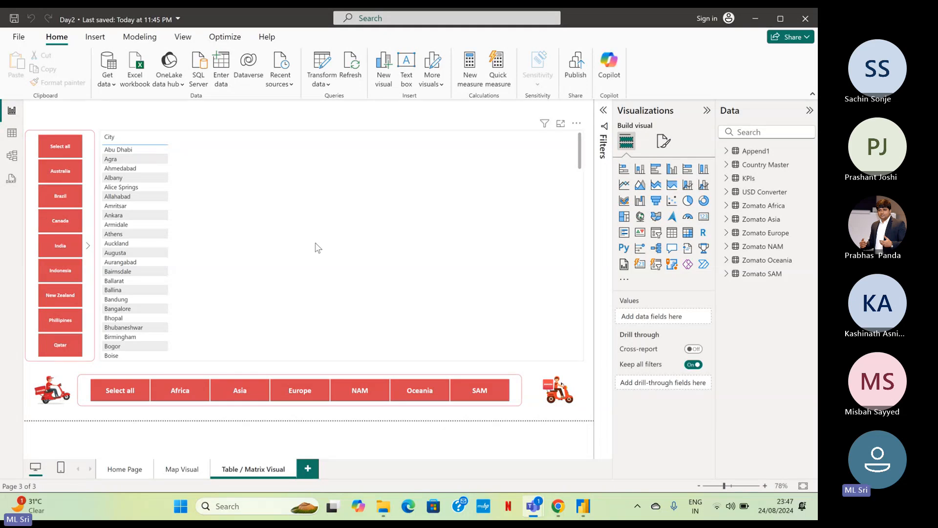
left_click(282, 161)
left_click(283, 161)
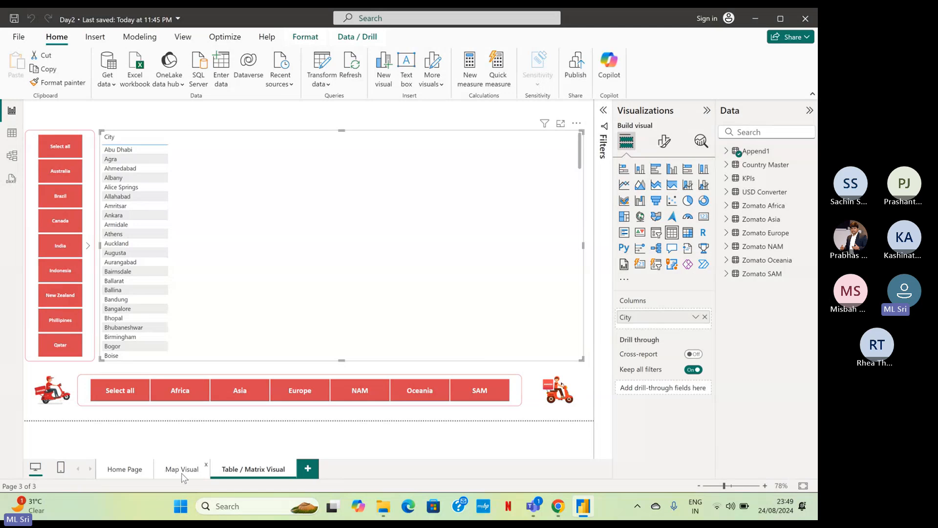
left_click(182, 469)
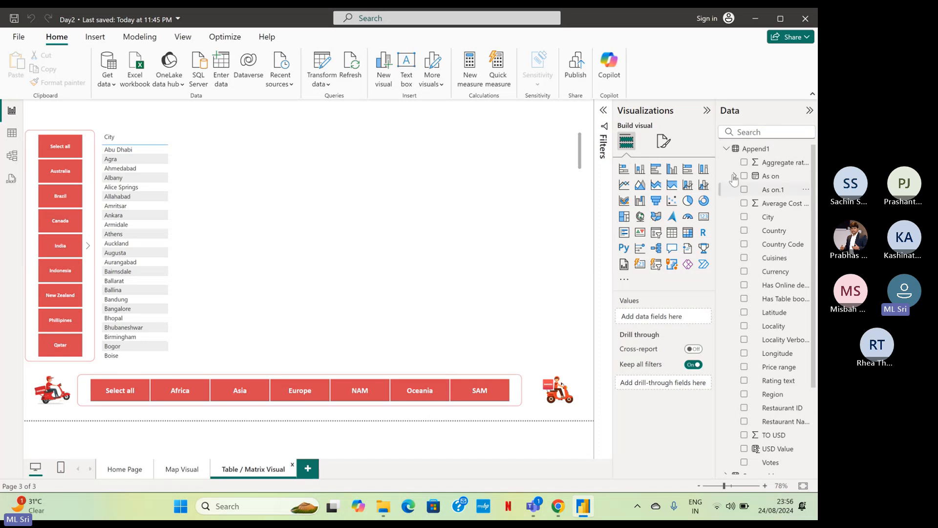
Create a new measure in the Append1 table and name it MCuisines.
left_click(763, 152)
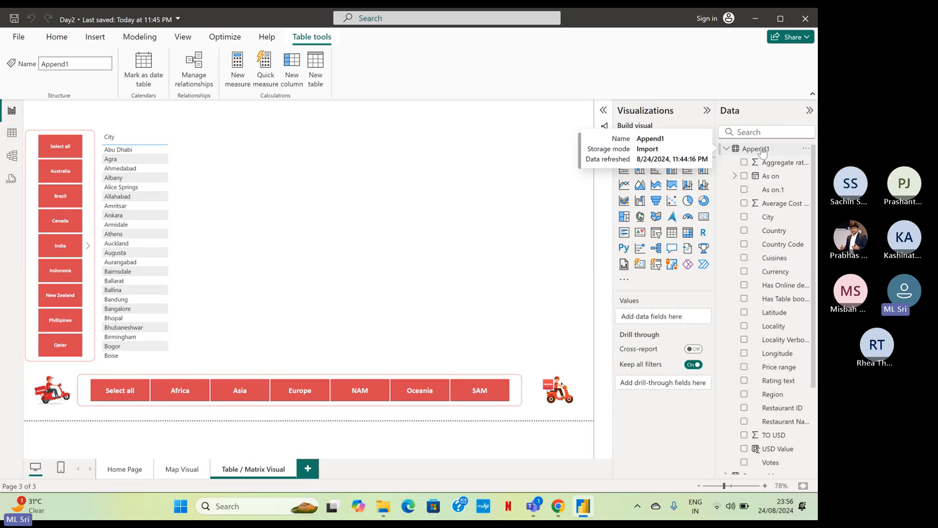
right_click(764, 152)
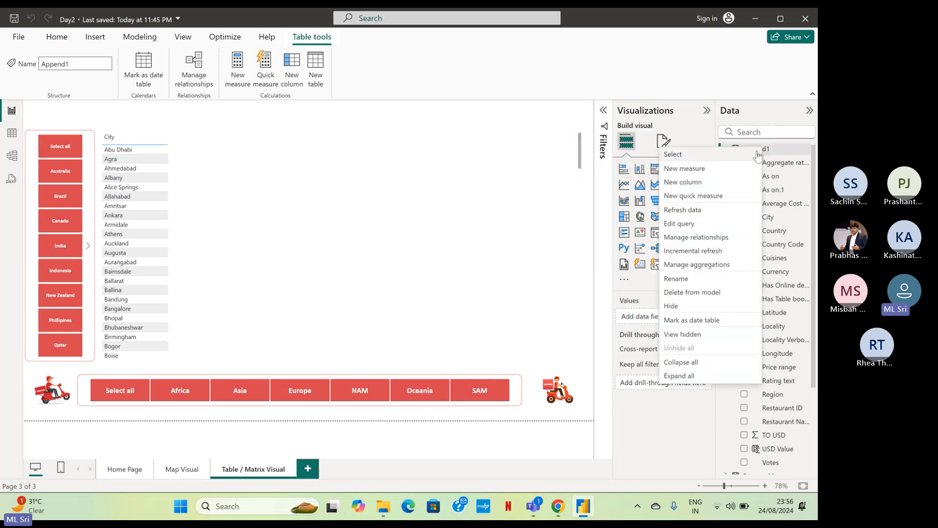
left_click(702, 171)
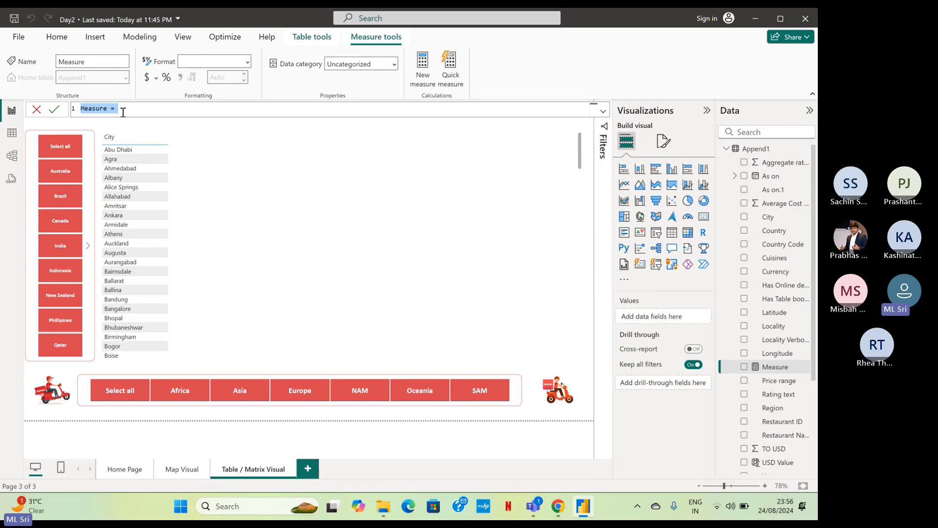
double_click(97, 109)
type("MCuisines")
Start the MCuisines formula with the DISTINCTCOUNT function.
left_click(128, 108)
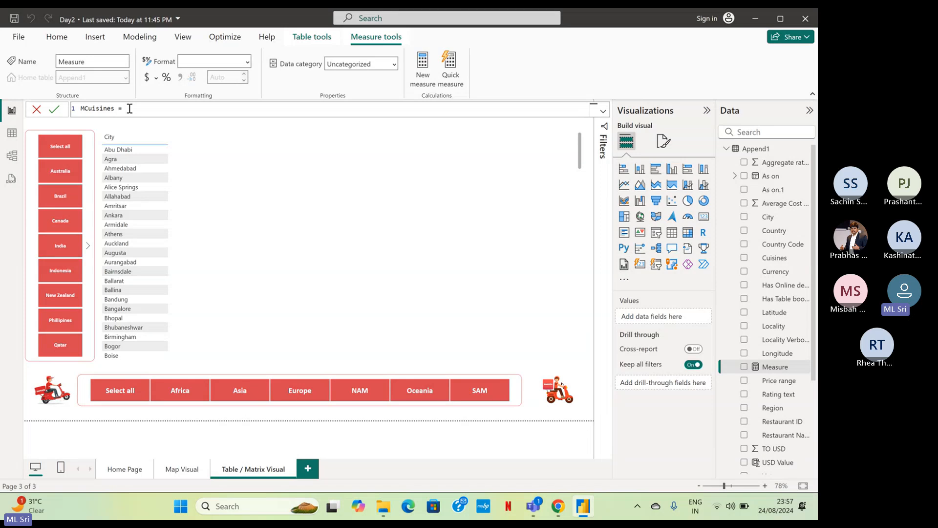
type("count")
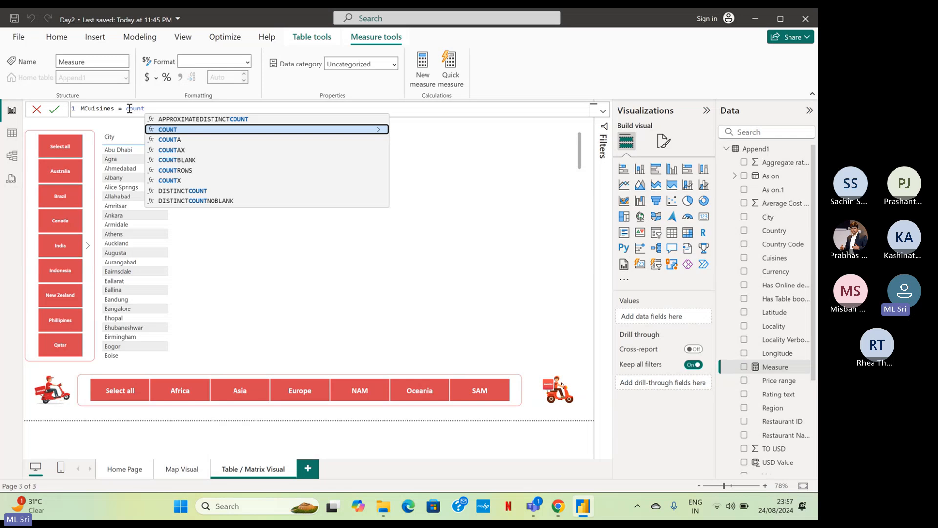
key("Down")
key("Down")
key("Down")
key("Down")
key("Down")
key("Down")
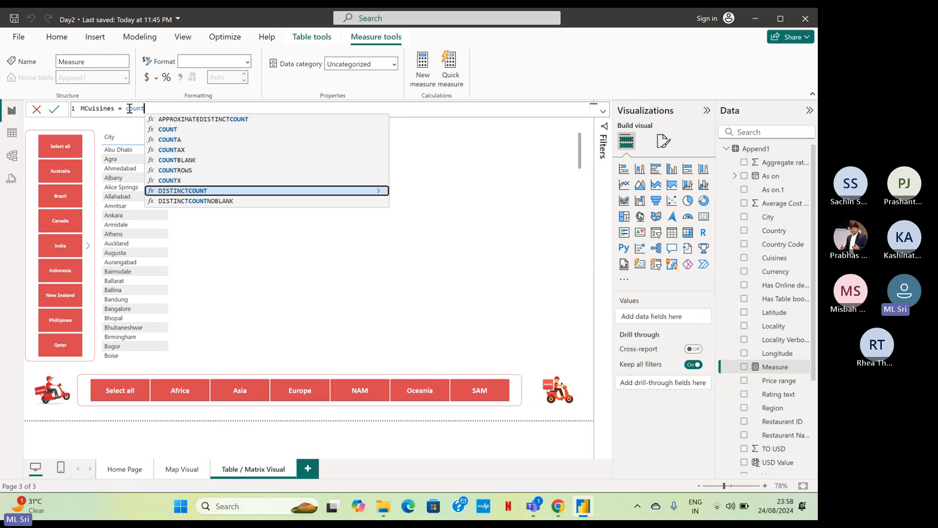
key("Tab")
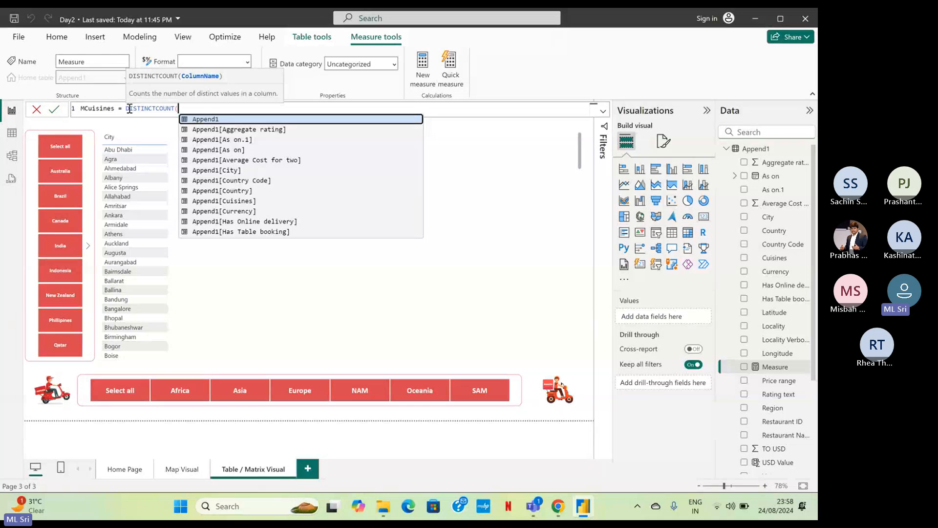
Complete the MCuisines formula with the Append1[Cuisines] column, commit it, and add the measure to the City table.
key("Down")
key("Down")
key("Down")
key("Down")
key("Down")
key("Down")
key("Down")
key("Down")
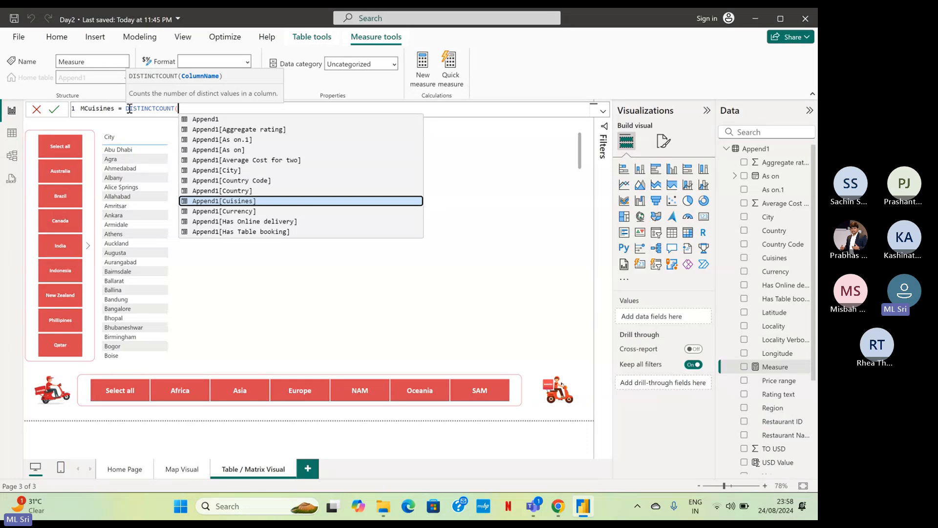
key("Tab")
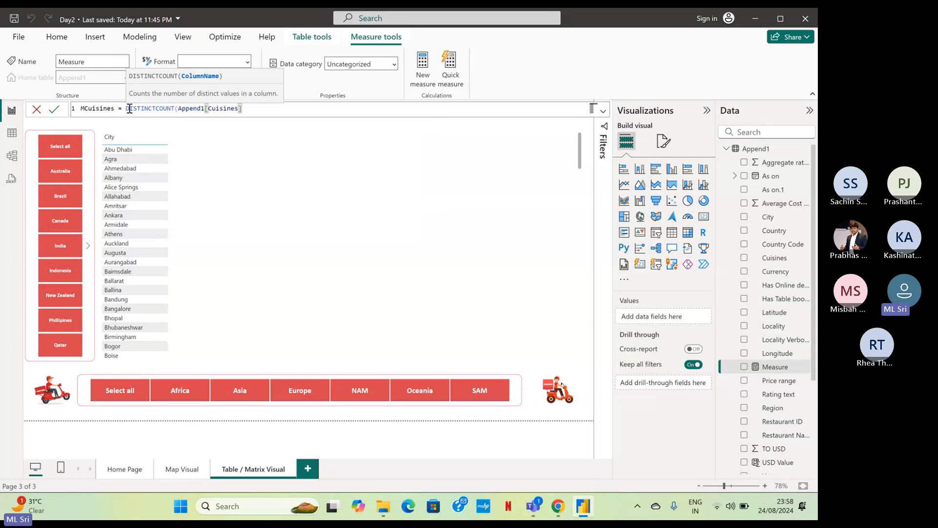
type(")")
key("Return")
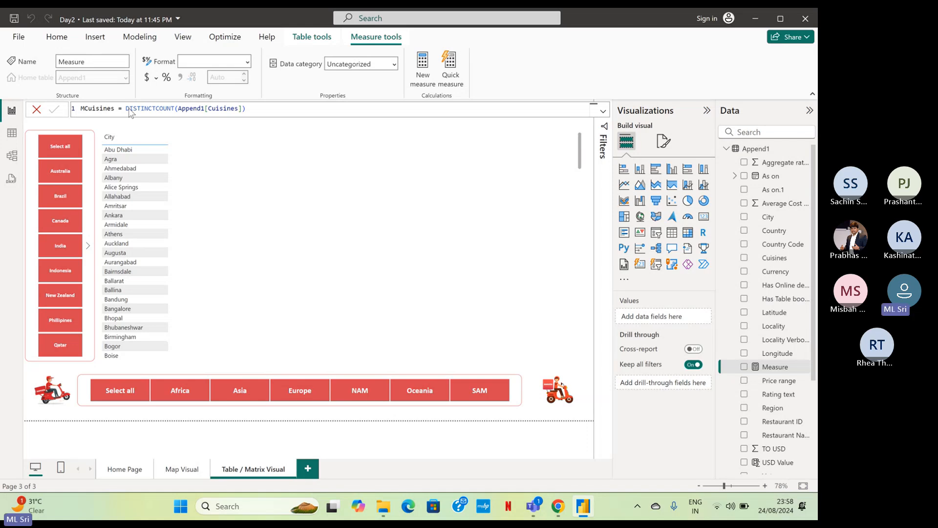
key("Return")
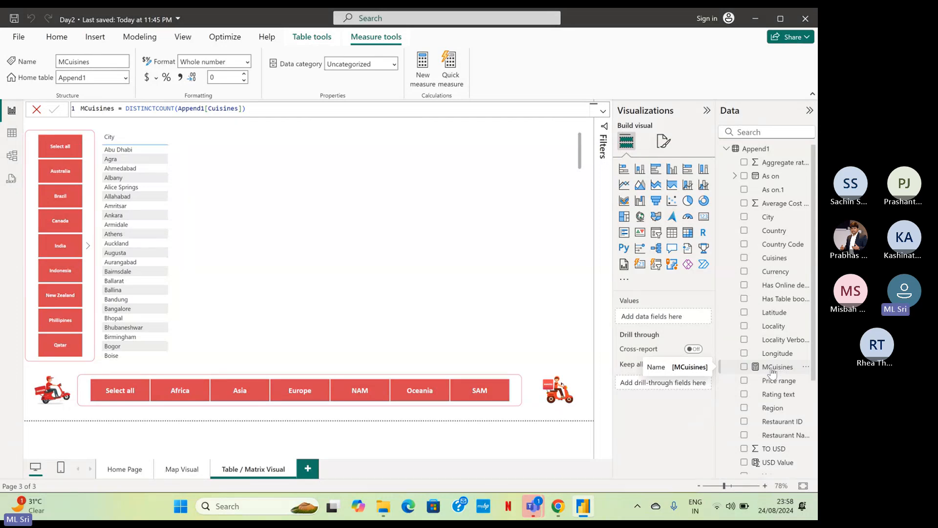
left_click_drag(772, 370, 266, 222)
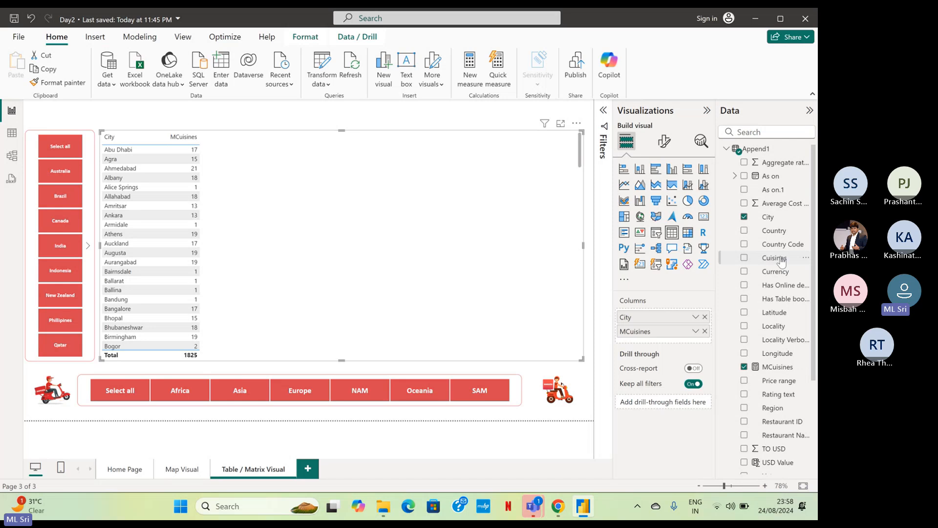
Check MCuisines against a temporary Count (Distinct) of Cuisines in the table and the Total Cuisines card on the Map Visual page.
left_click_drag(782, 262, 402, 206)
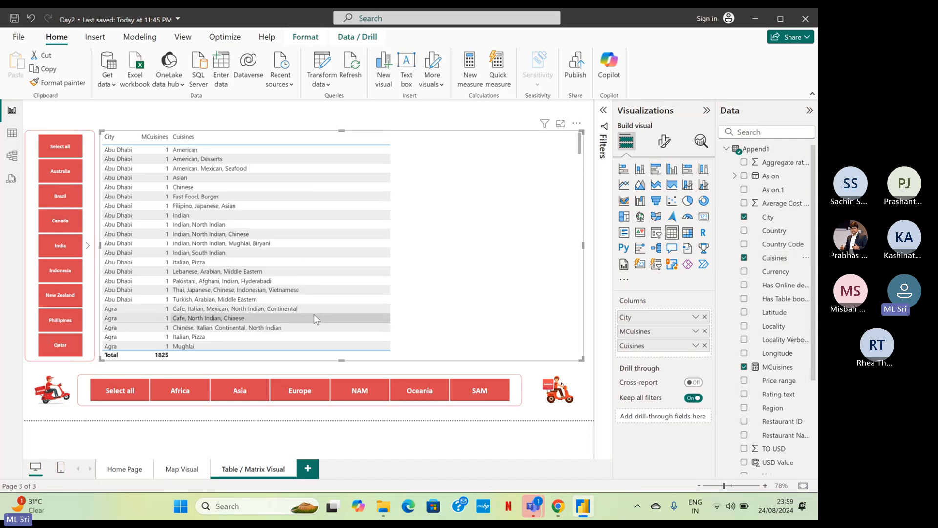
left_click(695, 346)
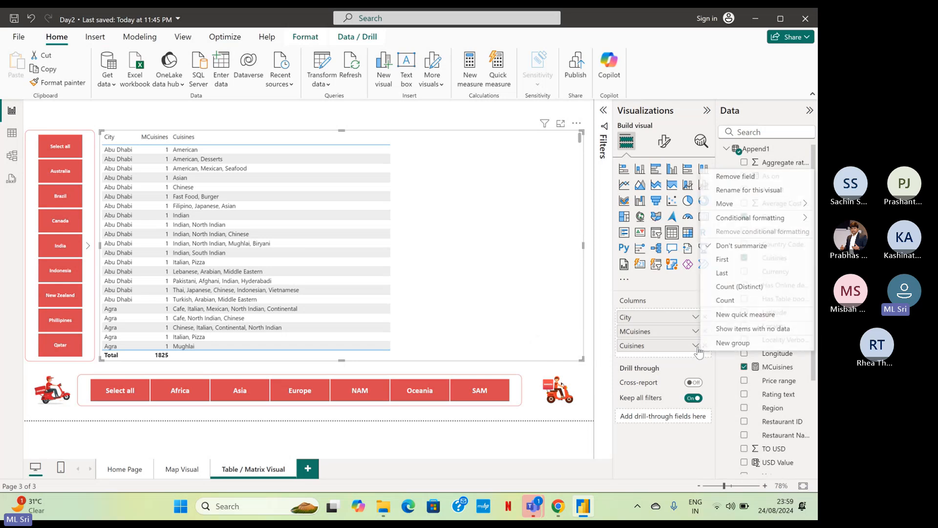
left_click(740, 288)
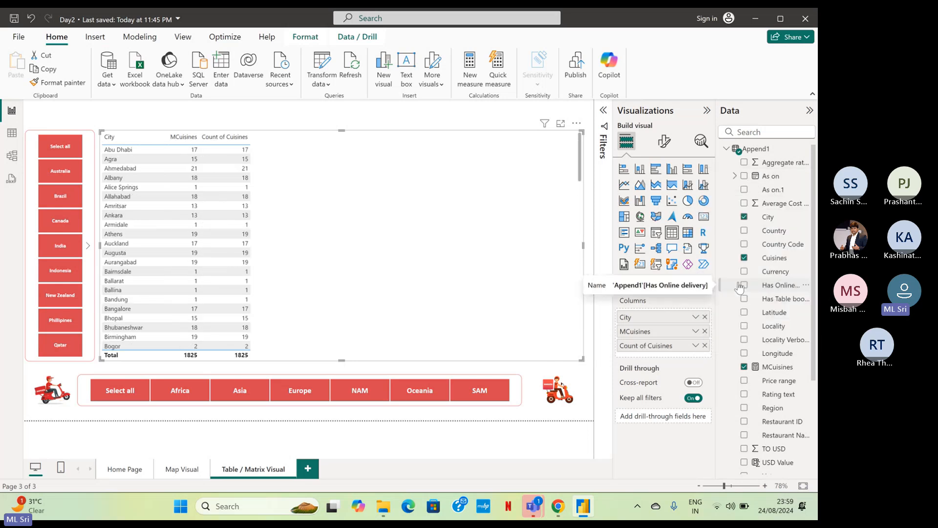
left_click(705, 346)
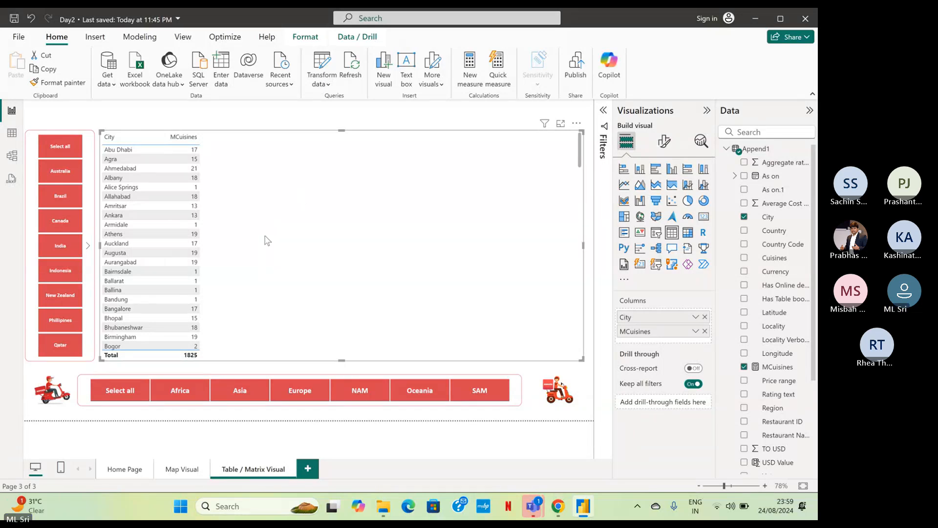
left_click(176, 470)
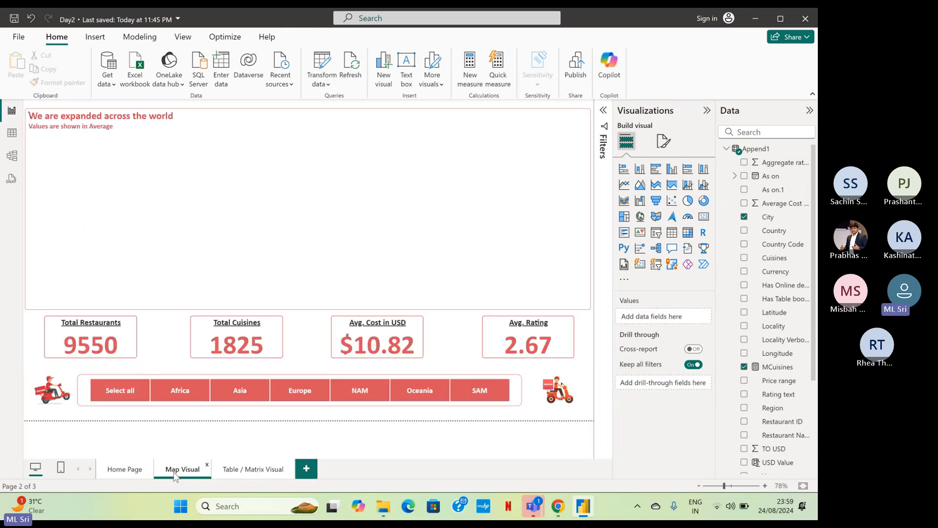
left_click(244, 469)
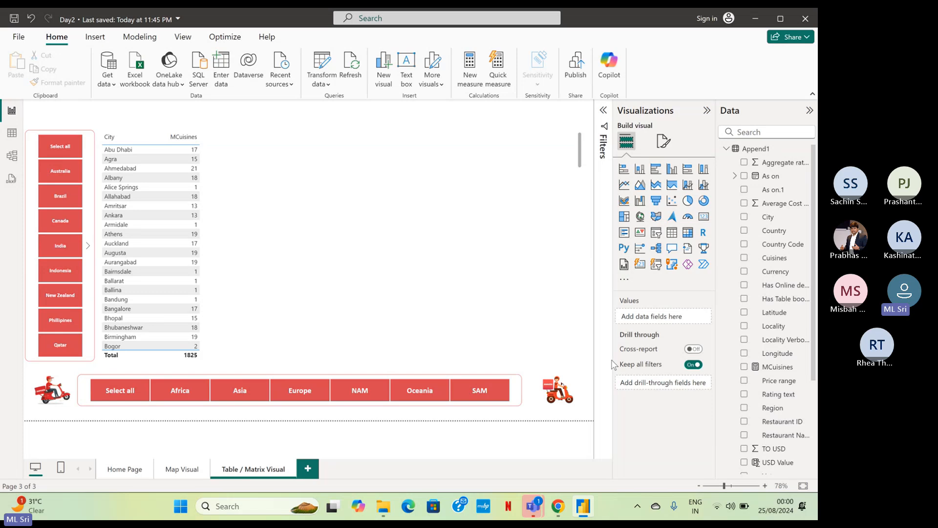
Create another new measure in the Append1 table and name it MRestuarant.
right_click(757, 149)
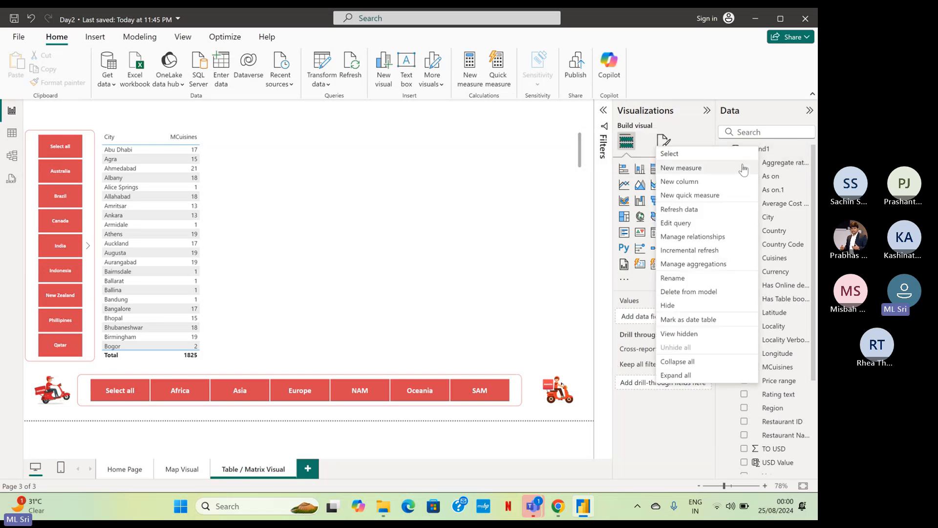
key("Escape")
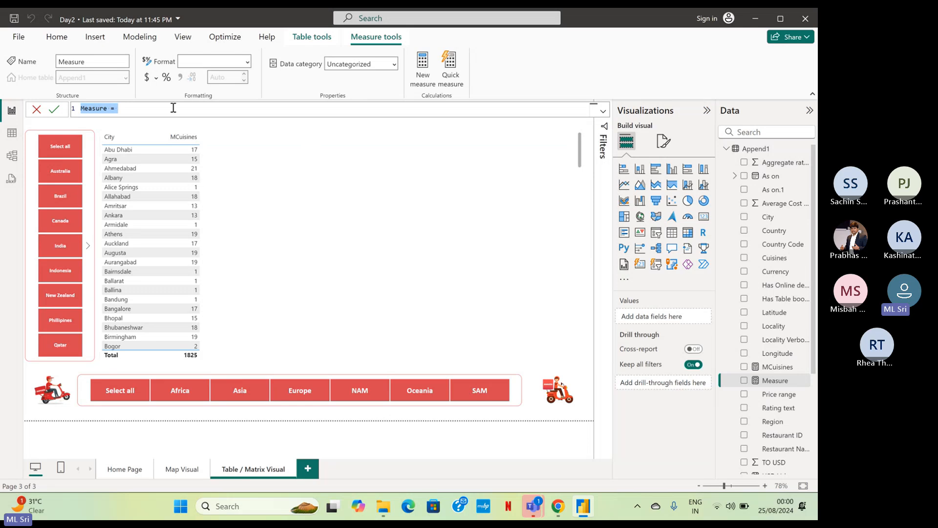
double_click(106, 108)
left_click(107, 108)
type("MRestuat")
type("ant")
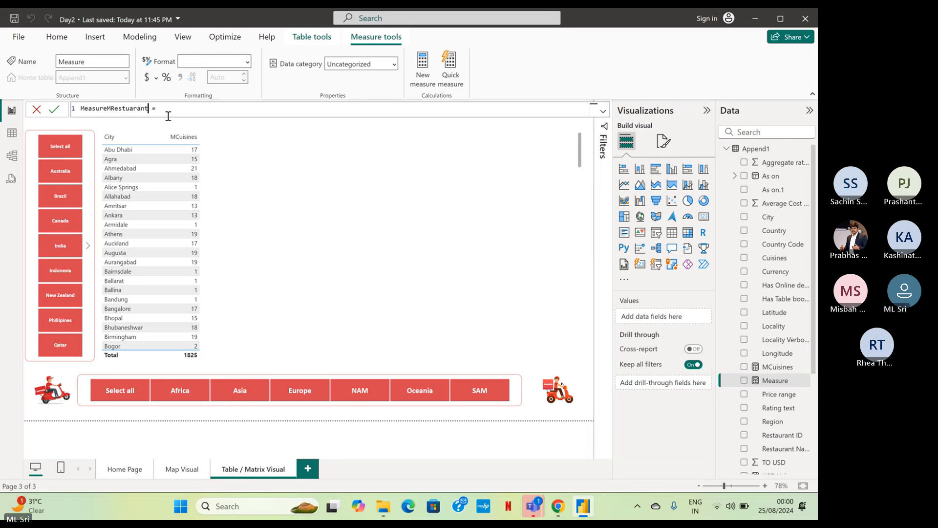
left_click(107, 109)
key("BackSpace")
key("BackSpace")
key("BackSpace")
key("BackSpace")
key("BackSpace")
key("BackSpace")
key("BackSpace")
left_click(133, 111)
type("Di")
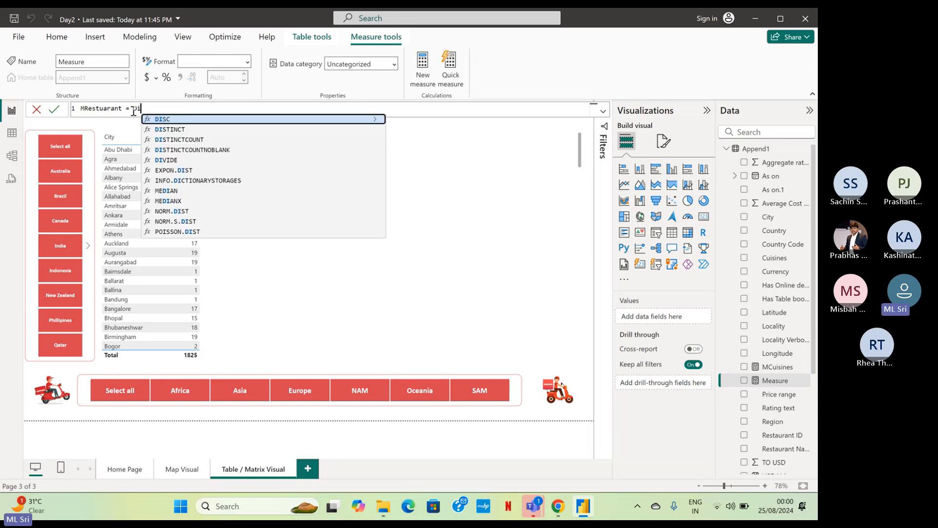
type("s")
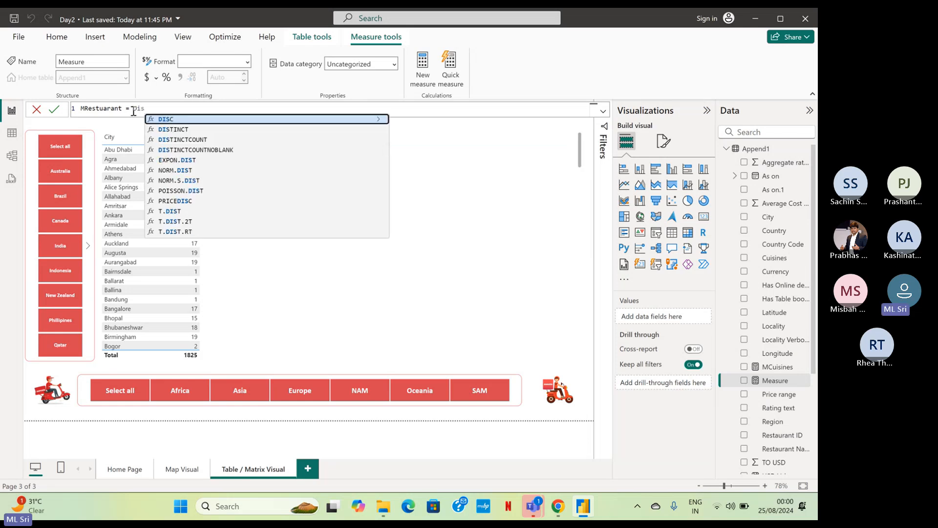
key("BackSpace")
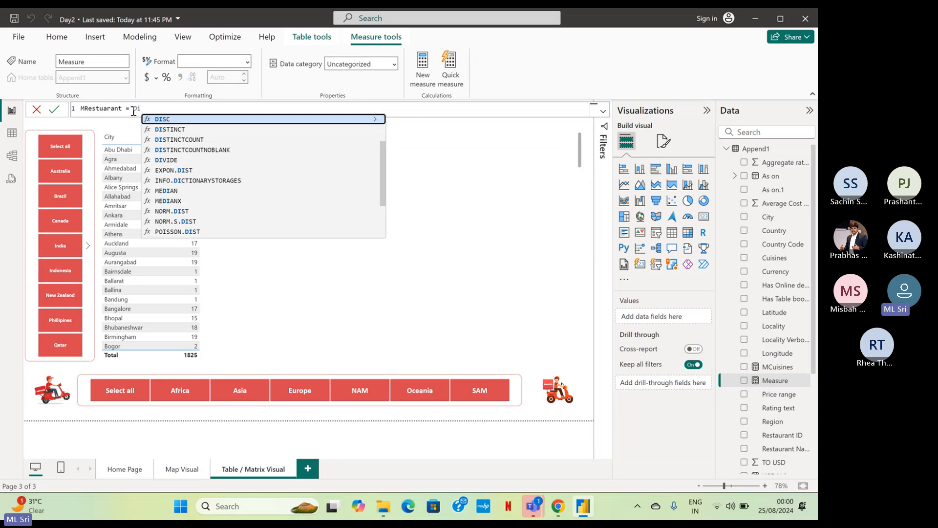
type("v")
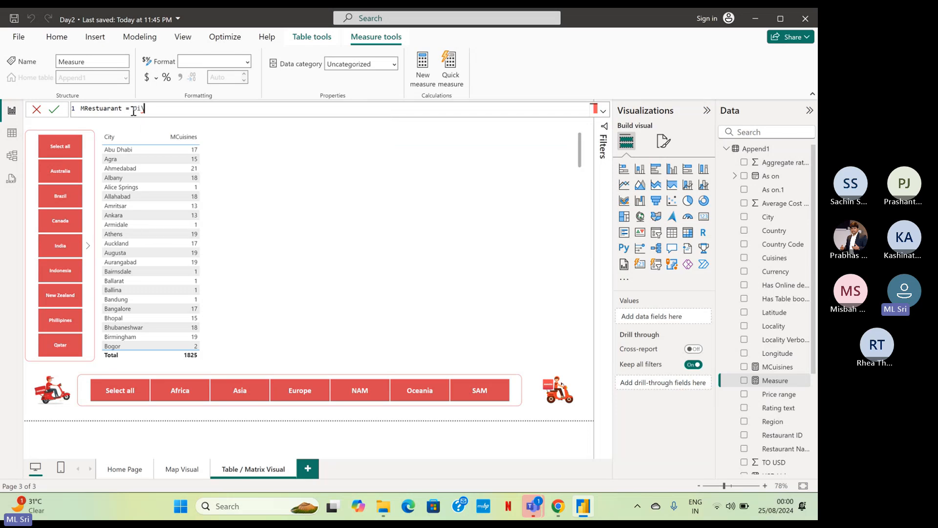
key("BackSpace")
key("BackSpace")
key("BackSpace")
Define the MRestuarant measure as count(Append1[Restaurant ID]) and commit it.
type("count(")
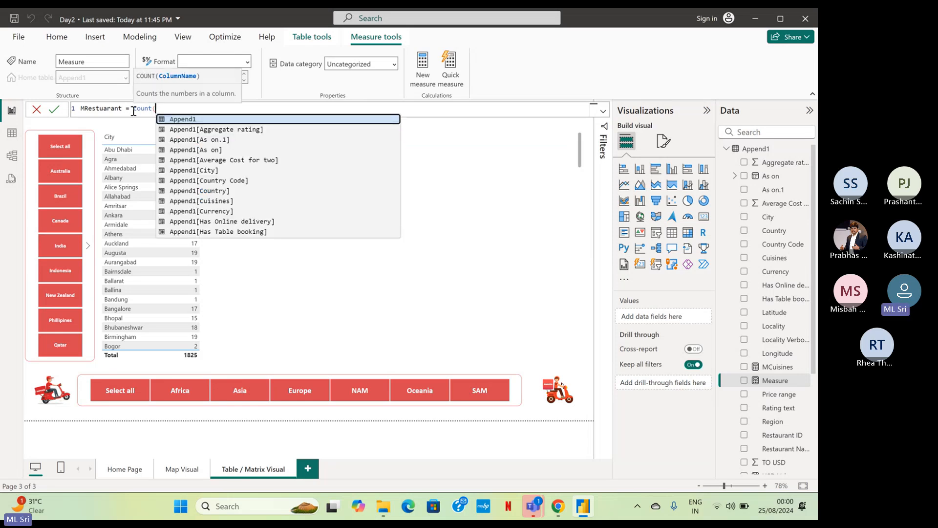
key("Down")
key("Down")
key("Down")
key("Down")
key("Down")
key("Down")
key("Down")
key("Down")
key("Down")
key("Down")
key("Down")
key("Down")
key("Down")
key("Down")
key("Down")
key("Down")
key("Down")
key("Down")
key("Down")
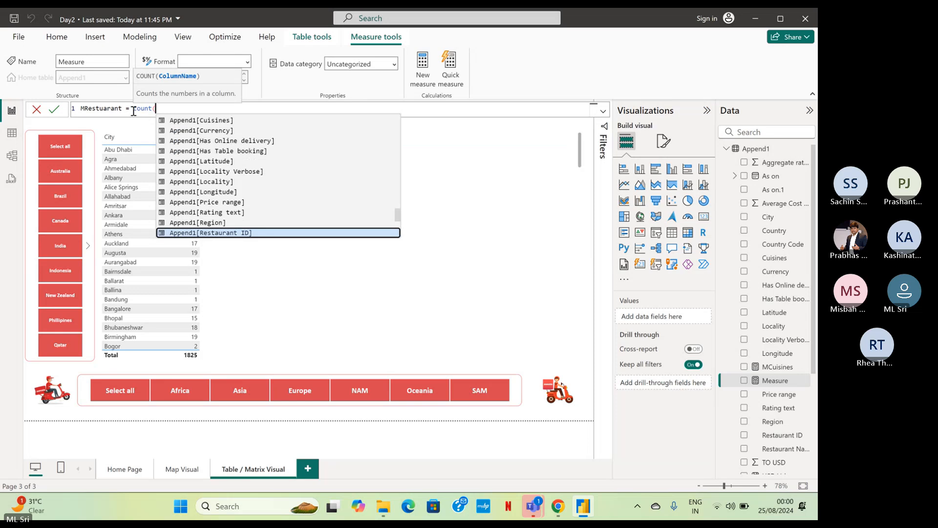
key("Tab")
type(")")
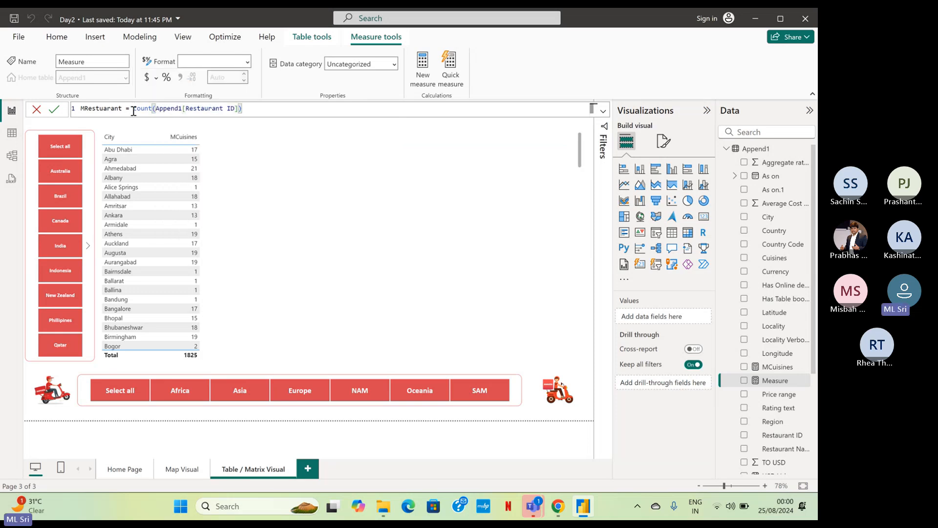
key("Return")
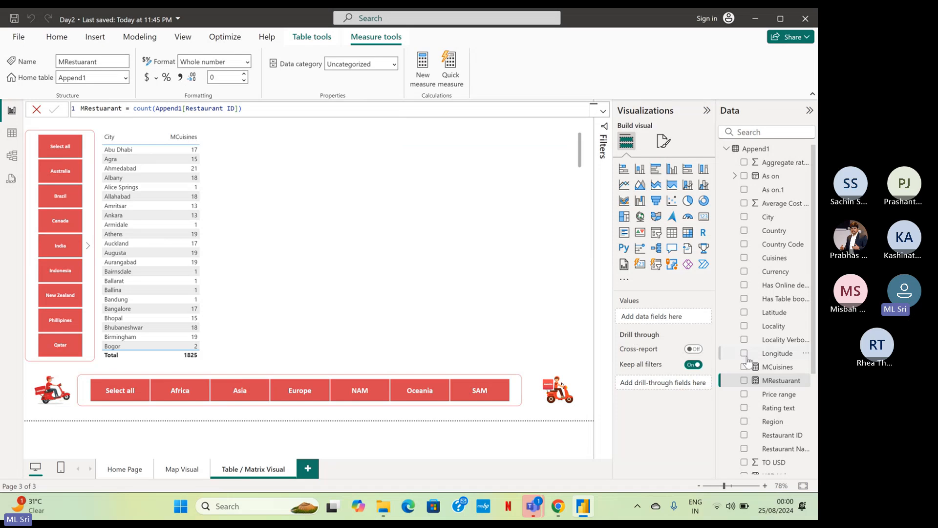
Add MRestuarant to the City table and order its columns so that MRestuarant comes before MCuisines.
left_click_drag(758, 382, 204, 272)
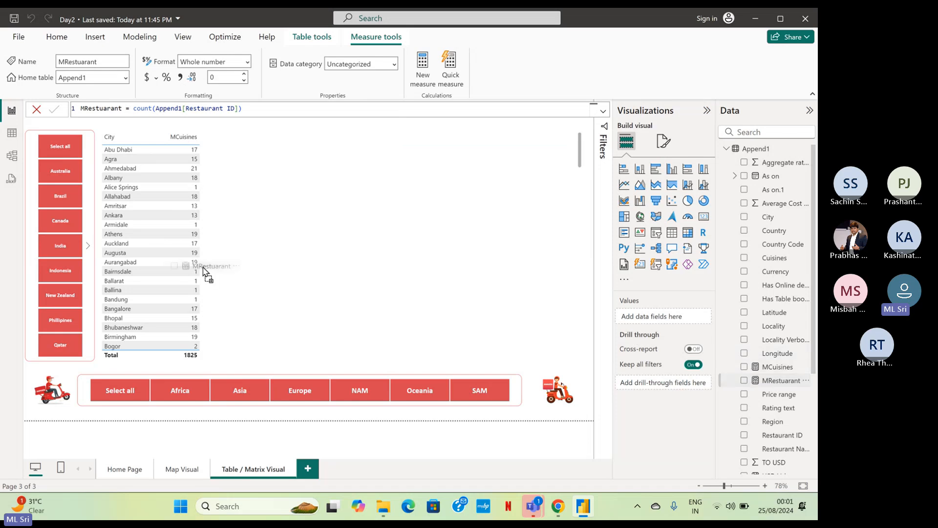
left_click_drag(204, 272, 206, 273)
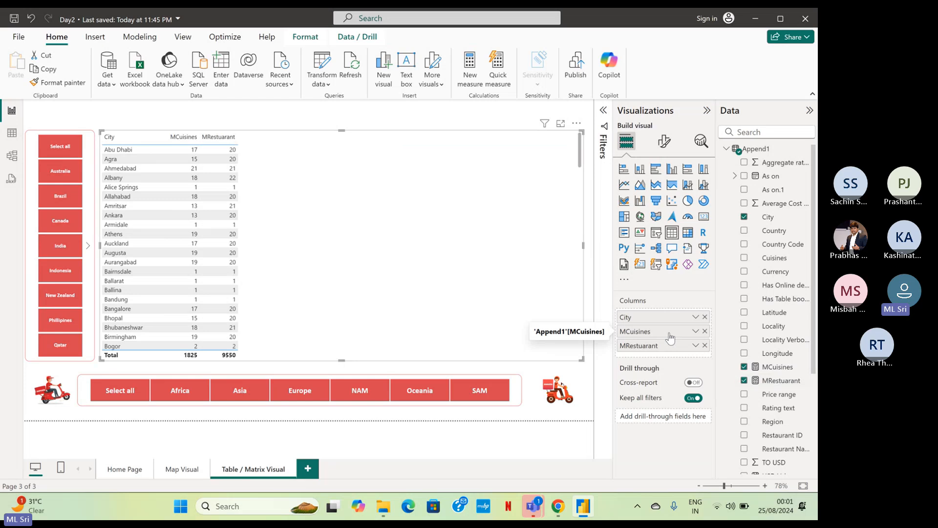
left_click_drag(671, 337, 673, 352)
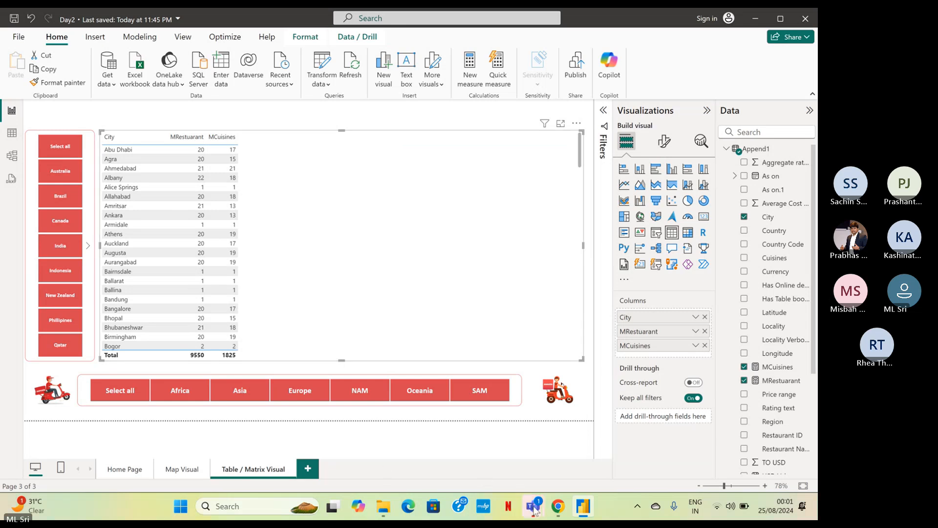
mouse_move(534, 509)
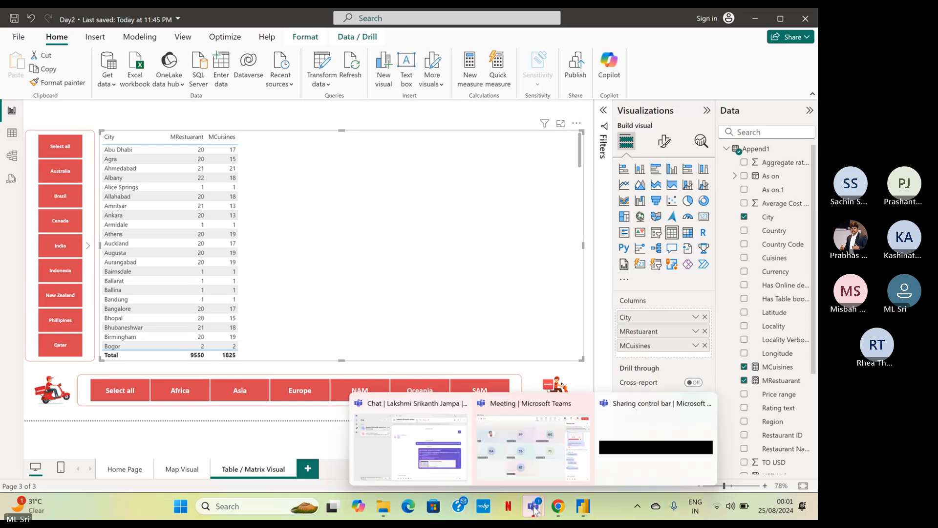
Check the Teams meeting chat and the summary cards on the Map Visual page, and return to the Table / Matrix Visual page.
left_click(584, 455)
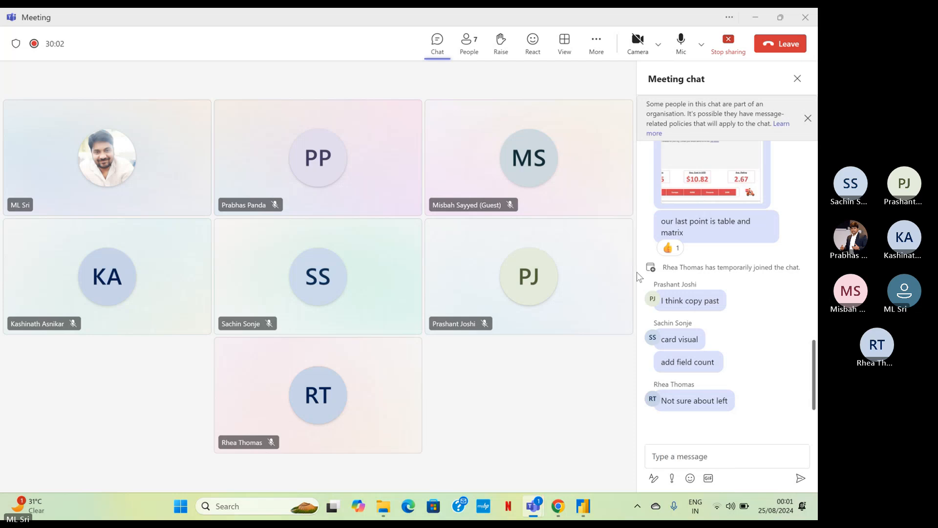
left_click(759, 17)
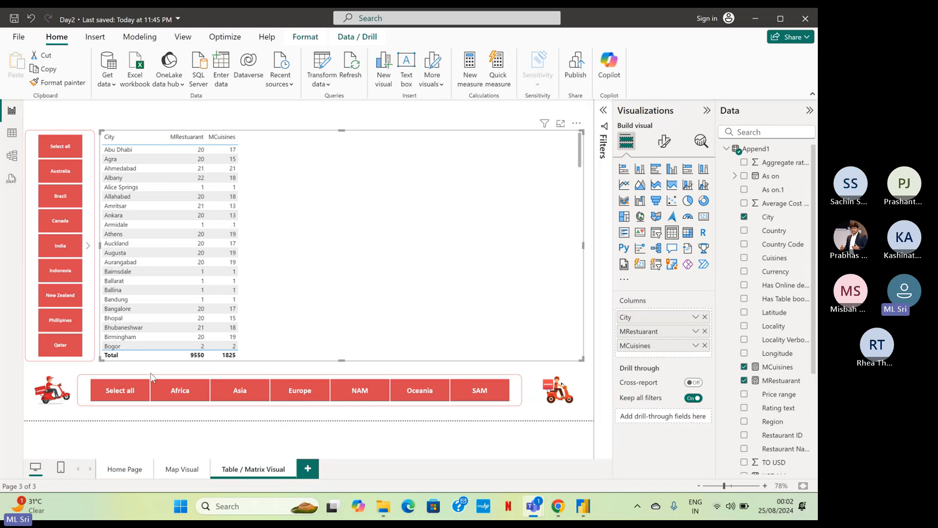
left_click(176, 468)
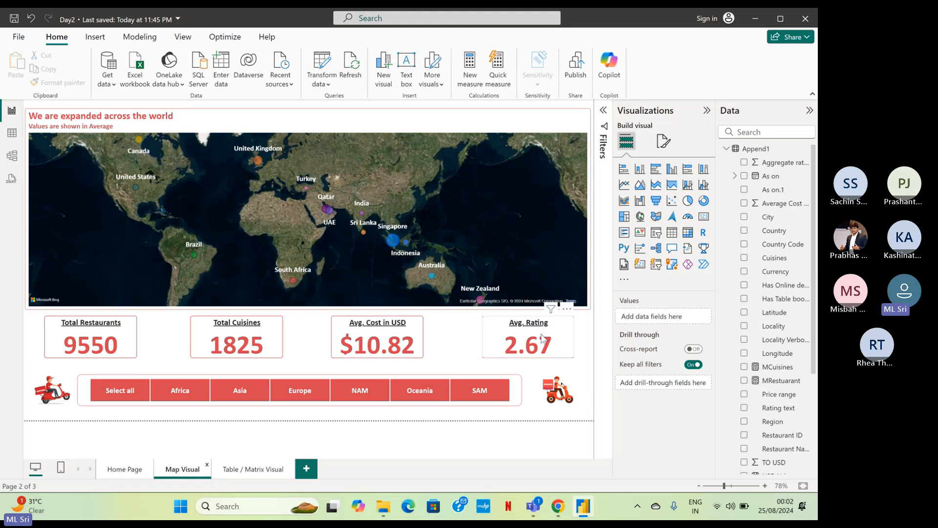
left_click(244, 470)
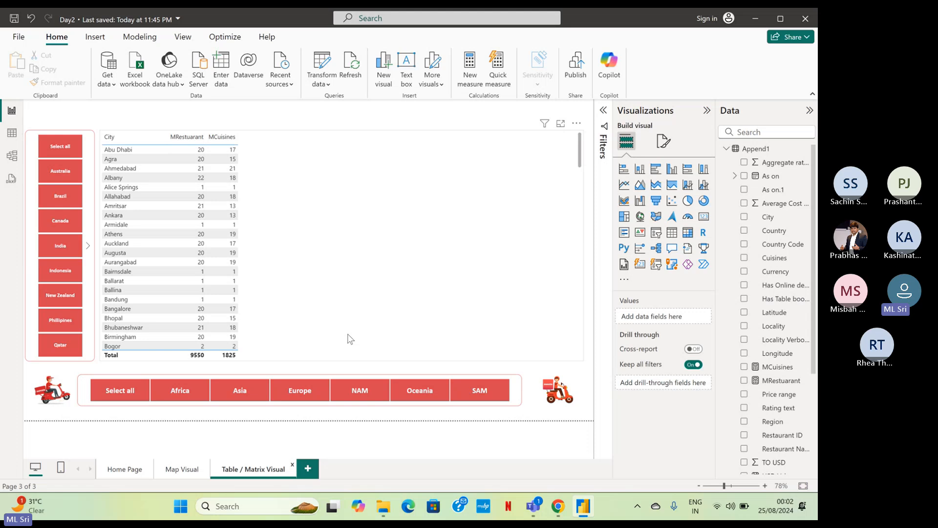
Create a new measure in the Append1 table and name it MUSD.
right_click(750, 151)
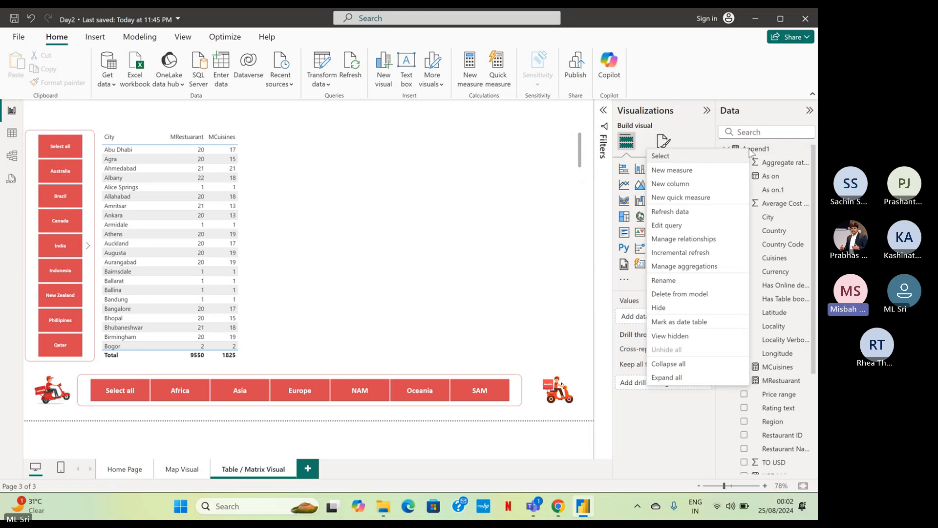
left_click(714, 180)
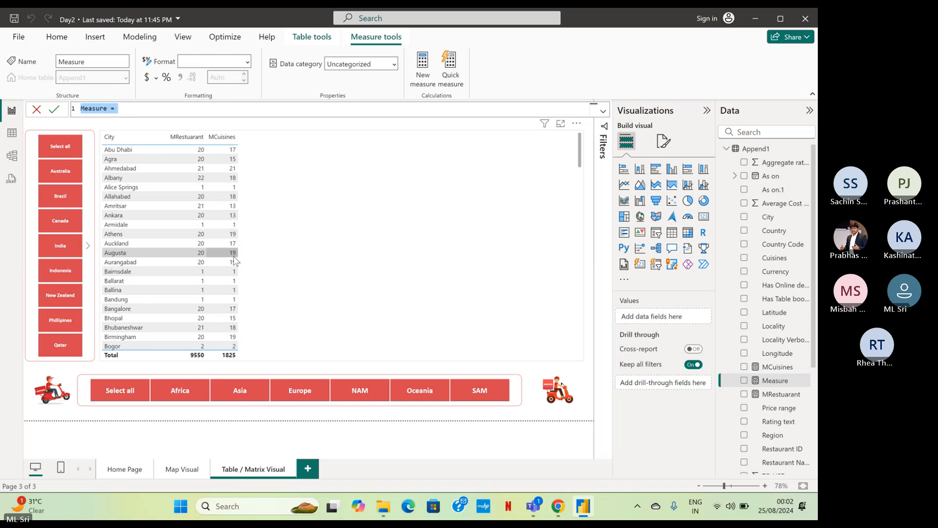
type("MUSd")
key("BackSpace")
type("D =")
Define the MUSD measure as AVERAGE(Append1[USD Value]) and commit it.
type("Aver")
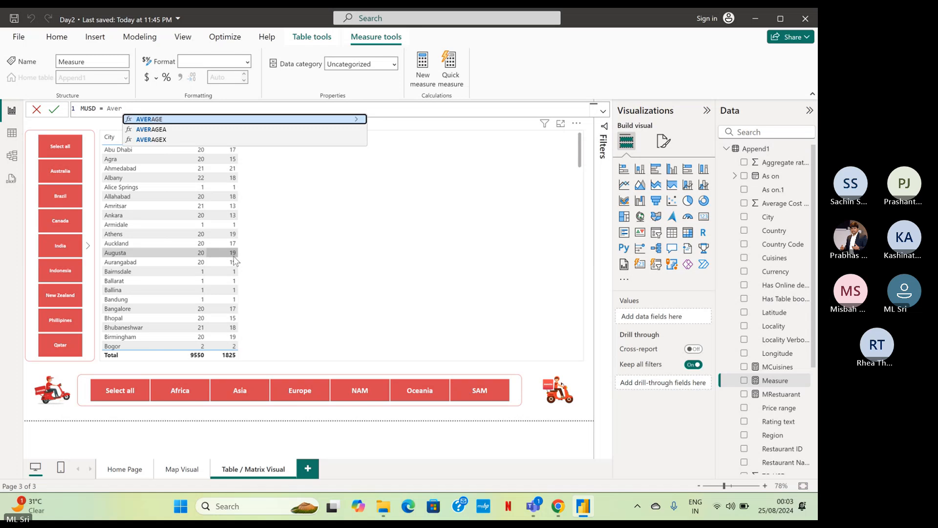
key("Tab")
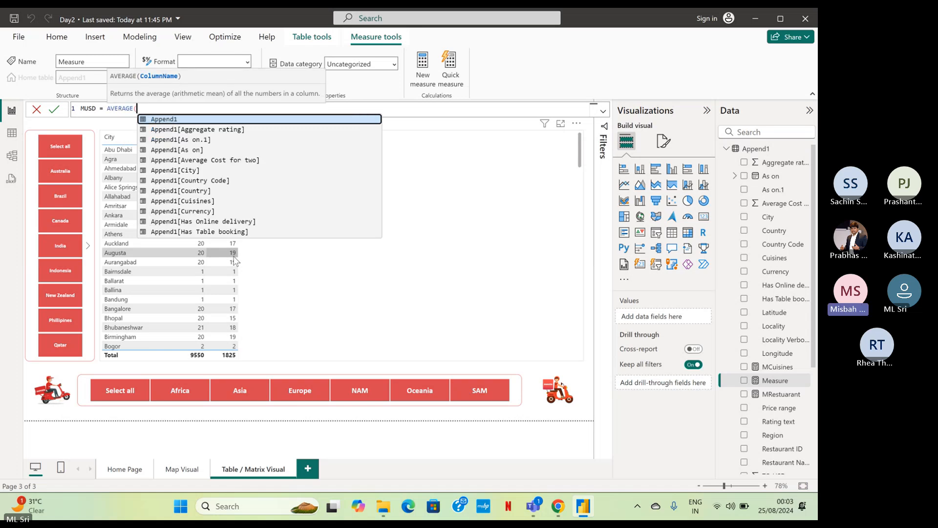
key("Down")
key("Down")
key("Down")
key("Down")
key("Down")
key("Down")
key("Down")
key("Down")
key("Down")
key("Down")
key("Down")
key("Down")
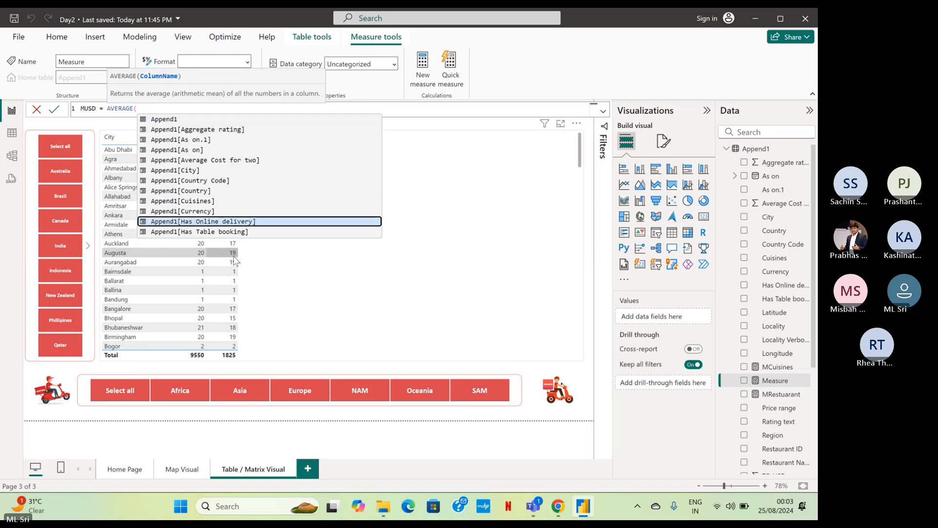
key("Down")
key("Down")
key("Down")
key("Down")
key("Down")
key("Down")
key("Down")
key("Down")
key("Down")
key("Down")
key("Down")
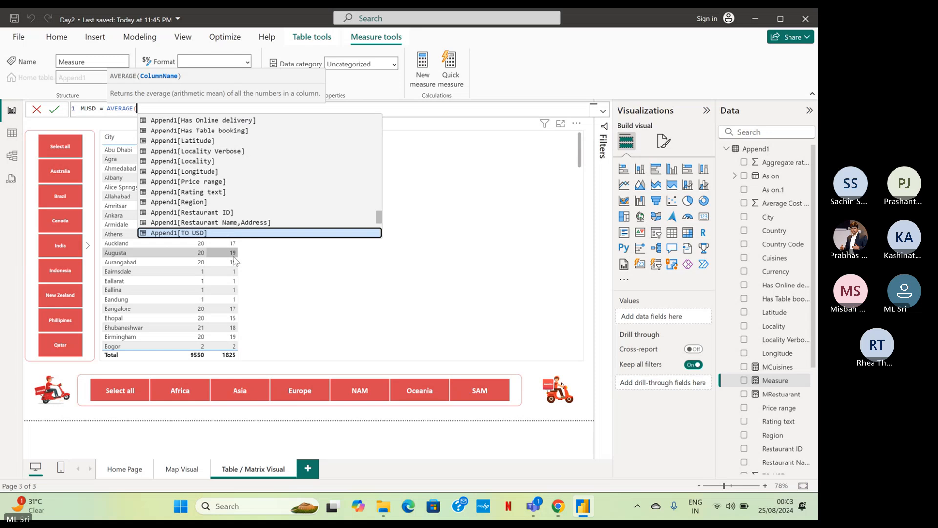
key("Up")
key("Up")
key("Down")
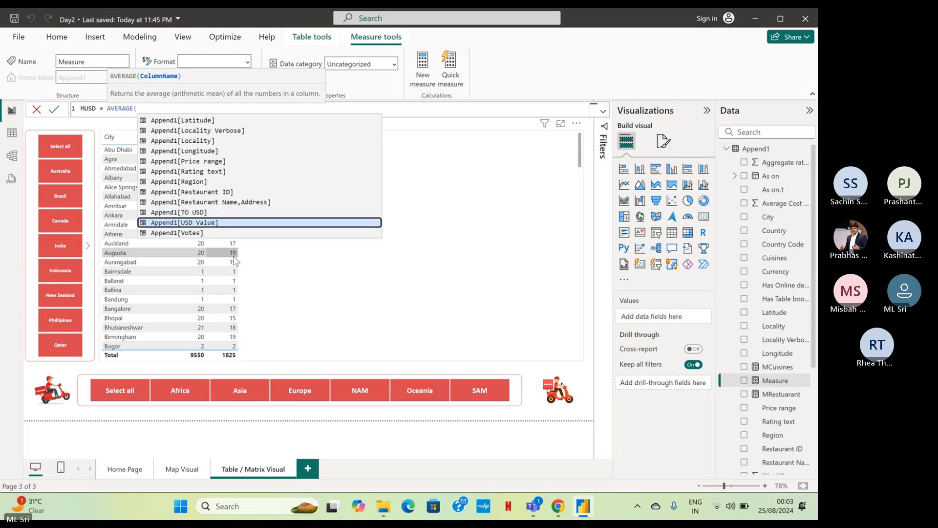
key("Tab")
type(")")
key("Return")
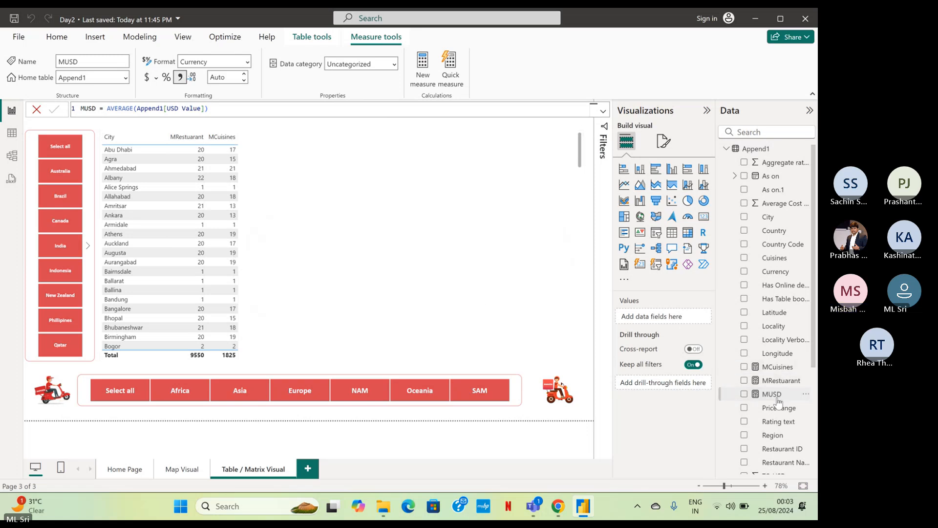
Add MUSD to the City table and format the measure as dollar currency with 2 decimal places.
left_click(379, 298)
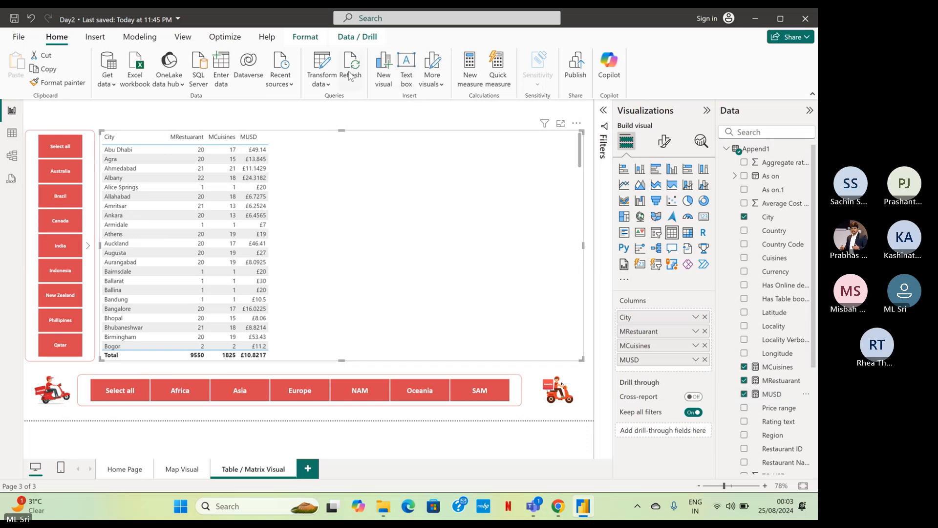
left_click(303, 41)
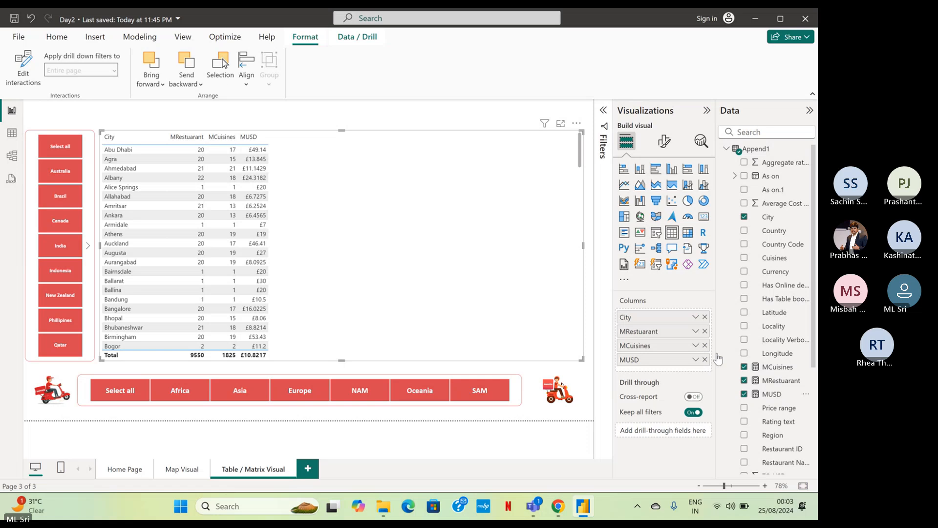
left_click(772, 395)
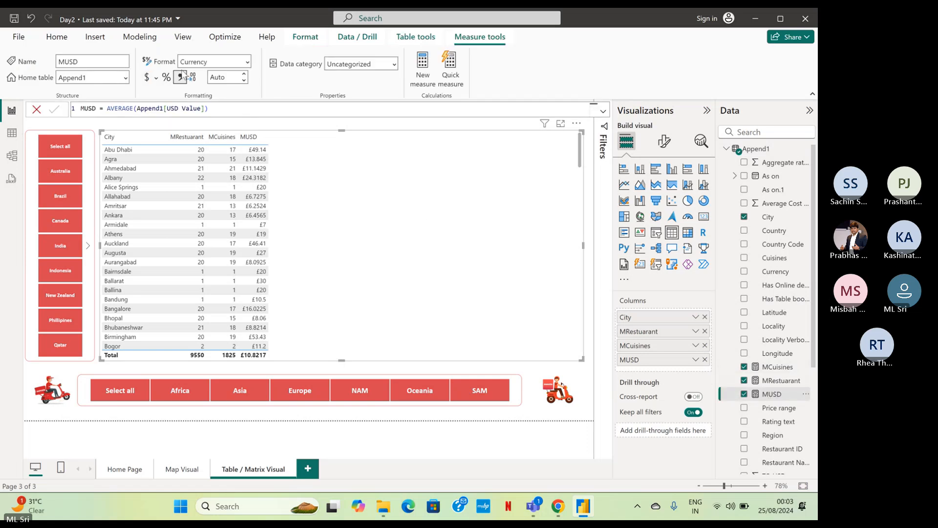
left_click(148, 78)
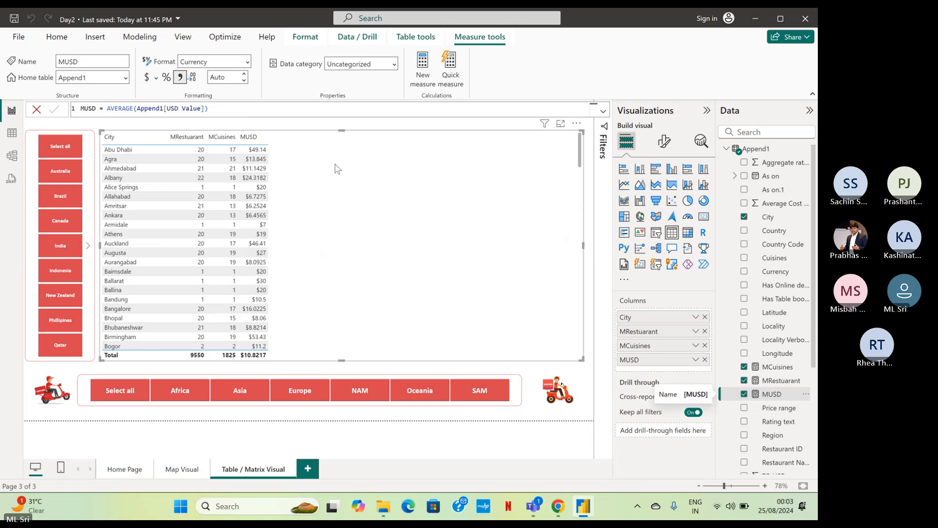
left_click(226, 75)
type("2")
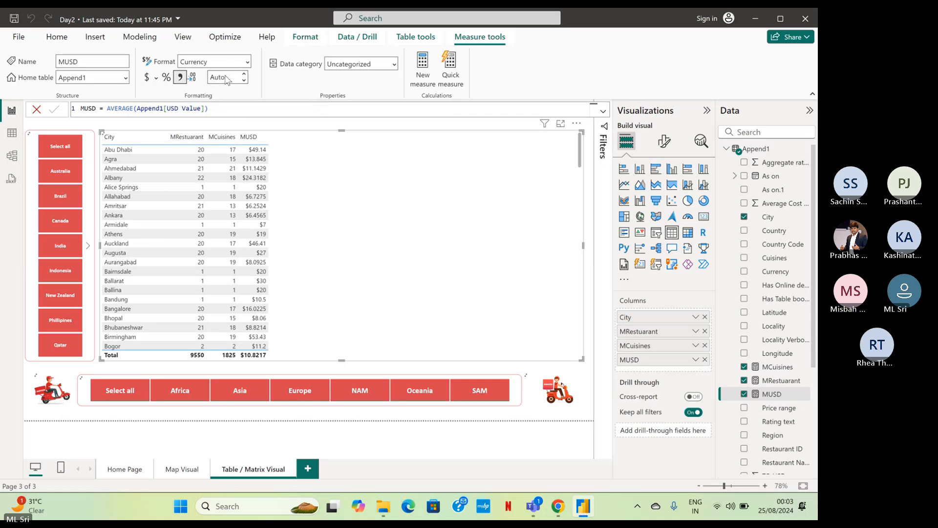
key("Return")
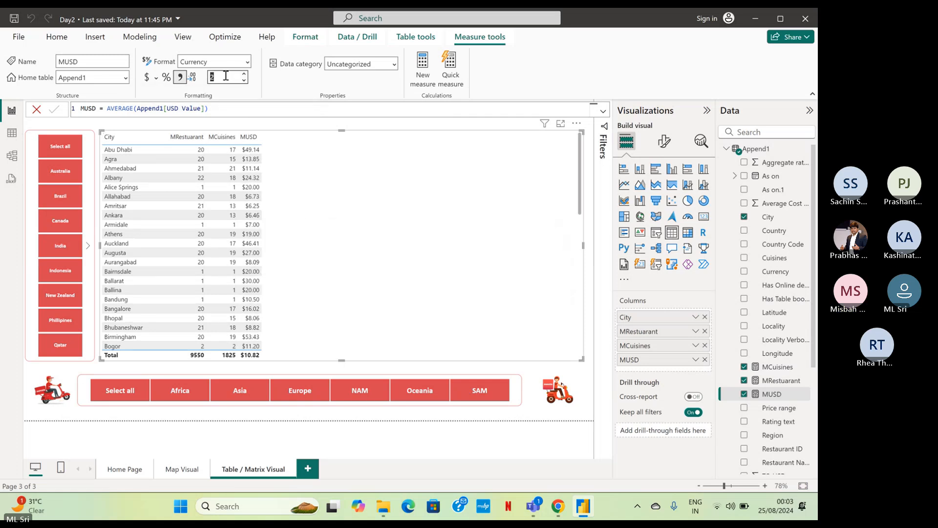
Create another new measure in the Append1 table and name it MRating.
left_click(765, 153)
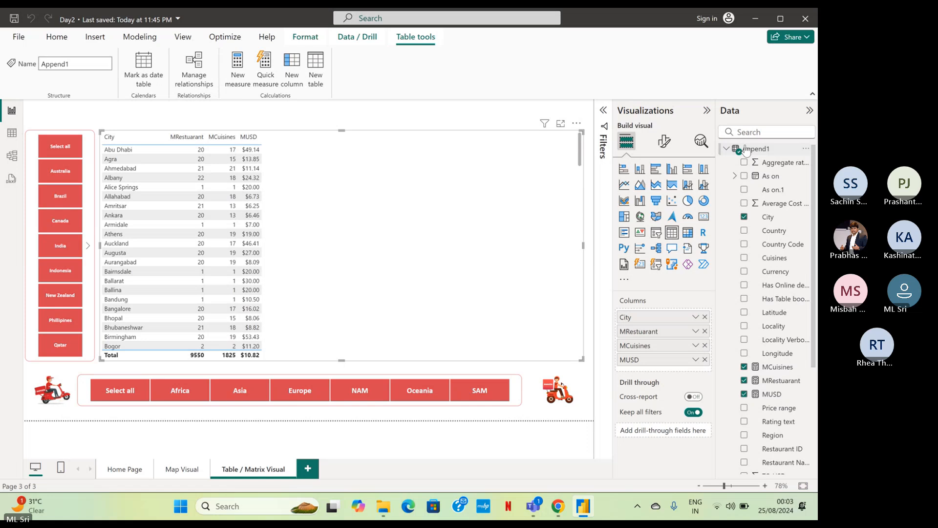
right_click(746, 150)
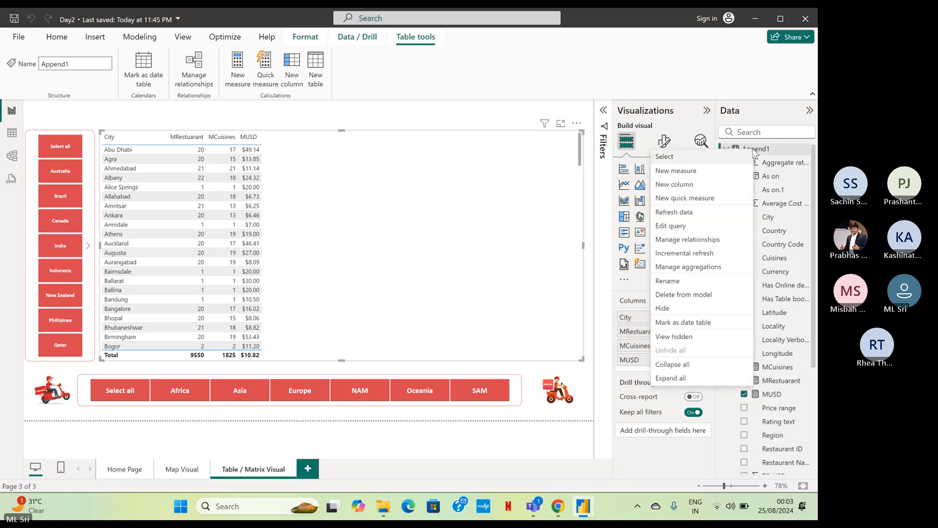
left_click(715, 176)
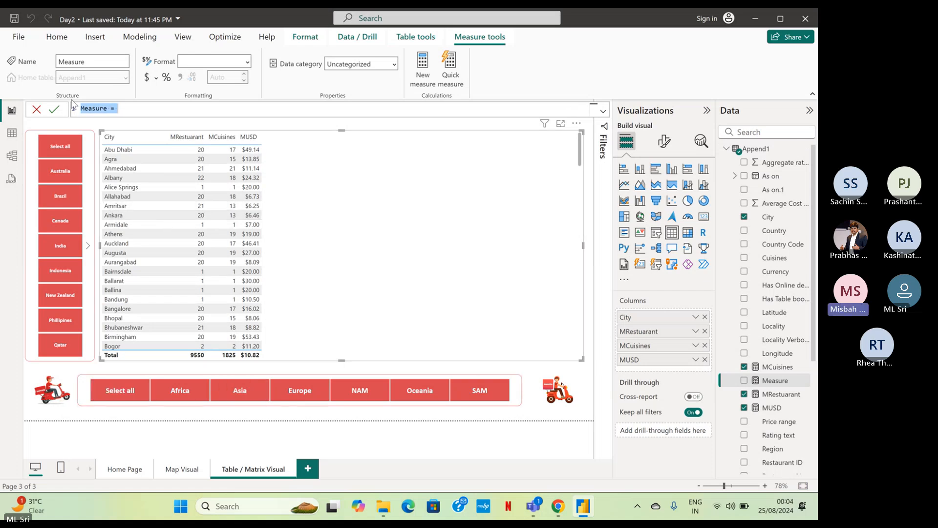
double_click(90, 108)
type("MRati")
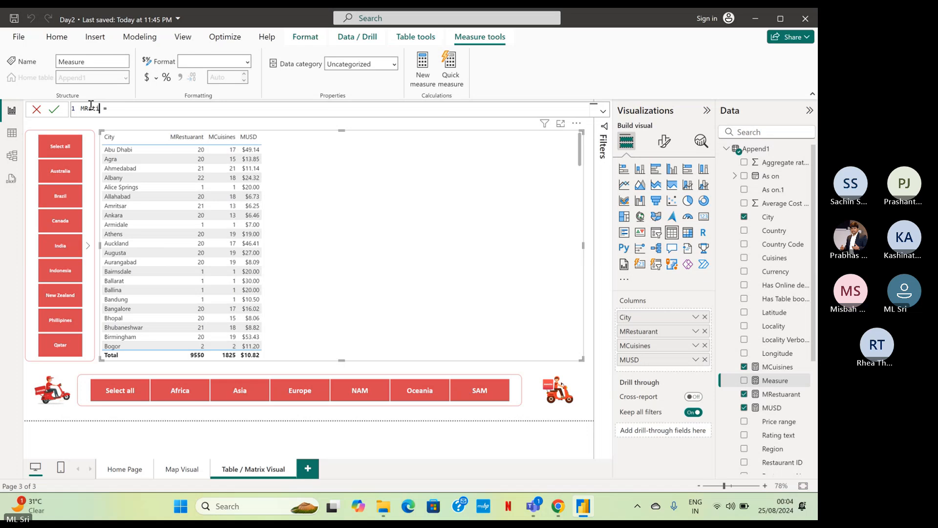
type("ng =AVERAGE(")
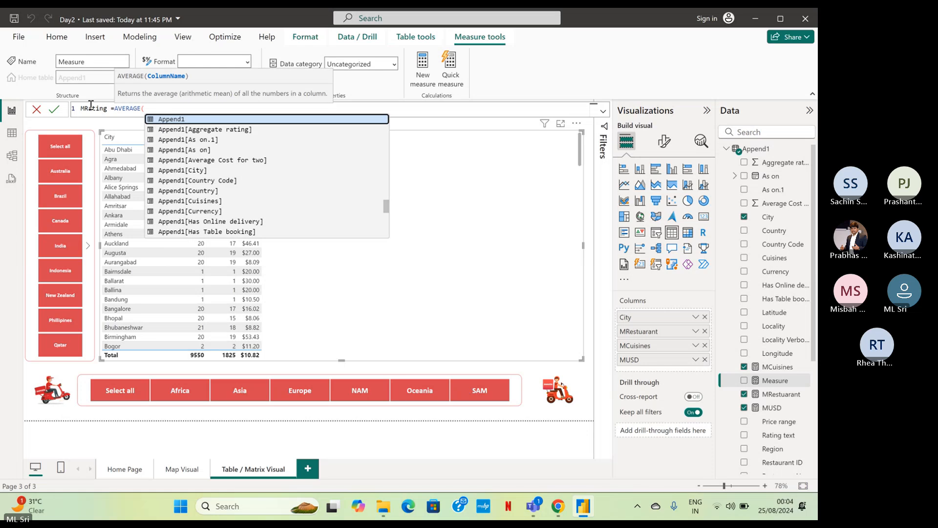
Define the MRating measure as AVERAGE(Append1[Aggregate rating]), commit it and select it among the Append1 fields.
key("Down")
key("Tab")
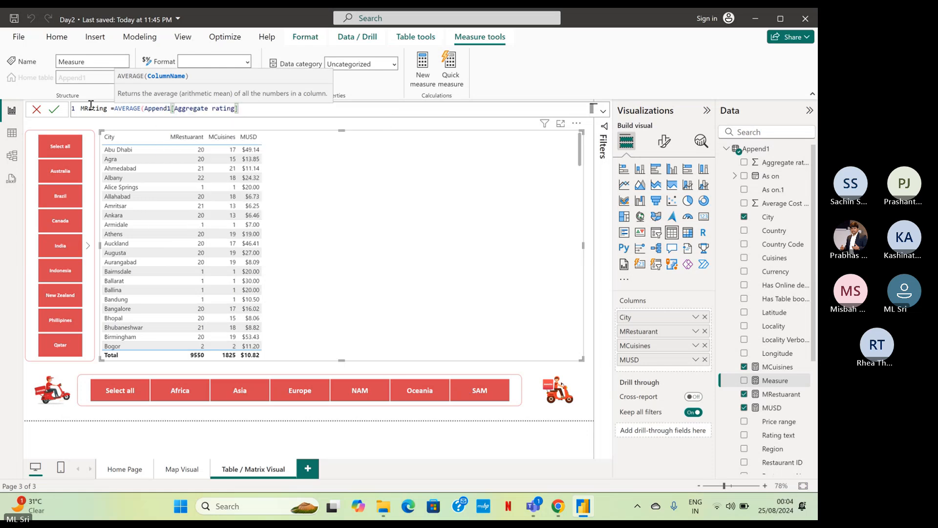
type(")")
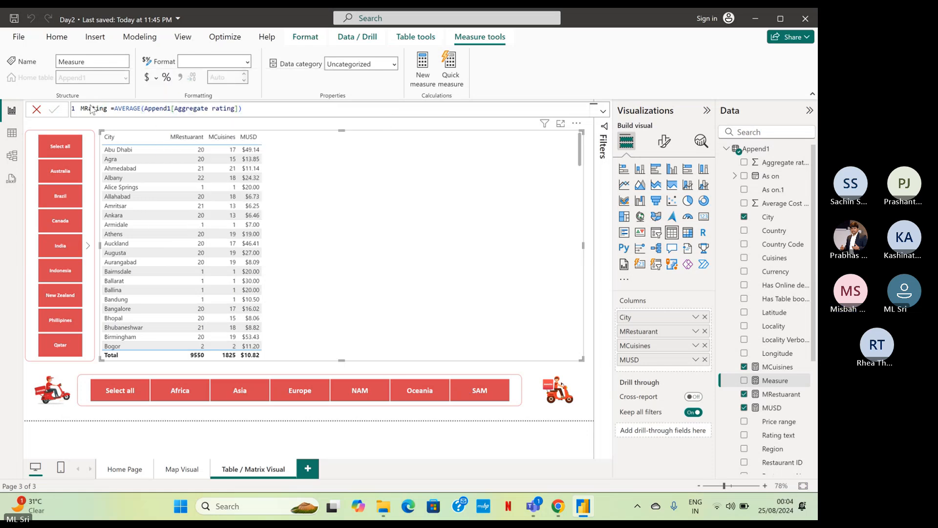
key("Return")
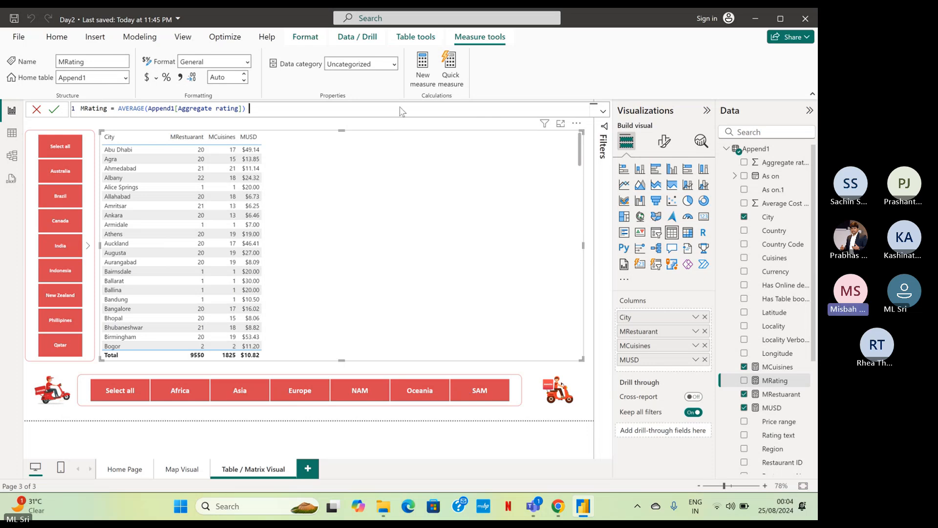
left_click(784, 382)
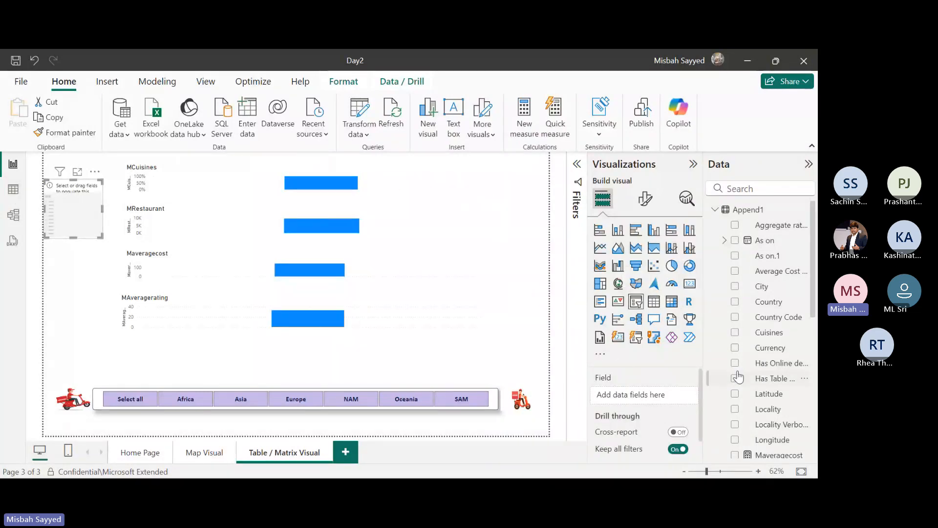
Browse the Append1 and Country Master fields and assign Append1's Country field to the empty slicer beside the charts.
scroll(782, 376, "down", 4)
scroll(783, 376, "down", 3)
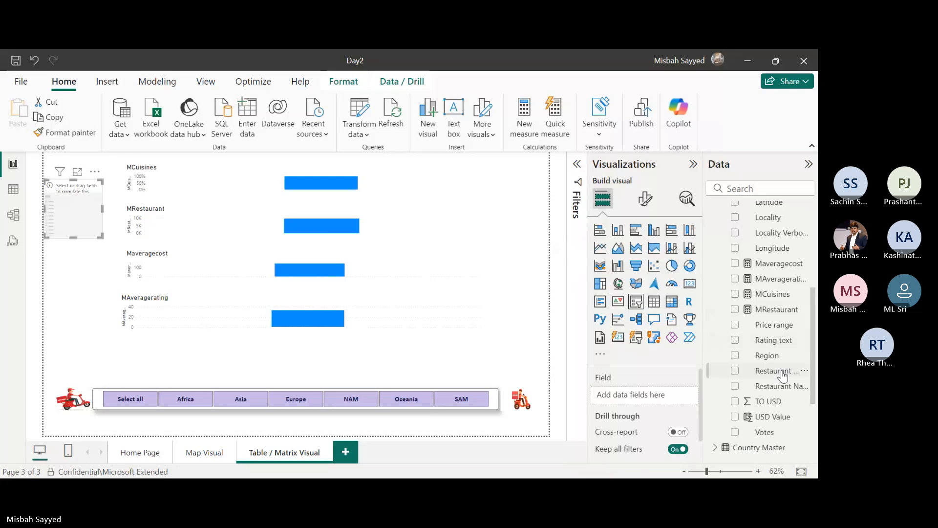
scroll(782, 376, "down", 5)
left_click(715, 328)
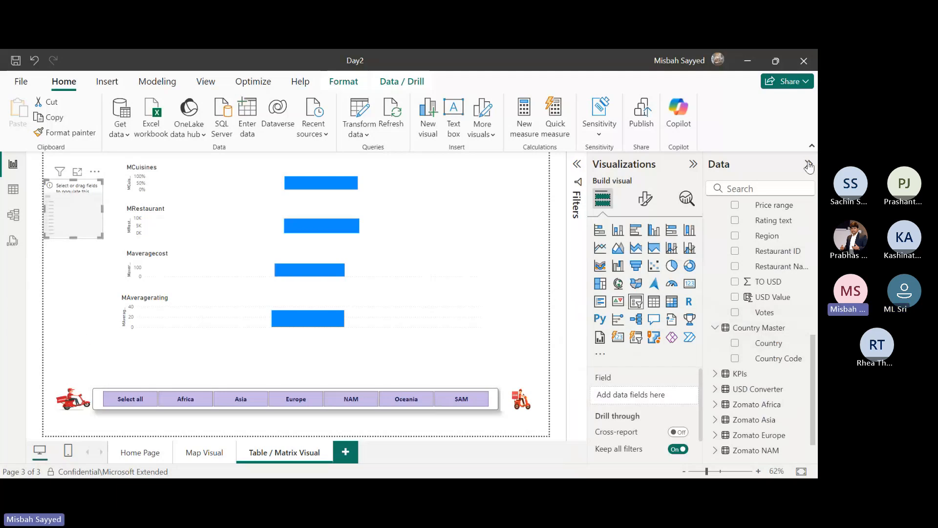
scroll(762, 293, "up", 10)
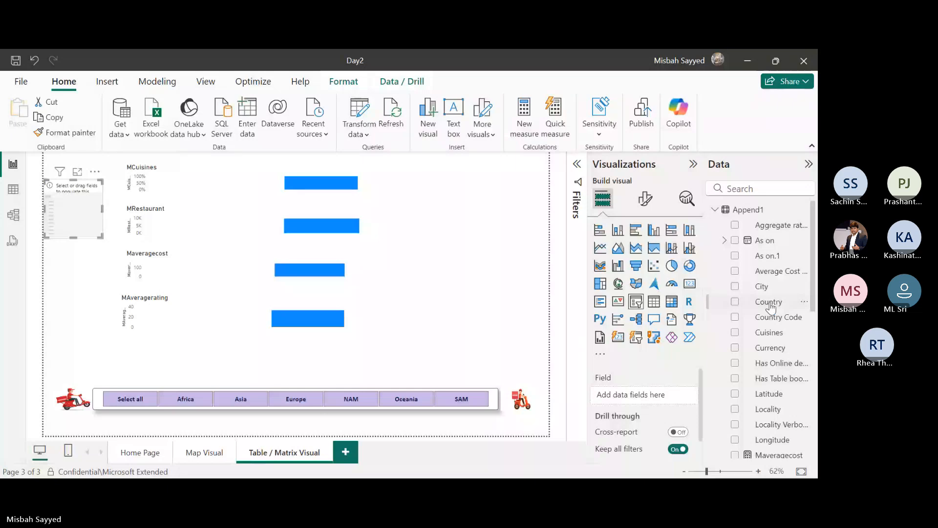
left_click(769, 307)
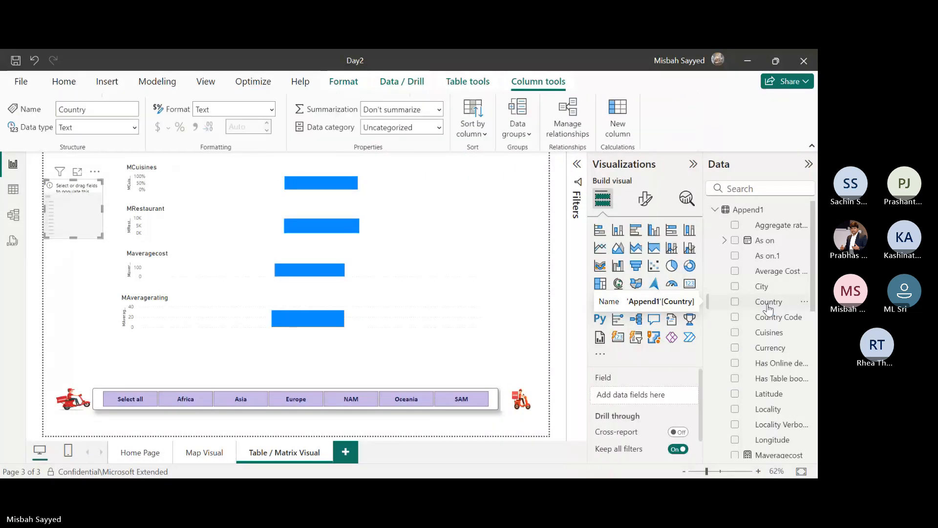
left_click(734, 303)
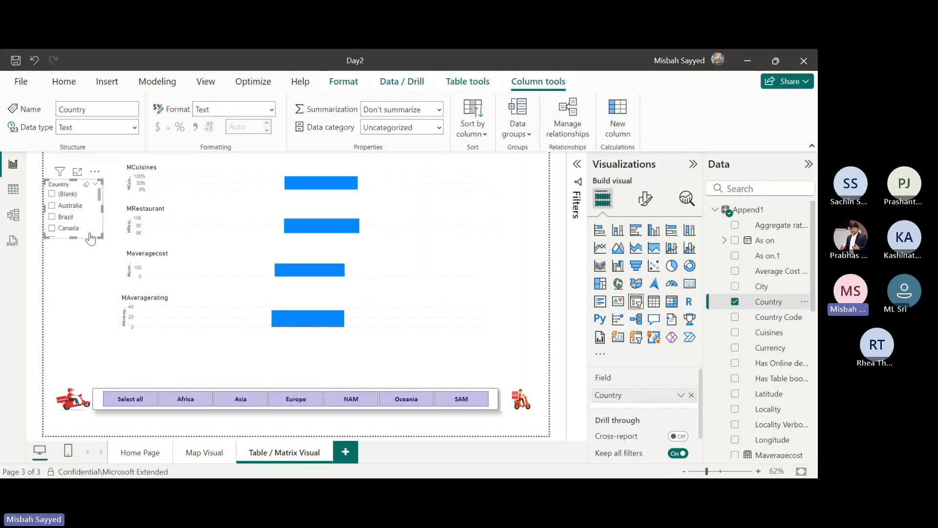
Stretch the Country slicer upward and downward so that it lists every country from (Blank) to United States.
left_click_drag(90, 238, 69, 344)
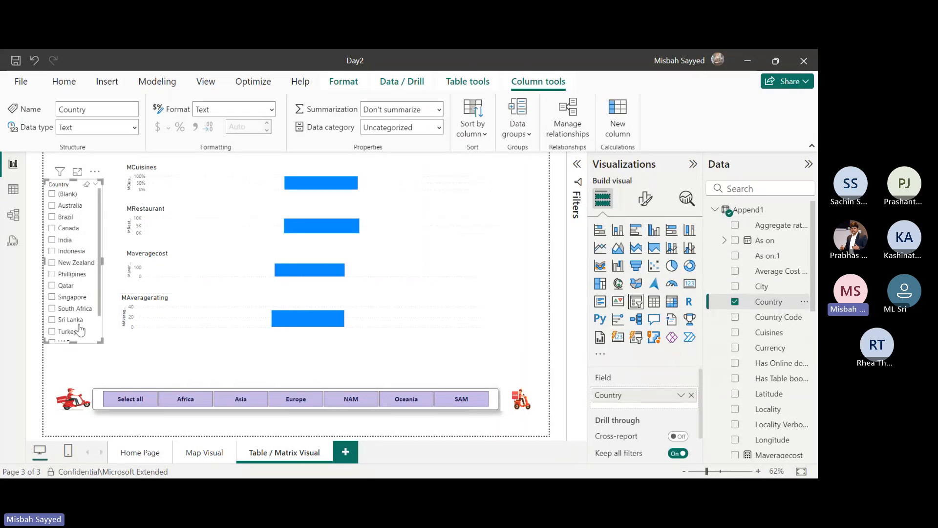
left_click_drag(73, 180, 73, 164)
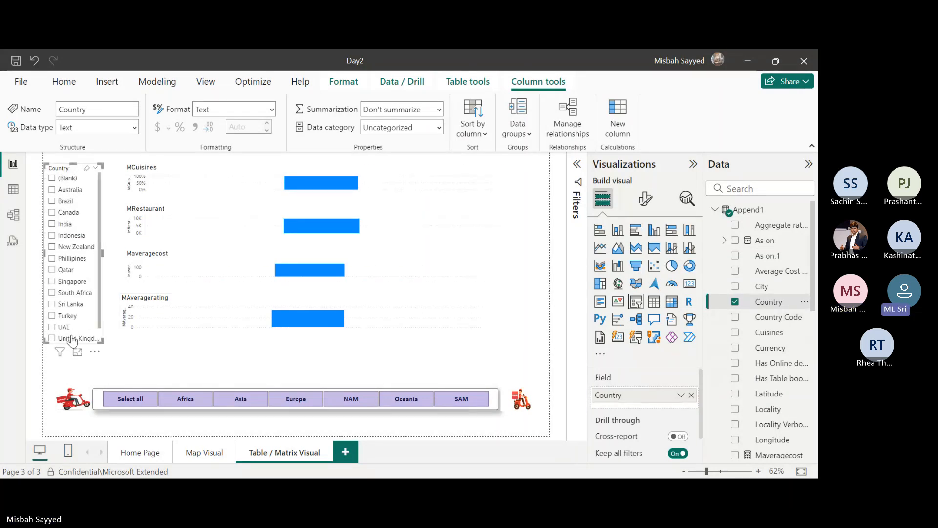
left_click_drag(72, 340, 73, 359)
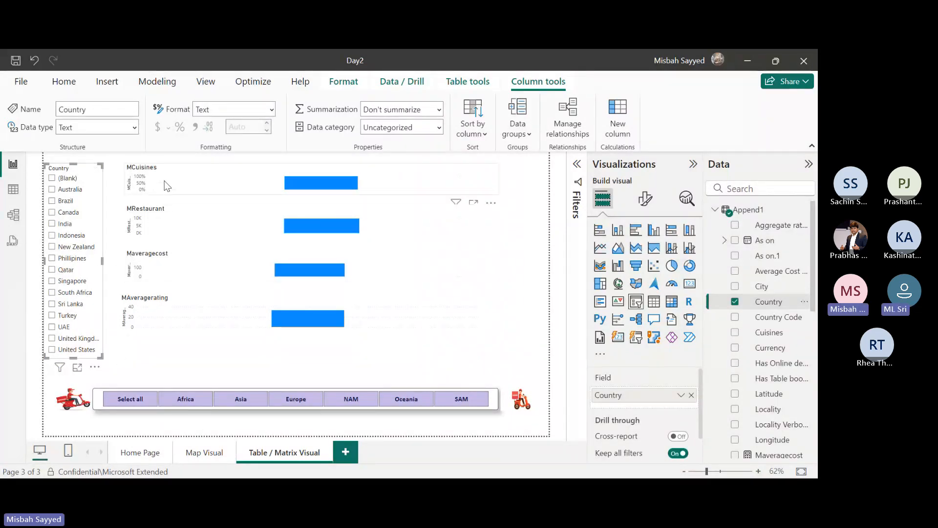
Delete the MCuisines, MRestaurant, Maveragecost and MAveragerating column charts from the Table / Matrix Visual page.
scroll(764, 273, "down", 5)
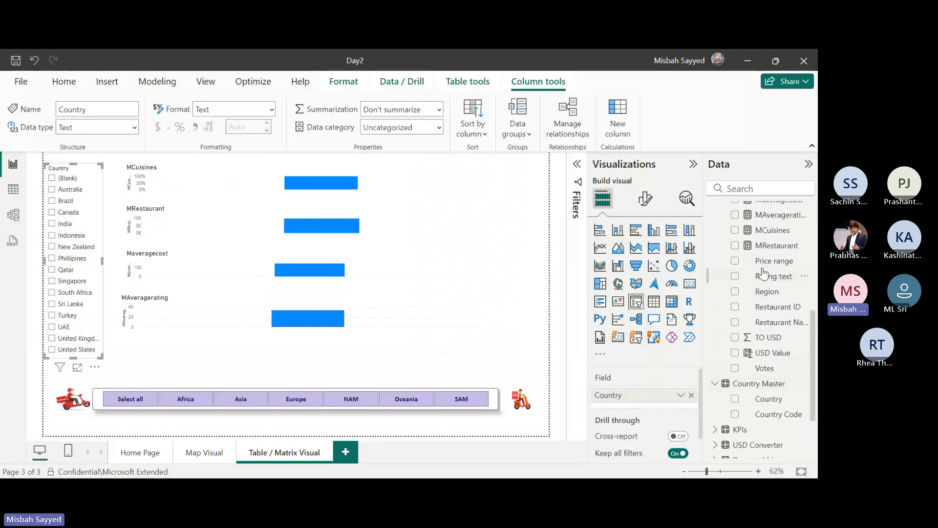
scroll(764, 273, "up", 2)
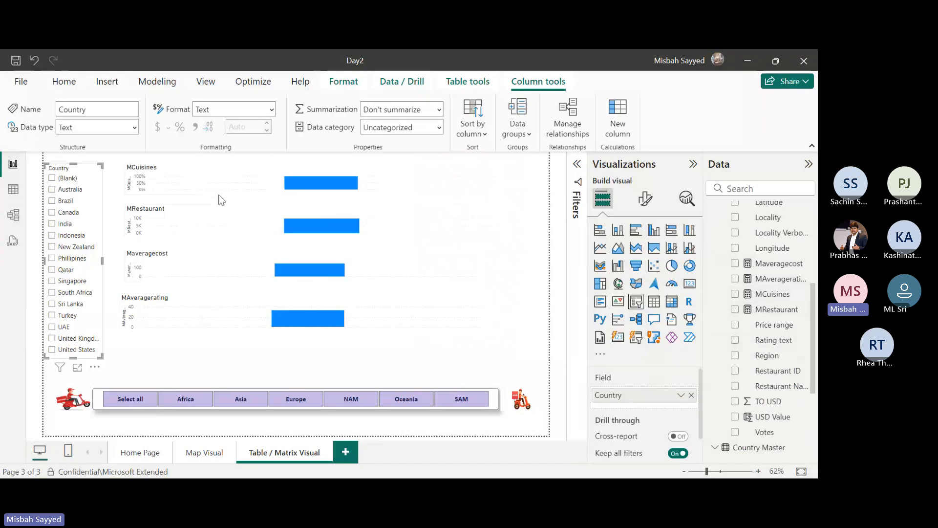
left_click(273, 192)
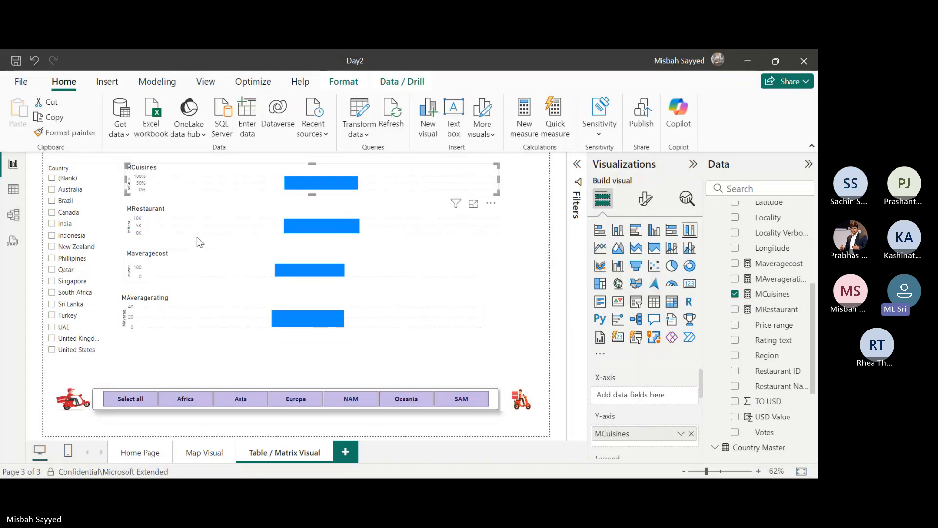
left_click(222, 239)
left_click(237, 186)
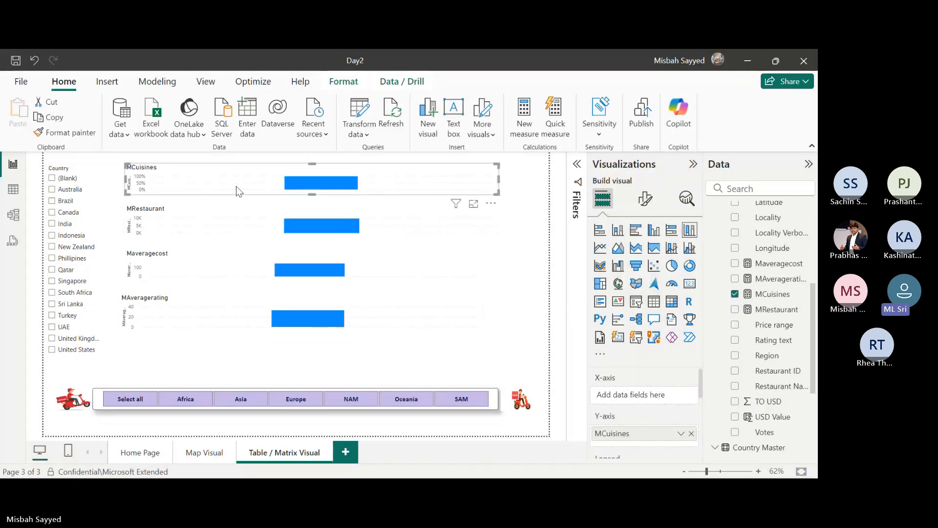
key("Delete")
left_click(221, 219)
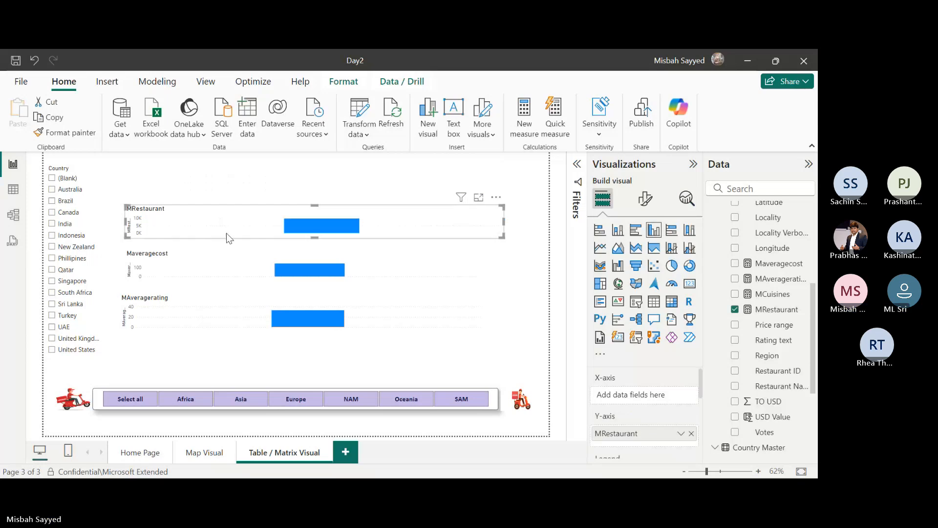
key("Delete")
left_click(232, 268)
key("Delete")
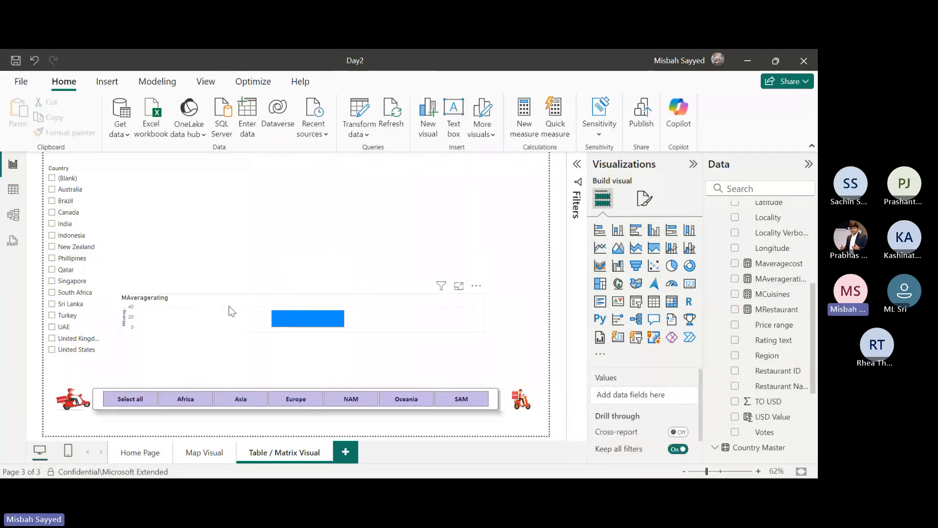
left_click(229, 305)
key("Delete")
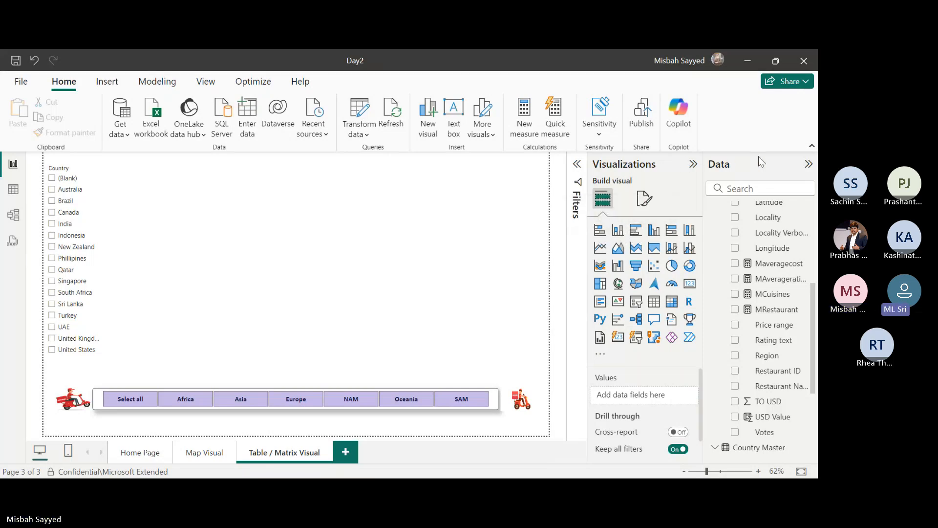
Insert a table visual beside the Country slicer and add Append1's City field to it as a column.
left_click(672, 301)
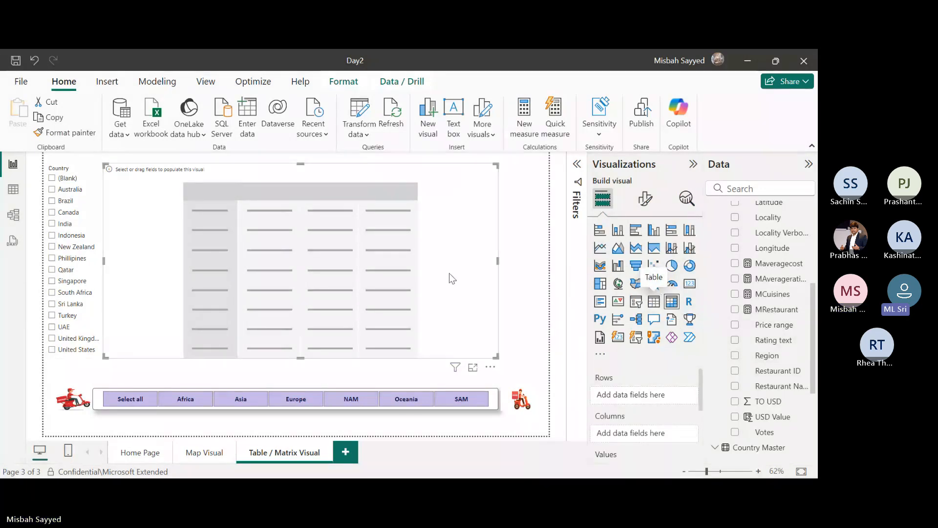
key("Delete")
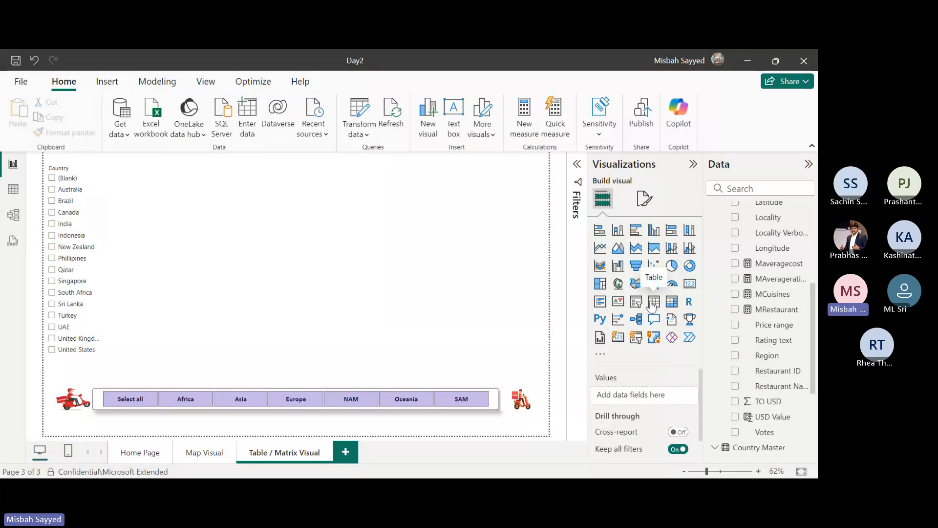
left_click(654, 302)
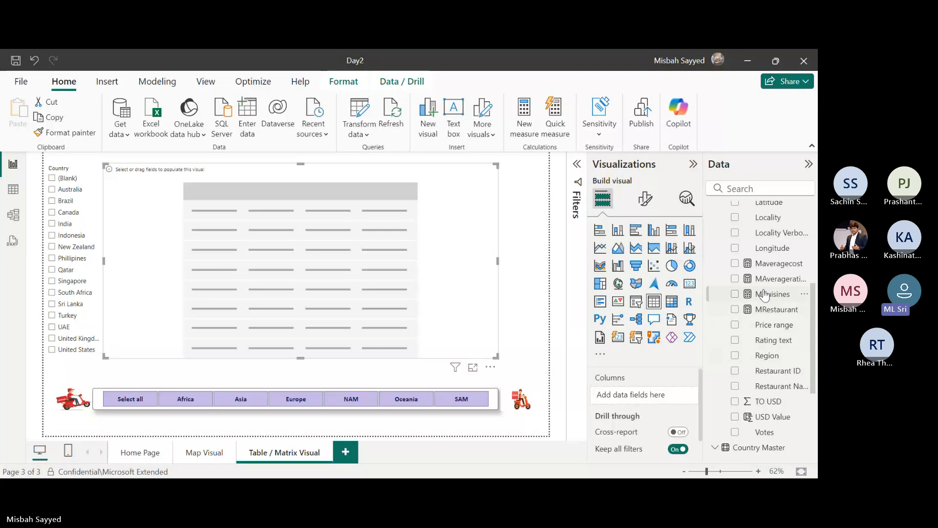
scroll(766, 291, "up", 4)
left_click_drag(765, 290, 167, 188)
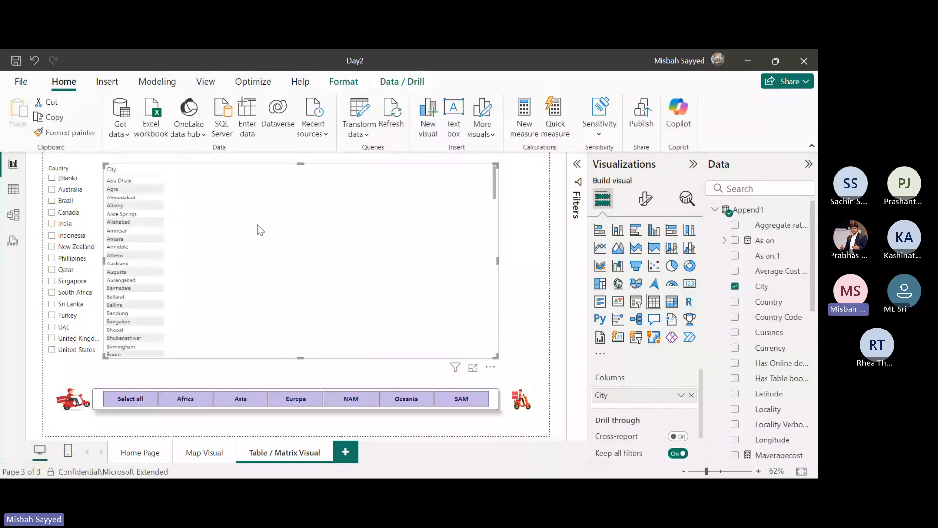
Add the measures Maveragecost, MAveragerating, MCuisines and MRestaurant as columns after City in the table visual.
scroll(771, 322, "down", 5)
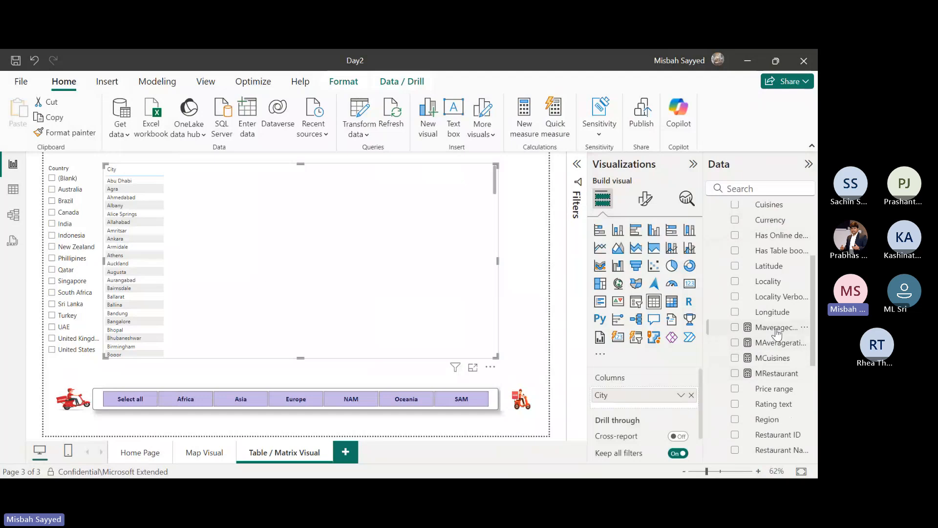
left_click_drag(772, 332, 259, 193)
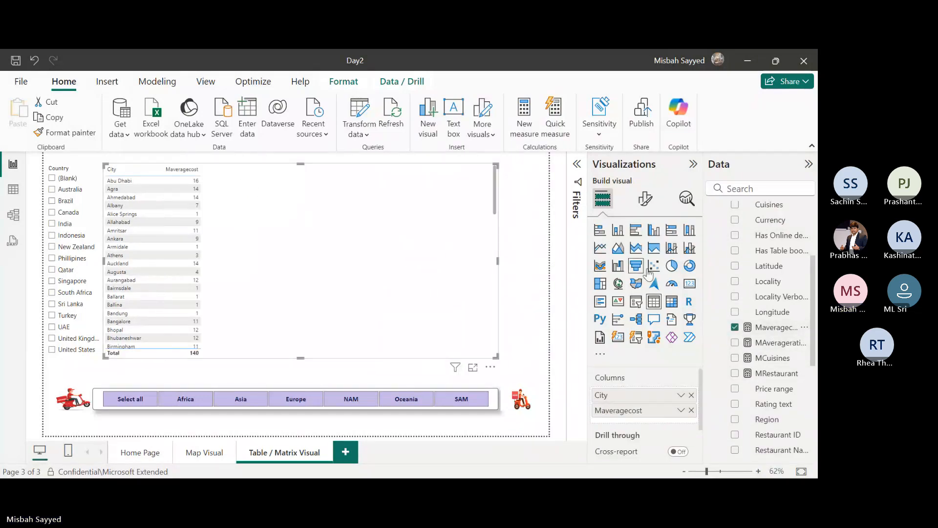
left_click_drag(767, 341, 269, 182)
left_click_drag(772, 358, 316, 185)
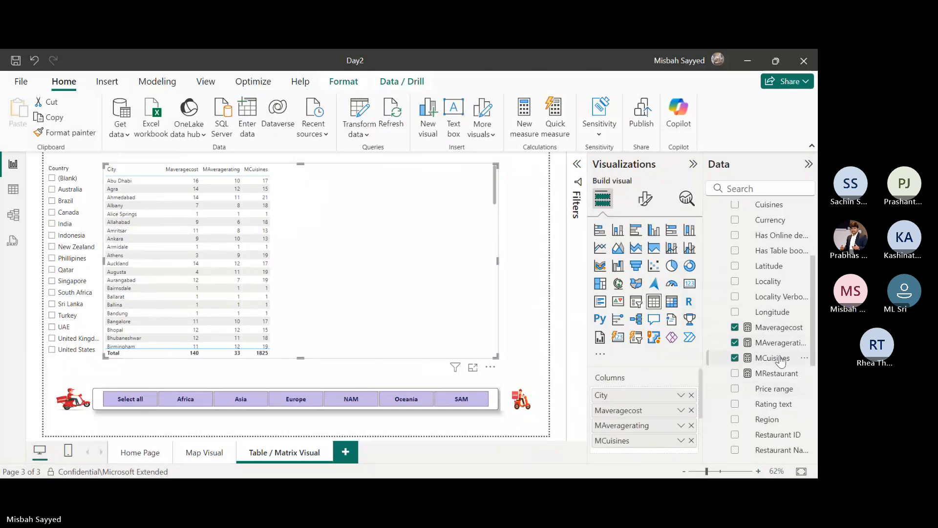
left_click_drag(778, 378, 364, 190)
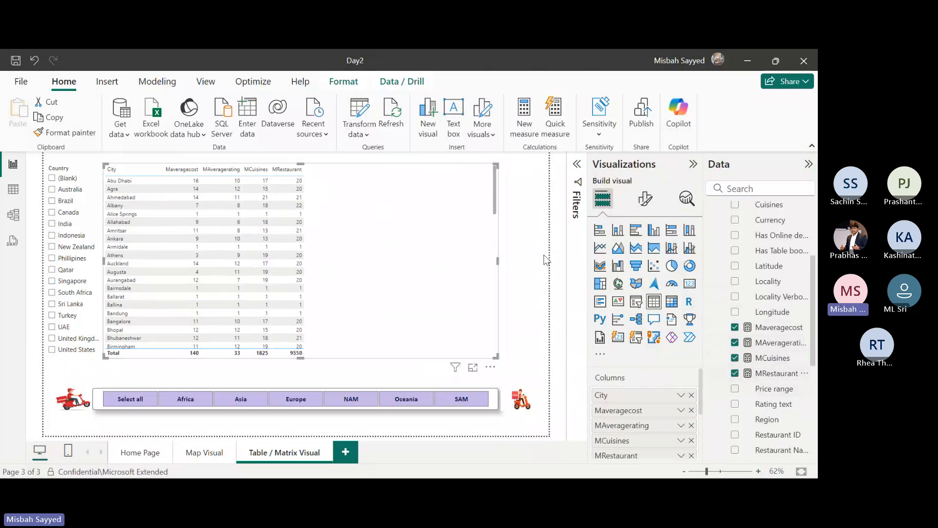
left_click(530, 251)
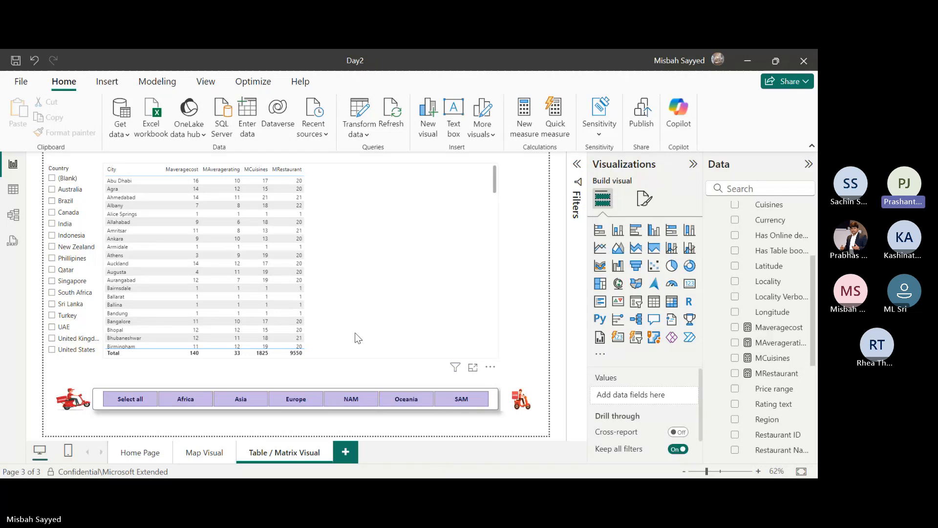
Select Append1's TO USD column among the fields and sort the table visual by Maveragecost in ascending order.
scroll(792, 400, "down", 4)
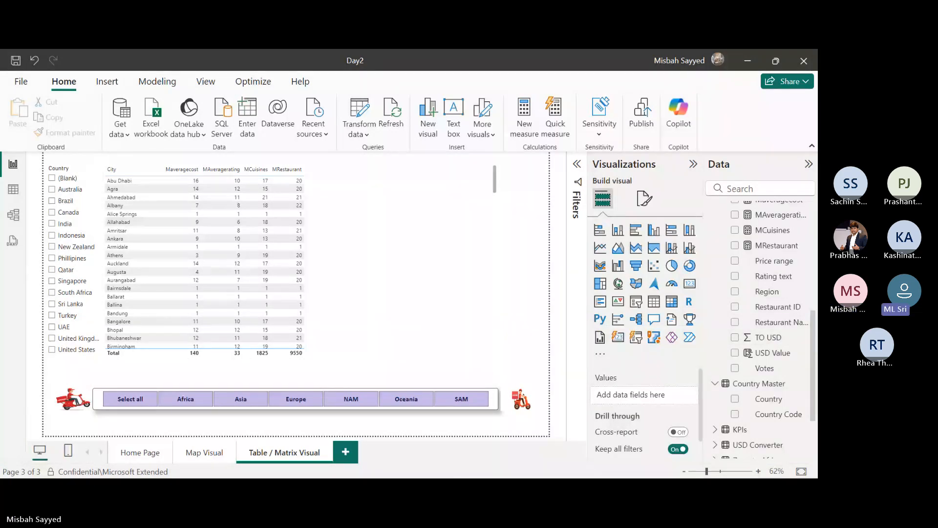
left_click(419, 236)
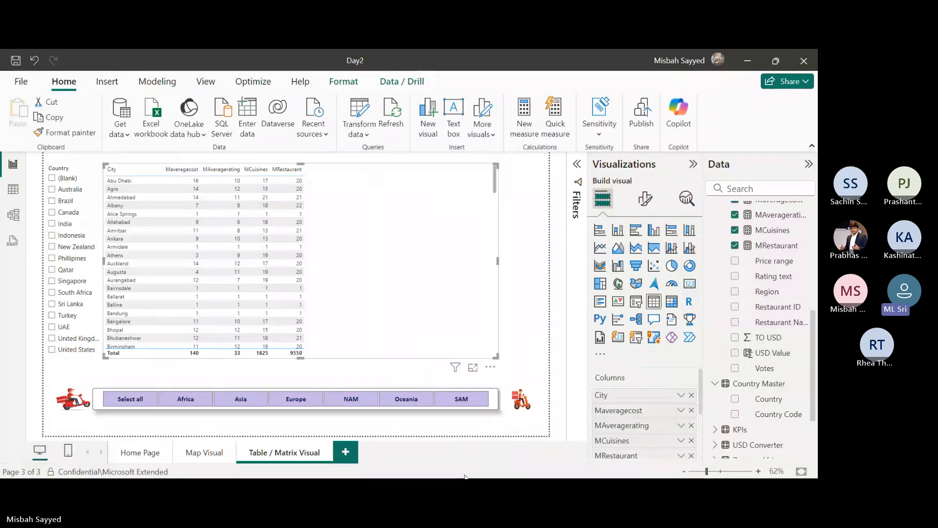
left_click(776, 341)
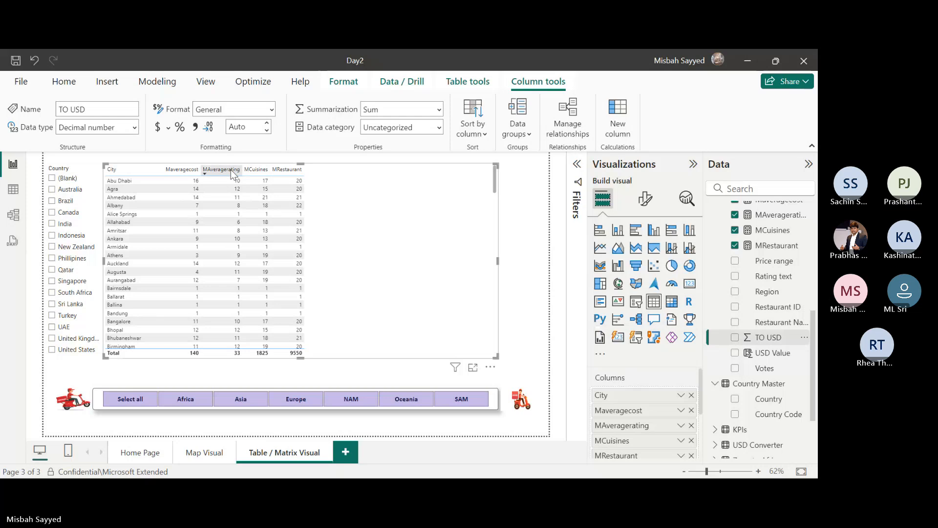
left_click(186, 170)
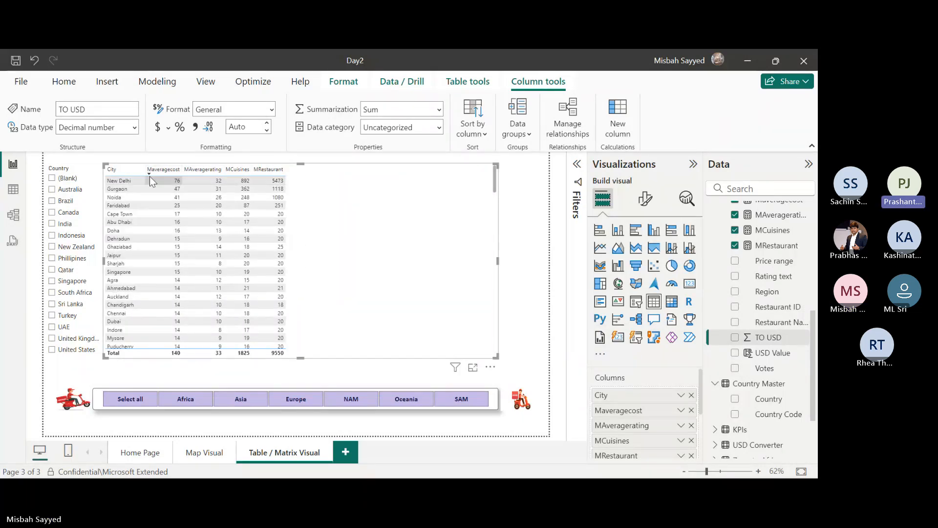
left_click(148, 172)
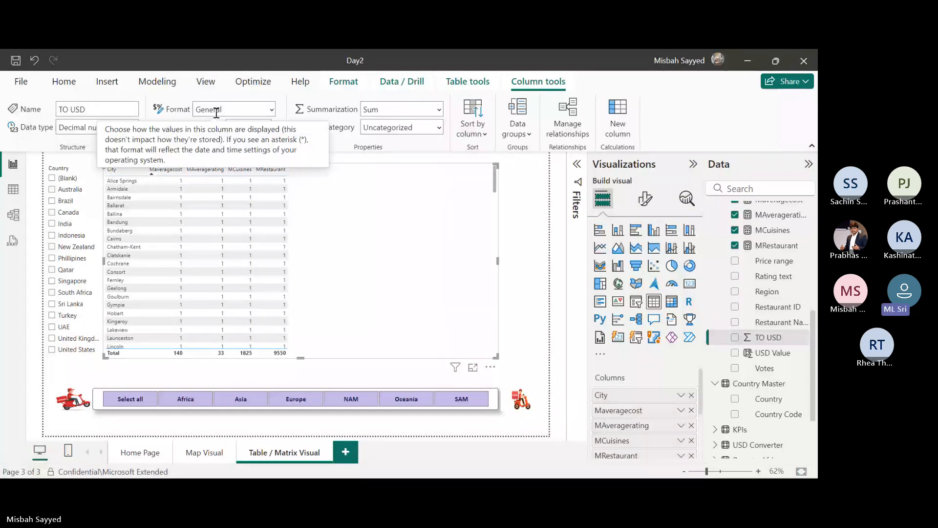
Format the TO USD column as Currency with 2 decimal places.
left_click(251, 109)
left_click(272, 109)
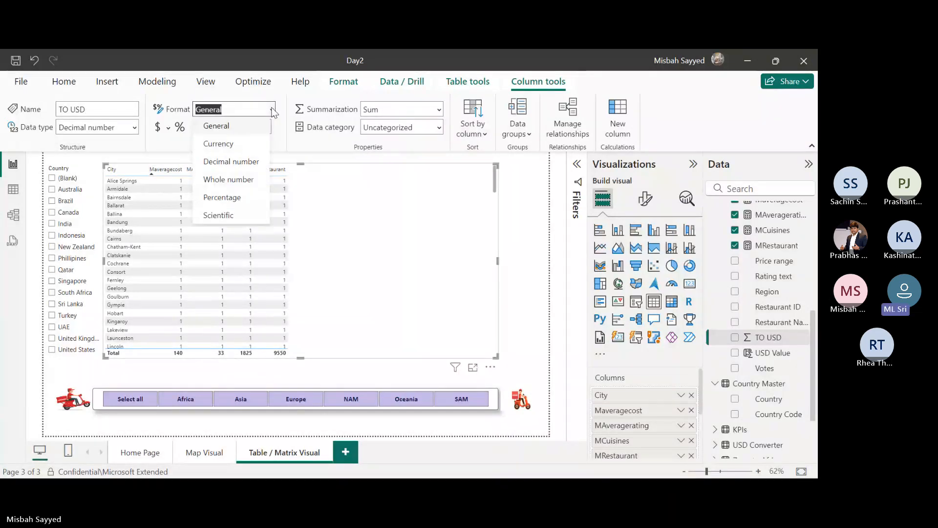
left_click(238, 142)
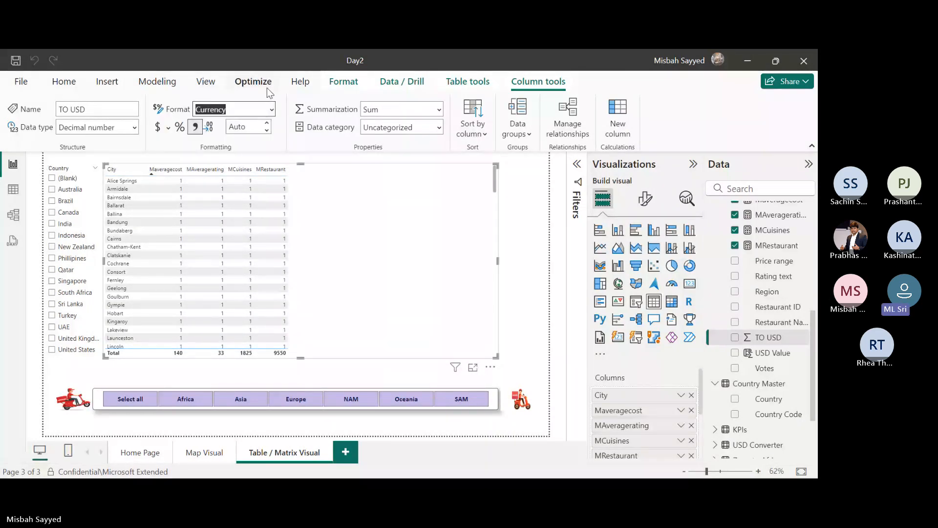
left_click(135, 127)
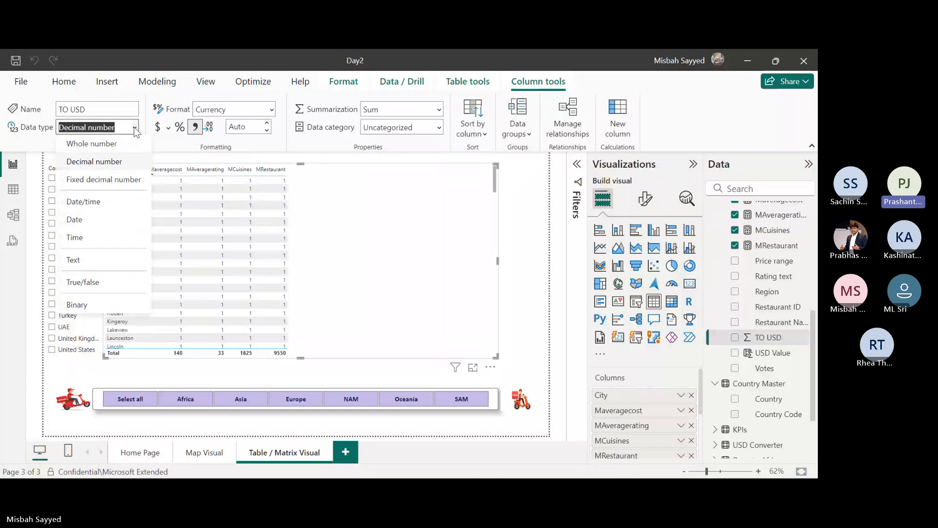
left_click(259, 126)
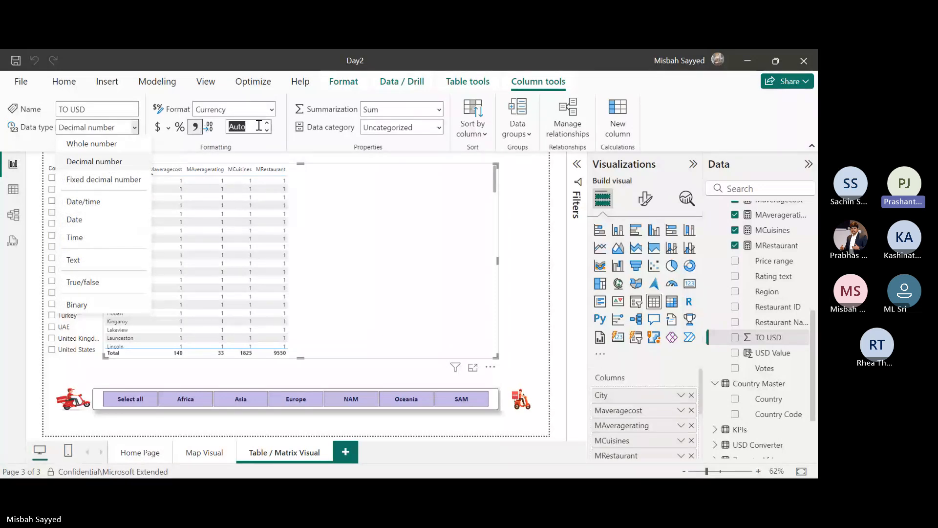
type("2")
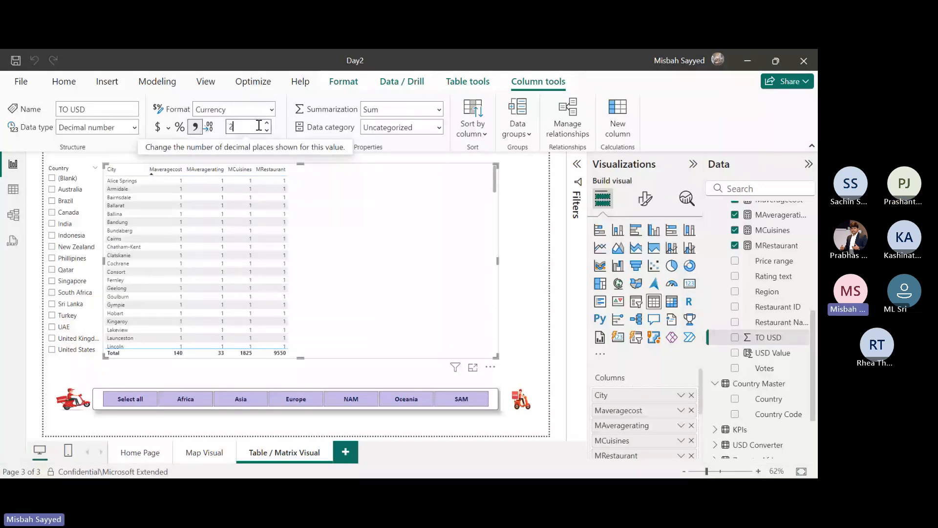
left_click(277, 130)
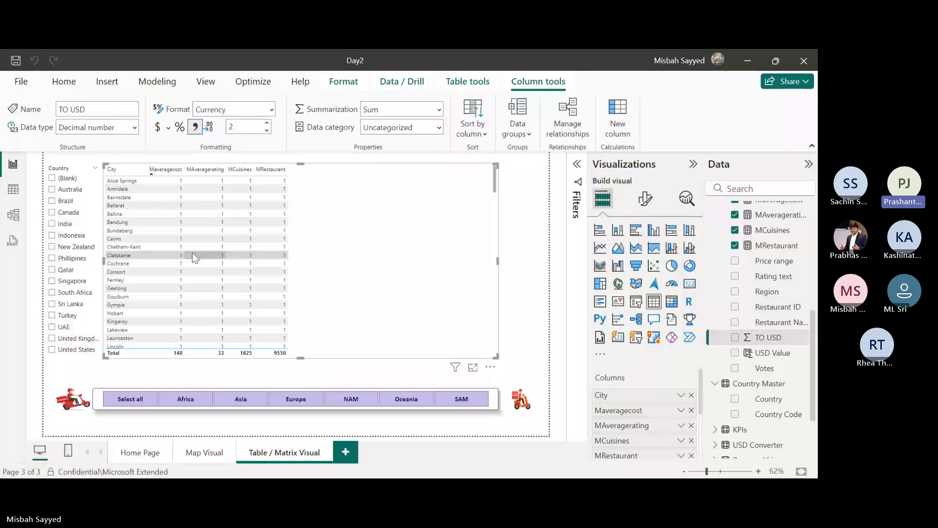
Examine the Maveragecost values across the city rows and the data types offered for the TO USD column.
scroll(192, 252, "down", 10)
scroll(197, 286, "down", 5)
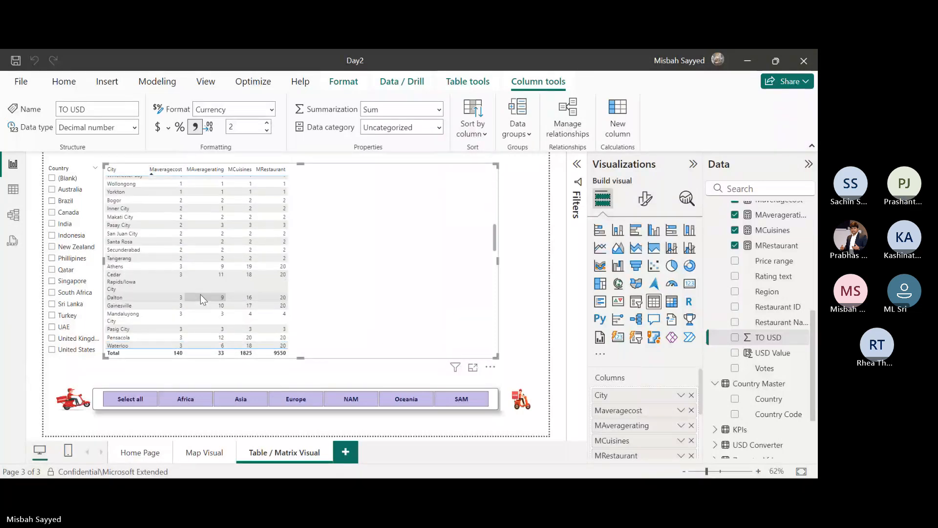
scroll(200, 293, "up", 15)
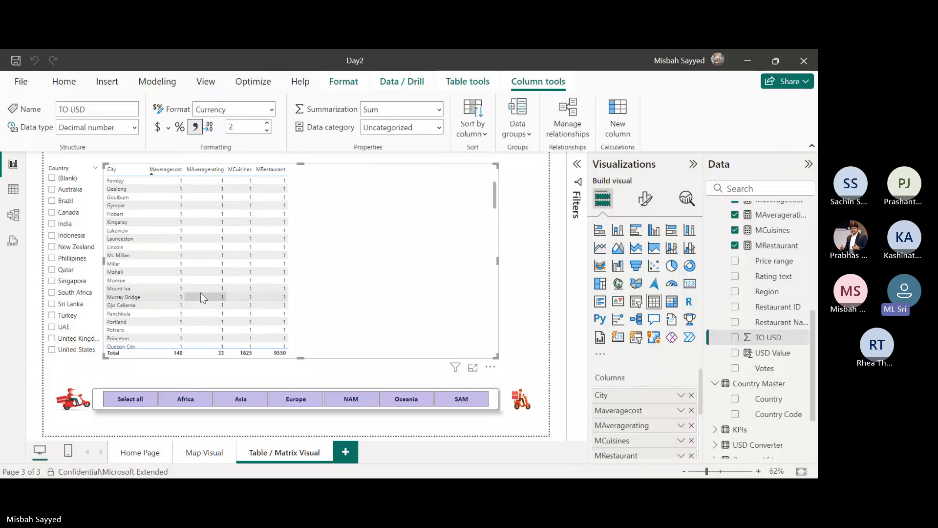
left_click(133, 128)
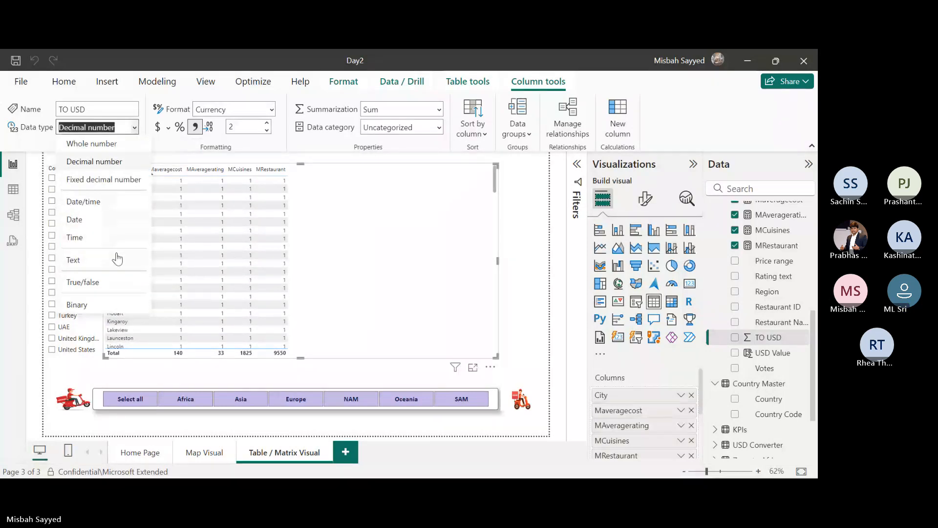
left_click(323, 139)
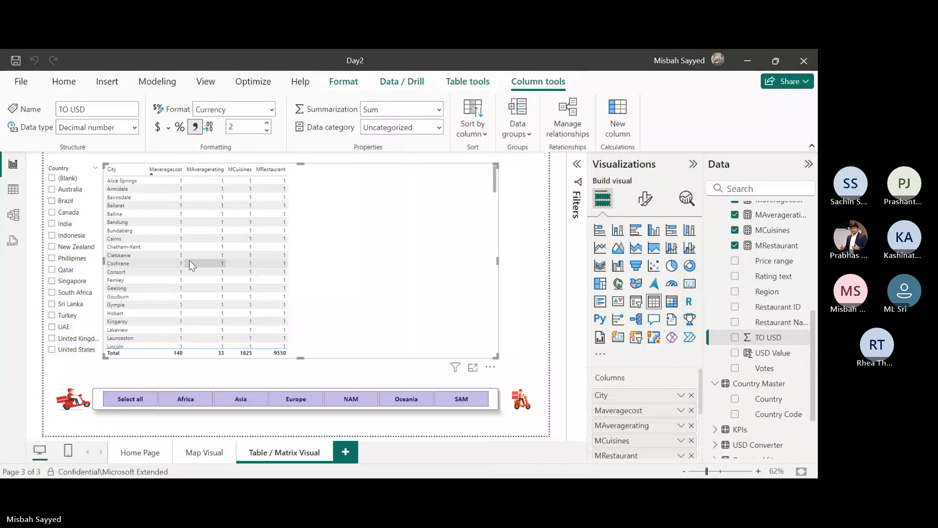
scroll(189, 260, "down", 5)
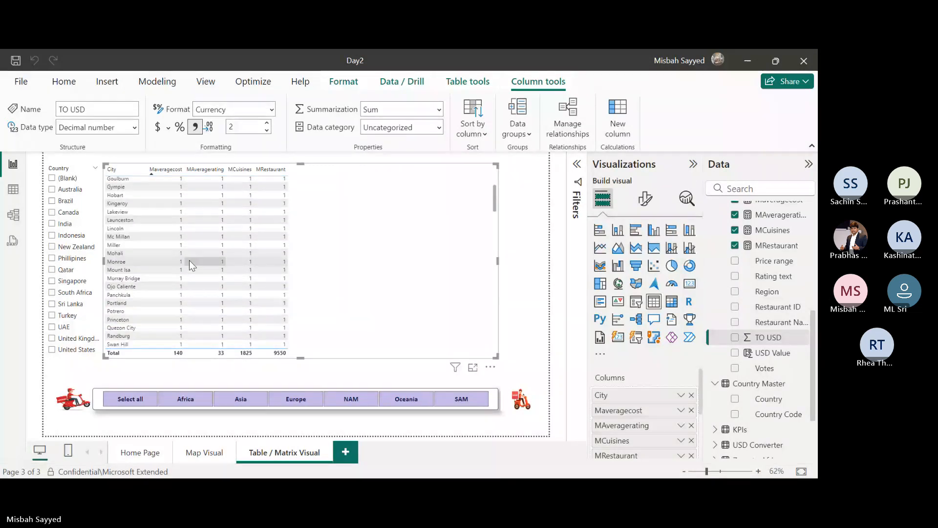
scroll(189, 260, "down", 5)
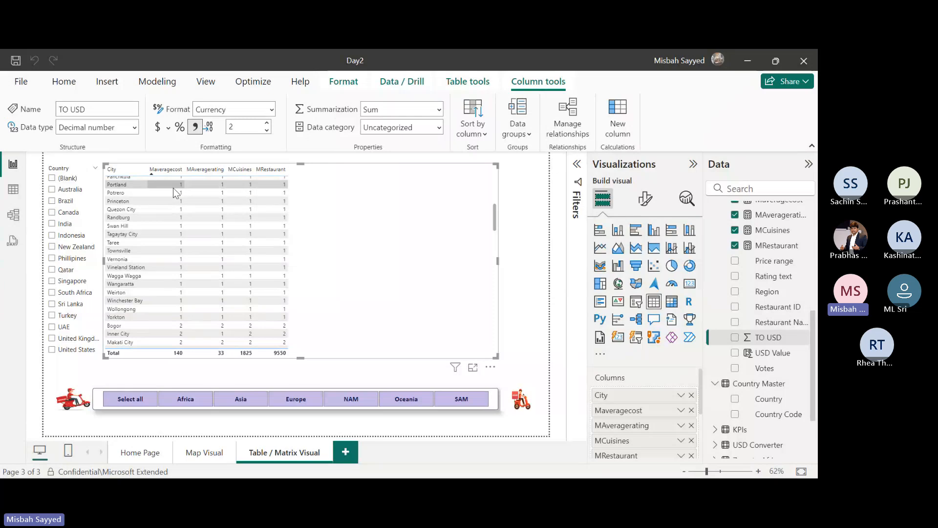
scroll(190, 221, "up", 10)
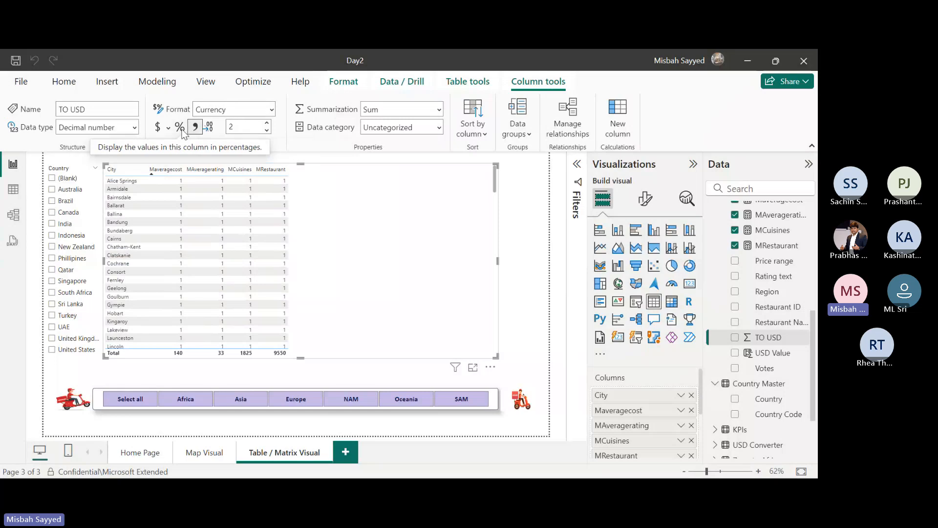
Apply the general currency format with Auto decimal places to the TO USD column and view the available currency symbols.
left_click(159, 130)
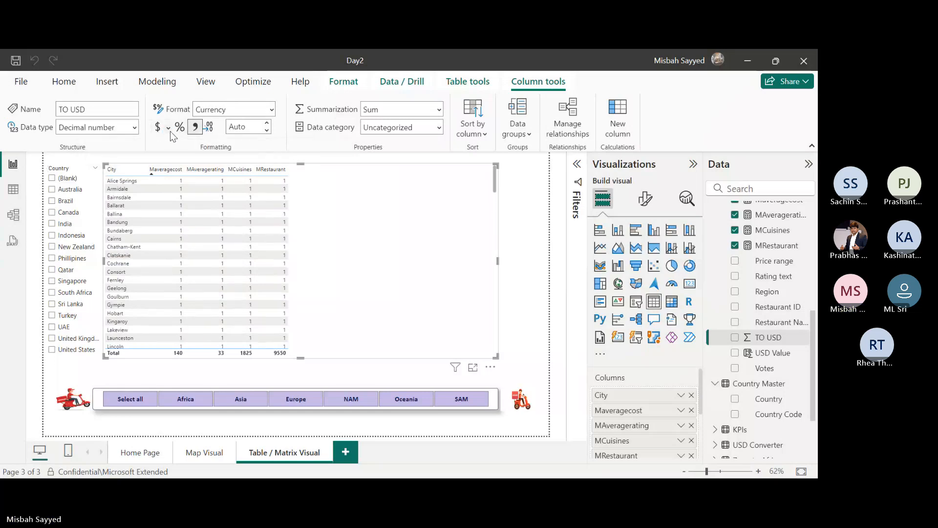
left_click(169, 129)
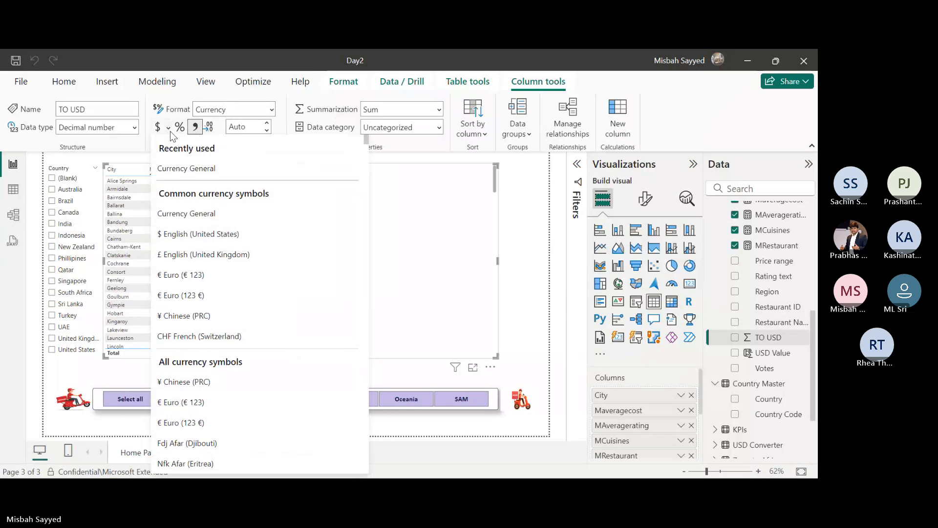
left_click(418, 143)
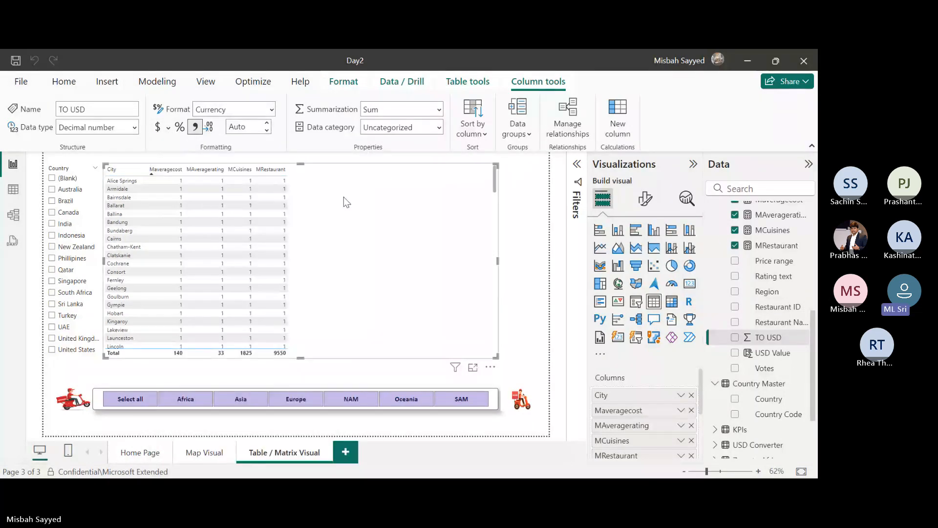
Sort the table visual by Maveragecost in descending order and check the options offered for its column header.
left_click(179, 171)
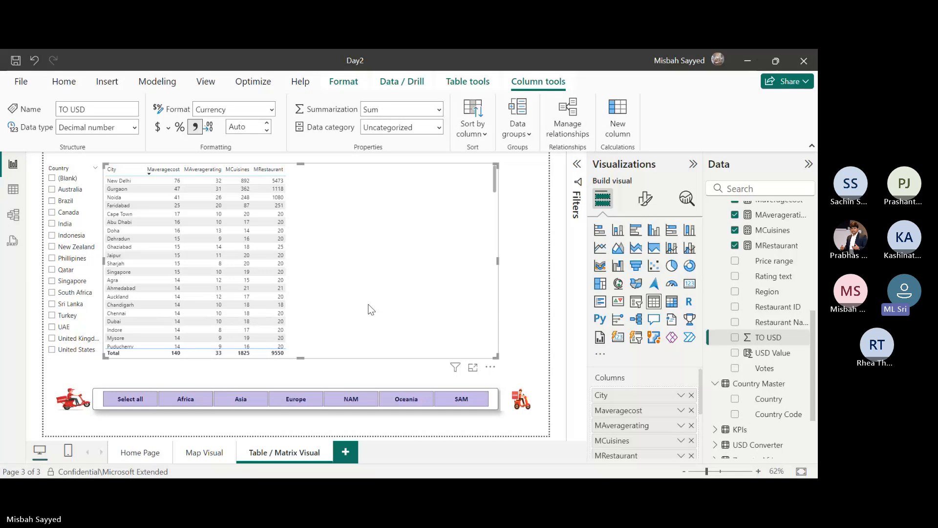
left_click(157, 170)
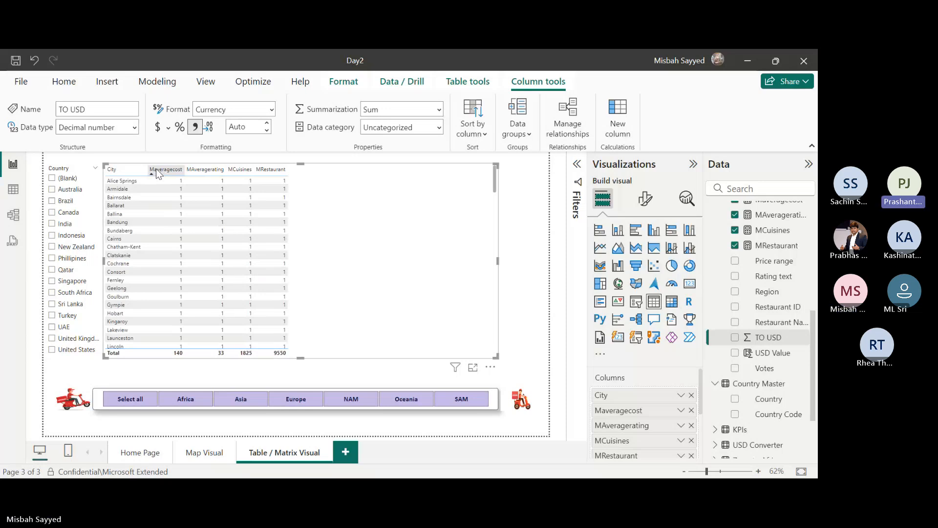
right_click(156, 171)
left_click(330, 185)
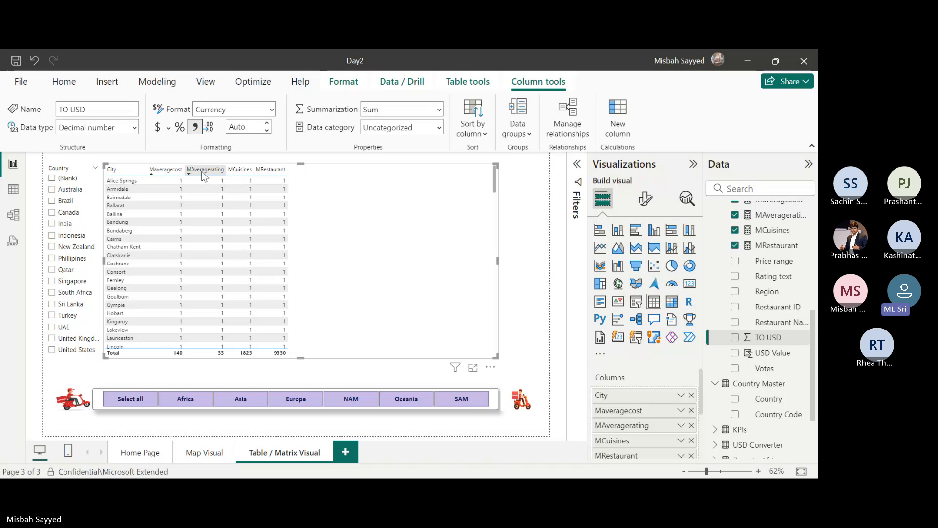
left_click(169, 172)
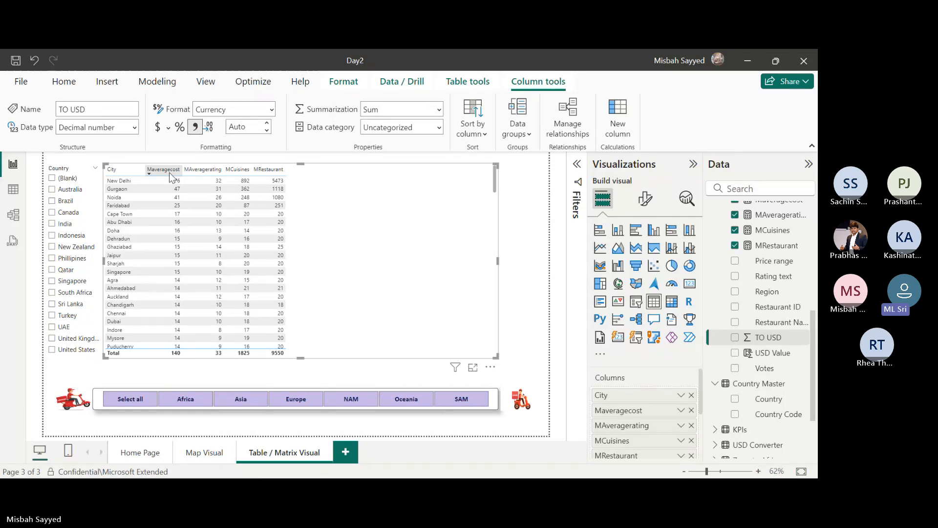
right_click(170, 177)
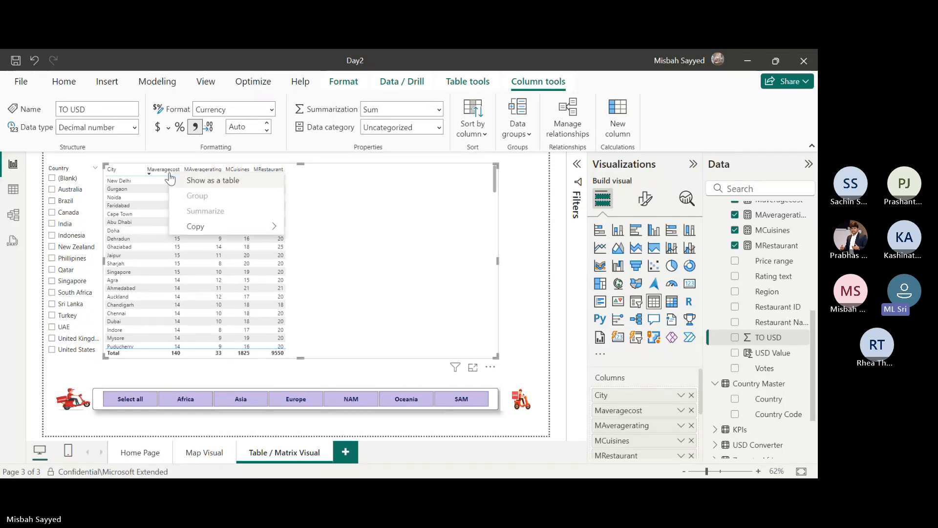
left_click(331, 186)
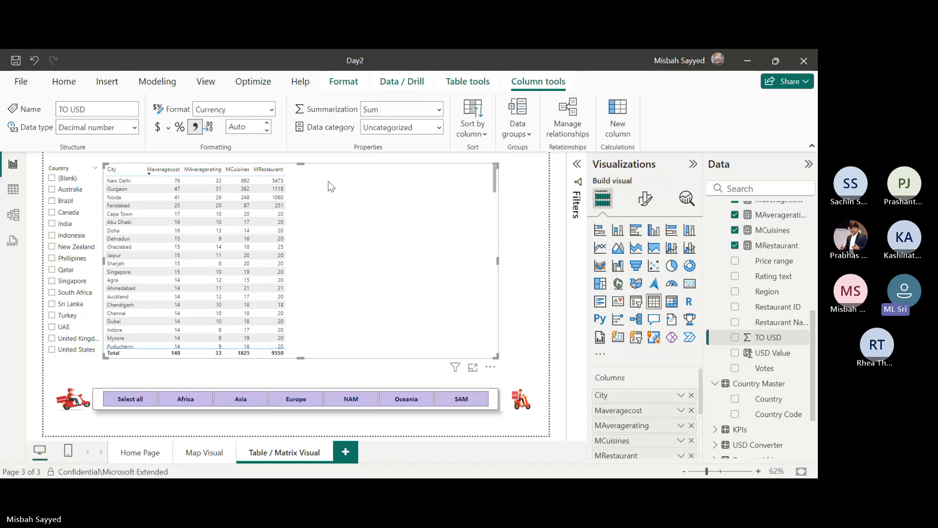
Select the Maveragecost measure among Append1's fields and set its format to Currency.
scroll(772, 269, "up", 3)
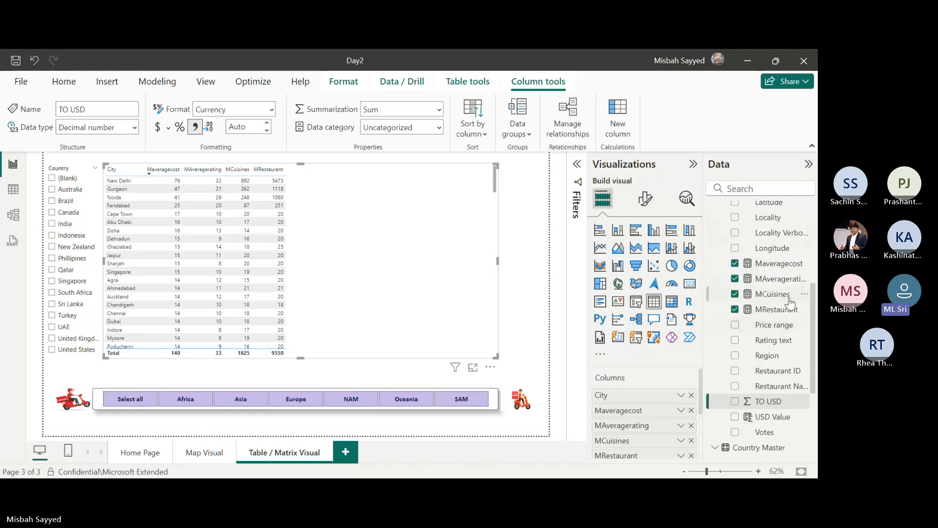
right_click(776, 264)
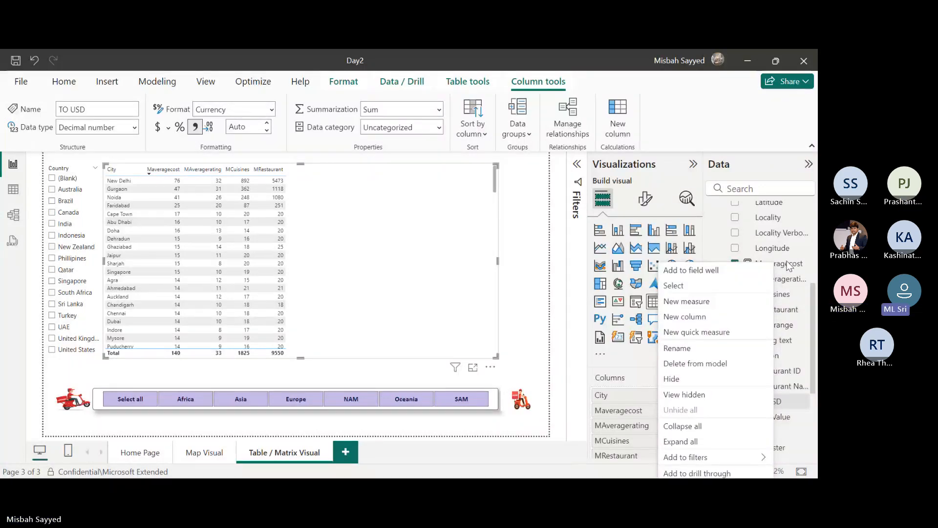
left_click(788, 264)
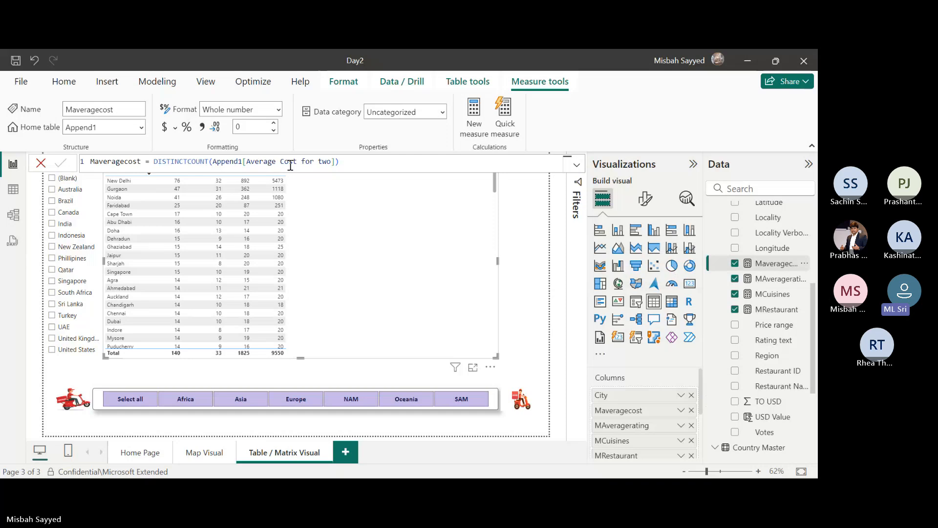
left_click(245, 108)
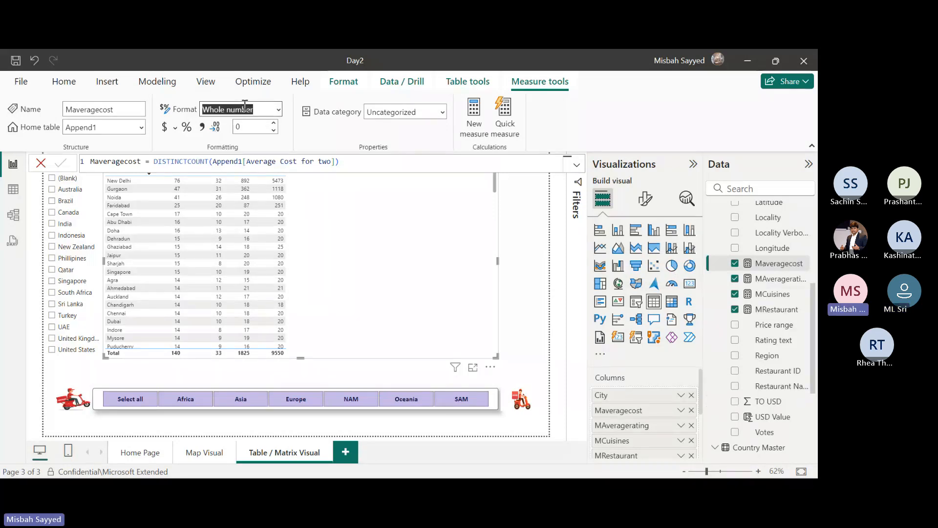
left_click(280, 108)
left_click(237, 152)
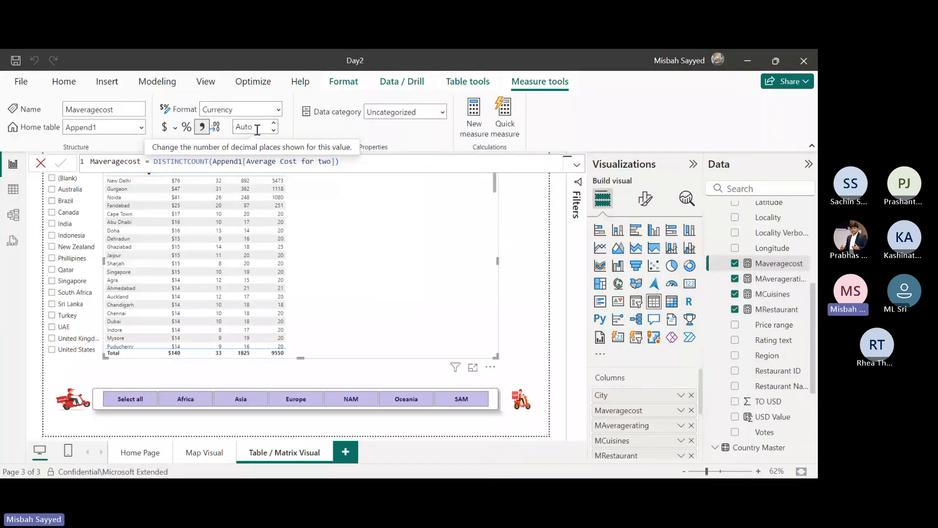
Set the Maveragecost measure to 2 decimal places and check the values across the city rows.
left_click(257, 129)
type("2")
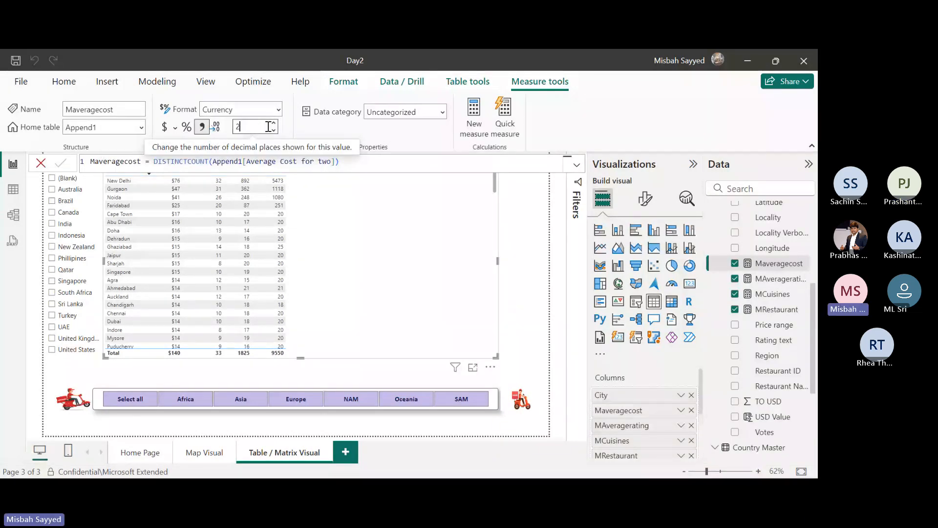
left_click(316, 127)
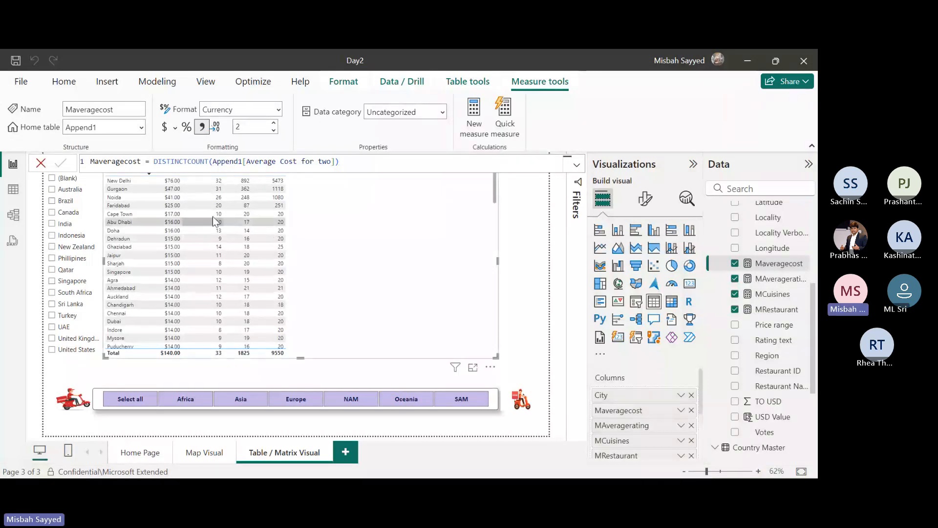
scroll(252, 230, "down", 5)
scroll(253, 249, "up", 5)
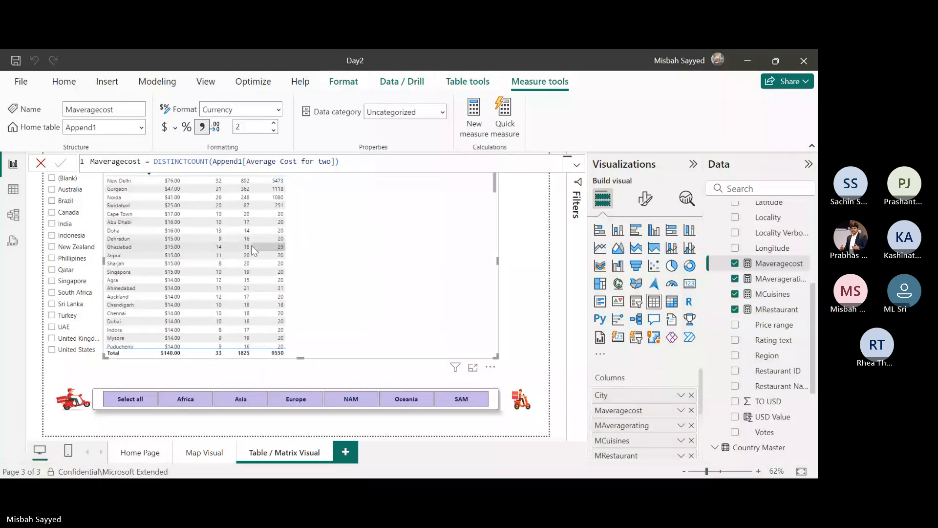
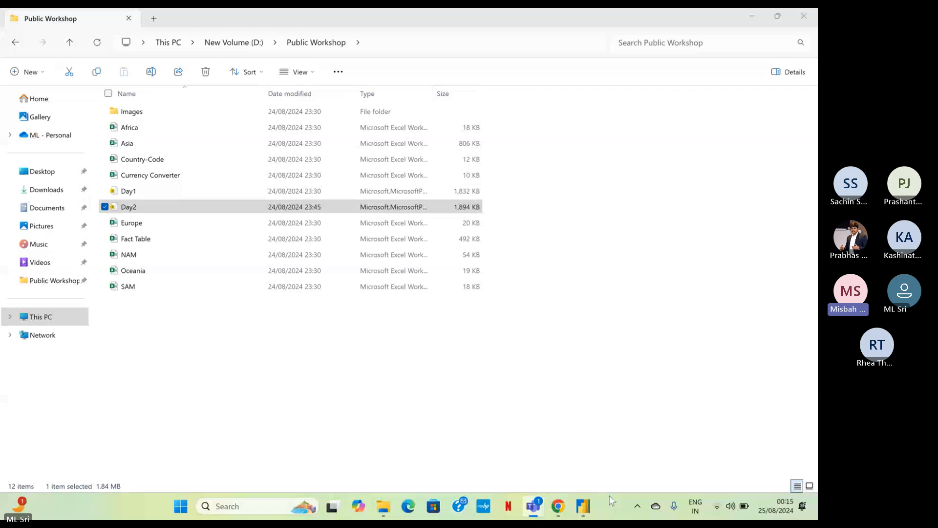
Switch to the Power BI report and turn on the visual border for the city table.
left_click(583, 507)
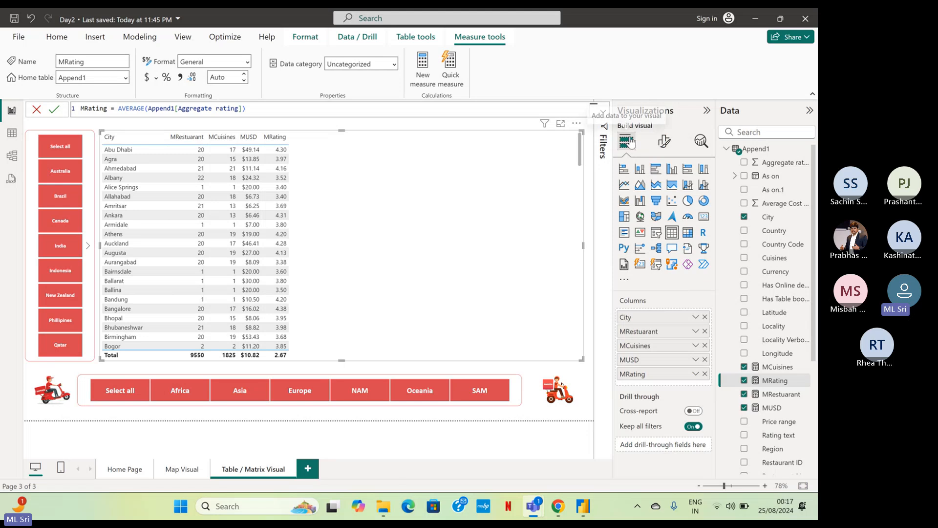
key("ctrl")
key("ctrl")
key("ctrl")
key("ctrl")
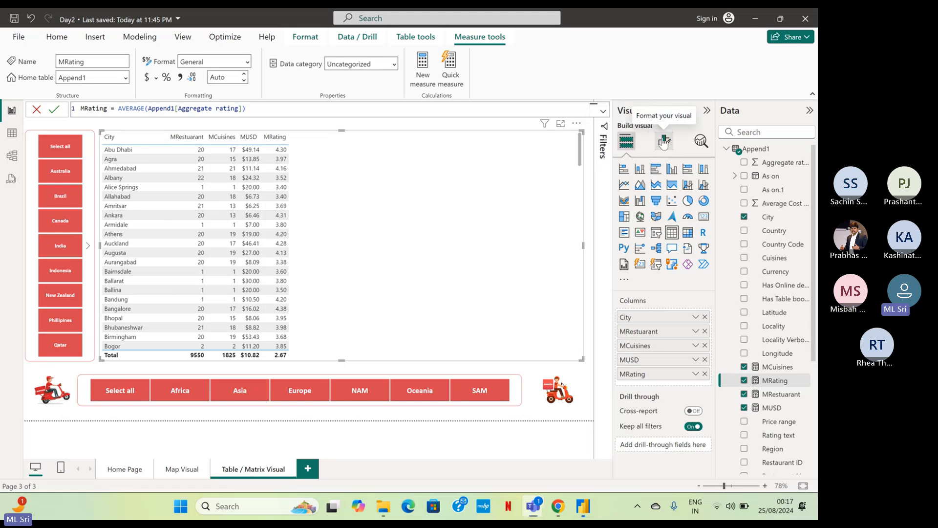
left_click(663, 140)
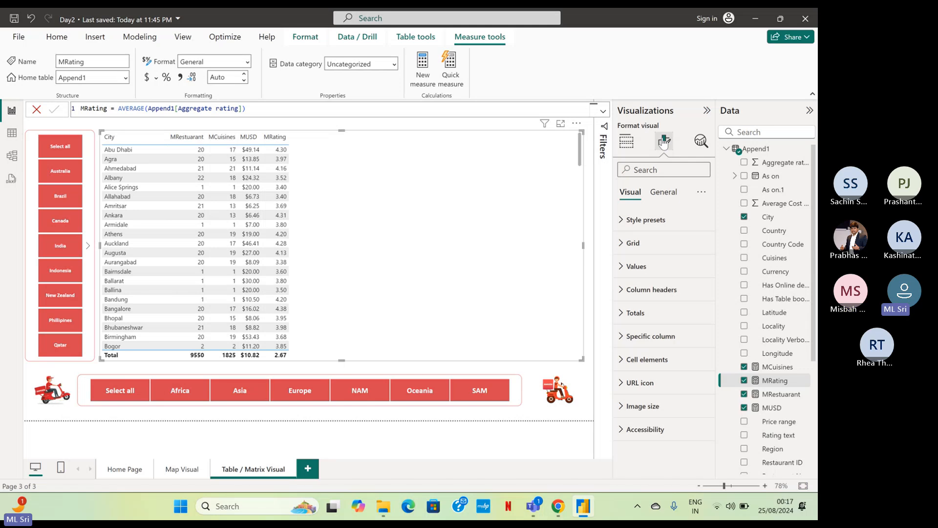
left_click(666, 193)
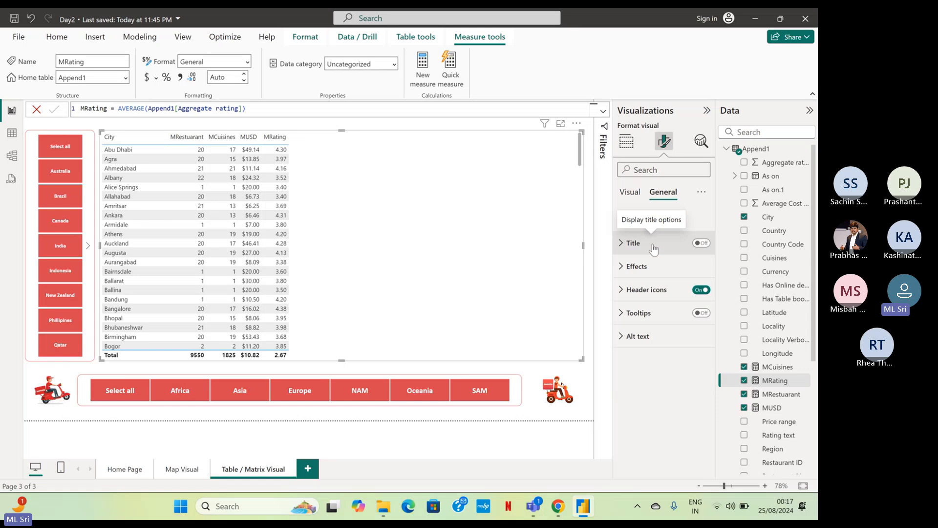
left_click(637, 267)
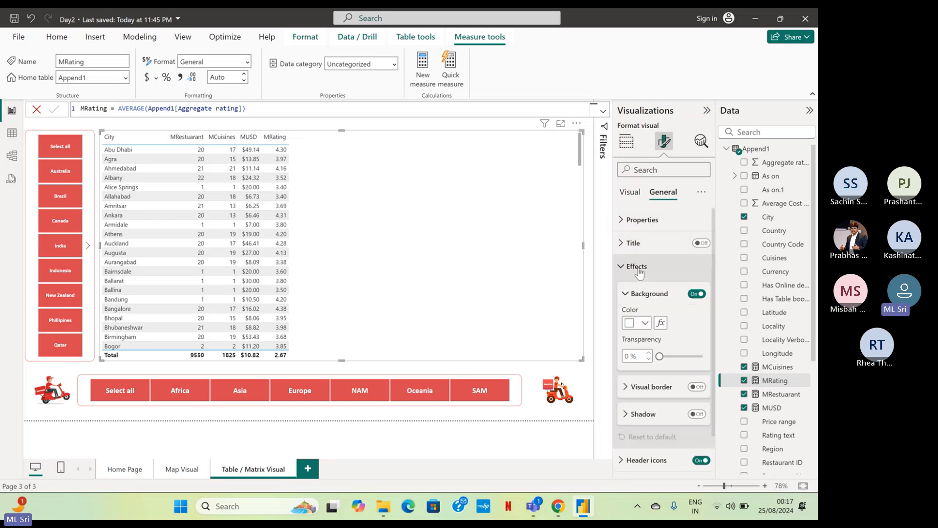
left_click(698, 387)
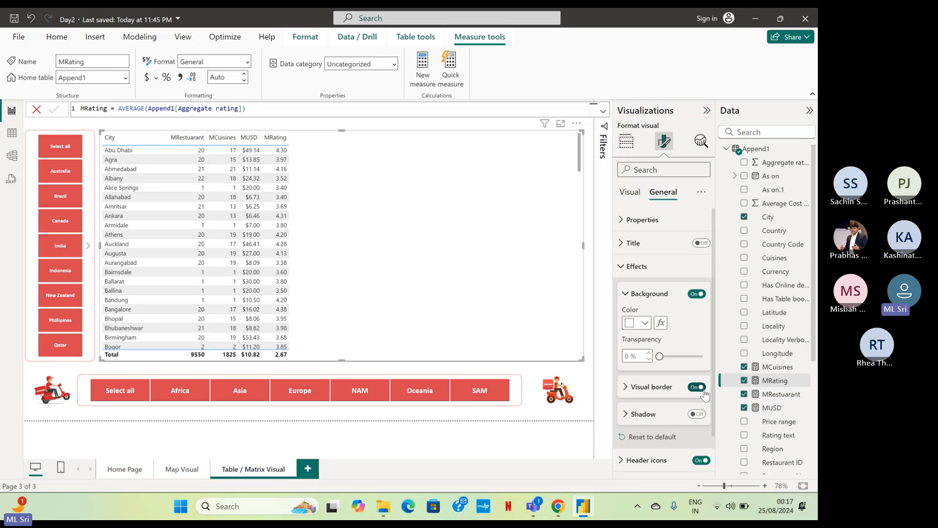
Set the city table's visual border color to the red used by the slicer buttons.
left_click(627, 387)
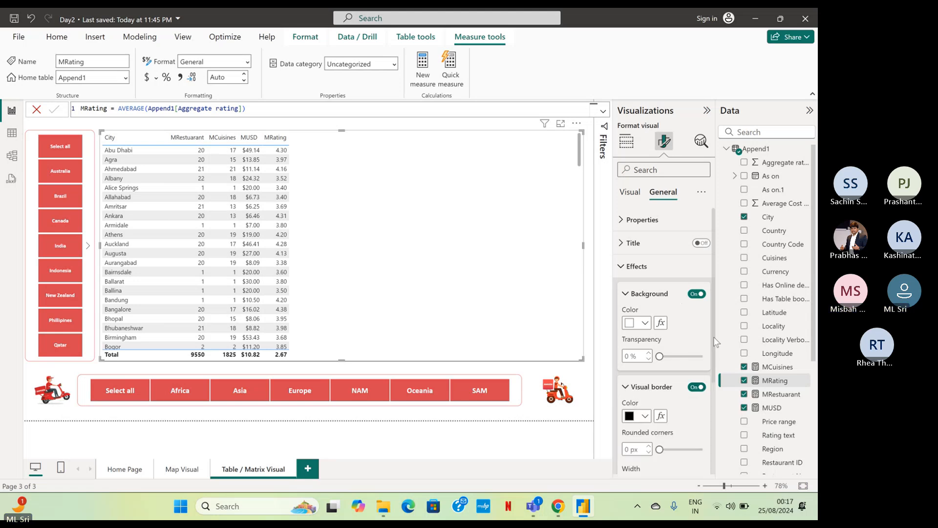
scroll(653, 319, "down", 5)
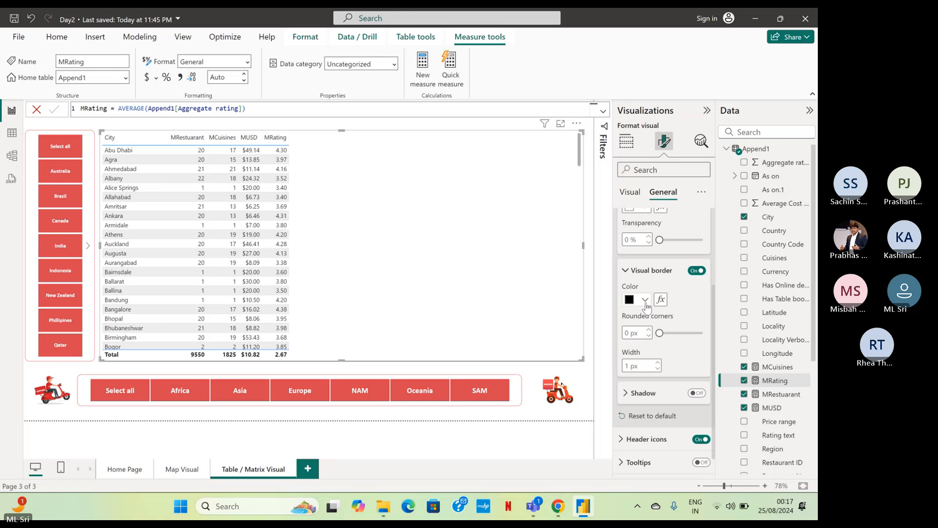
left_click(645, 300)
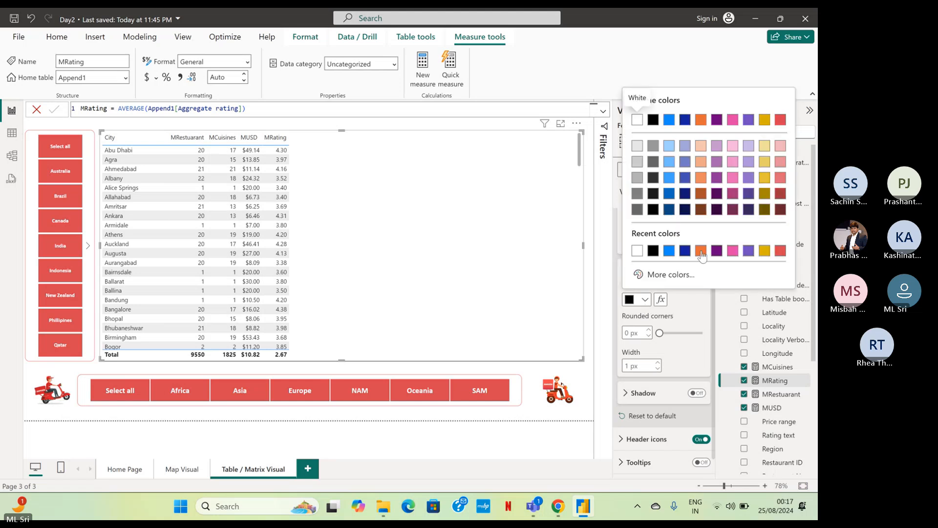
left_click(781, 250)
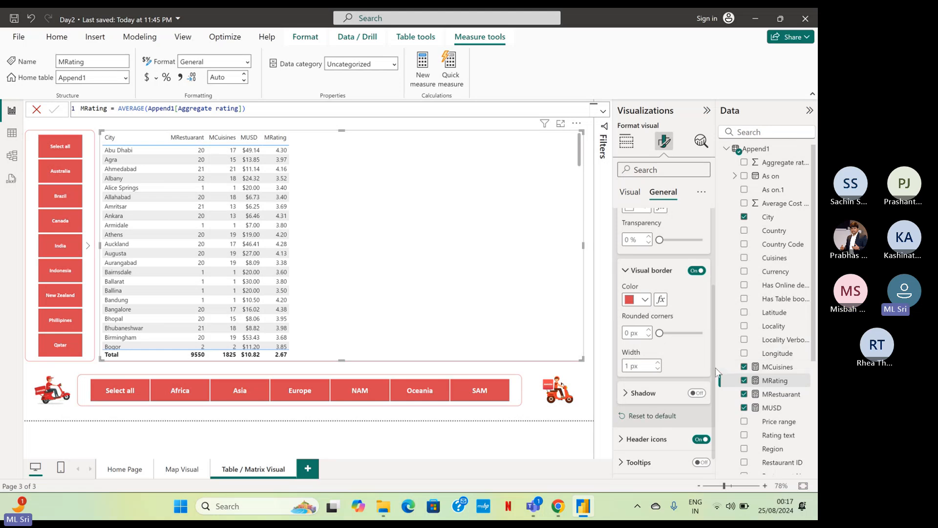
scroll(665, 318, "up", 5)
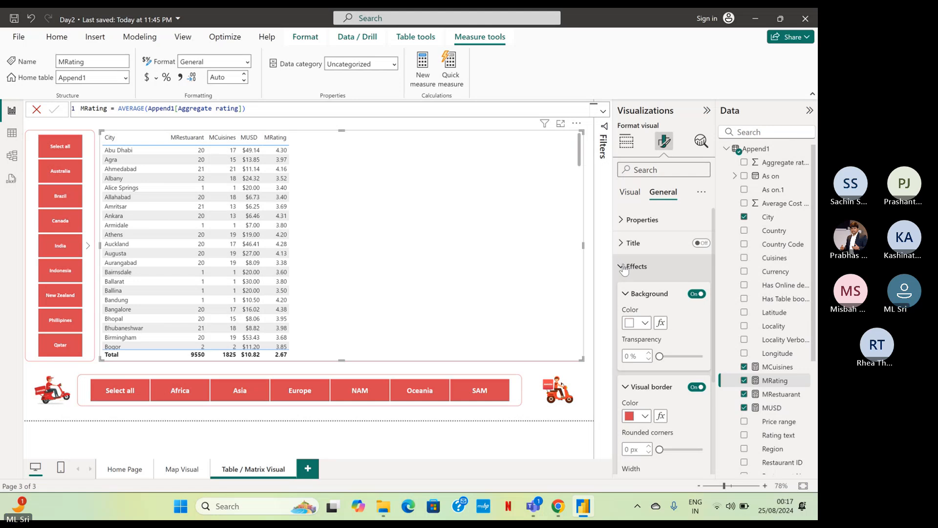
left_click(623, 266)
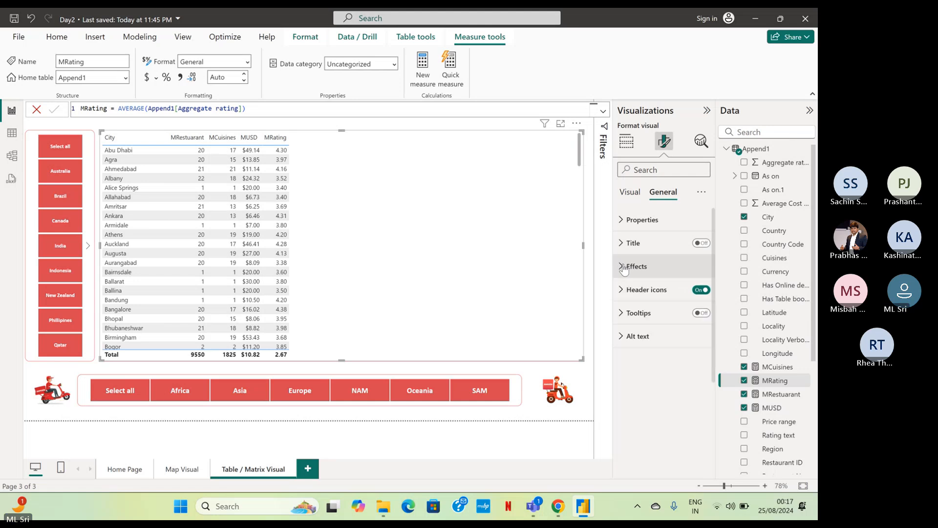
Try a title starting with "Operati" on the city table, turn the title off again and deselect the table.
left_click(700, 245)
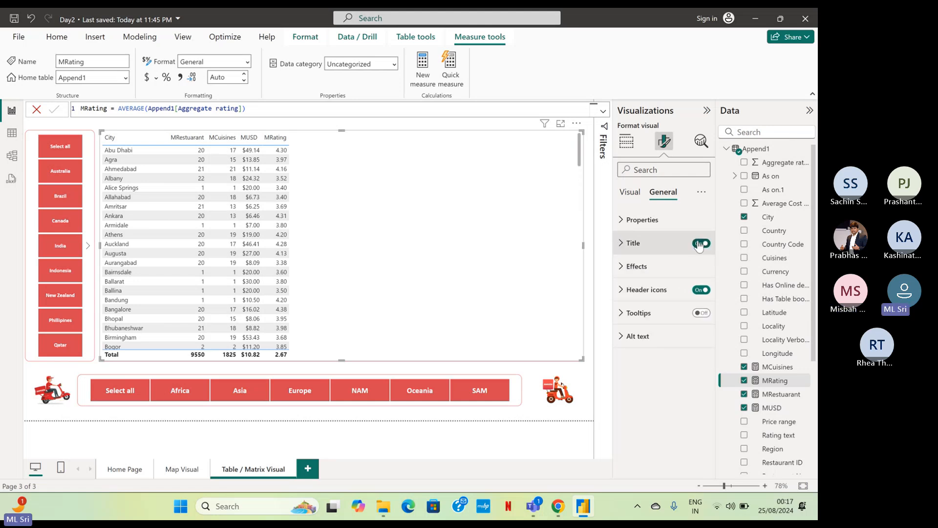
left_click(622, 243)
left_click(630, 301)
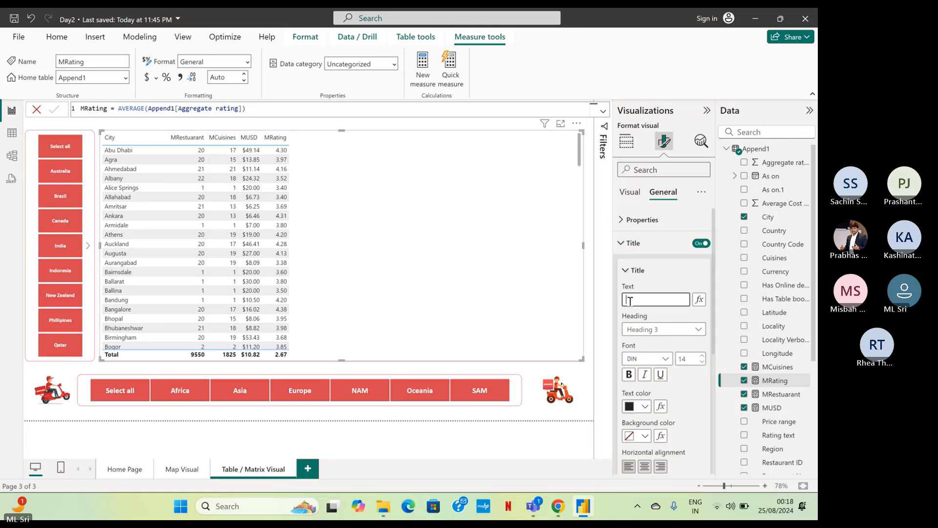
type("Operati")
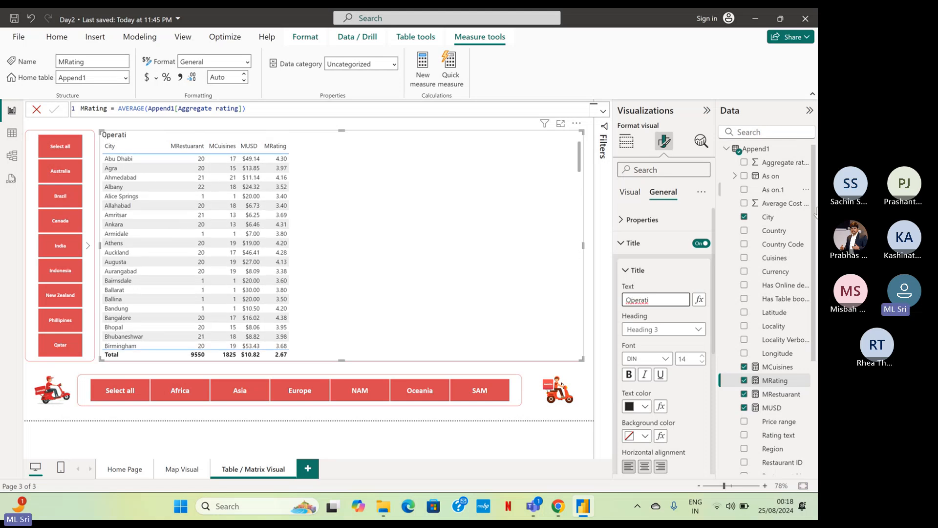
left_click(698, 244)
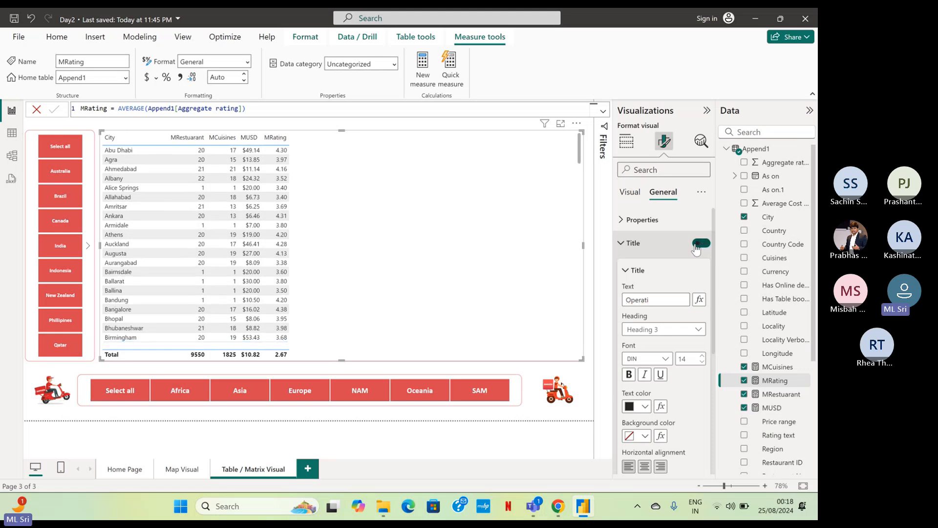
left_click(620, 243)
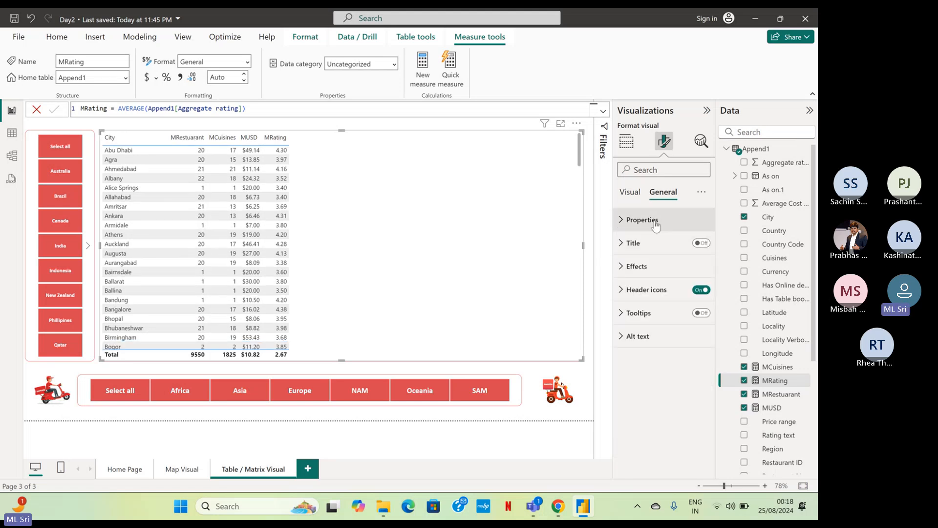
left_click(443, 424)
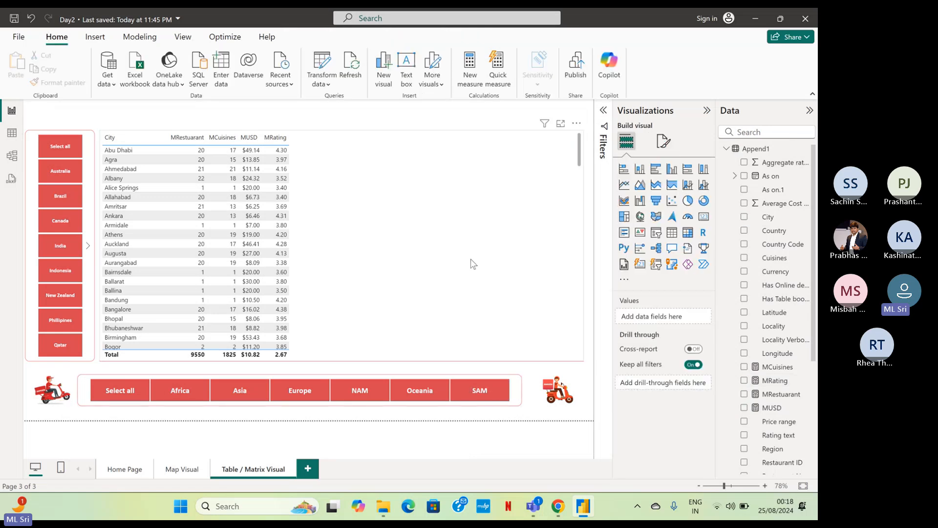
Try the Minimal, Bold header and Alternating rows style presets on the city table.
left_click(455, 150)
left_click(664, 141)
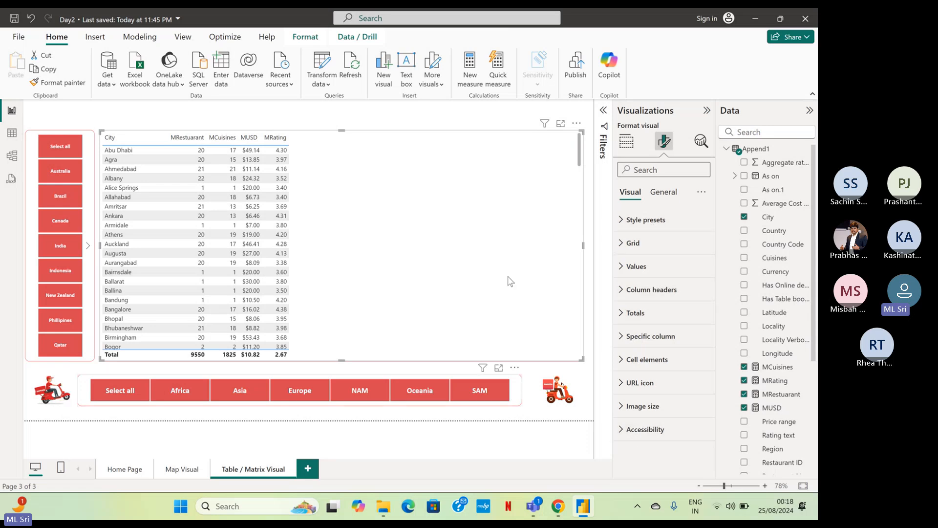
left_click(626, 221)
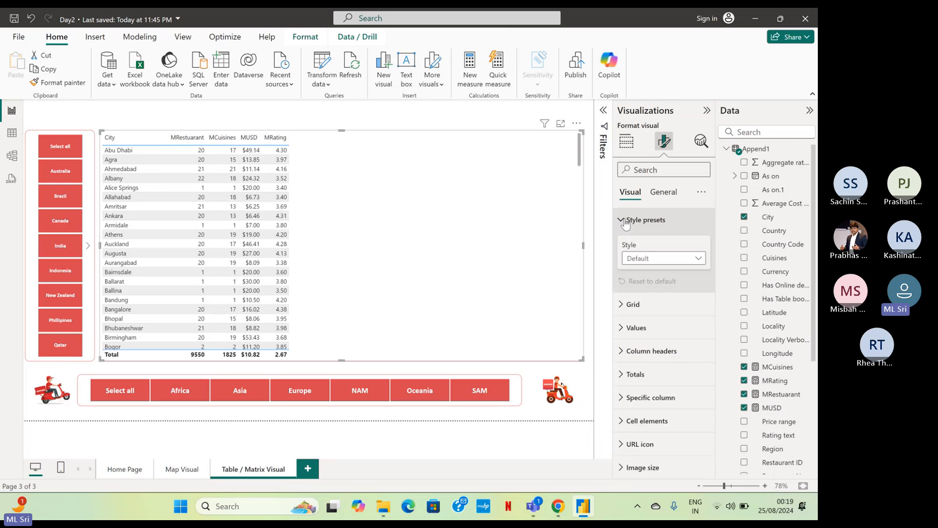
left_click(651, 259)
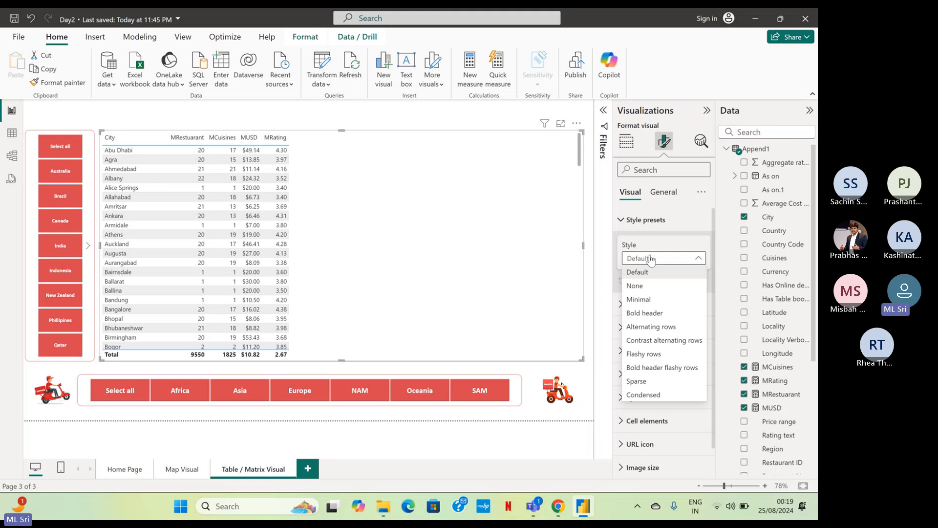
left_click(640, 300)
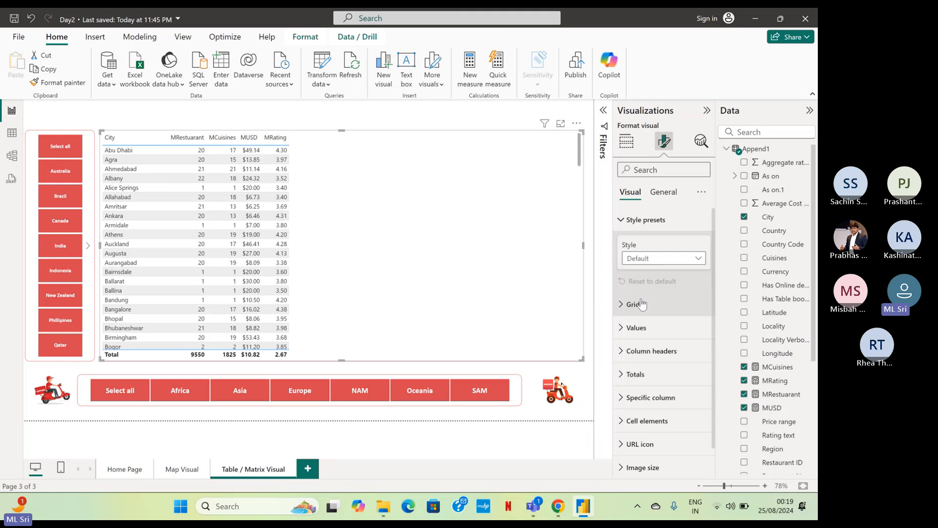
left_click(642, 258)
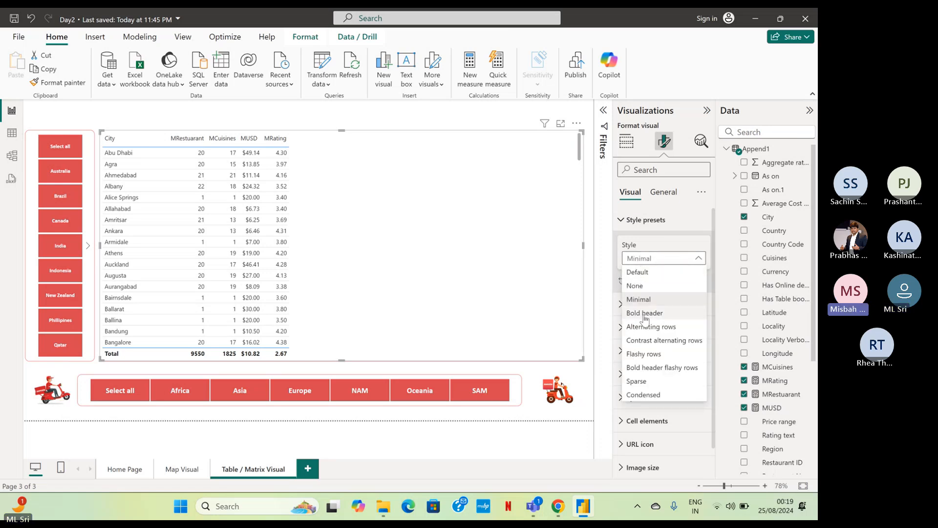
left_click(645, 315)
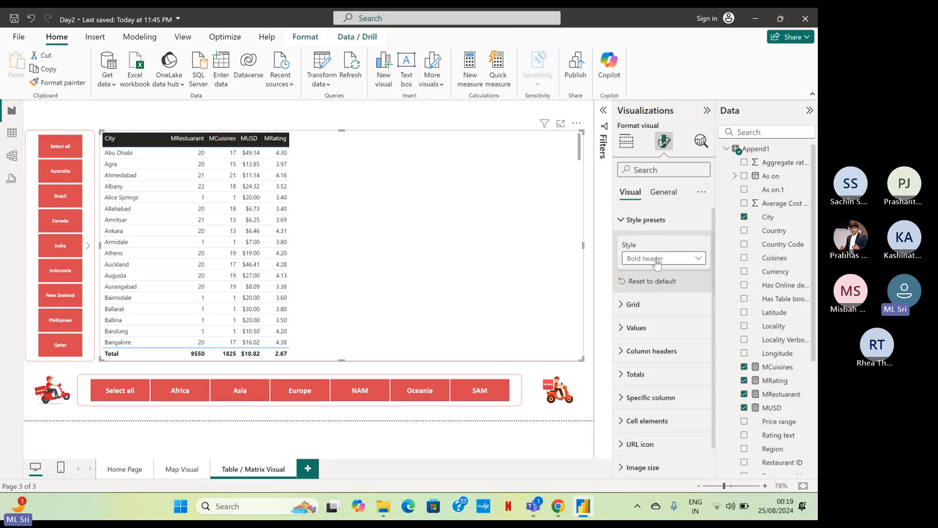
left_click(657, 262)
left_click(650, 326)
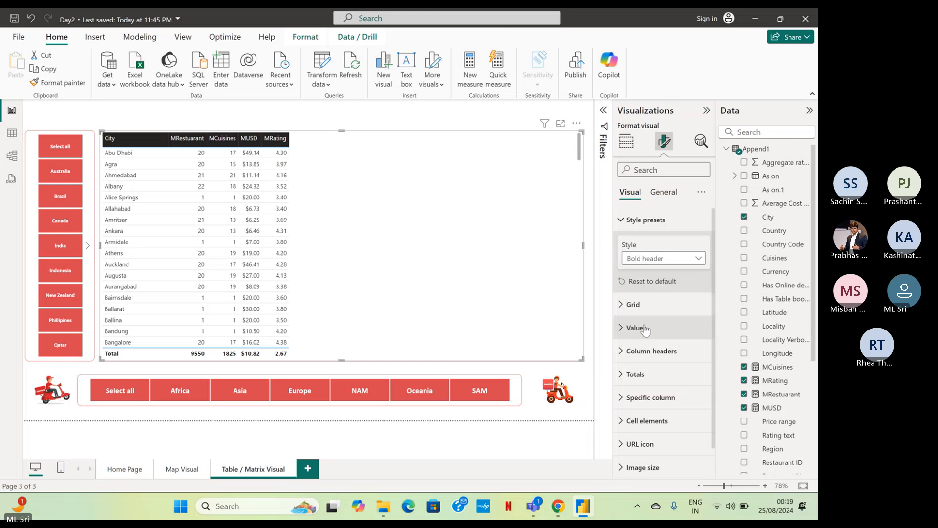
Try the Contrast alternating rows, Flashy rows and Sparse style presets on the city table.
left_click(665, 262)
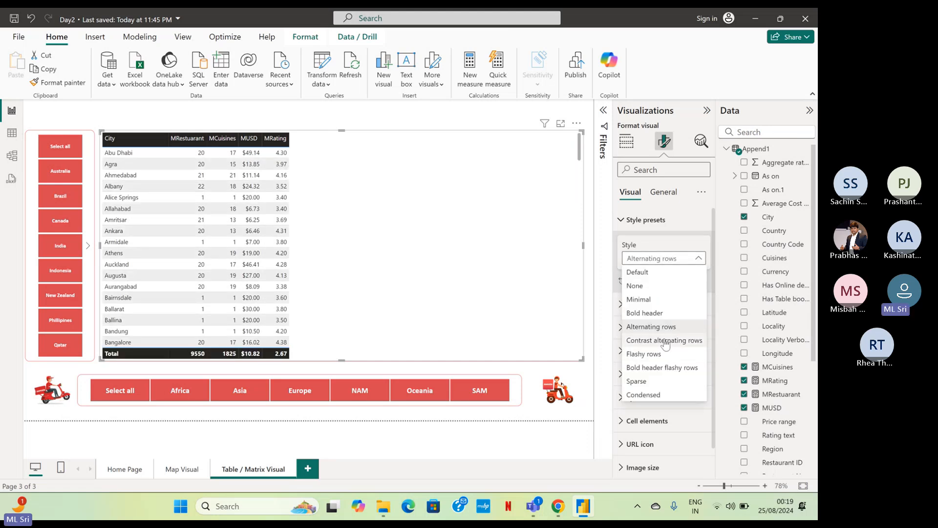
left_click(665, 342)
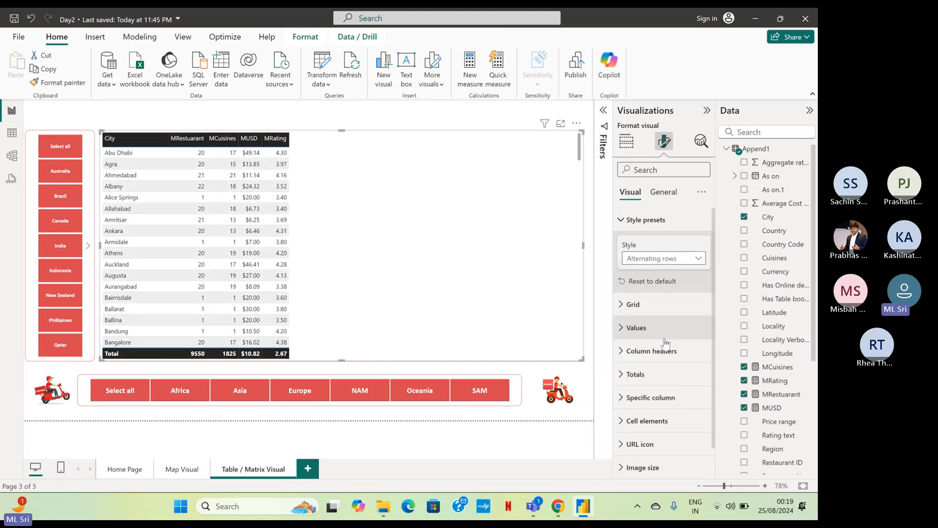
left_click(664, 258)
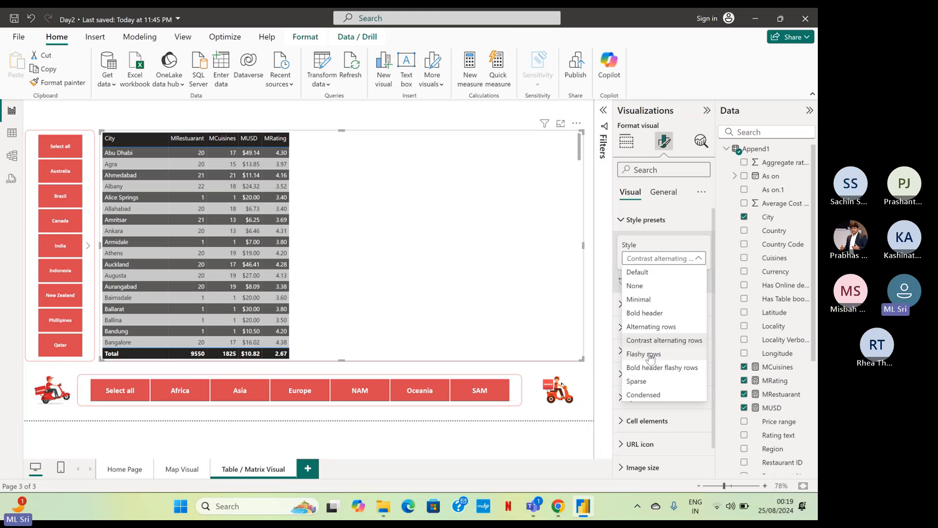
left_click(649, 354)
left_click(662, 258)
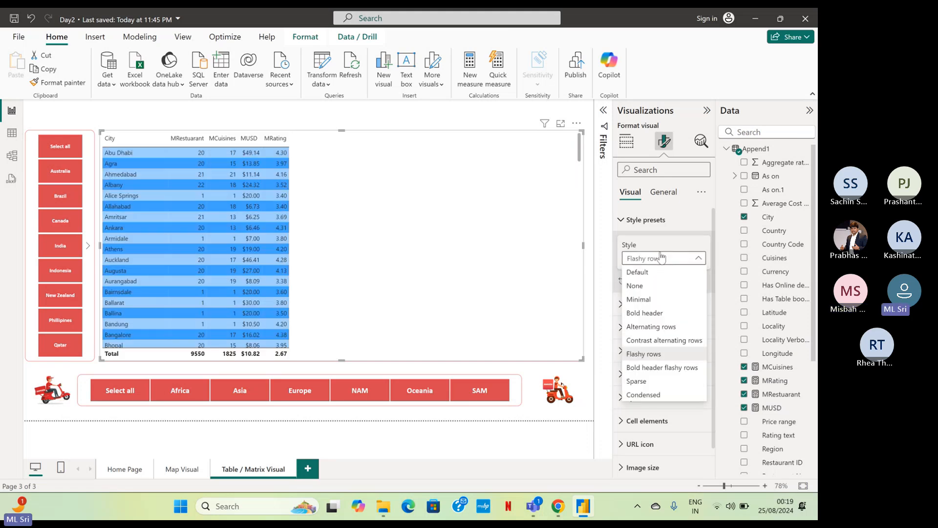
left_click(656, 384)
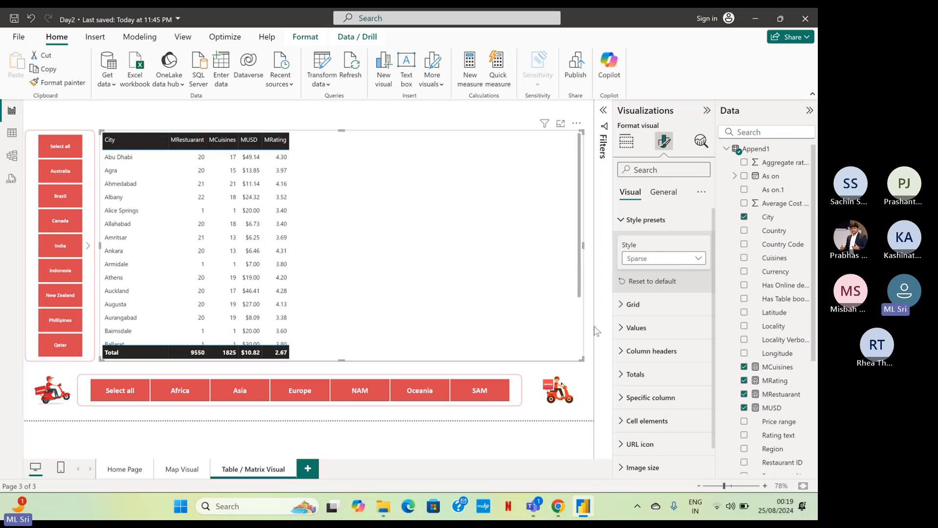
Set the city table's style preset back to Default.
left_click(661, 258)
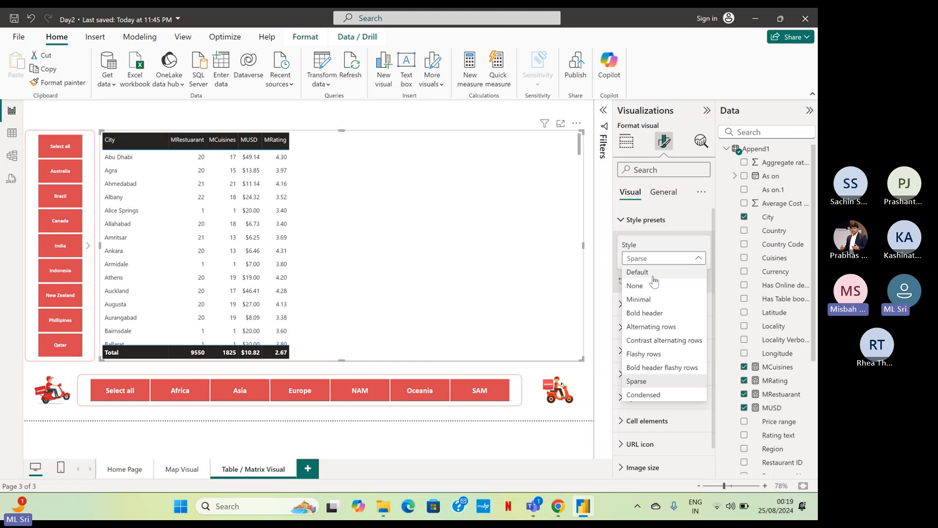
left_click(653, 277)
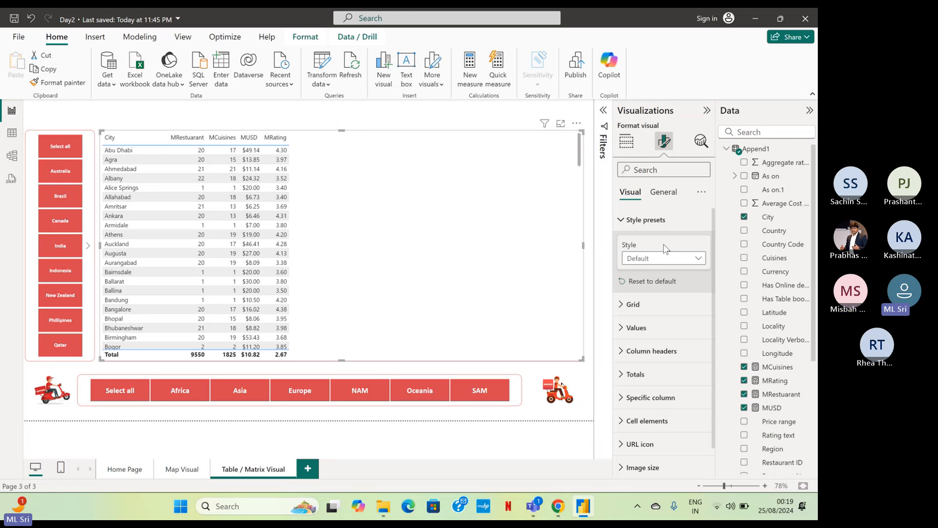
left_click(621, 220)
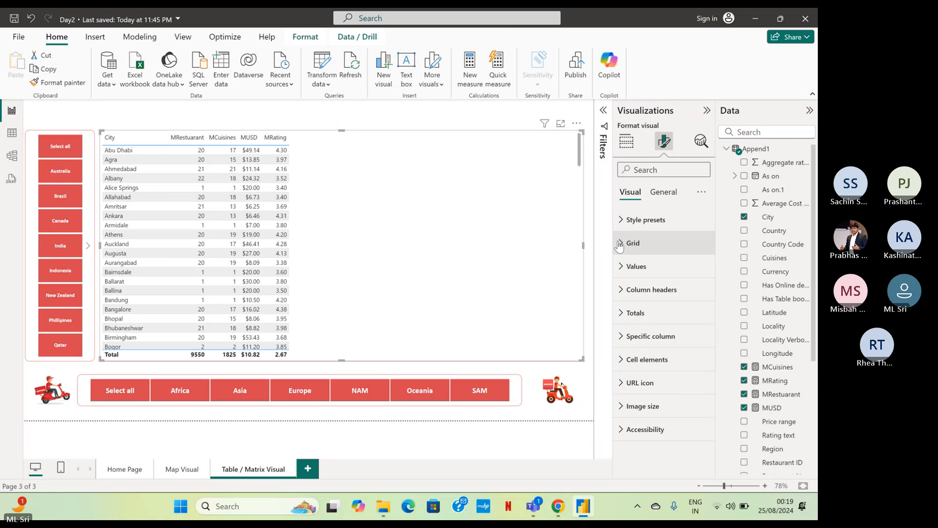
Turn off the horizontal gridlines in the city table's grid settings.
left_click(621, 244)
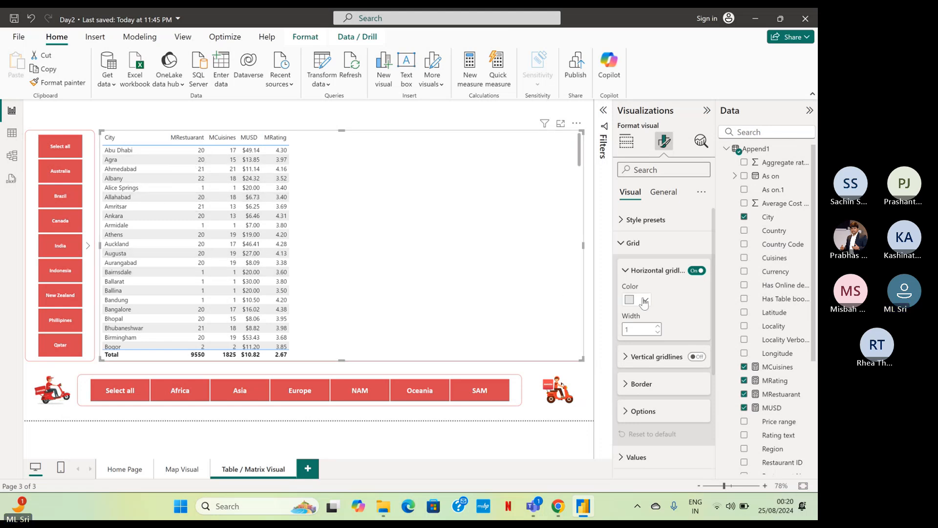
left_click(700, 273)
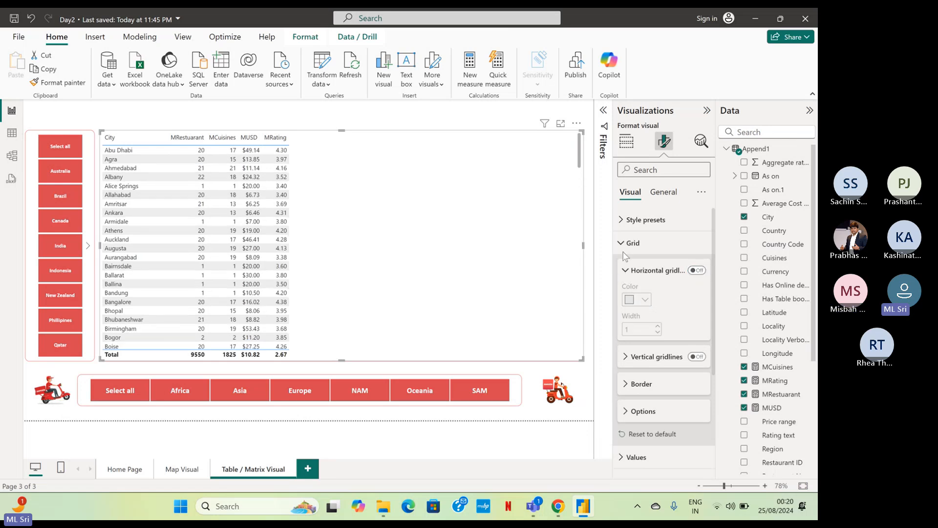
left_click(625, 247)
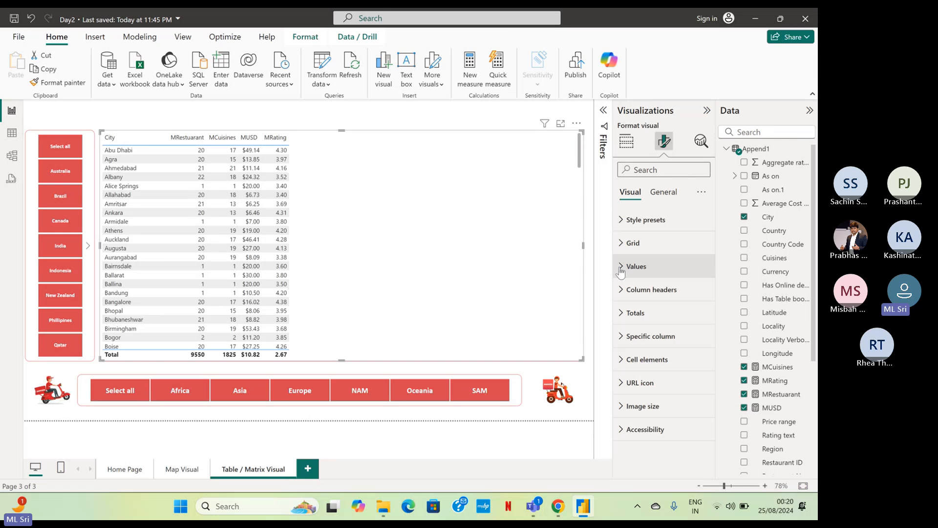
Review the vertical gridline, border, row padding and global font size options in the city table's grid settings.
left_click(622, 249)
left_click(622, 248)
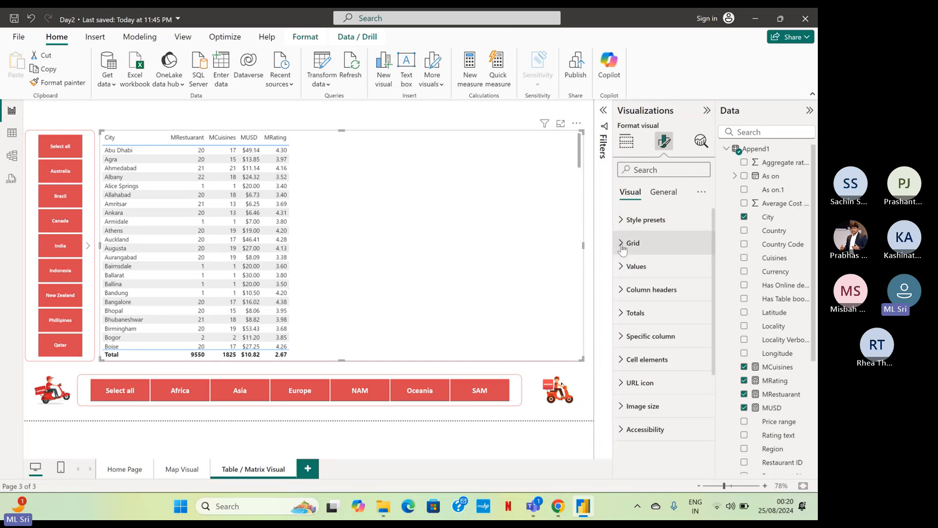
left_click(622, 244)
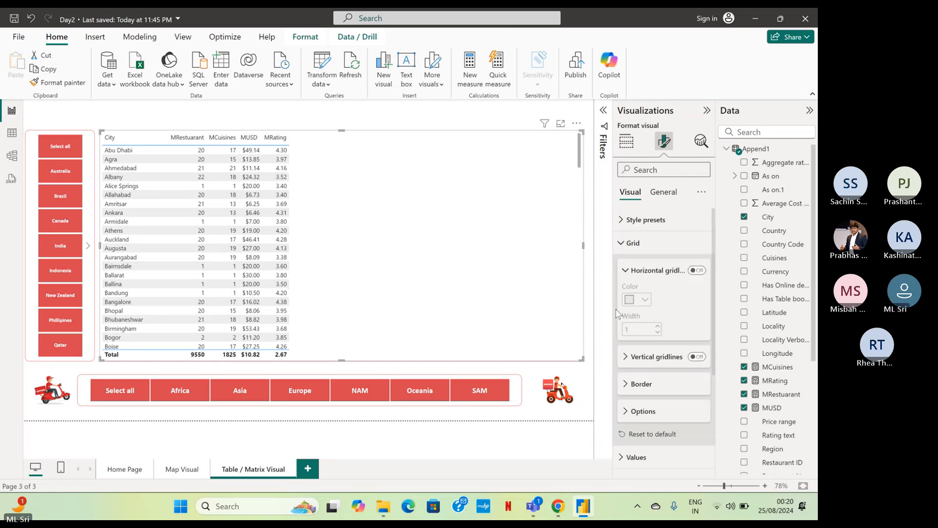
left_click(625, 357)
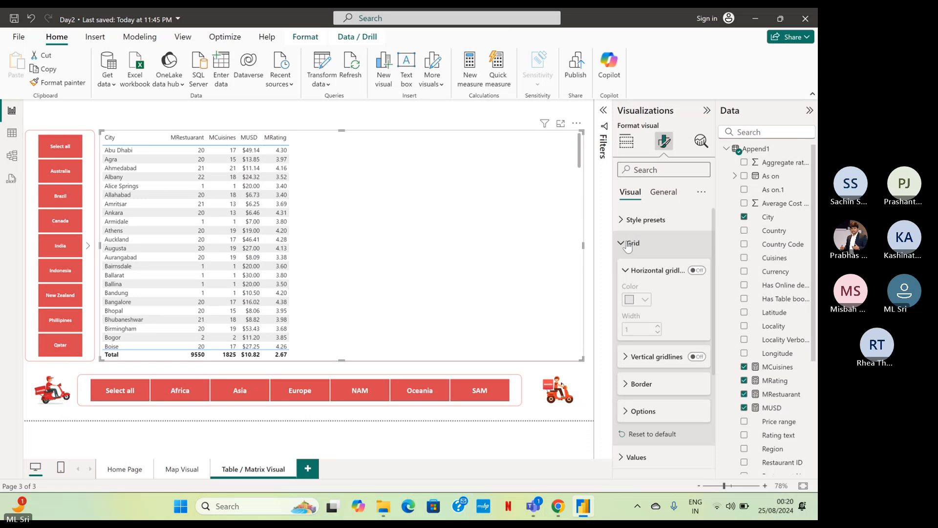
left_click(635, 392)
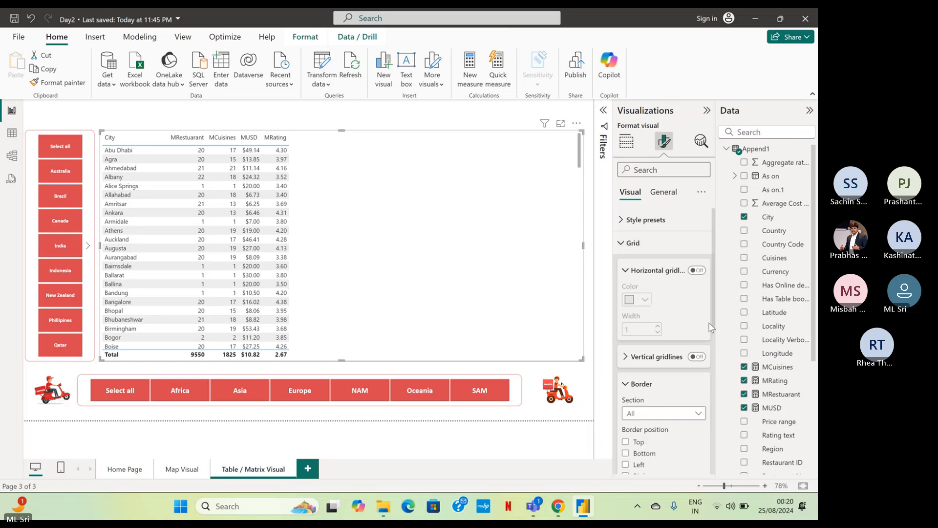
left_click_drag(714, 326, 706, 432)
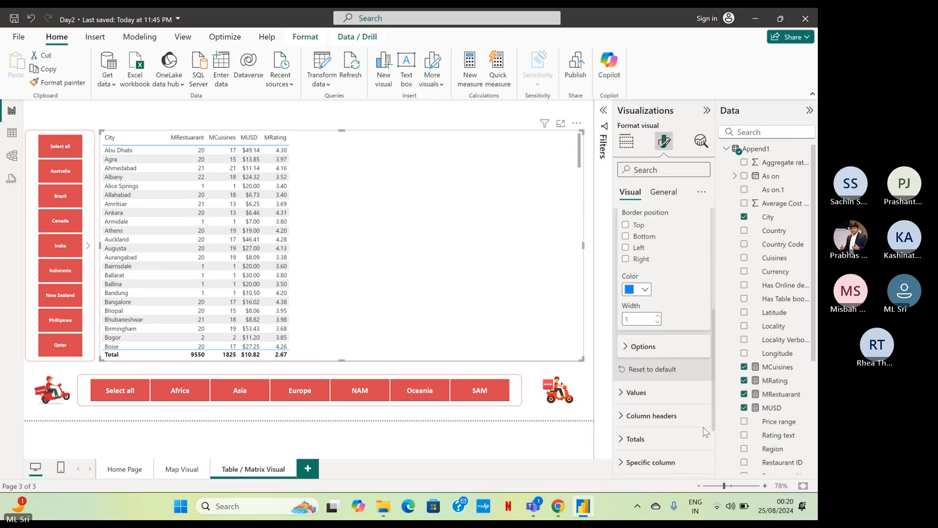
left_click(644, 345)
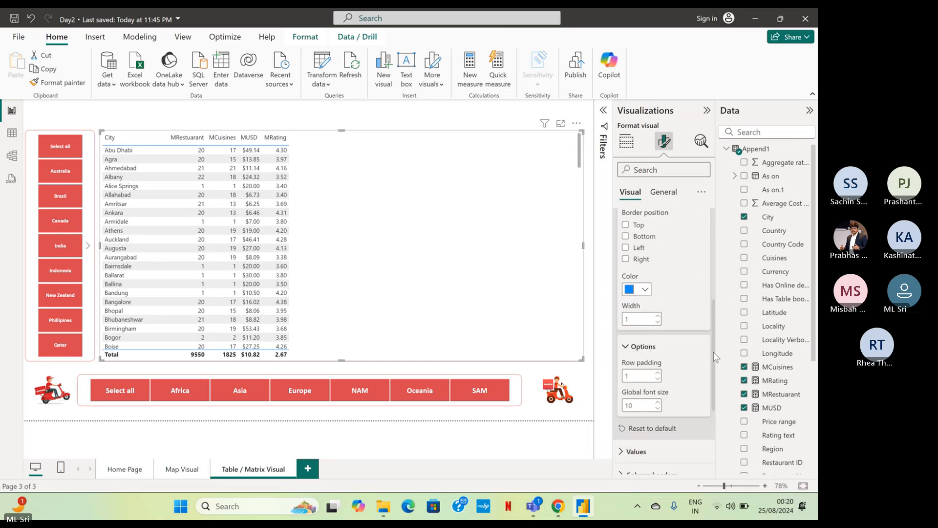
left_click_drag(714, 352, 708, 262)
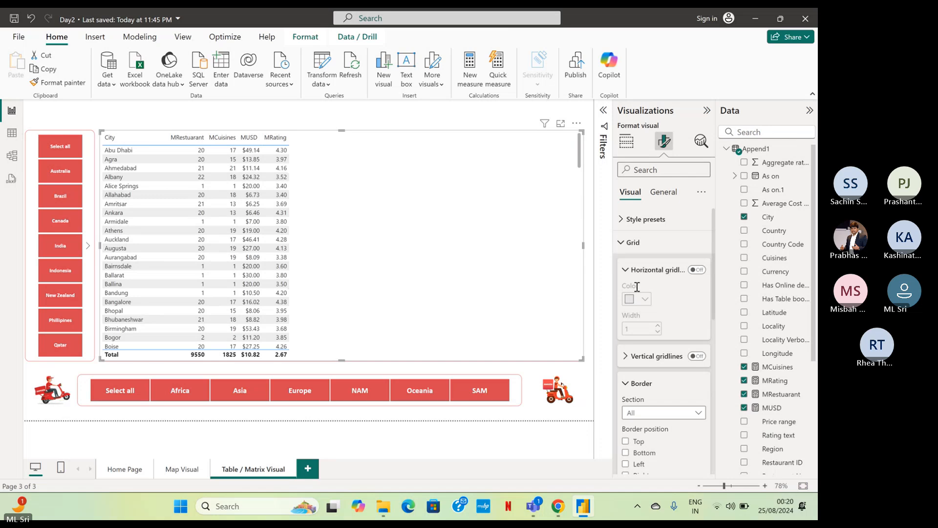
left_click(620, 248)
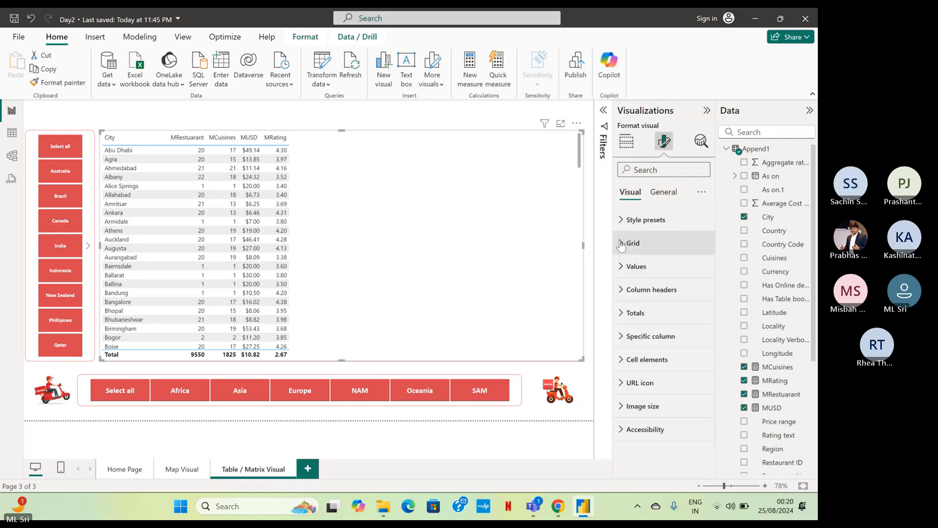
Set the city table's values to Calibri font, size 11, with black text.
left_click(622, 268)
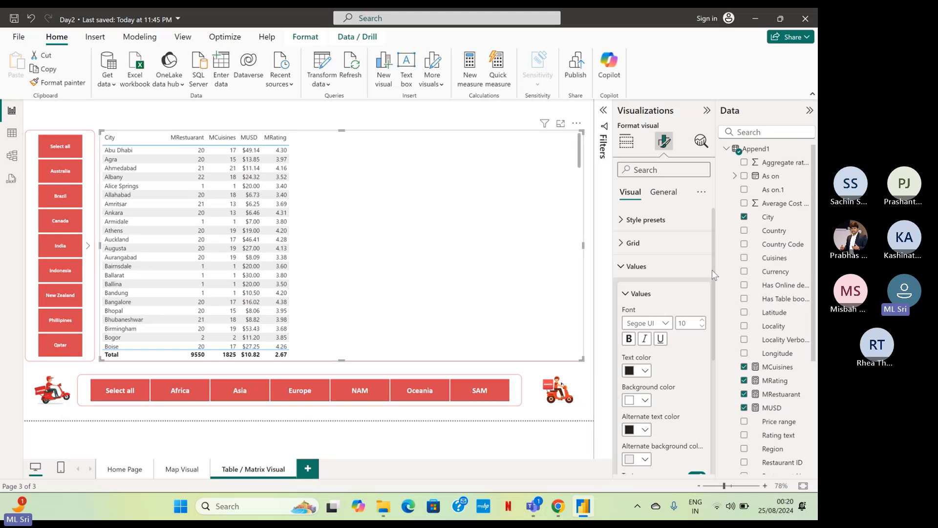
scroll(711, 270, "down", 2)
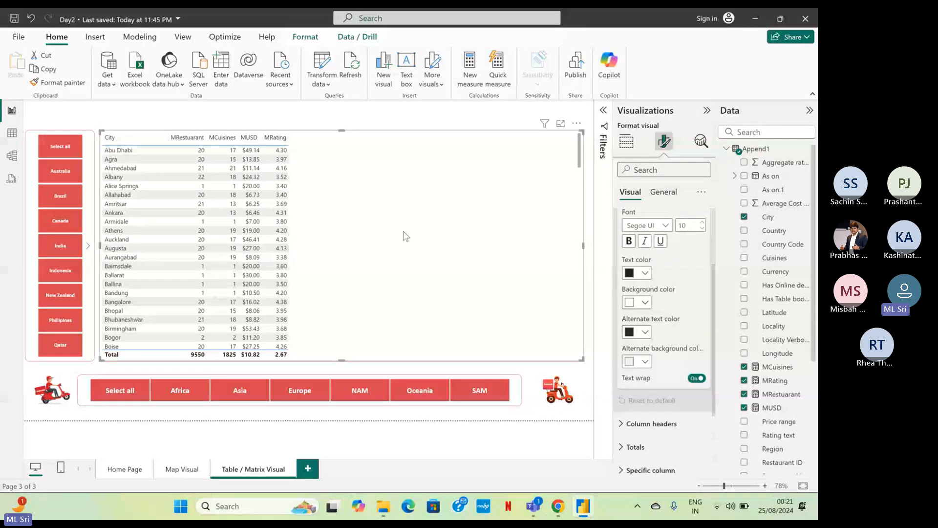
left_click(665, 225)
scroll(697, 304, "up", 4)
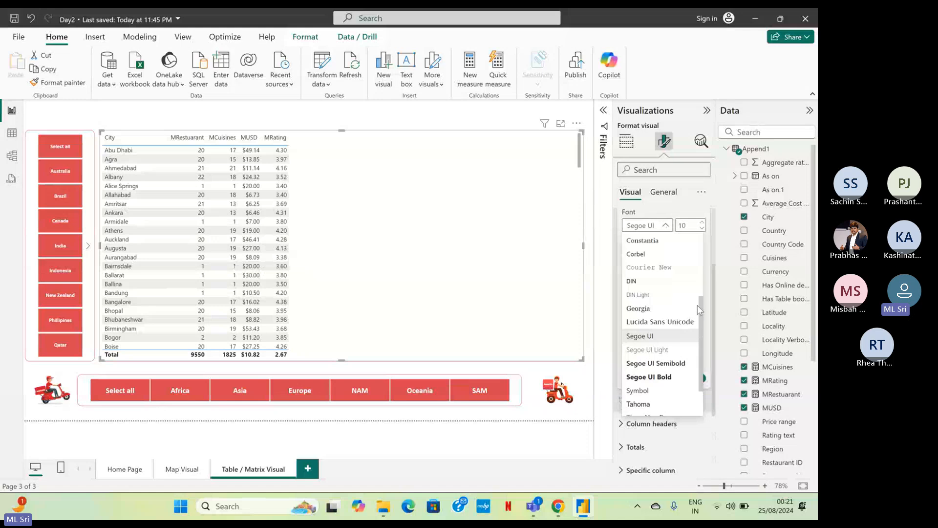
left_click(650, 282)
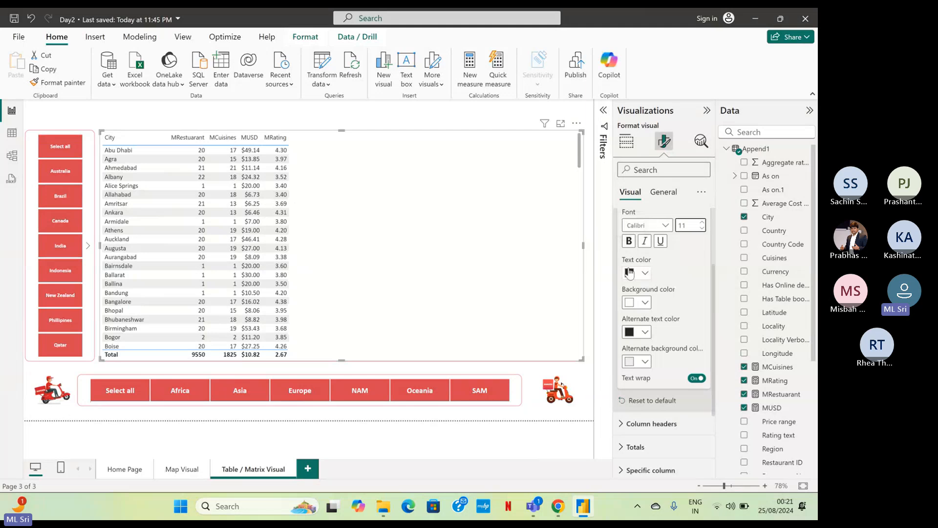
left_click(630, 273)
left_click(657, 313)
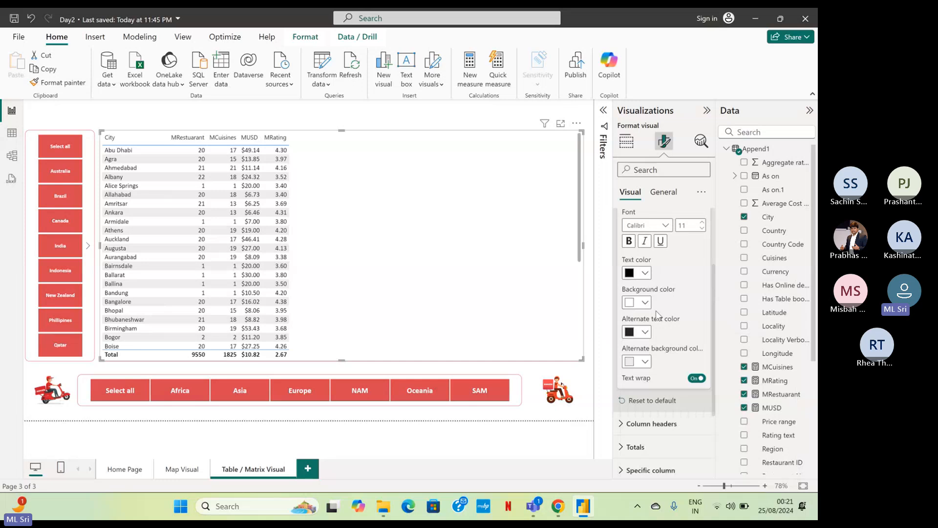
Set the alternate background color of the city table's values to white.
left_click(645, 335)
left_click(645, 336)
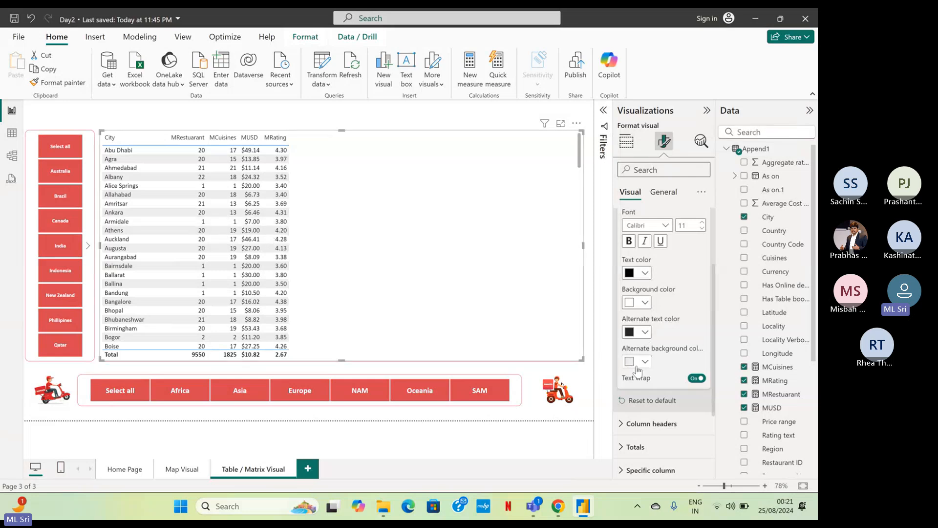
left_click(645, 362)
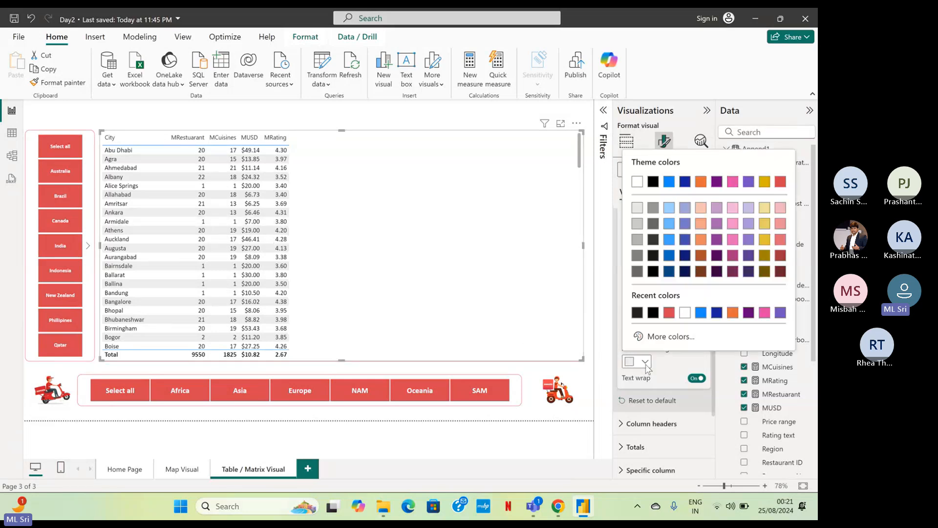
left_click(637, 182)
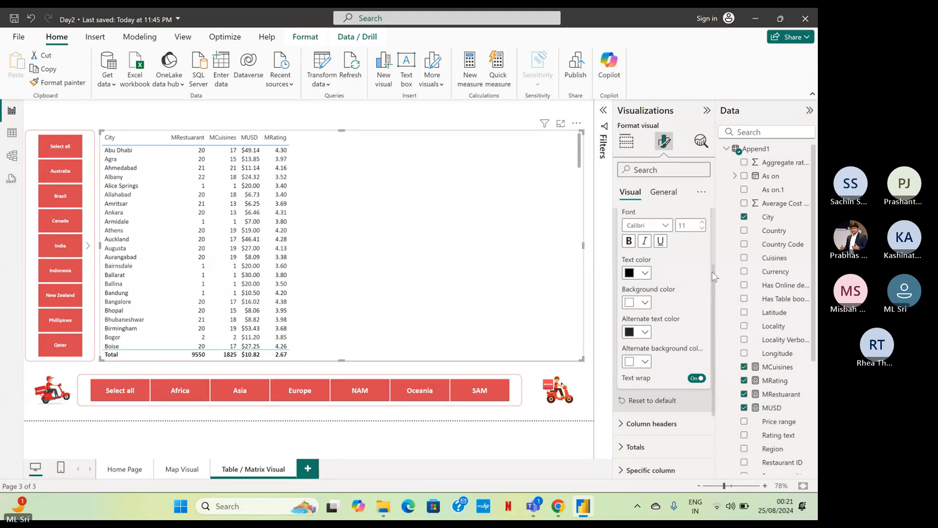
left_click_drag(712, 272, 712, 220)
left_click(619, 252)
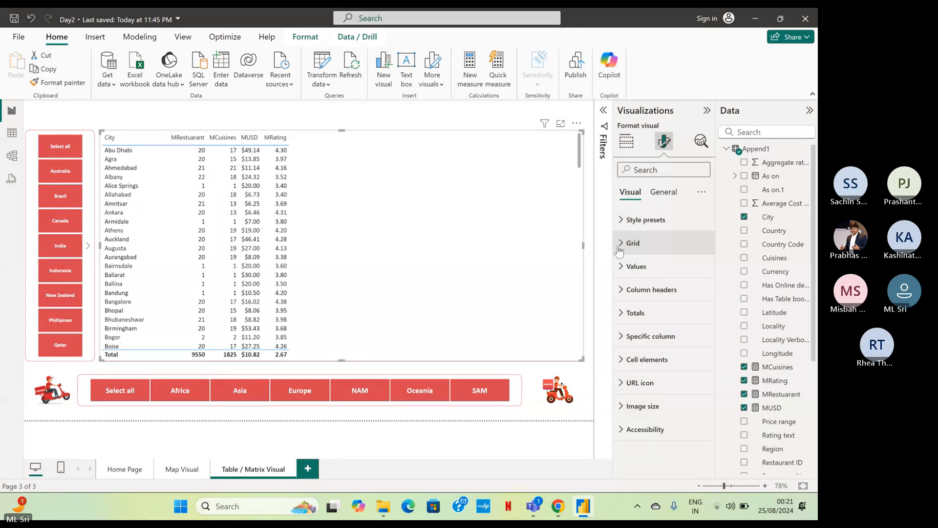
Format the city table's column headers in bold Calibri, size 12.
left_click(621, 291)
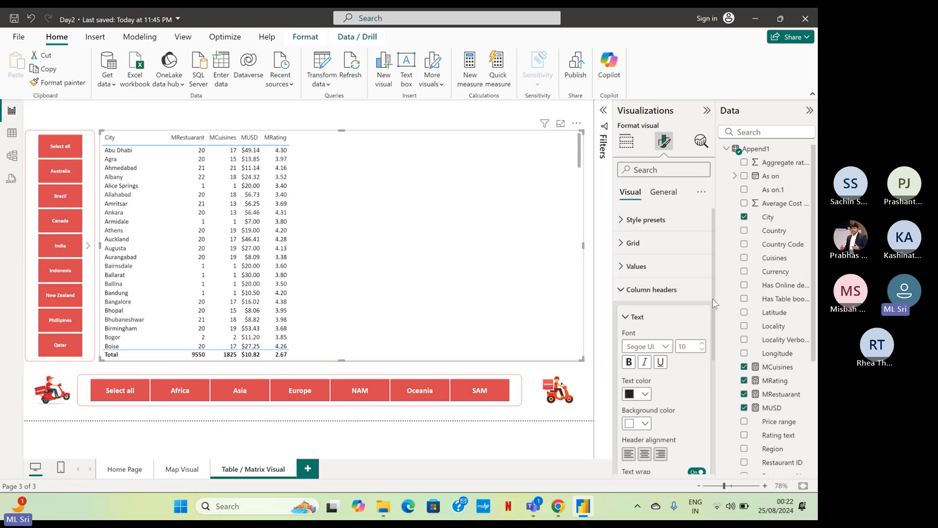
scroll(711, 312, "down", 2)
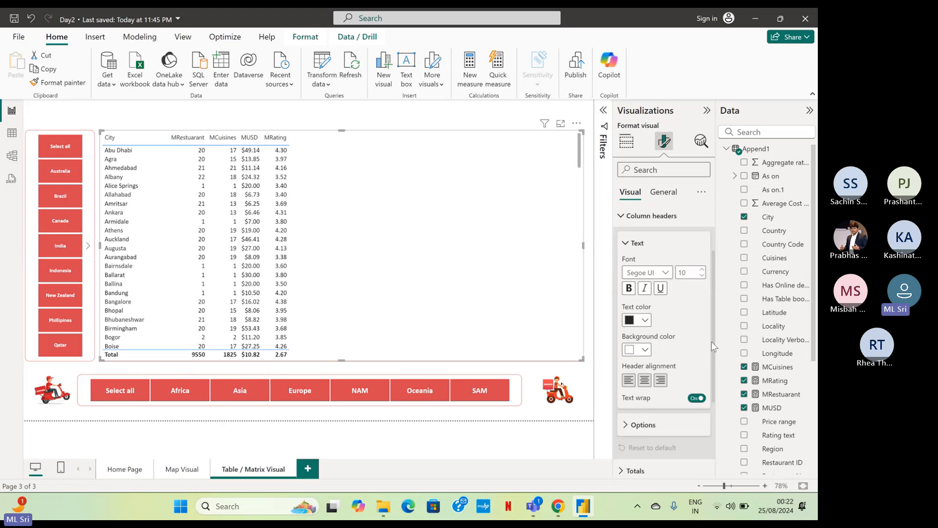
left_click(665, 273)
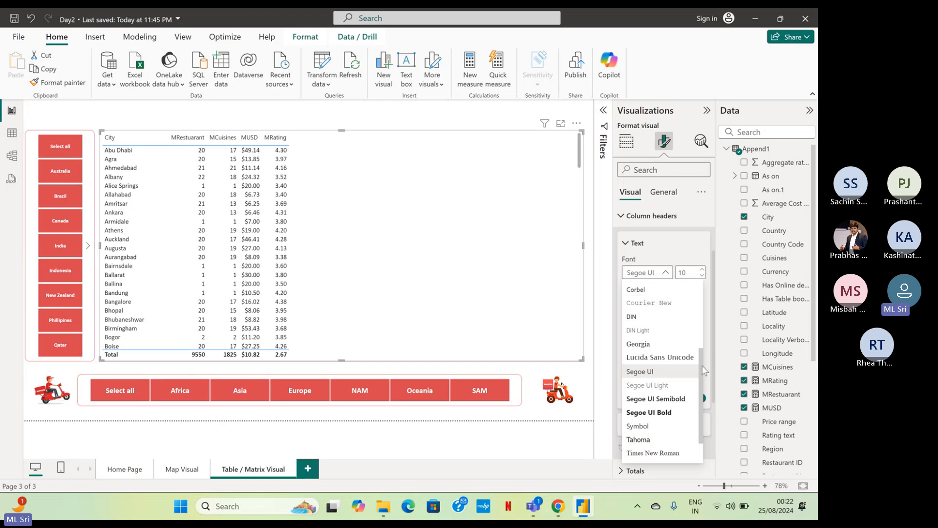
scroll(703, 370, "up", 5)
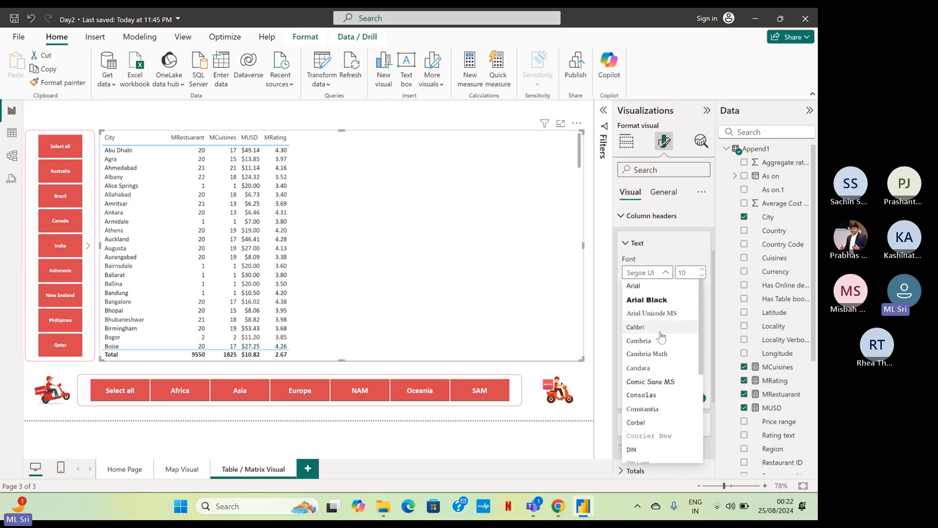
left_click(635, 327)
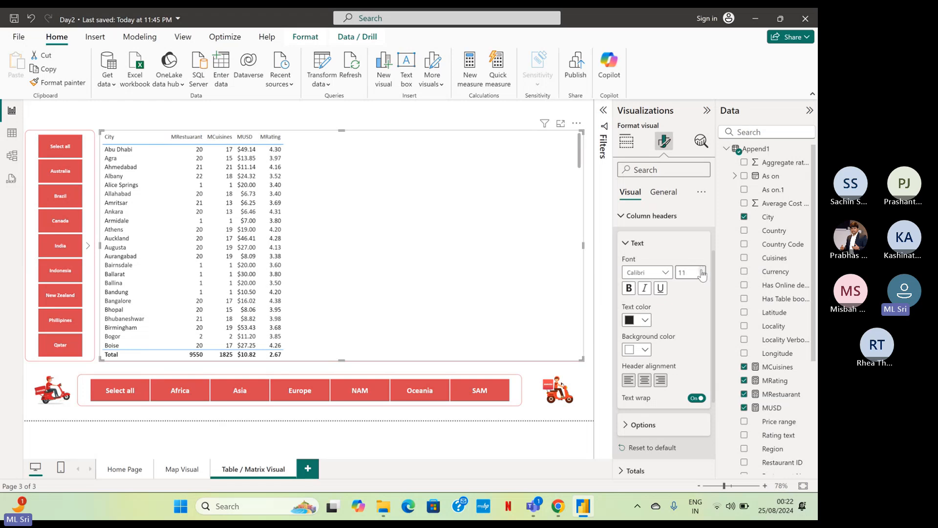
left_click(702, 271)
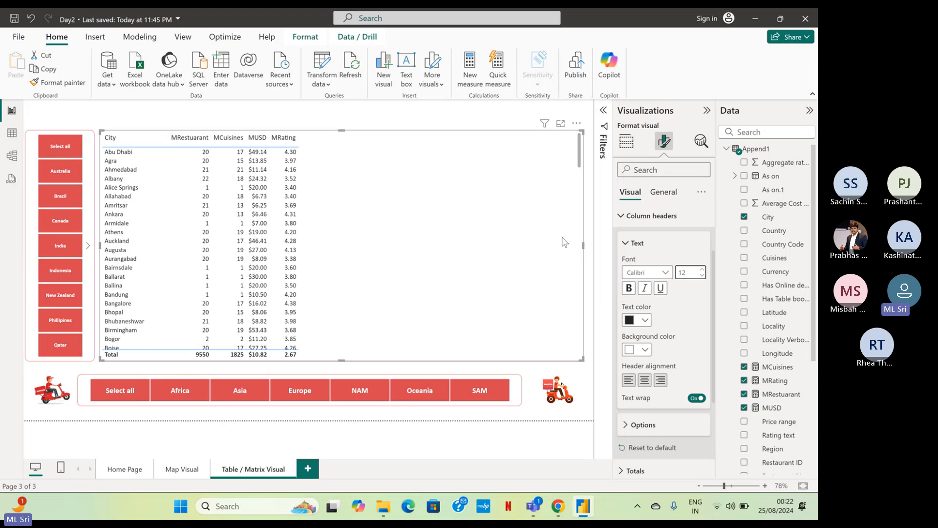
left_click(679, 275)
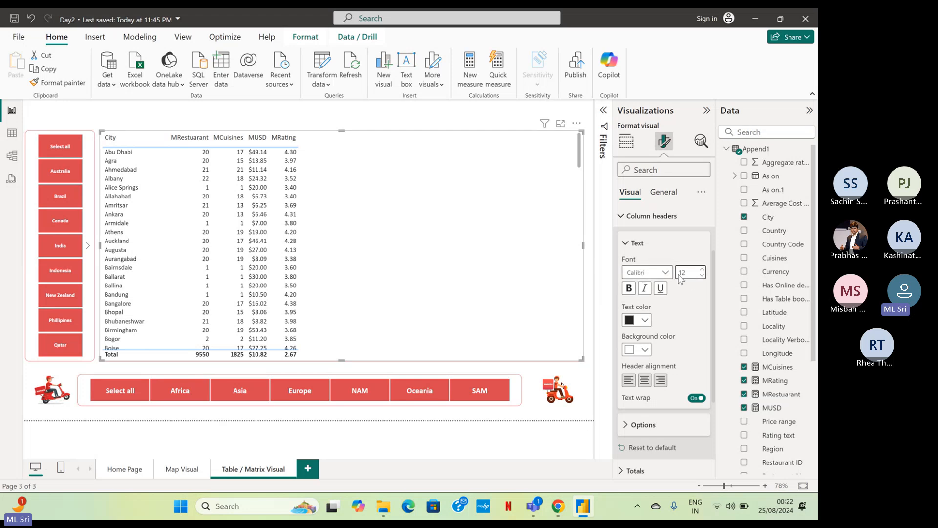
left_click(629, 290)
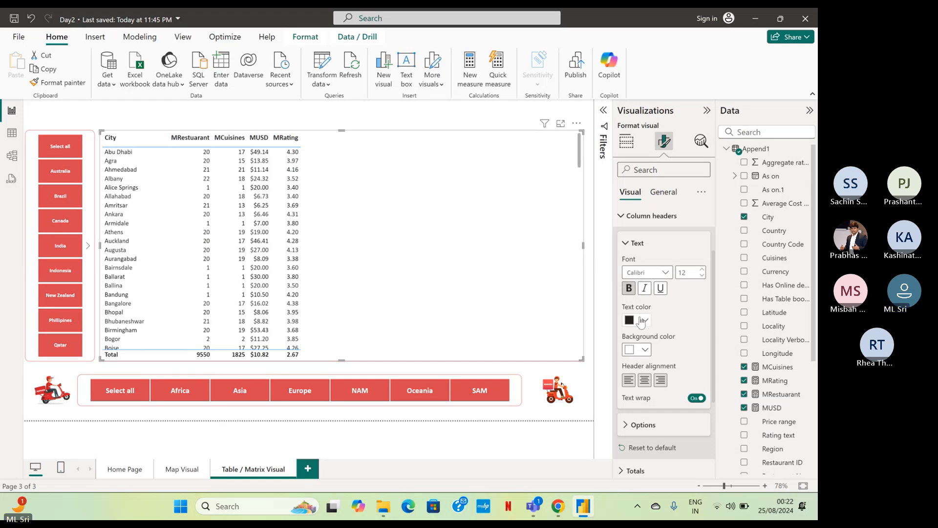
Give the city table's column headers a custom light red background, about #F18B8B, and white text.
left_click(643, 351)
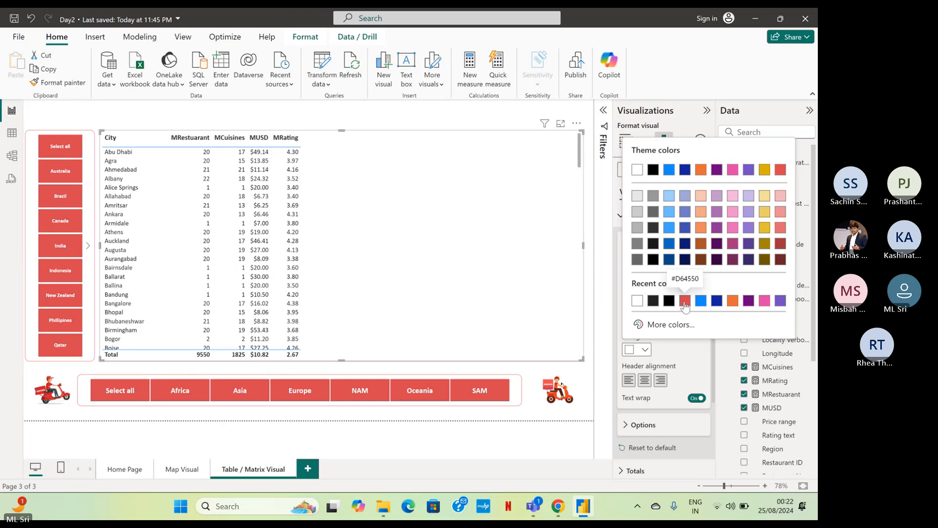
left_click(655, 325)
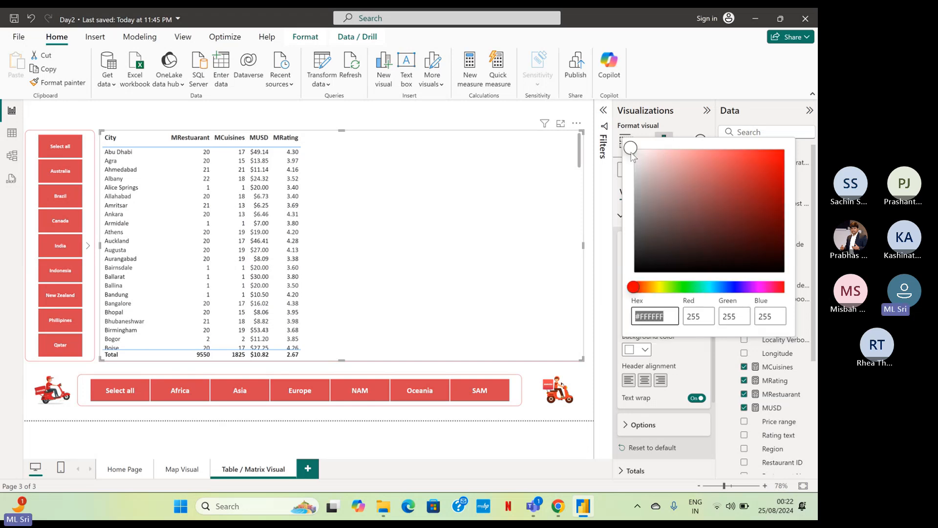
left_click_drag(633, 153, 697, 158)
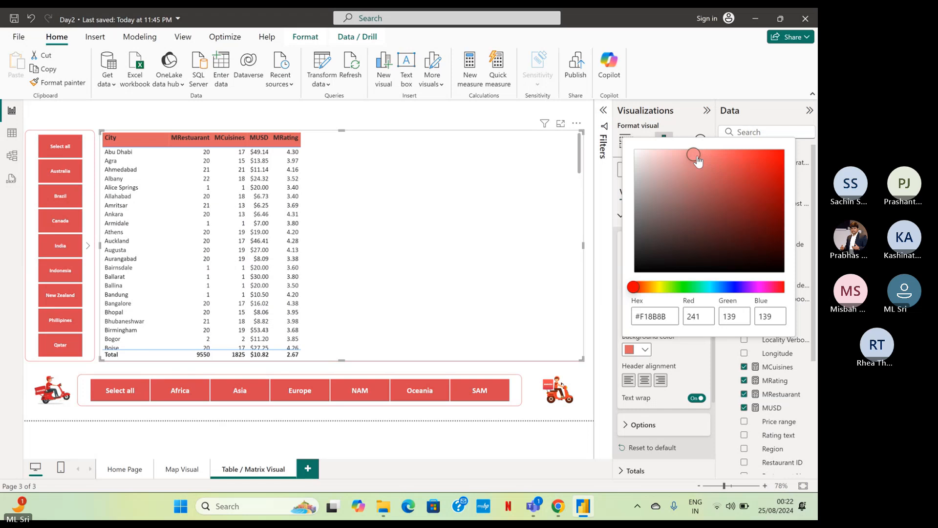
left_click(683, 362)
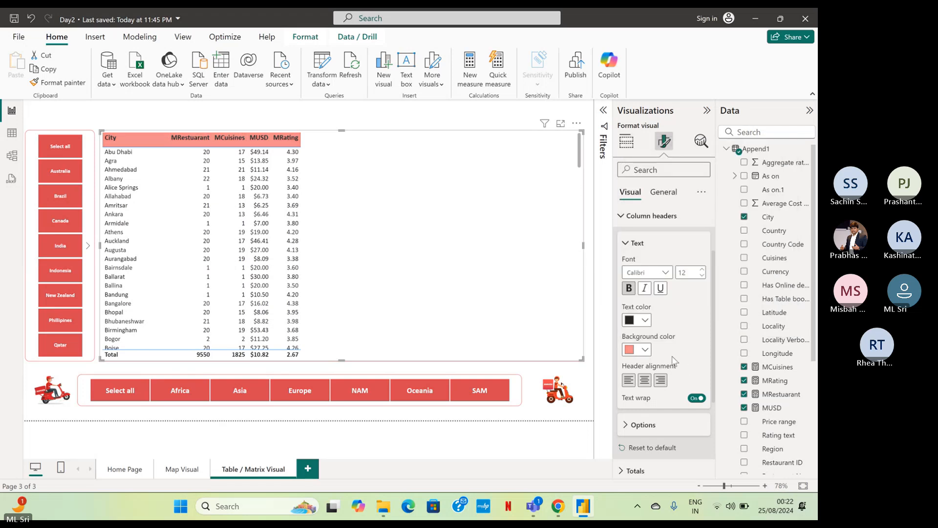
left_click(630, 321)
left_click(653, 271)
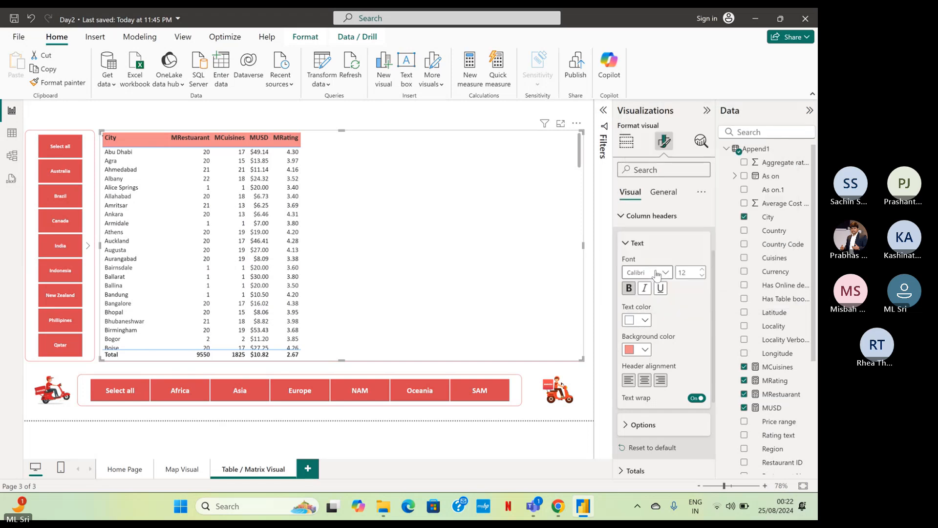
Try center alignment on the column headers, and set the header alignment to left instead.
left_click(644, 381)
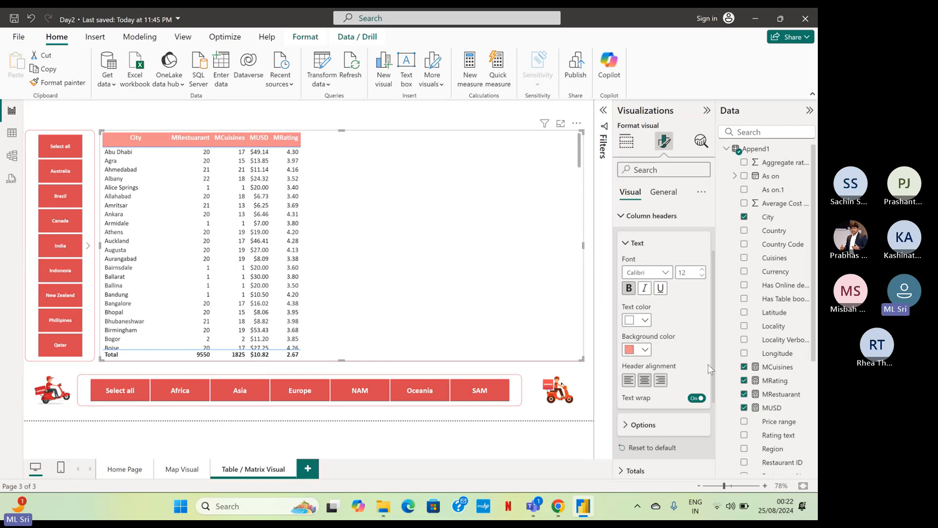
left_click(629, 381)
scroll(674, 372, "down", 1)
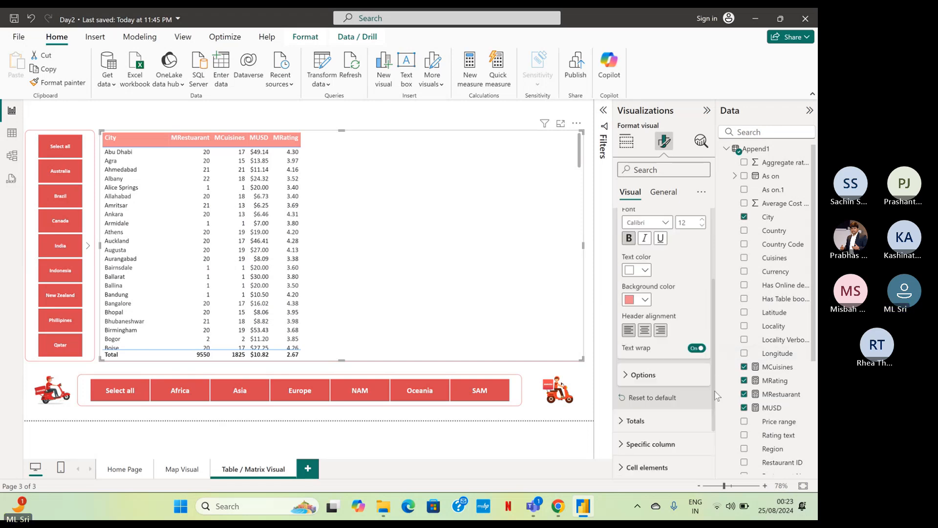
left_click(644, 376)
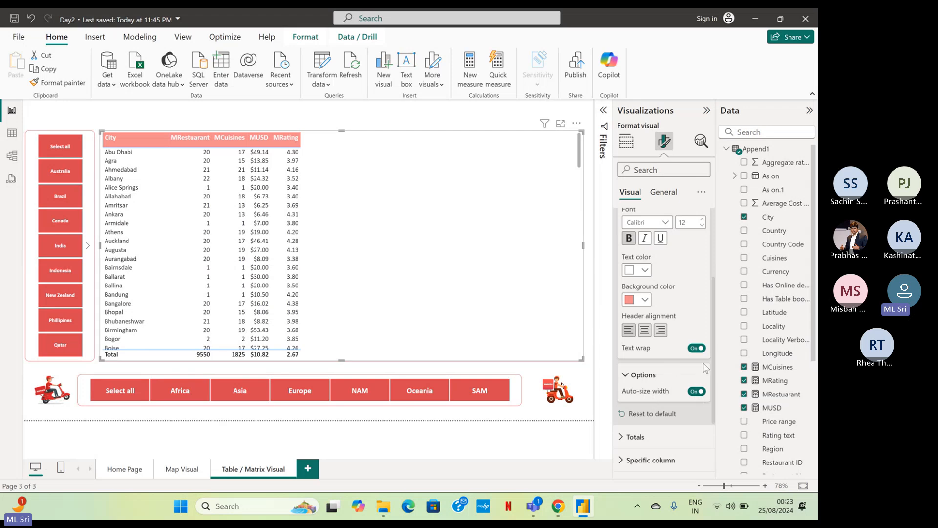
left_click_drag(712, 369, 715, 286)
left_click(621, 290)
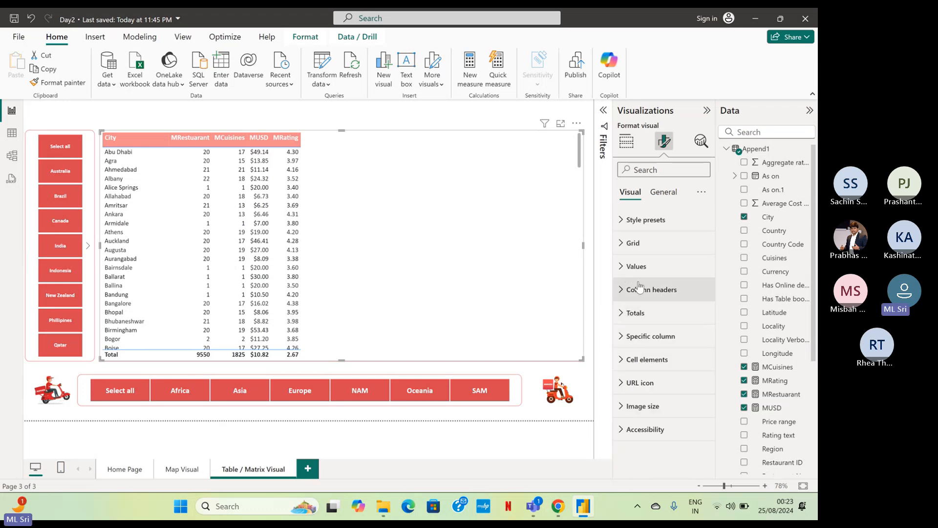
Change the city table's total row label to "Average Totals".
left_click(621, 309)
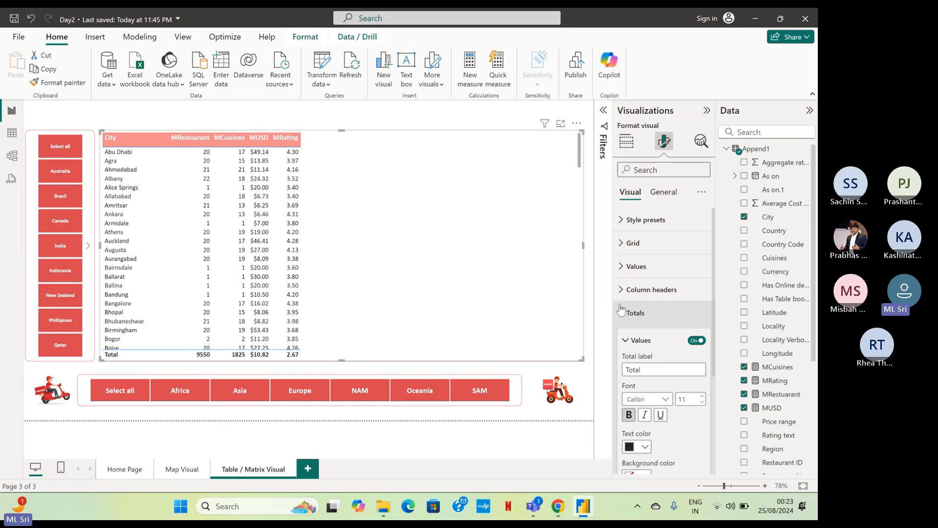
left_click_drag(712, 309, 714, 376)
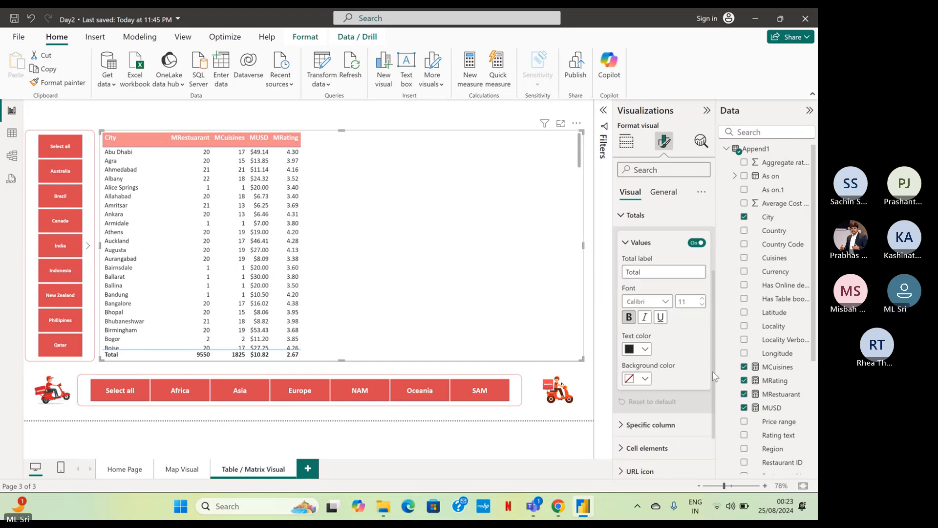
double_click(649, 272)
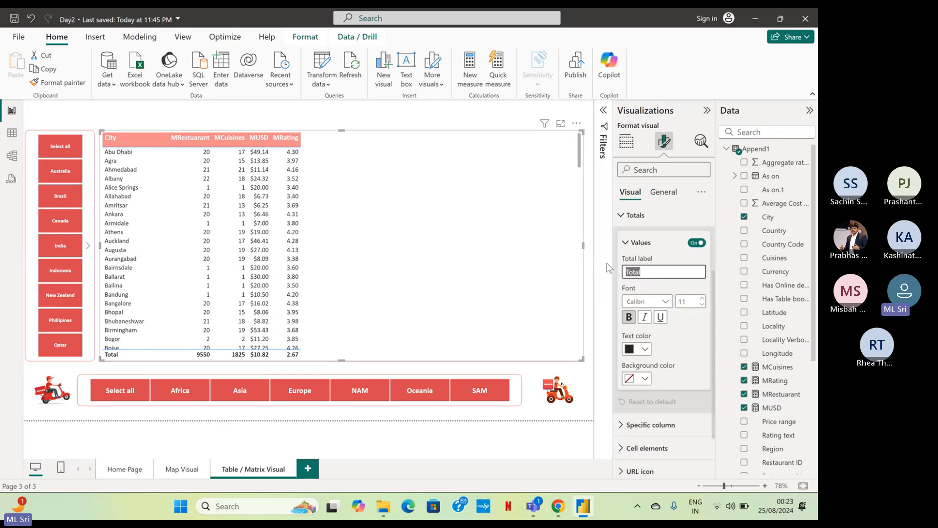
type("Grn")
type("a")
key("BackSpace")
key("BackSpace")
type("an")
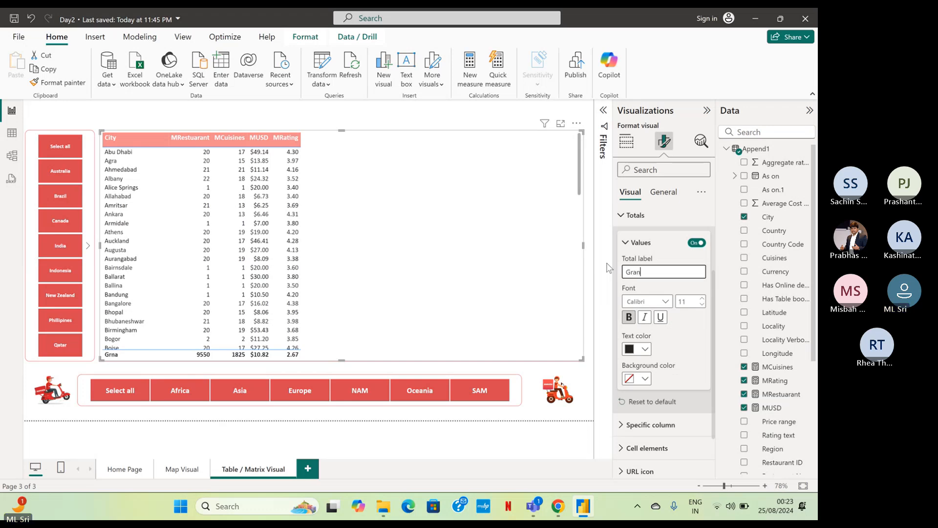
type("d Tt")
key("BackSpace")
type("otal")
key("BackSpace")
key("BackSpace")
key("BackSpace")
key("BackSpace")
key("BackSpace")
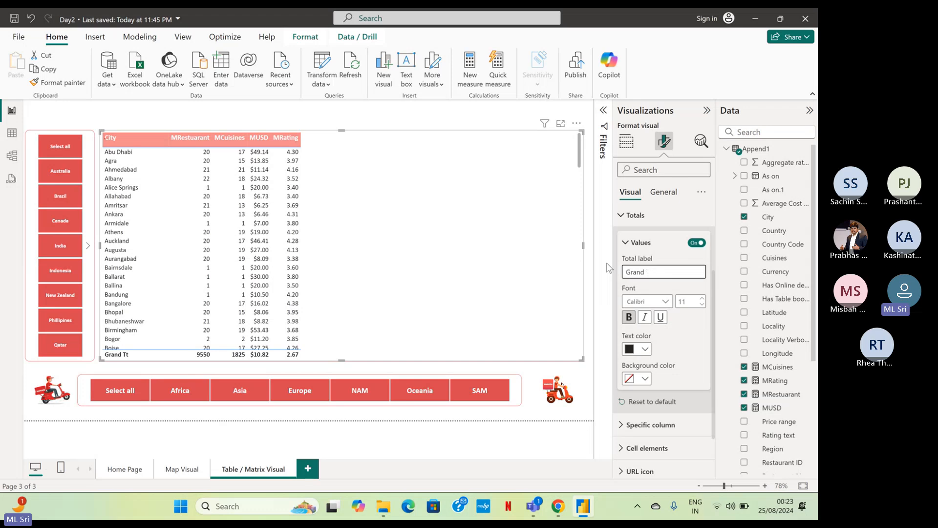
key("BackSpace")
key("BackSpace")
key("BackSpace")
key("BackSpace")
key("BackSpace")
key("BackSpace")
type("Average Total")
Give the city table's totals row a black background and white text.
left_click(645, 379)
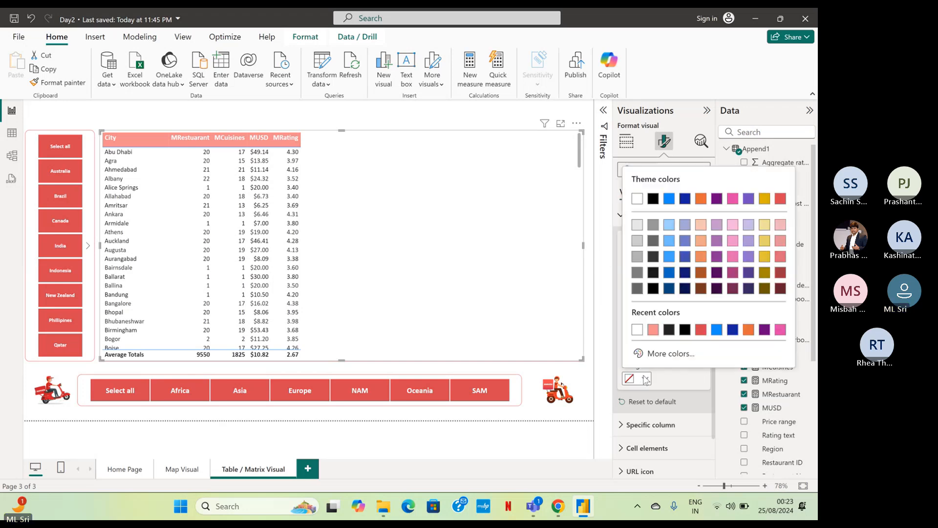
left_click(653, 199)
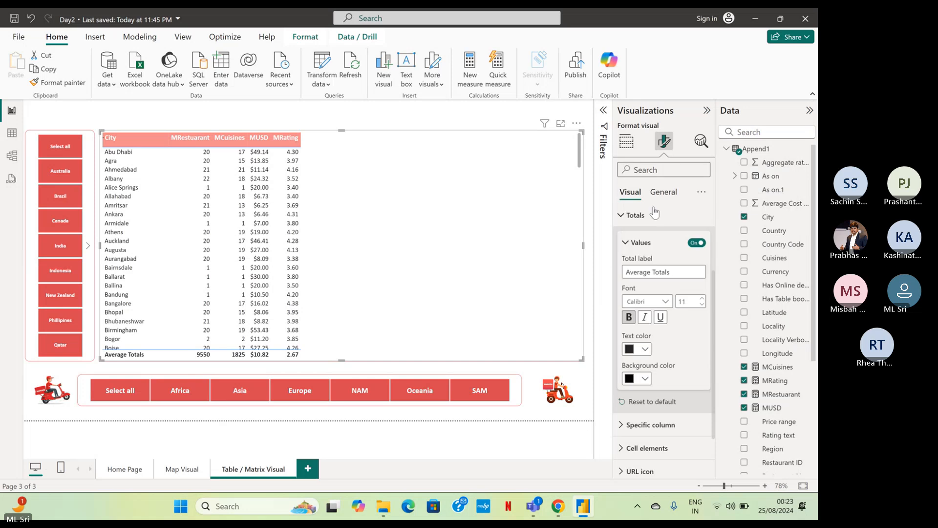
left_click(645, 350)
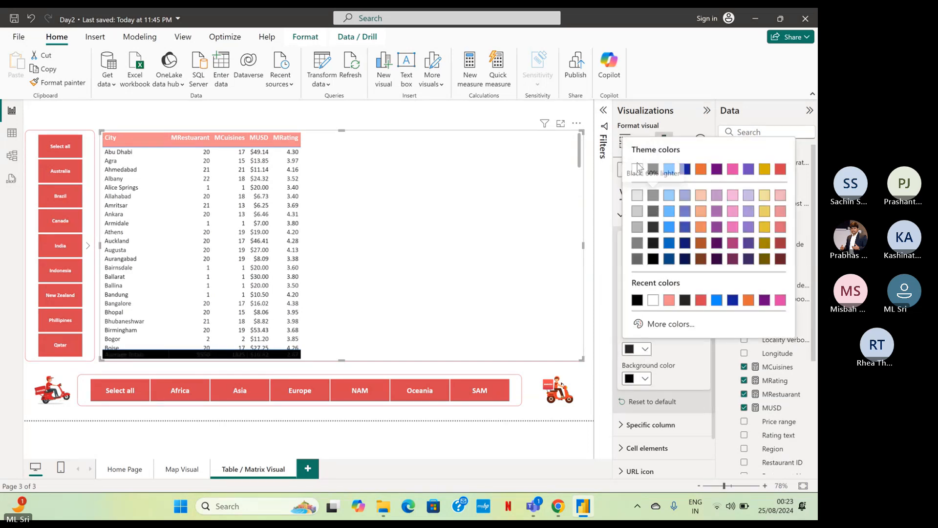
left_click(653, 300)
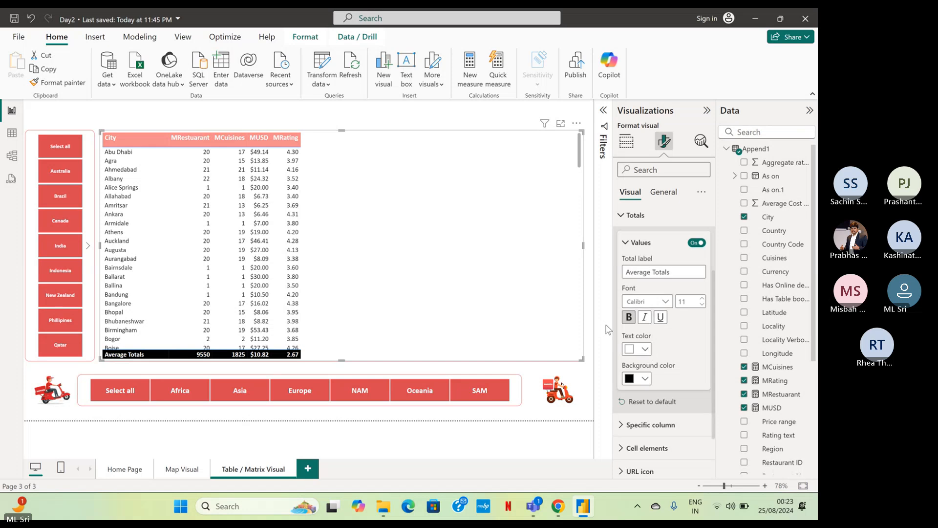
left_click(622, 223)
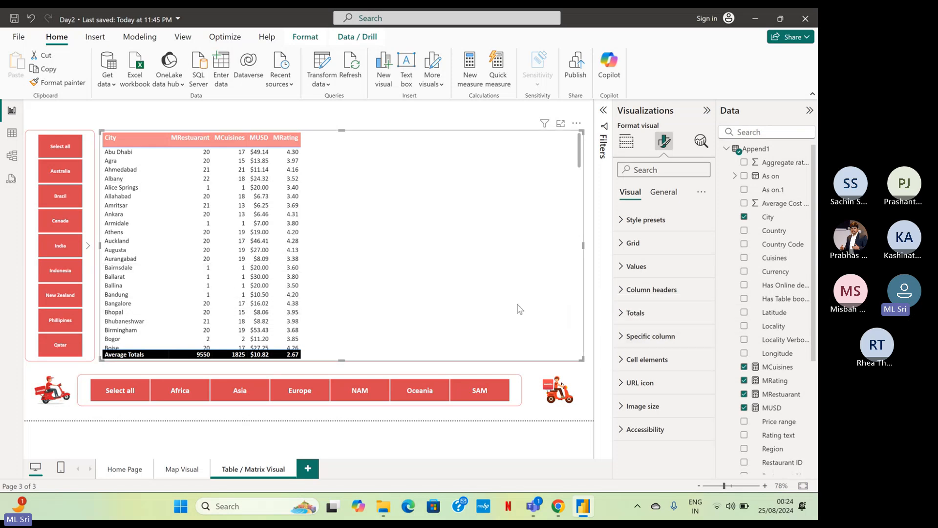
Extend the column-specific formatting of the City column to its header and total.
left_click(622, 337)
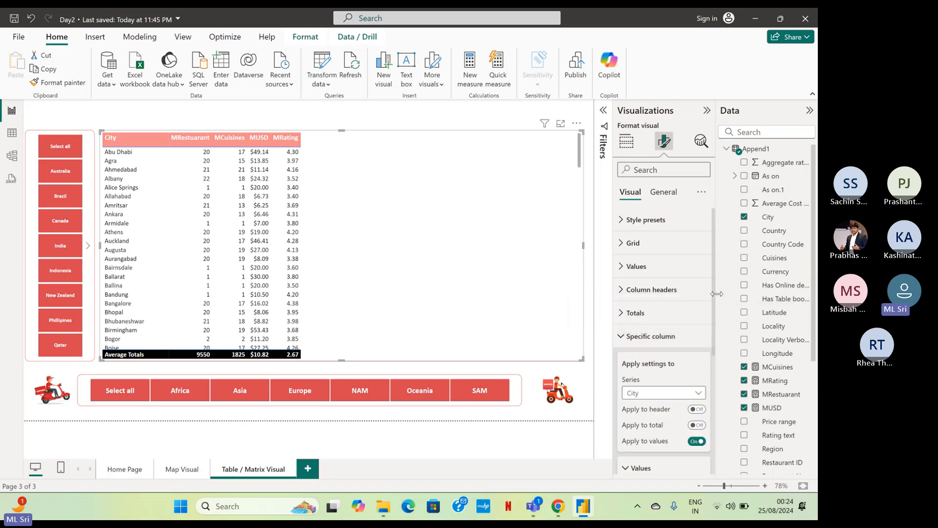
left_click_drag(715, 297, 711, 372)
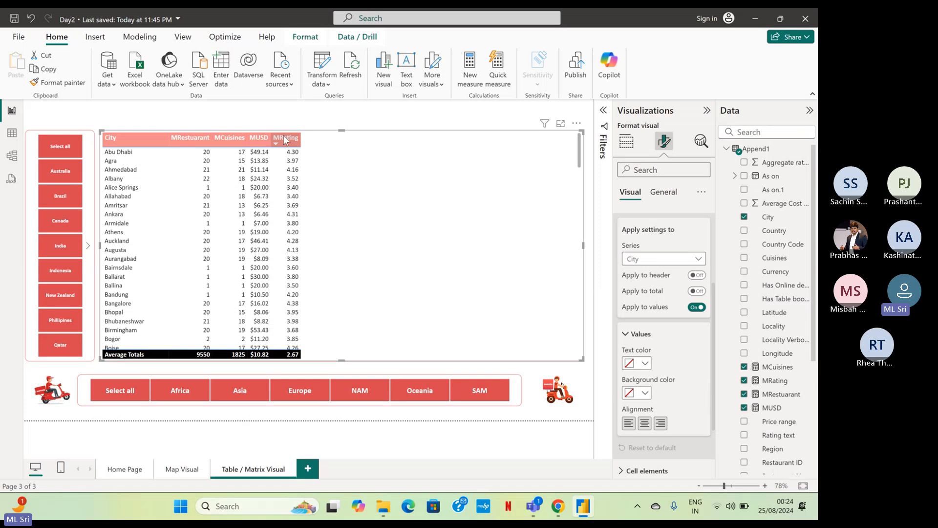
left_click(661, 258)
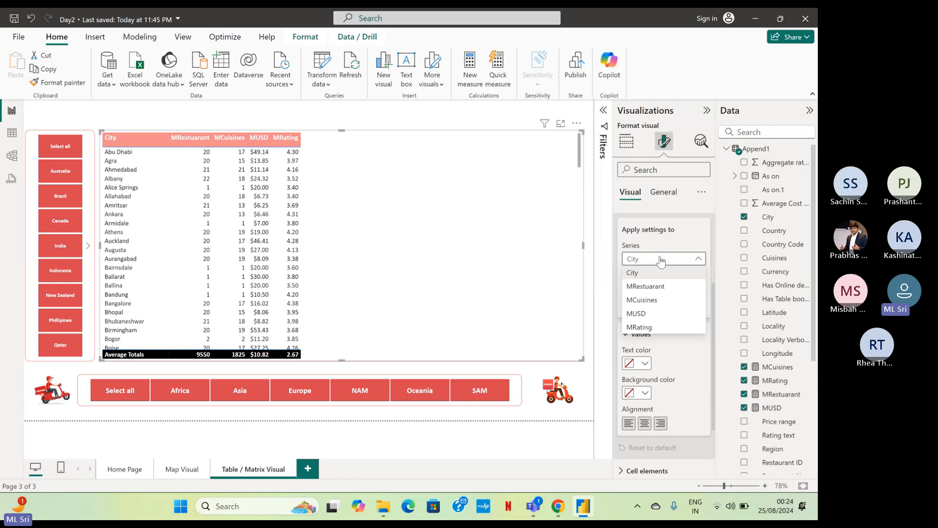
left_click(661, 259)
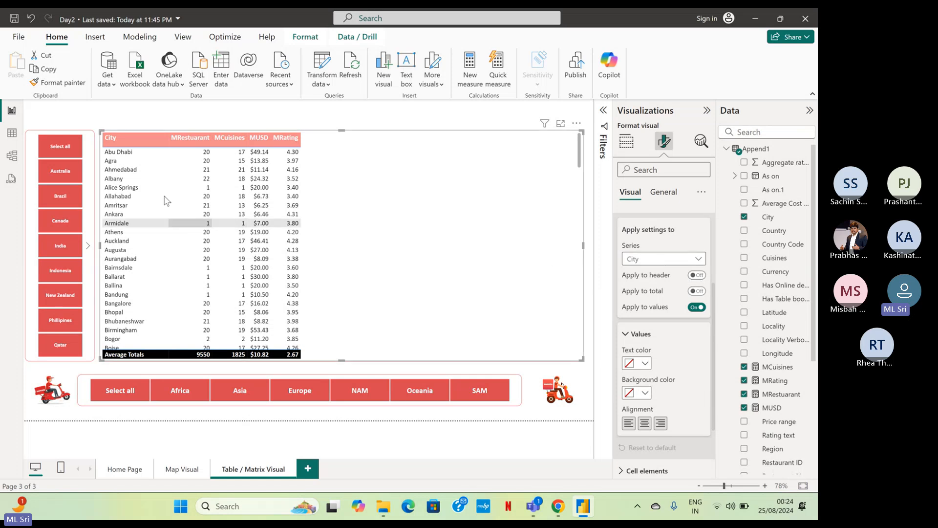
left_click(696, 275)
left_click(698, 291)
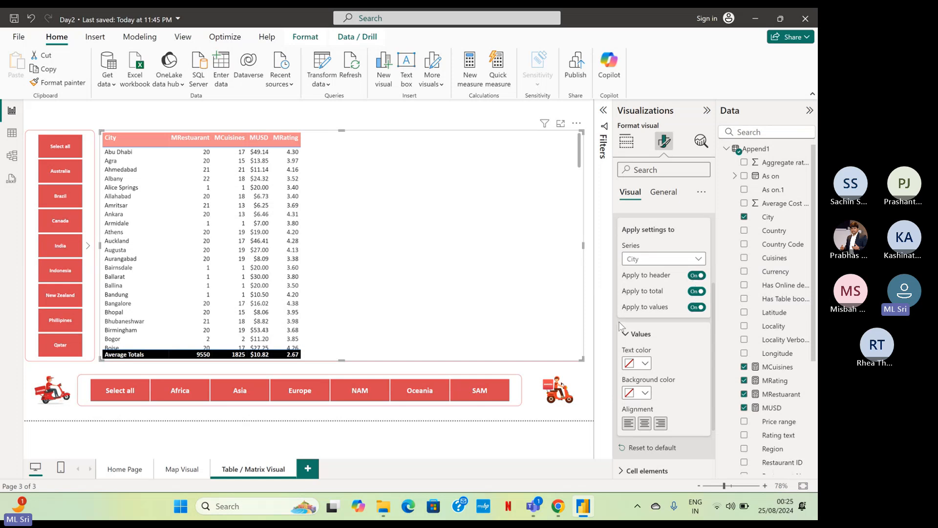
Center the MRestuarant column, applying its column-specific formatting to the header and total as well.
left_click(699, 263)
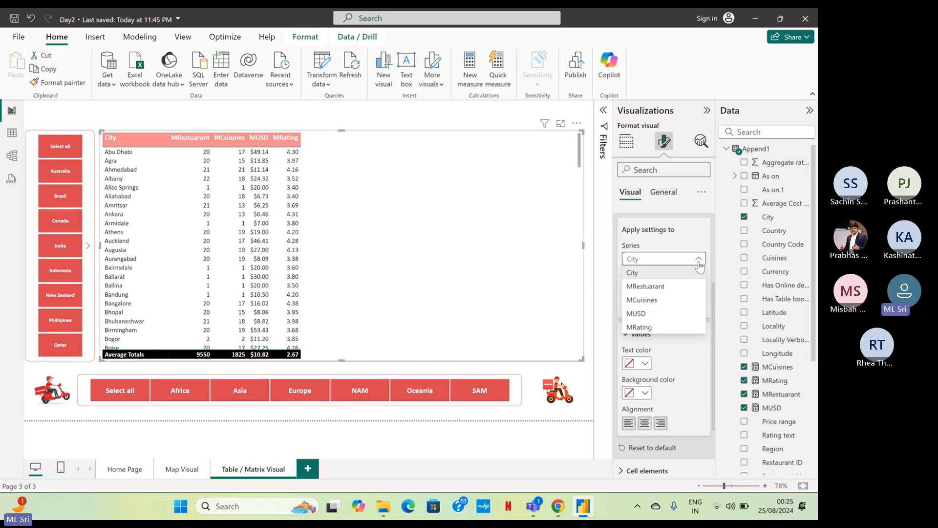
left_click(682, 293)
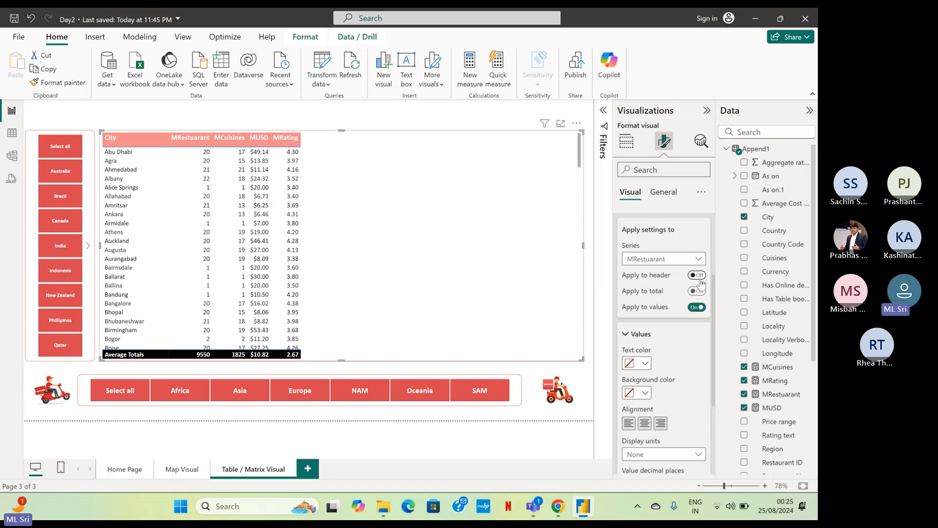
left_click(697, 276)
left_click(697, 291)
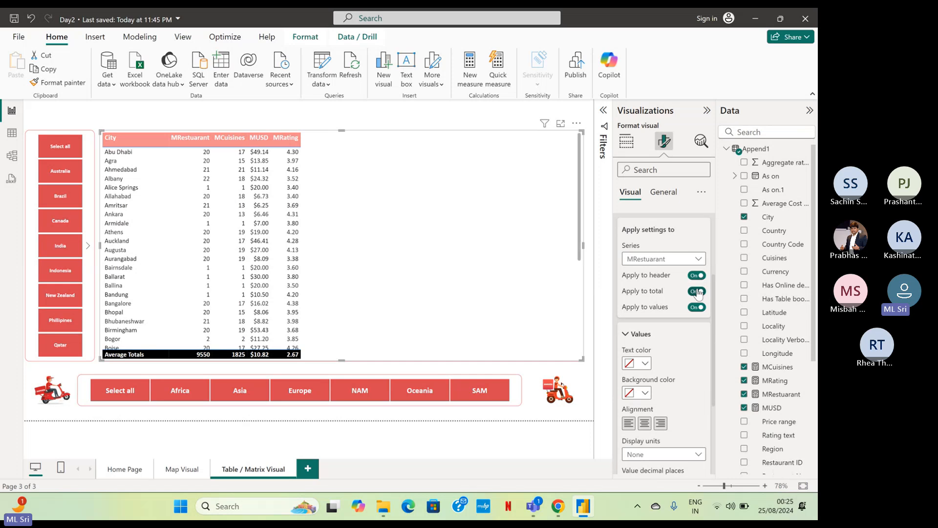
left_click(645, 428)
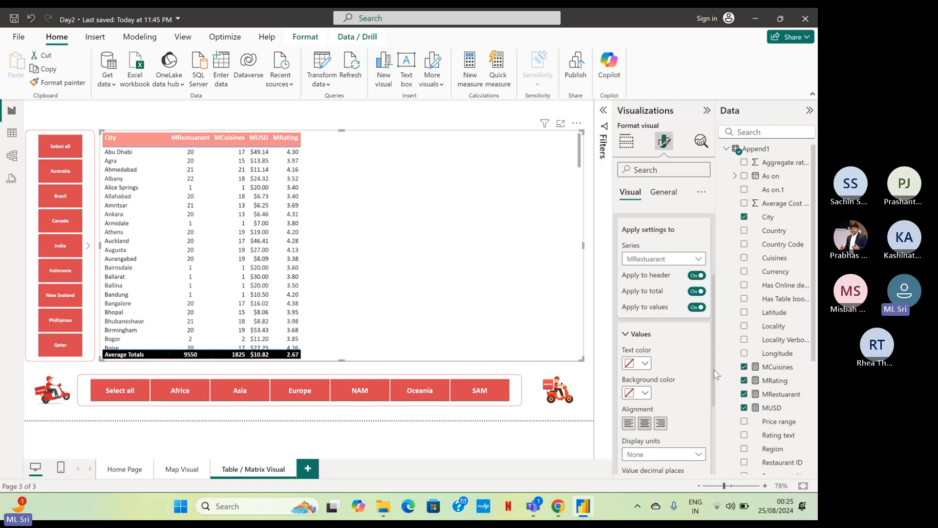
Apply the MCuisines column's specific formatting to its header and total too, and center-align the column.
scroll(713, 371, "down", 2)
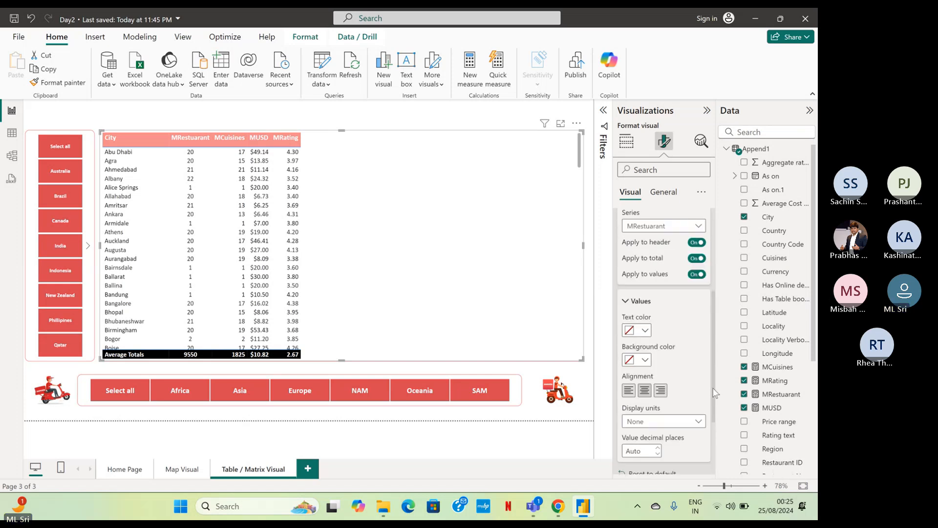
left_click(677, 225)
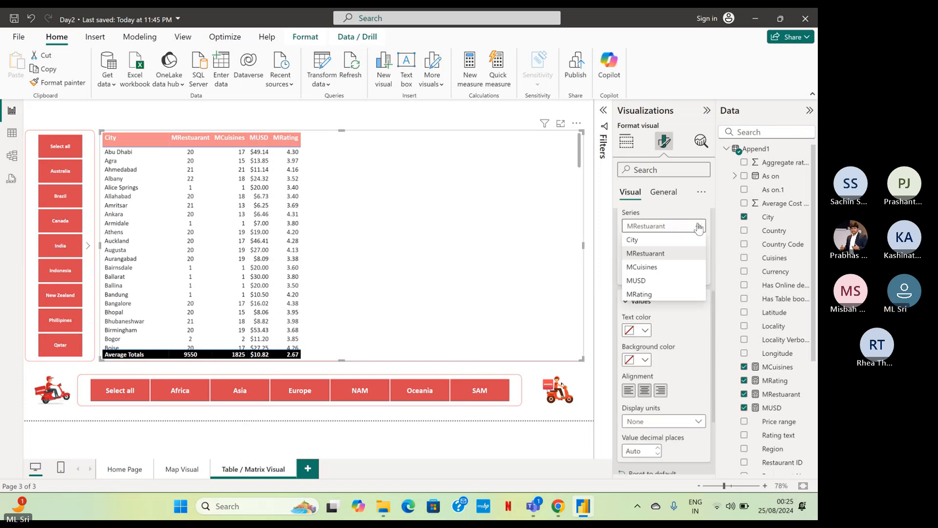
left_click(668, 267)
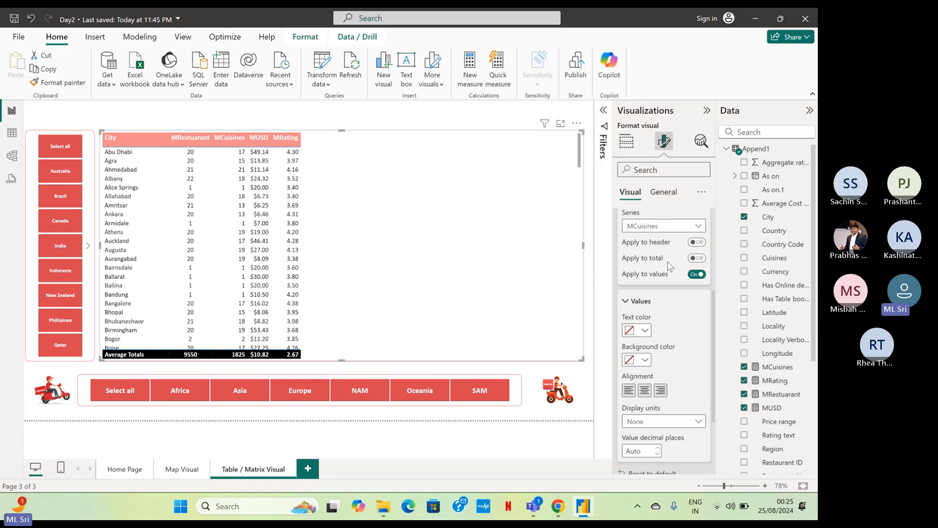
left_click(696, 242)
left_click(697, 258)
left_click(645, 391)
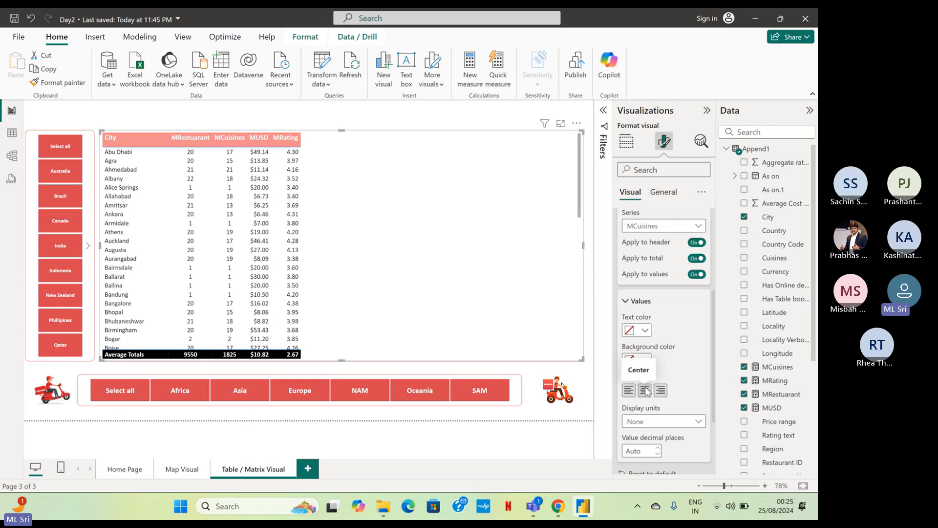
Center-align the MUSD column, including its header and total.
left_click(672, 226)
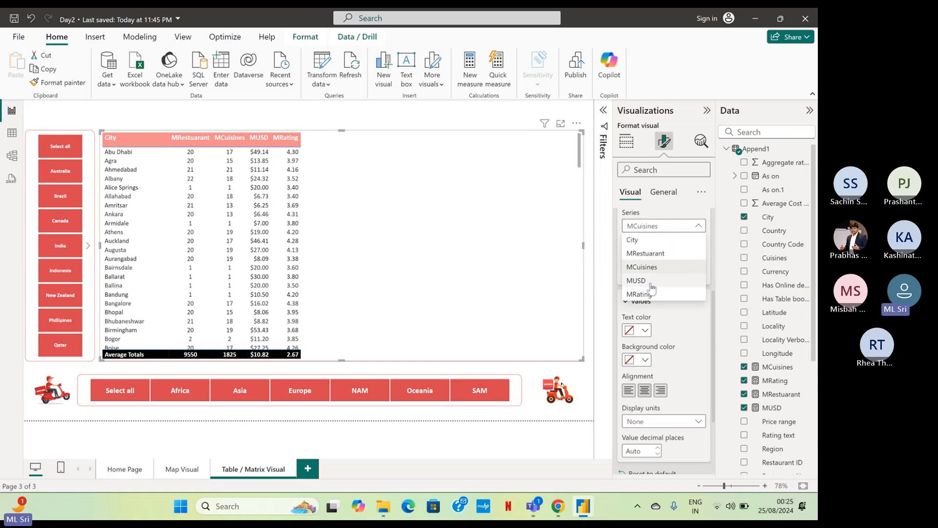
left_click(637, 280)
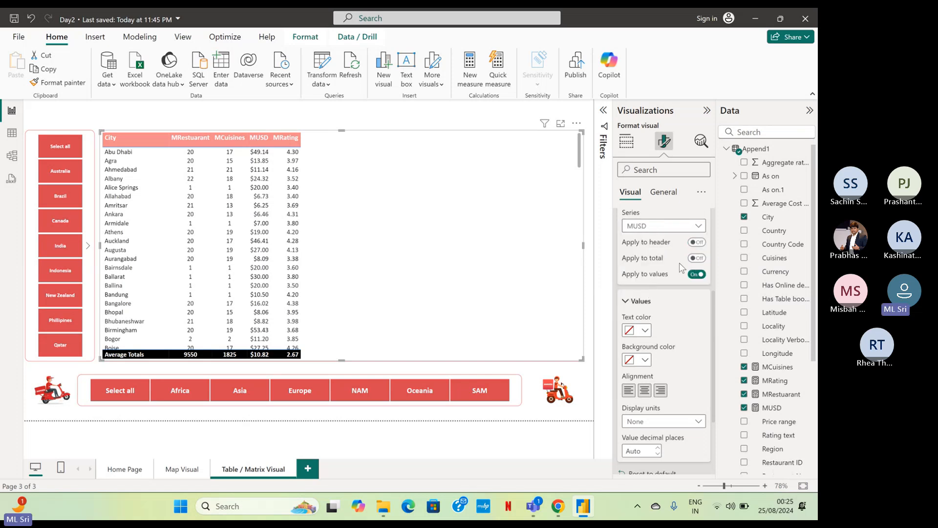
left_click(697, 242)
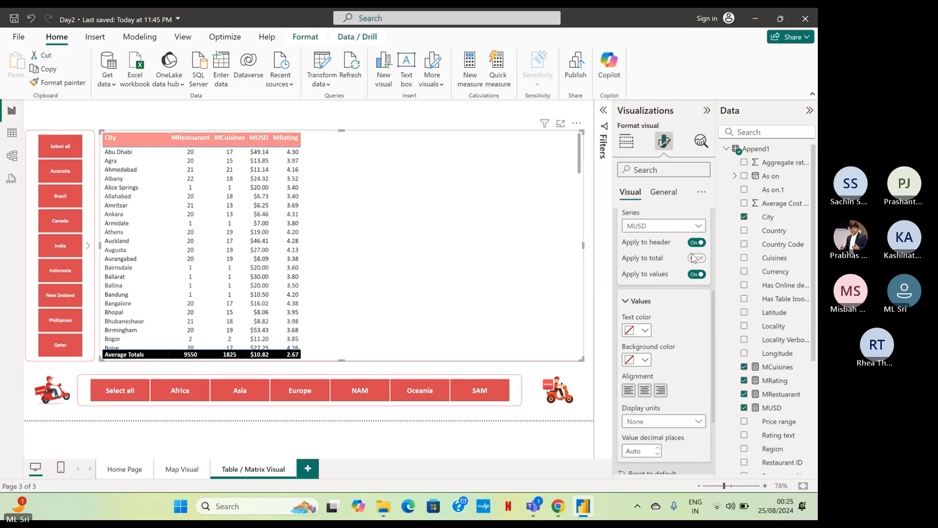
left_click(696, 258)
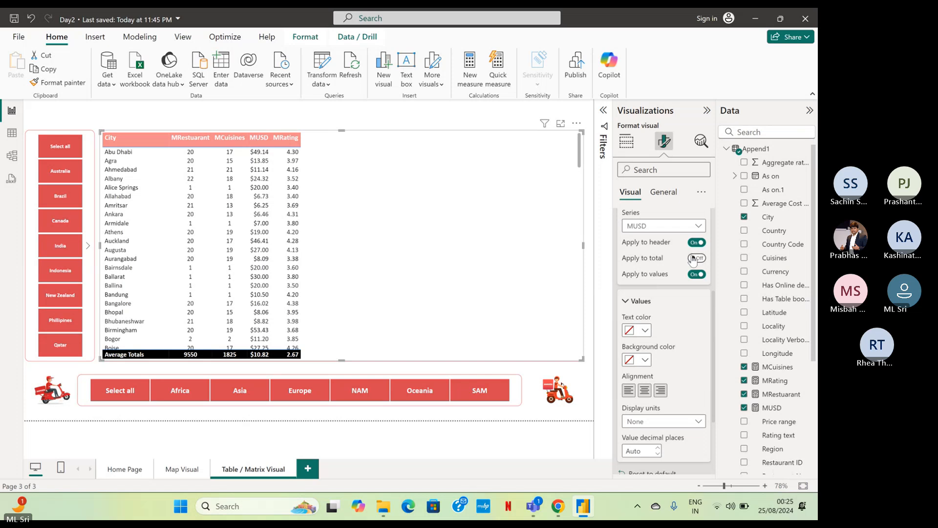
left_click(647, 389)
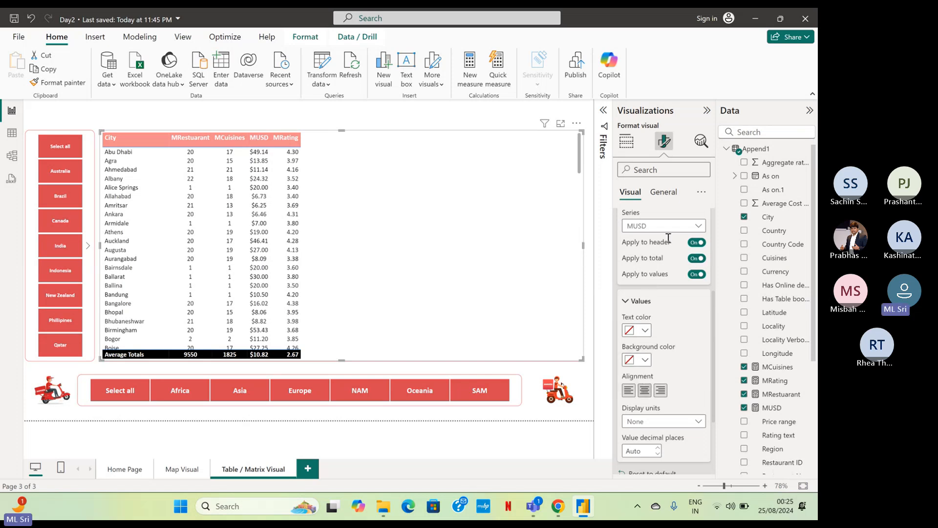
Center-align the MRating column with its formatting applied to header, total and values, and finish the column-specific settings.
left_click(694, 226)
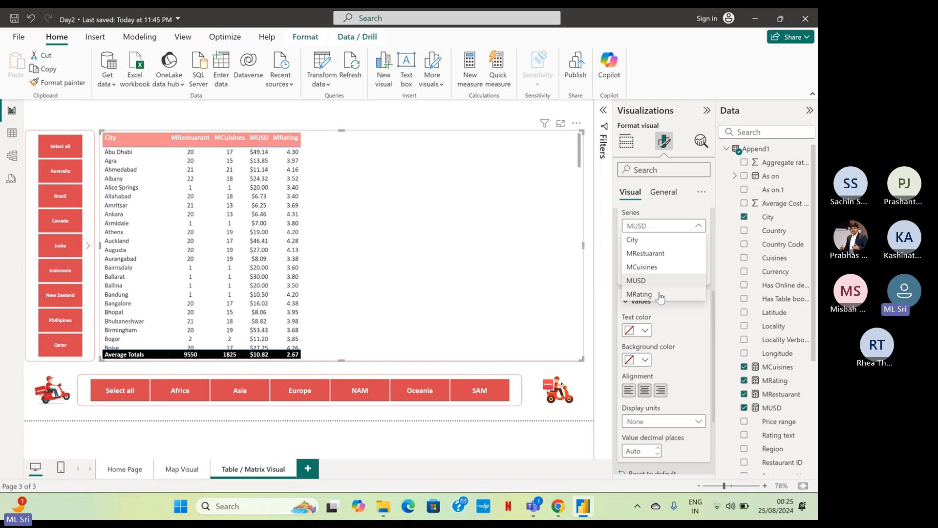
left_click(655, 294)
left_click(697, 243)
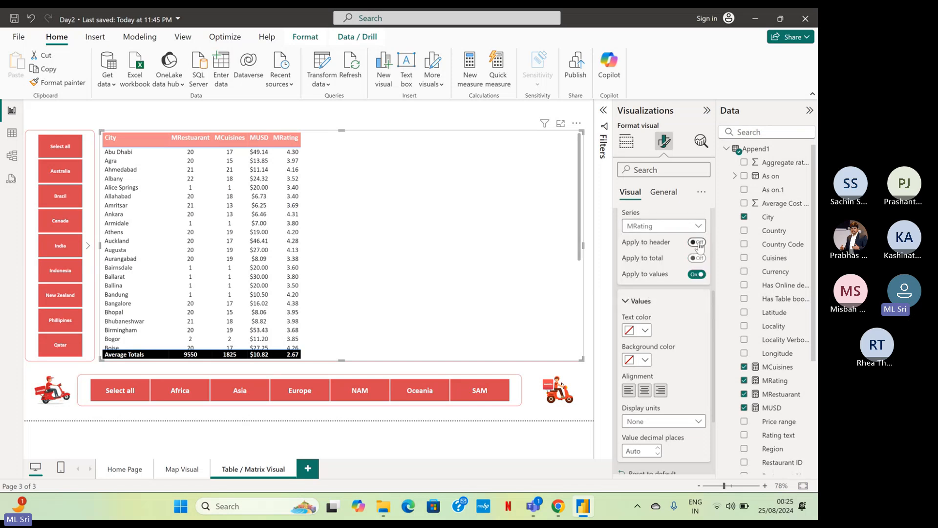
left_click(698, 259)
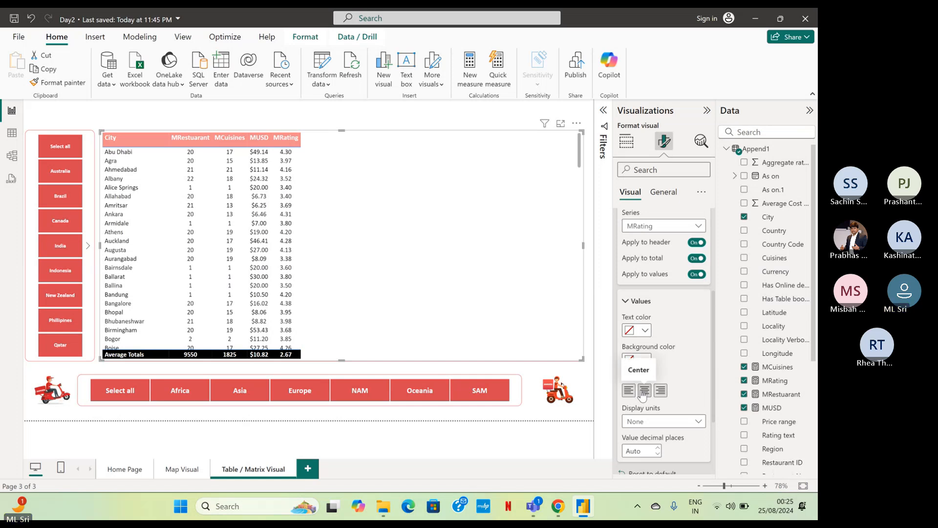
scroll(713, 292, "up", 2)
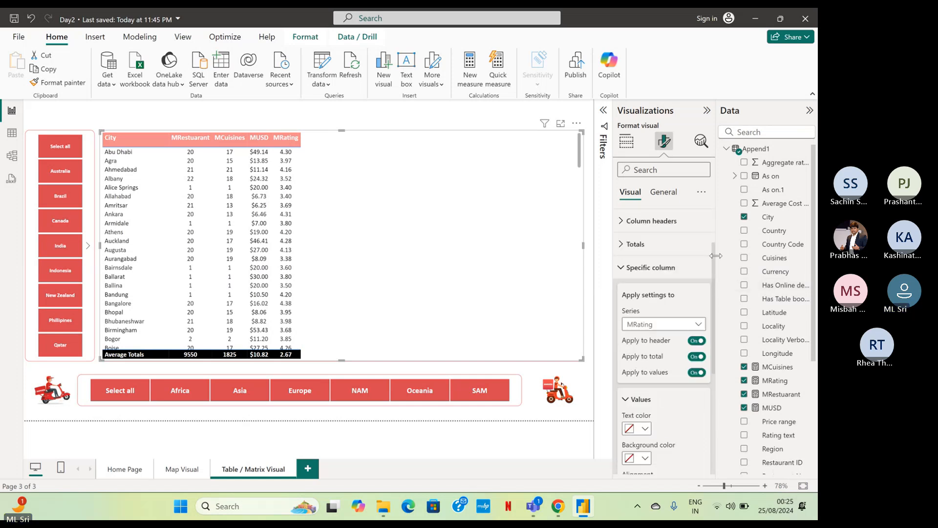
left_click(624, 267)
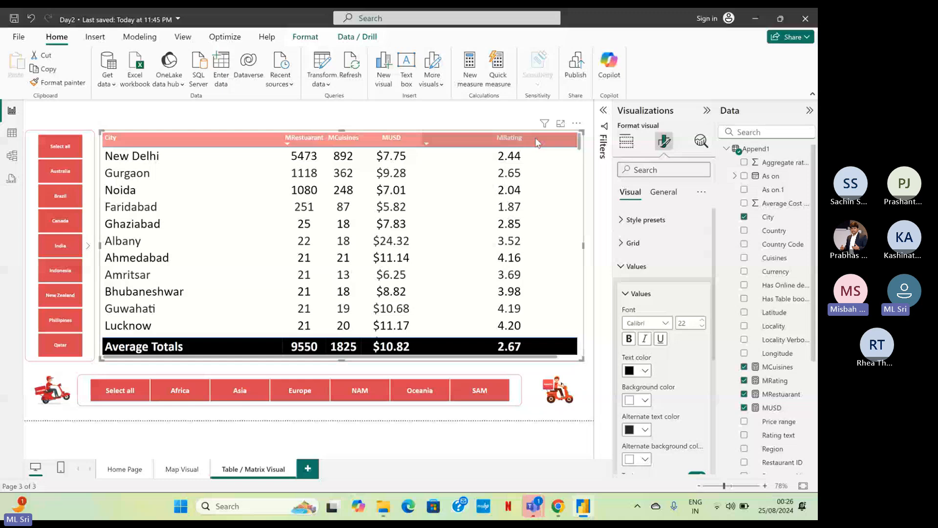
Sort the city table by MRating from highest to lowest and narrow the MRating column.
left_click(537, 142)
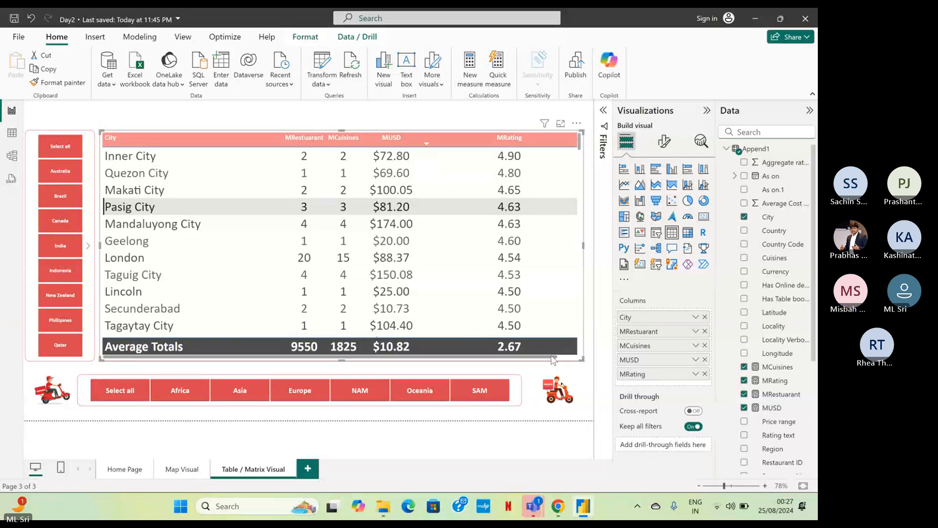
left_click_drag(552, 358, 581, 353)
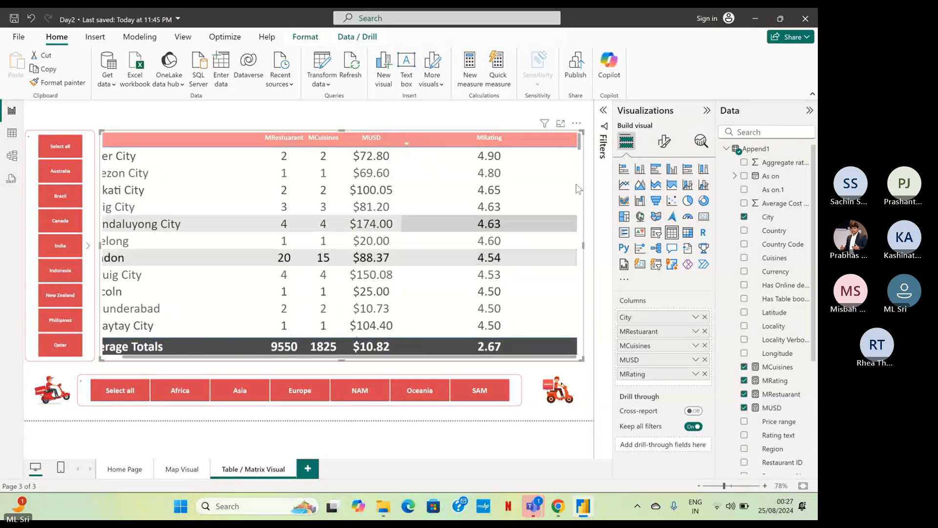
left_click_drag(579, 141, 504, 142)
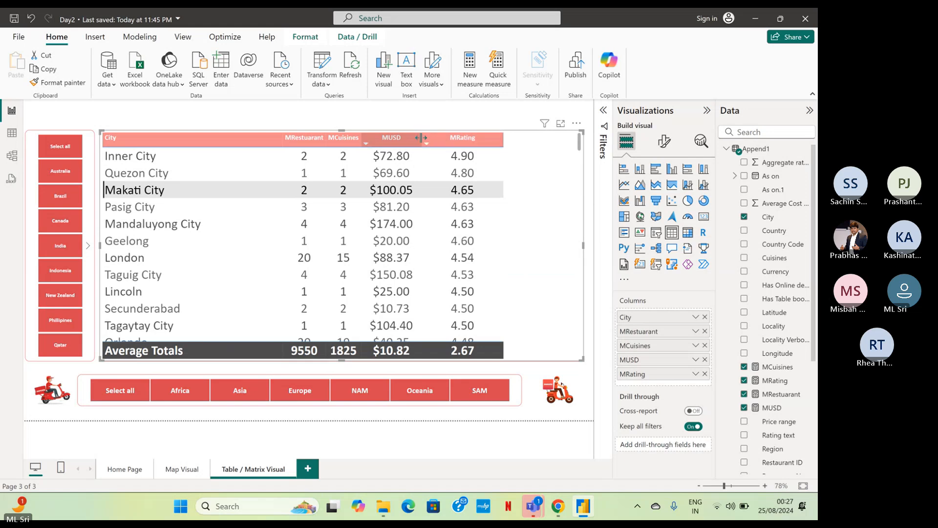
Resize the MUSD and MCuisines columns so the city table's columns spread across the full width of its frame.
left_click_drag(421, 138, 494, 138)
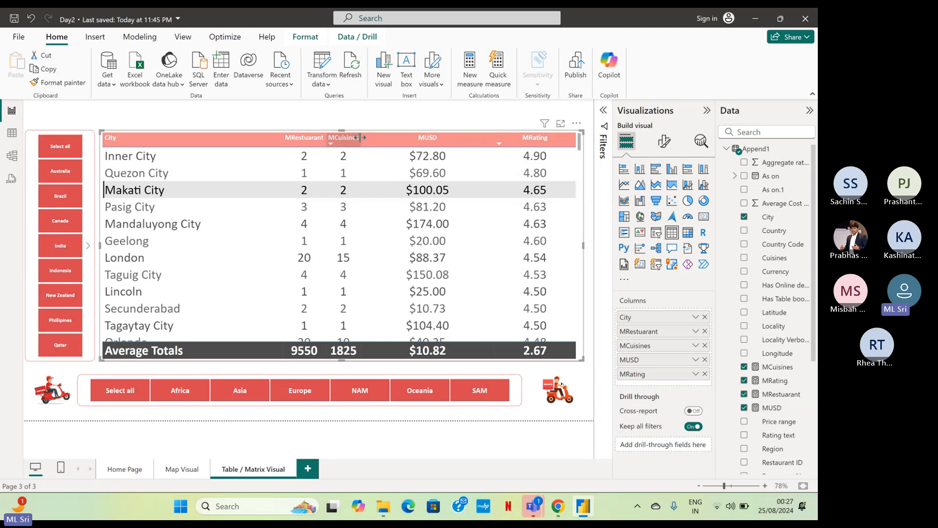
mouse_move(362, 137)
left_mouse_down()
mouse_move(382, 138)
mouse_move(357, 144)
left_mouse_up()
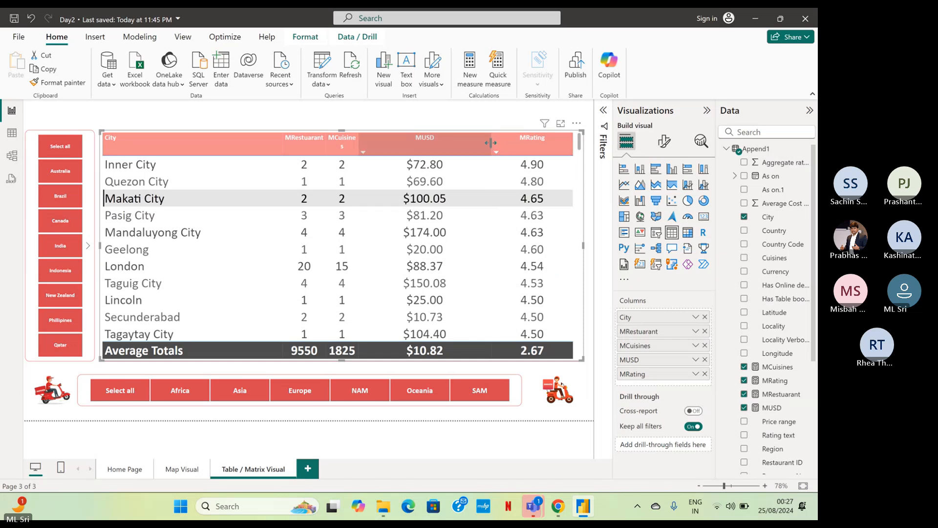
left_click_drag(490, 143, 443, 141)
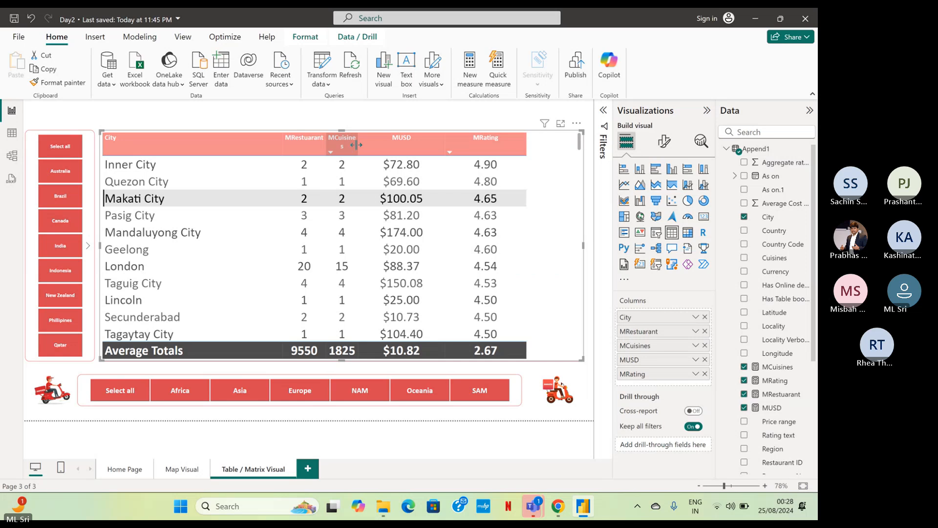
left_click_drag(357, 145, 409, 141)
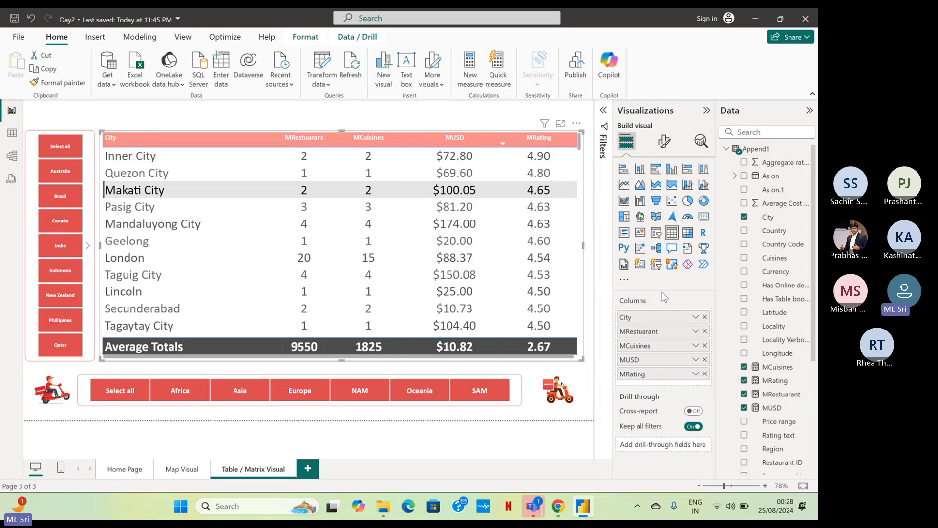
Set the city table's column header font size to 26.
left_click(663, 143)
left_click(637, 298)
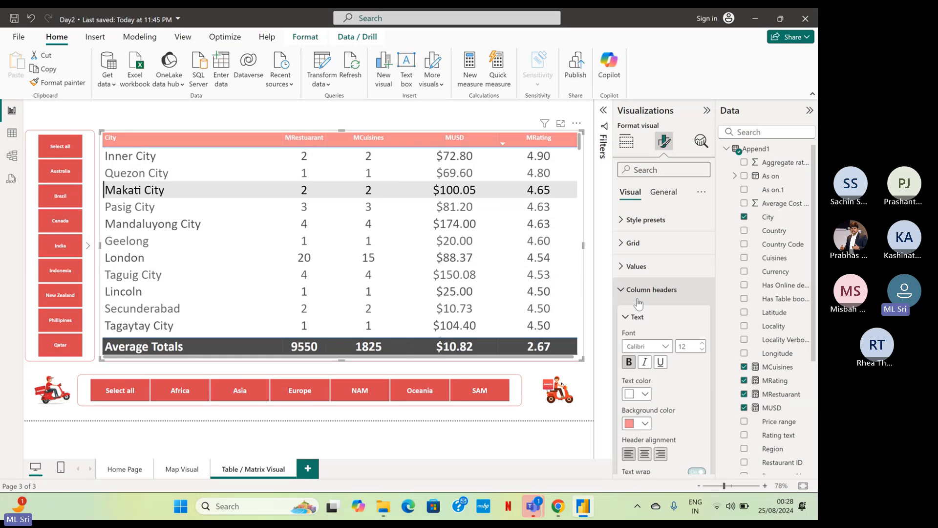
left_click(689, 347)
type("26")
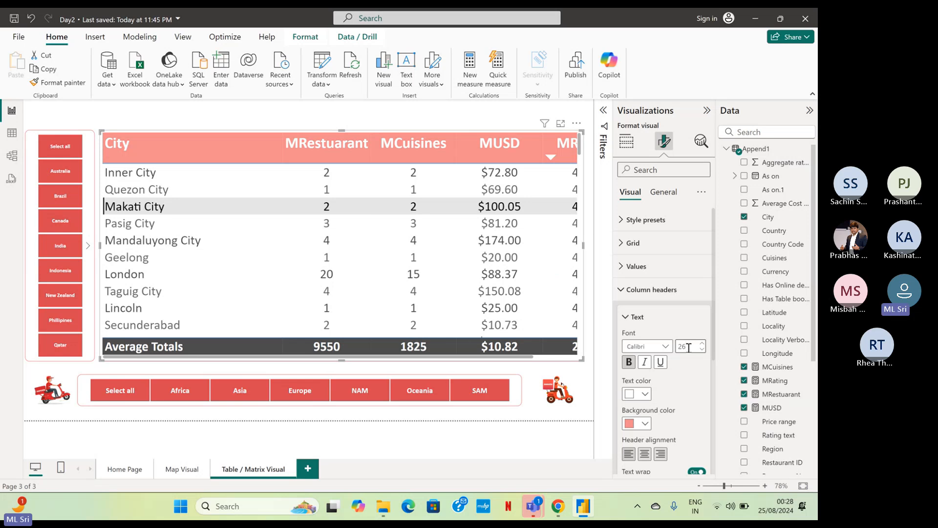
Narrow the City column to fit all columns in the frame and widen the MRating column slightly.
left_click(283, 150)
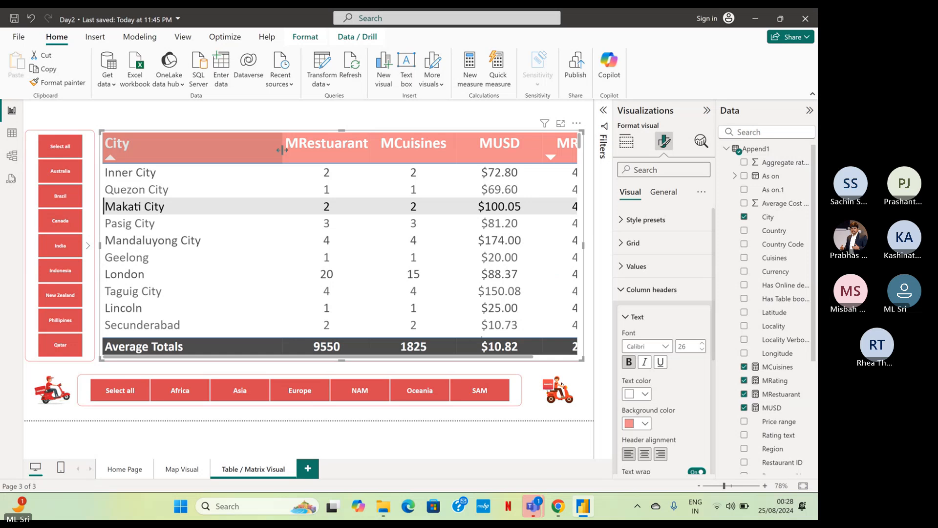
left_click_drag(282, 150, 232, 152)
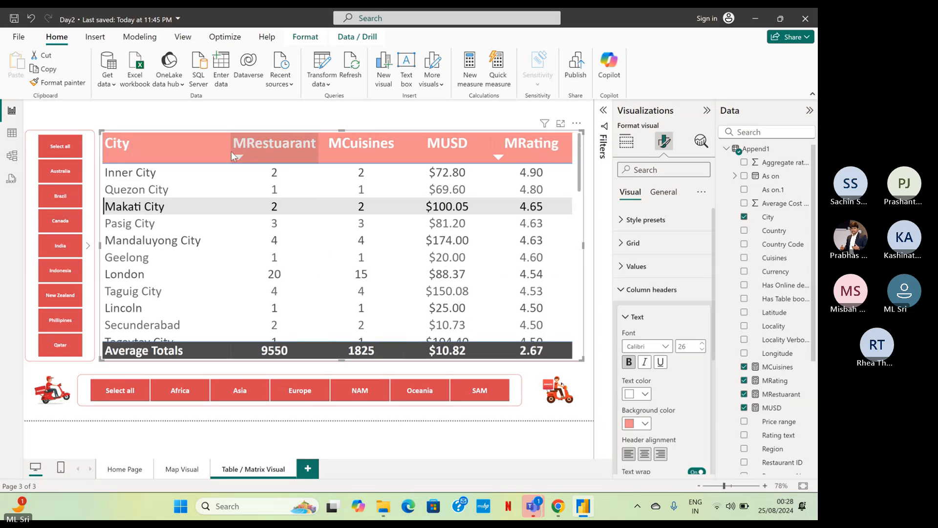
left_click(270, 123)
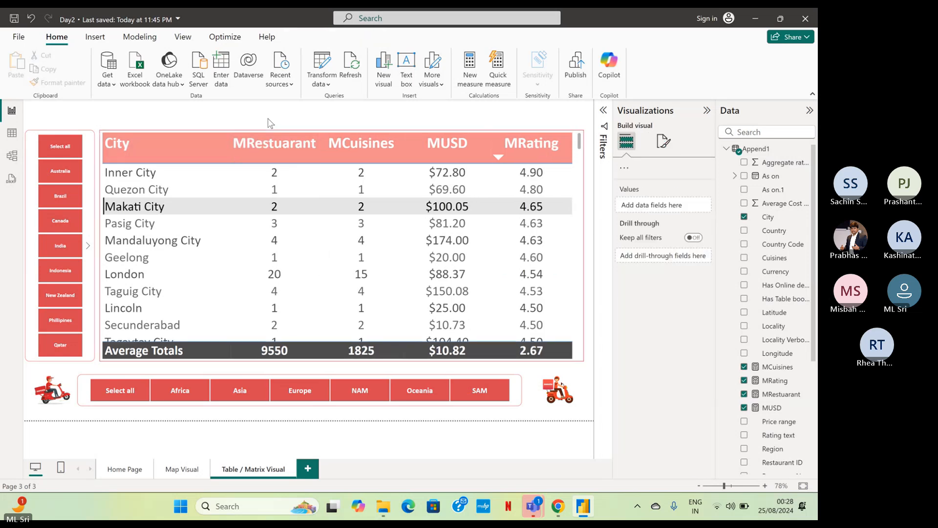
left_click(581, 203)
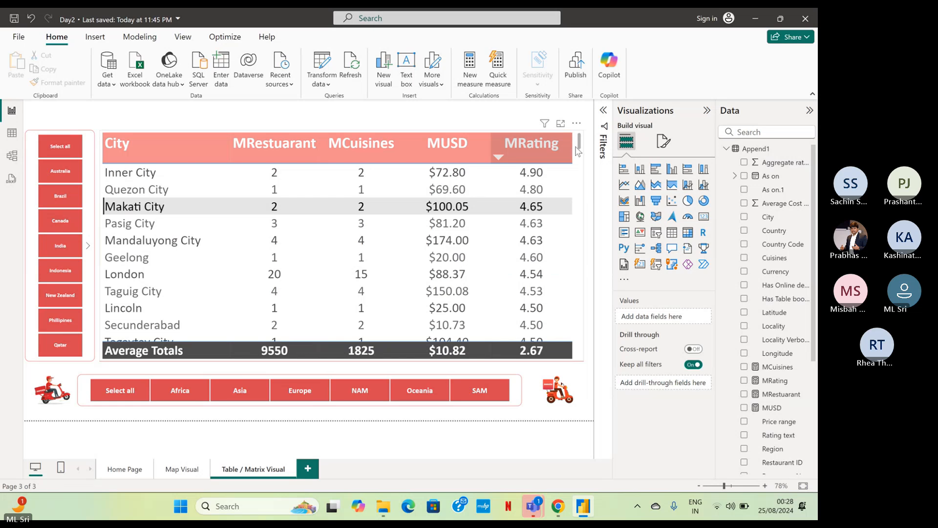
left_click_drag(574, 146, 581, 152)
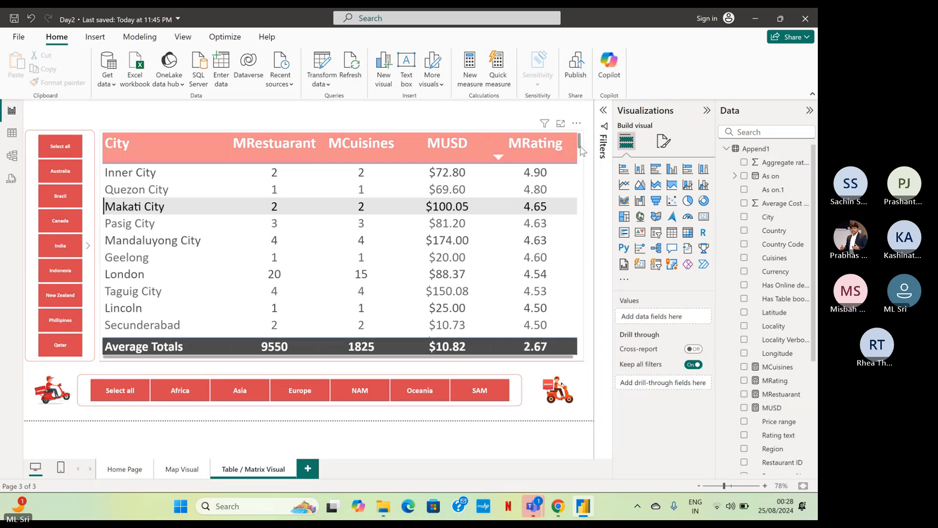
left_click(582, 152)
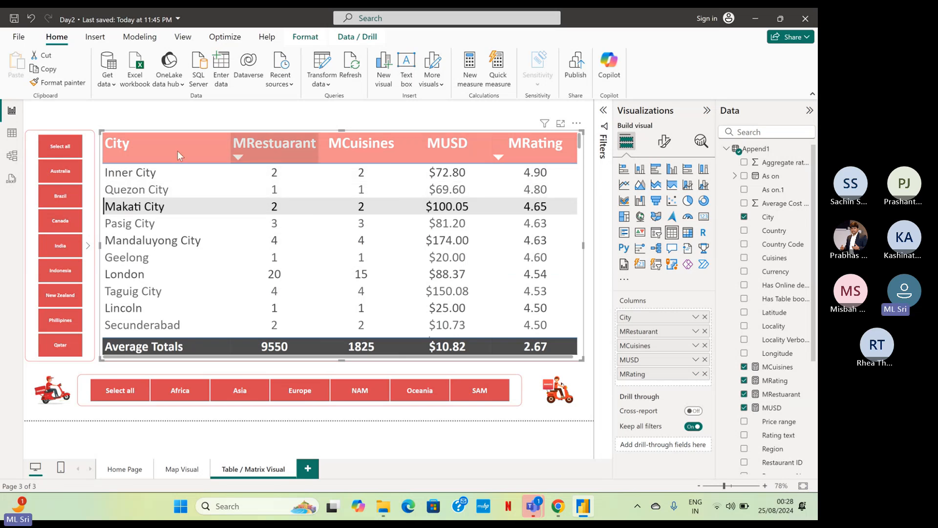
left_click(484, 126)
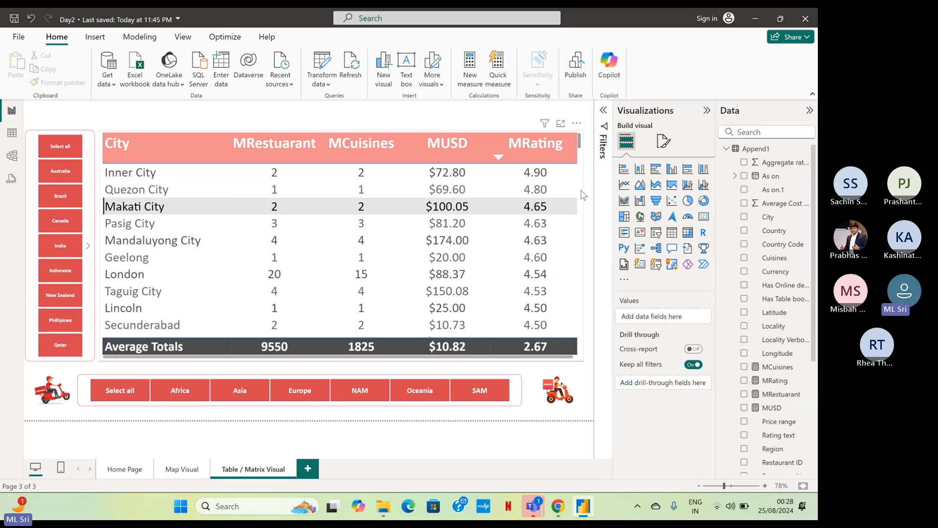
Open the city table's cell element settings for the City series, and switch back from the Teams meeting to the Power BI report.
left_click(579, 198)
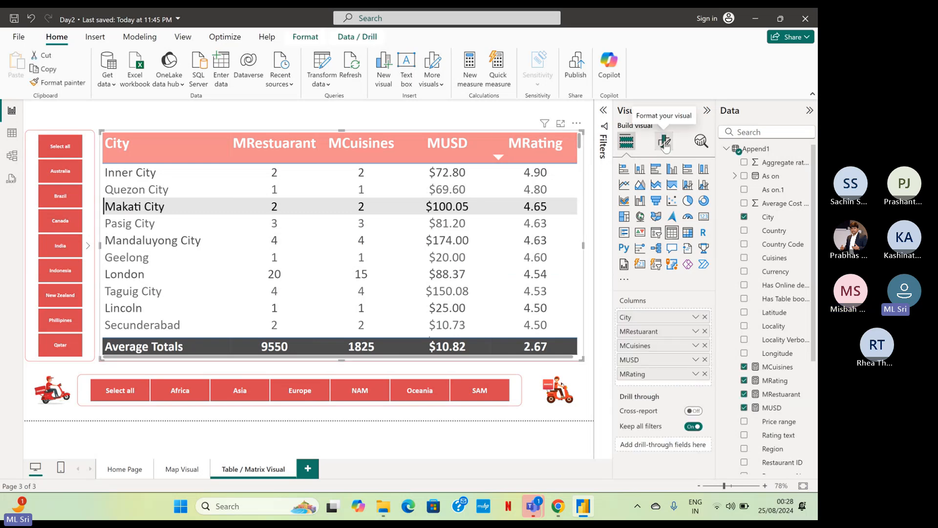
left_click(665, 142)
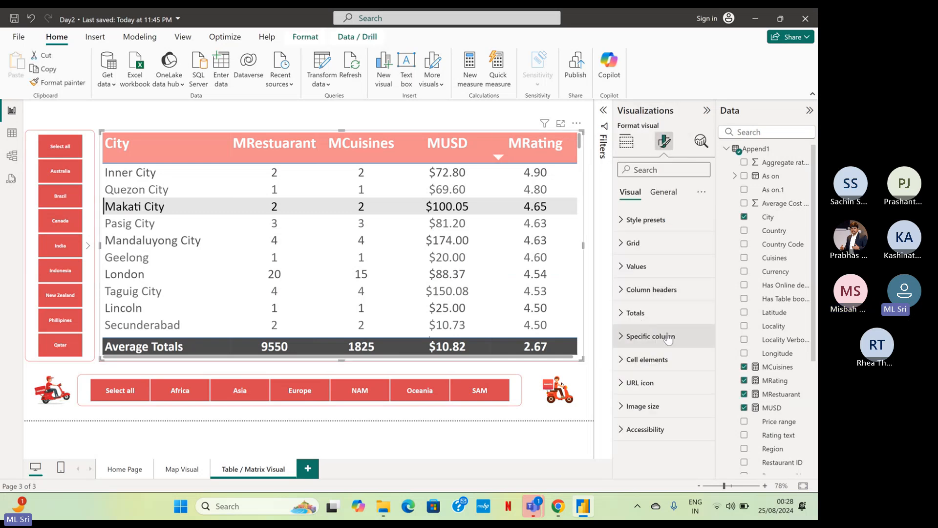
left_click(636, 337)
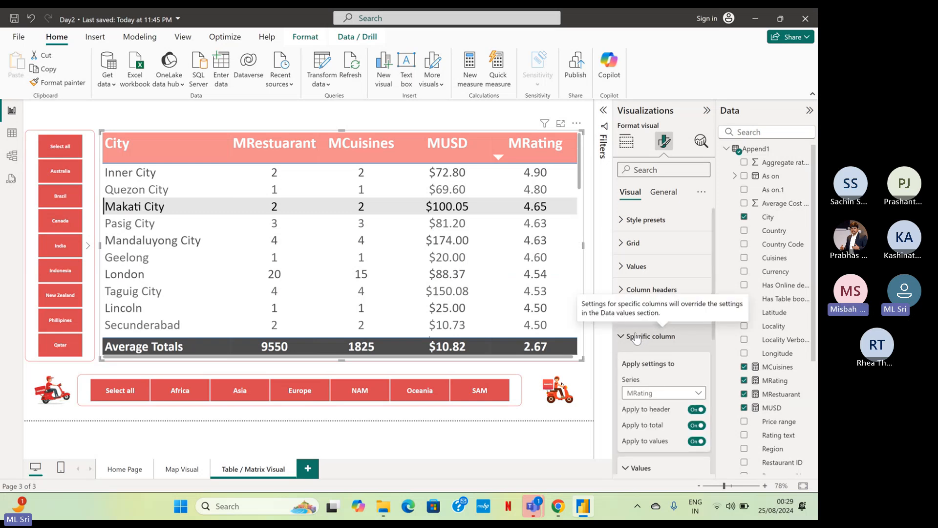
left_click(636, 337)
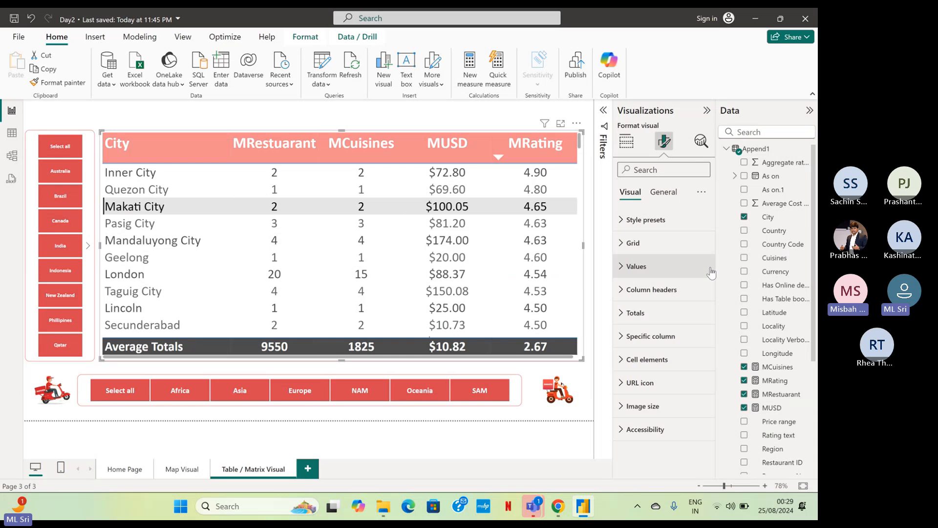
left_click(652, 364)
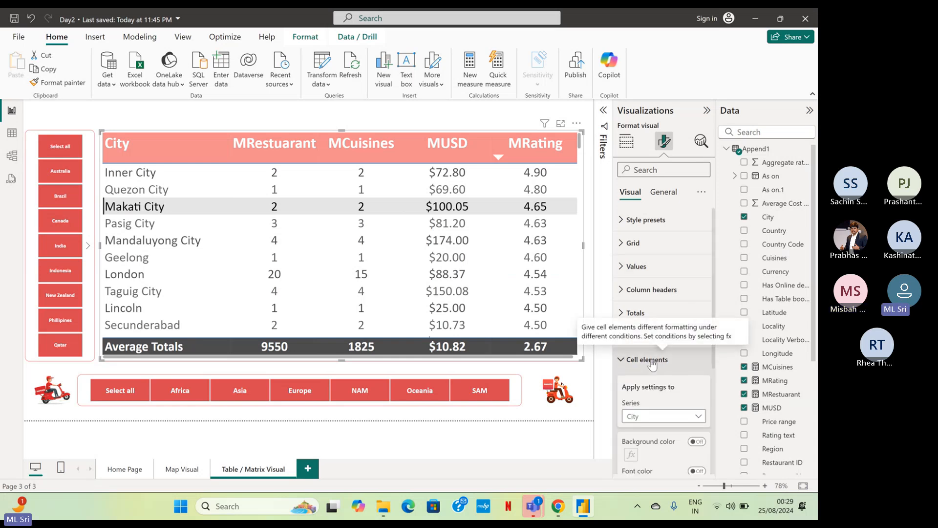
scroll(715, 298, "down", 1)
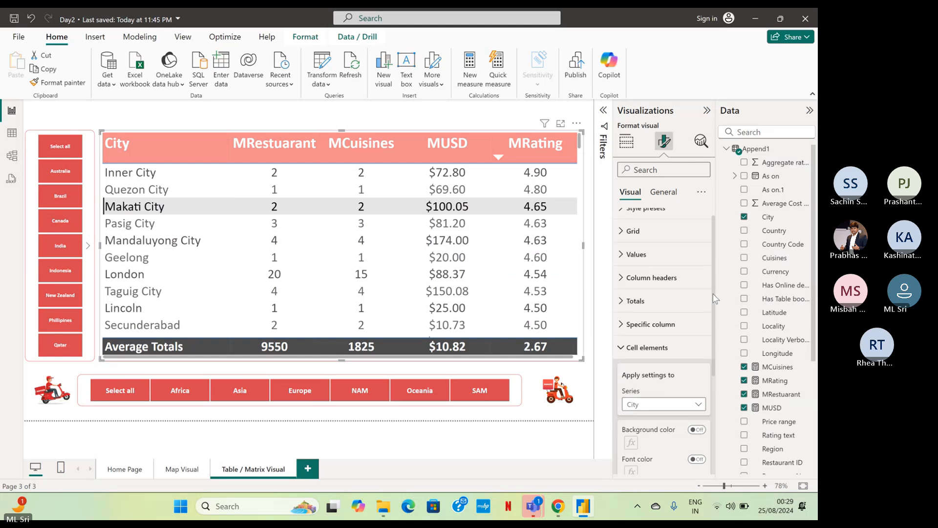
left_click_drag(715, 298, 713, 344)
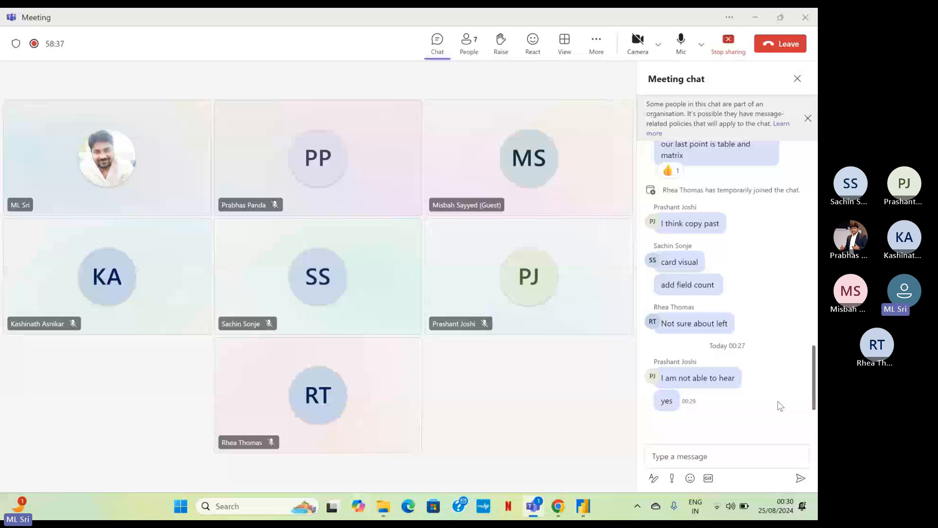
key("alt+Tab")
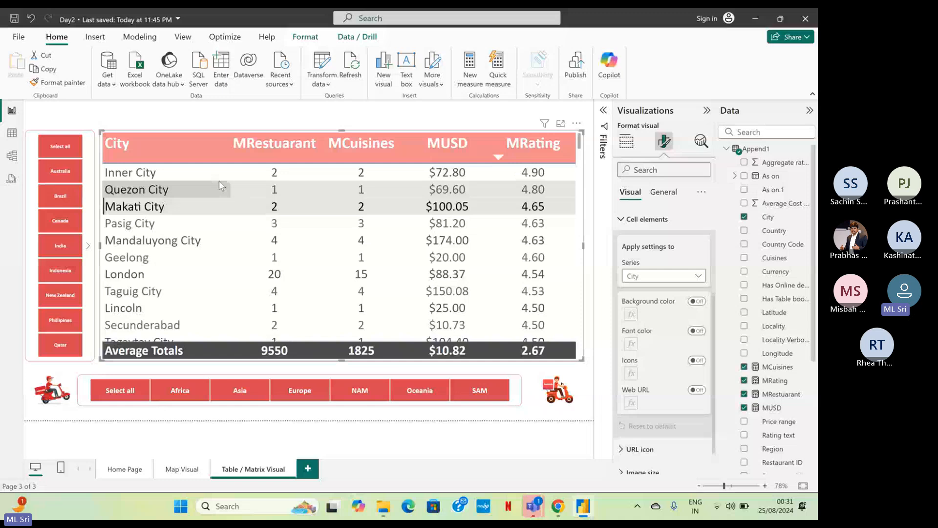
left_click(697, 360)
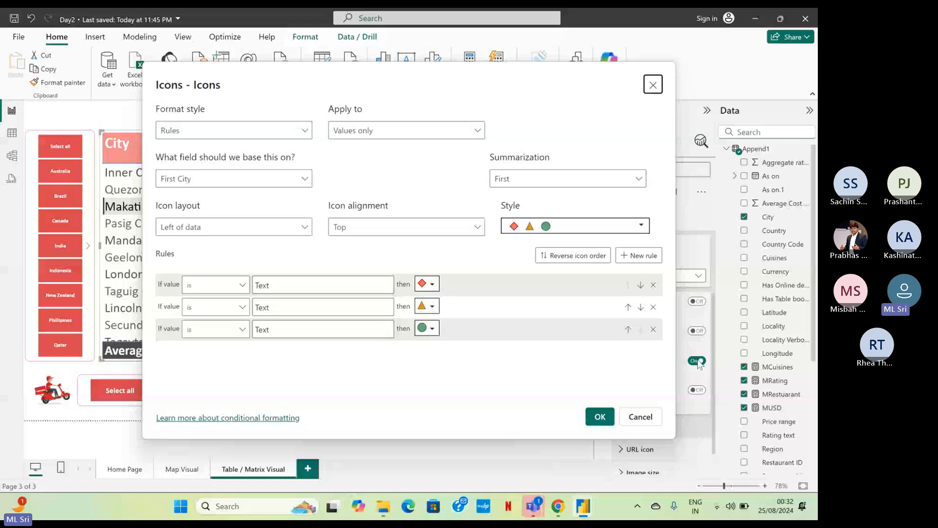
left_click(206, 136)
left_click(195, 173)
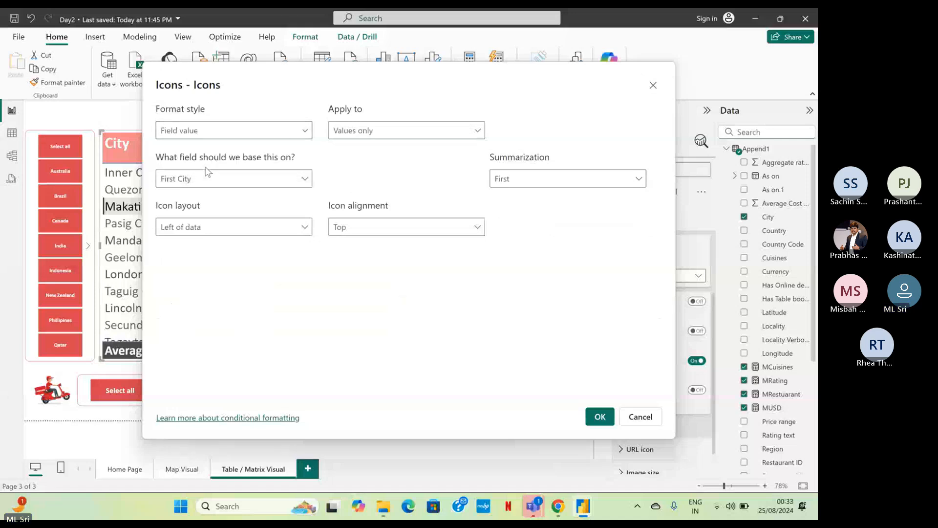
left_click(232, 140)
left_click(229, 178)
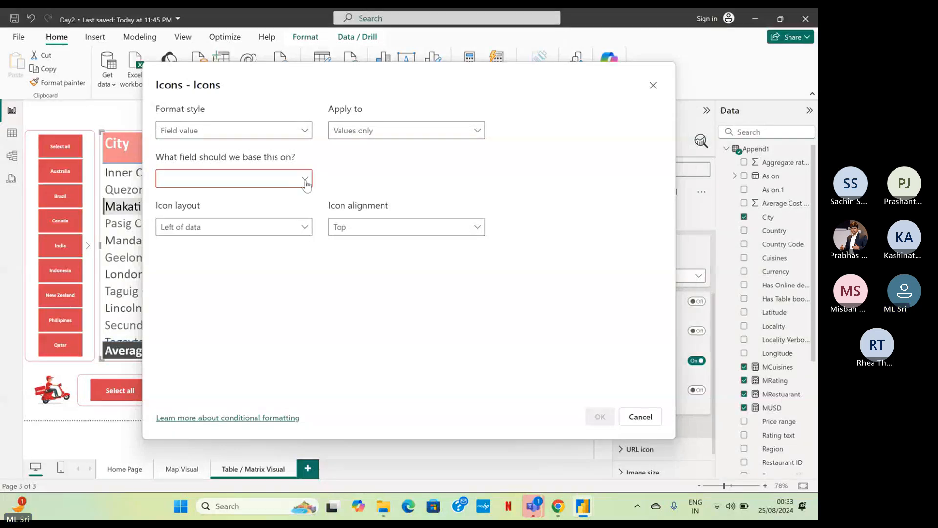
left_click(219, 237)
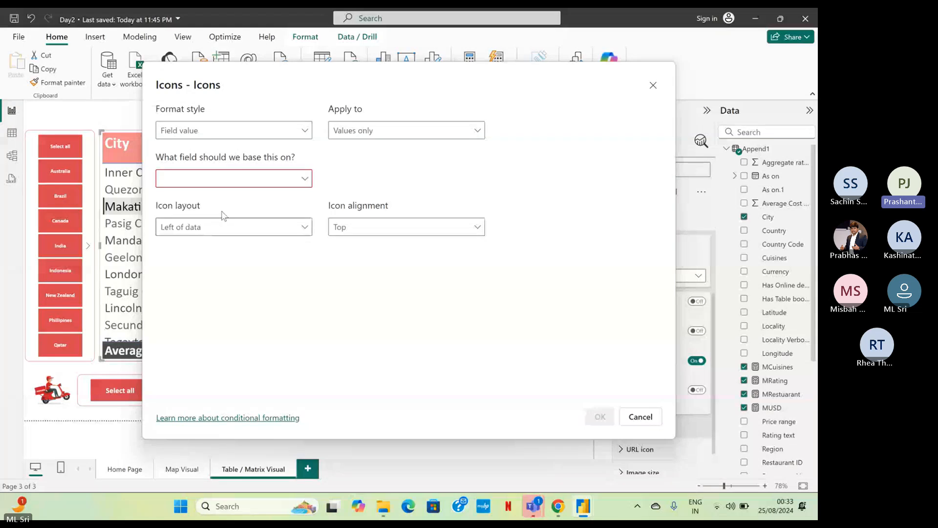
left_click(230, 179)
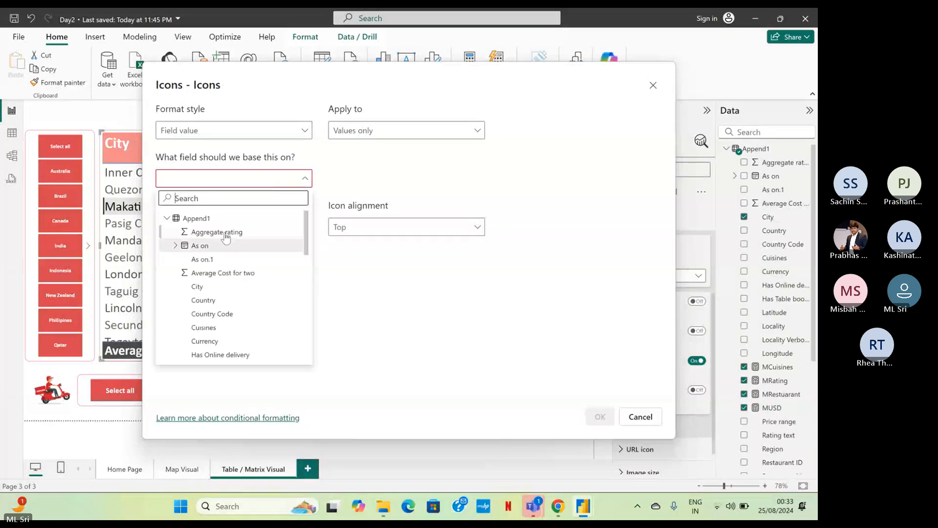
left_click(225, 237)
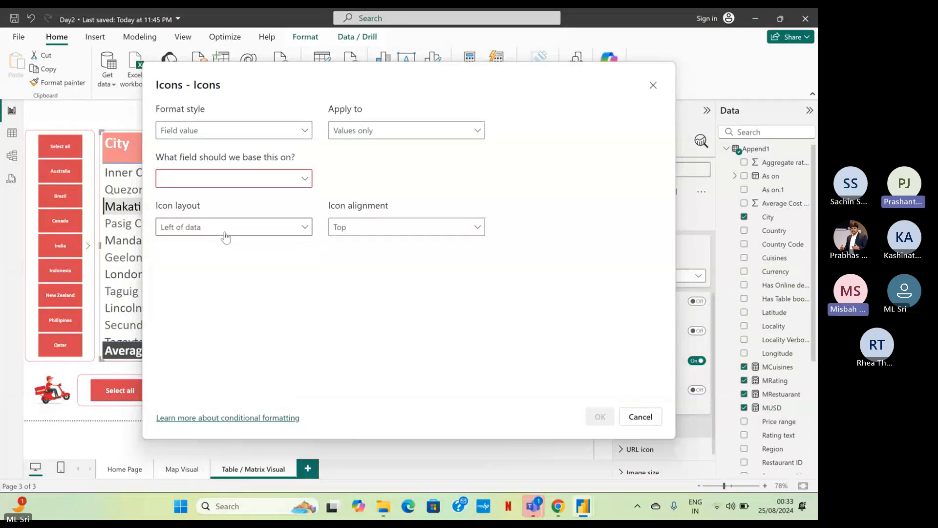
left_click(359, 131)
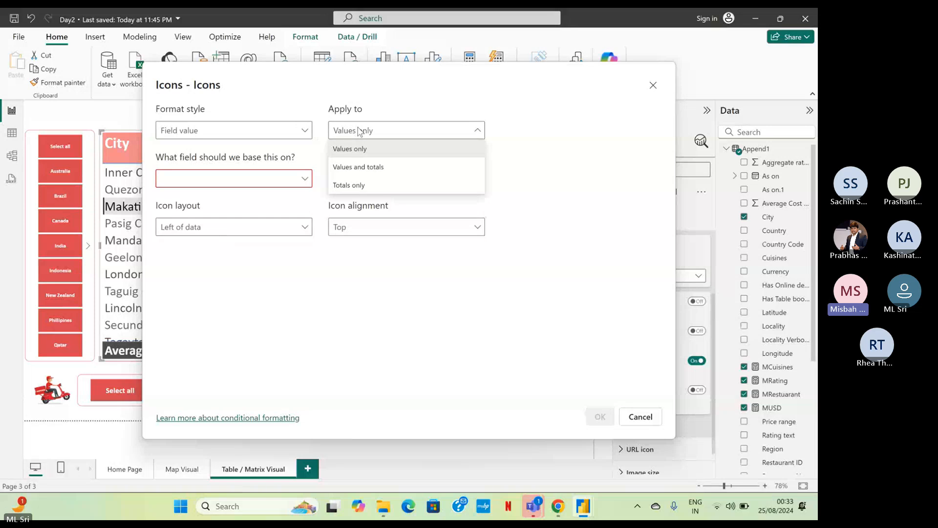
left_click(260, 130)
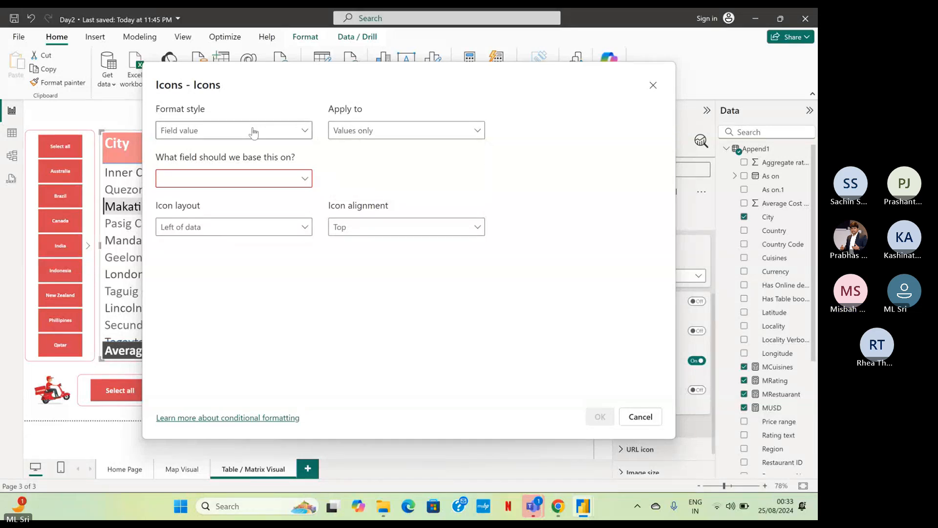
left_click(254, 131)
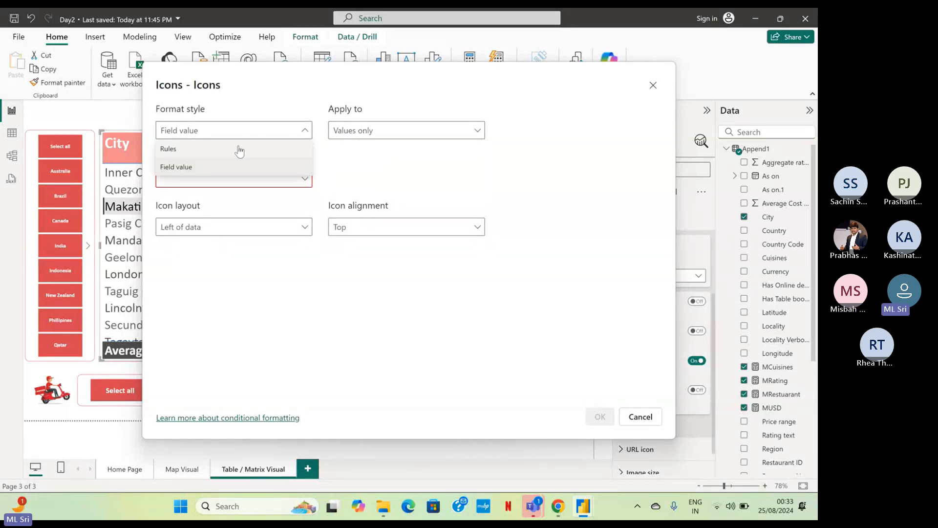
left_click(241, 148)
left_click(287, 178)
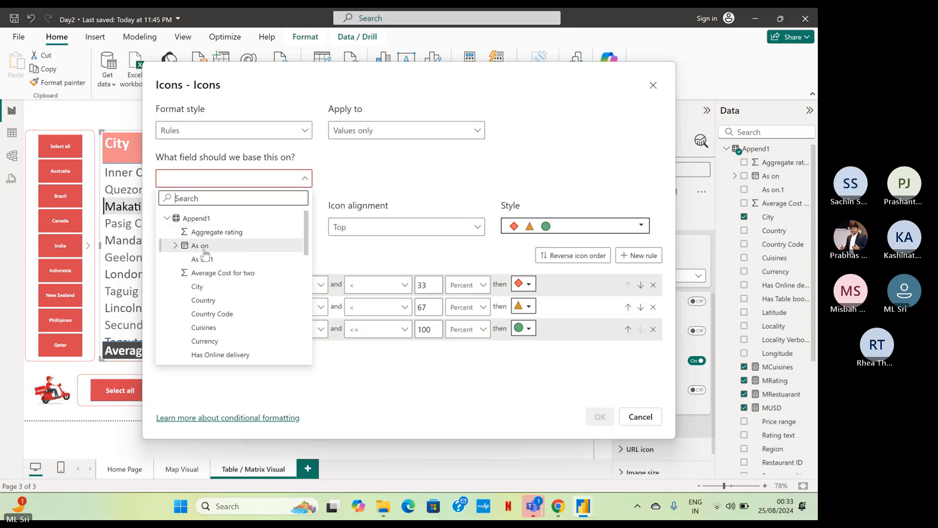
left_click(649, 421)
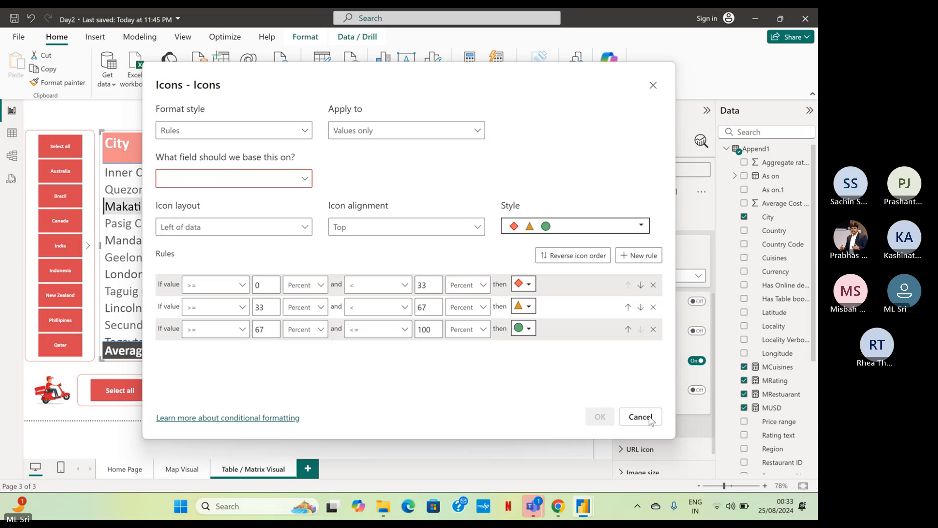
left_click(650, 421)
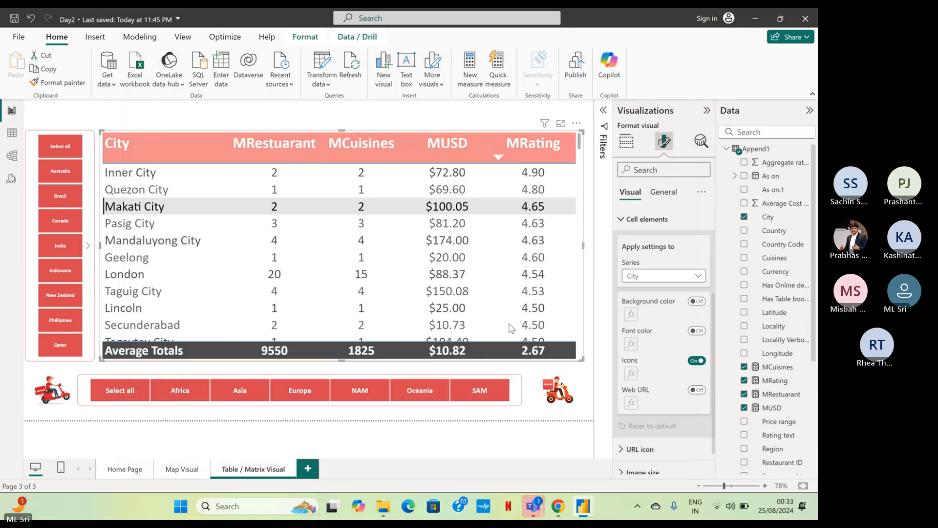
Open the conditional icon rules for the City series and base them on the MRating measure from Append1.
left_click(699, 361)
left_click(698, 360)
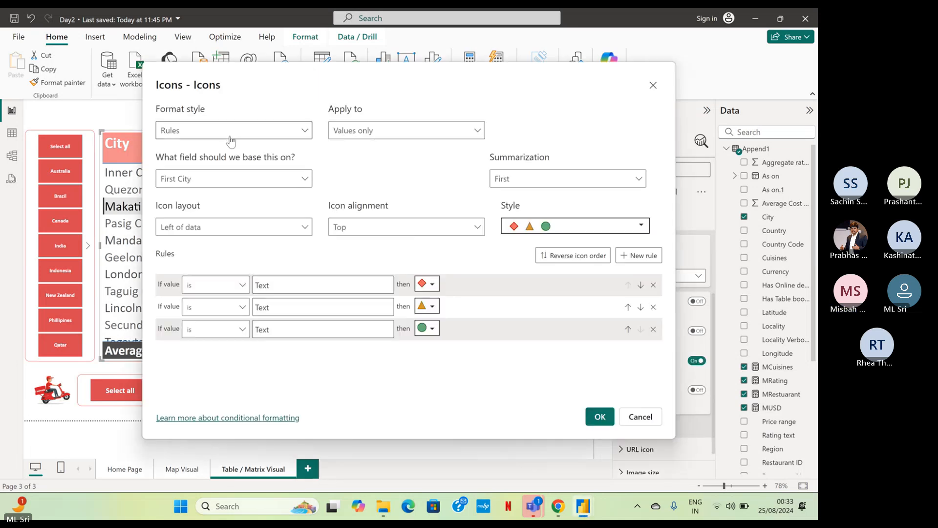
left_click(220, 176)
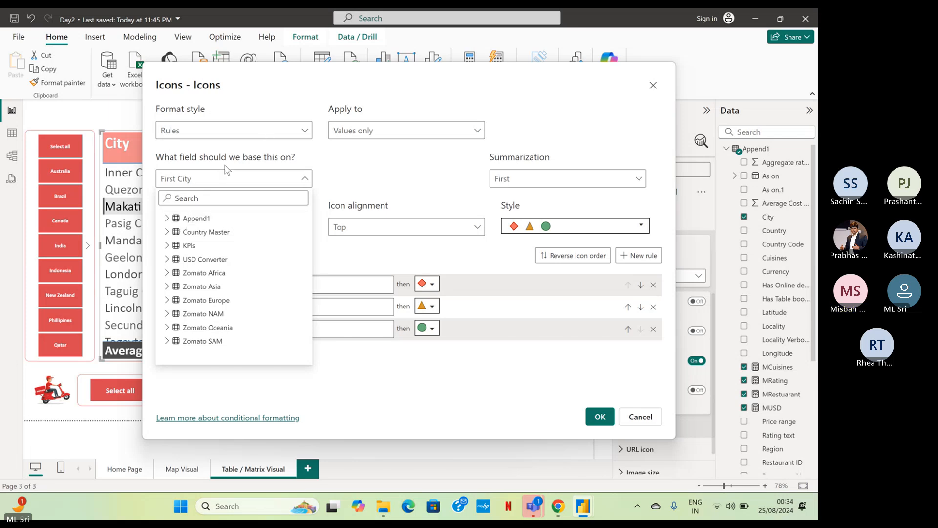
left_click(168, 218)
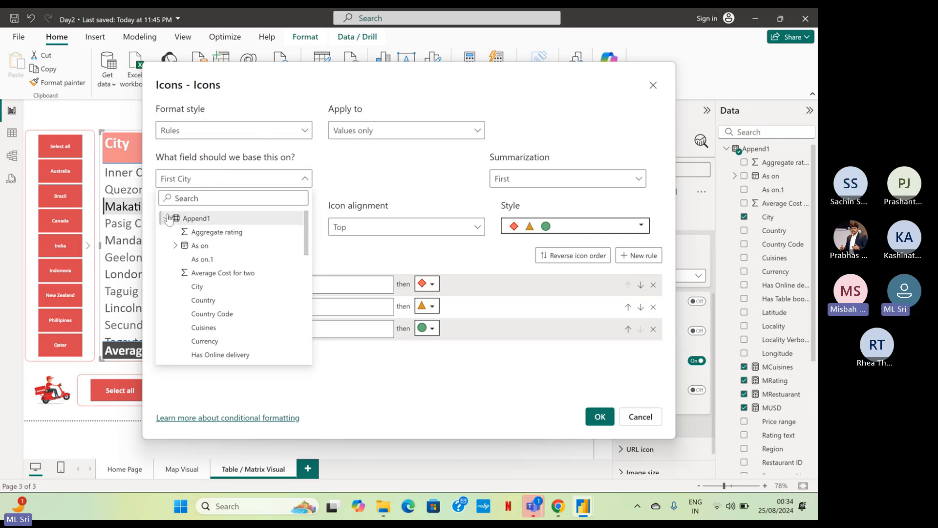
left_click(214, 233)
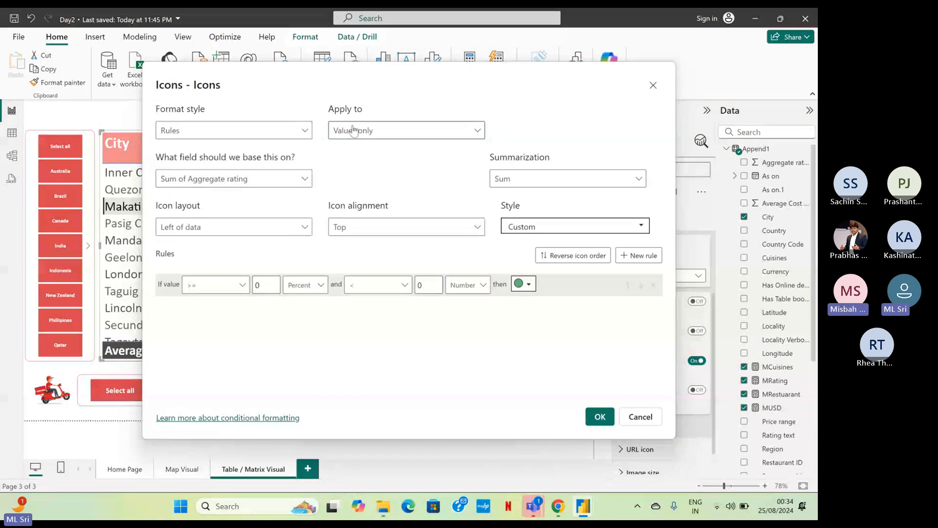
left_click(246, 179)
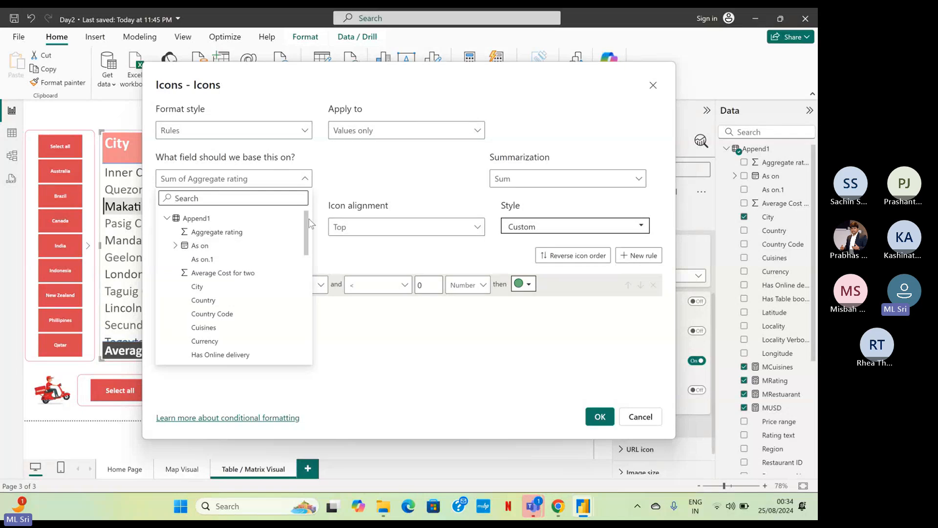
scroll(308, 264, "down", 3)
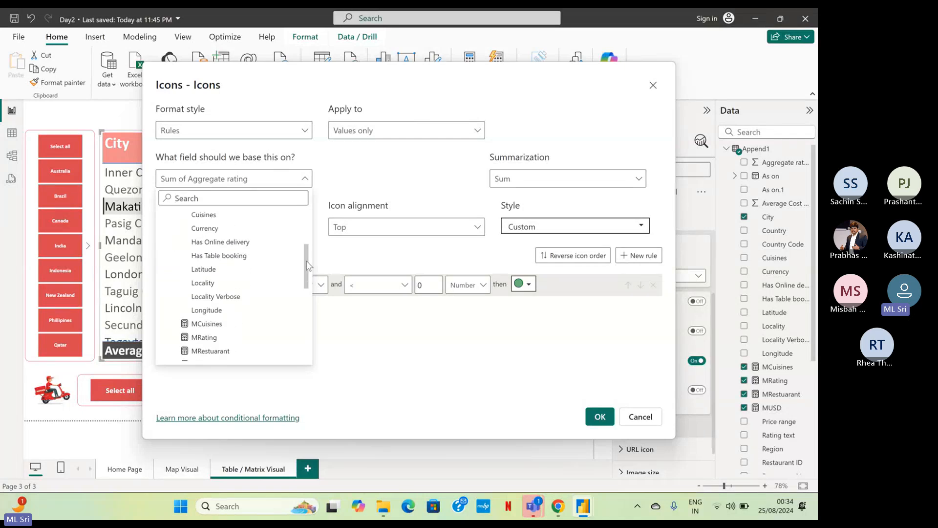
left_click(223, 337)
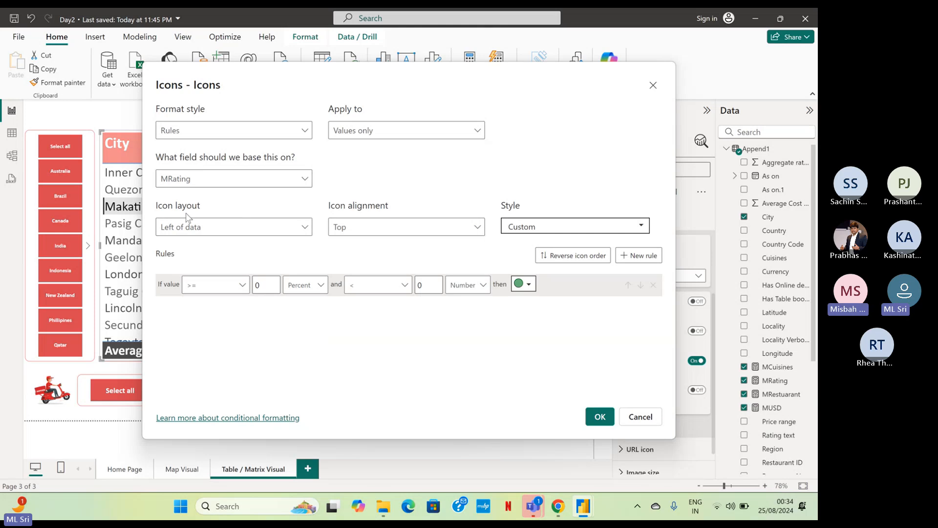
Set the icon layout to Right of data and the icon alignment to Middle.
left_click(226, 237)
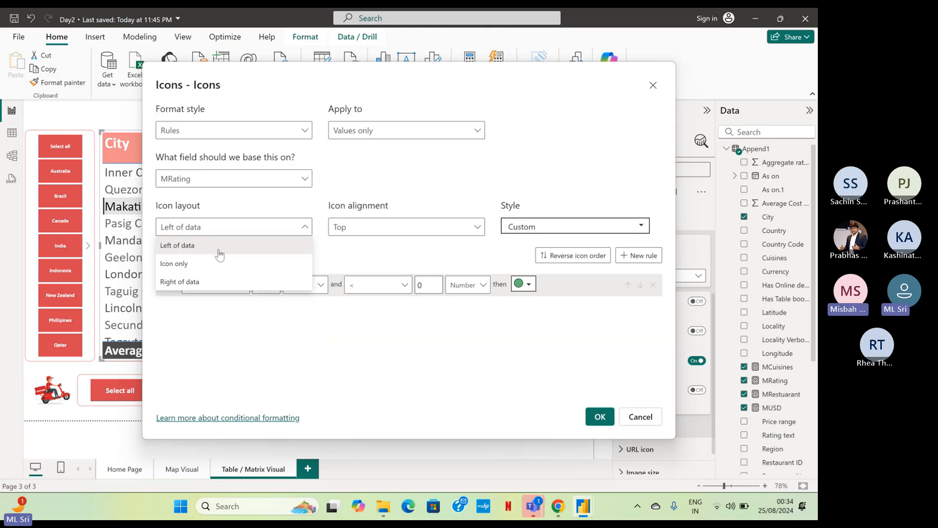
left_click(214, 279)
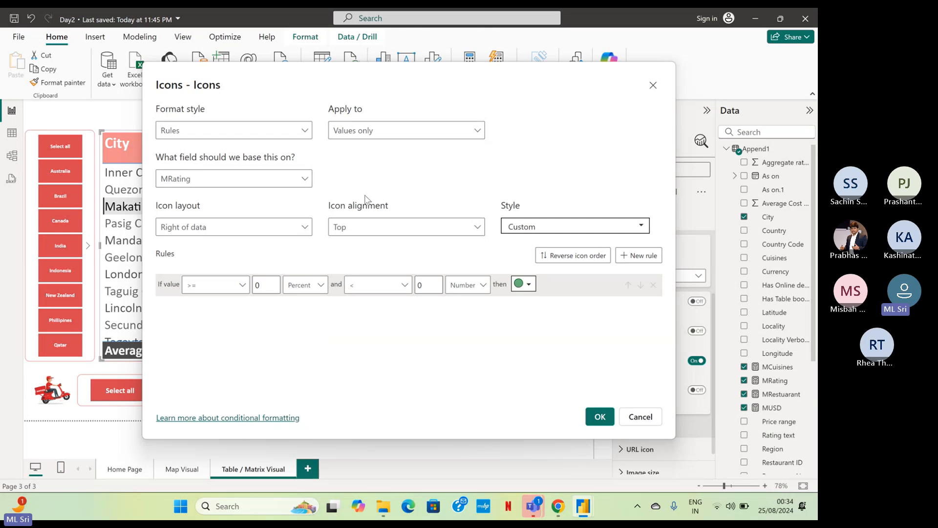
left_click(369, 226)
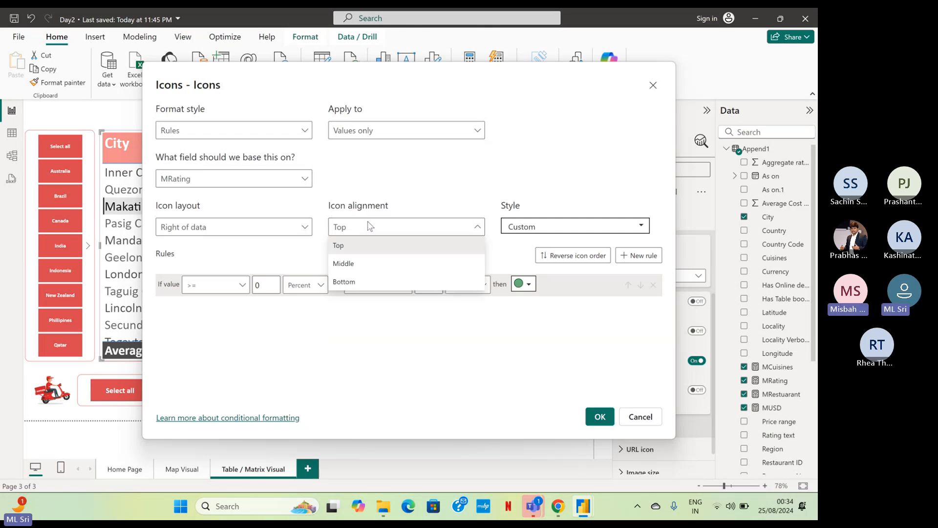
left_click(359, 265)
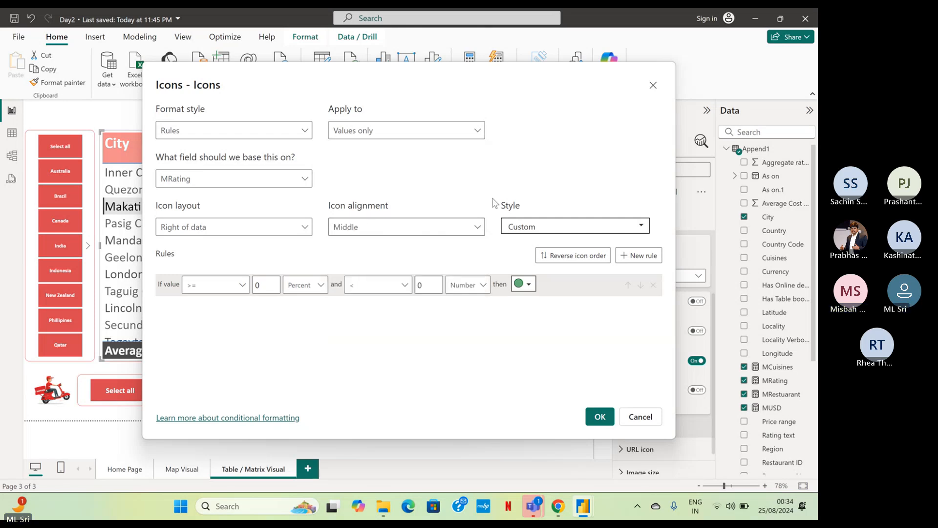
Choose the three-star icon style with empty, half-filled and full stars.
left_click(521, 230)
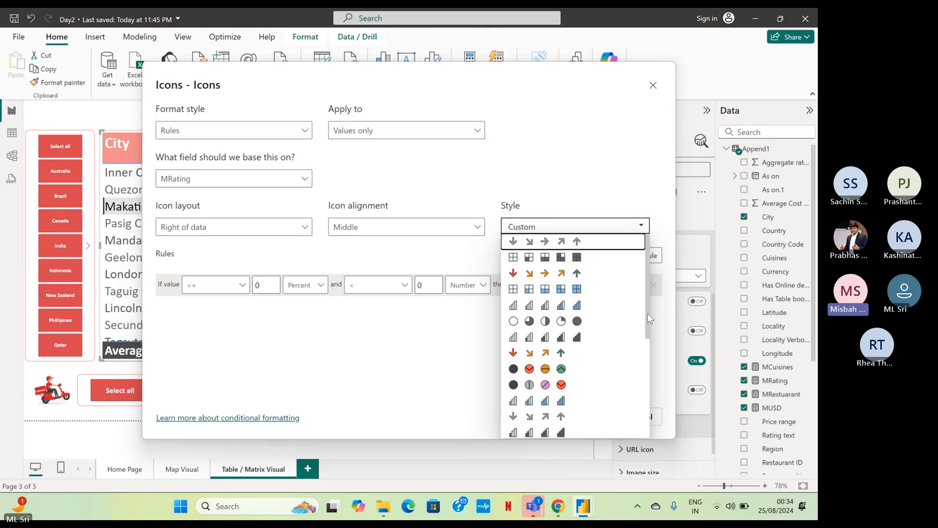
scroll(644, 356, "down", 5)
left_click(546, 320)
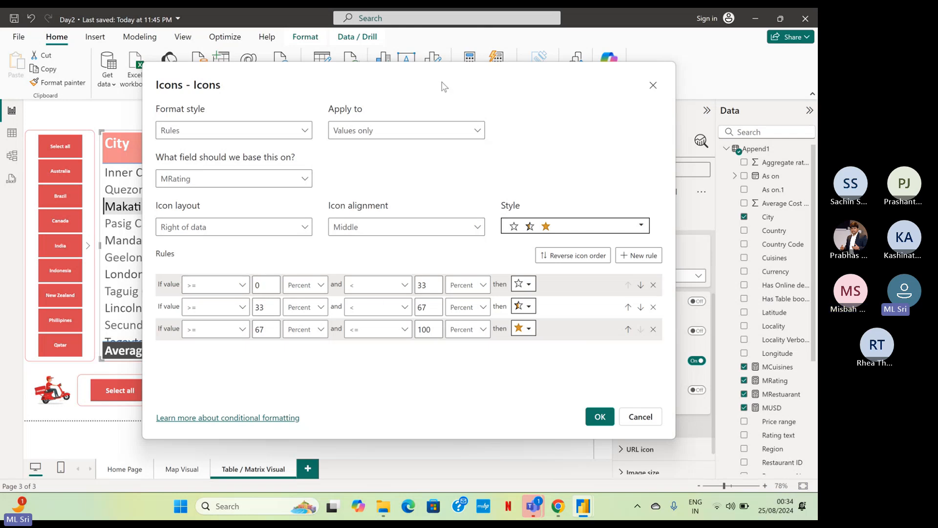
Set the empty-star rule to values >= Min and <= 3, with both limits as Number.
left_click_drag(441, 82, 481, 97)
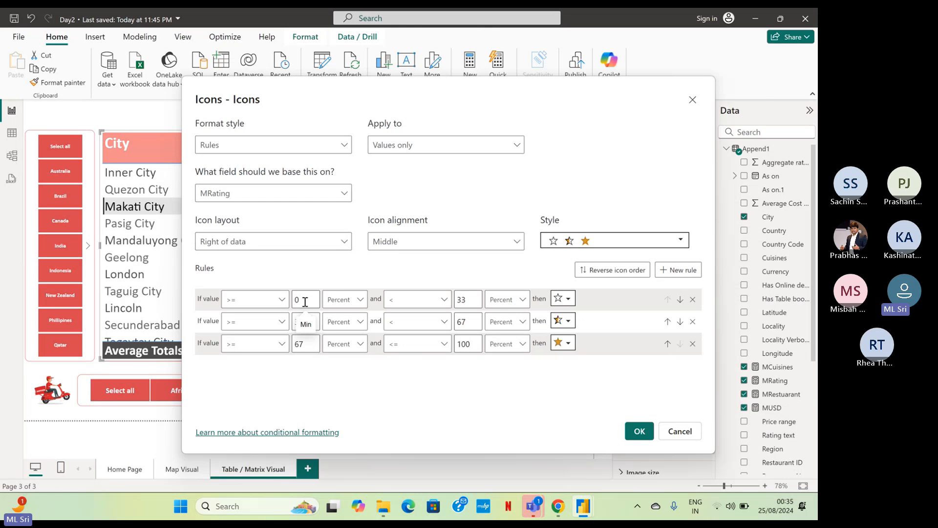
left_click(282, 300)
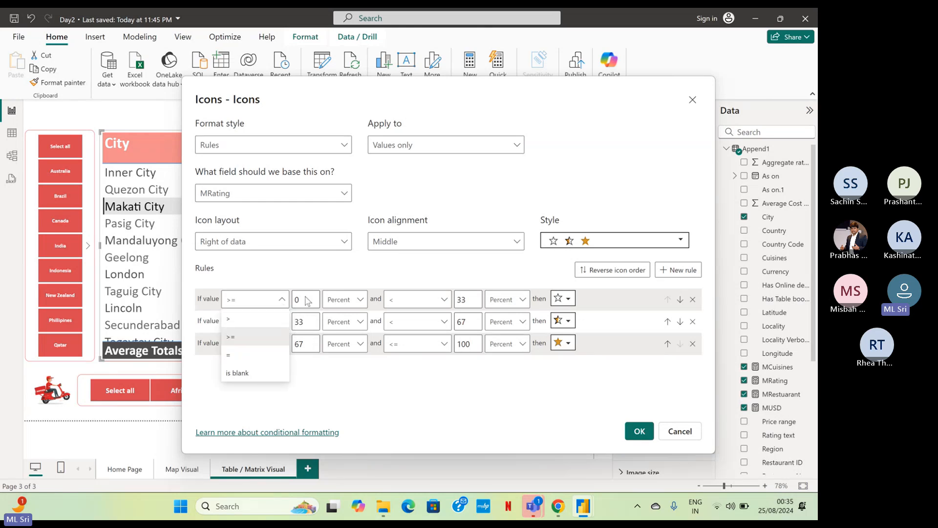
left_click(307, 298)
key("BackSpace")
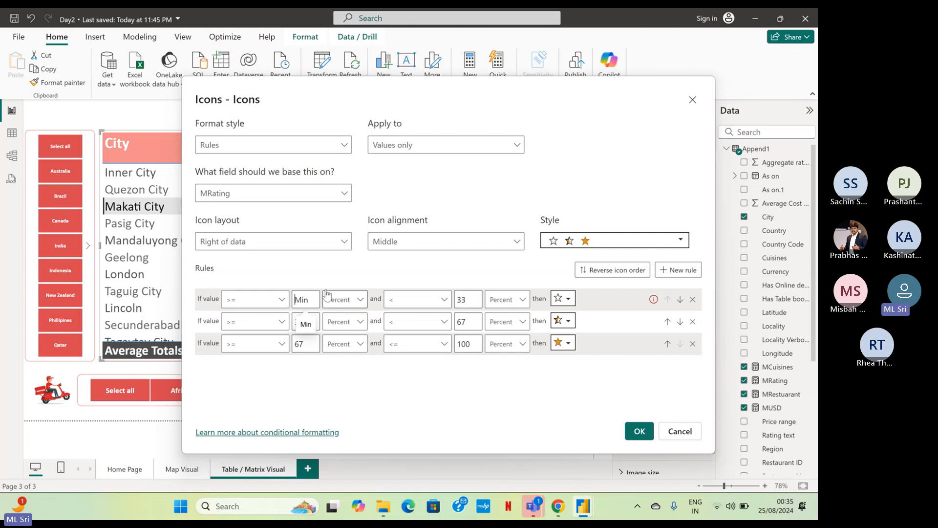
left_click(360, 303)
left_click(353, 320)
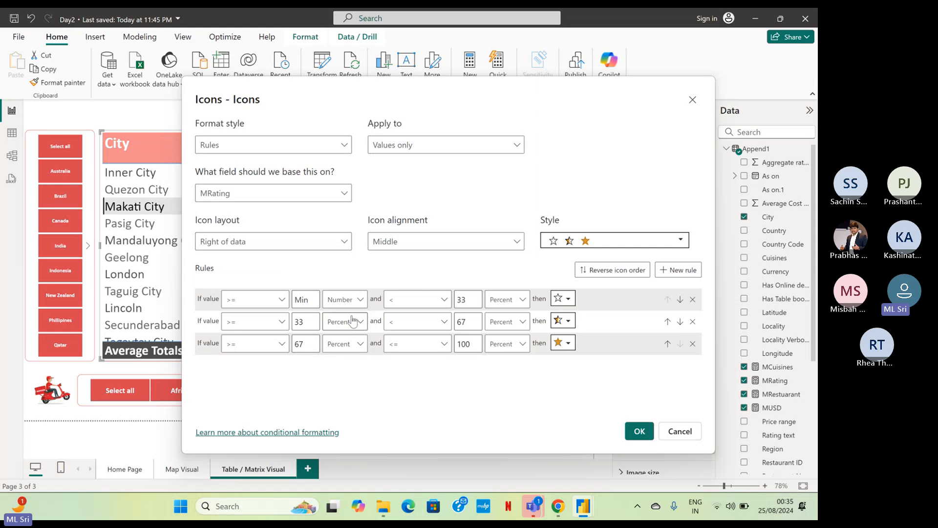
double_click(467, 299)
type("3")
left_click(526, 304)
left_click(519, 324)
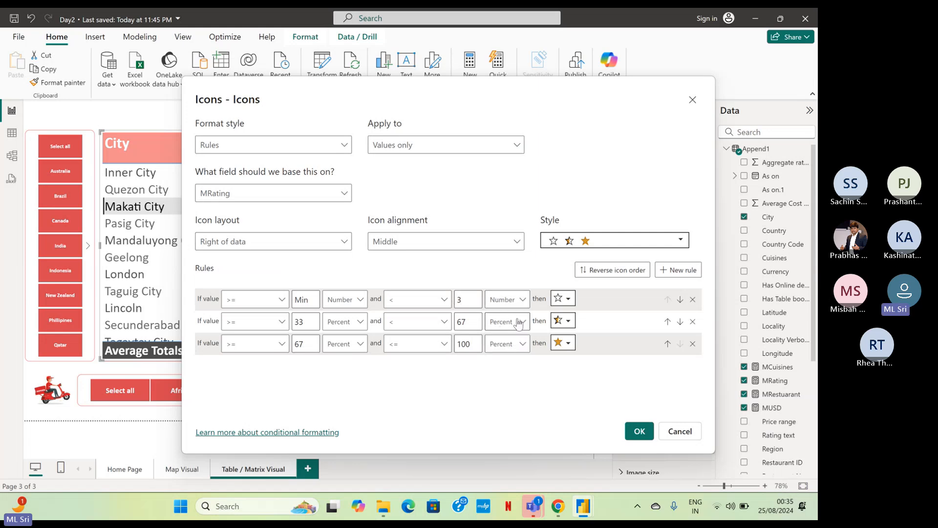
left_click(444, 299)
left_click(428, 338)
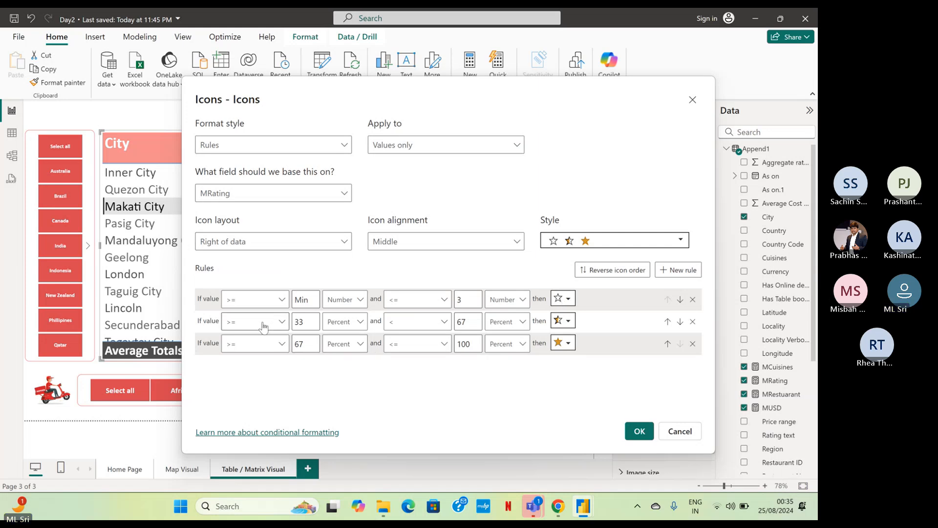
Set the half-star rule to values > 3 and <= 4.5, with both limits as Number.
left_click(281, 323)
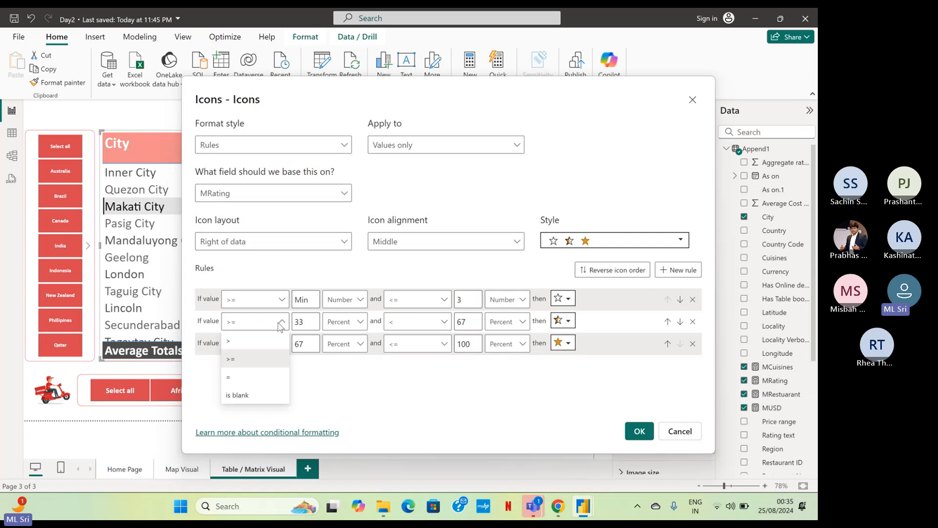
left_click(264, 341)
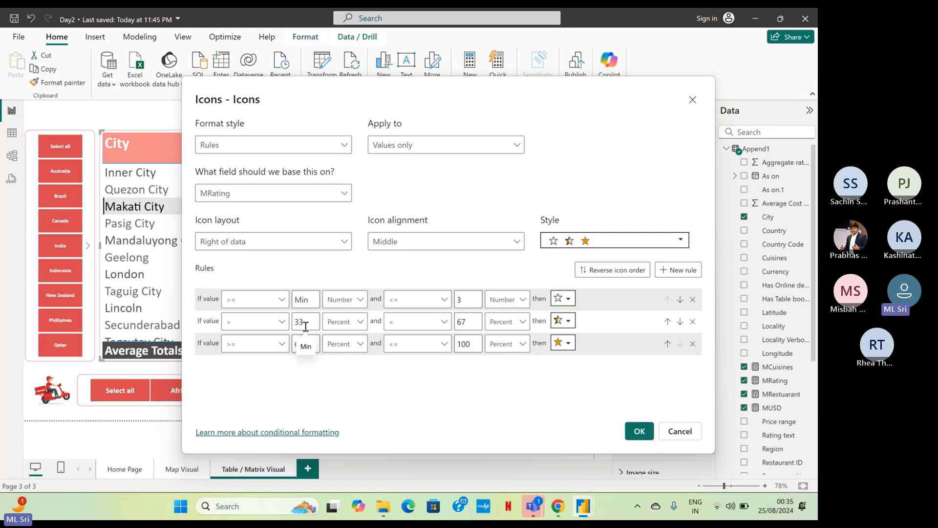
key("Tab")
type("3")
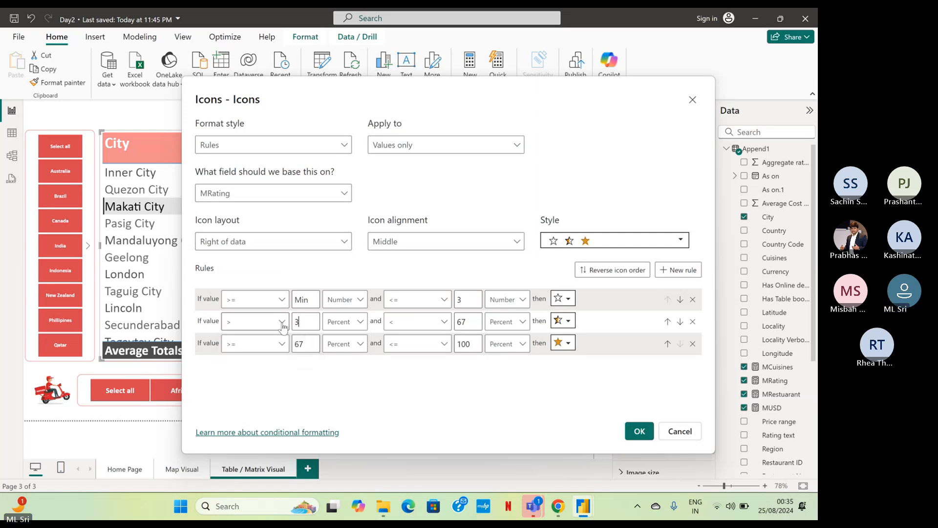
left_click(333, 324)
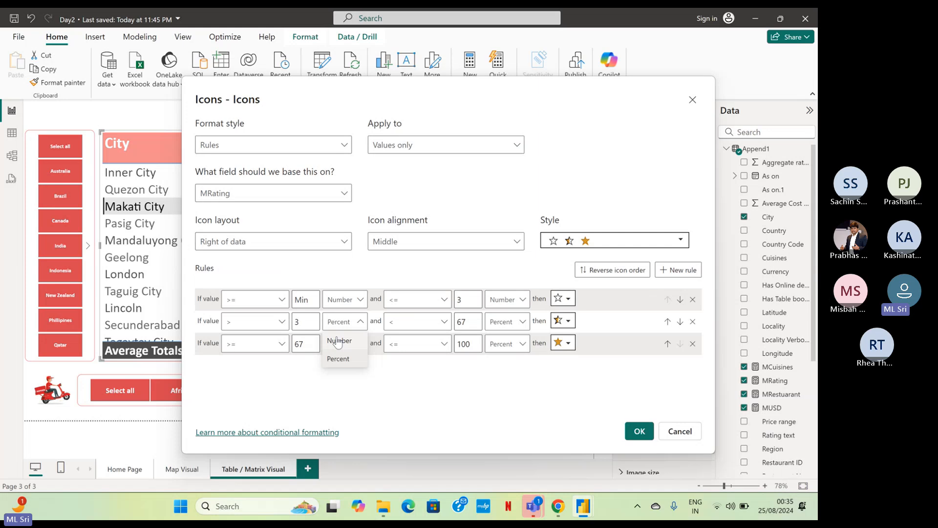
left_click(339, 340)
left_click(413, 321)
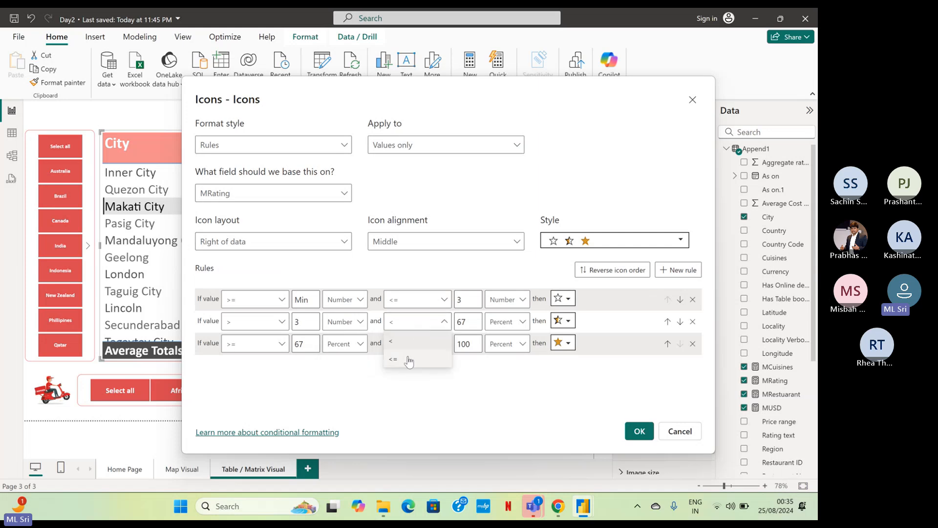
left_click(409, 361)
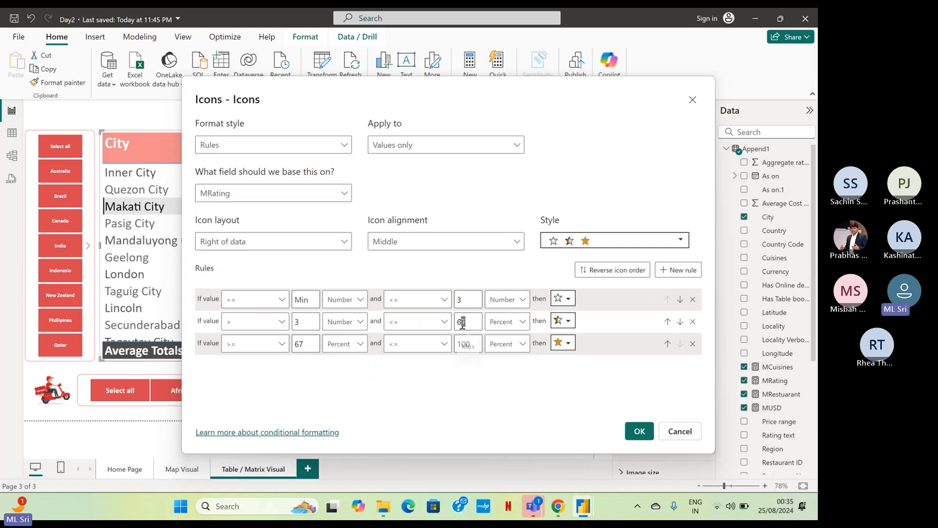
double_click(463, 323)
type("4")
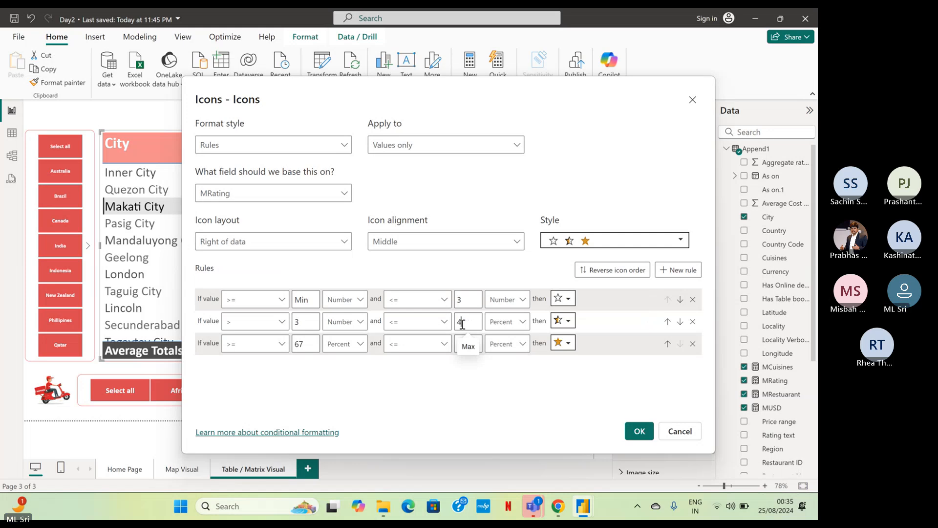
left_click(507, 321)
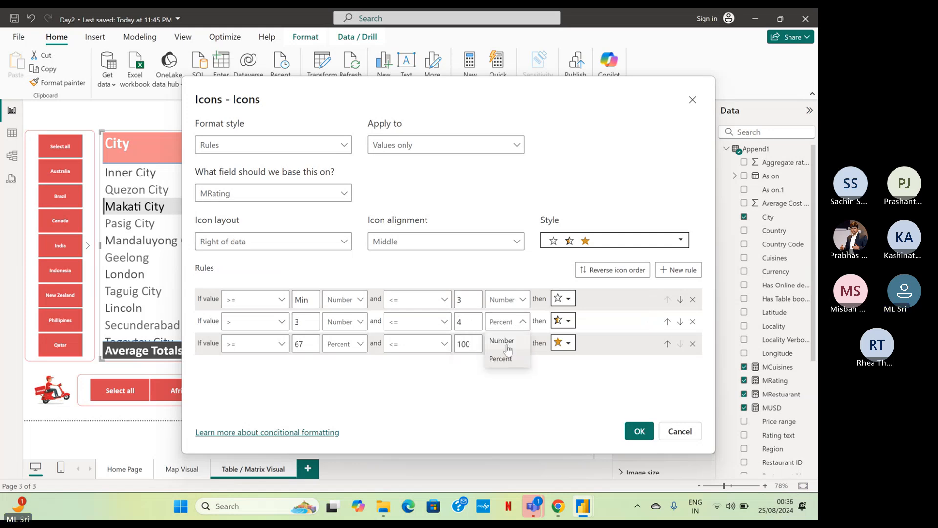
left_click(508, 346)
left_click(473, 322)
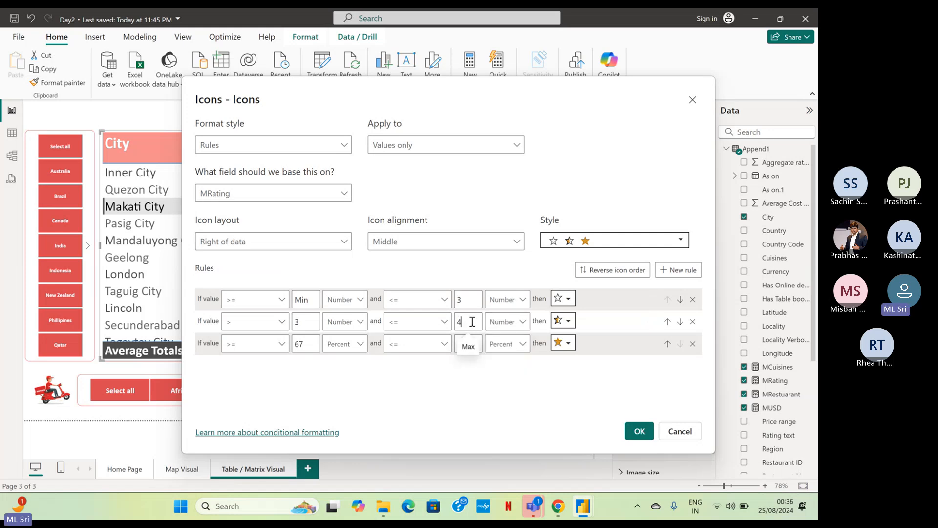
type(".5")
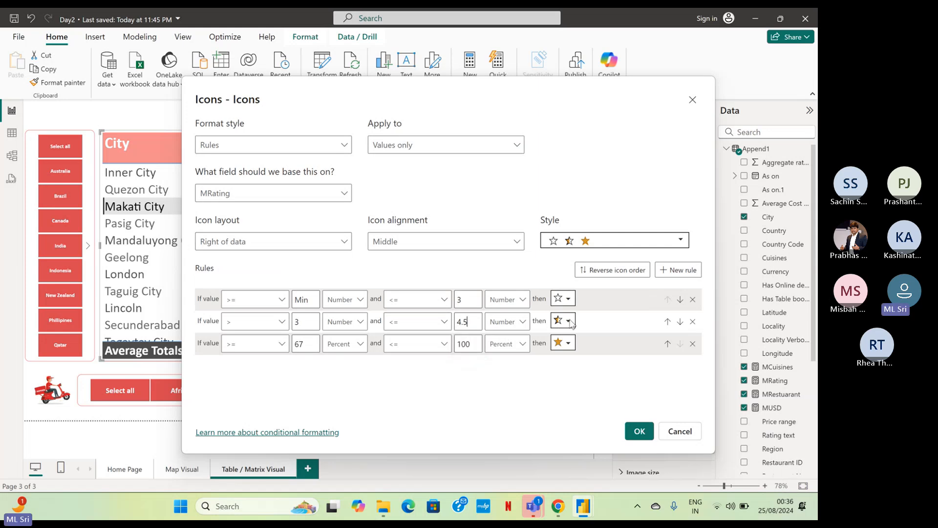
Set the full-star rule to values > 4.5 and <= Max, with both limits as Number.
left_click(281, 346)
left_click(270, 364)
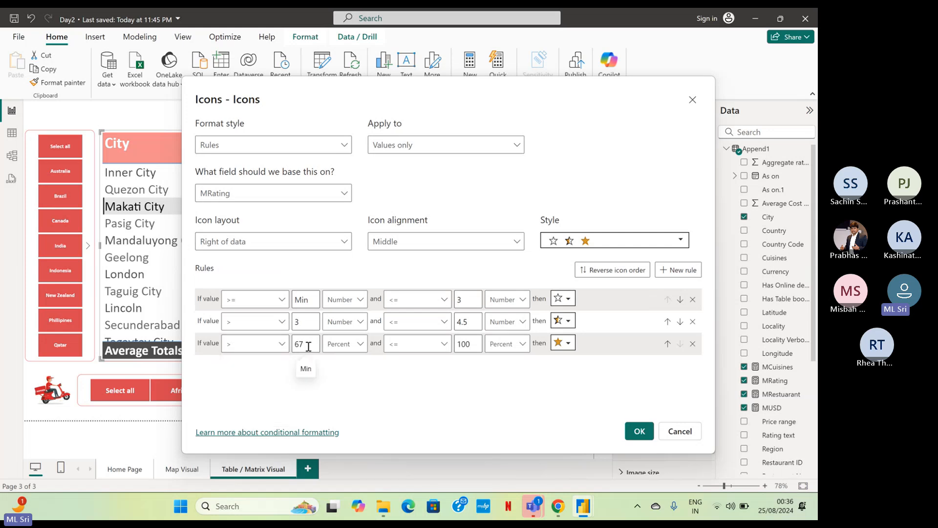
double_click(300, 344)
type("4.5")
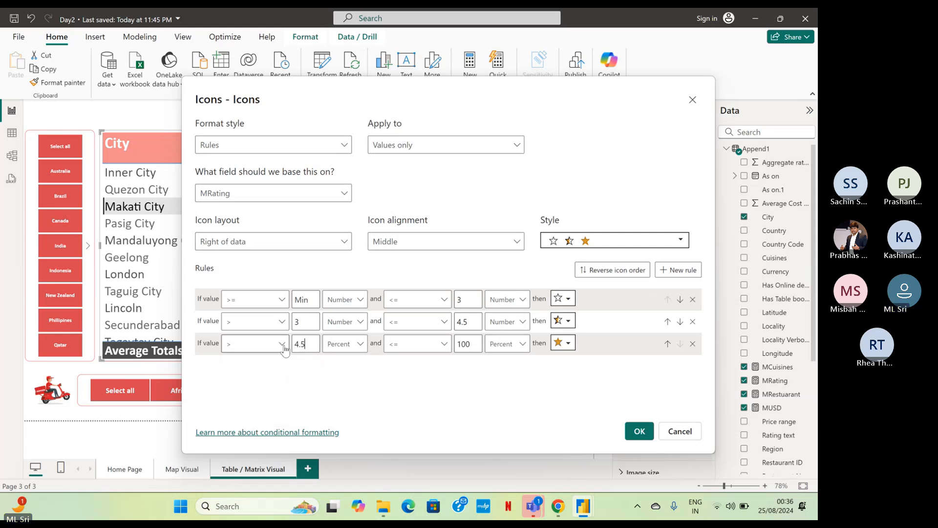
left_click(344, 345)
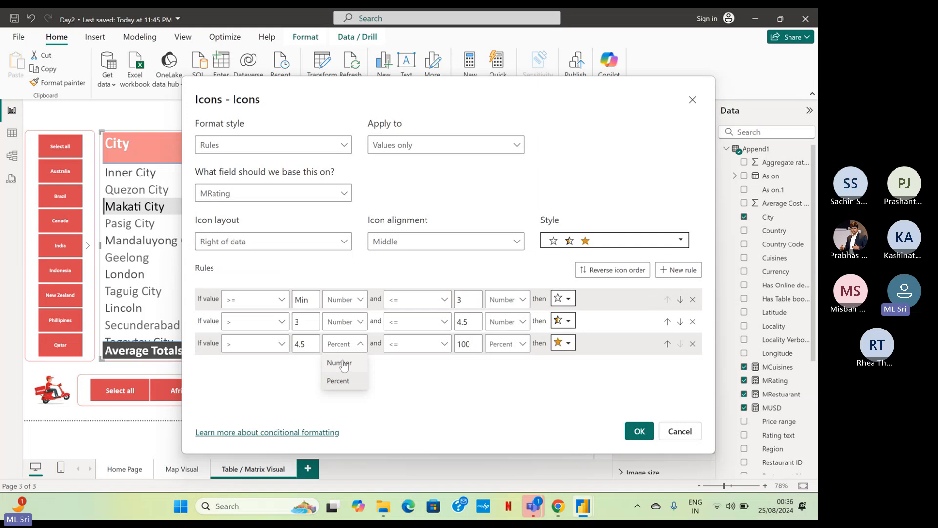
left_click(343, 362)
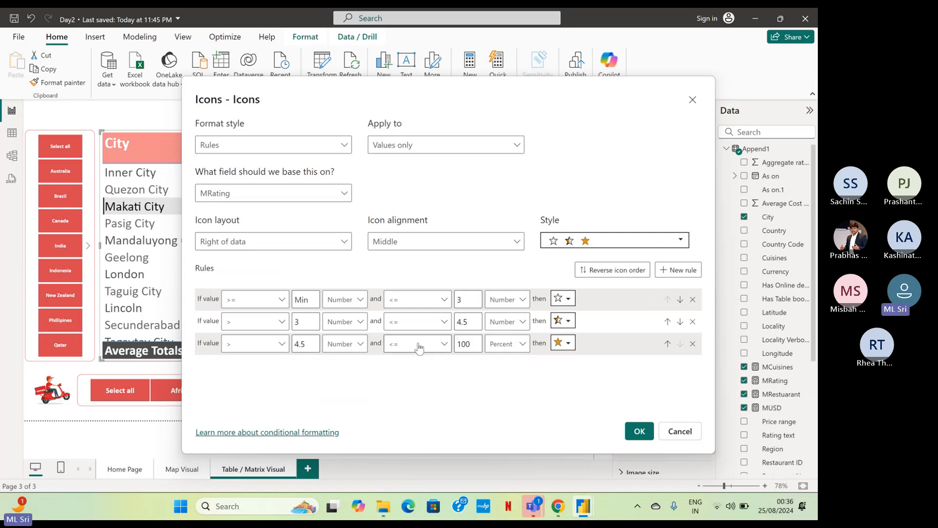
key("BackSpace")
key("BackSpace")
key("BackSpace")
left_click(502, 352)
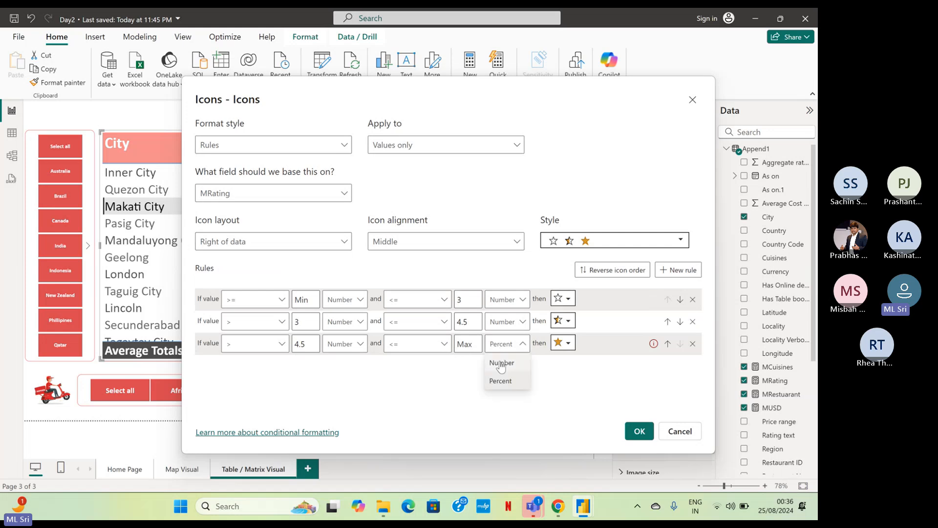
left_click(498, 362)
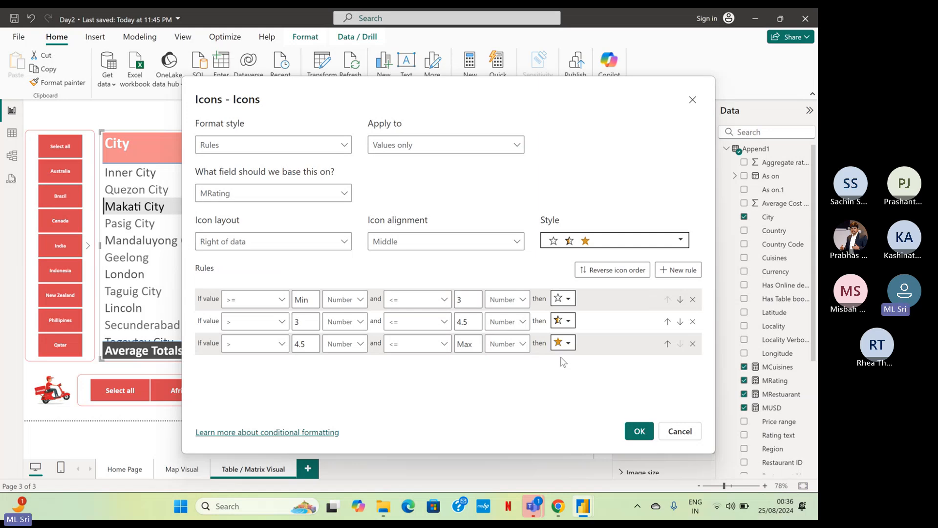
Capture a screenshot of the Icons rules dialog and send it in the Teams meeting chat.
key("super+shift+s")
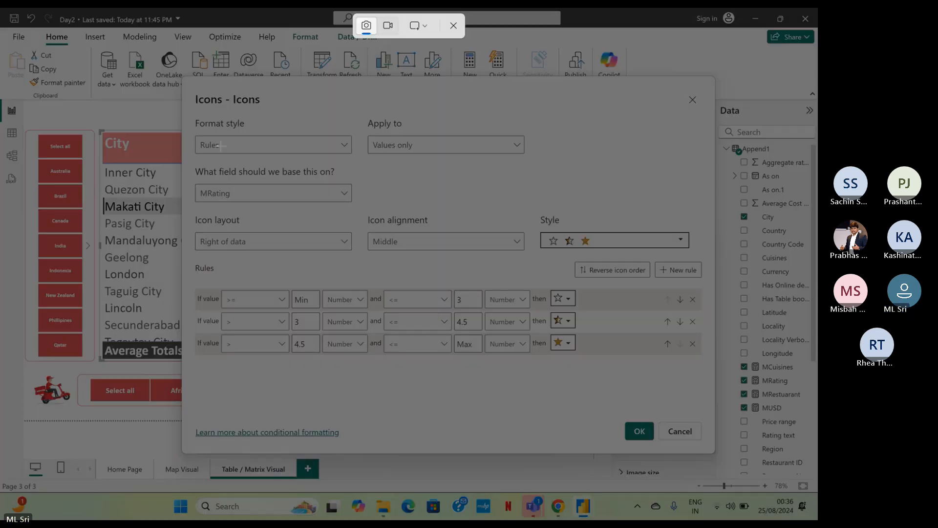
left_click_drag(184, 76, 711, 453)
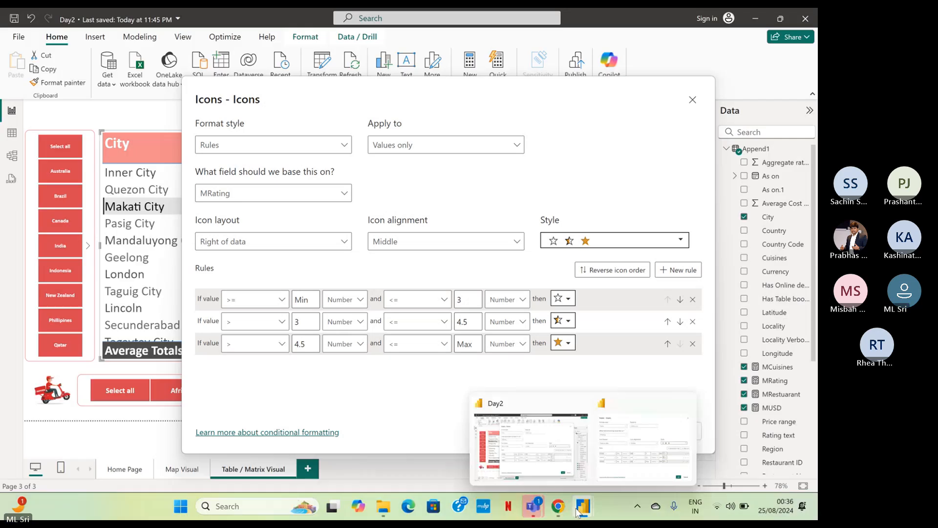
mouse_move(533, 506)
left_click(555, 468)
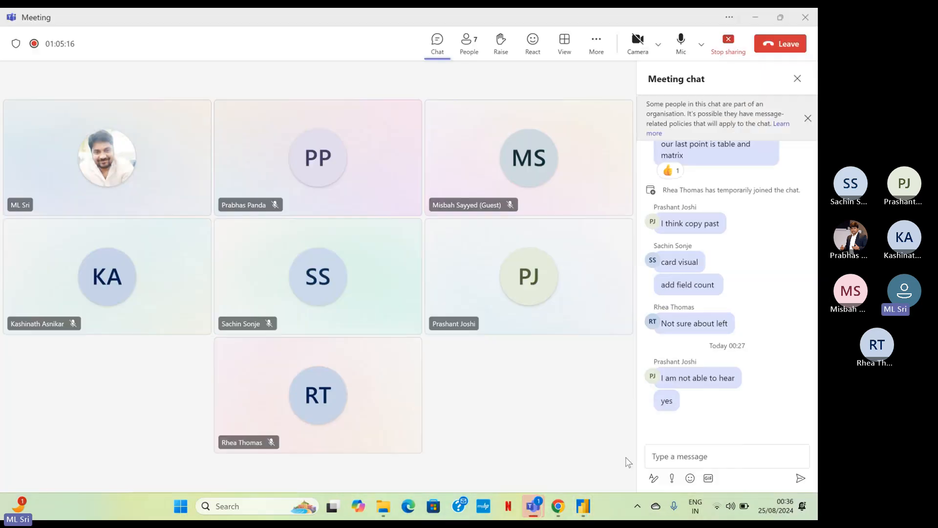
left_click(668, 460)
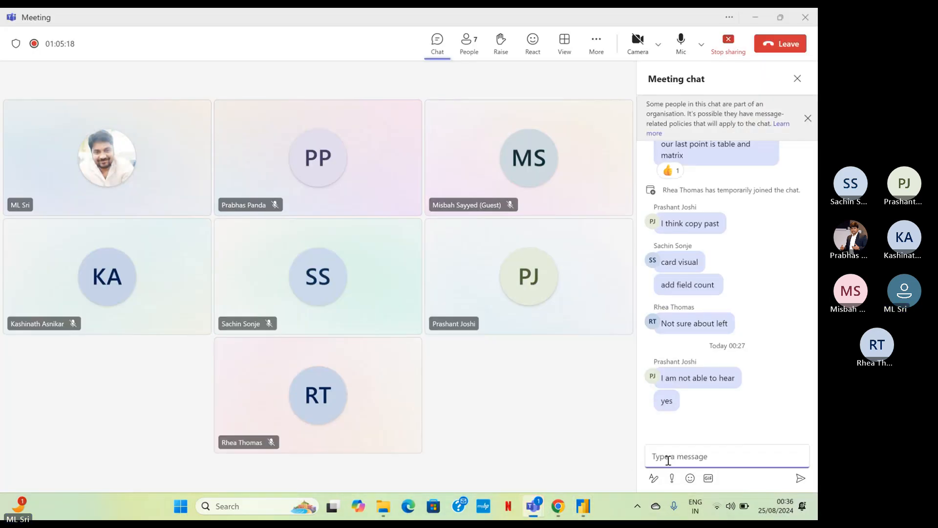
key("ctrl+v")
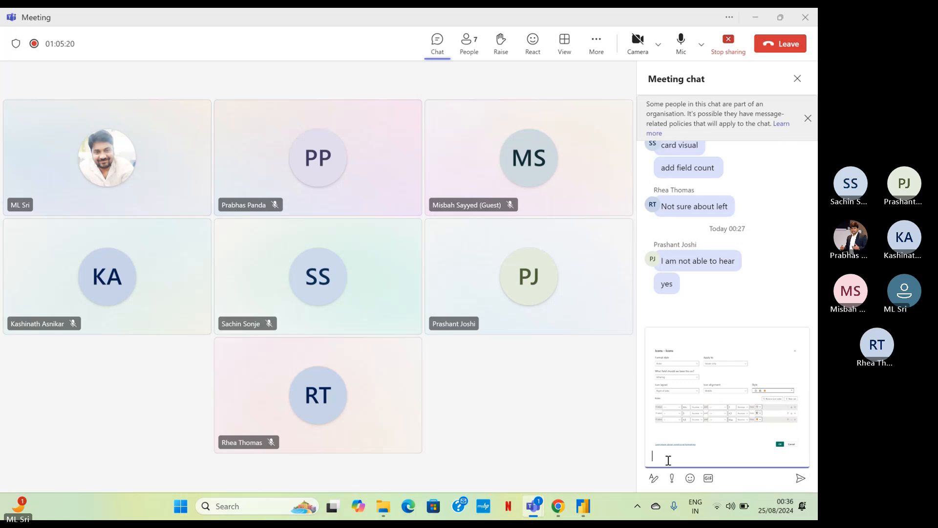
key("Return")
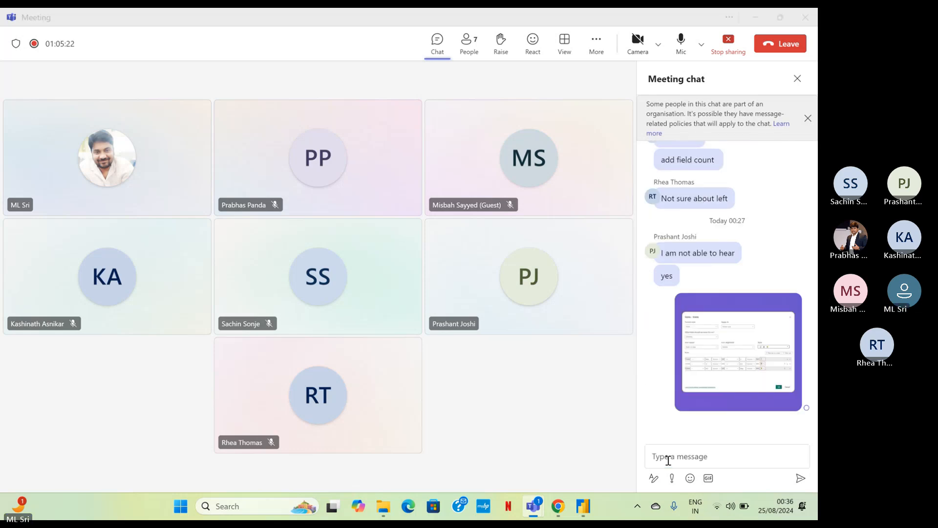
Switch back to Power BI, apply the star icon rules, and narrow the City column so all table columns fit.
key("alt+Tab")
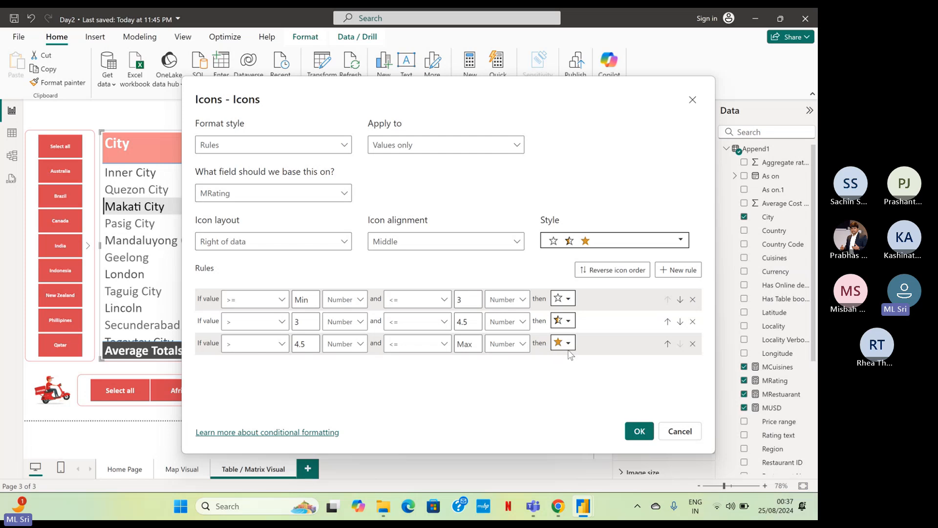
left_click(640, 432)
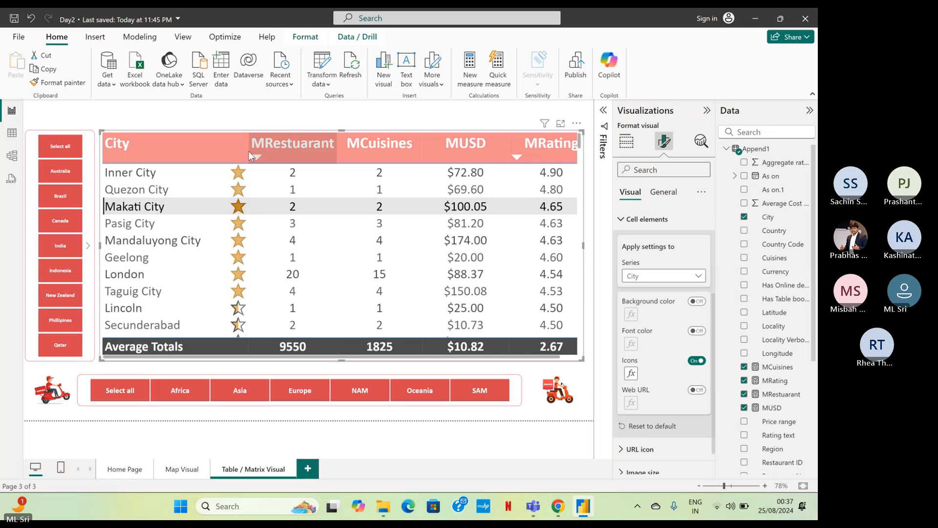
left_click_drag(247, 148, 231, 143)
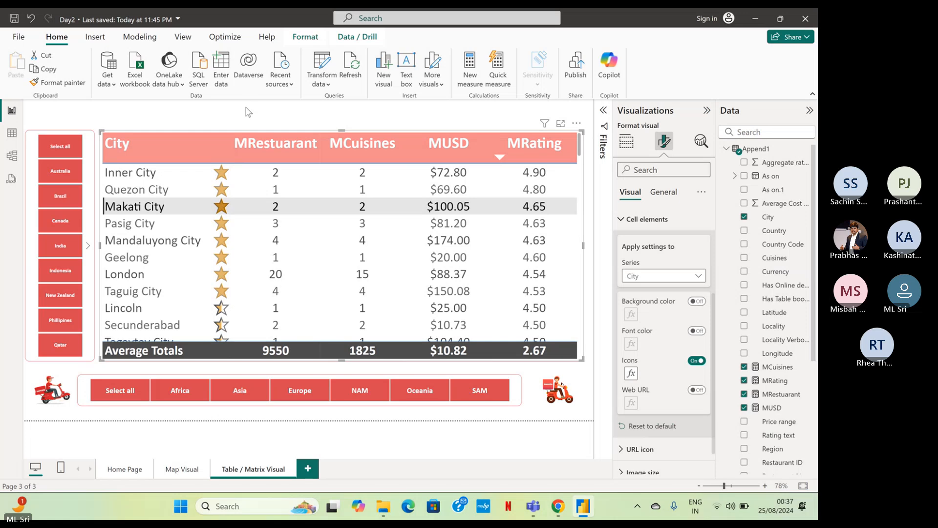
left_click(246, 112)
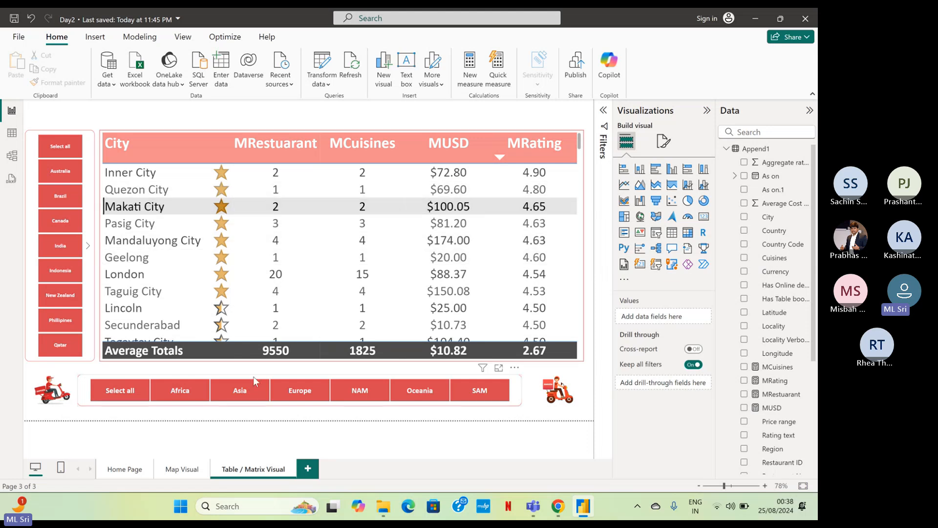
Check the star icons by filtering the table by region Africa and Asia, and within Asia by India, Indonesia and Phillipines in turn.
left_click(202, 389)
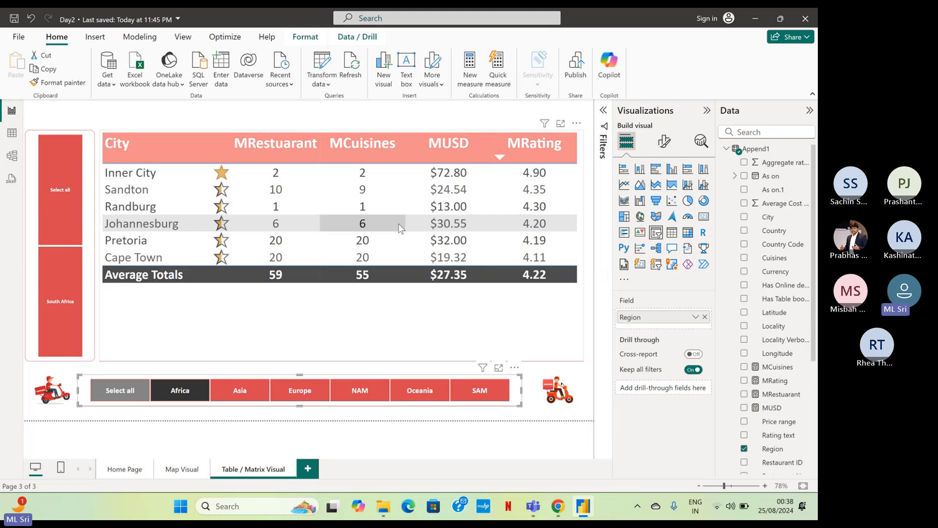
left_click(240, 397)
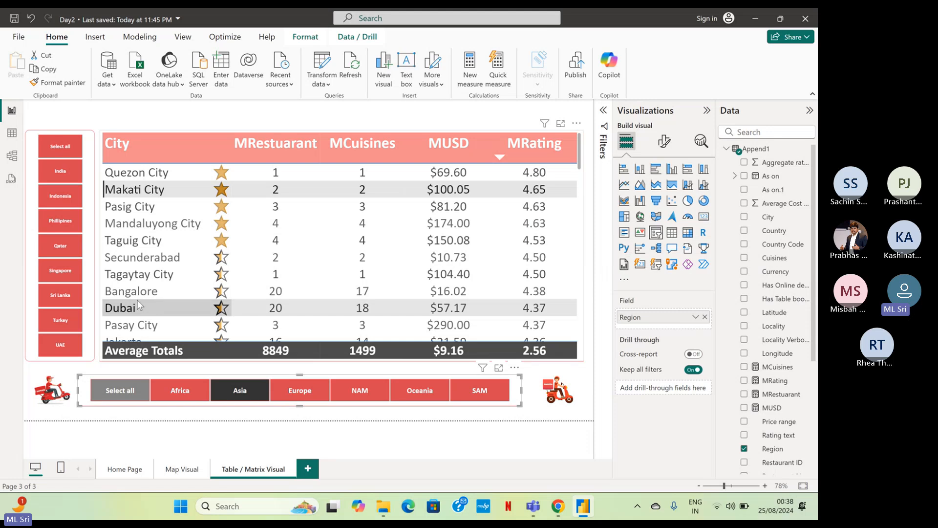
left_click(70, 183)
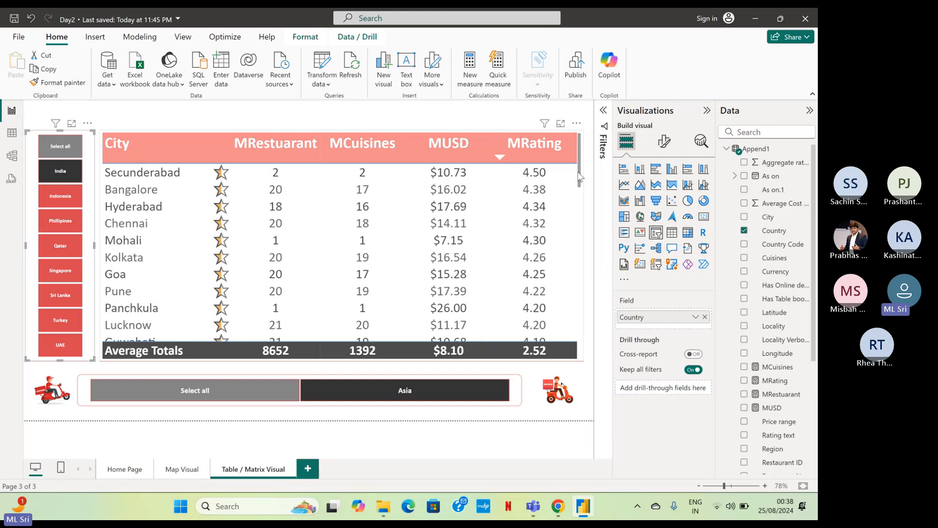
mouse_move(580, 178)
left_mouse_down()
mouse_move(566, 301)
mouse_move(574, 303)
mouse_move(575, 174)
left_mouse_up()
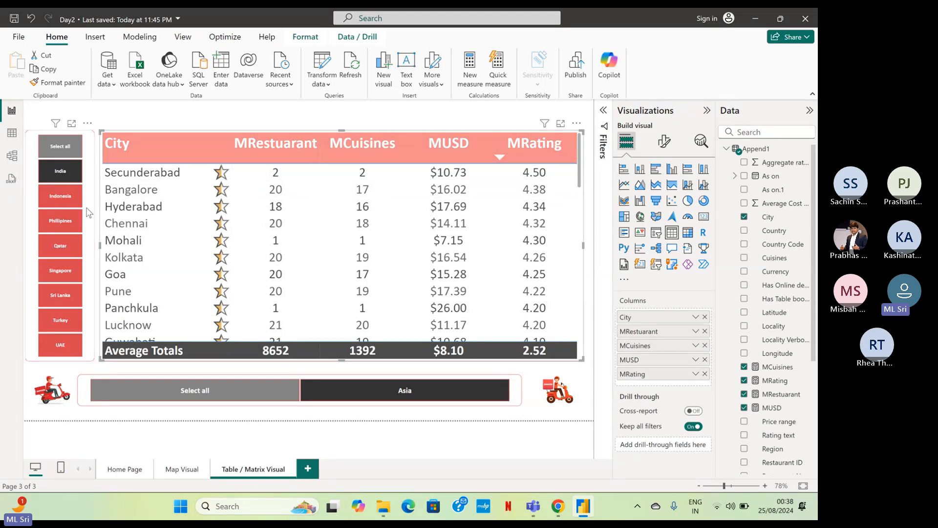
left_click(67, 209)
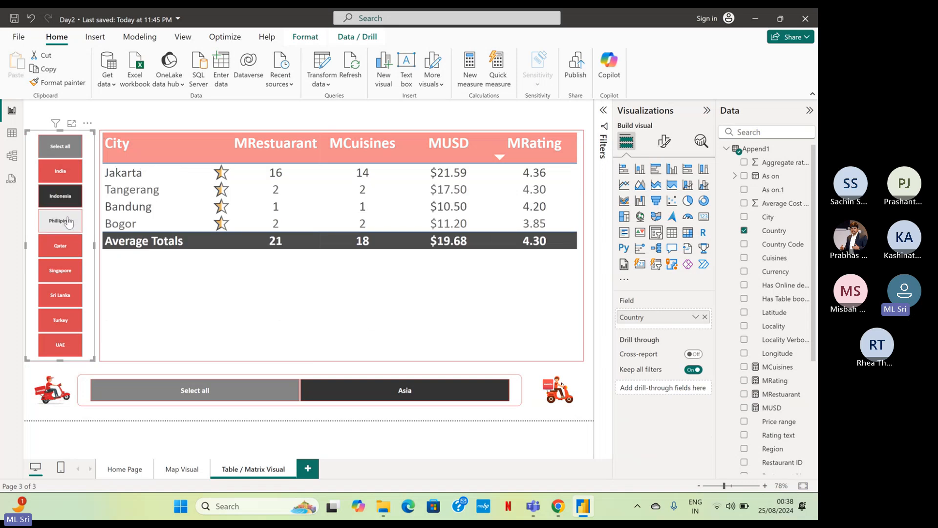
left_click(69, 221)
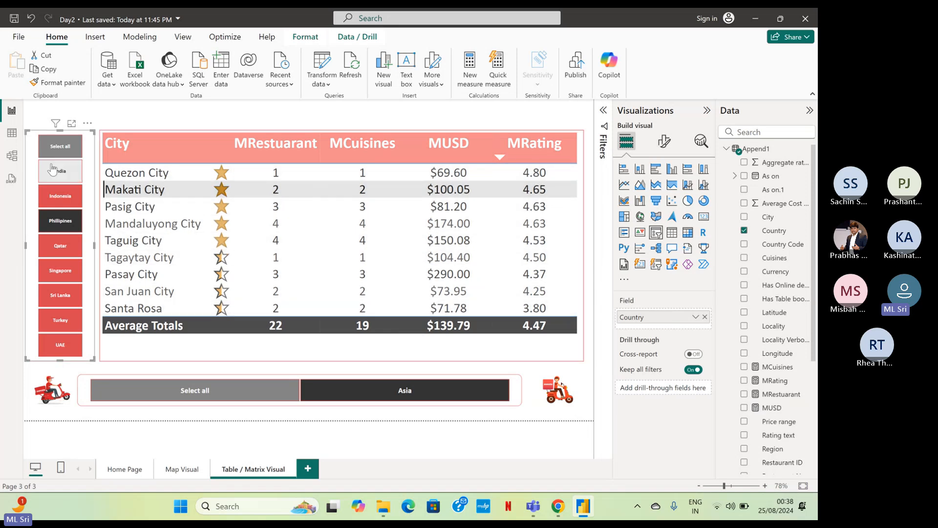
Clear all country and region slicer selections so the table covers every city, and deselect the slicer.
left_click(73, 154)
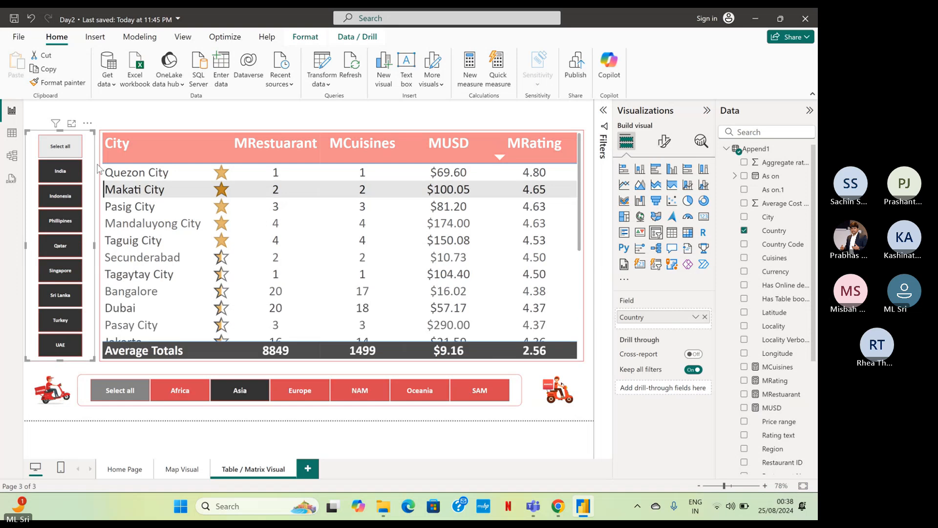
left_click(129, 394)
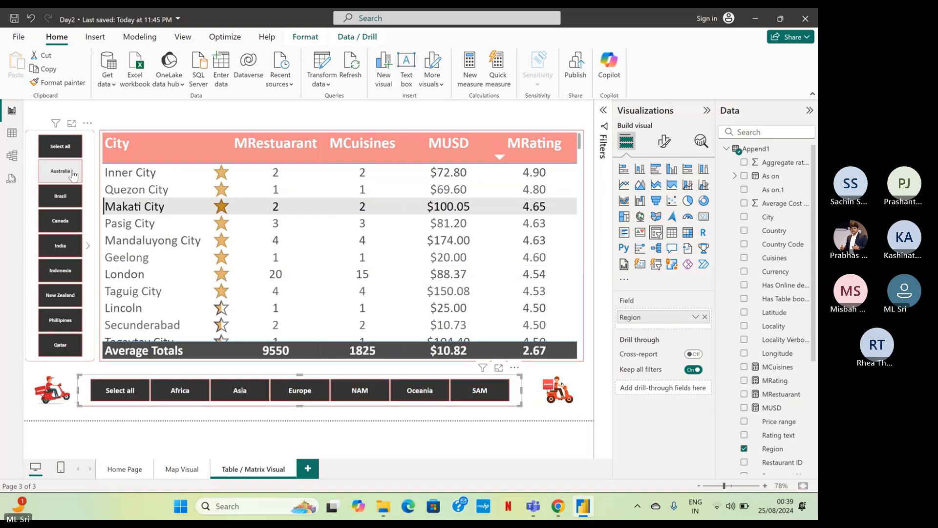
left_click(64, 153)
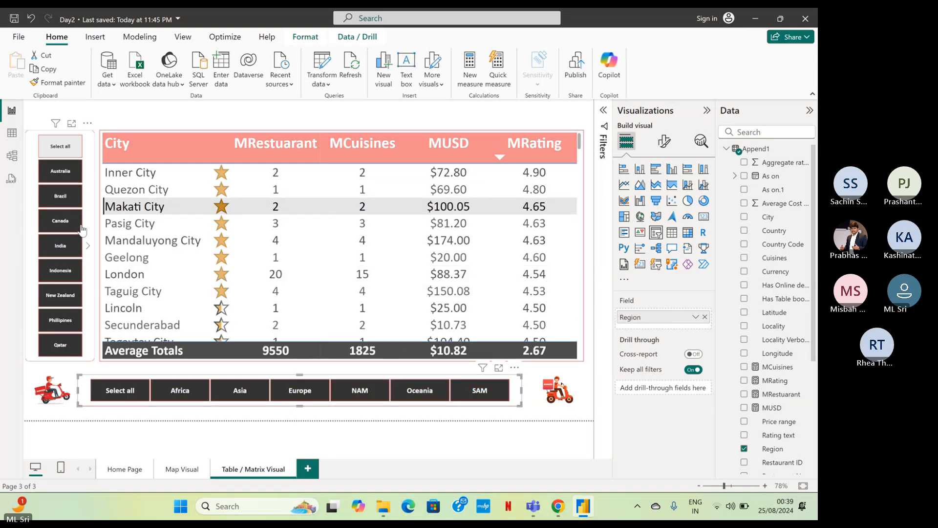
left_click(122, 392)
left_click(409, 418)
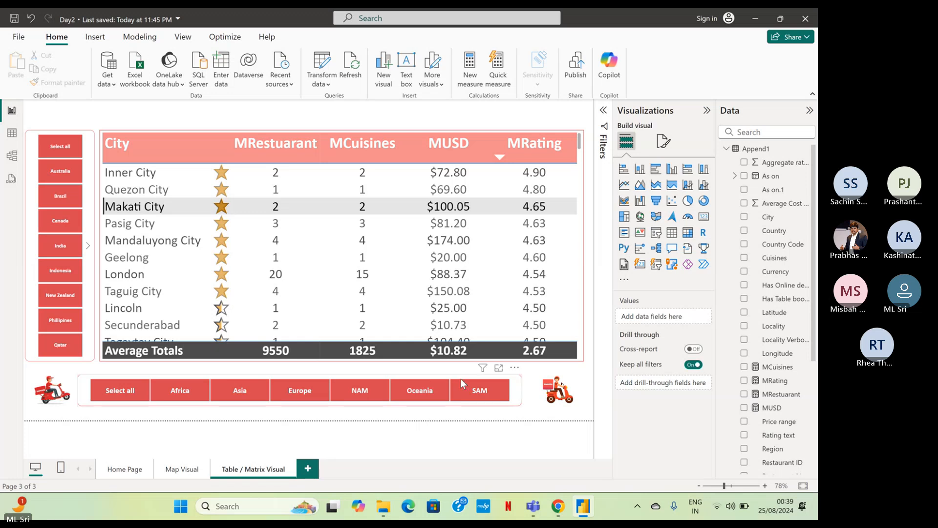
Open the visual formatting options for the city table.
left_click(576, 291)
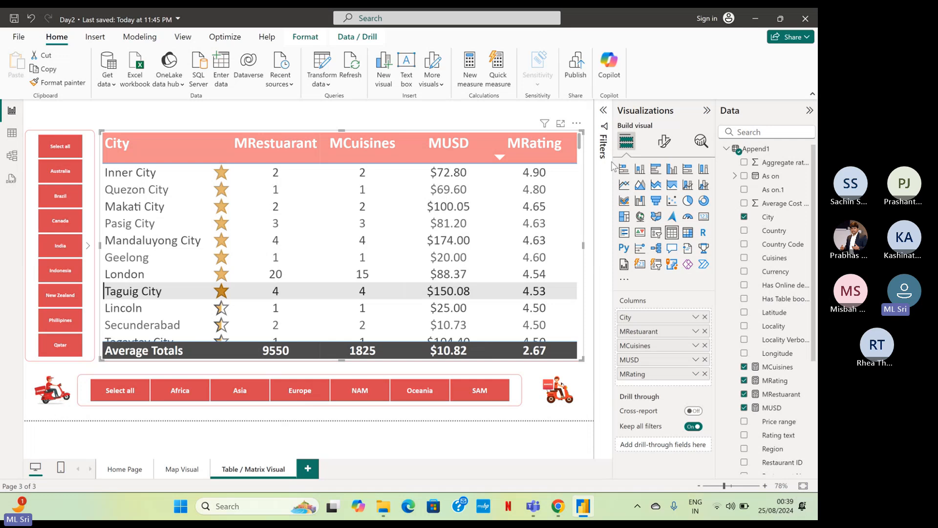
left_click(668, 142)
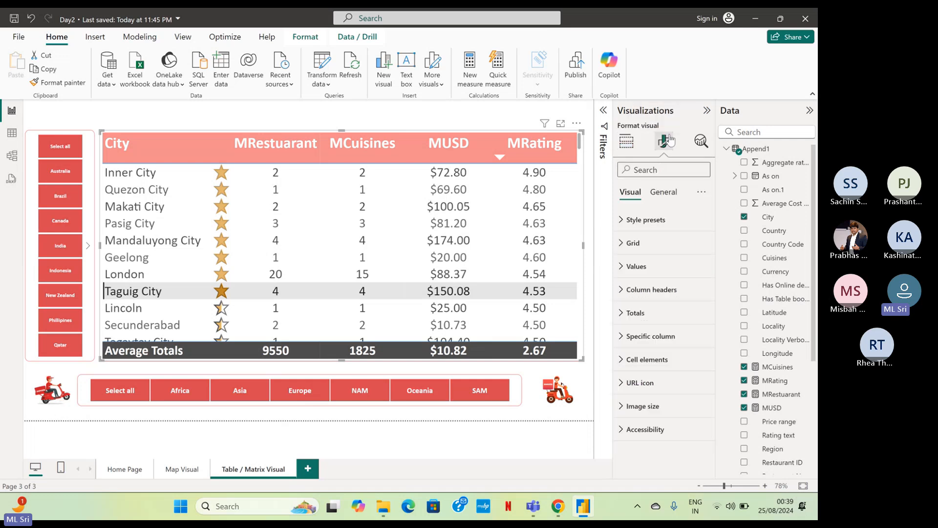
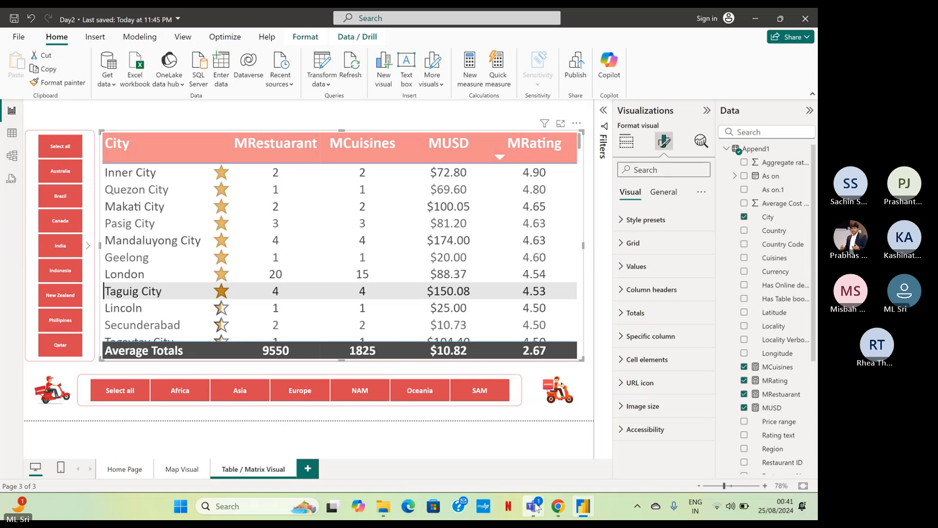
Switch to the Teams meeting window, check its chat for new messages, and return to Power BI.
mouse_move(534, 506)
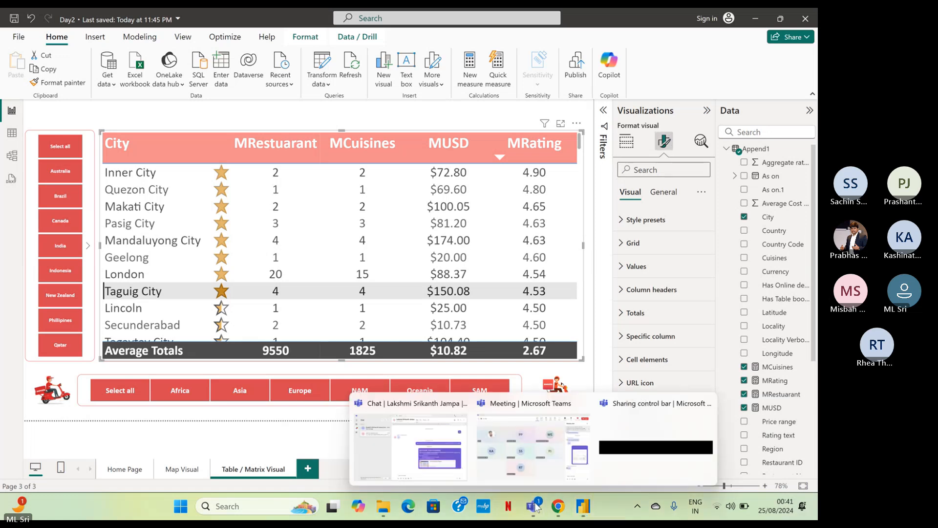
left_click(552, 463)
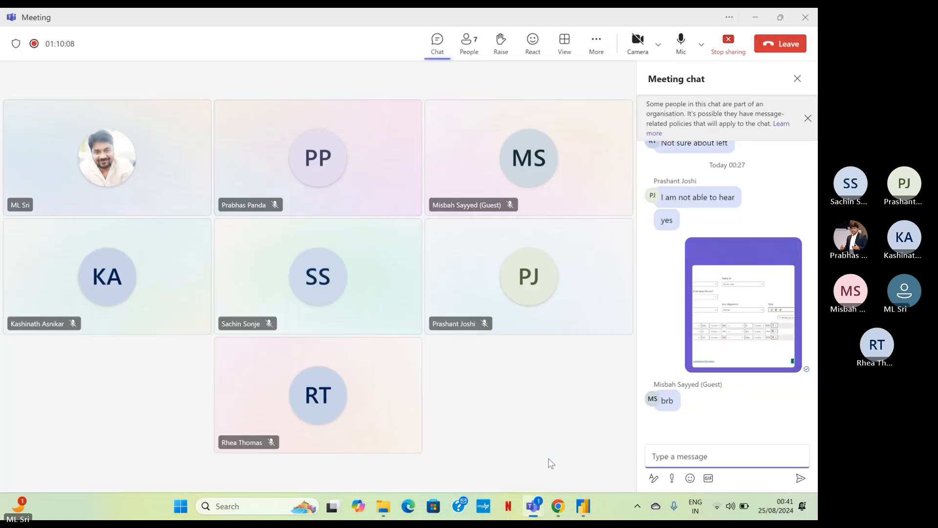
left_click(754, 10)
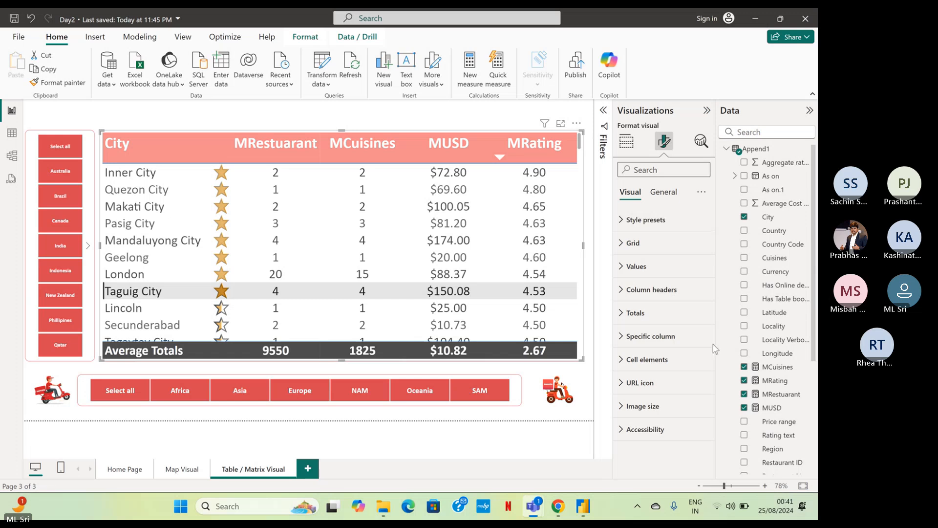
left_click(791, 353)
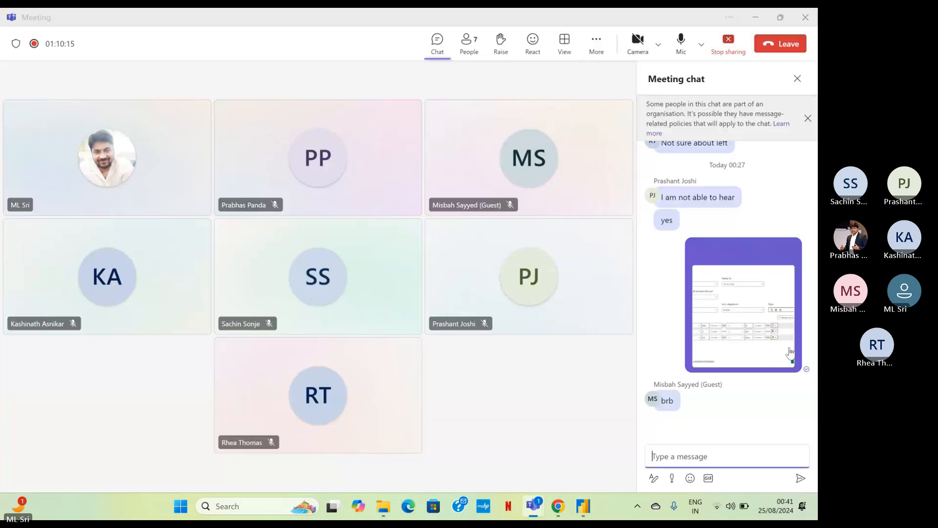
left_click(781, 17)
left_click(761, 21)
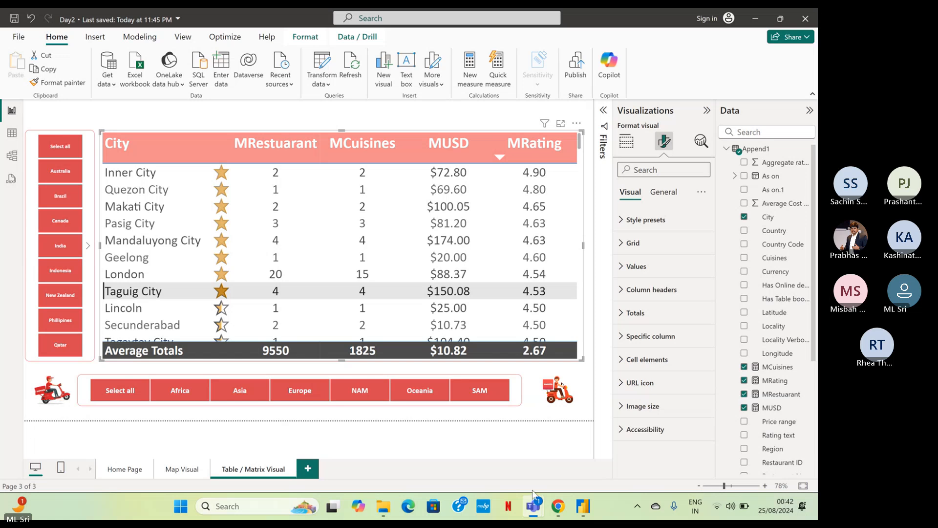
mouse_move(534, 507)
left_click(511, 470)
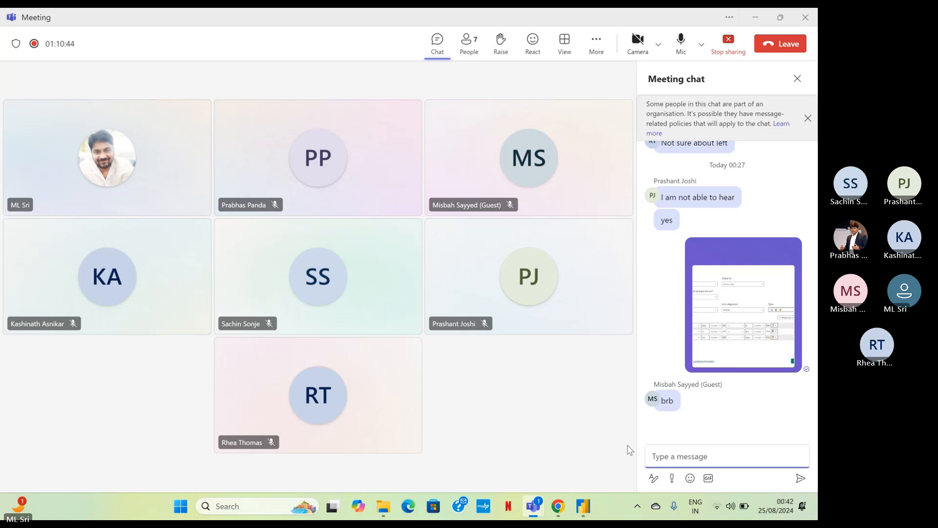
left_click(678, 405)
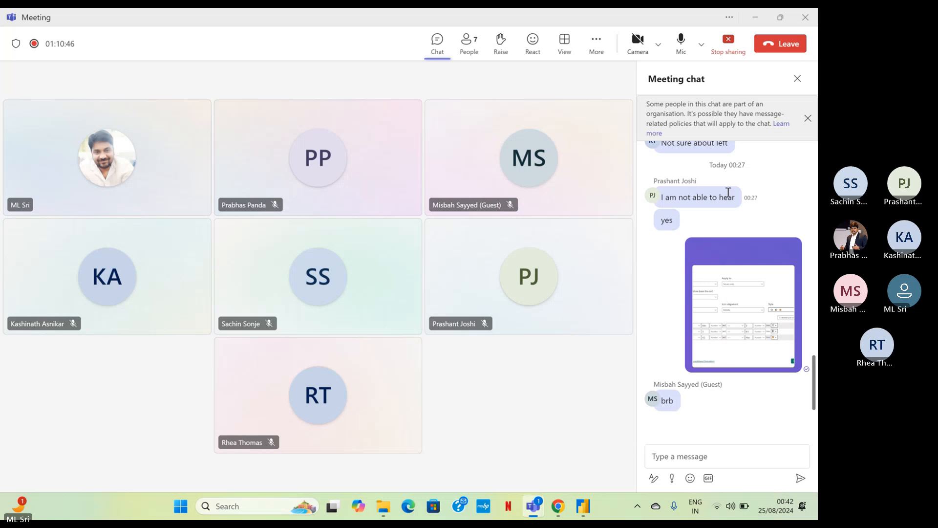
left_click(755, 21)
left_click(592, 510)
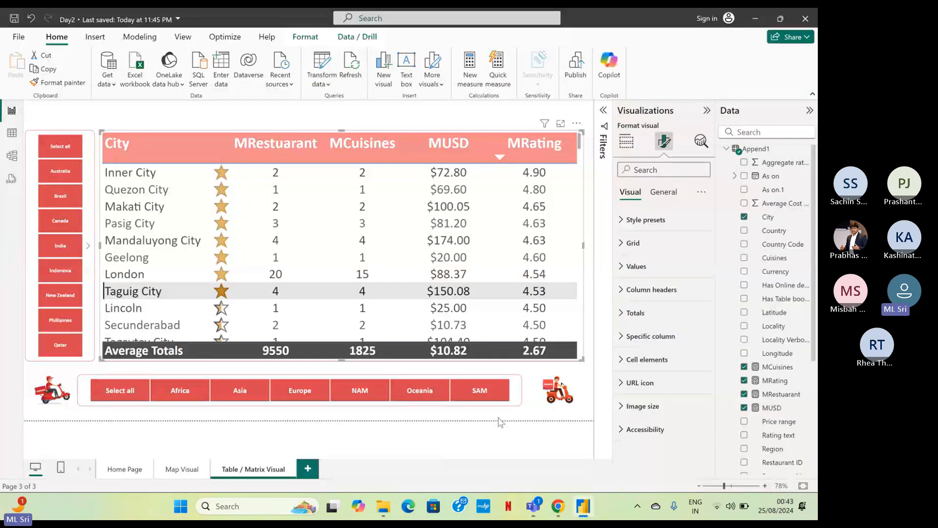
Turn on conditional font color for the MRating series in the city table's cell elements.
left_click(501, 422)
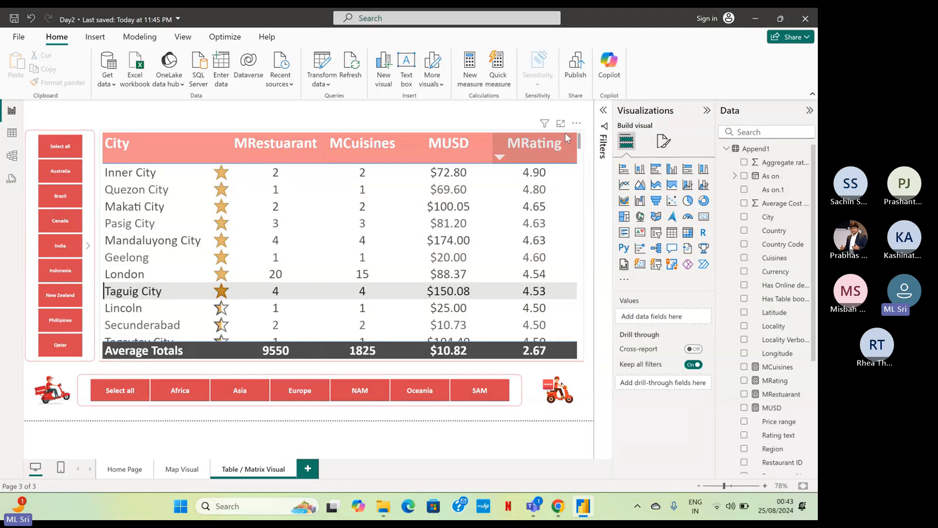
left_click(583, 215)
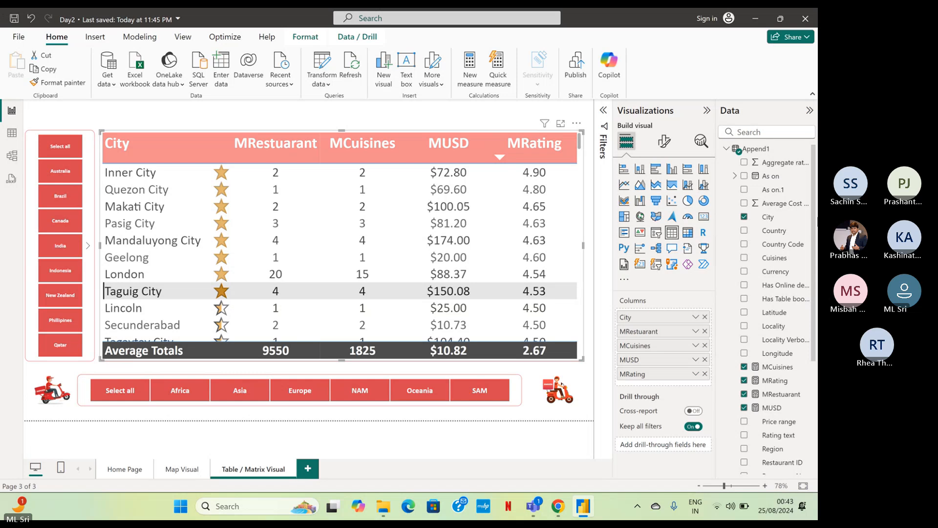
left_click(664, 143)
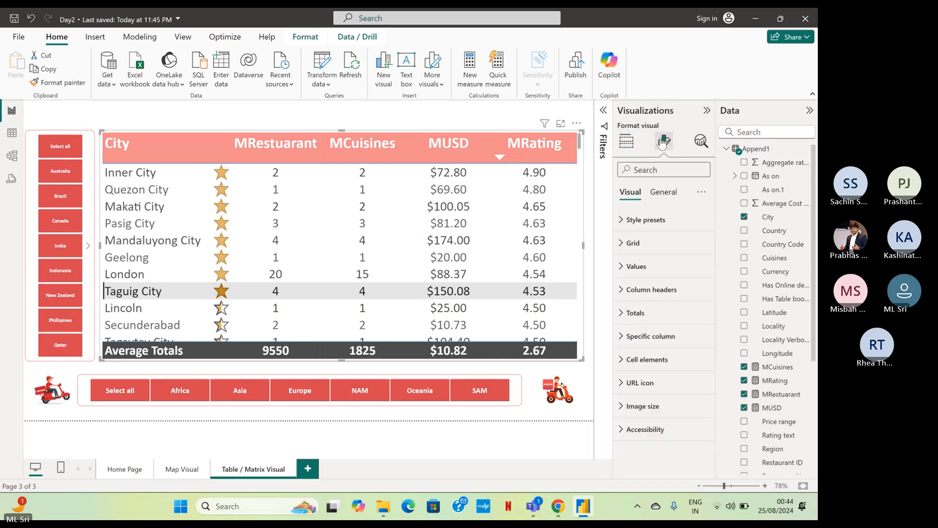
left_click(637, 360)
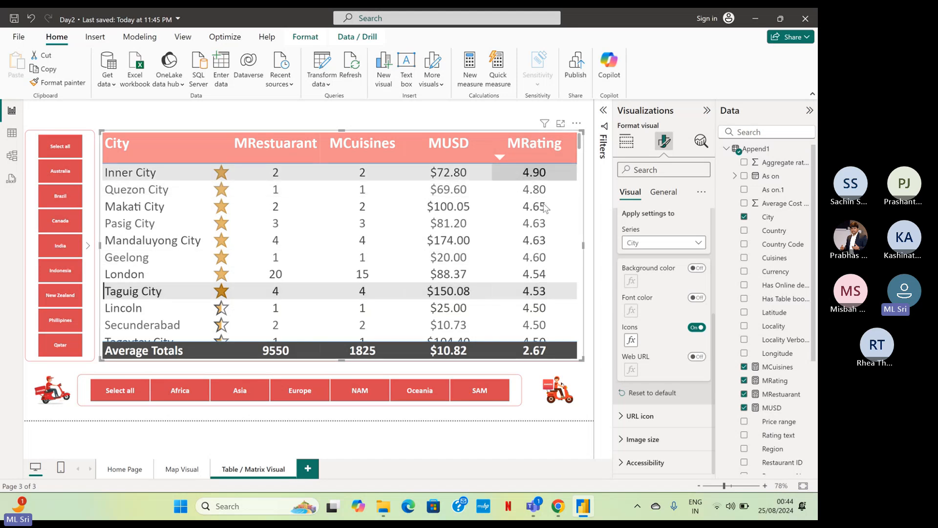
left_click(671, 248)
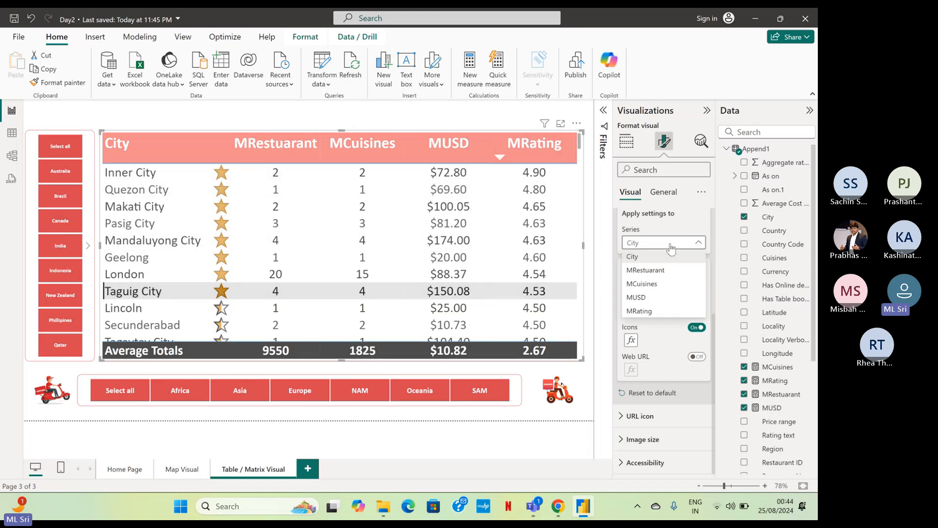
left_click(655, 312)
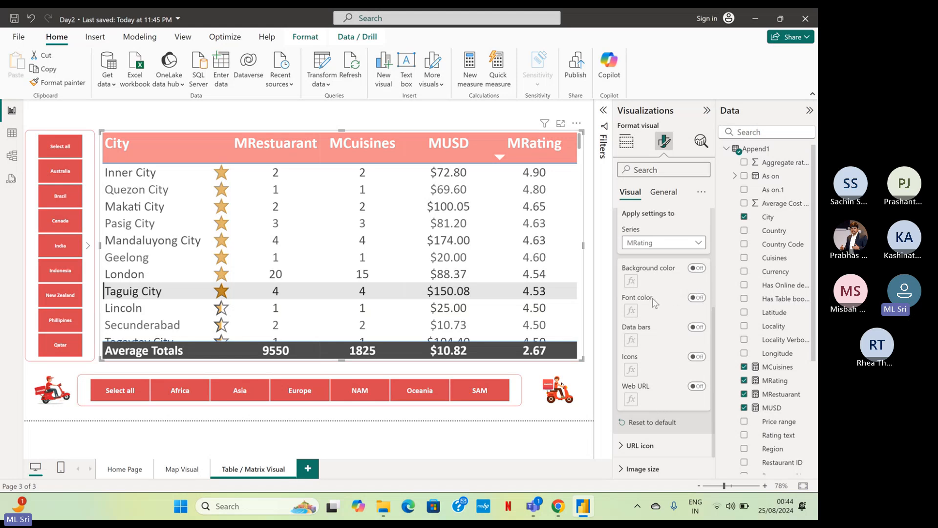
left_click(698, 298)
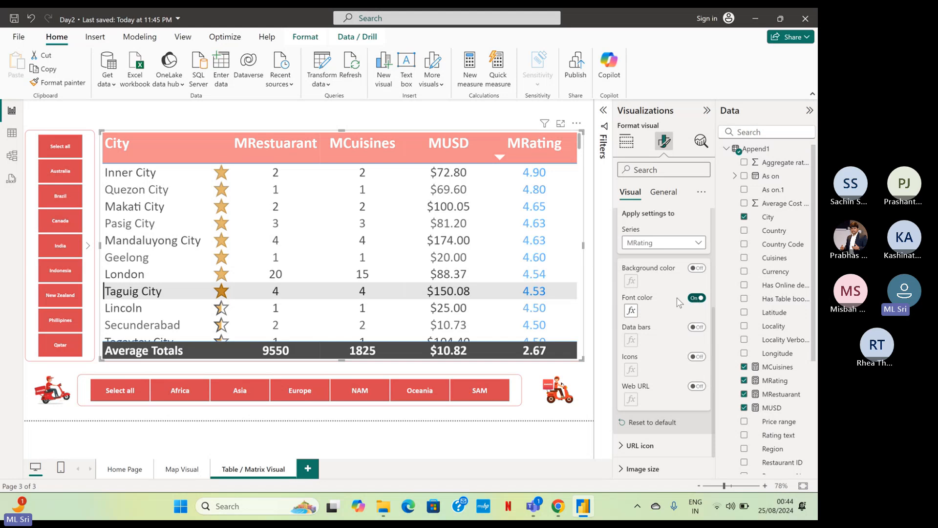
Set up rules-based font color on MRating, with a first rule coloring numbers >= Min and <= 3 red.
left_click(631, 311)
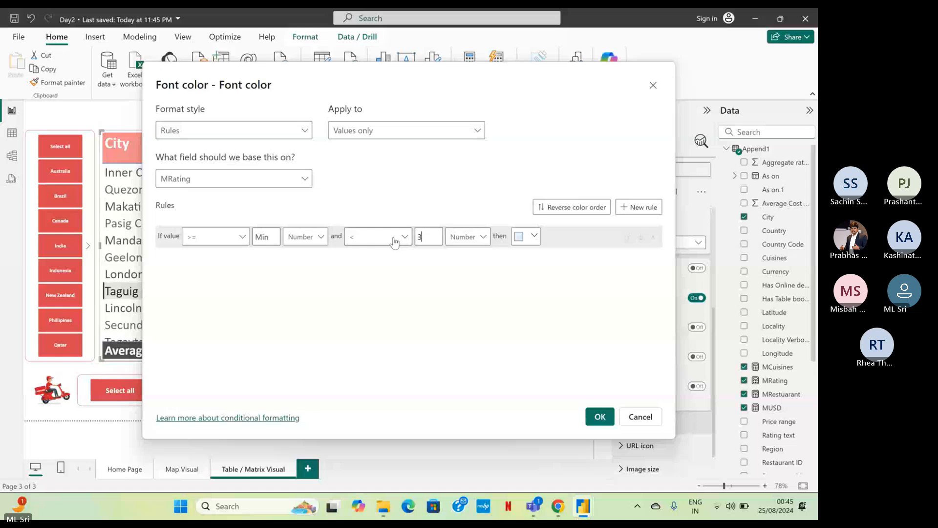
left_click(393, 238)
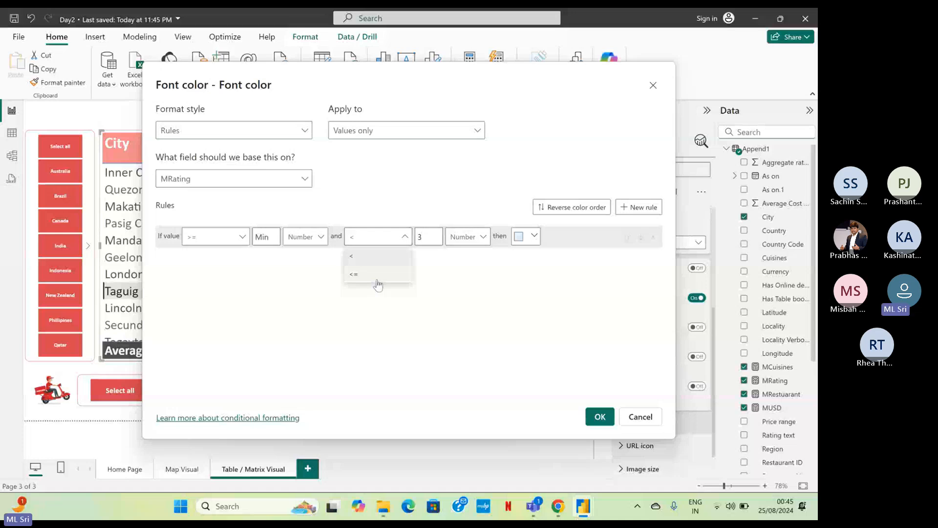
left_click(378, 275)
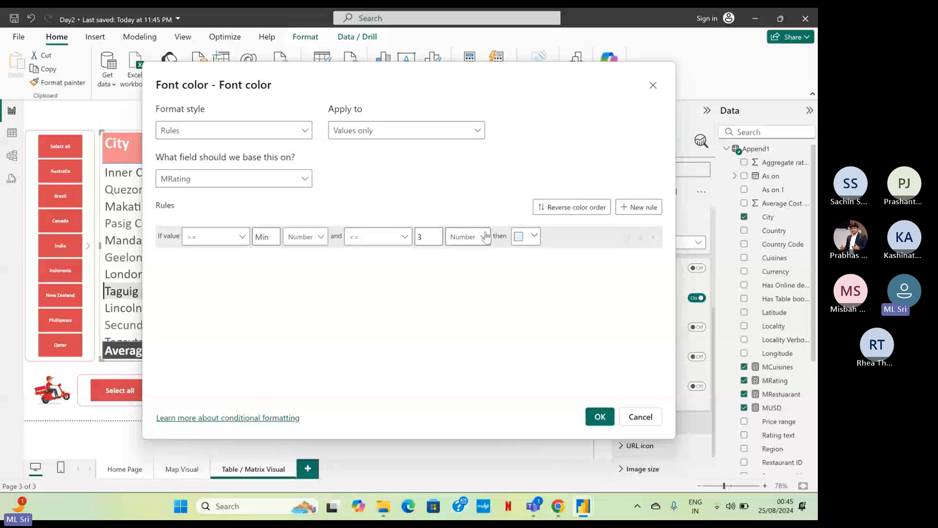
left_click(534, 237)
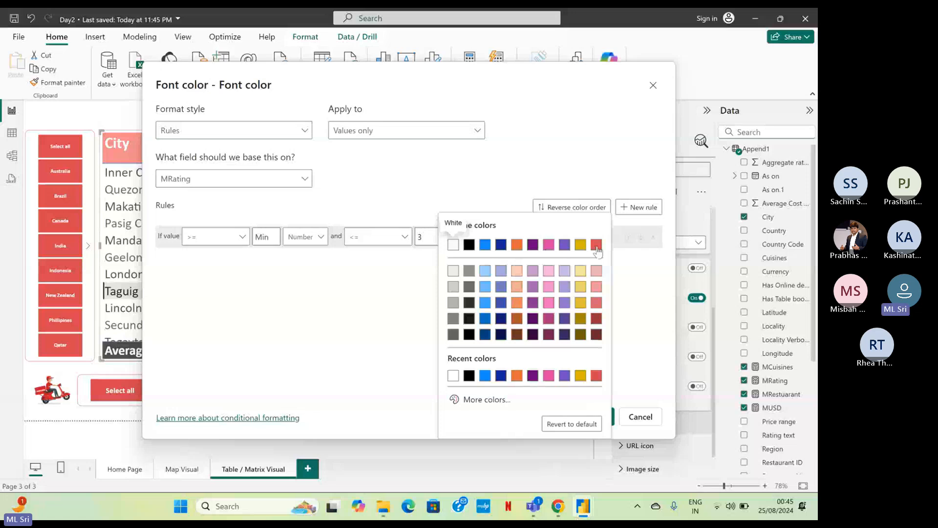
left_click(595, 245)
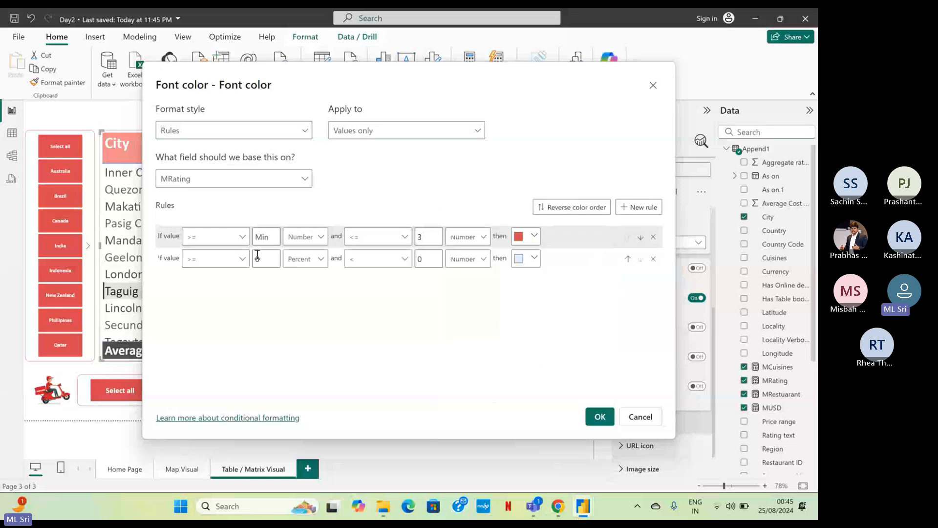
Define the second font color rule so MRating numbers > 3 and <= 4.5 appear blue.
left_click(216, 259)
left_click(228, 277)
double_click(260, 259)
type("3")
left_click(306, 259)
left_click(311, 279)
left_click(378, 259)
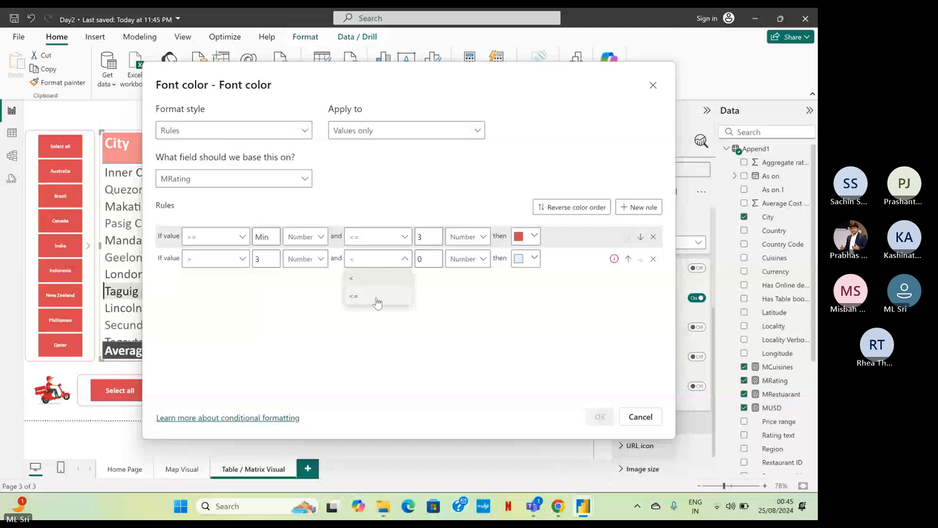
left_click(377, 297)
double_click(423, 259)
type("4.5")
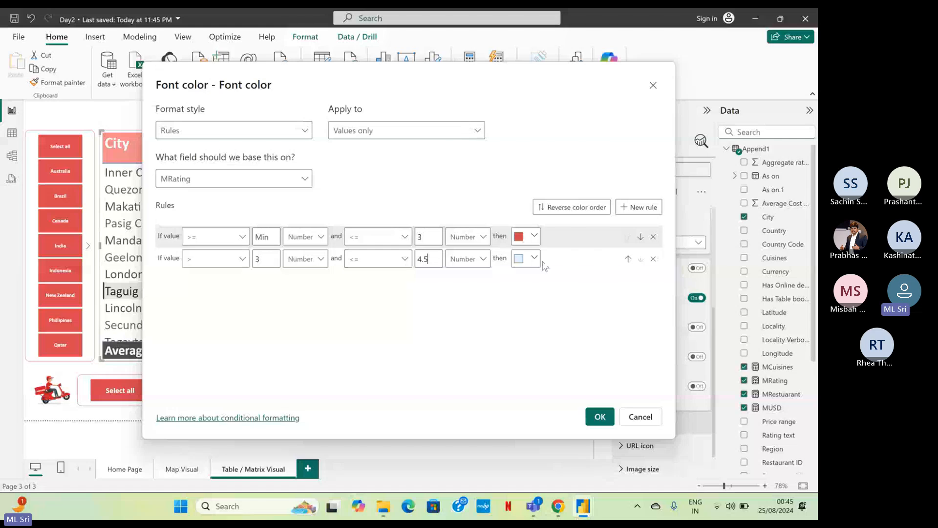
left_click(534, 258)
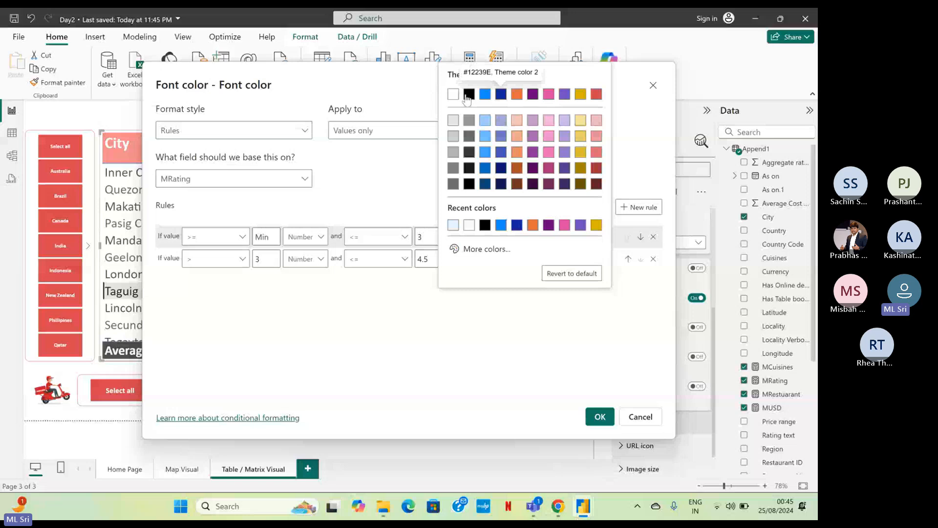
left_click(485, 95)
Add a third rule coloring MRating numbers > 4.5 and <= Max green (#06F151), and apply the font color rules.
left_click(638, 207)
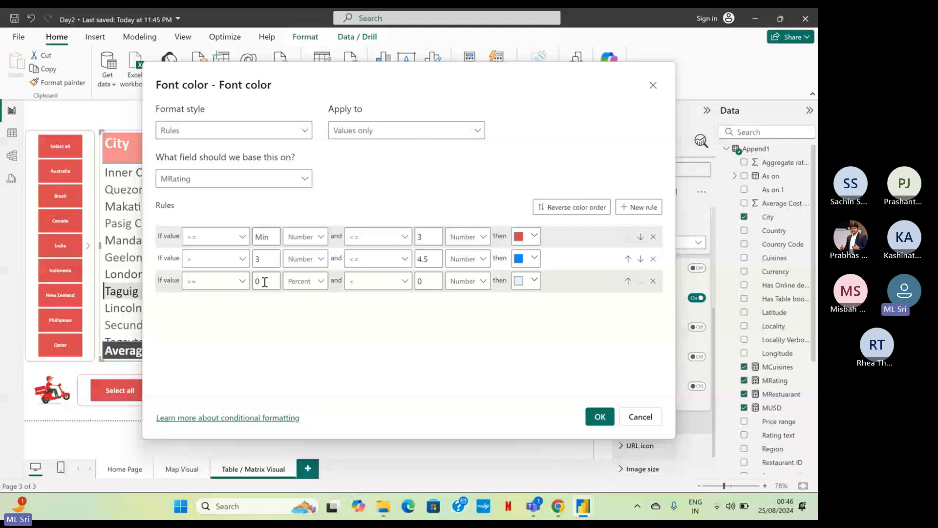
left_click(304, 282)
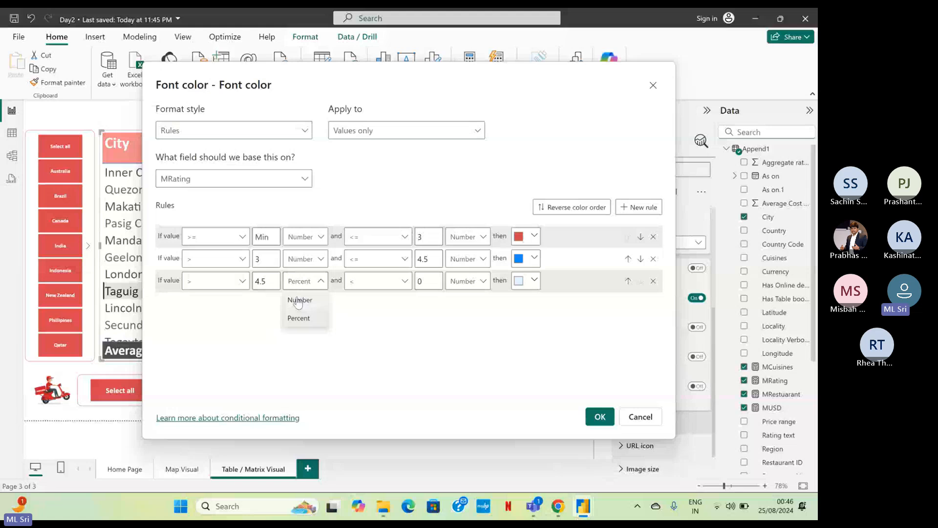
left_click(298, 300)
left_click(376, 281)
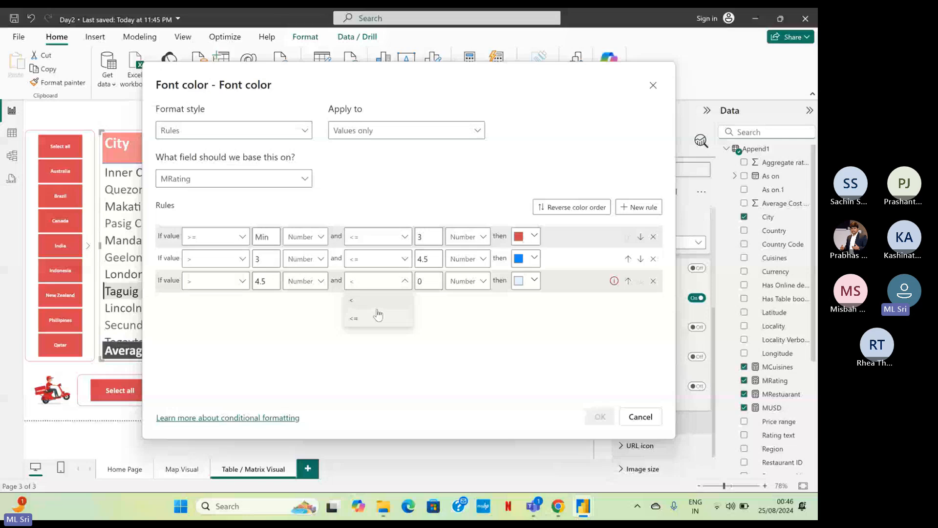
left_click(378, 318)
left_click(523, 281)
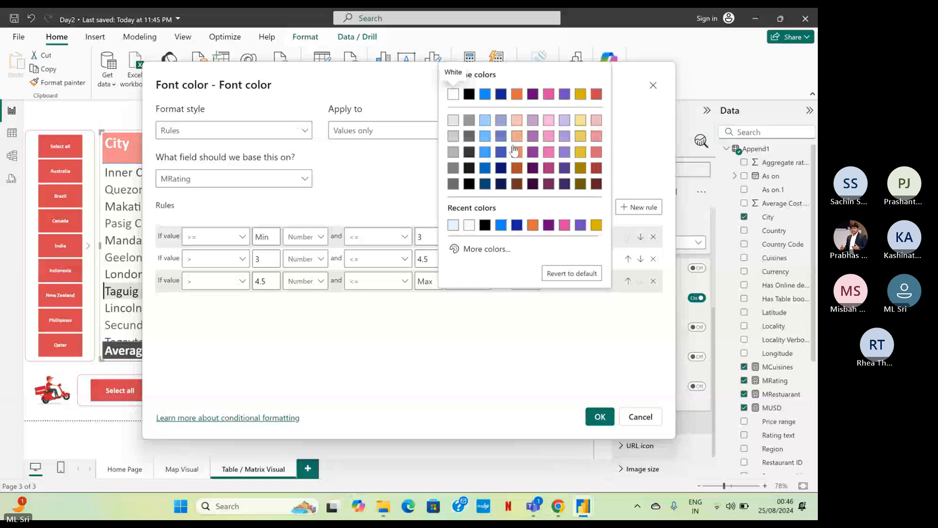
left_click(486, 248)
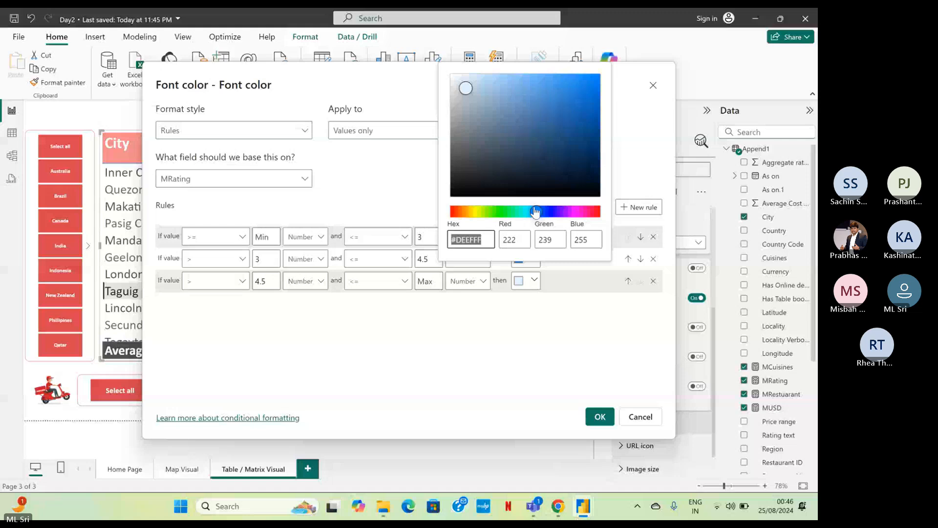
left_click_drag(536, 211, 507, 211)
left_click(592, 79)
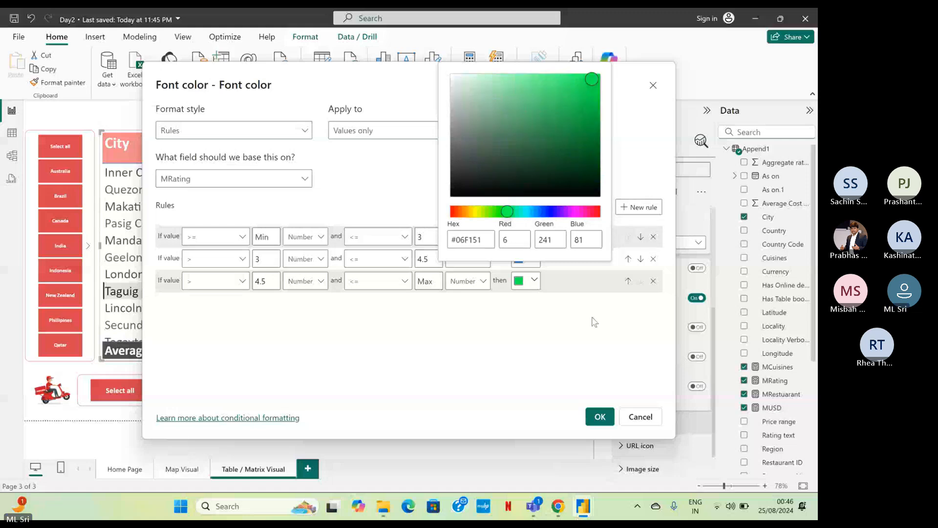
left_click(592, 318)
left_click(599, 417)
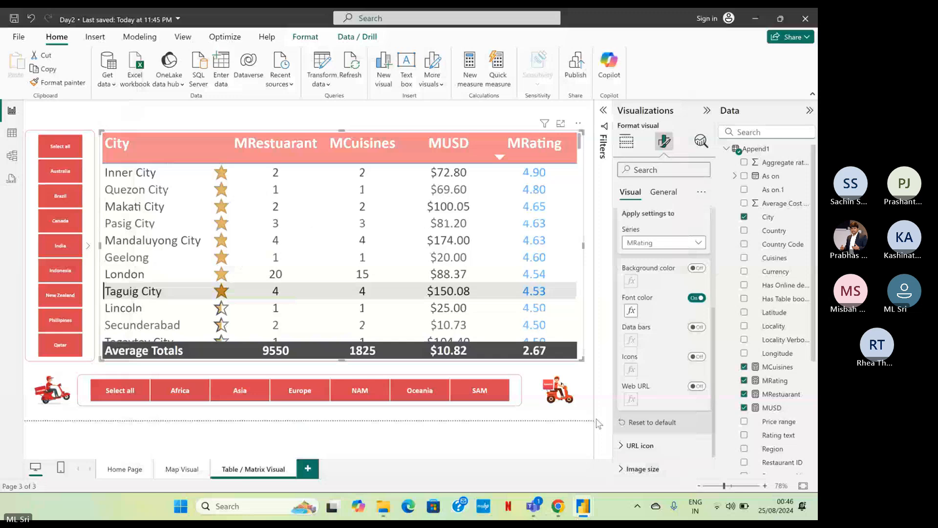
Reopen the MRating font color rules and change the 0 lower limit and 100 upper limit to Number.
left_click(631, 310)
left_click(465, 287)
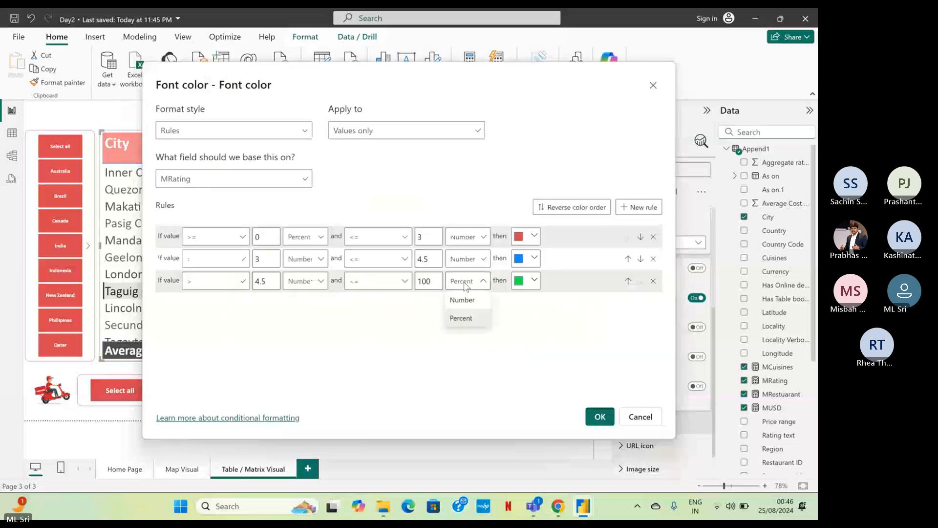
left_click(462, 299)
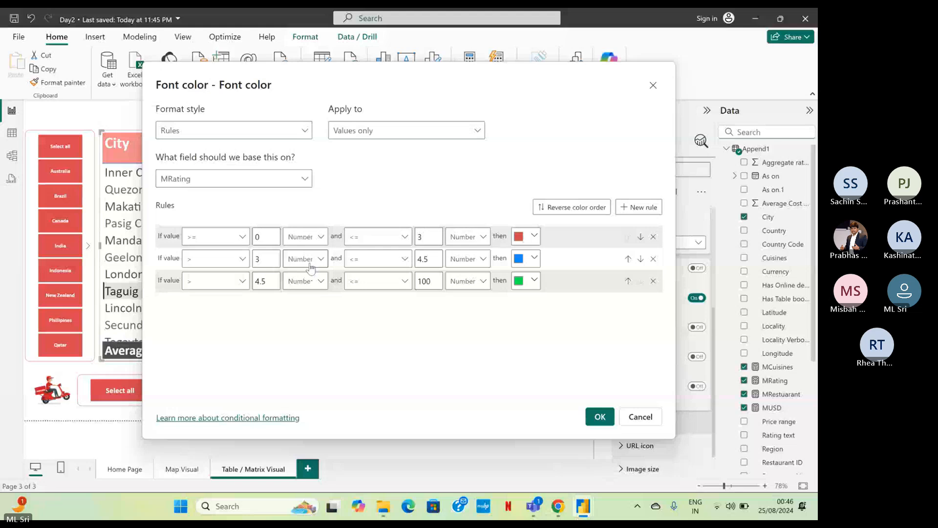
Capture a screen snip of the Font color rules dialog and share it in the Teams meeting chat.
key("super+shift+s")
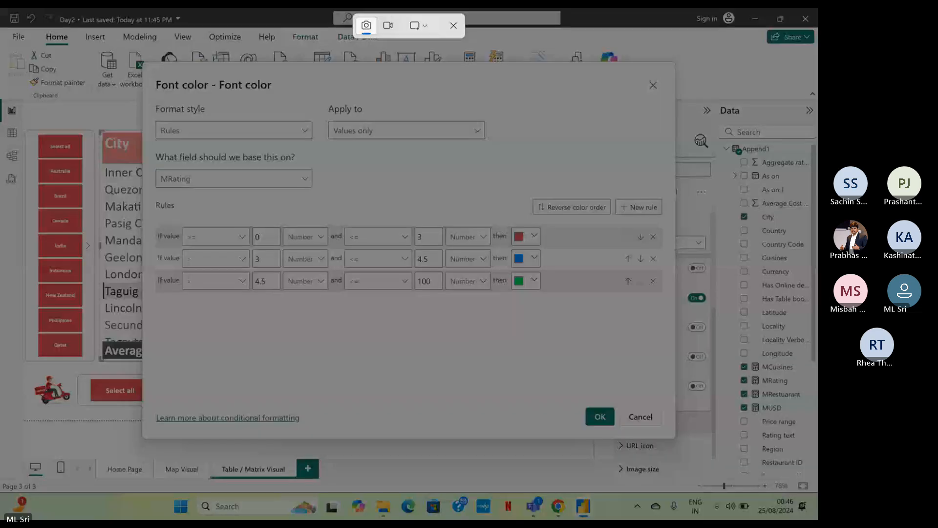
left_click_drag(149, 69, 669, 427)
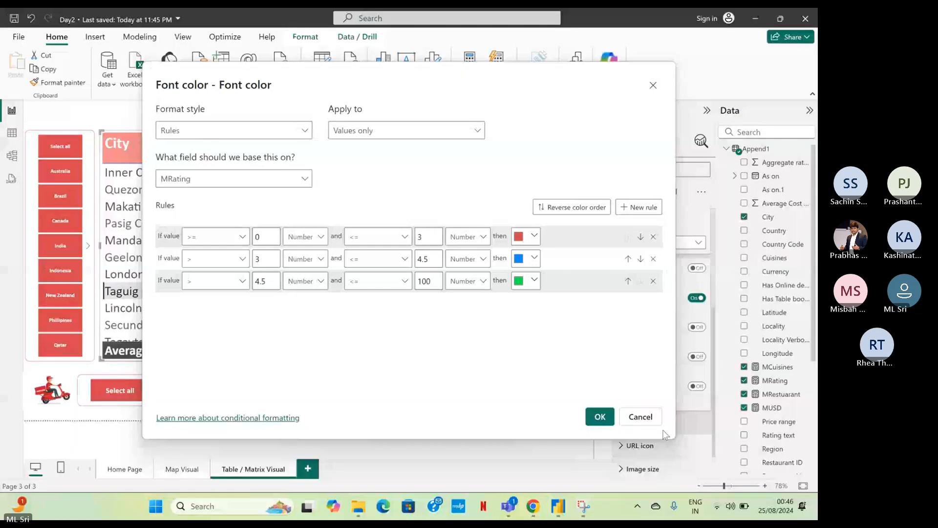
key("alt+Tab")
left_click(723, 457)
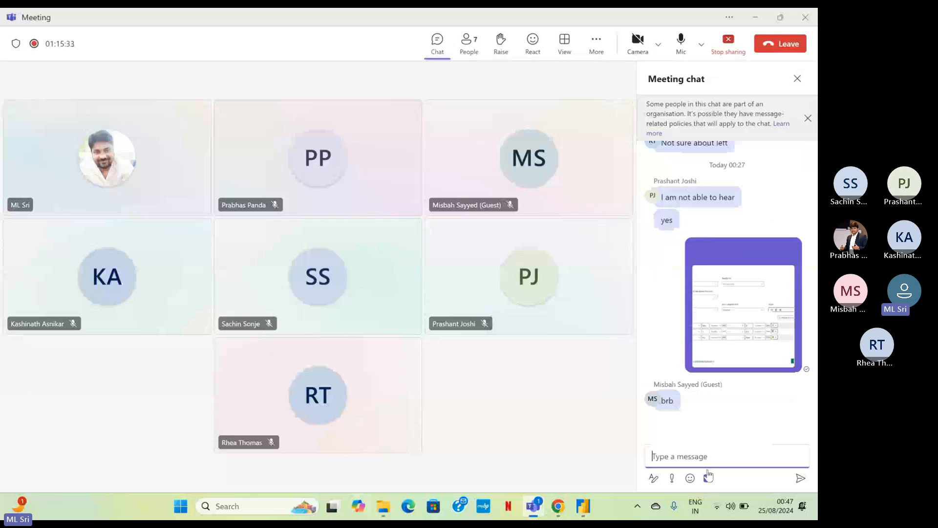
key("alt+Tab")
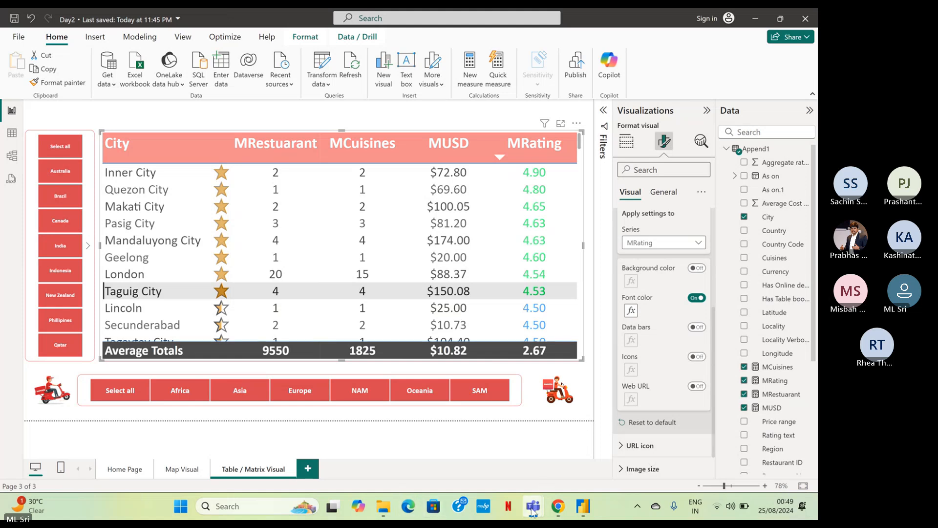
Check the Teams meeting chat for the shared rules screenshot and return to the Power BI report.
mouse_move(530, 507)
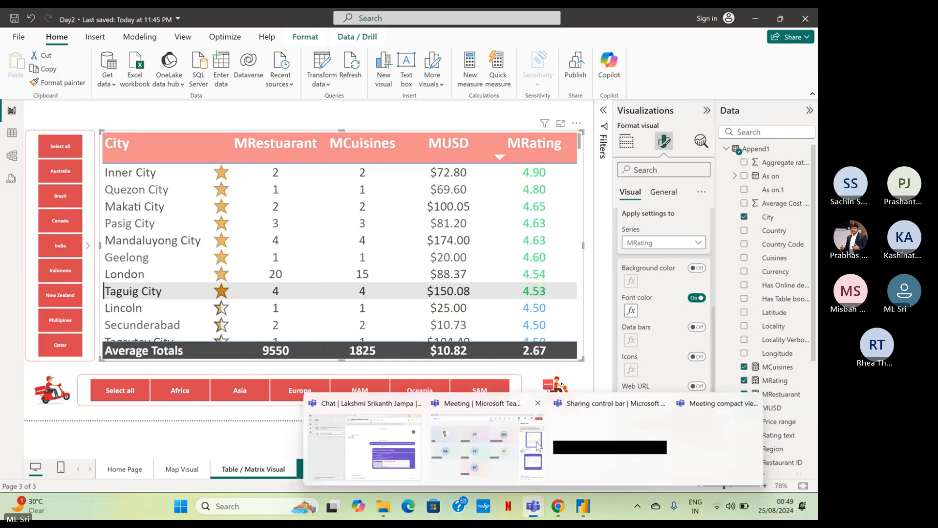
mouse_move(537, 445)
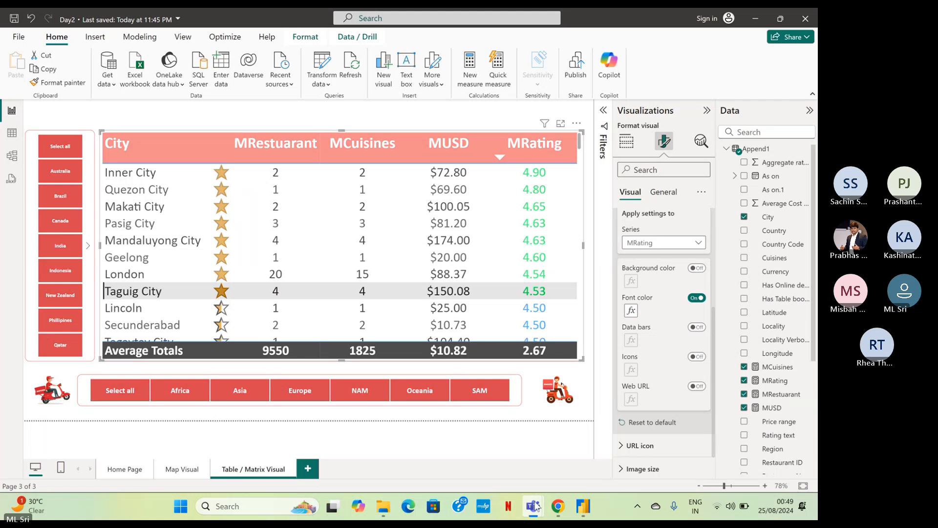
left_click(491, 450)
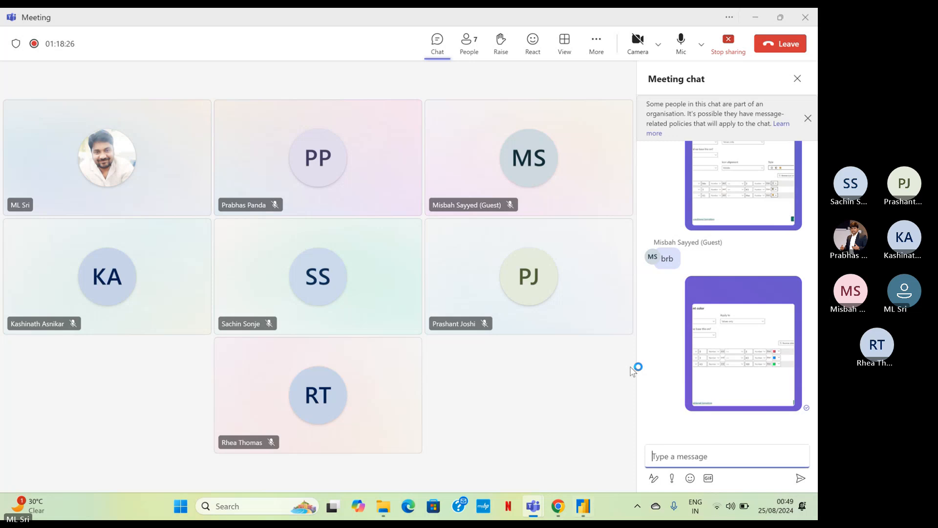
left_click(755, 21)
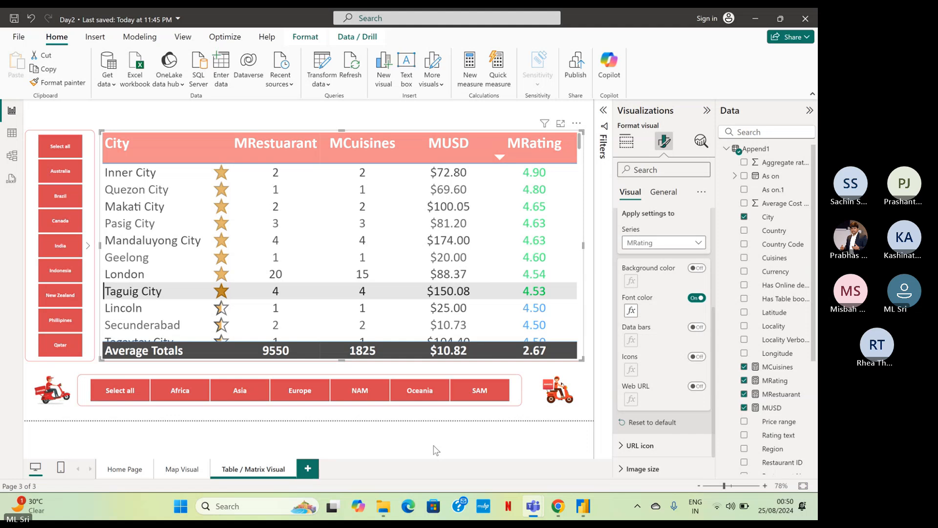
left_click(469, 433)
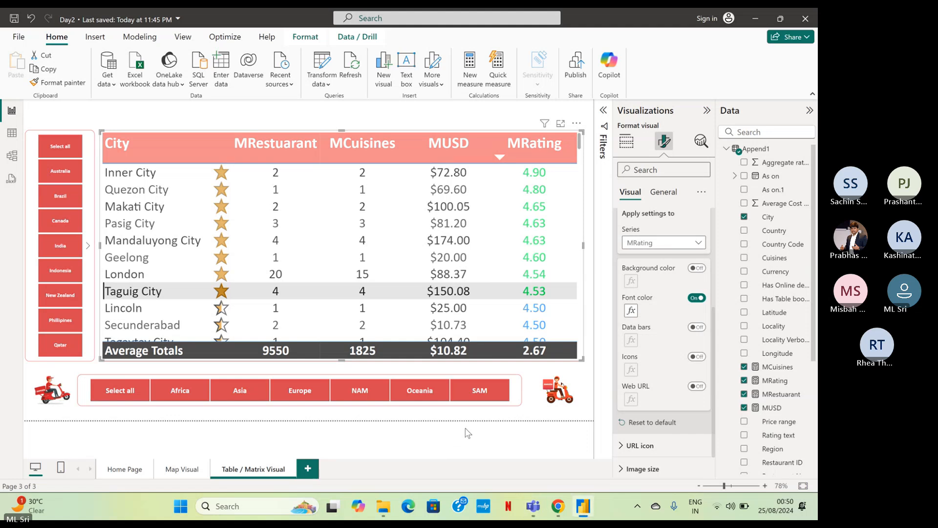
left_click(468, 433)
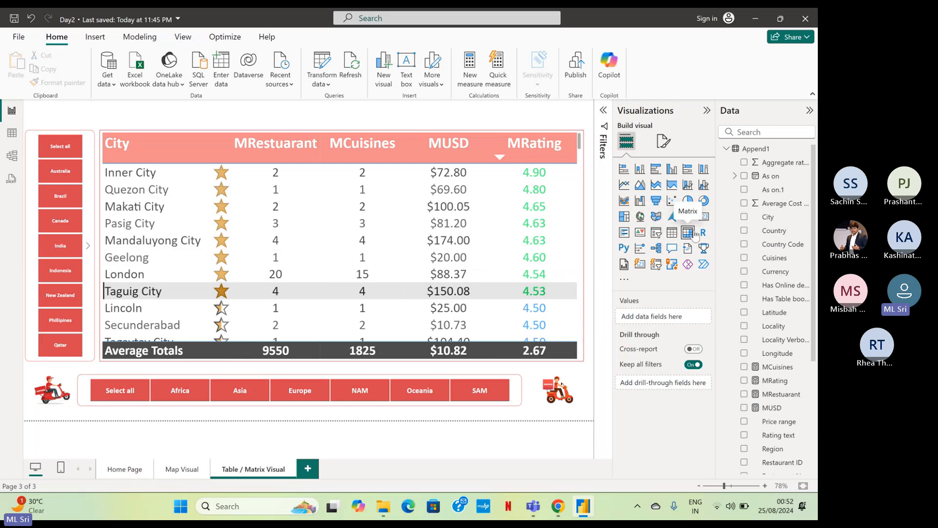
left_click(585, 189)
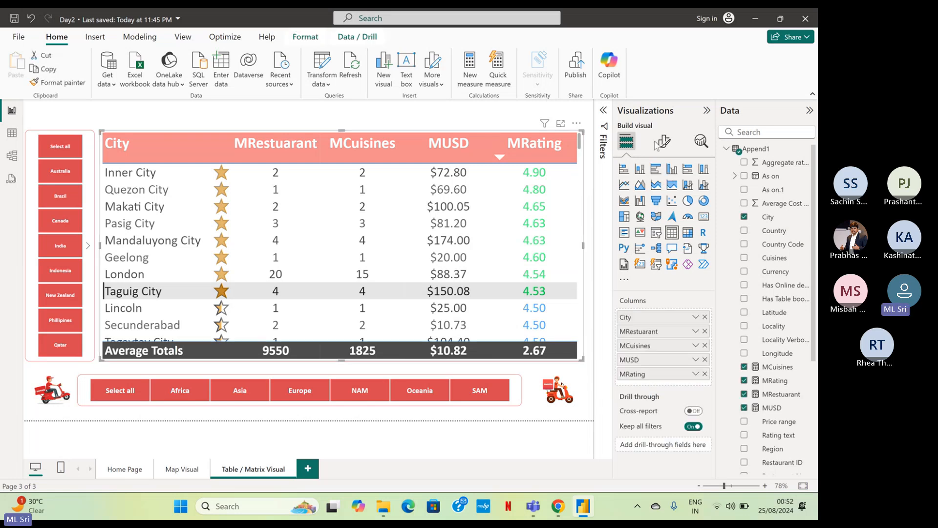
left_click(663, 143)
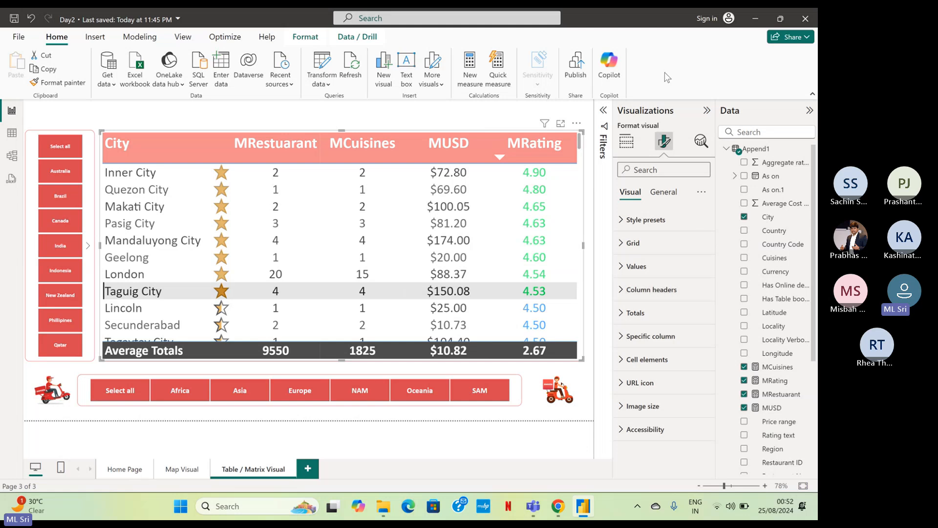
left_click(486, 116)
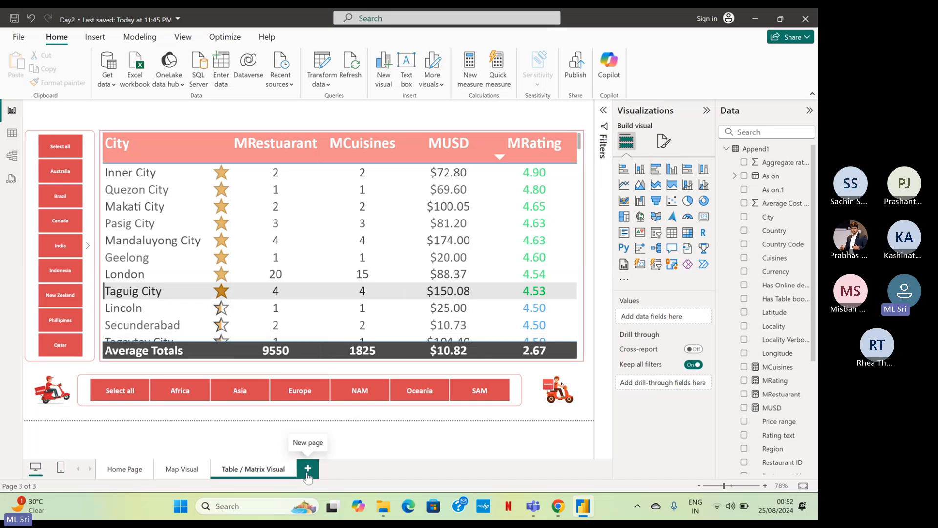
Duplicate the Table / Matrix Visual page and rename the copy Bar Visuals.
right_click(265, 471)
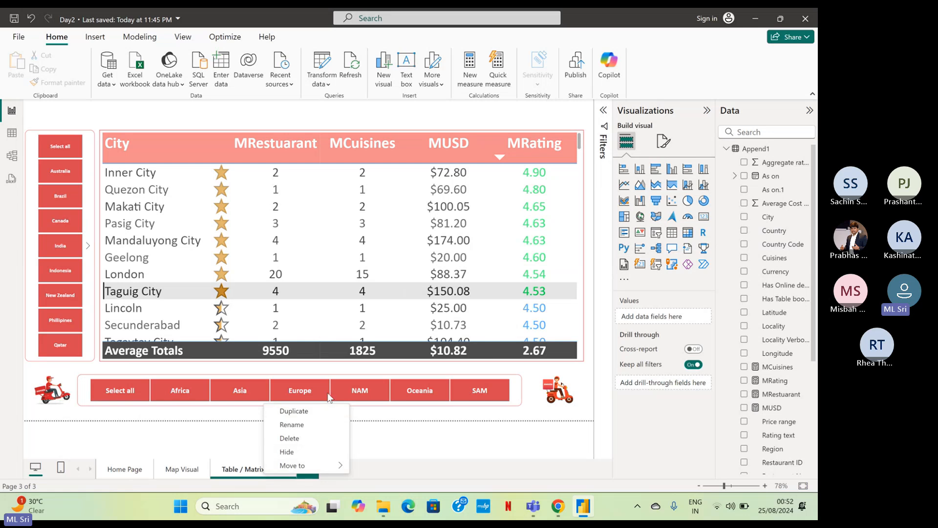
left_click(294, 411)
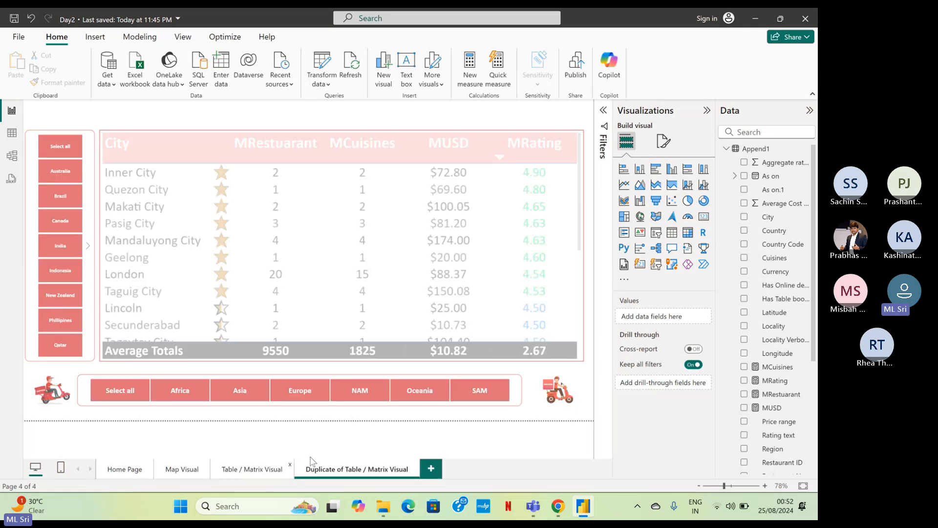
double_click(332, 472)
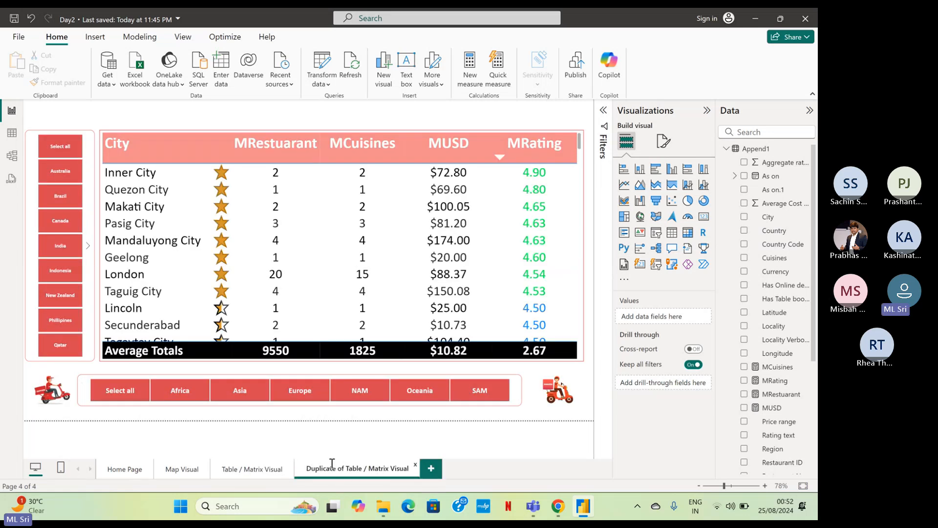
double_click(331, 466)
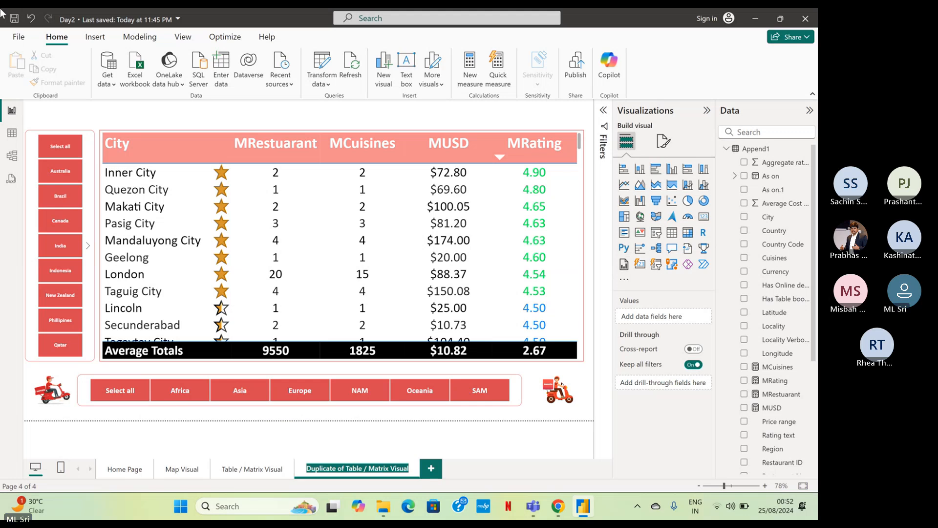
type("Ba")
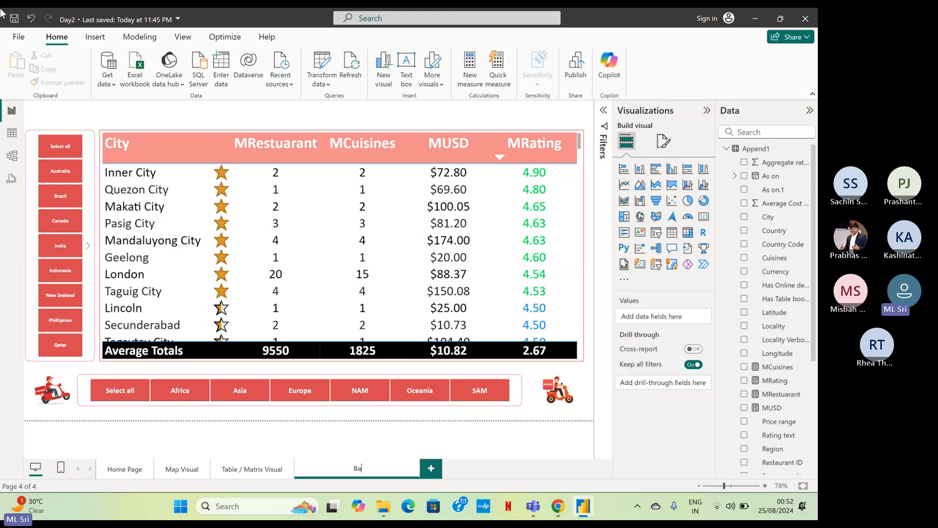
type("r Visuals")
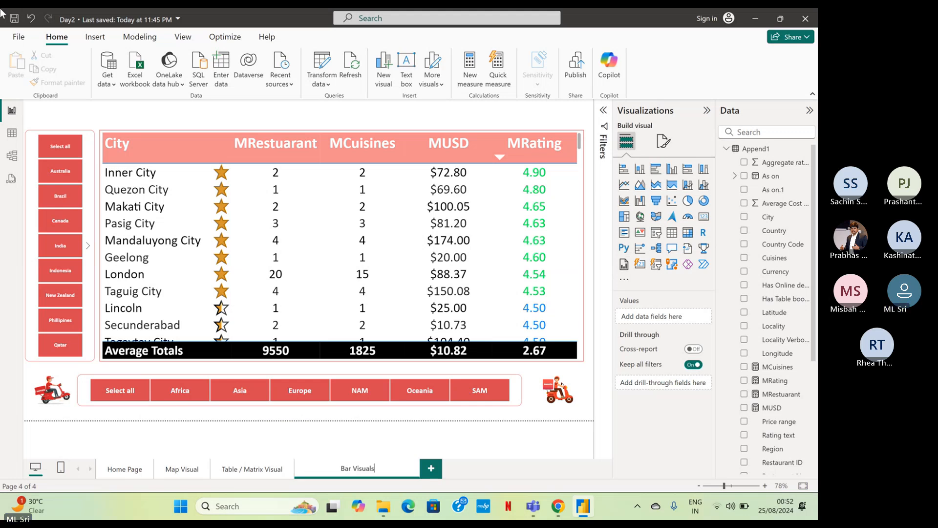
key("Return")
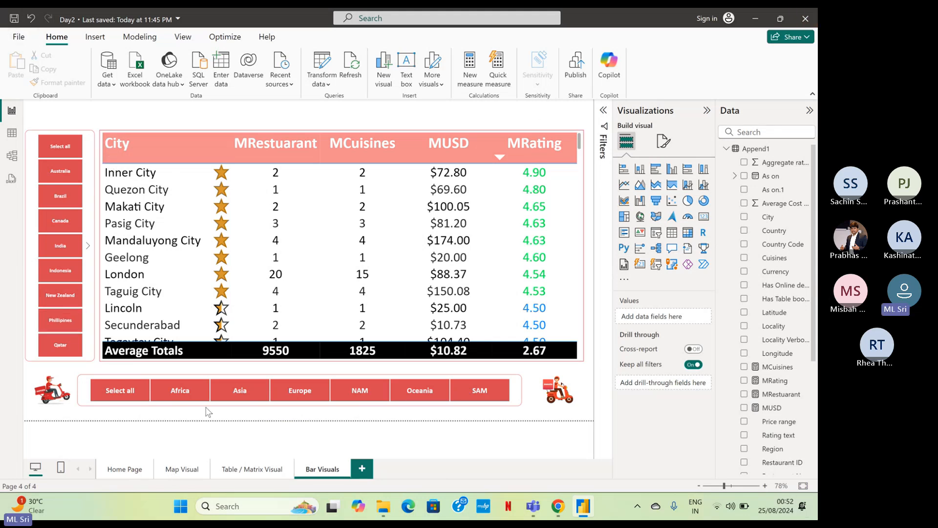
Delete the region slicer, the city table and the country slicer from the Bar Visuals page.
left_click(518, 386)
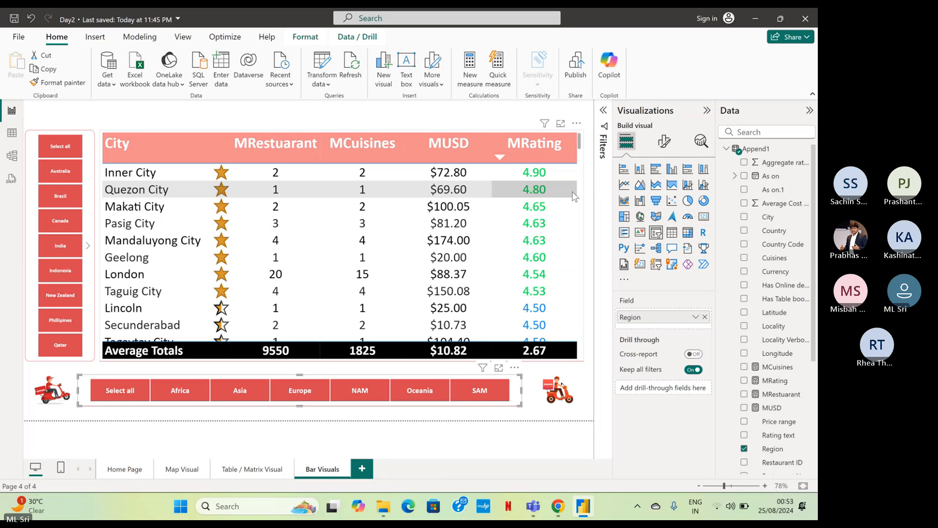
key("Delete")
left_click(102, 172)
key("Delete")
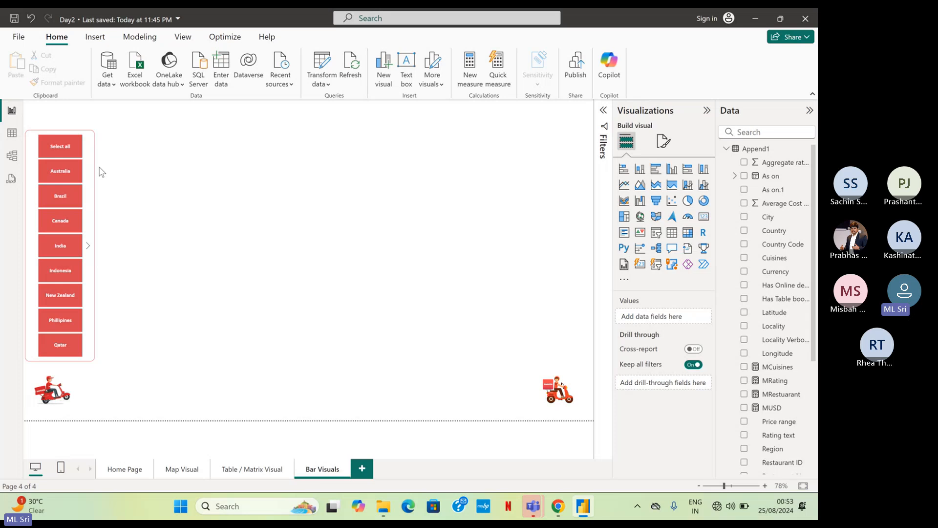
left_click(95, 163)
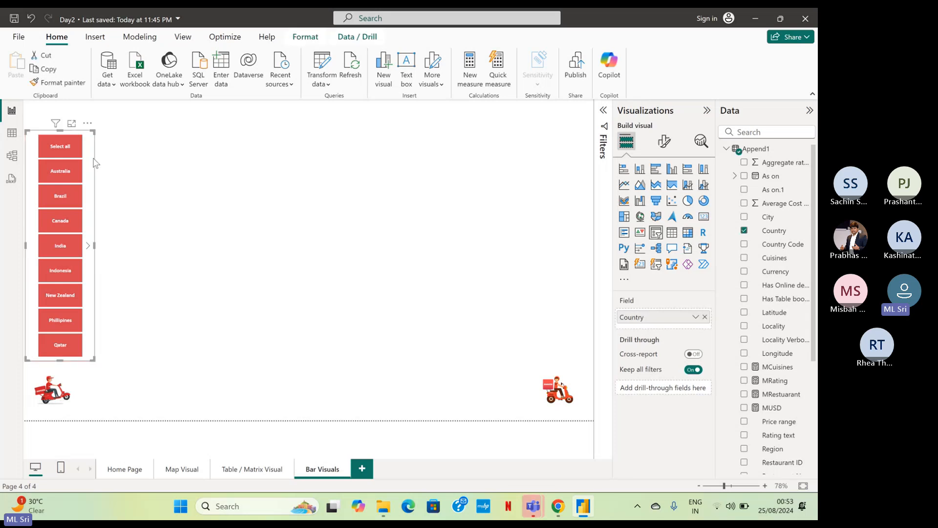
key("Delete")
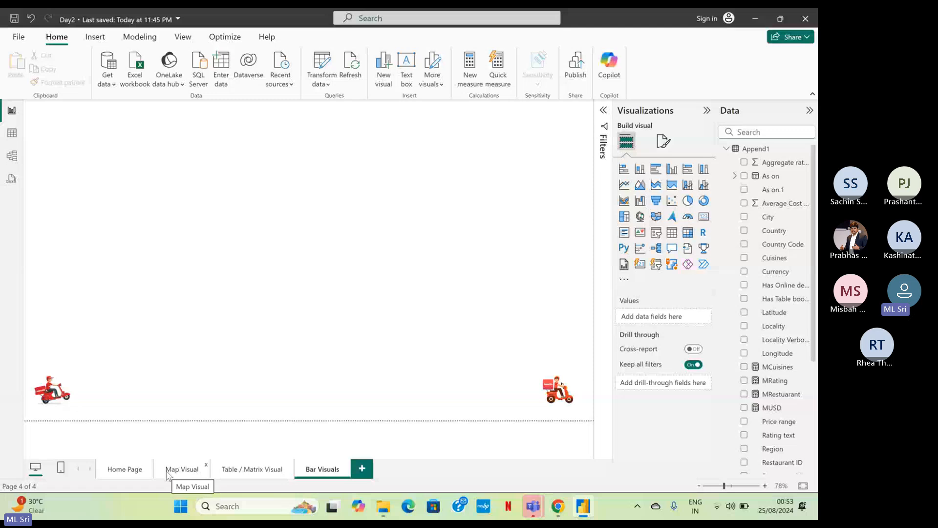
Examine the Action settings of both scooter images on the Map Visual page.
left_click(169, 470)
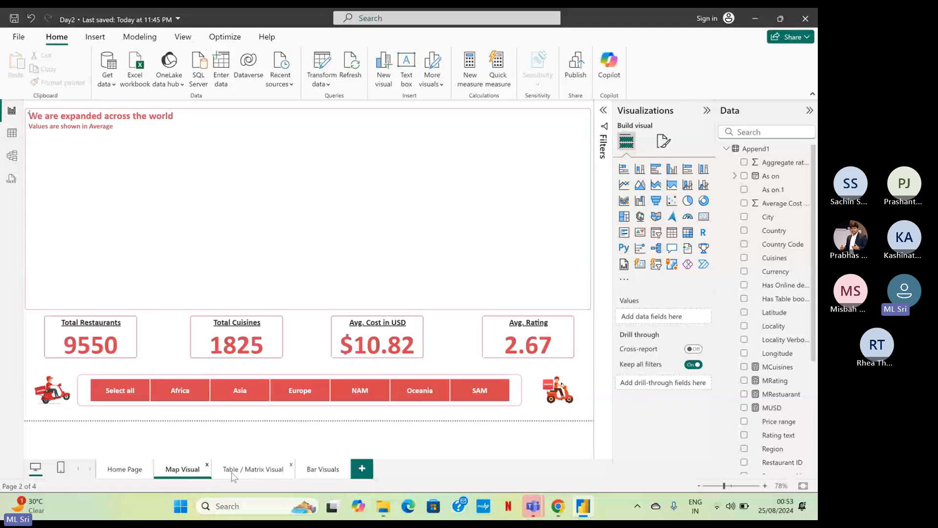
left_click(566, 401)
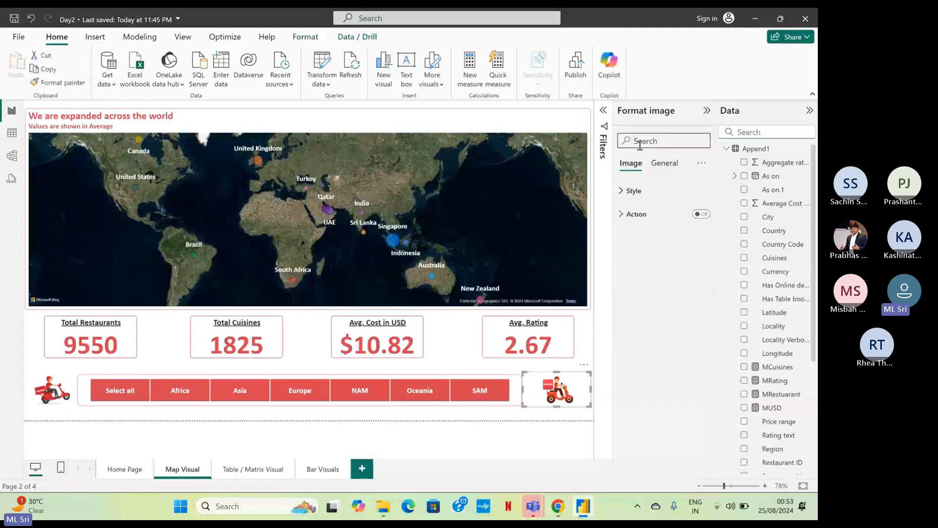
left_click(639, 214)
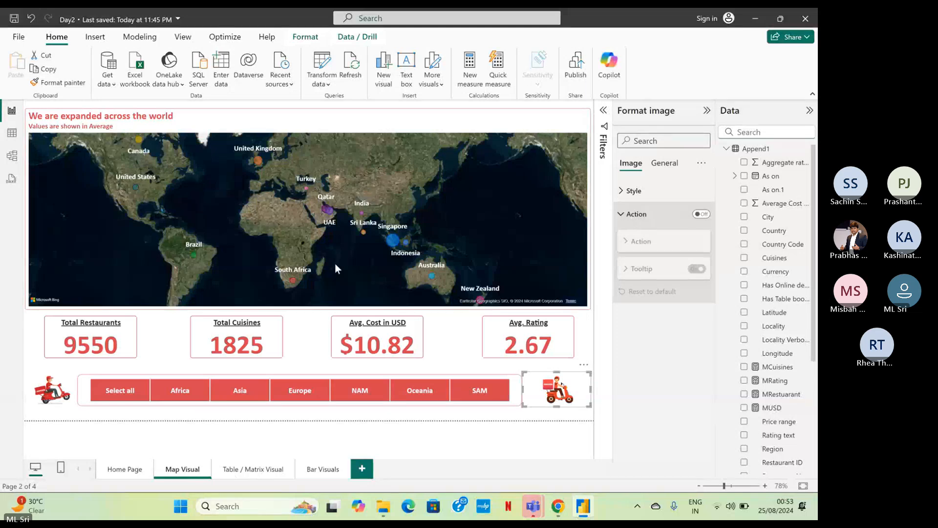
left_click(57, 384)
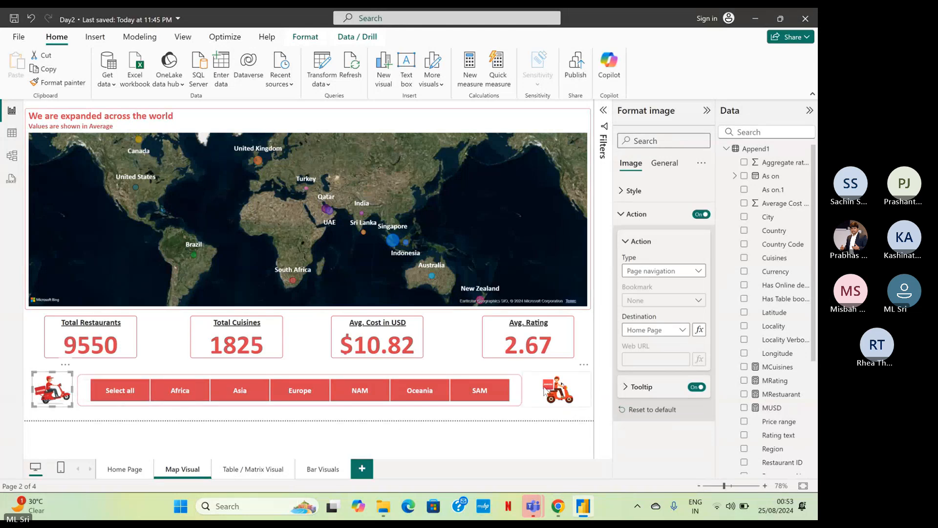
left_click(545, 389)
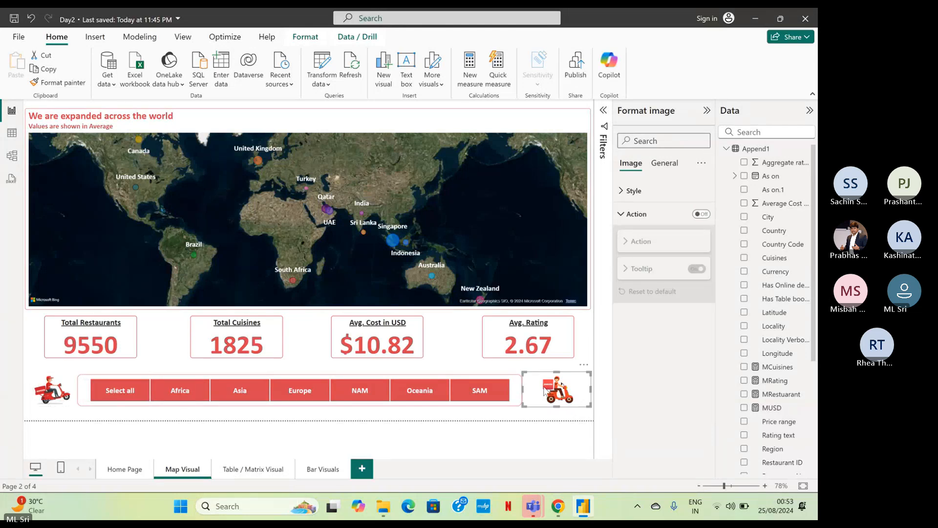
Examine the left scooter image's Action settings on the Table / Matrix Visual page and return to the Bar Visuals page.
left_click(270, 470)
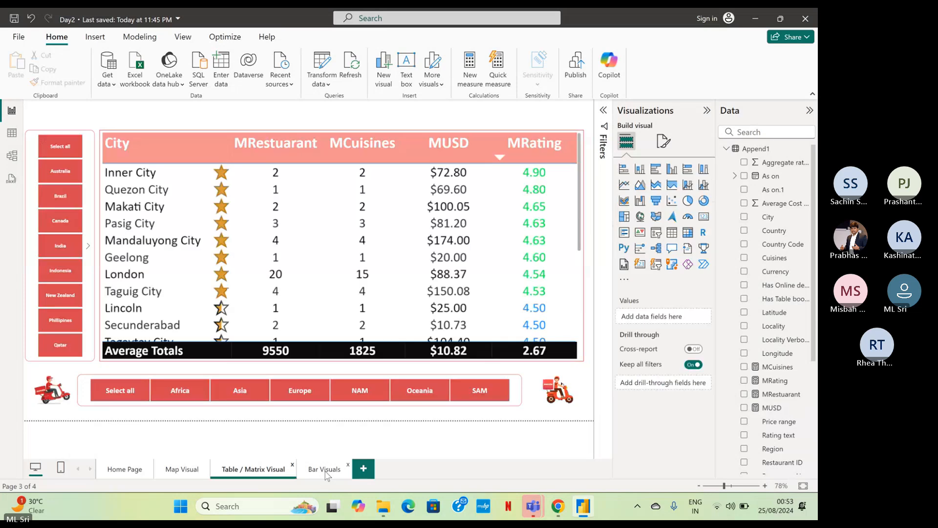
left_click(52, 390)
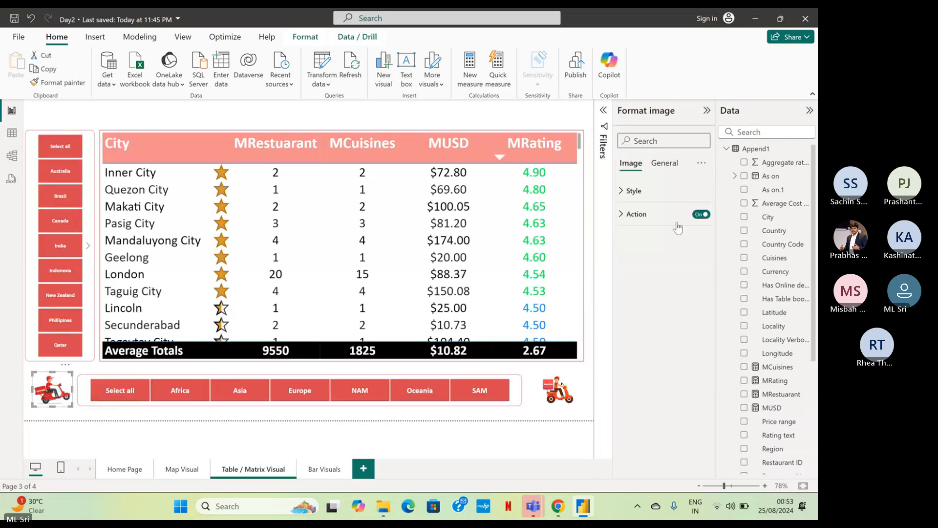
left_click(654, 218)
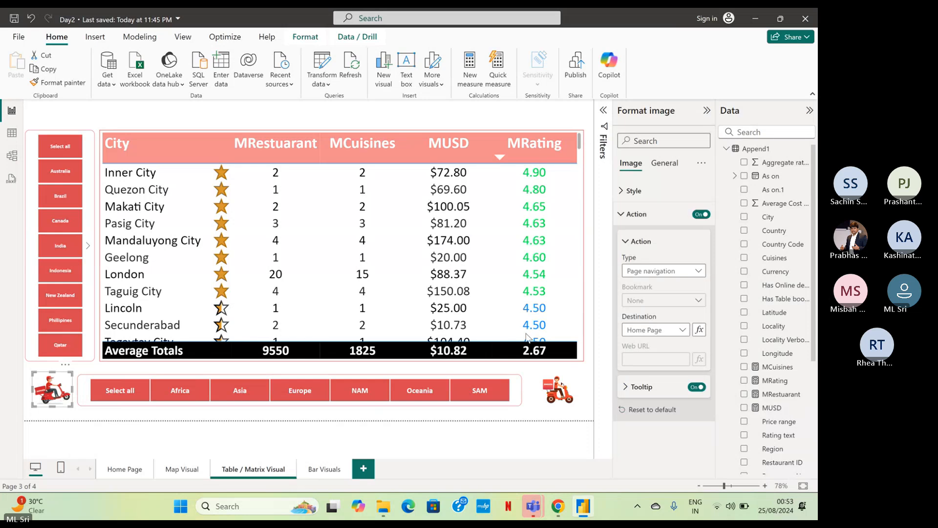
left_click(337, 473)
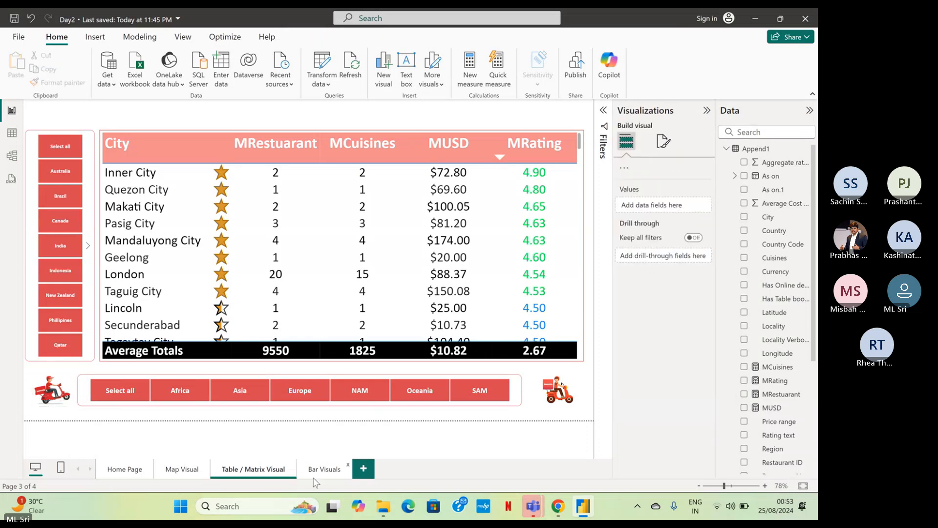
left_click(318, 472)
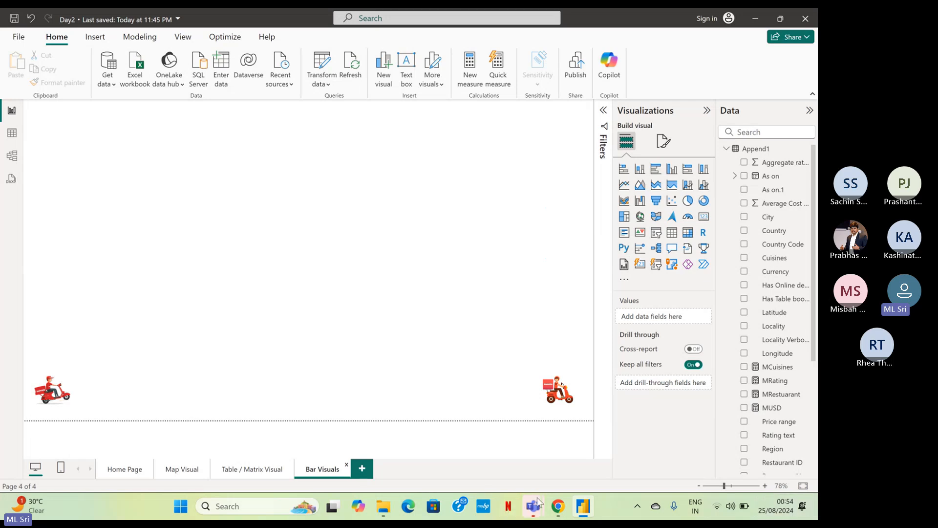
Switch to the Teams meeting window to check the meeting chat, and return to the Day2 report.
mouse_move(538, 502)
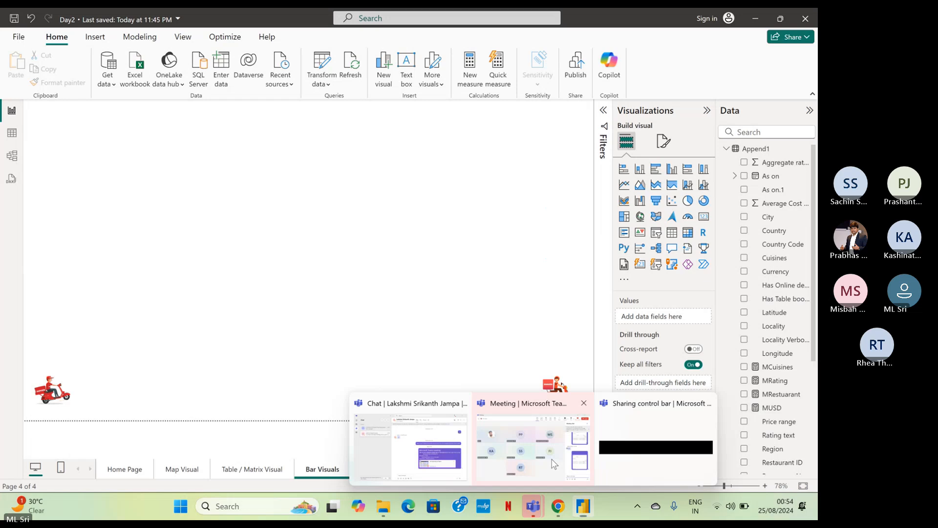
left_click(554, 464)
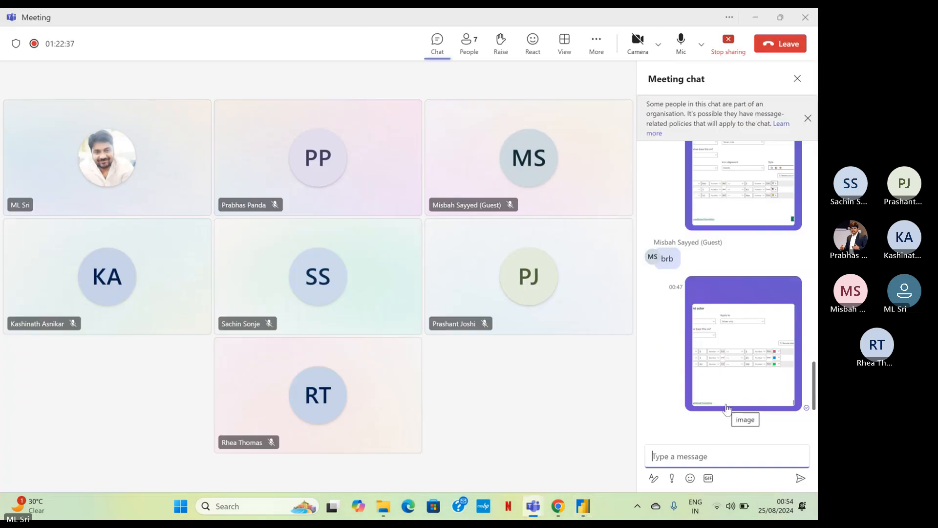
left_click(759, 23)
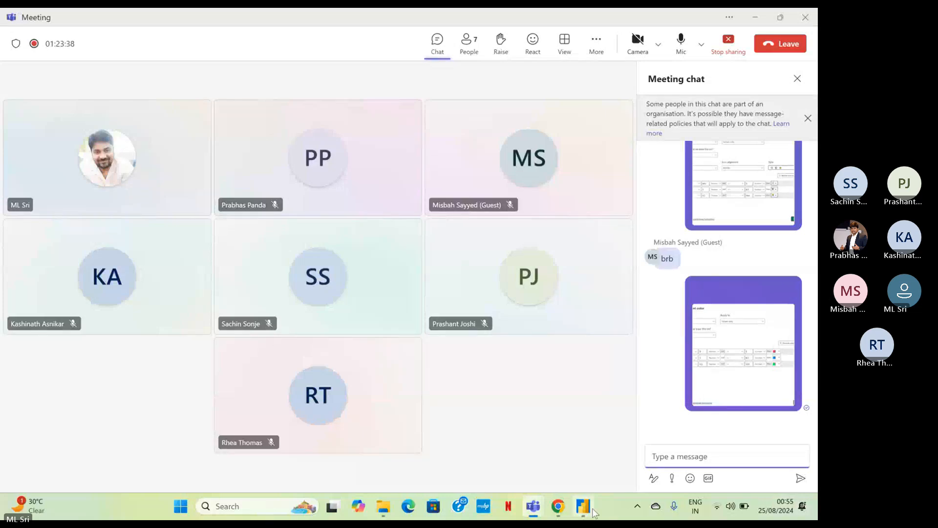
mouse_move(588, 511)
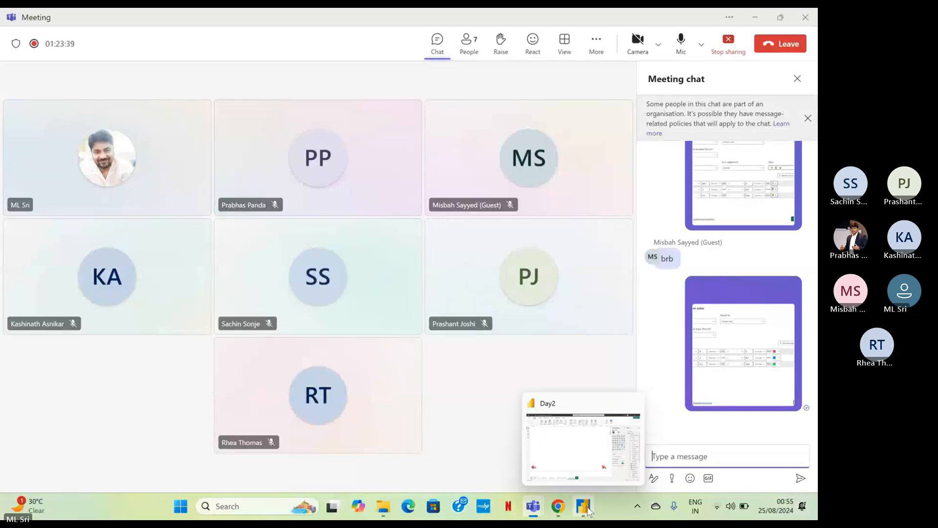
left_click(596, 414)
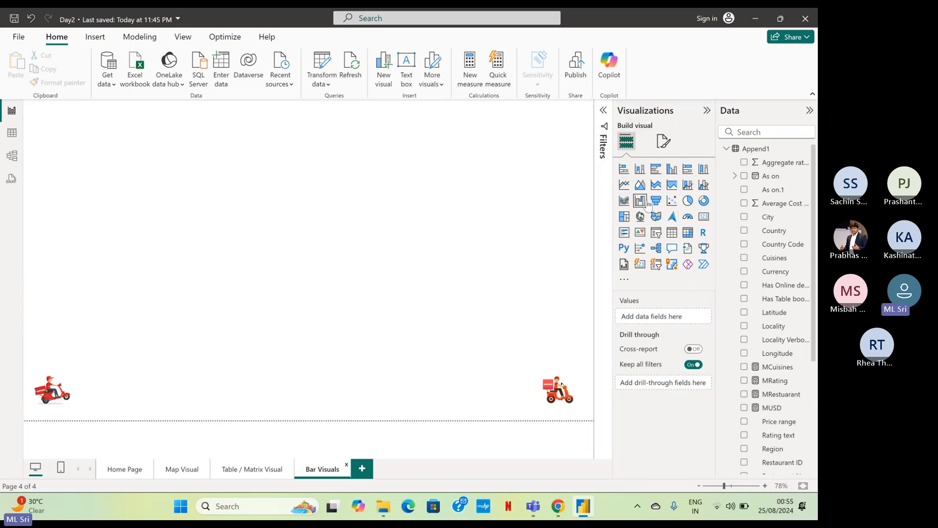
Add a stacked bar chart in the upper-left corner of the Bar Visuals page and widen it to about half the page.
left_click(627, 169)
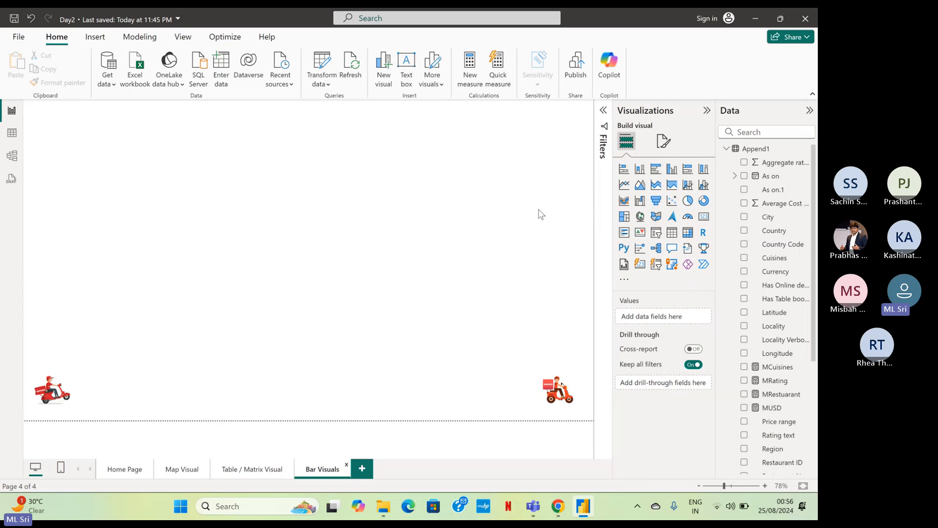
left_click(628, 172)
left_click_drag(117, 158, 58, 110)
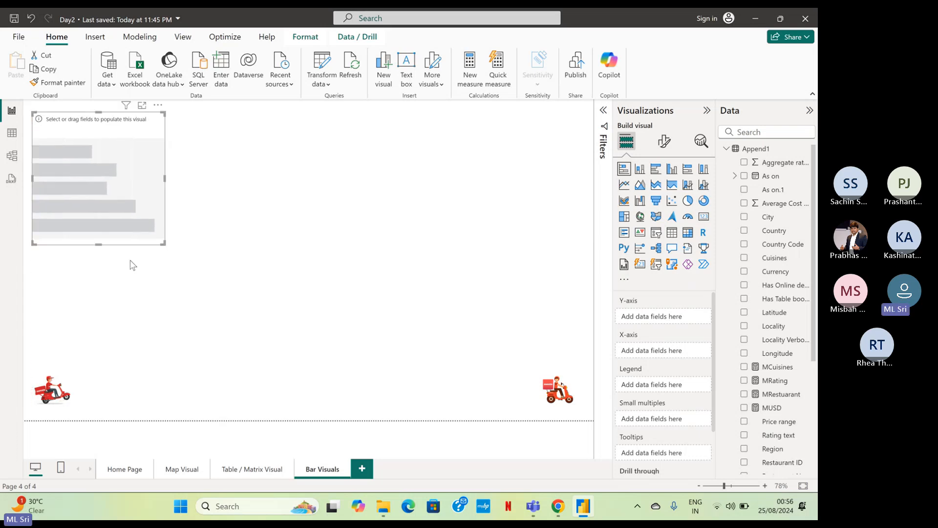
left_click_drag(165, 241, 311, 255)
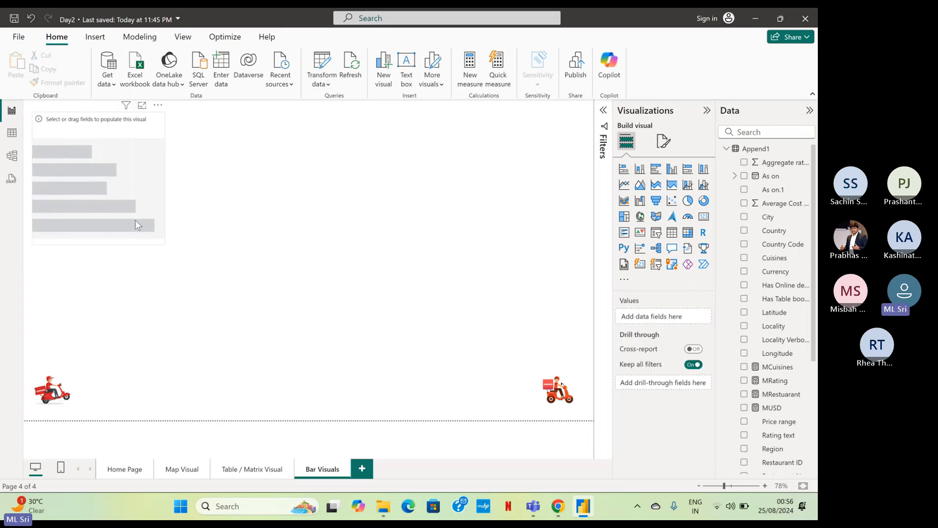
left_click(164, 245)
left_click_drag(164, 245, 302, 256)
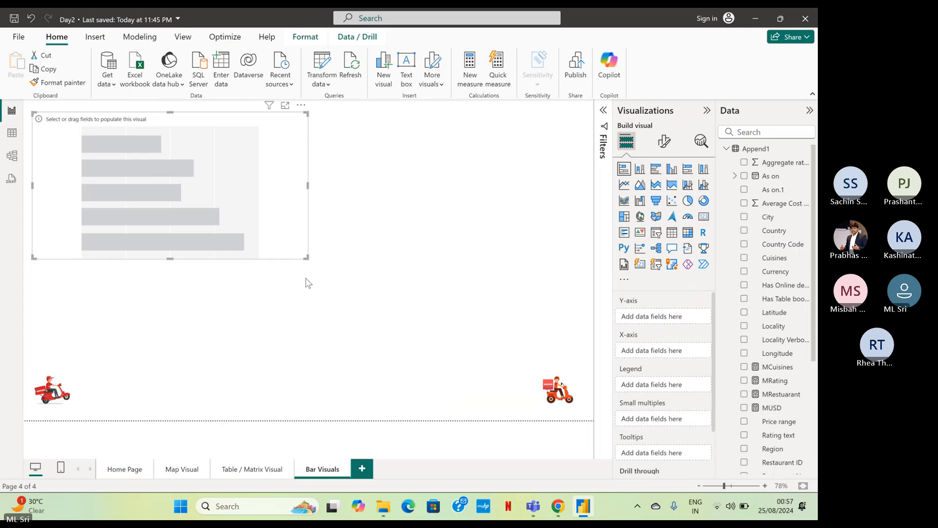
left_click(310, 283)
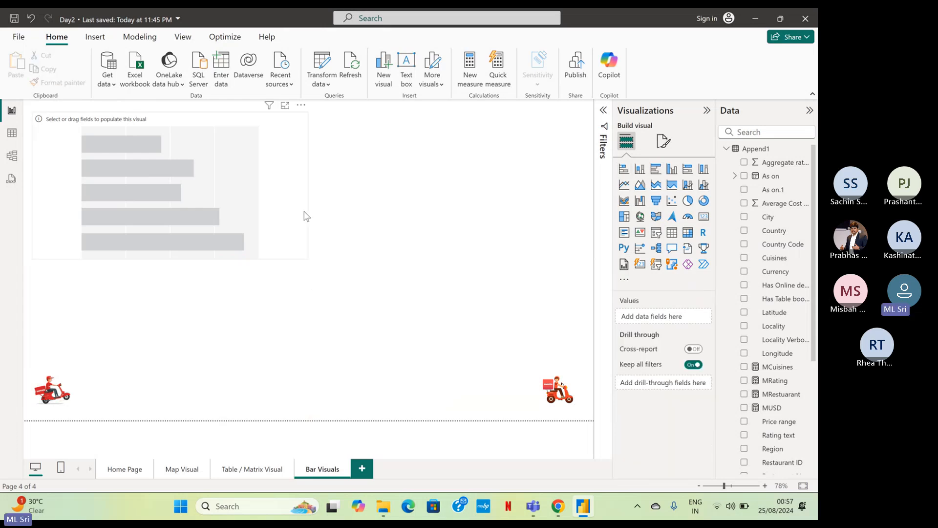
left_click(300, 211)
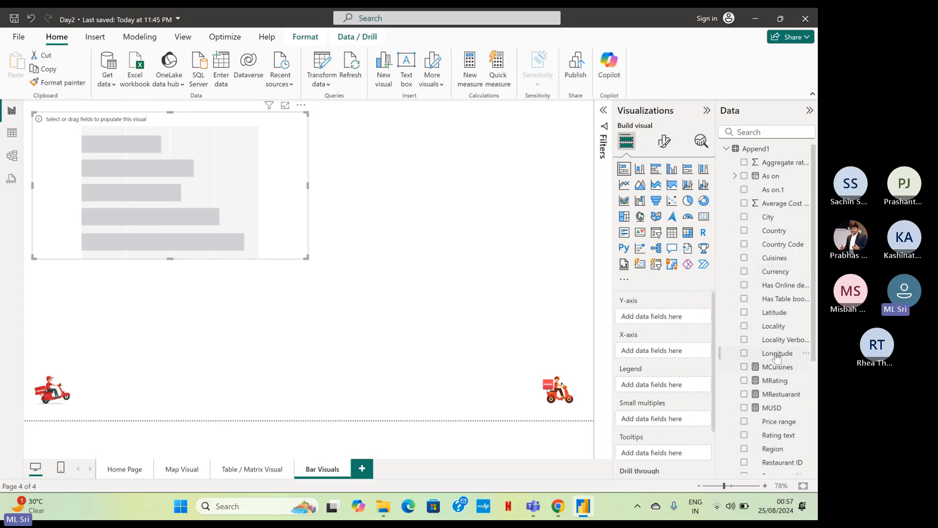
Add the MUSD measure from Append1 to the stacked bar chart's X-axis.
scroll(776, 307, "down", 3)
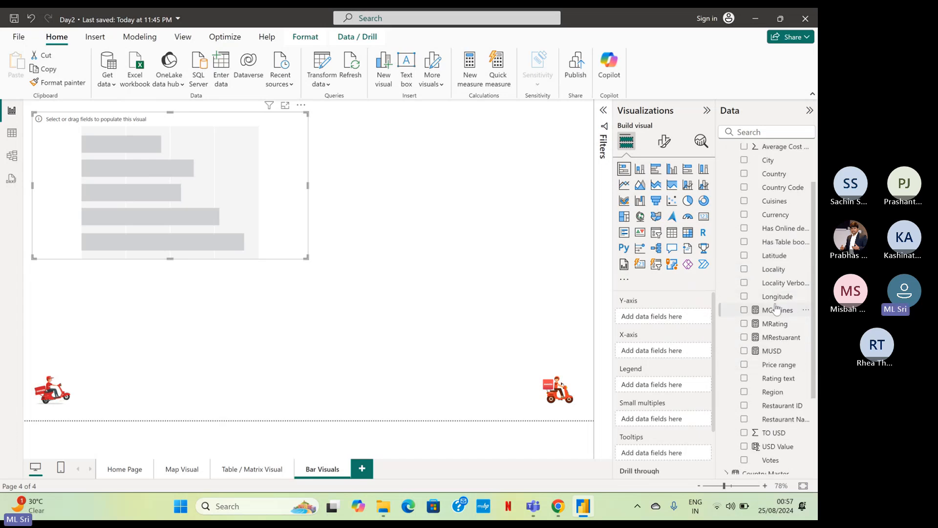
scroll(776, 306, "down", 3)
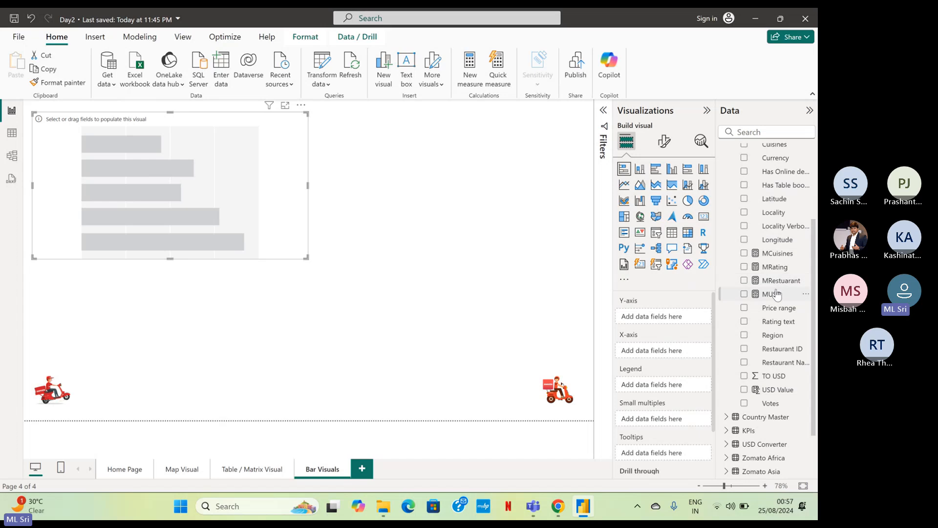
left_click_drag(777, 295, 700, 332)
left_click_drag(775, 295, 669, 319)
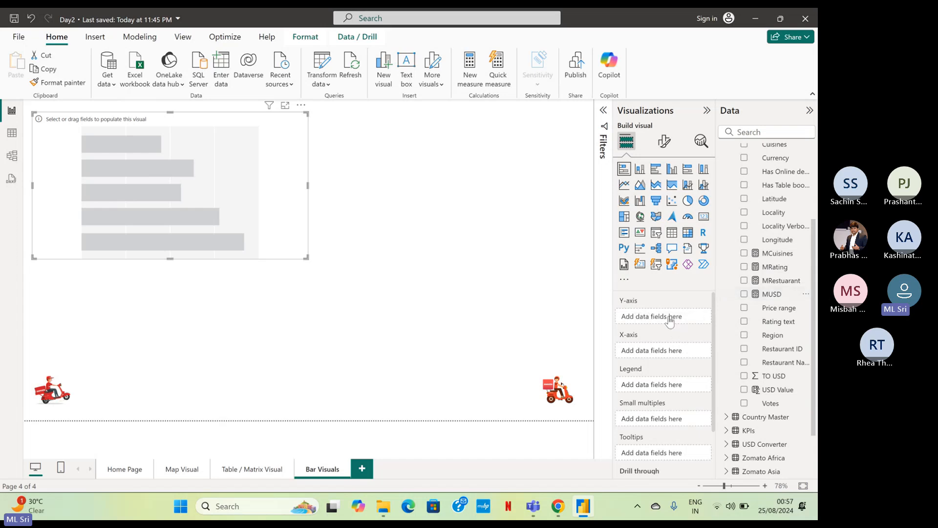
left_click(743, 295)
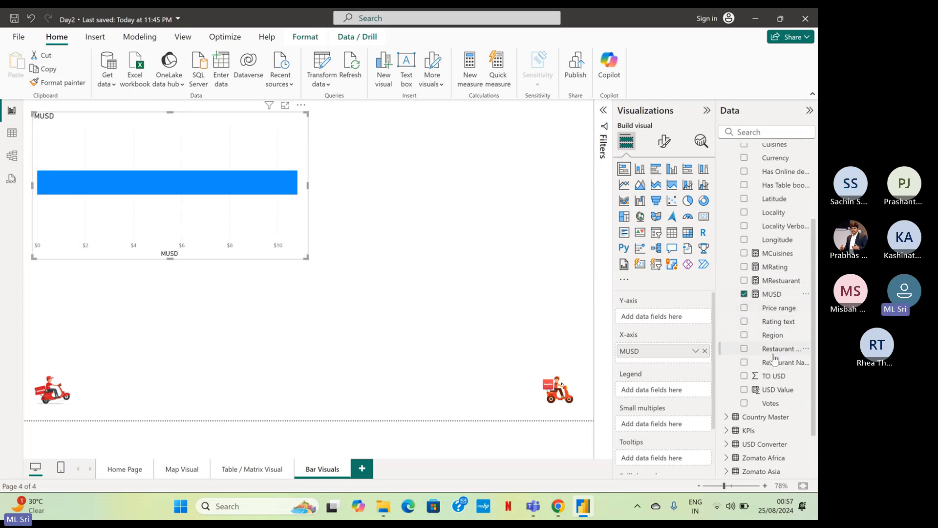
Put the Region field from Append1 on the stacked bar chart's Y-axis.
scroll(773, 357, "up", 2)
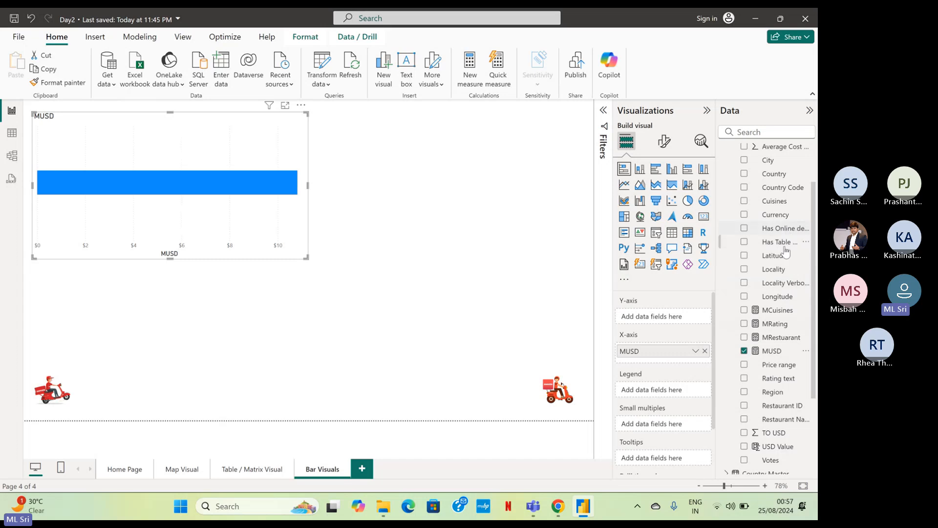
scroll(788, 271, "up", 2)
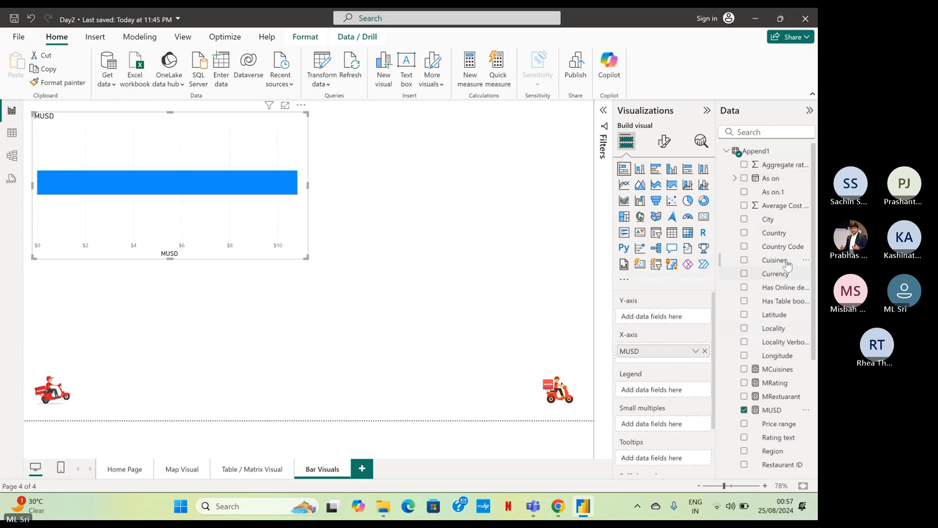
scroll(791, 257, "down", 5)
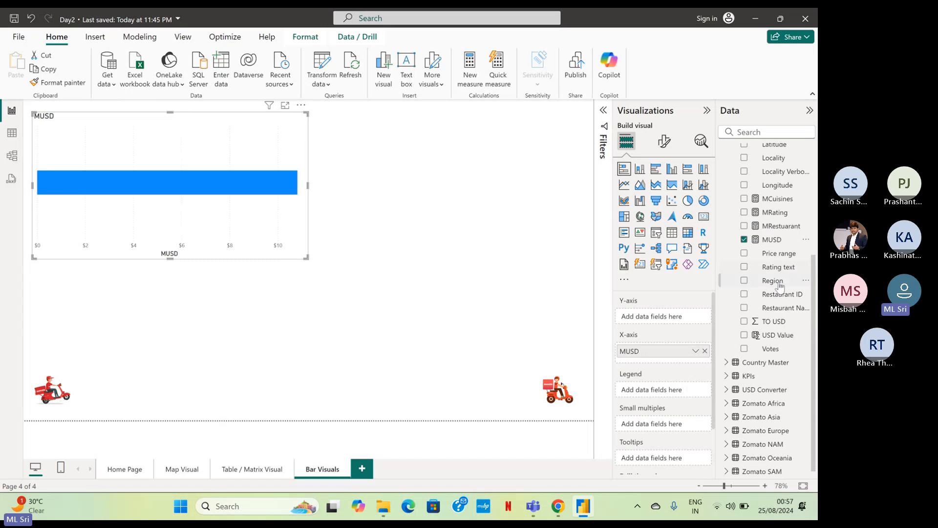
left_click_drag(777, 281, 652, 317)
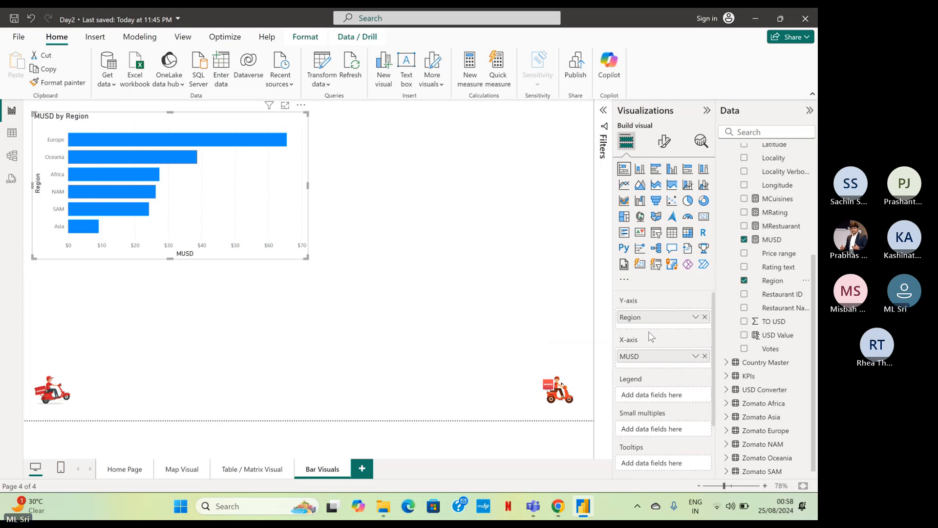
Add the MRating measure to the chart's X-axis below MUSD.
scroll(651, 337, "down", 3)
scroll(652, 337, "up", 3)
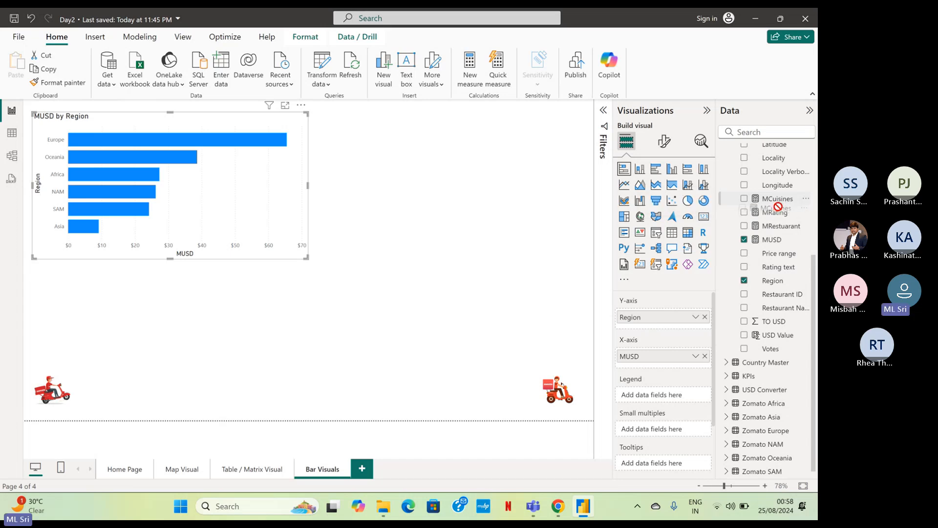
left_click_drag(777, 215, 690, 364)
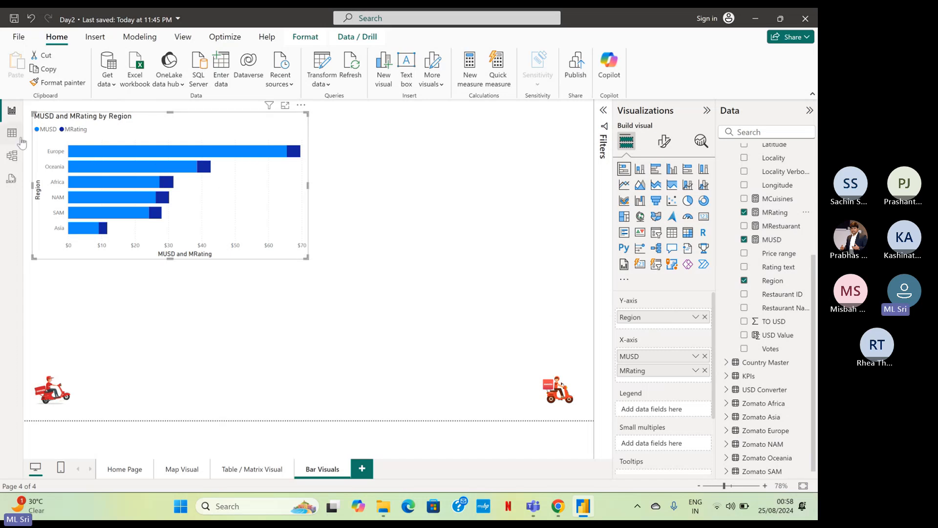
Enlarge the MUSD and MRating by Region chart to span nearly the full page width above the scooter images.
mouse_move(196, 161)
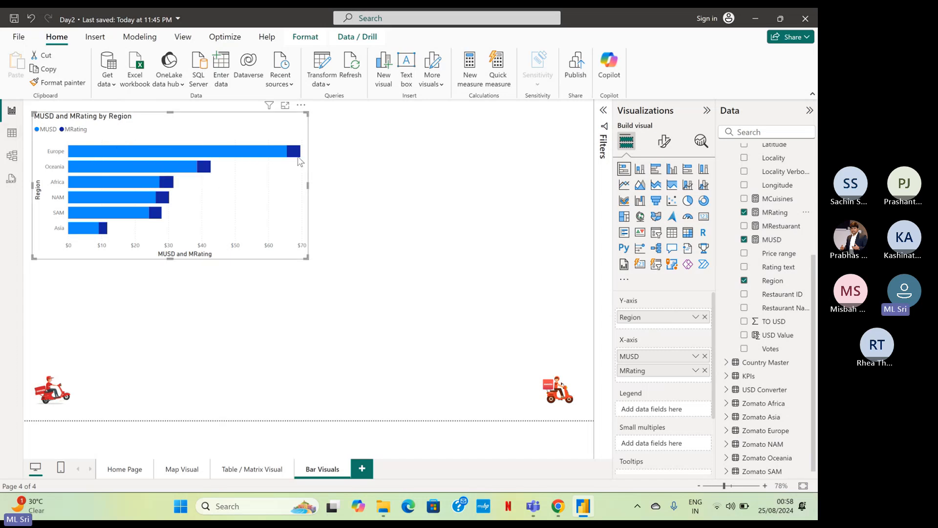
mouse_move(301, 159)
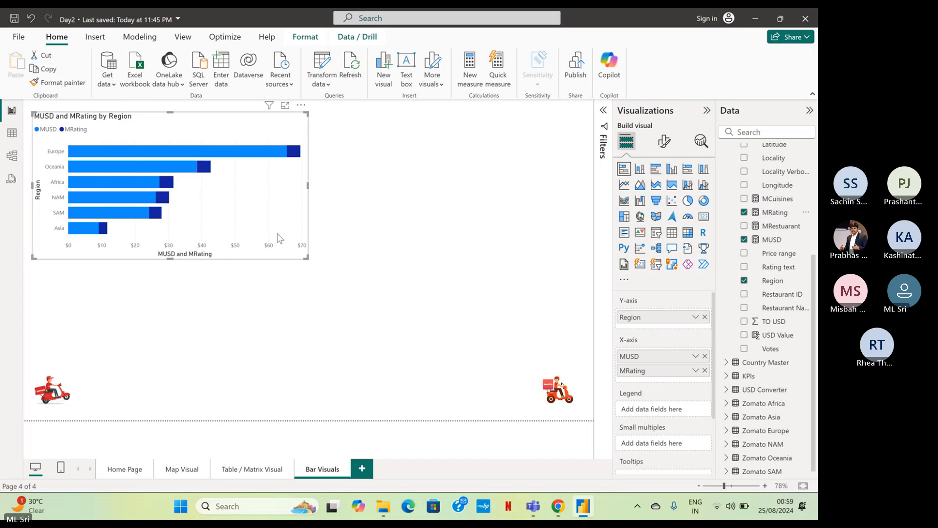
left_click(317, 129)
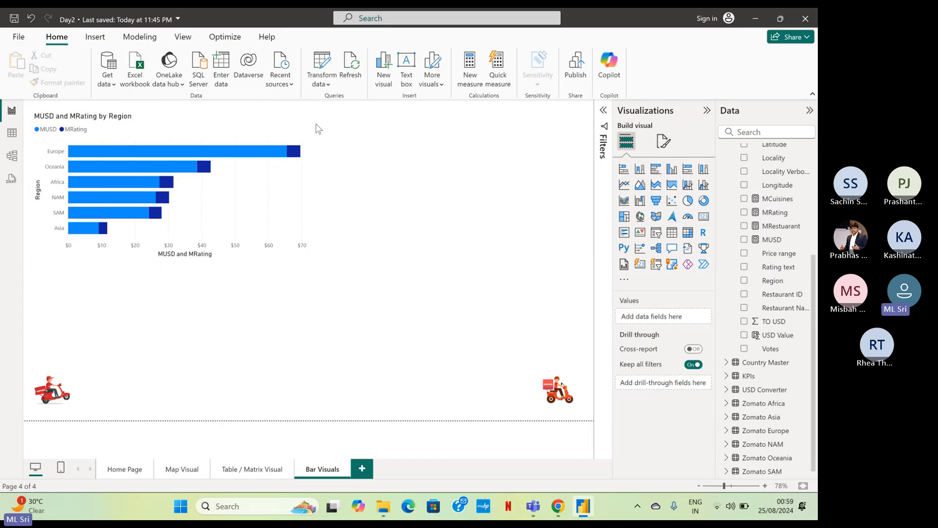
left_click(286, 128)
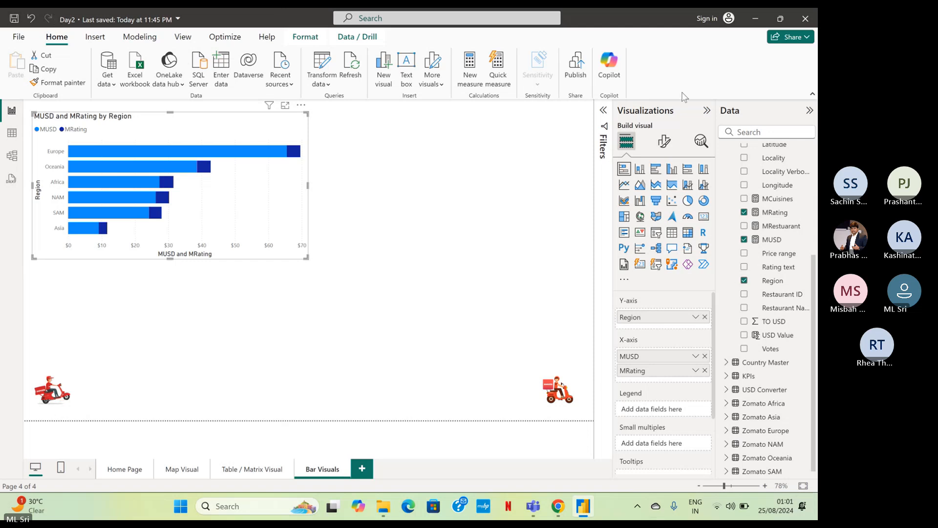
left_click(367, 161)
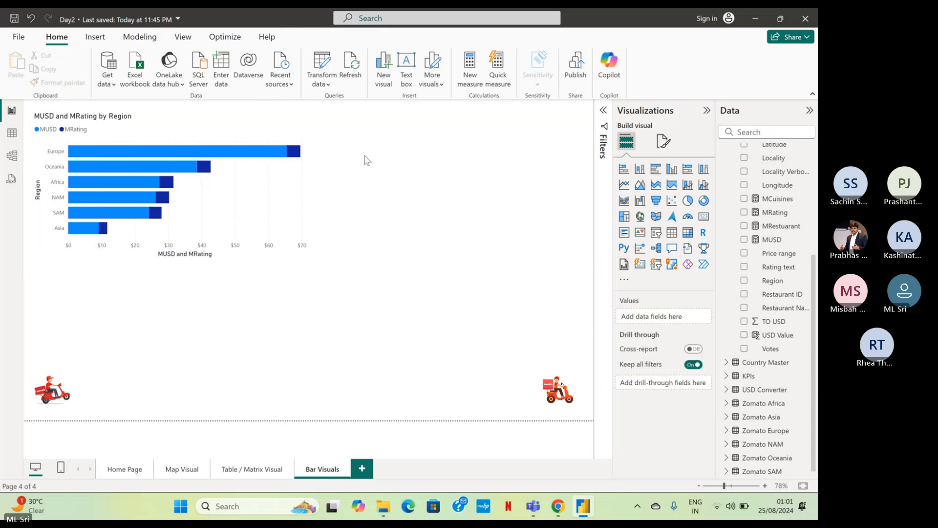
left_click(292, 126)
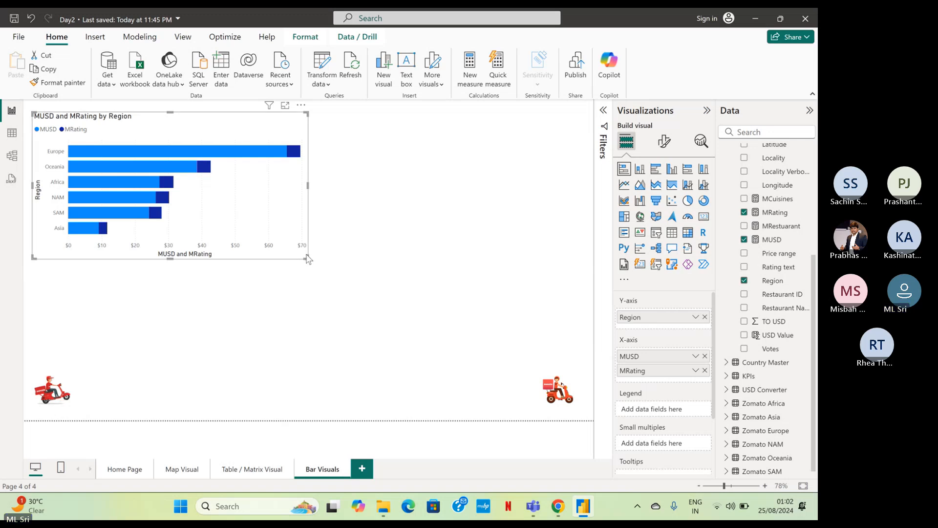
left_click_drag(308, 258, 580, 357)
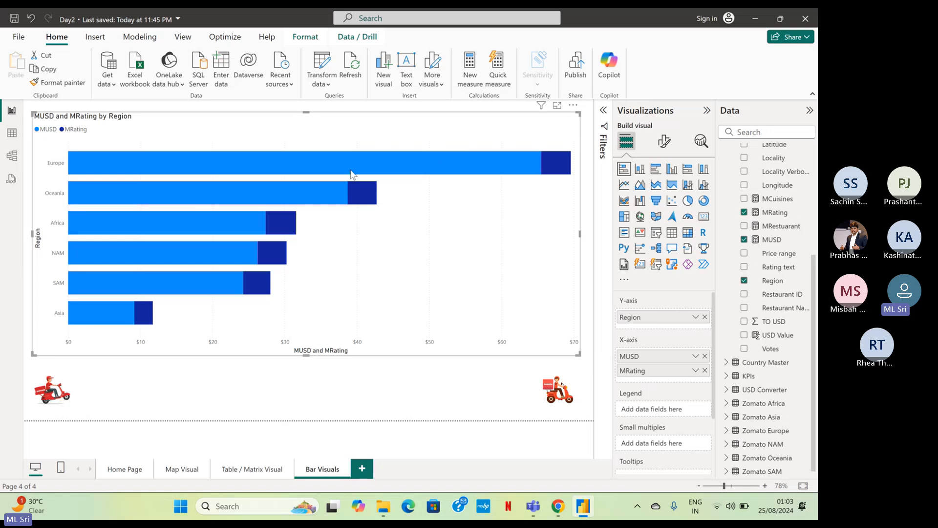
Split the stacked bar chart into small multiples by Quarter from Append1's As on date hierarchy.
mouse_move(352, 175)
mouse_move(556, 169)
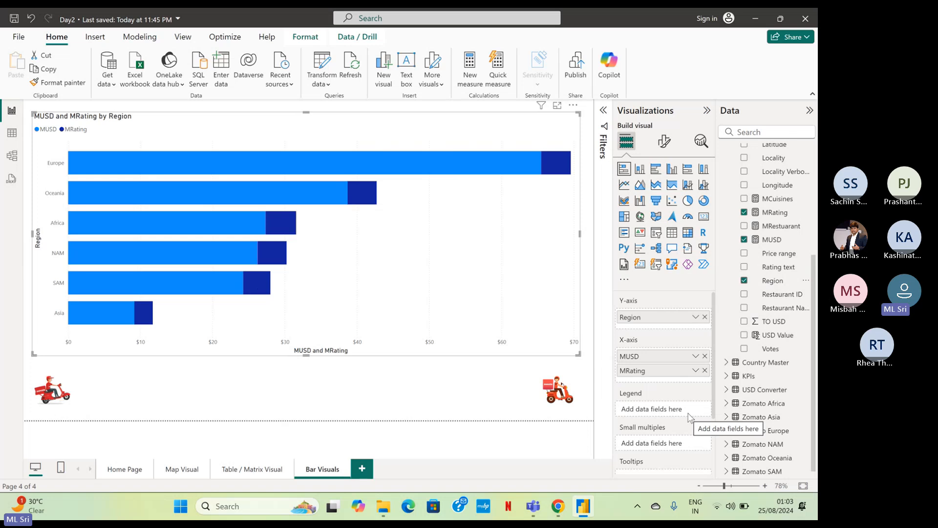
scroll(689, 417, "down", 2)
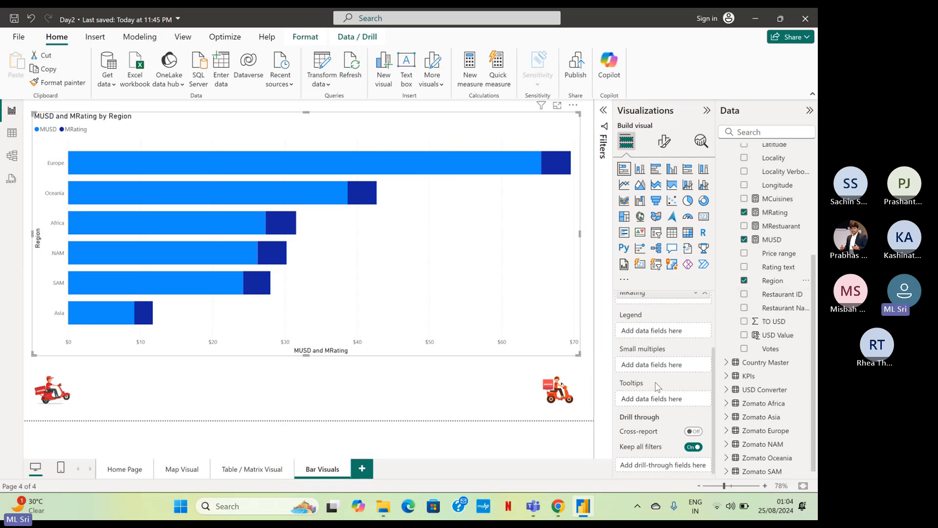
scroll(770, 317, "up", 3)
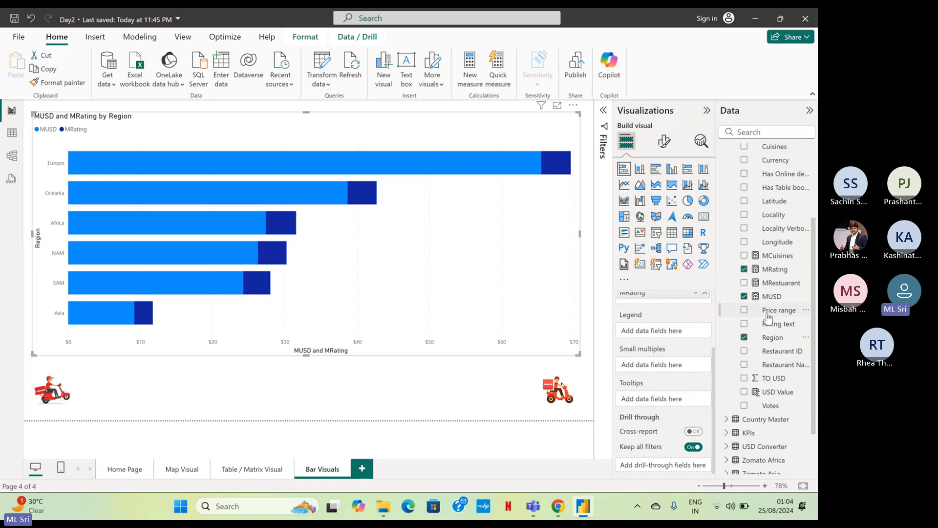
scroll(772, 315, "up", 6)
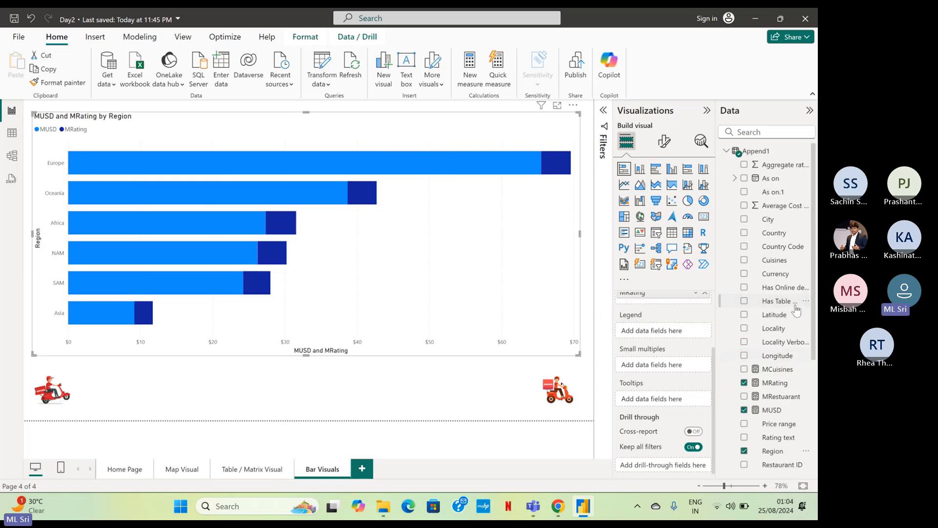
scroll(795, 298, "down", 3)
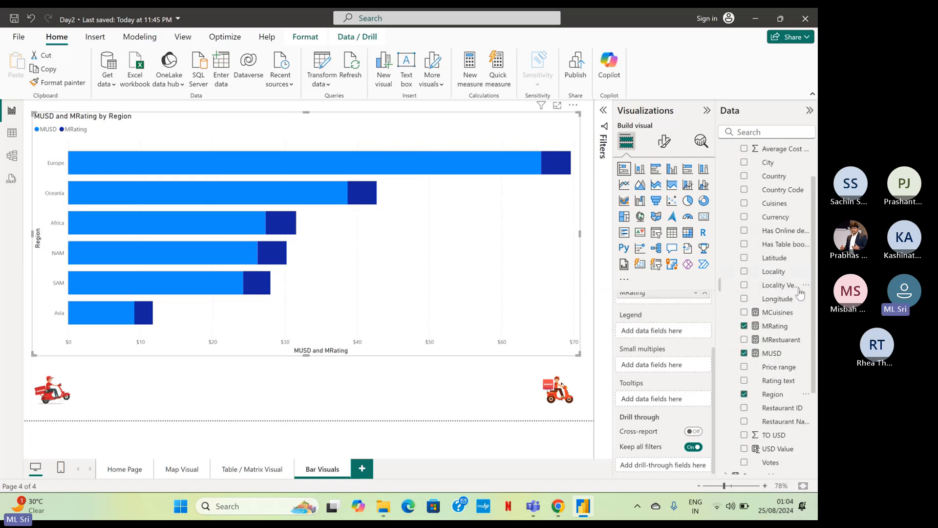
scroll(800, 292, "down", 4)
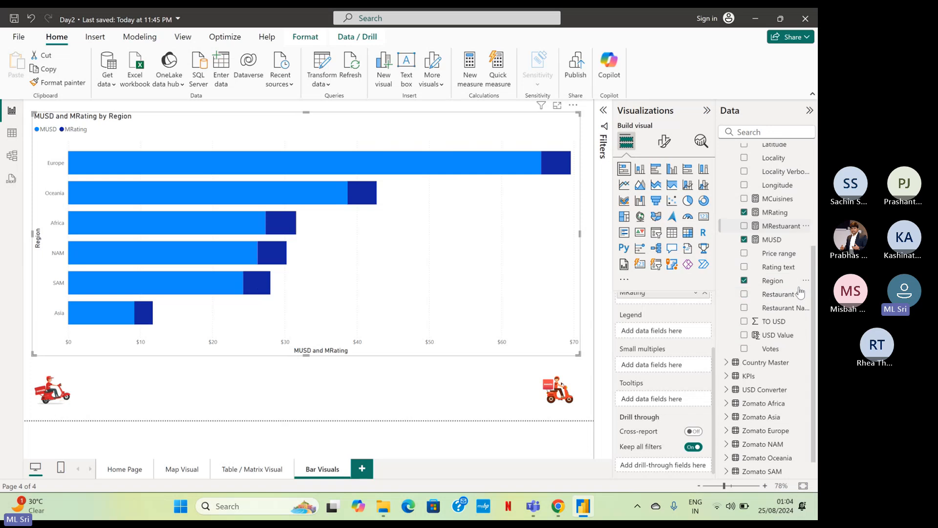
scroll(800, 292, "up", 7)
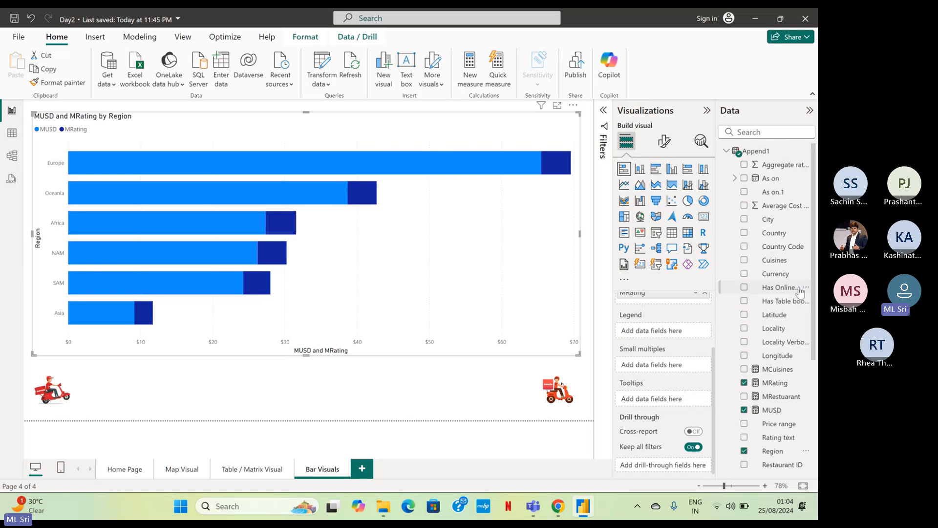
left_click(737, 178)
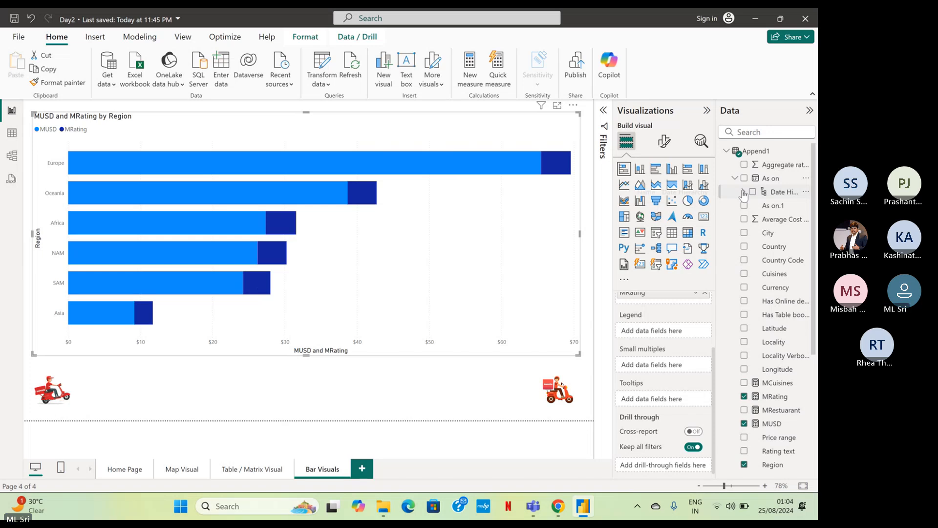
left_click(743, 192)
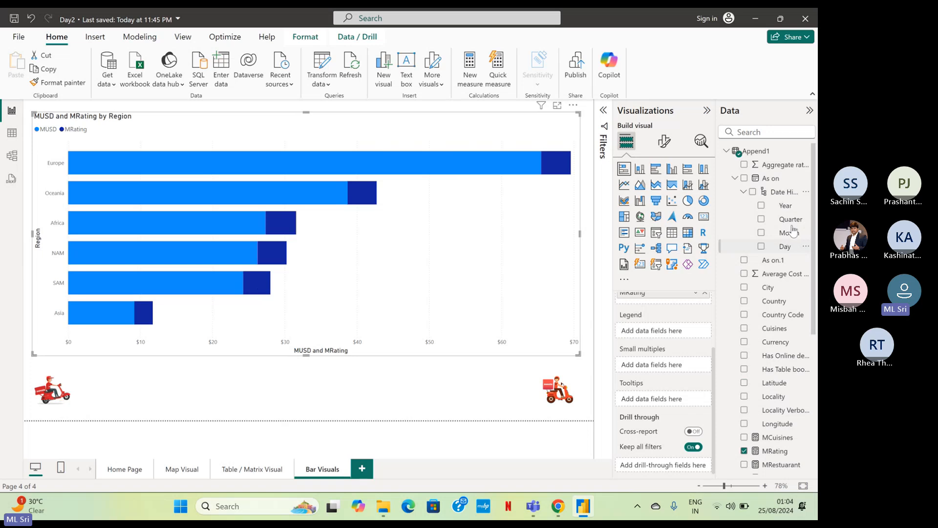
left_click_drag(792, 224, 669, 366)
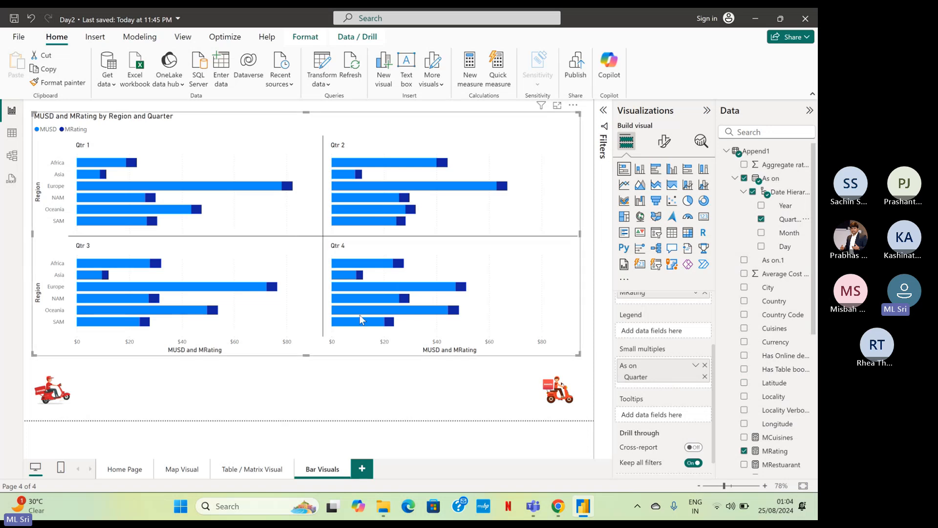
Compare the regional bars across the quarterly panels and remove the As on Quarter field from the chart's small multiples.
mouse_move(358, 215)
mouse_move(396, 169)
mouse_move(360, 265)
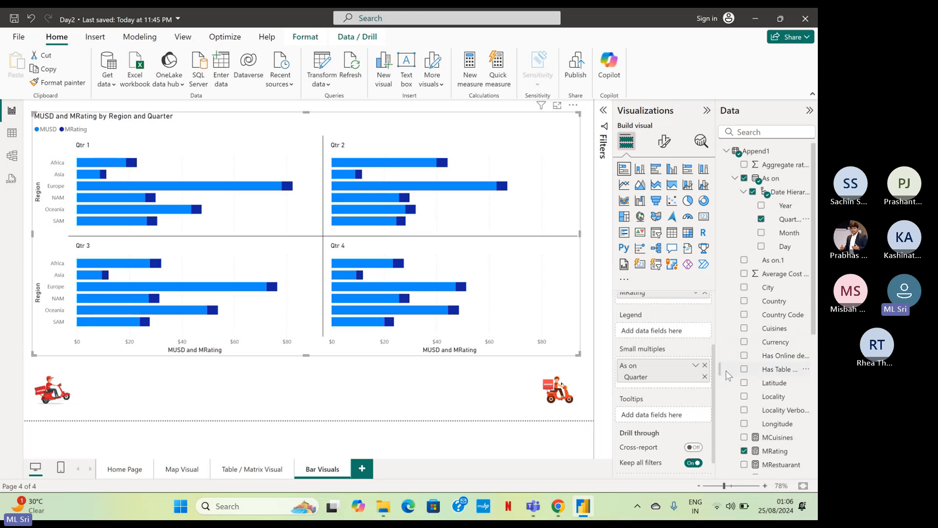
left_click(706, 366)
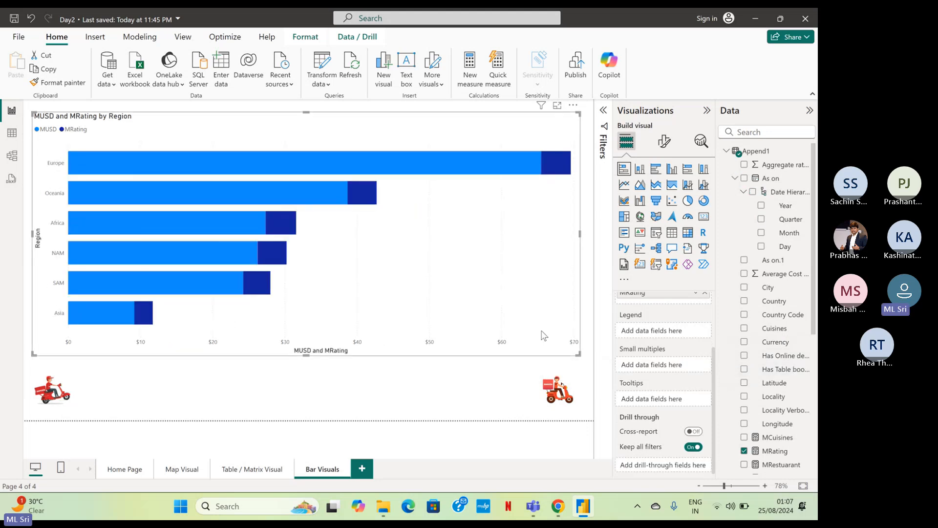
Shrink the chart to about half its width in the page's upper-left area and change its title to "Stack Bar Chart".
left_click_drag(577, 353, 306, 259)
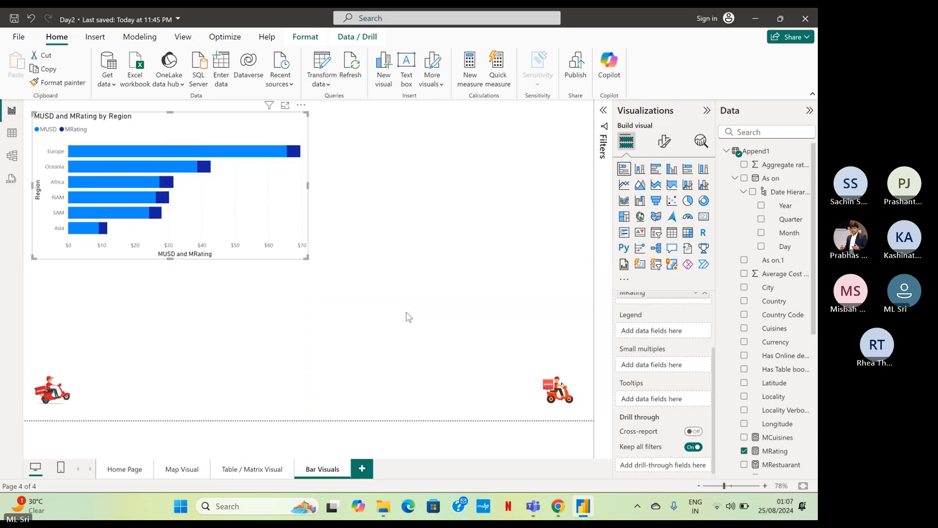
left_click(665, 142)
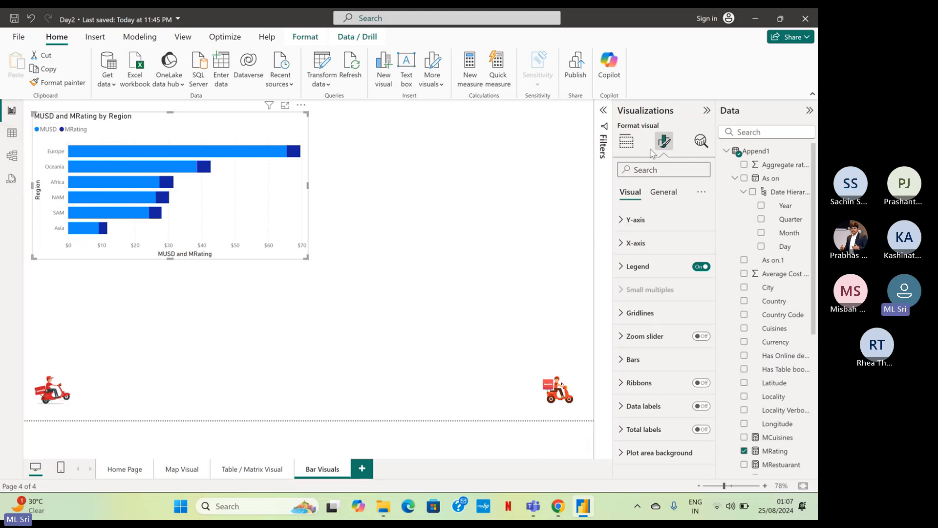
left_click(663, 194)
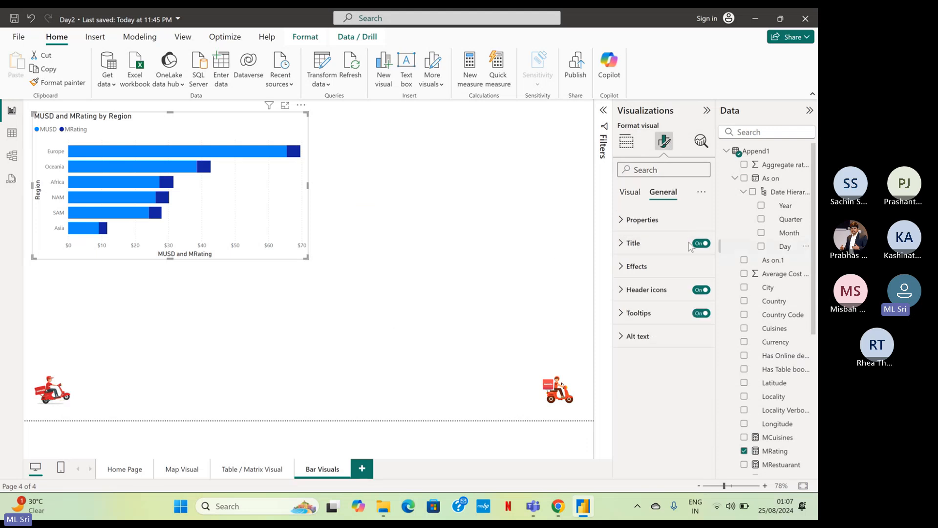
left_click(632, 244)
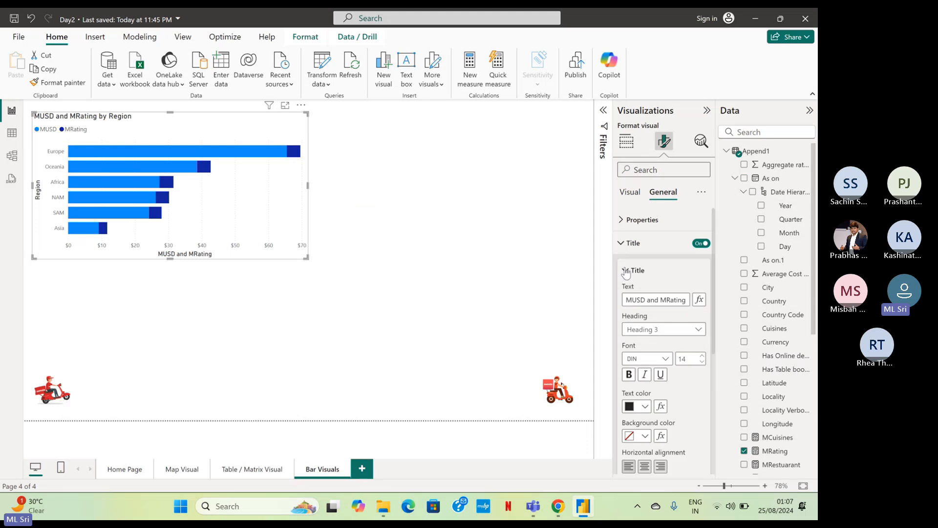
left_click_drag(627, 300, 689, 304)
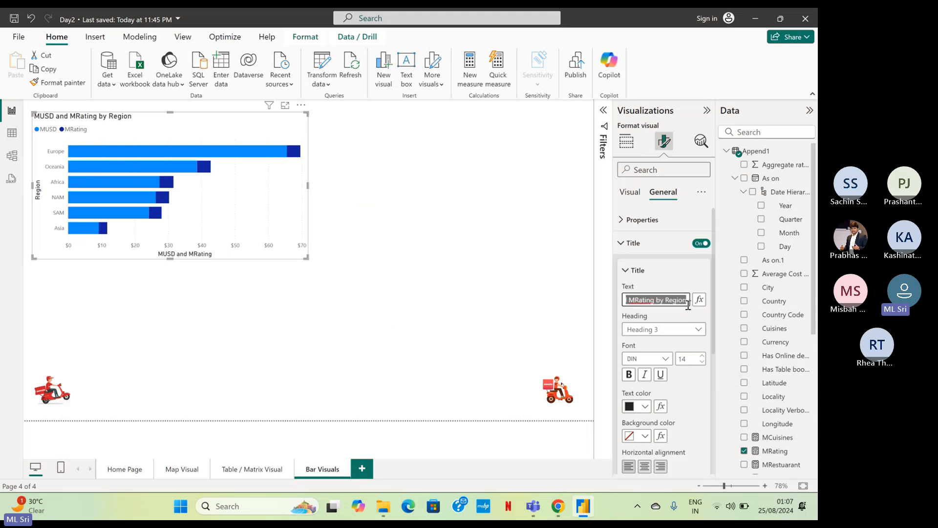
type("Stack")
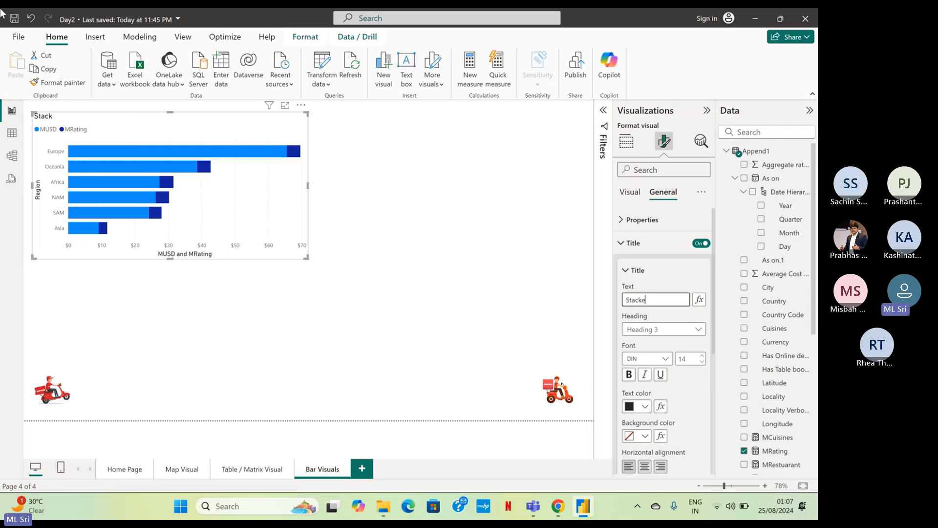
type(" Bar Chart")
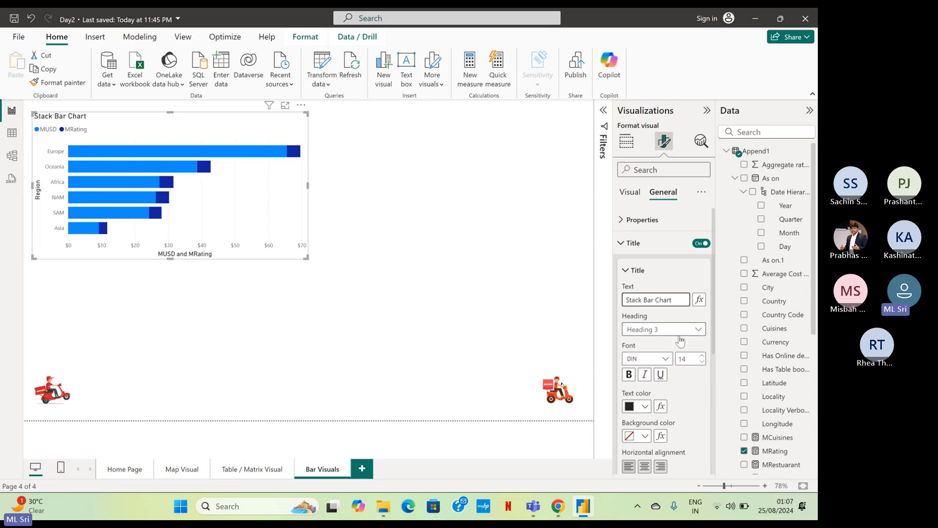
Format the chart title as Heading 6 in Calibri at font size 15.
left_click(664, 331)
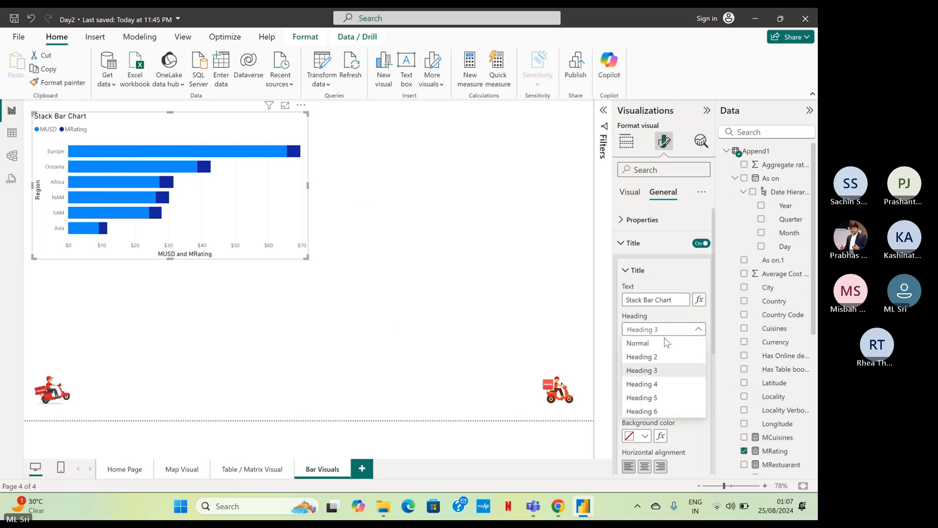
left_click(644, 411)
left_click(666, 360)
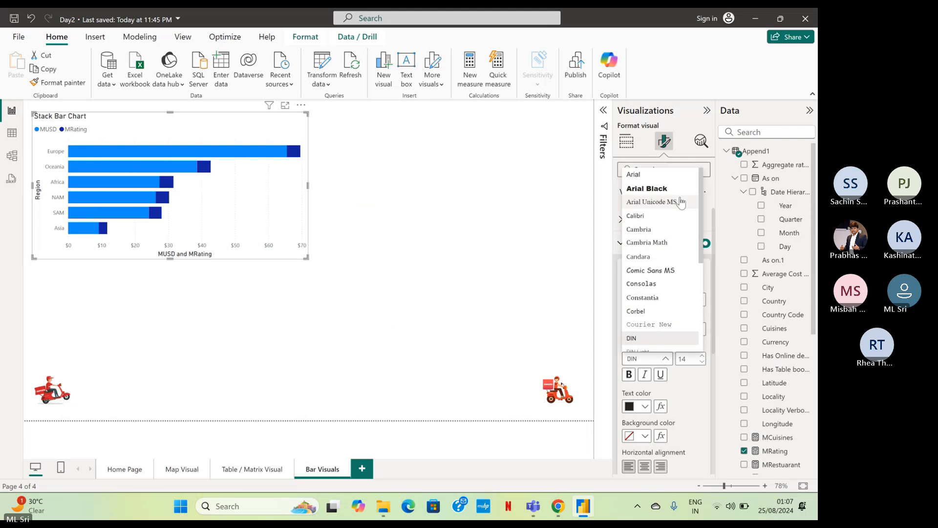
left_click(655, 216)
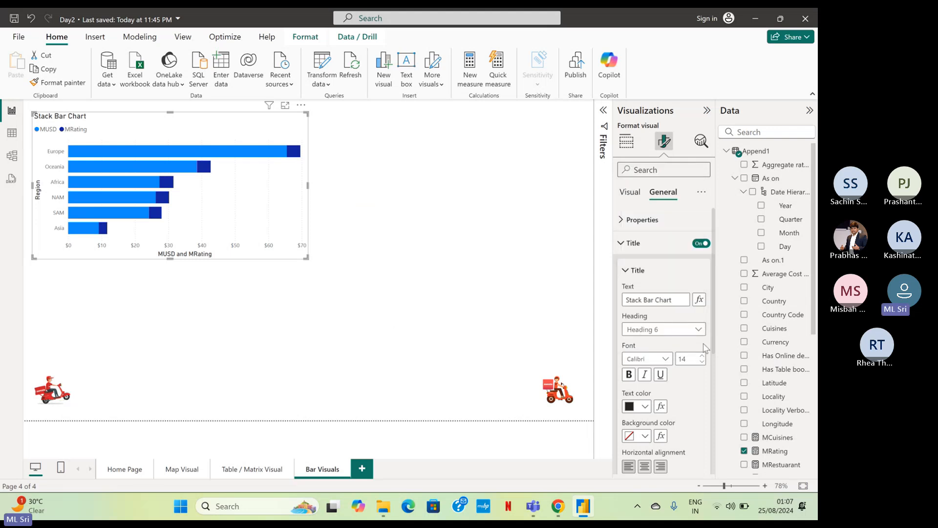
left_click(695, 356)
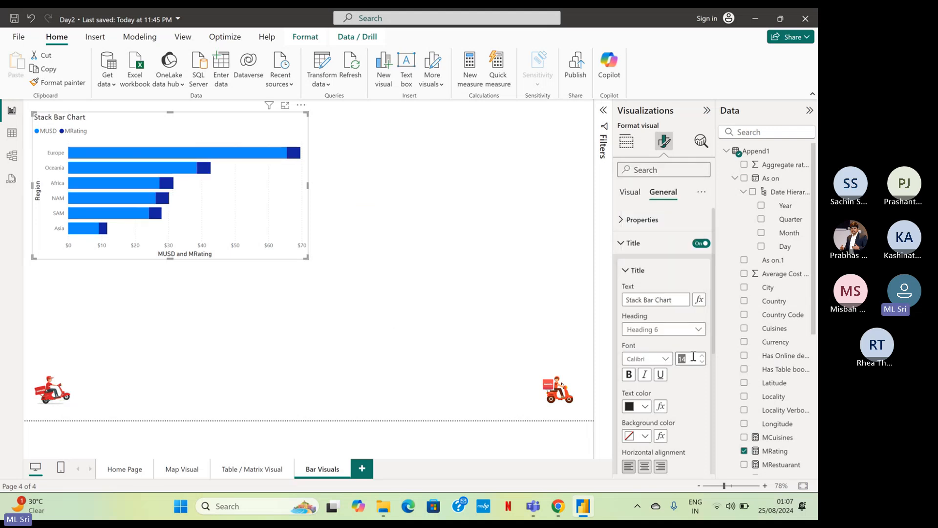
type("15")
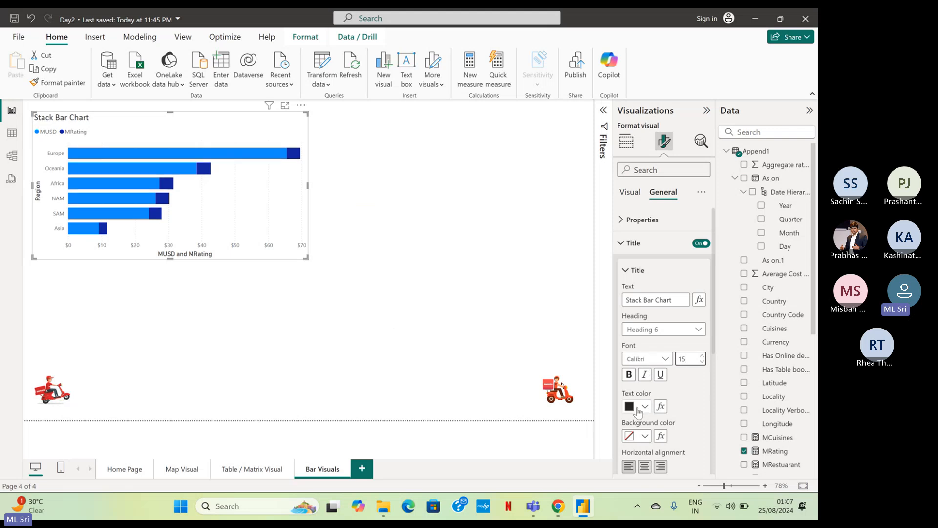
Make the chart title bold and underlined, and color its text red.
left_click(628, 374)
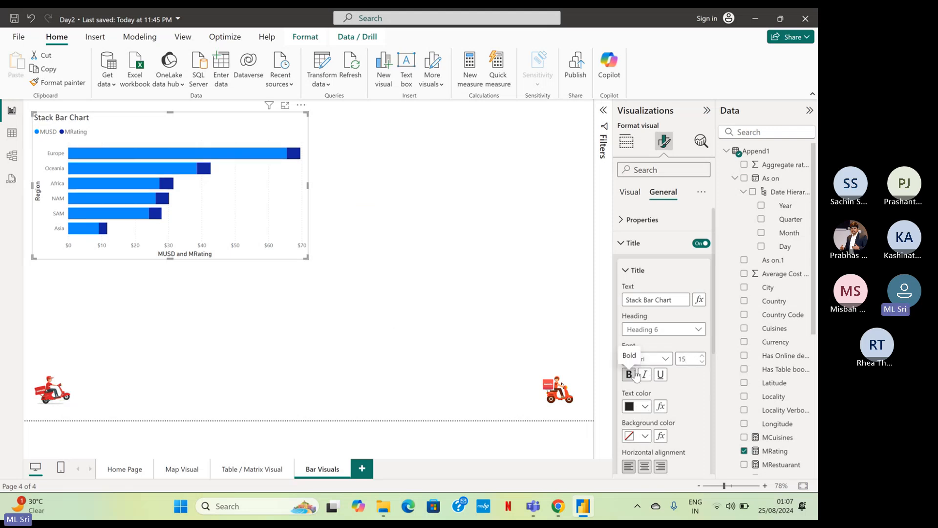
left_click(661, 374)
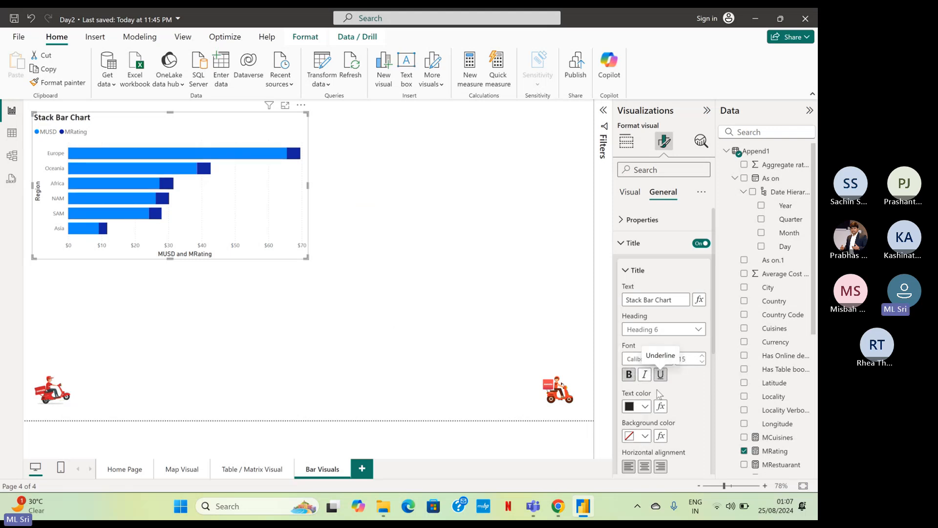
left_click(647, 408)
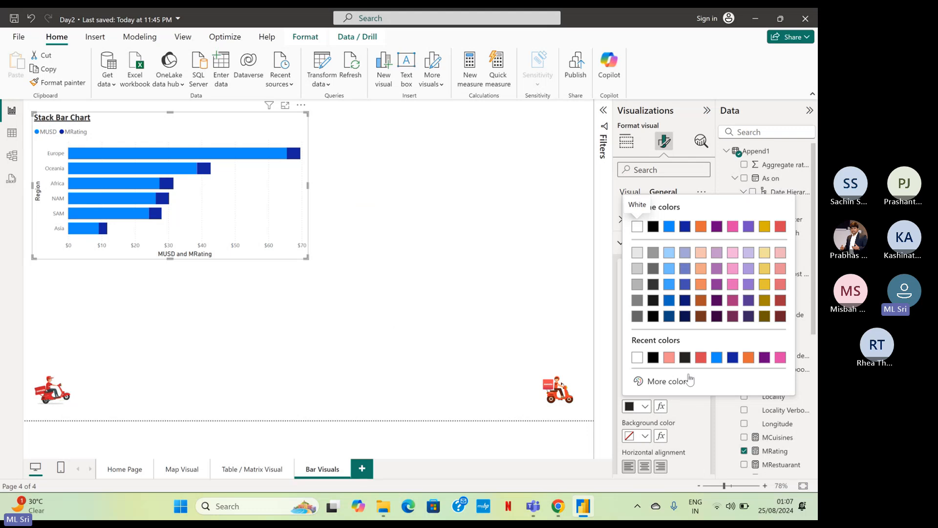
left_click(702, 359)
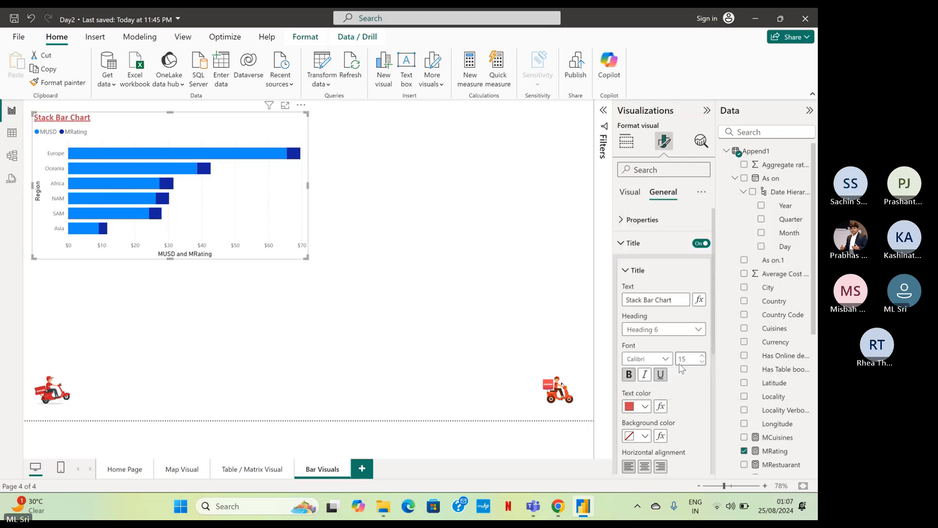
scroll(667, 391, "down", 2)
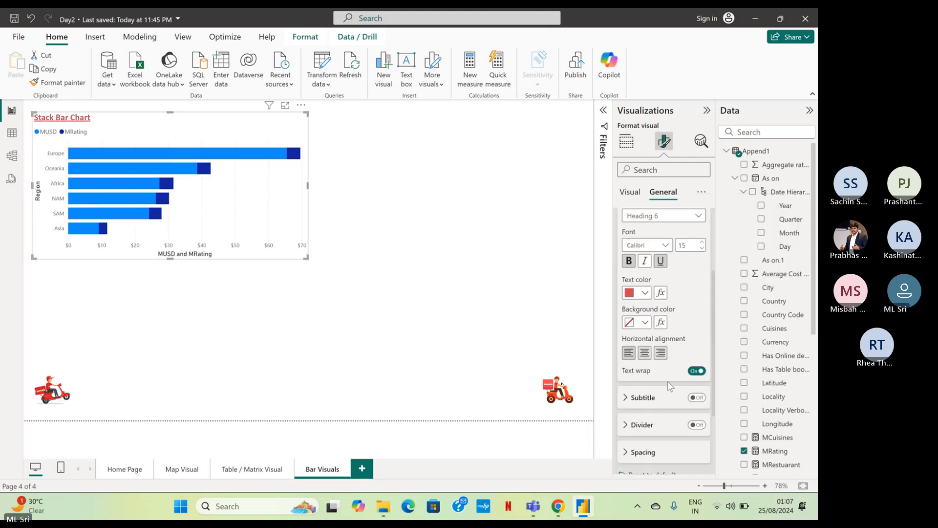
scroll(670, 383, "down", 3)
scroll(671, 383, "up", 5)
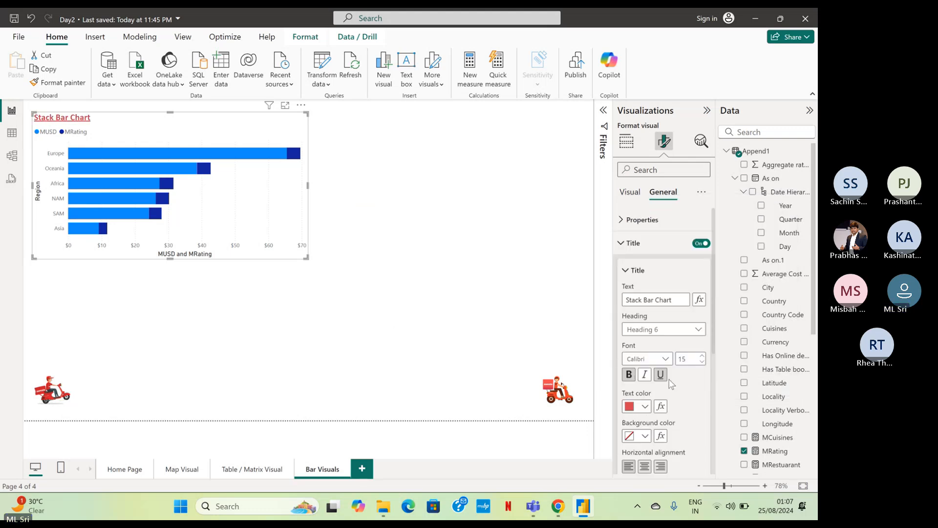
left_click(622, 245)
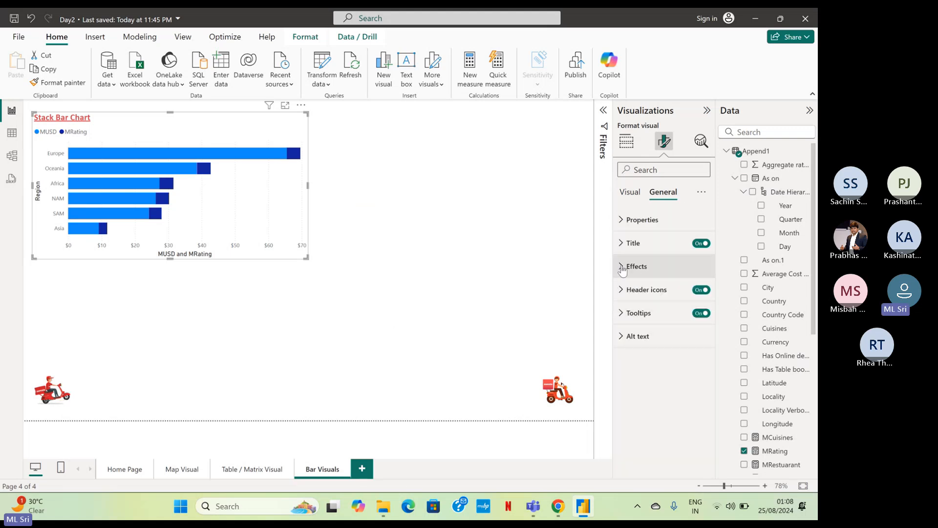
Turn on the visual border for the stacked bar chart and color it red.
left_click(628, 266)
scroll(636, 303, "down", 1)
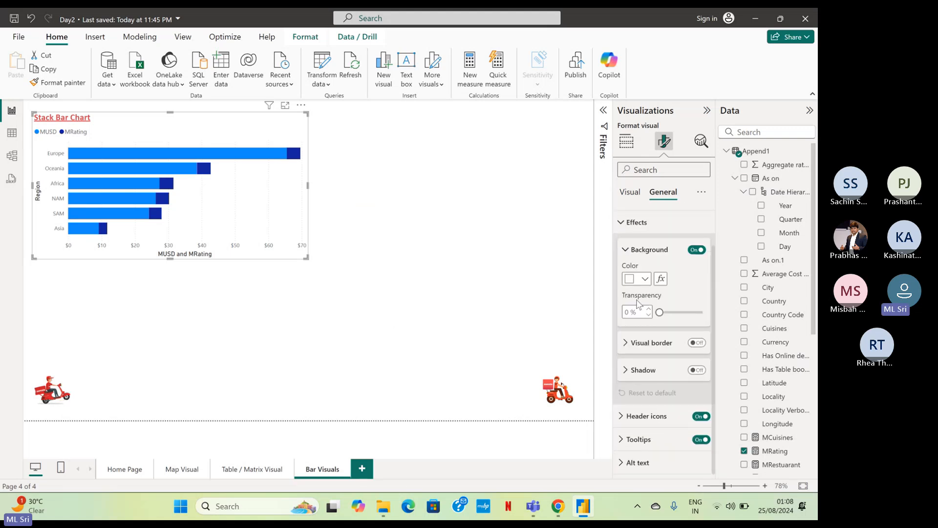
left_click(702, 343)
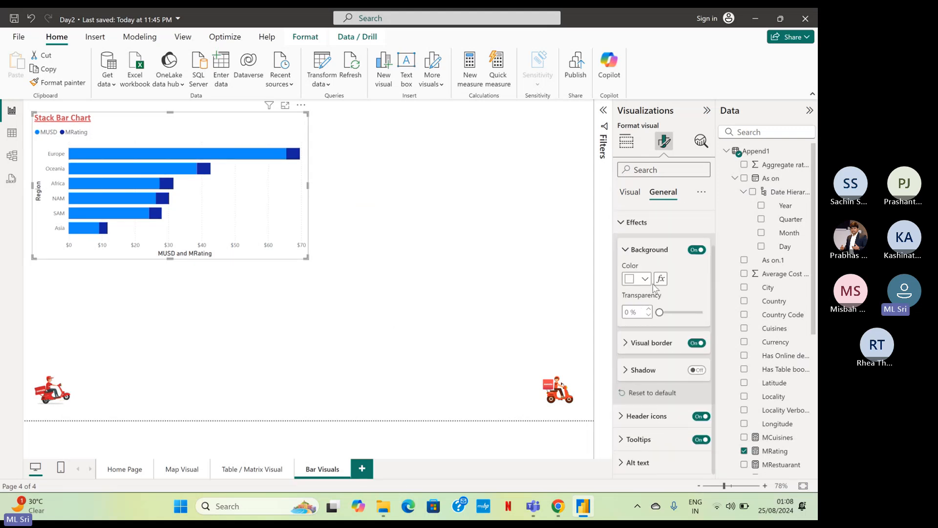
left_click(631, 345)
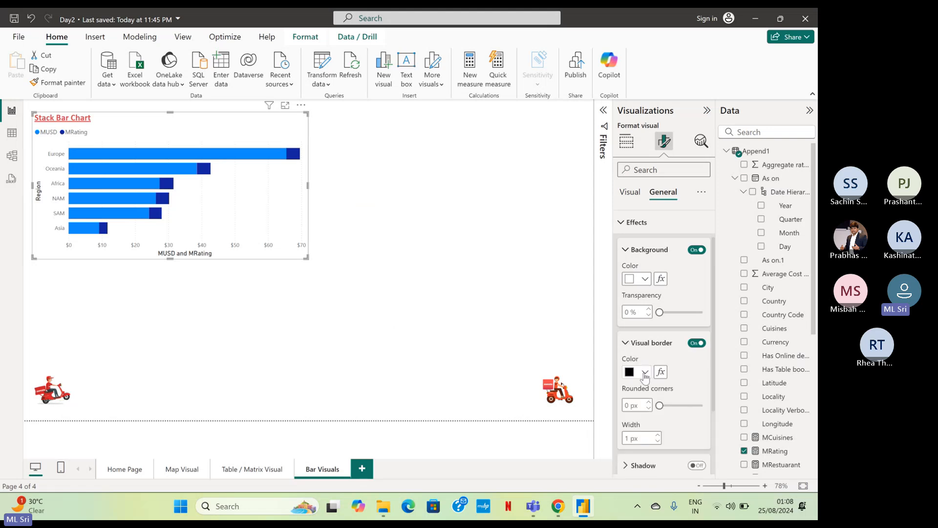
left_click(645, 373)
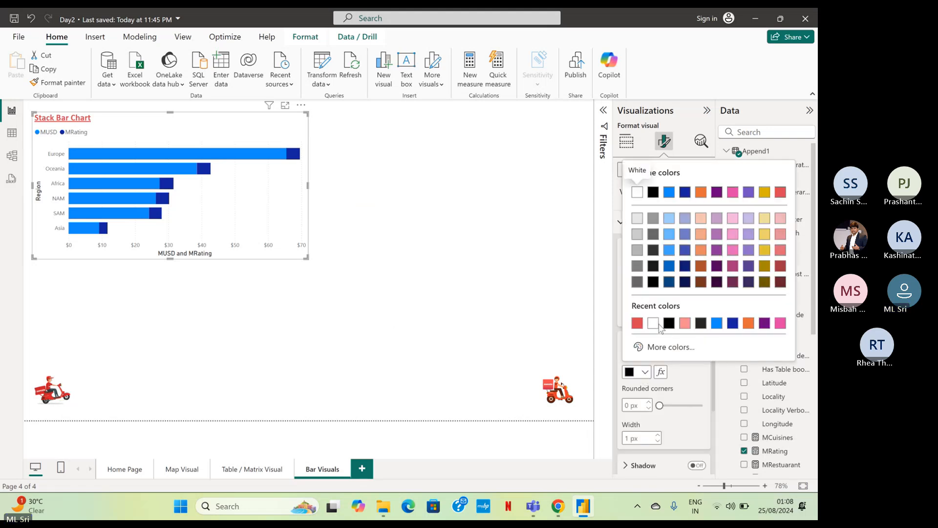
left_click(637, 323)
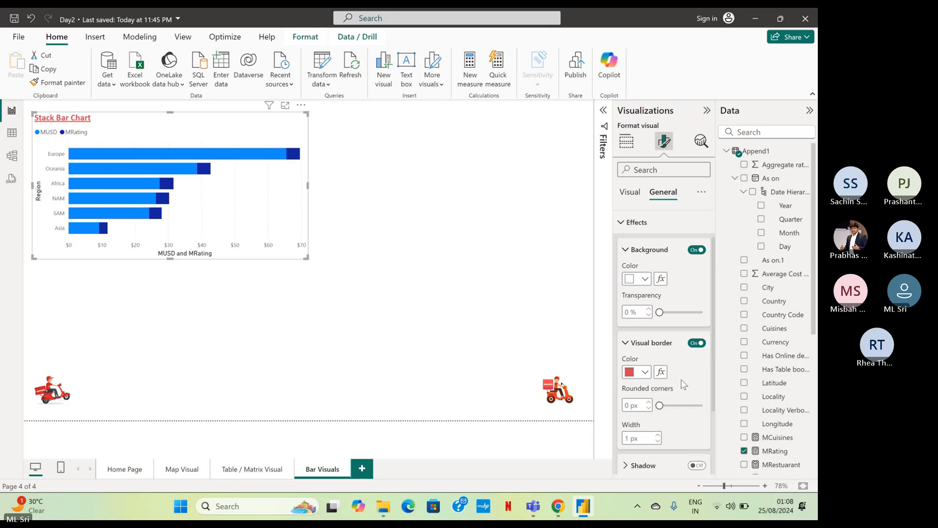
left_click(556, 308)
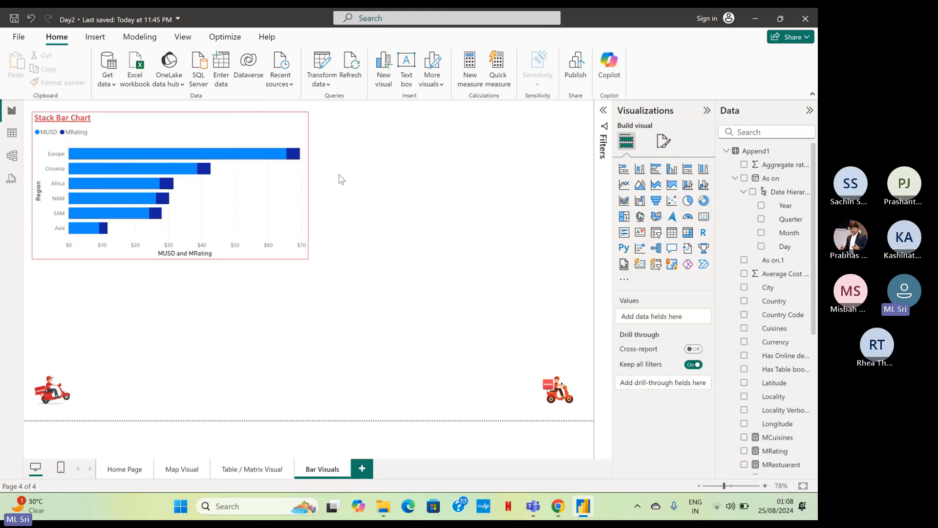
Set the stacked bar chart's Y-axis value labels to Calibri at font size 10.
left_click(251, 130)
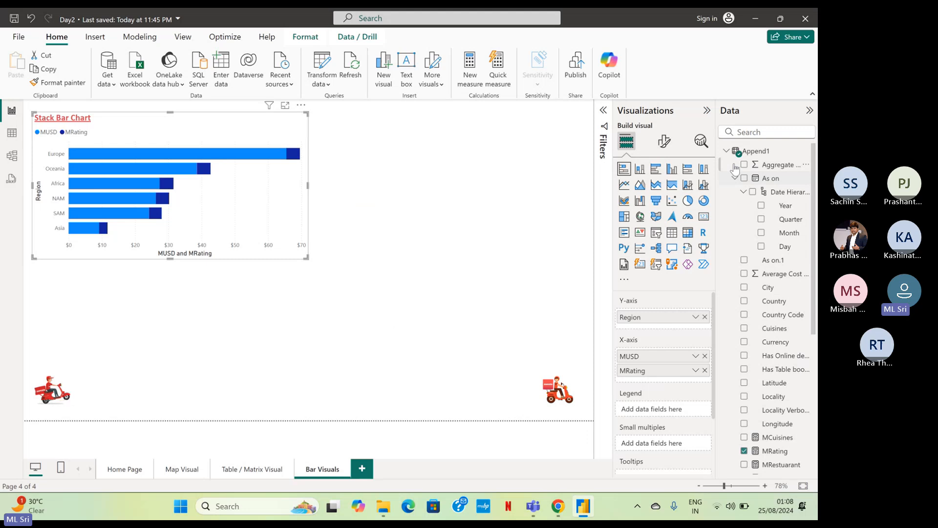
left_click(665, 143)
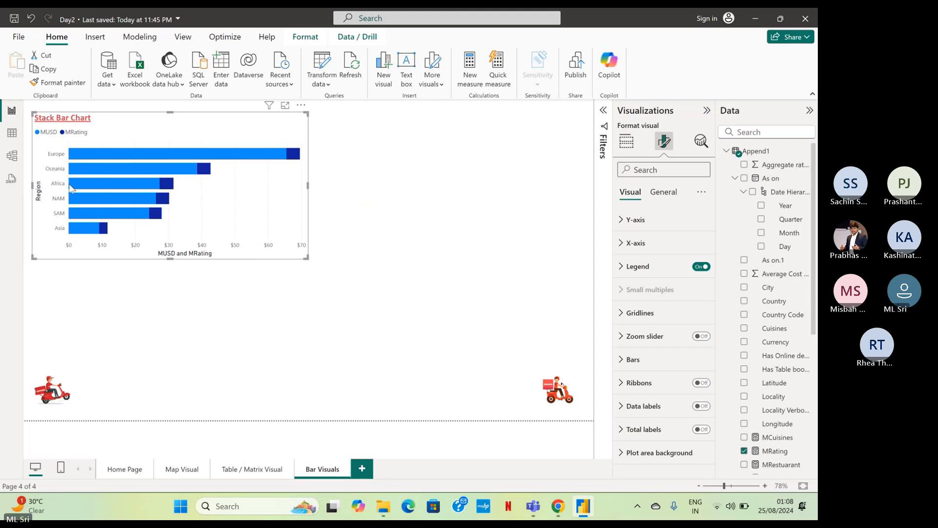
left_click(635, 220)
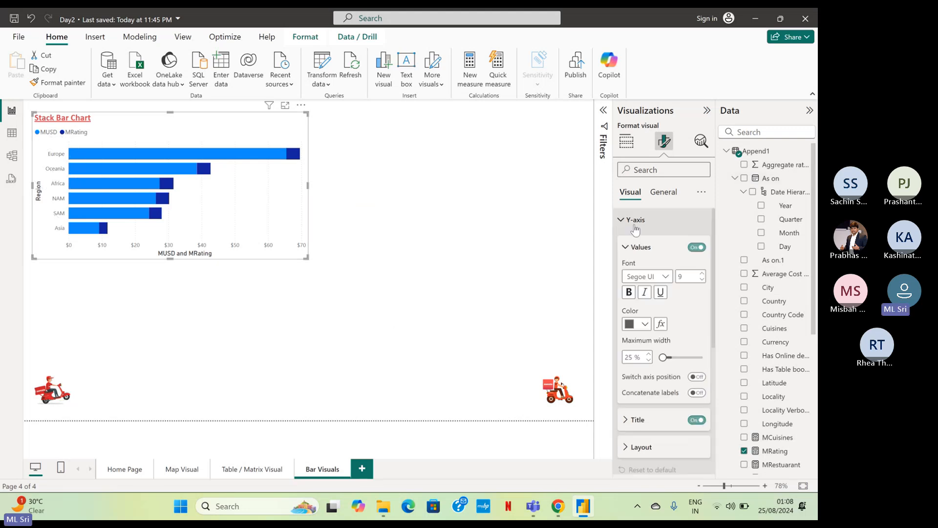
scroll(645, 225, "down", 2)
scroll(648, 225, "up", 1)
scroll(647, 224, "up", 1)
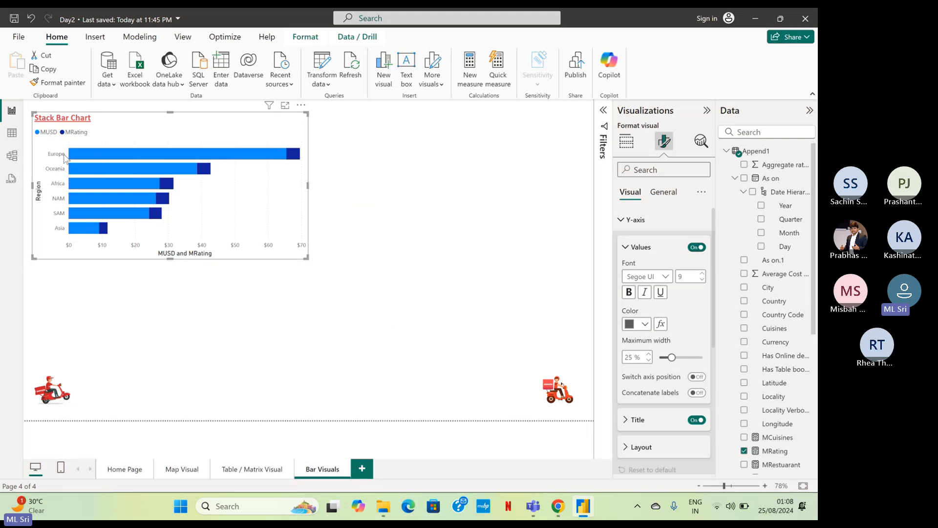
left_click(665, 277)
scroll(666, 321, "up", 2)
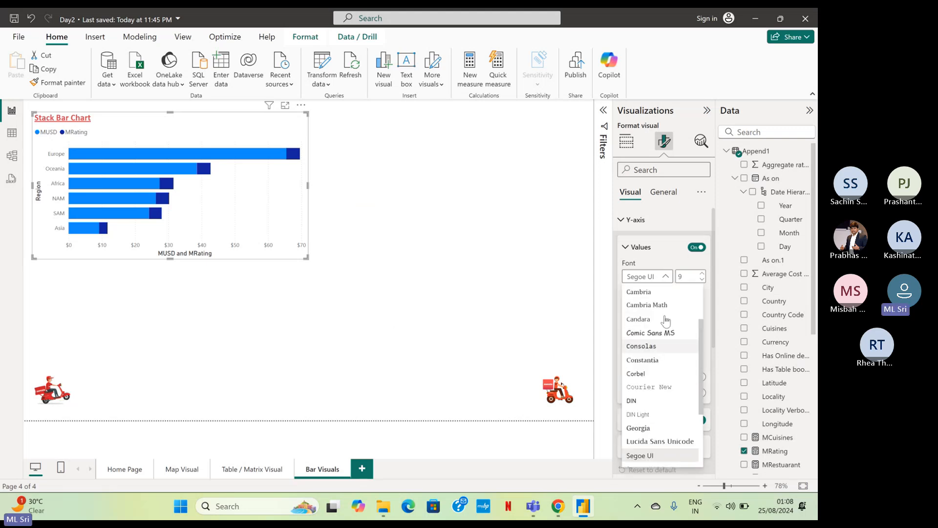
scroll(666, 321, "up", 2)
left_click(656, 329)
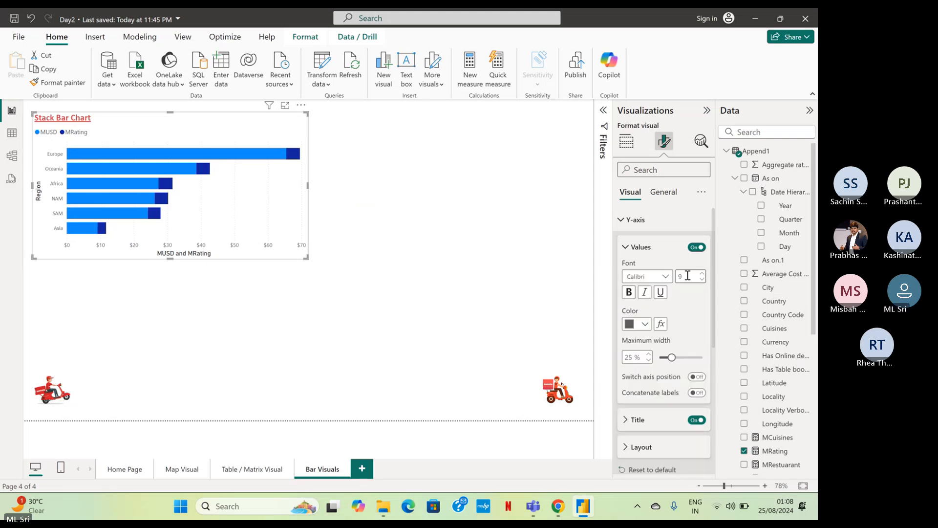
double_click(687, 277)
type("10")
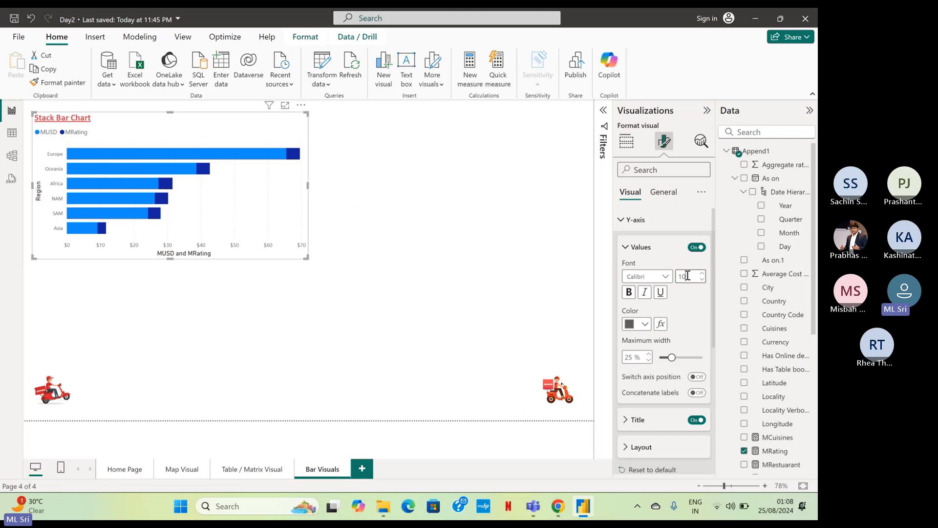
Make the Y-axis region labels bold and color them black (#000000).
left_click(629, 293)
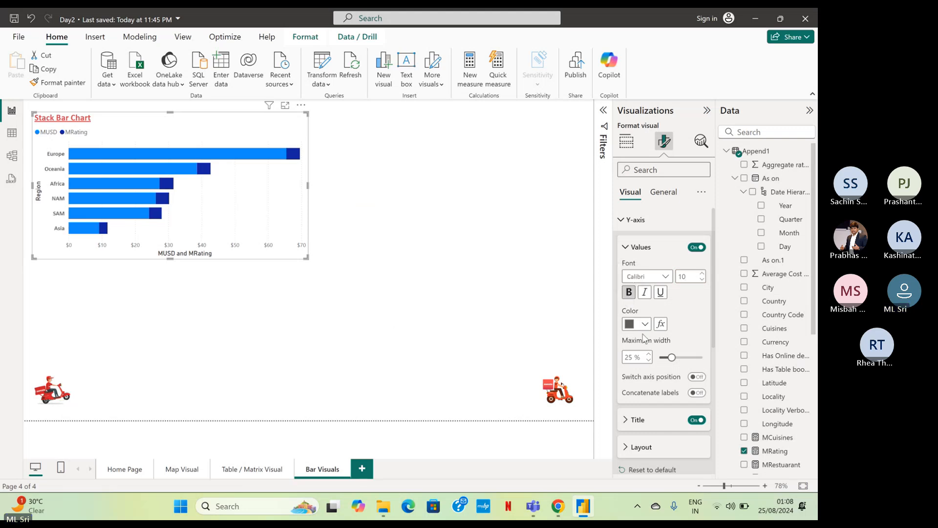
left_click(644, 327)
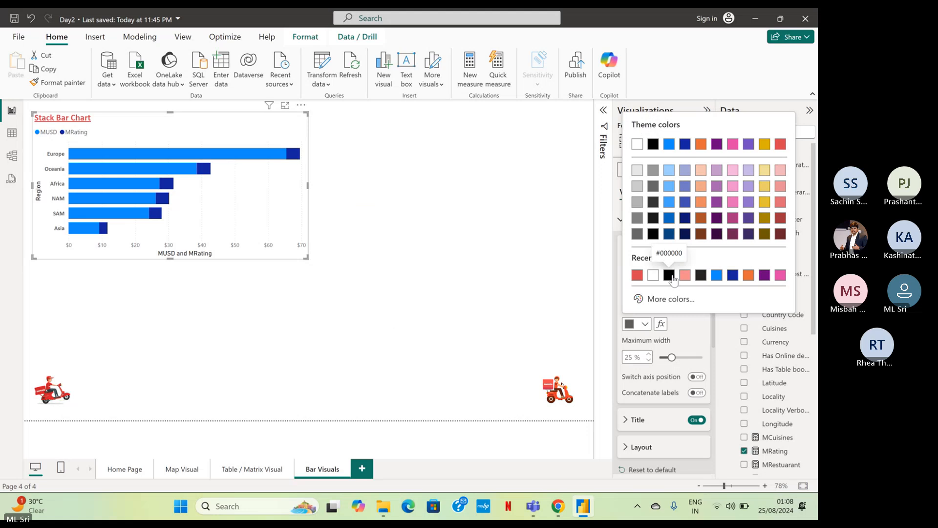
left_click(666, 272)
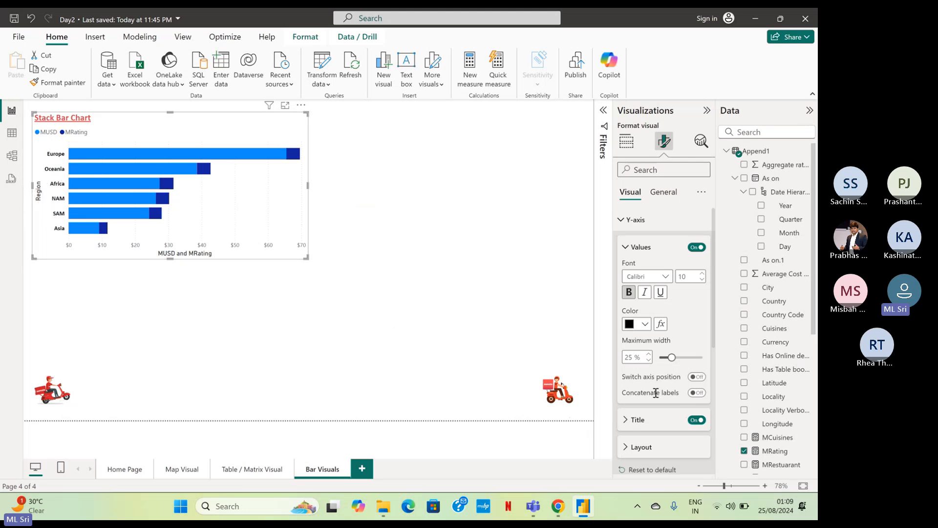
Turn off the Y-axis title of the stacked bar chart.
left_click(697, 421)
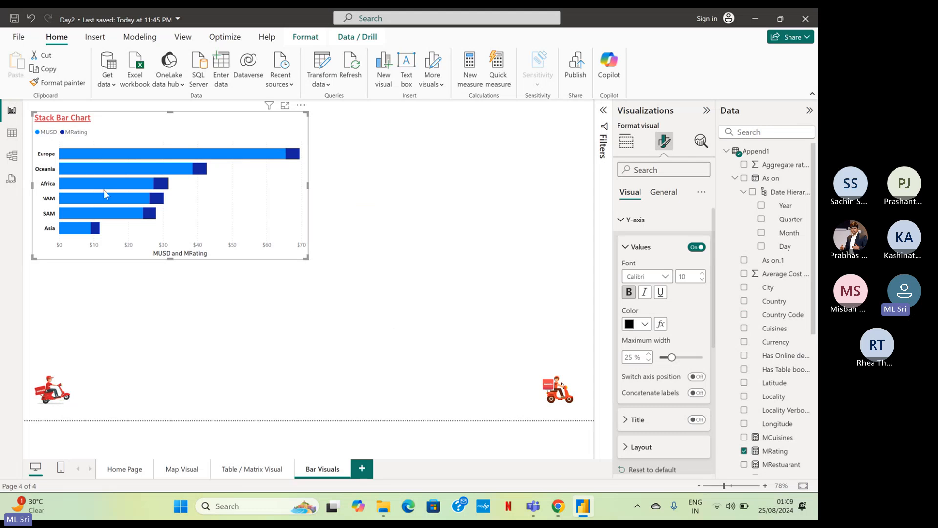
scroll(681, 291, "down", 1)
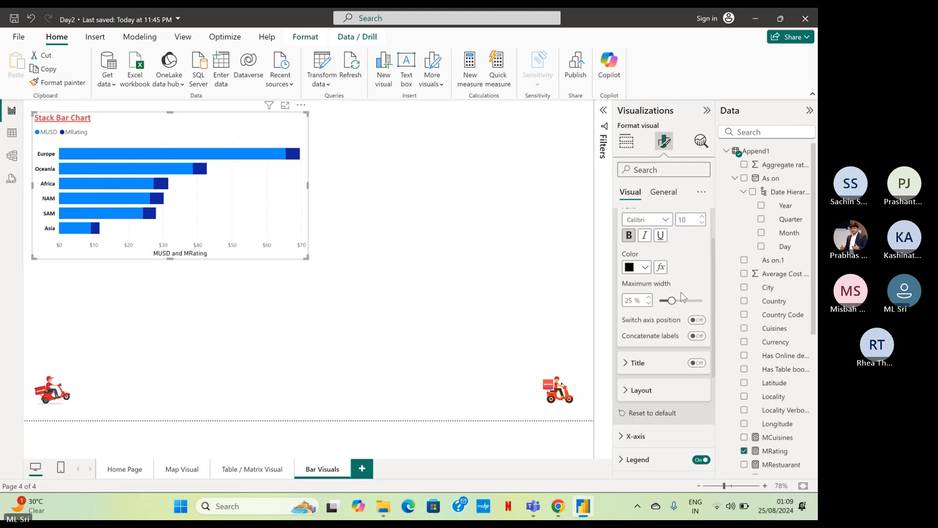
scroll(681, 292, "up", 1)
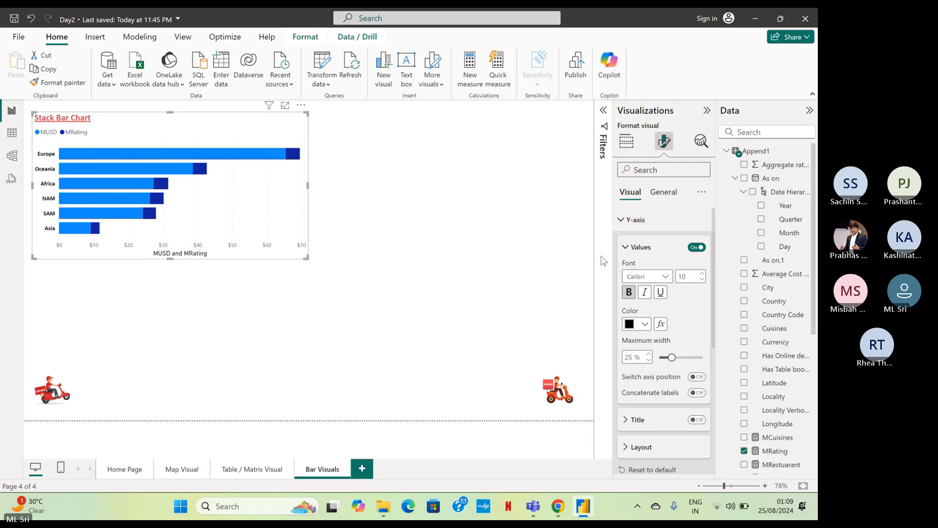
left_click(622, 221)
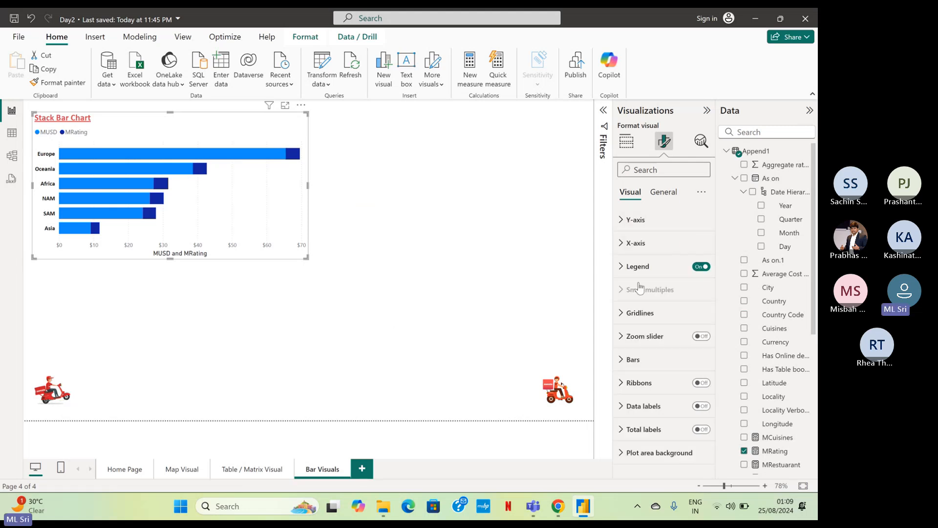
Turn off both the title and the value labels of the stacked bar chart's X-axis.
left_click(620, 244)
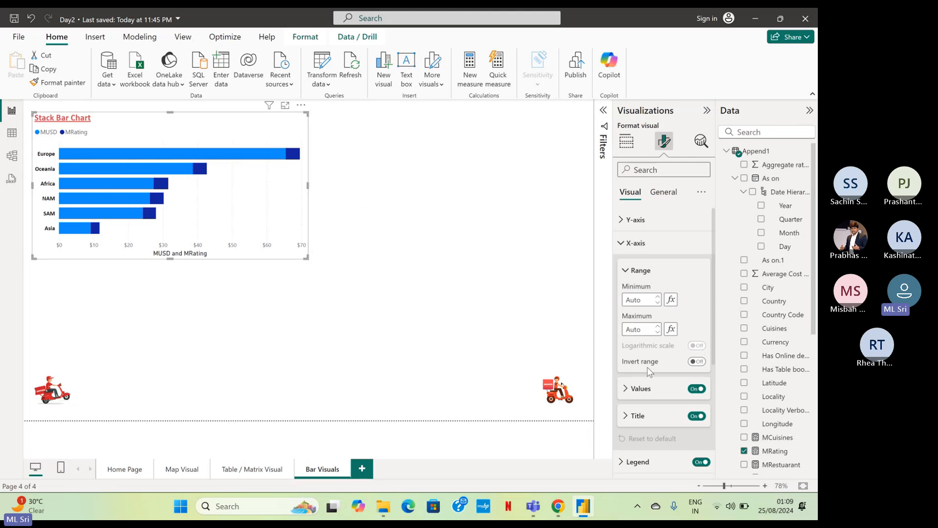
left_click(697, 416)
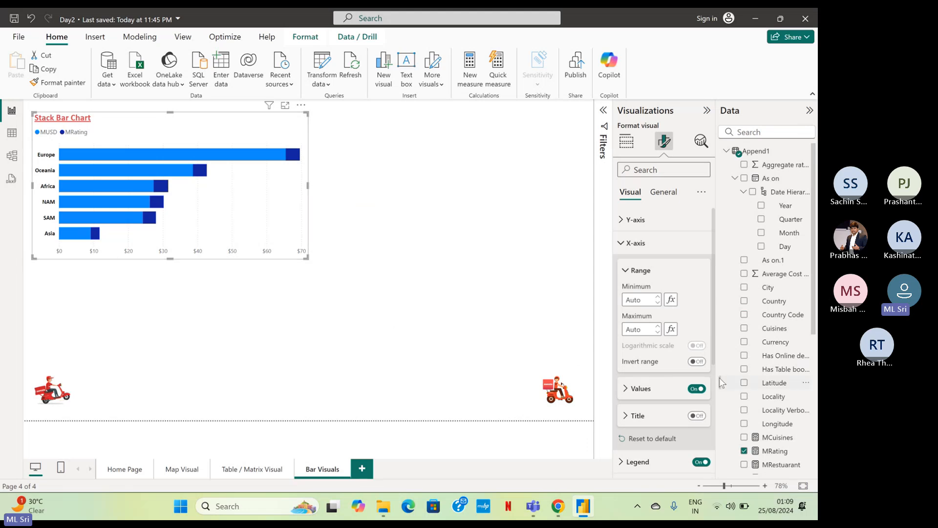
left_click(662, 388)
left_click(666, 305)
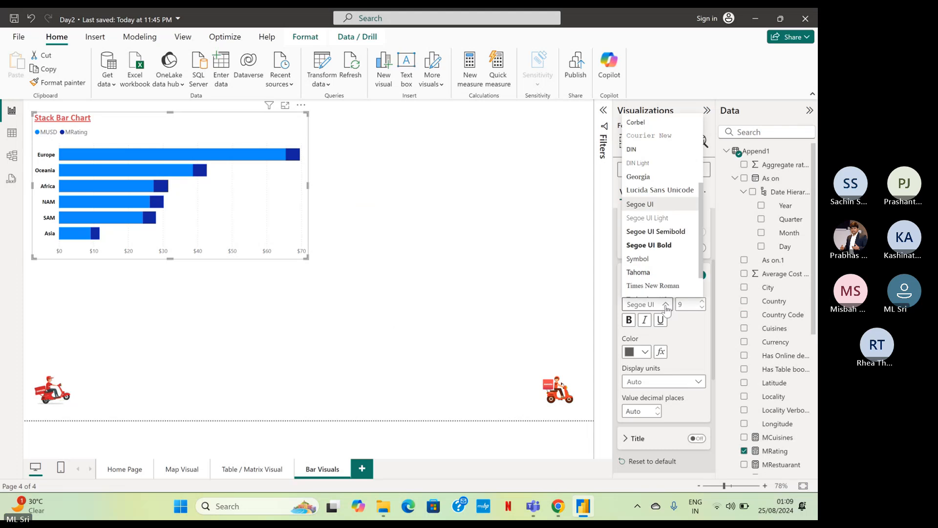
scroll(665, 174, "up", 3)
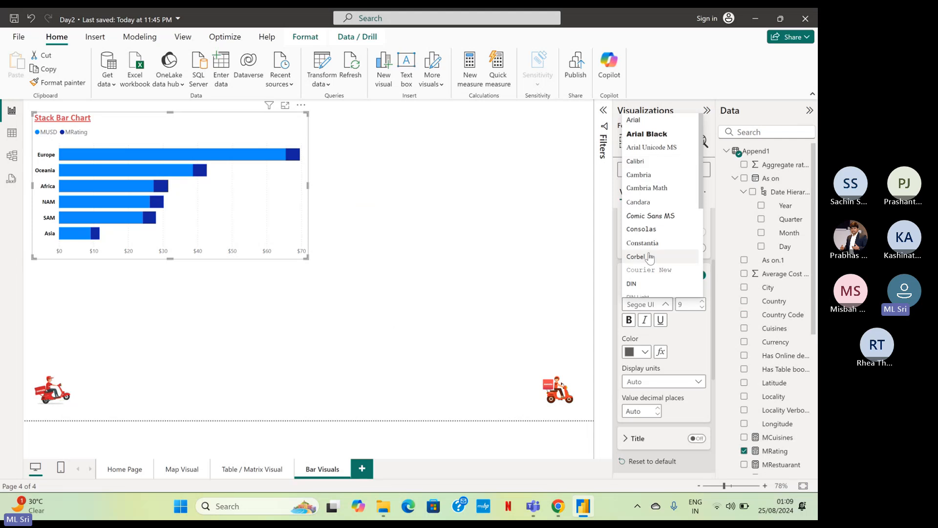
left_click(705, 277)
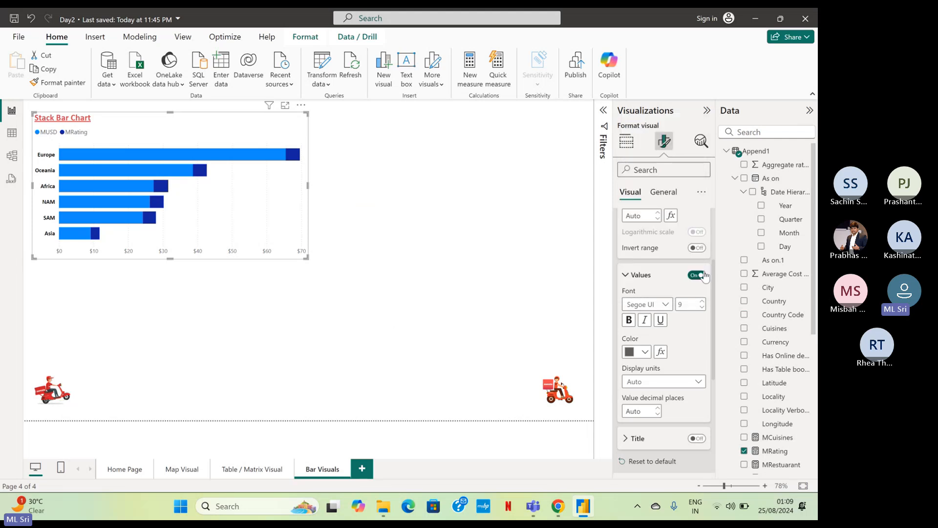
left_click(699, 275)
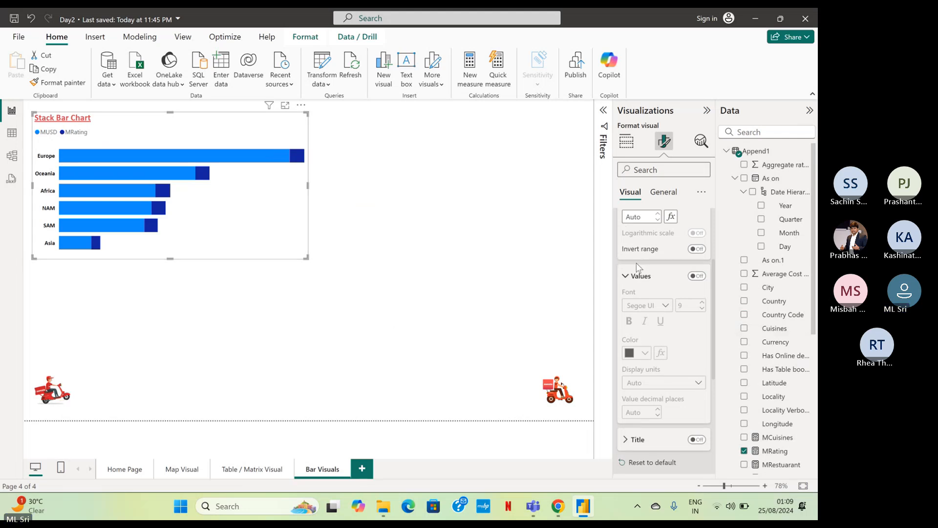
scroll(624, 251, "up", 2)
left_click(624, 244)
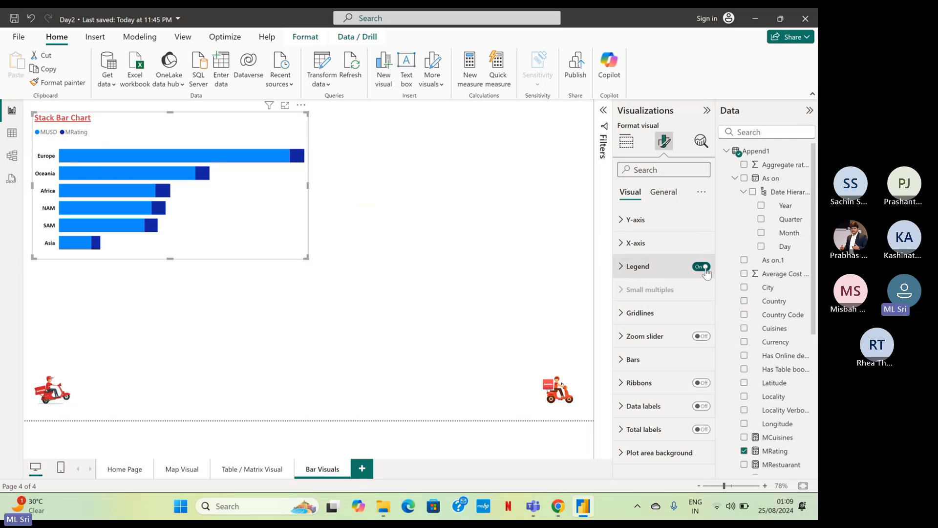
Set the chart's legend text to Calibri and make it bold.
left_click(633, 266)
scroll(664, 308, "down", 1)
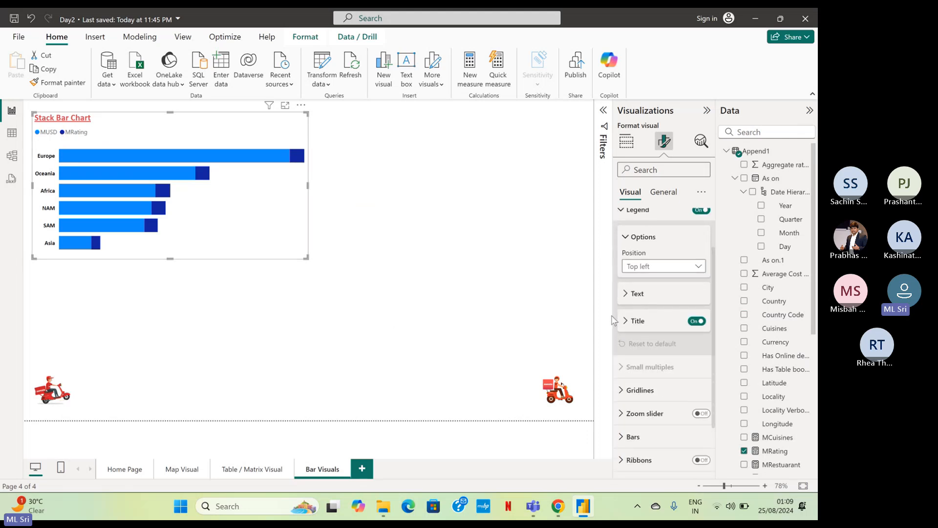
left_click(625, 297)
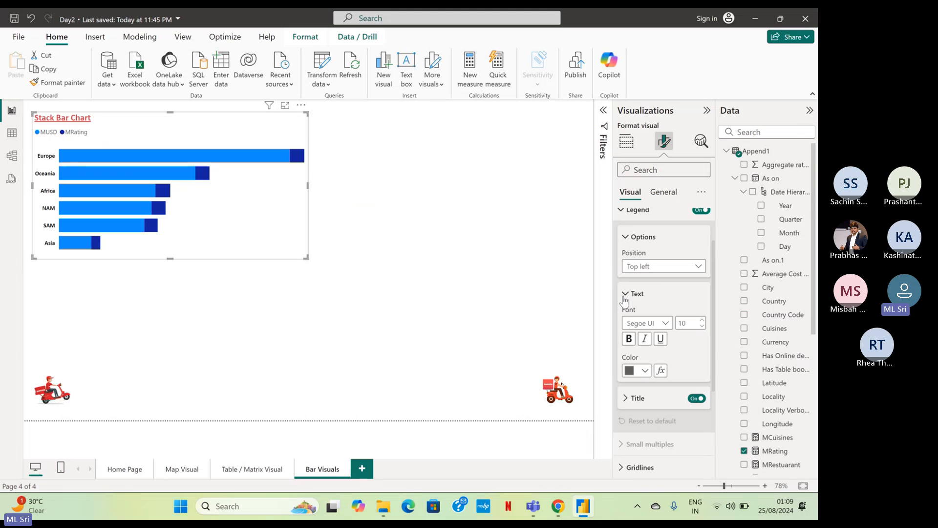
left_click(662, 325)
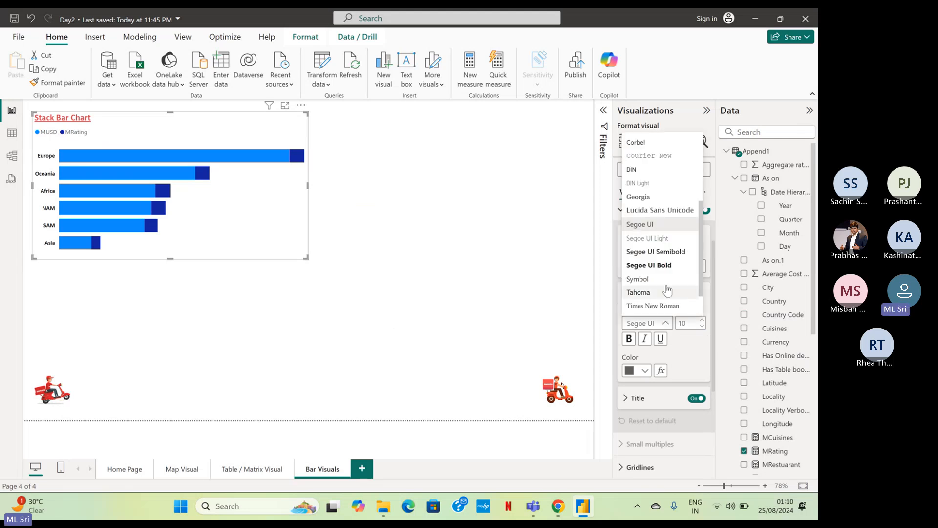
scroll(657, 188, "up", 5)
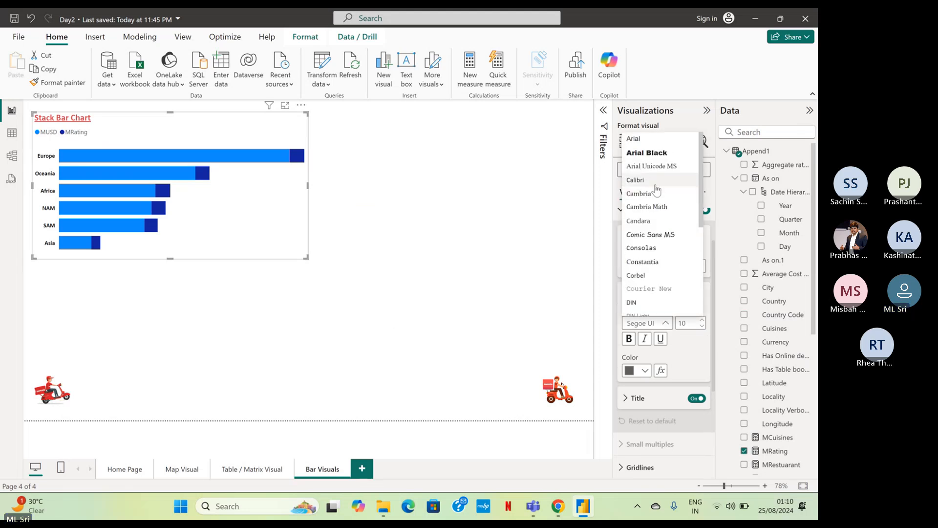
left_click(655, 185)
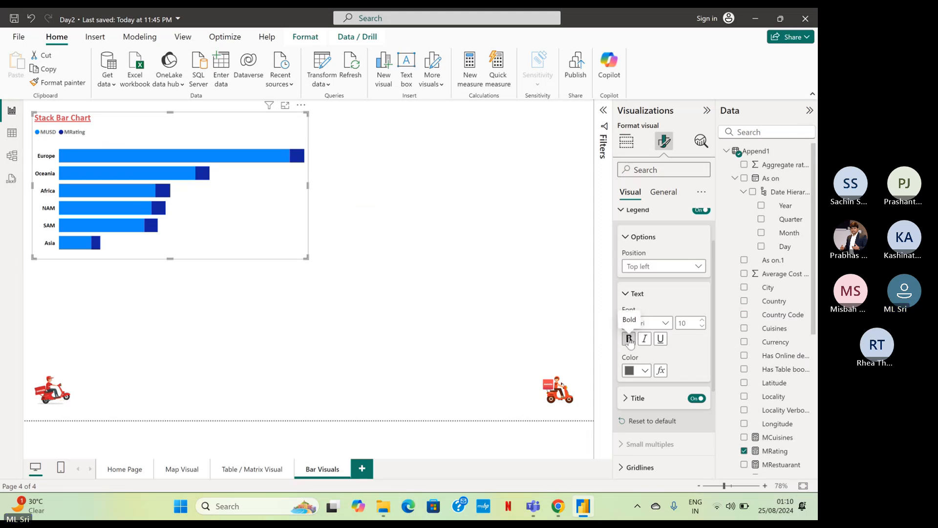
left_click(629, 339)
scroll(644, 307, "up", 2)
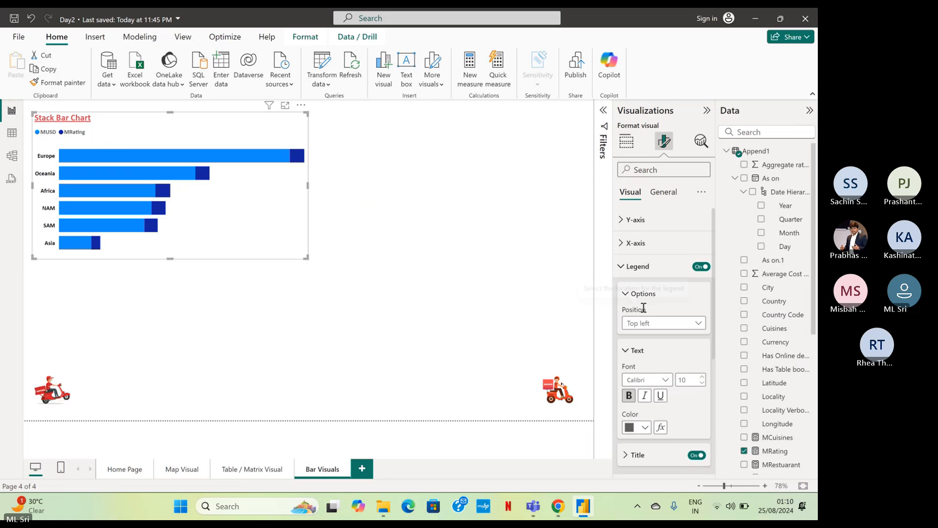
left_click(621, 270)
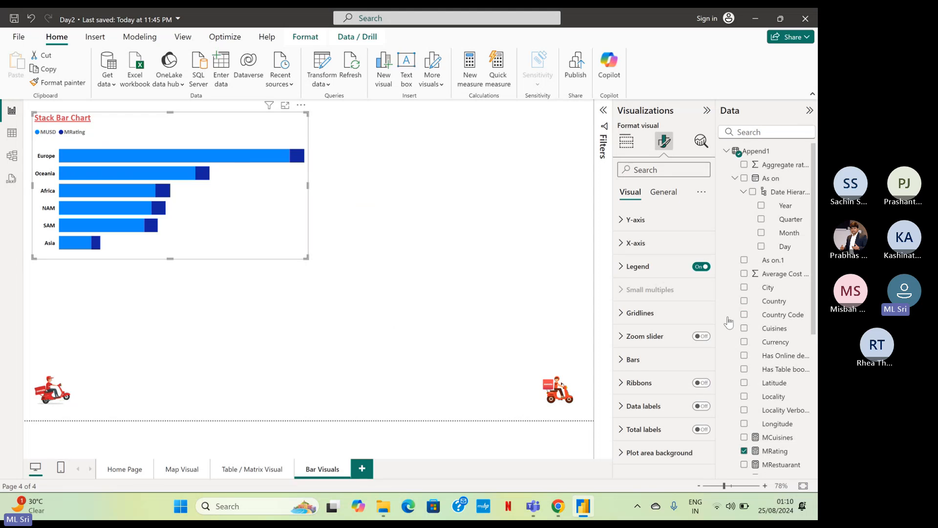
Color the MUSD series bars of the stacked bar chart red and turn on their border.
left_click(631, 362)
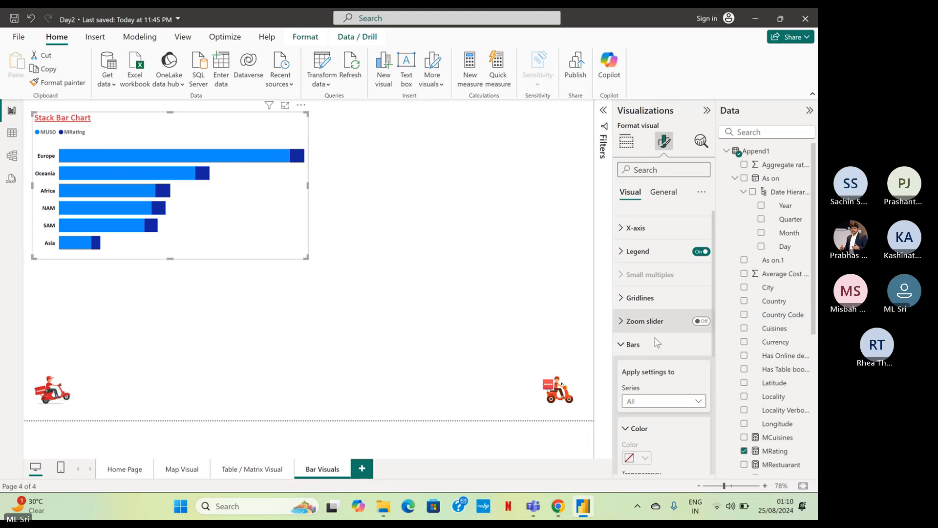
scroll(674, 315, "down", 1)
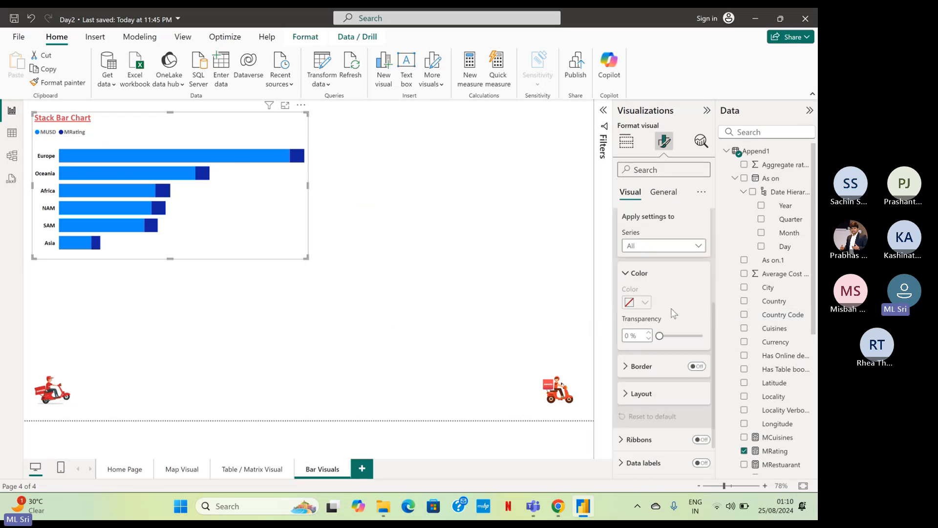
left_click(665, 247)
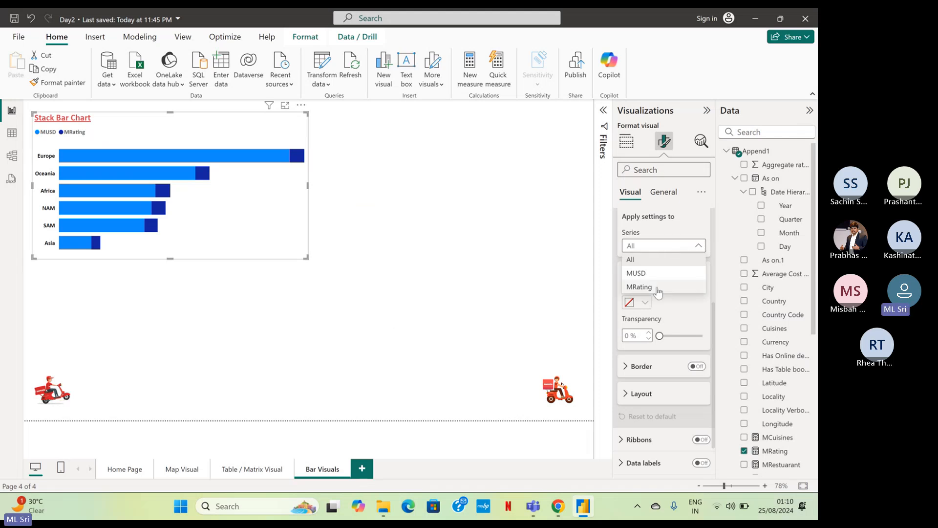
left_click(640, 272)
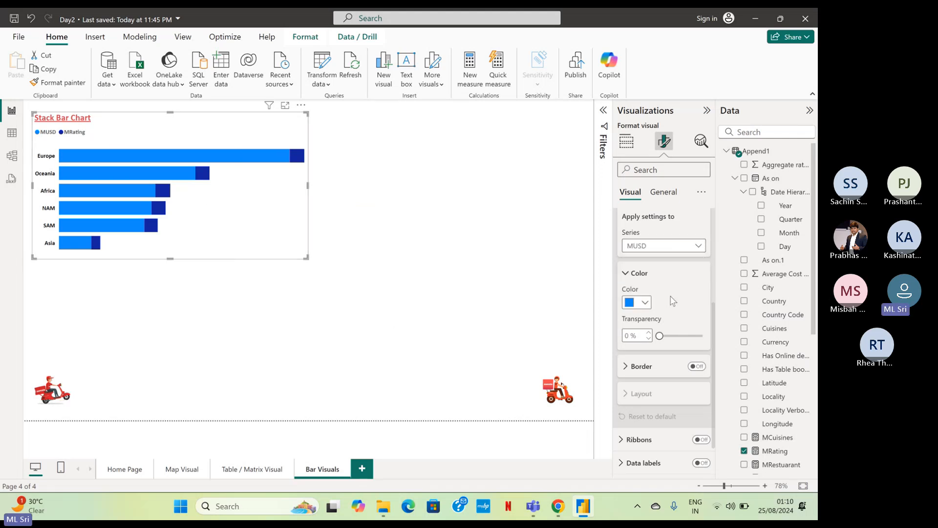
left_click(643, 302)
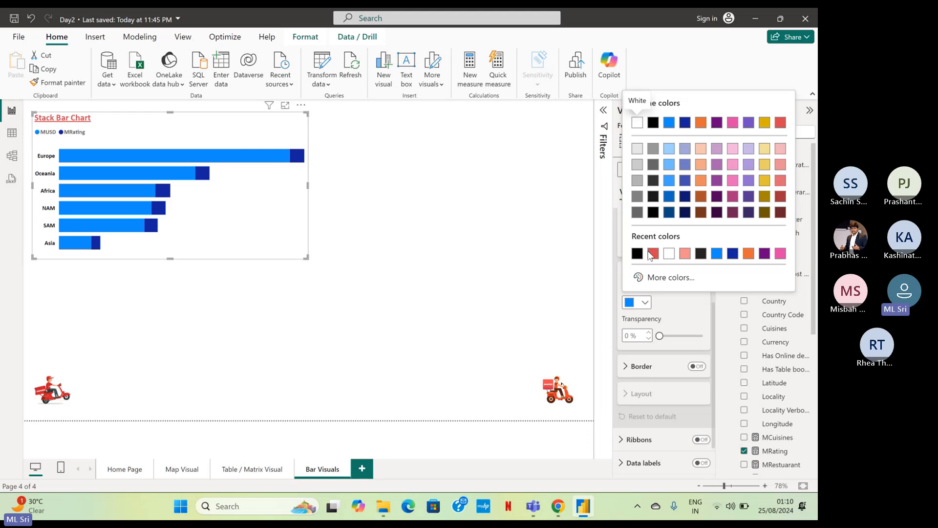
left_click(650, 254)
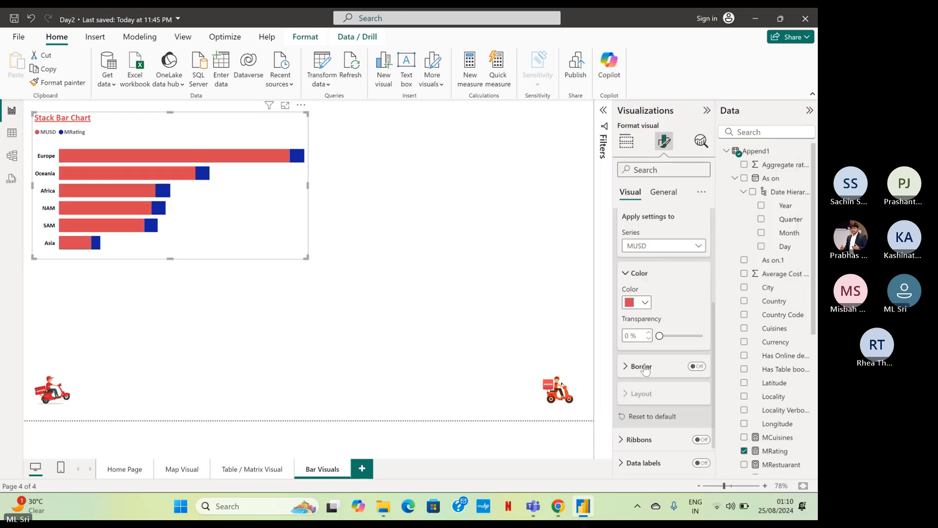
scroll(645, 370, "down", 1)
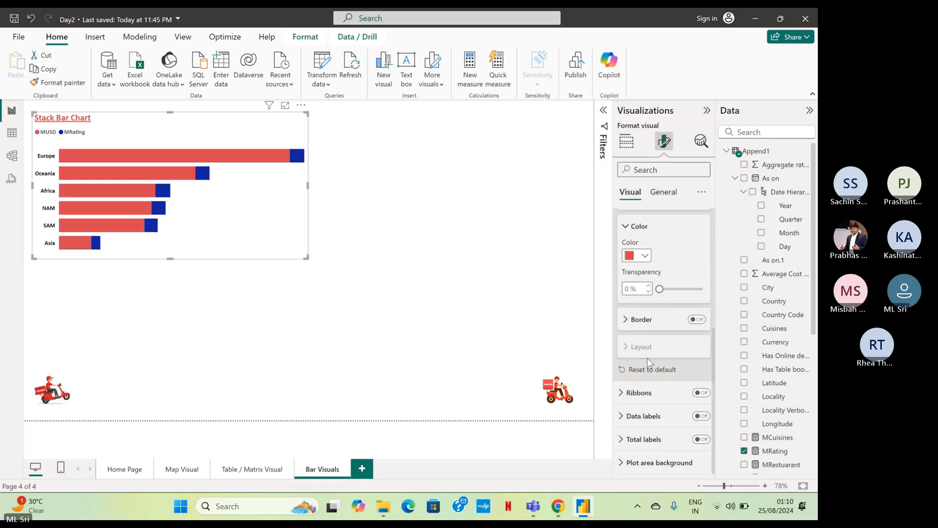
left_click(691, 322)
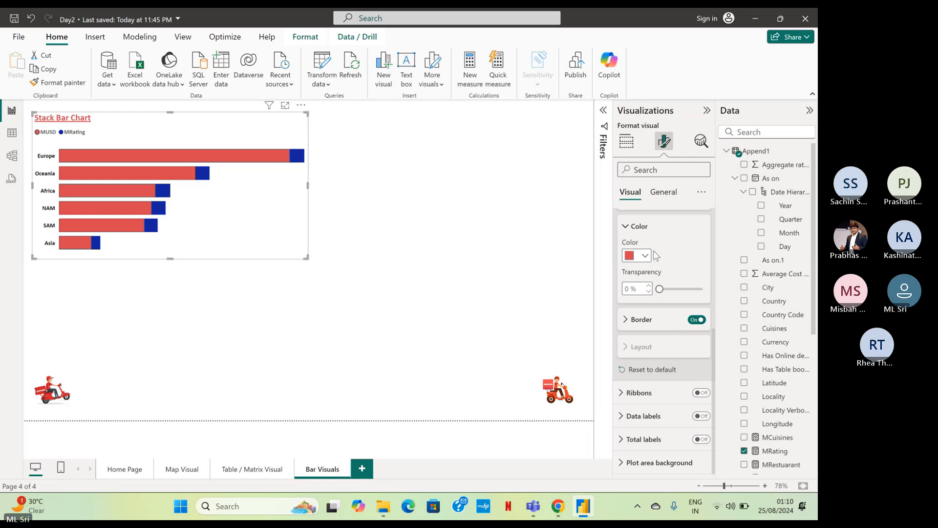
Color the MRating series bars black (#000000) and turn on their border.
scroll(650, 279, "up", 2)
scroll(648, 293, "down", 2)
scroll(648, 298, "up", 2)
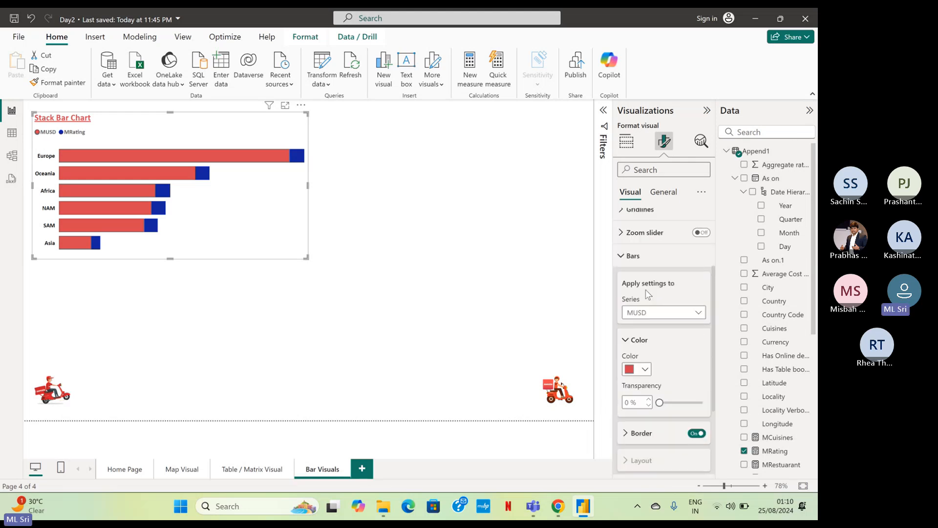
left_click(649, 313)
left_click(639, 354)
left_click(636, 369)
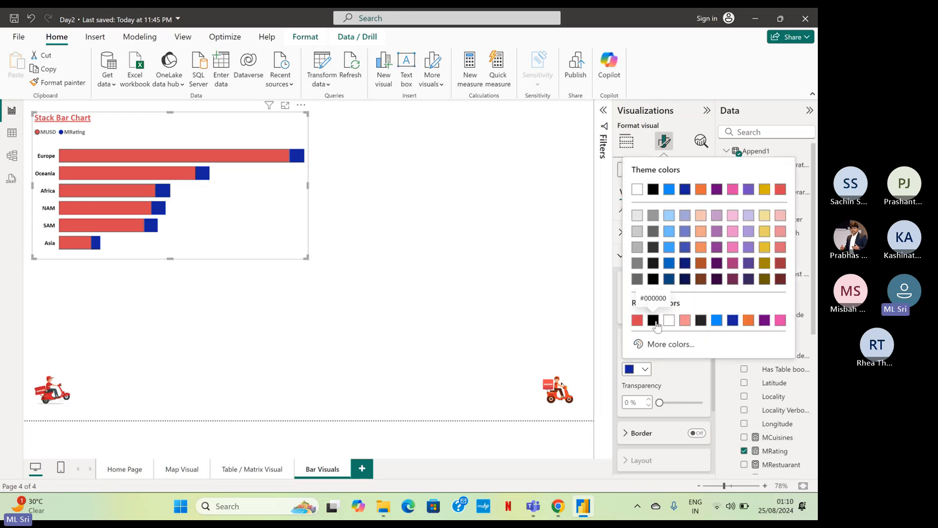
left_click(653, 320)
scroll(678, 351, "down", 1)
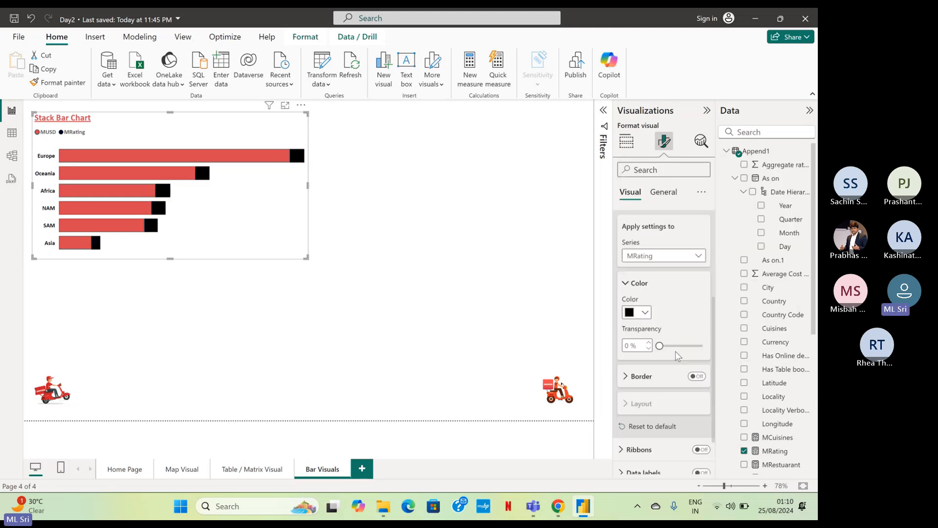
left_click(694, 378)
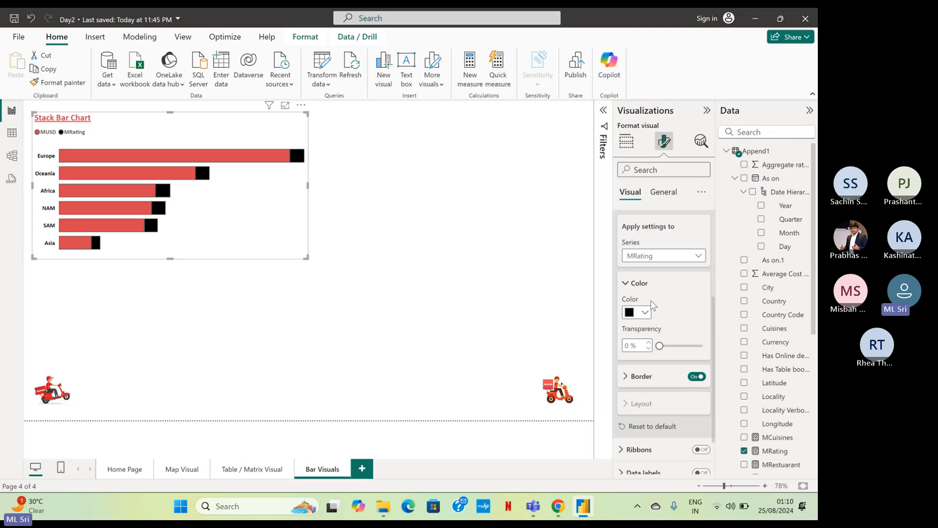
scroll(670, 306, "up", 1)
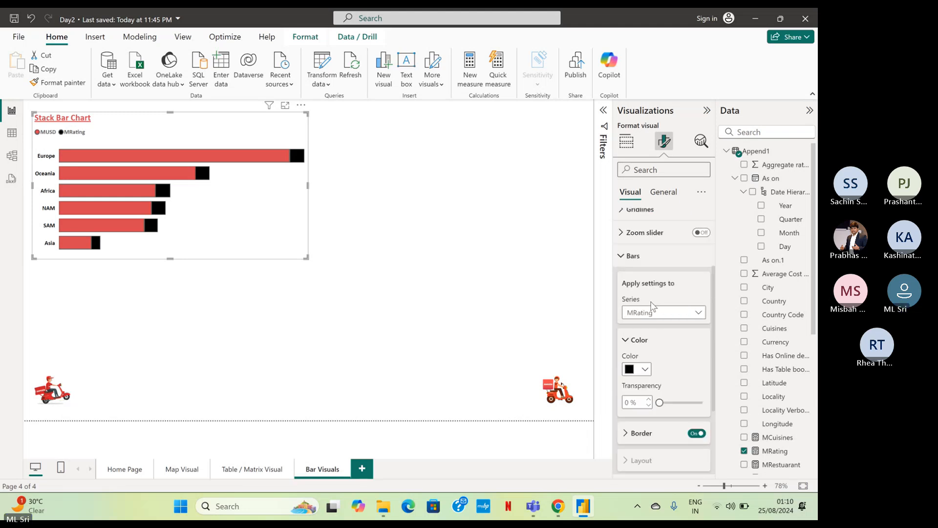
left_click(625, 259)
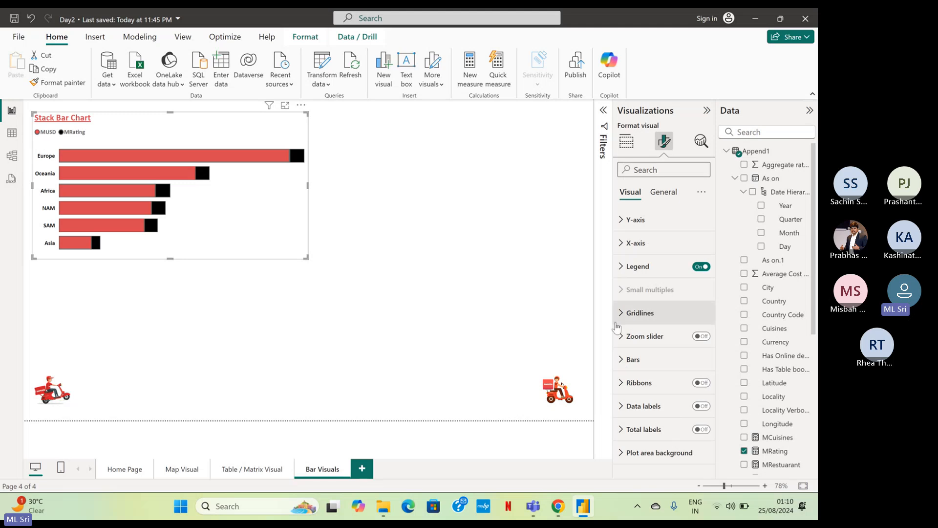
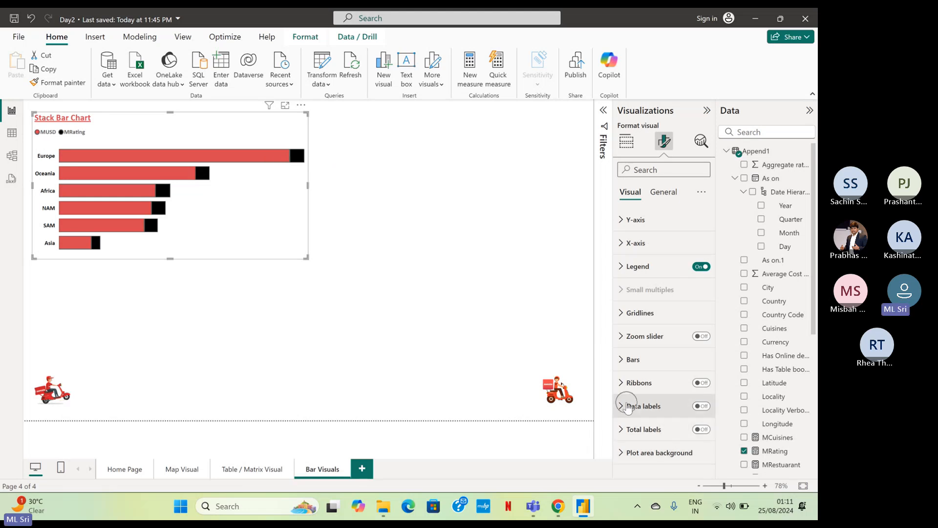
Turn on the data labels for all series of the stacked bar chart.
left_click(627, 409)
scroll(670, 382, "down", 3)
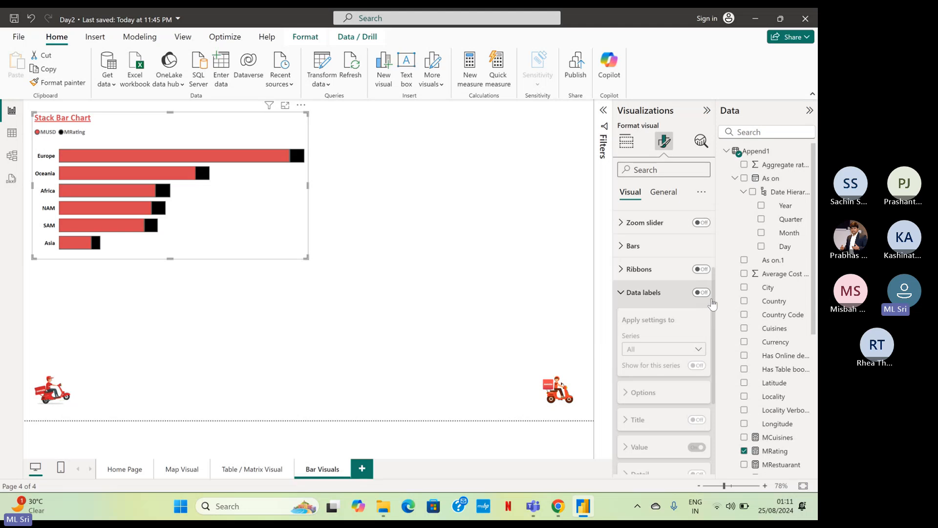
left_click(702, 292)
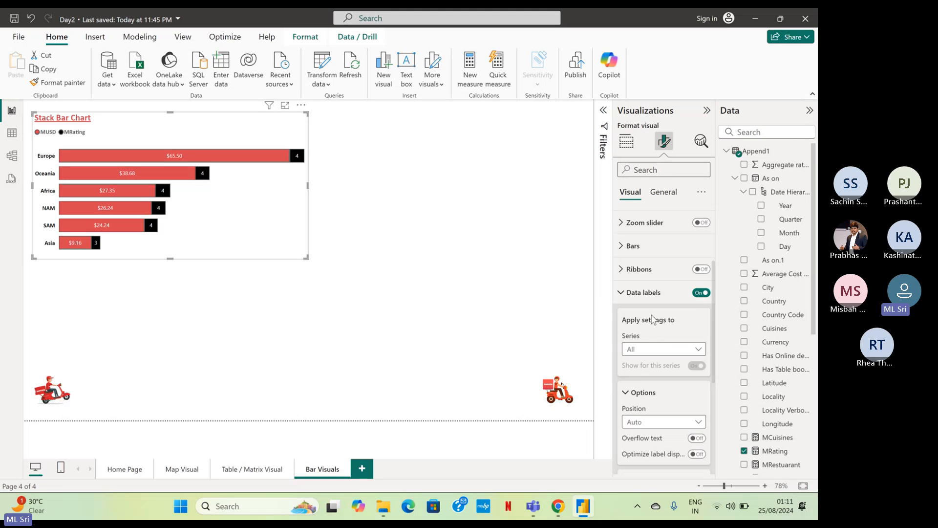
Set the font of the stacked bar chart's data label values to Calibri, size 11.
scroll(645, 315, "down", 2)
scroll(643, 313, "down", 2)
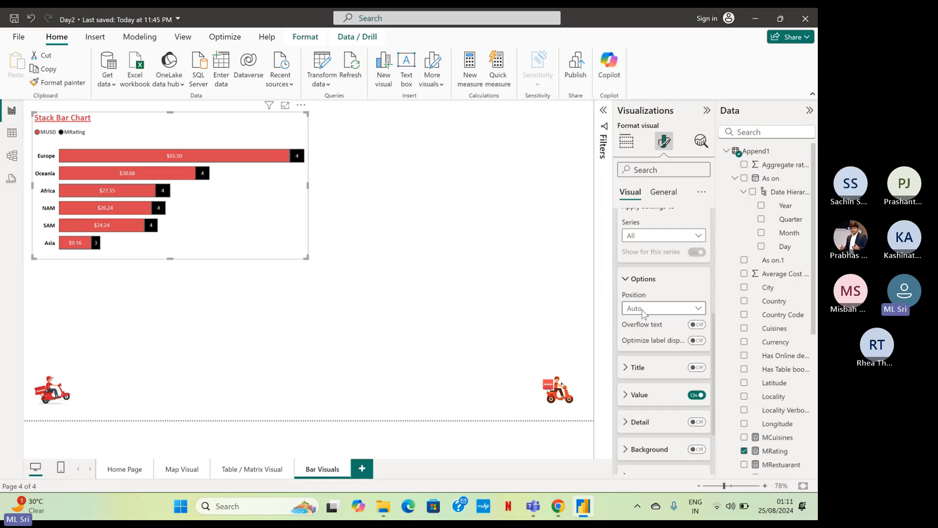
left_click(646, 338)
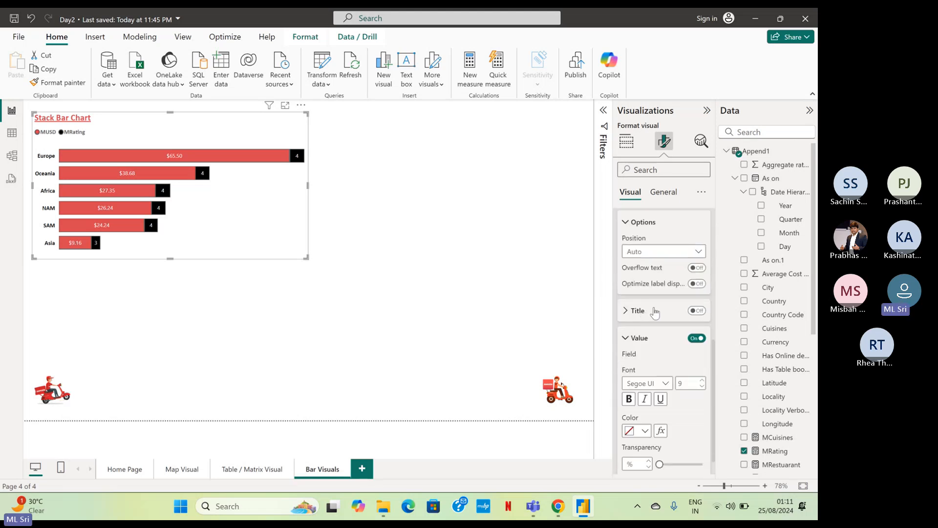
scroll(653, 342, "down", 1)
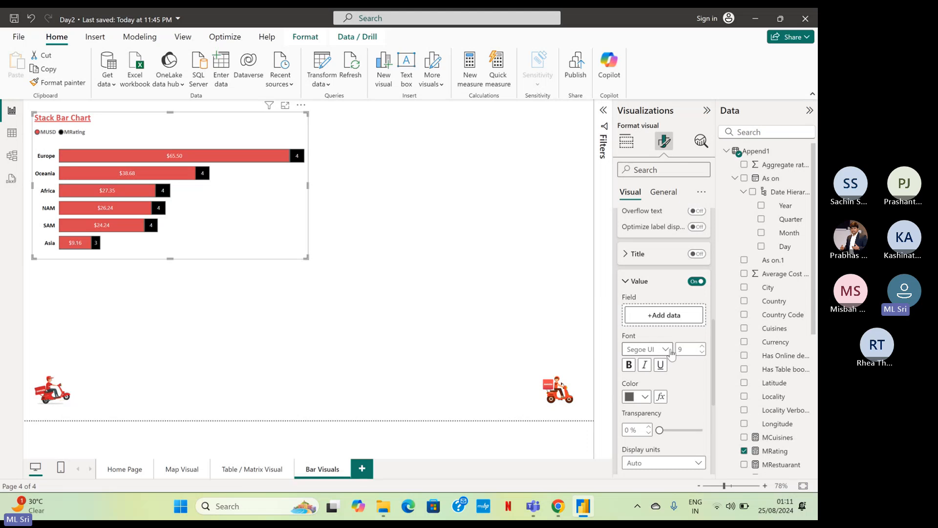
left_click(662, 349)
scroll(652, 210, "up", 5)
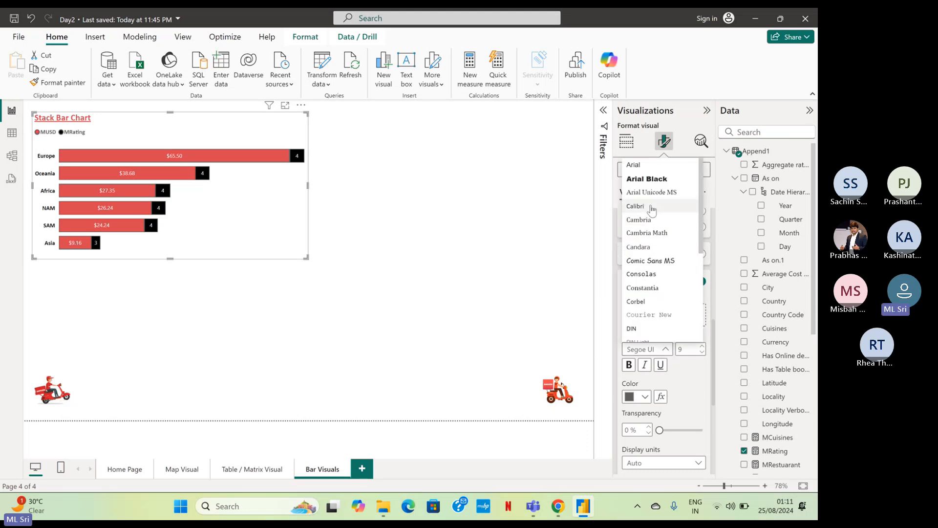
left_click(651, 209)
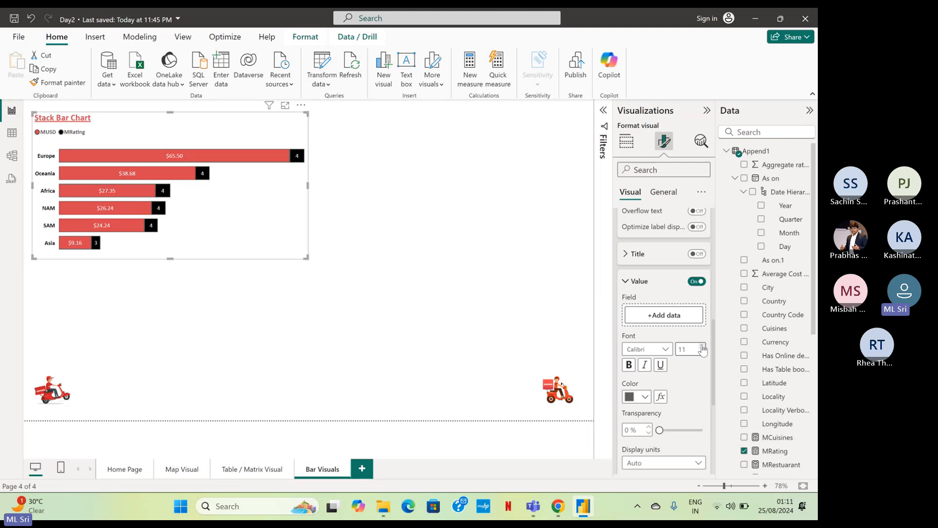
scroll(685, 359, "down", 5)
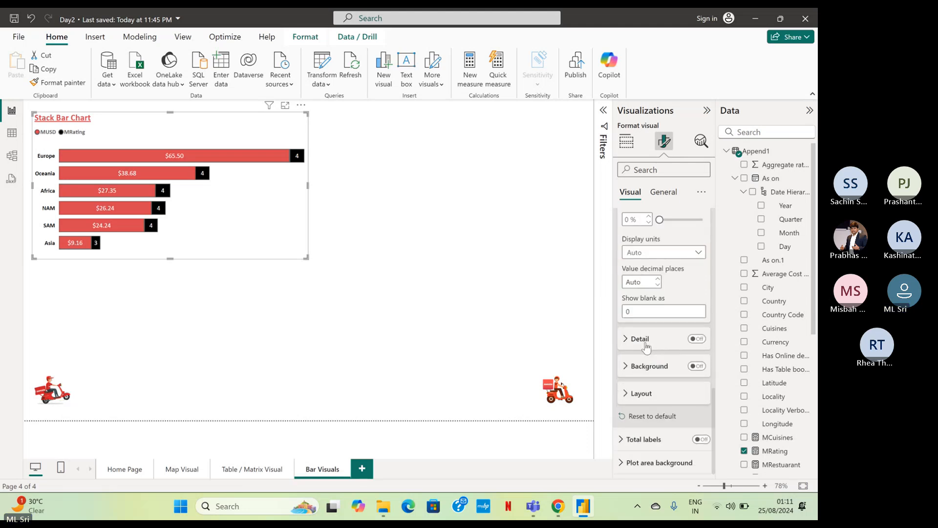
scroll(655, 343, "up", 5)
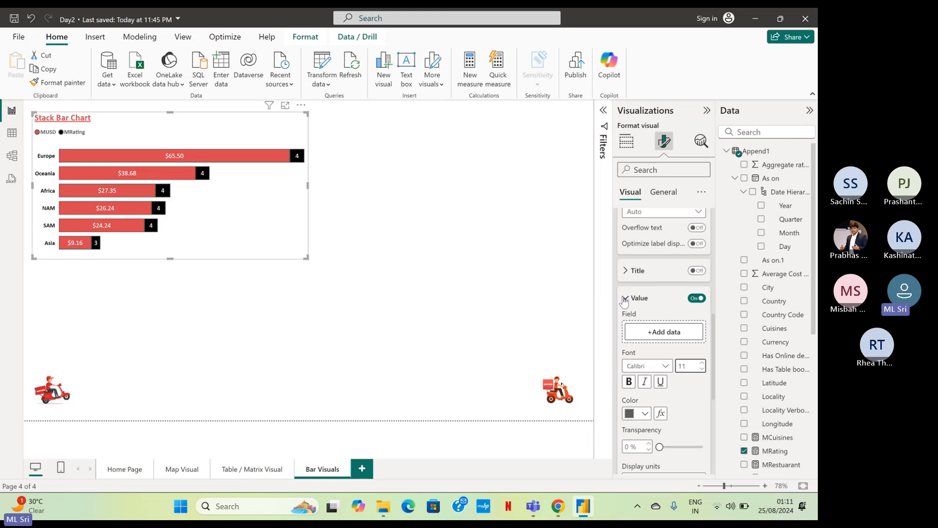
left_click(626, 299)
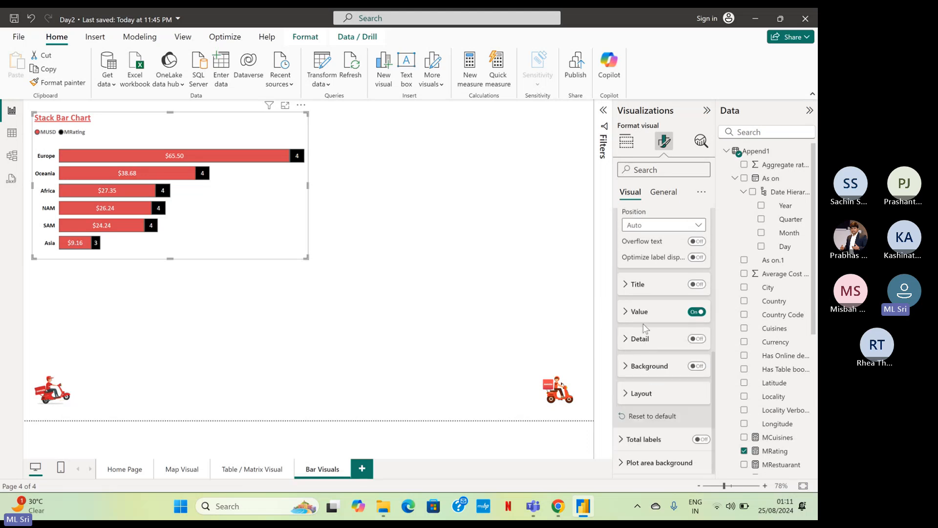
scroll(642, 322, "up", 2)
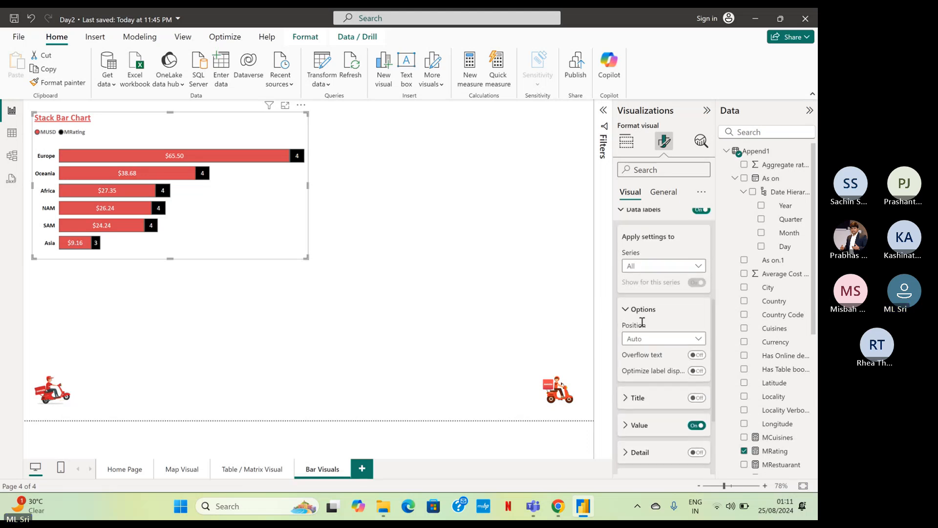
scroll(642, 322, "up", 3)
left_click(635, 321)
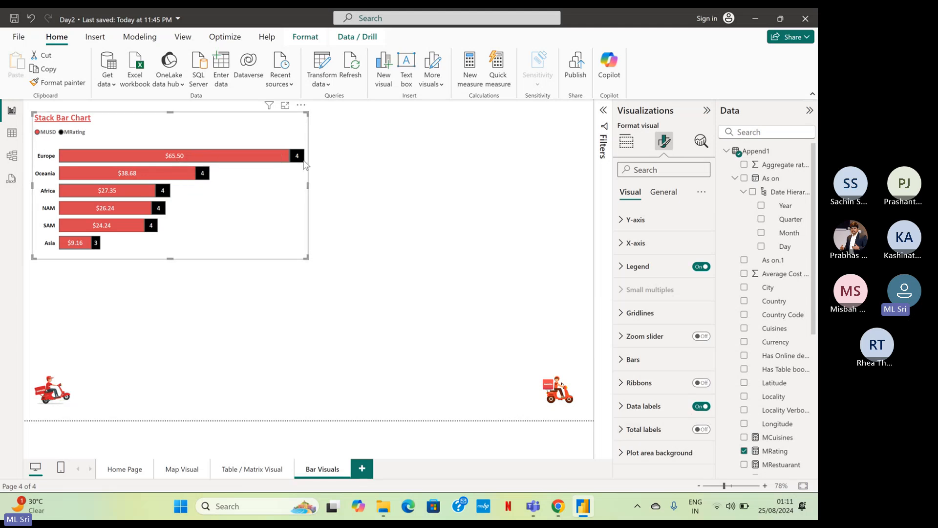
mouse_move(304, 164)
left_click(381, 238)
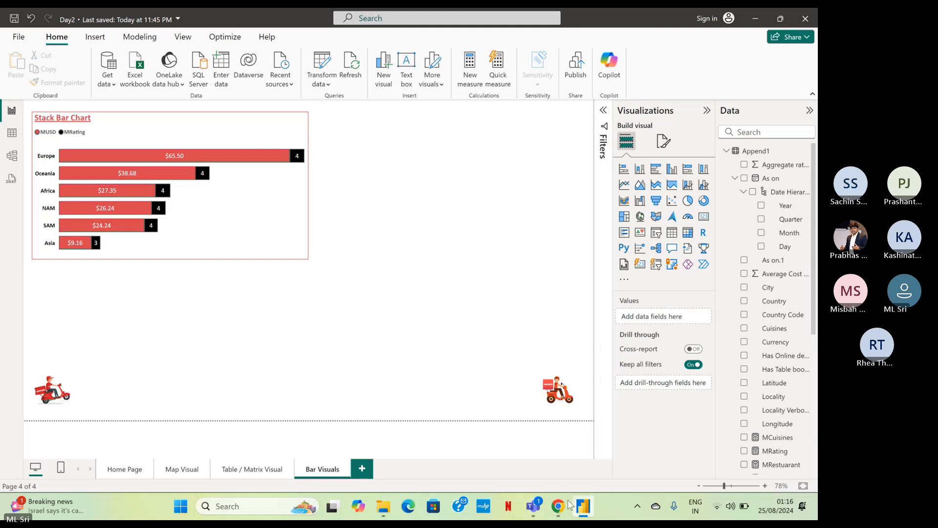
Switch to the Teams meeting, examine the stacked bar chart image shared in its chat, and return to the Power BI report.
mouse_move(533, 514)
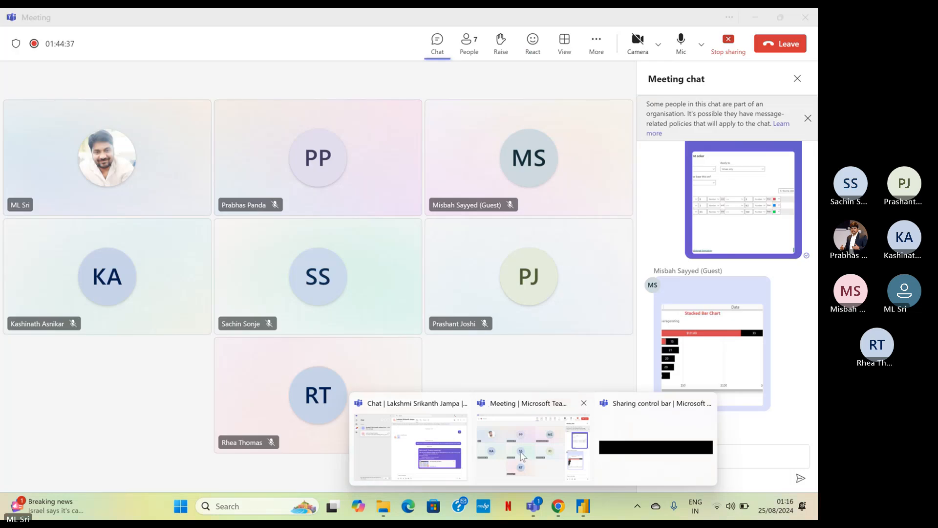
left_click(522, 455)
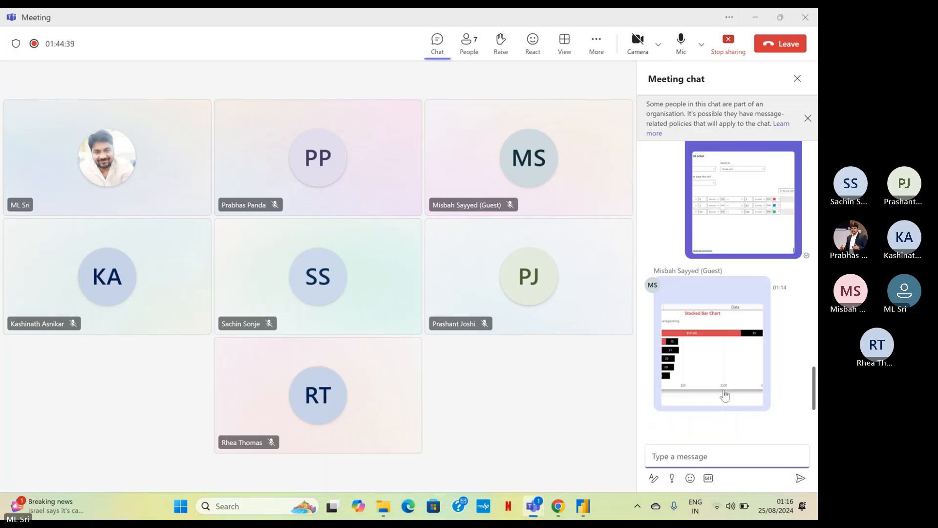
left_click(718, 326)
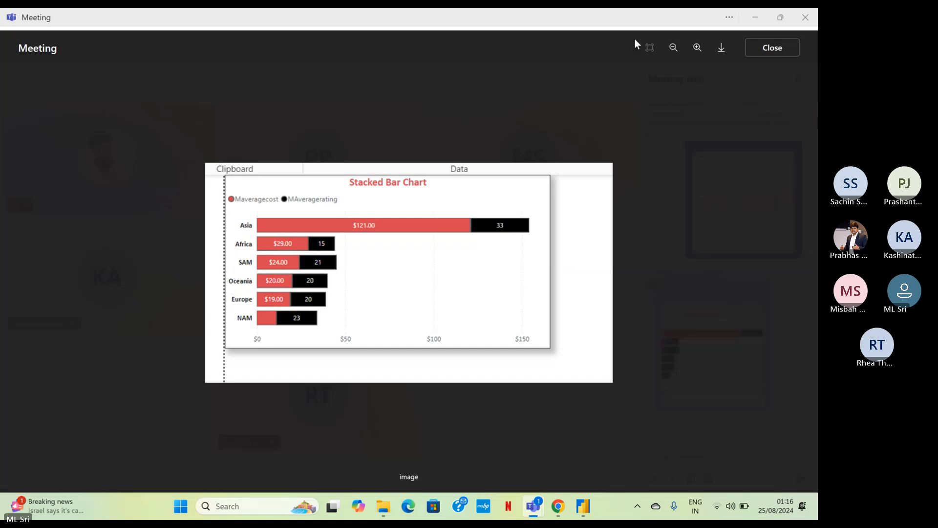
left_click(782, 55)
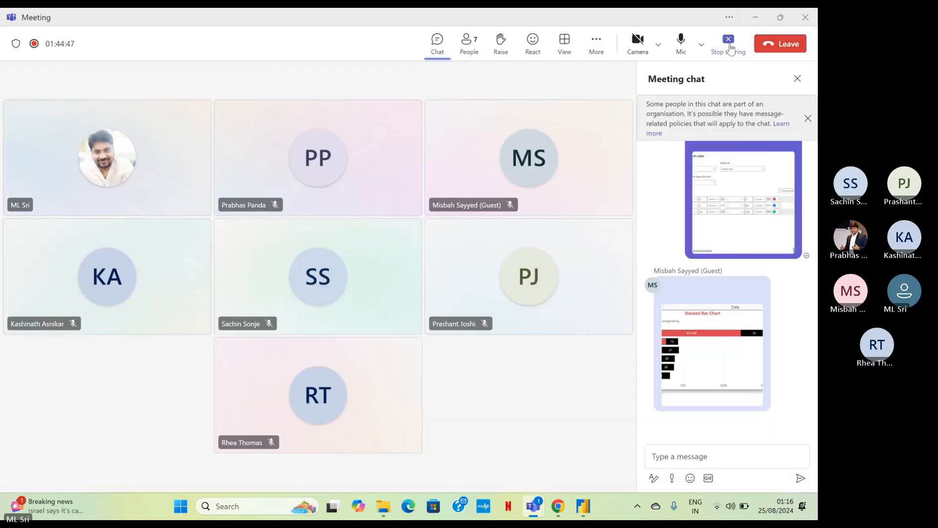
left_click(756, 19)
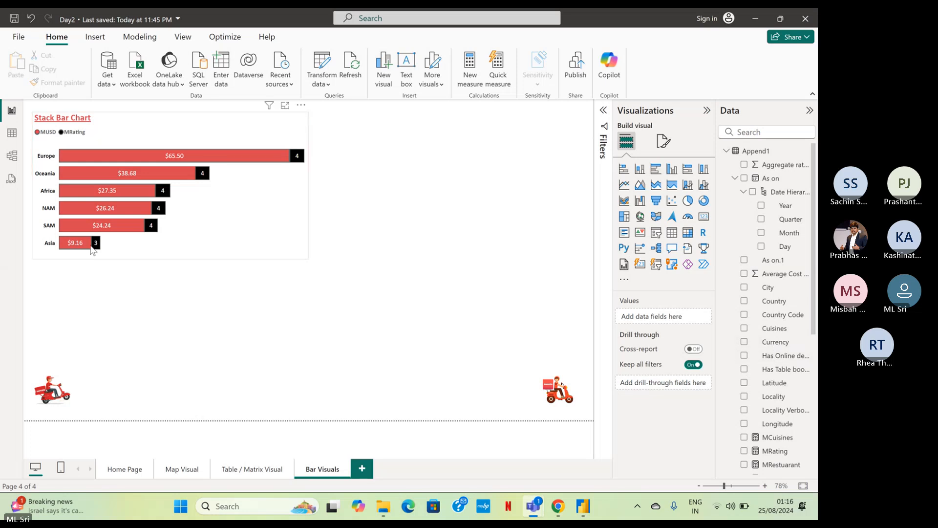
Add a constant analytics line to the stacked bar chart and set its value to 35.
mouse_move(91, 247)
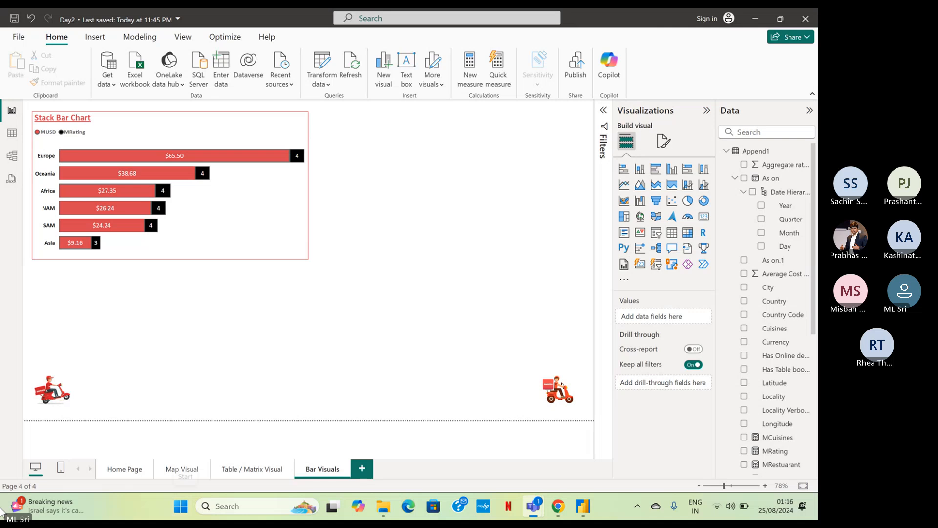
left_click(262, 138)
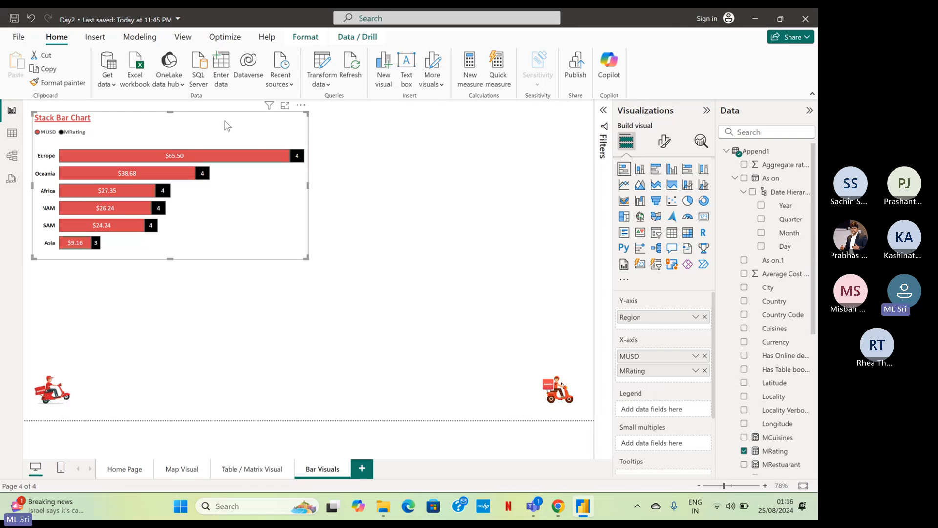
left_click(668, 143)
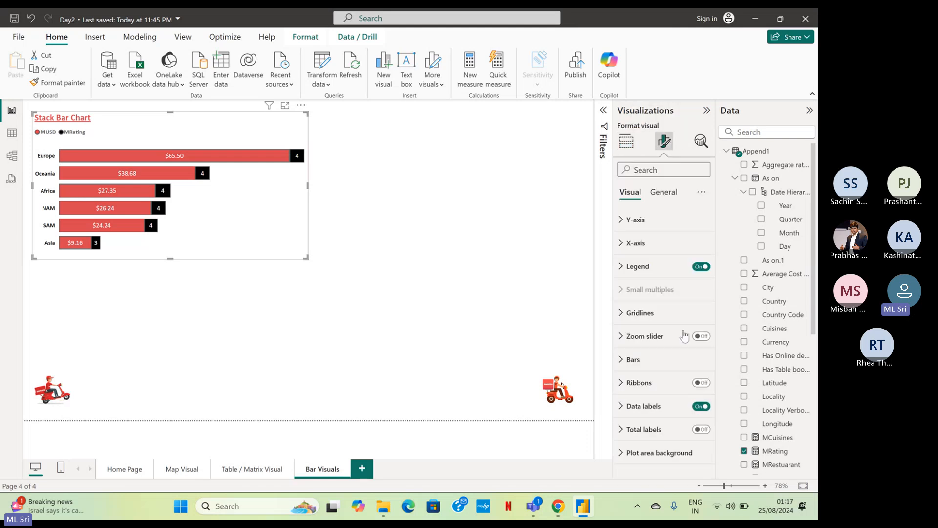
left_click(707, 148)
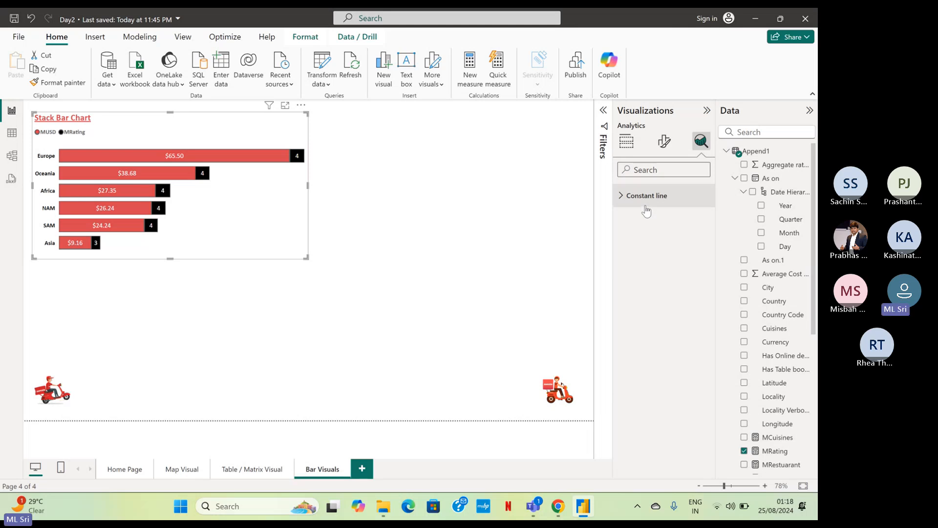
mouse_move(181, 162)
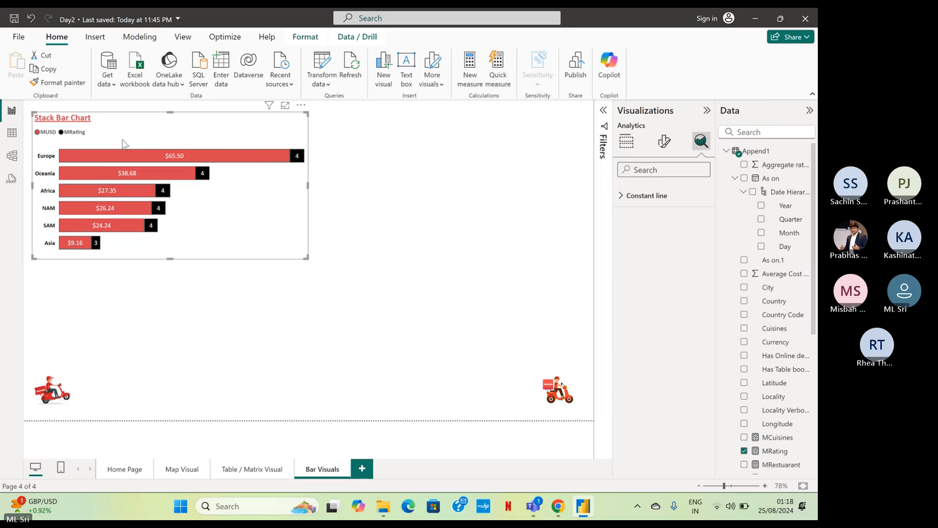
mouse_move(101, 210)
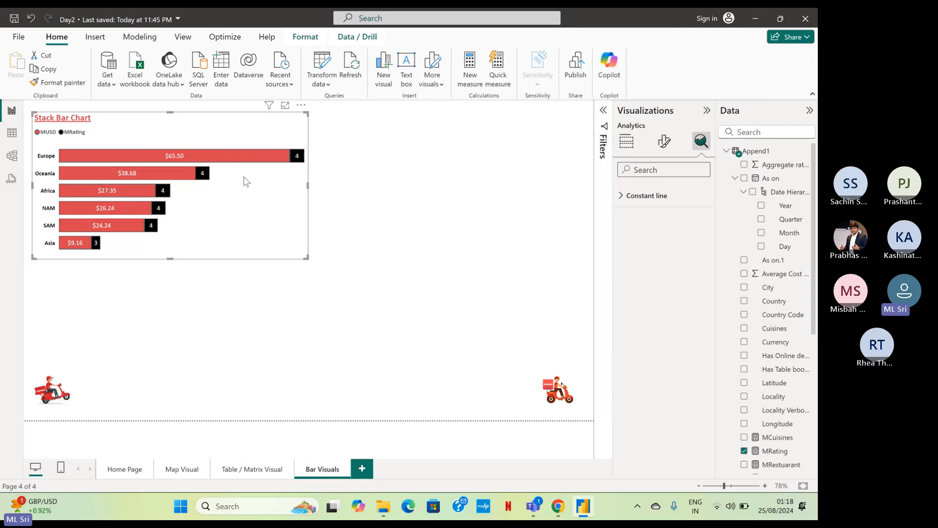
left_click(631, 201)
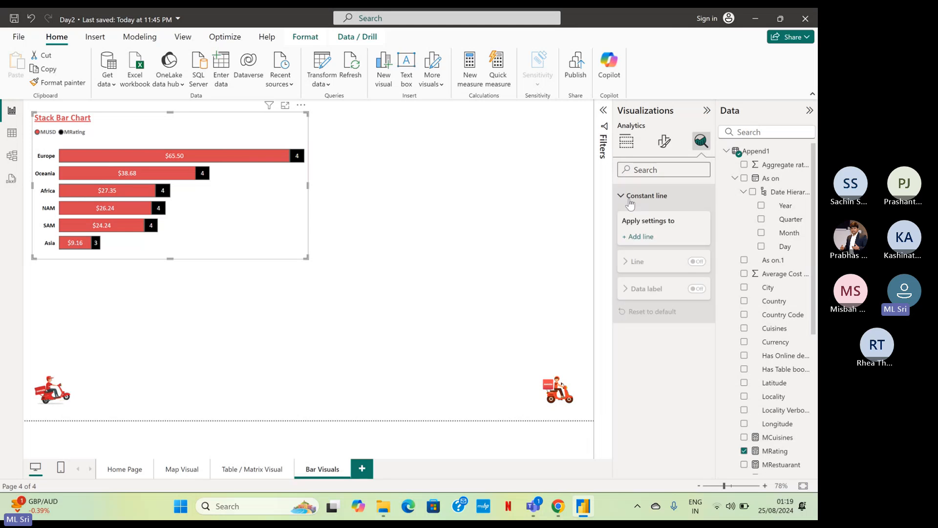
left_click(634, 238)
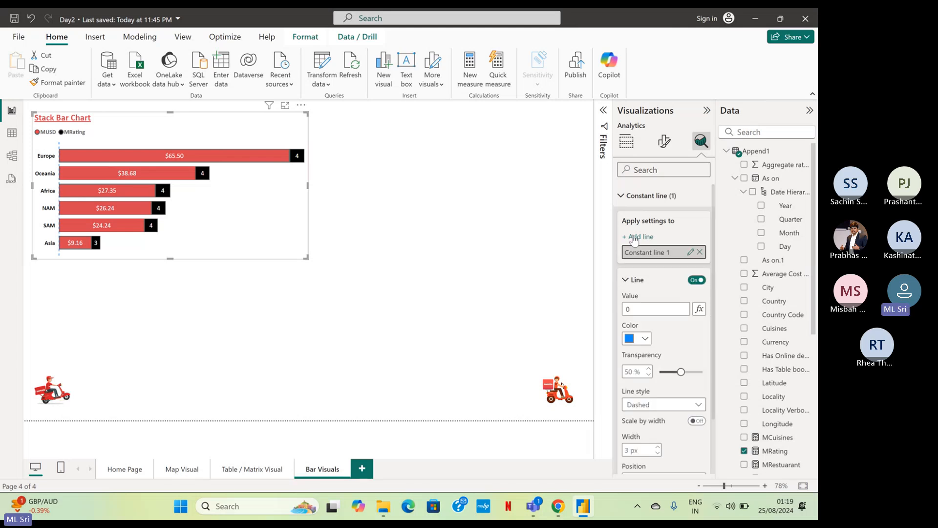
left_click(634, 238)
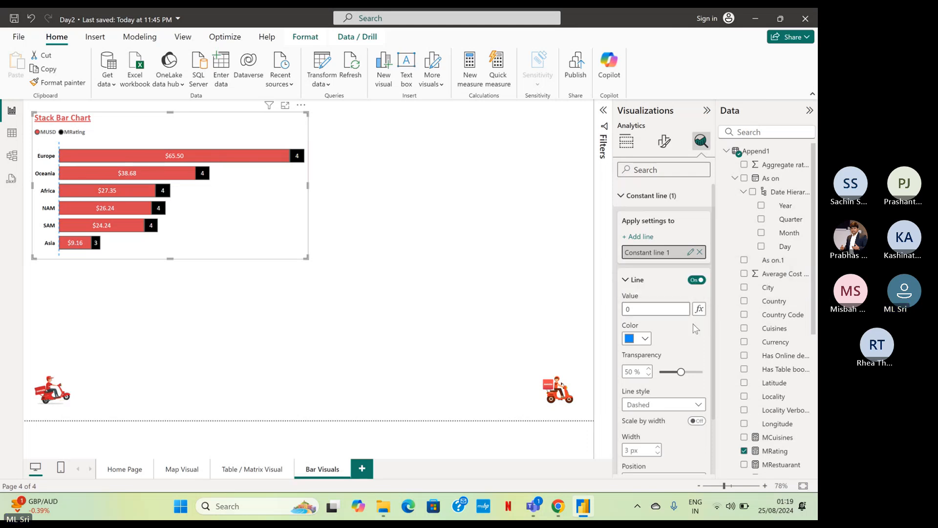
left_click(638, 309)
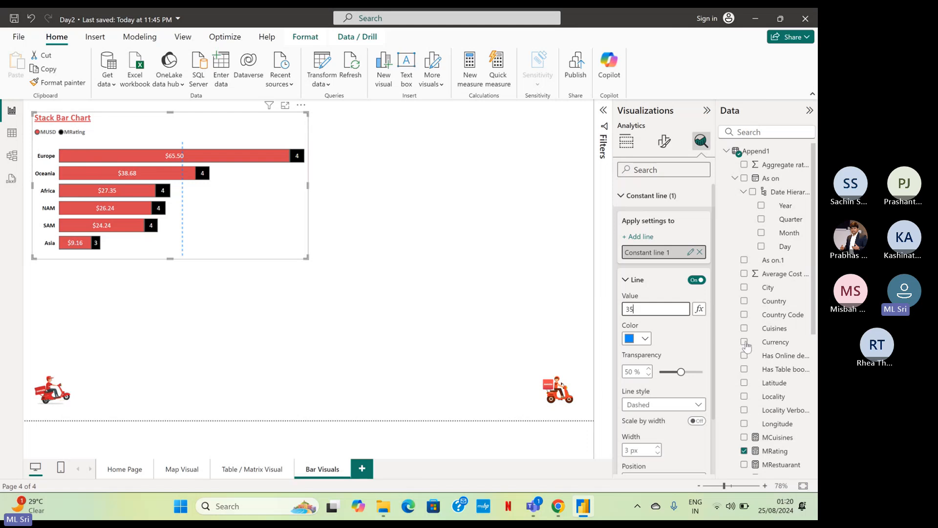
Base the constant line's value on the USD Value field of the Append1 table, summarized as Average.
left_click(700, 309)
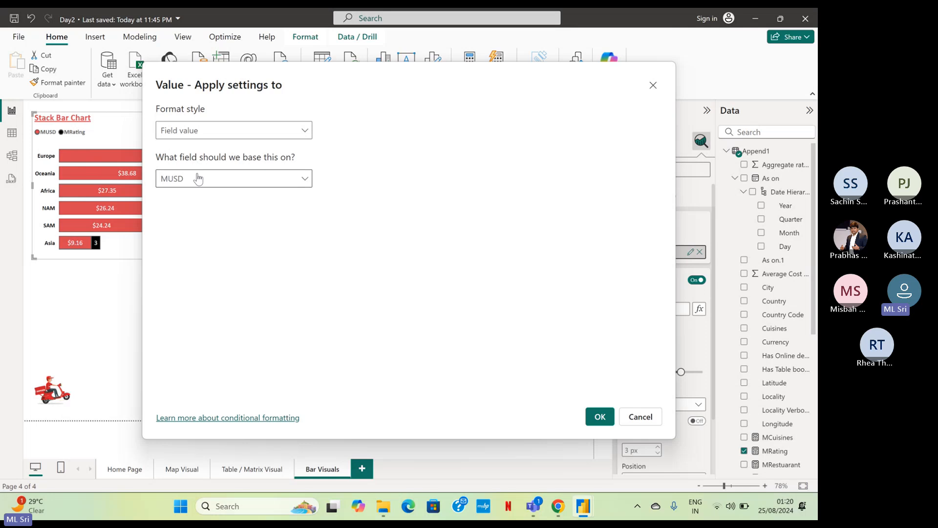
left_click(224, 141)
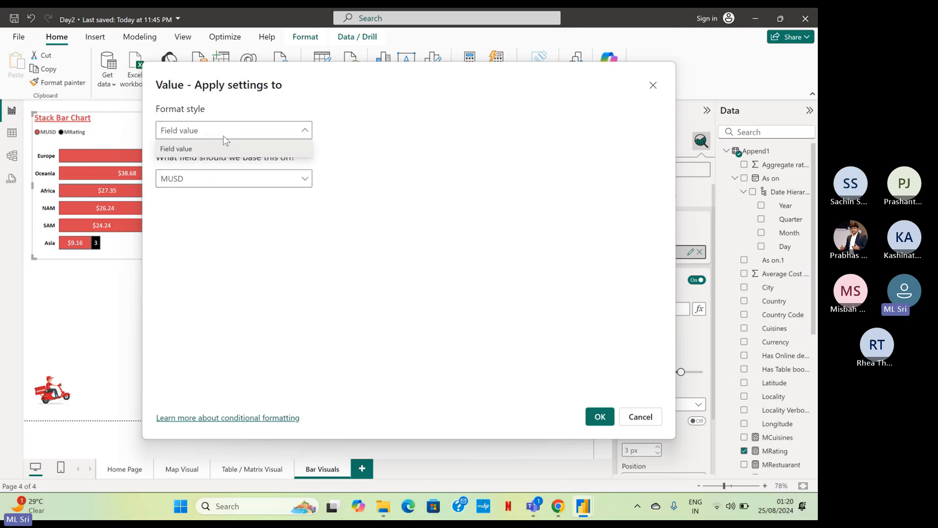
left_click(224, 147)
left_click(205, 185)
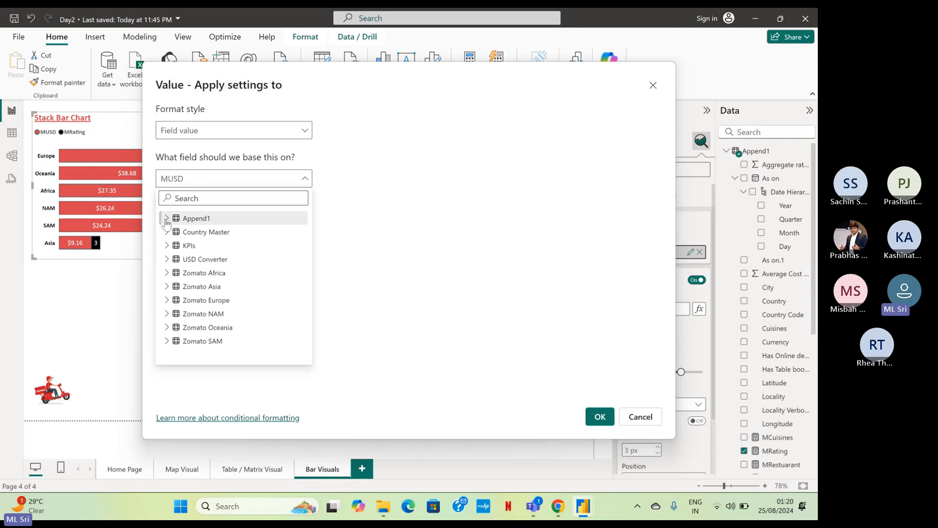
left_click(184, 220)
scroll(221, 253, "down", 5)
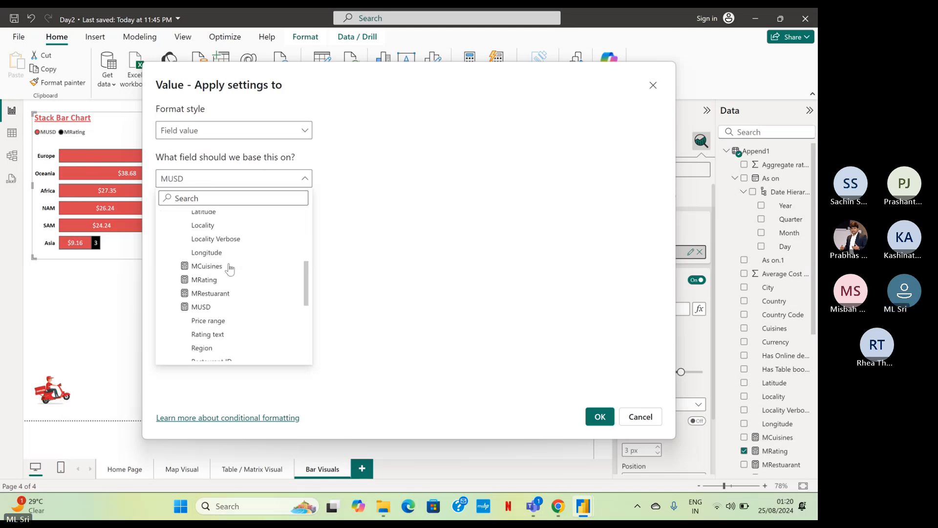
scroll(229, 268, "down", 5)
left_click(203, 289)
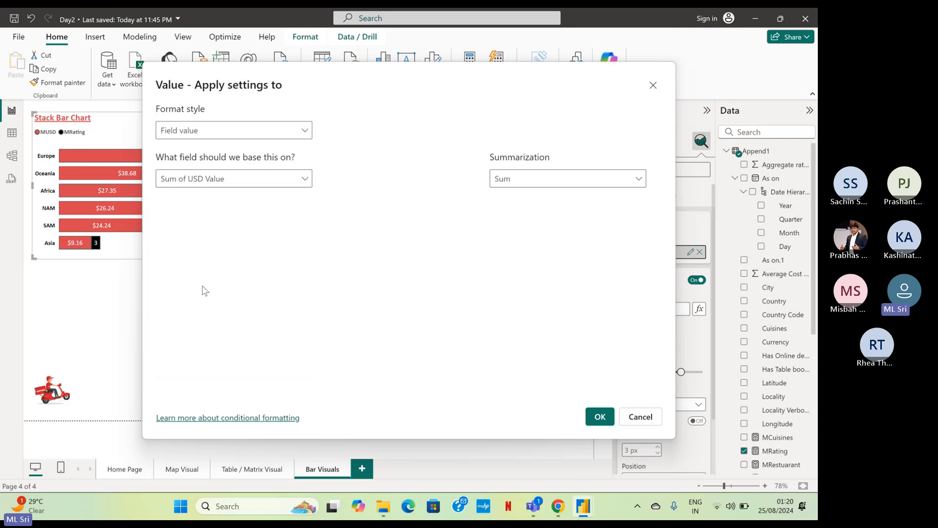
left_click(512, 179)
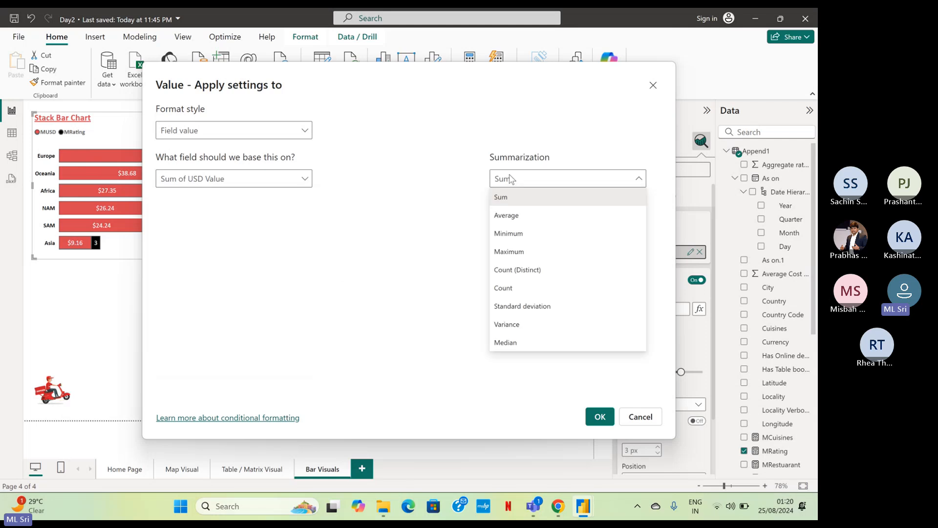
left_click(507, 216)
left_click(597, 418)
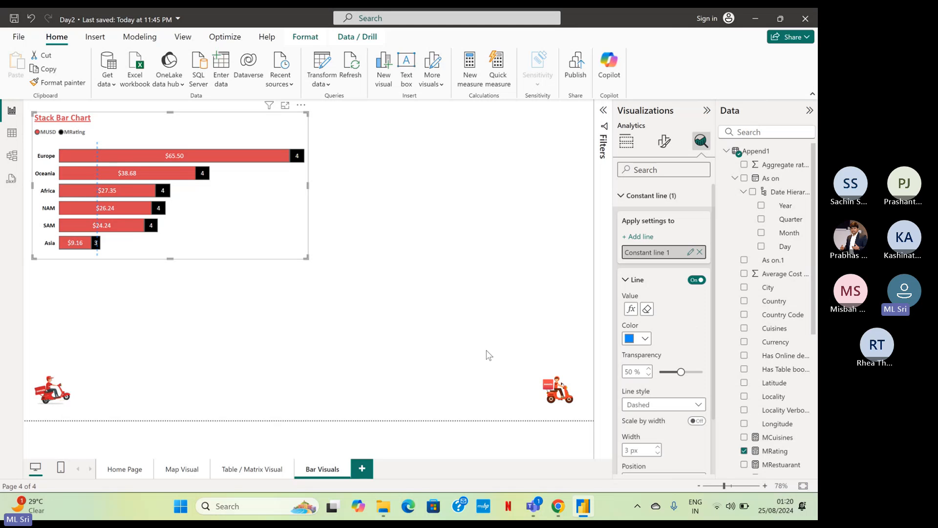
Try a light orange and then black as the constant line's color.
left_click(646, 338)
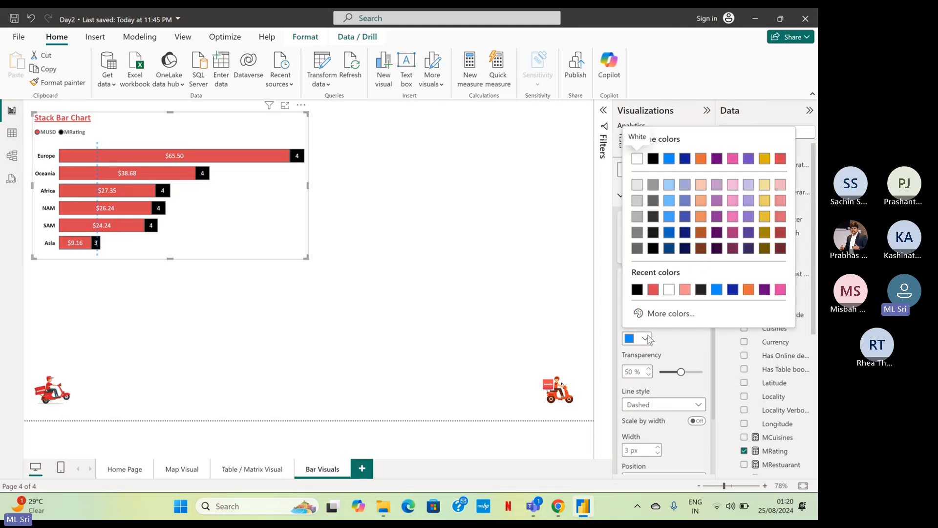
left_click(700, 216)
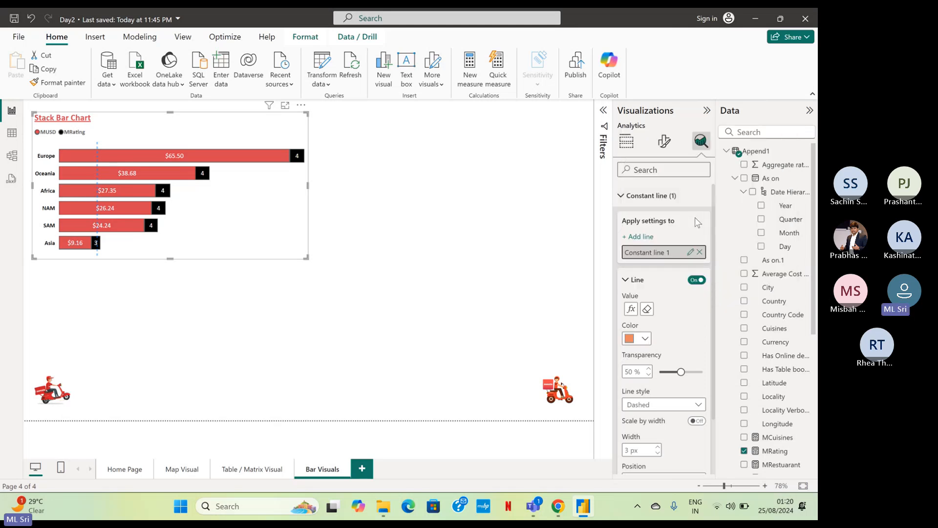
left_click(645, 338)
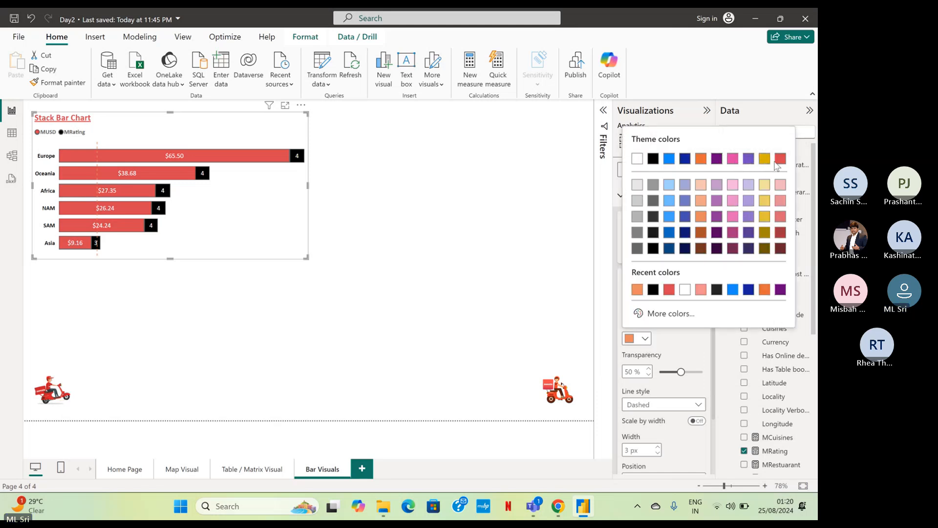
left_click(653, 159)
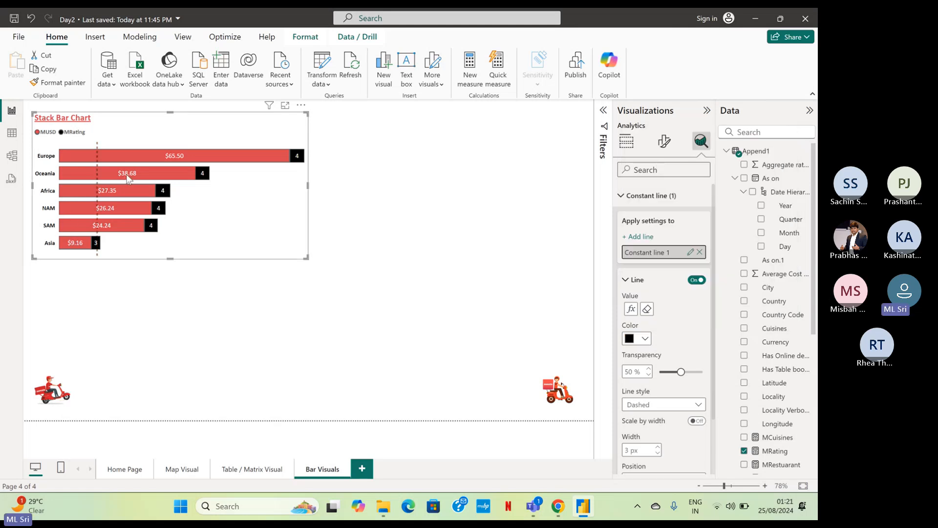
Give the constant line the dark blue Theme color 2 and the Solid line style.
scroll(645, 313, "down", 2)
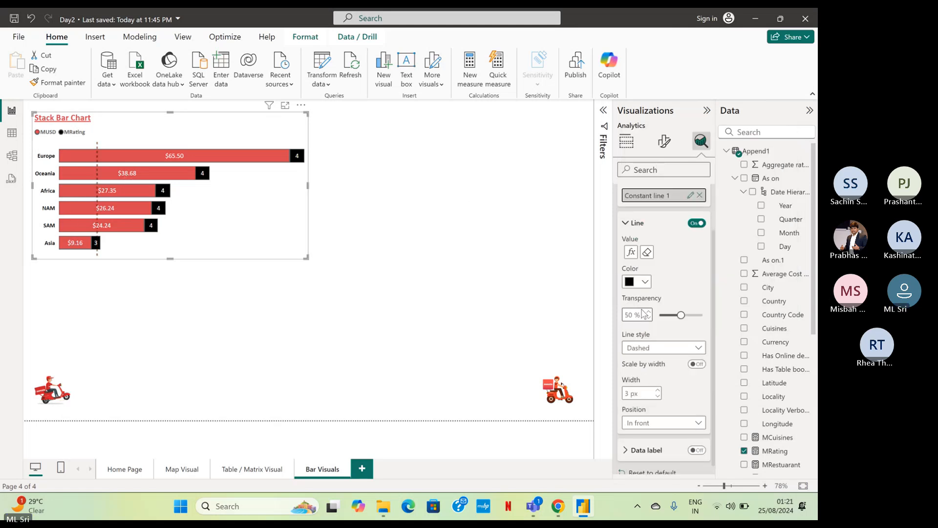
left_click(645, 281)
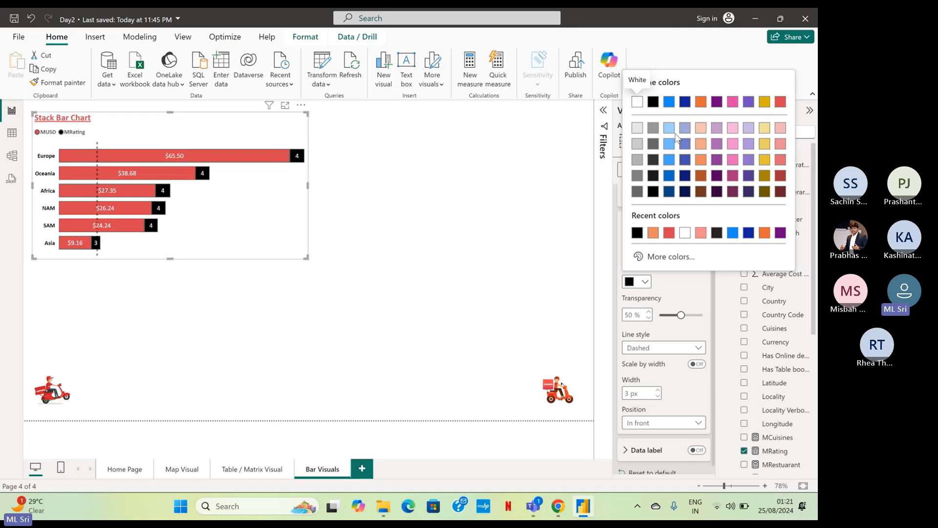
left_click(685, 102)
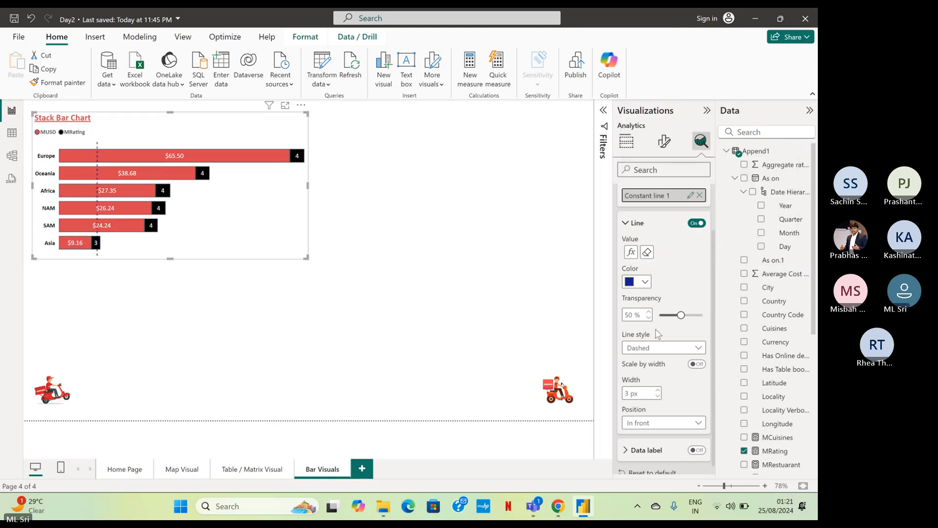
scroll(658, 334, "down", 1)
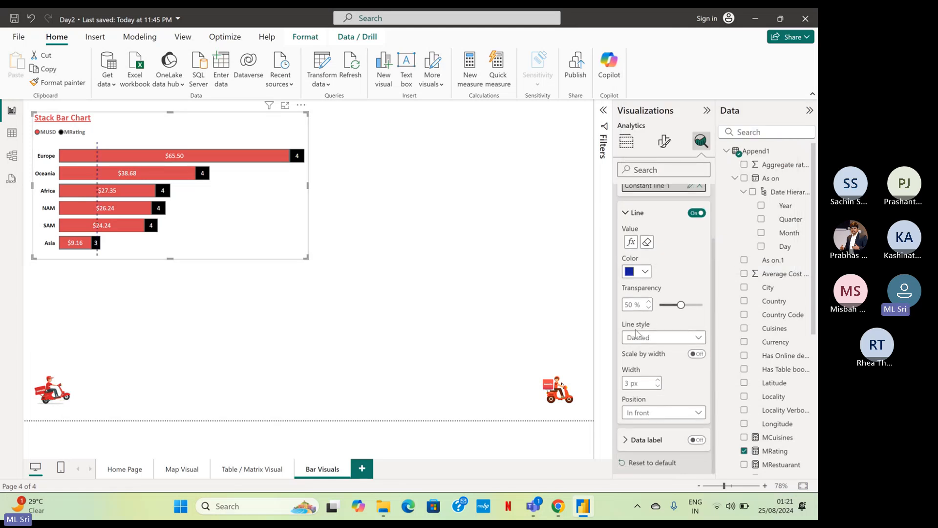
left_click(653, 338)
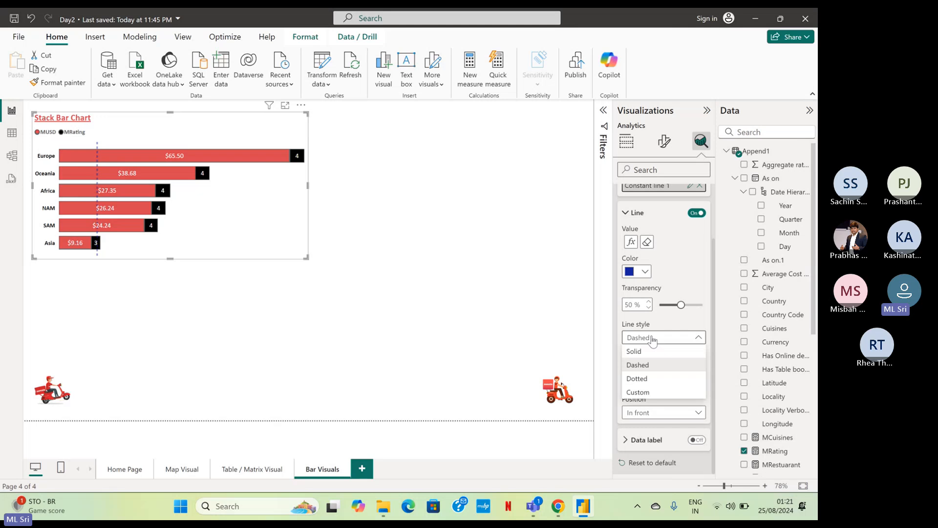
left_click(656, 353)
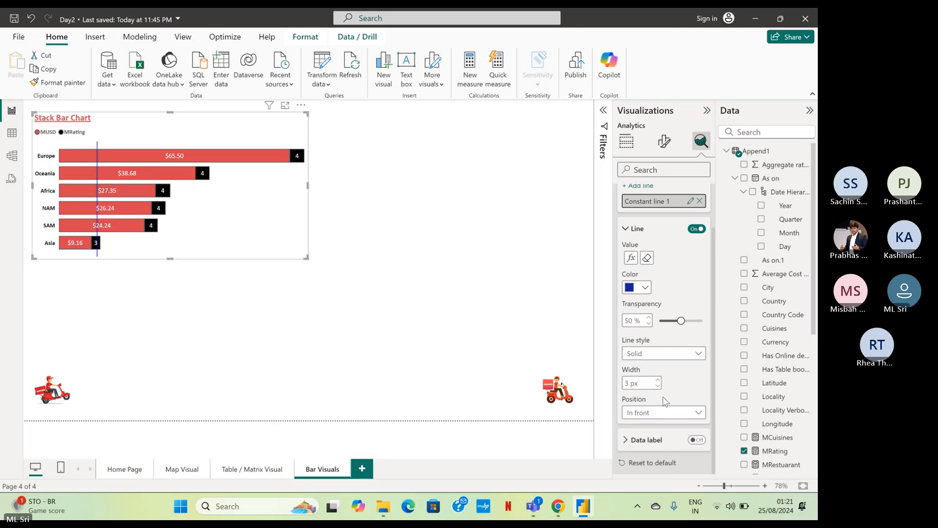
Turn on the constant line's data label and set its horizontal position to Right and vertical position to Under.
left_click(698, 441)
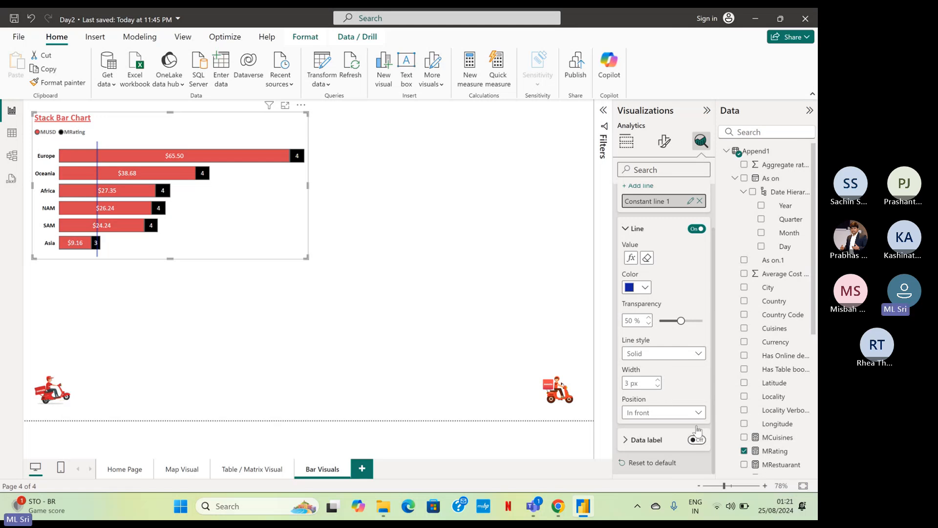
left_click(626, 441)
scroll(642, 369, "down", 2)
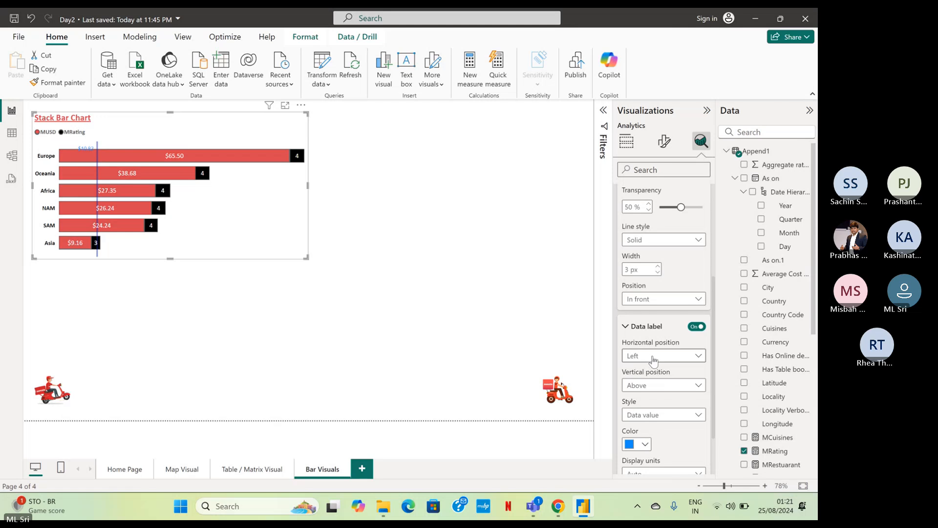
left_click(654, 360)
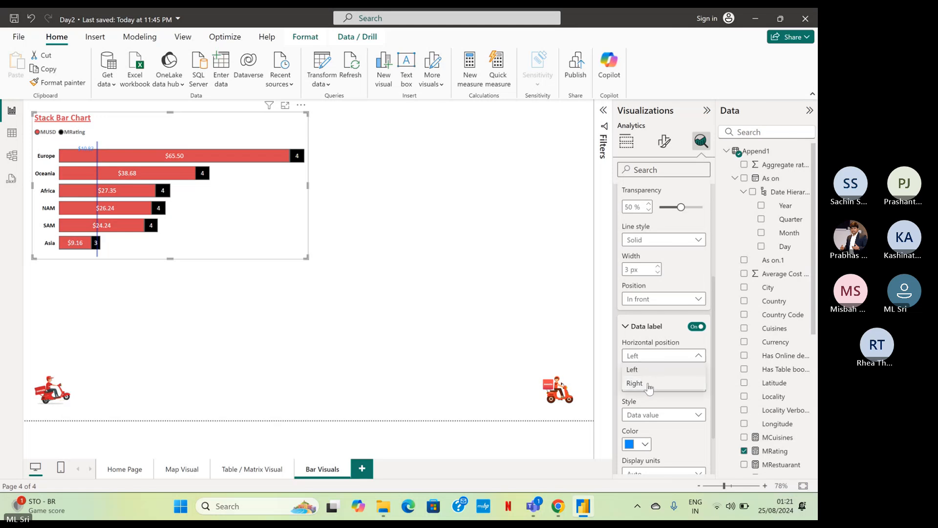
left_click(649, 384)
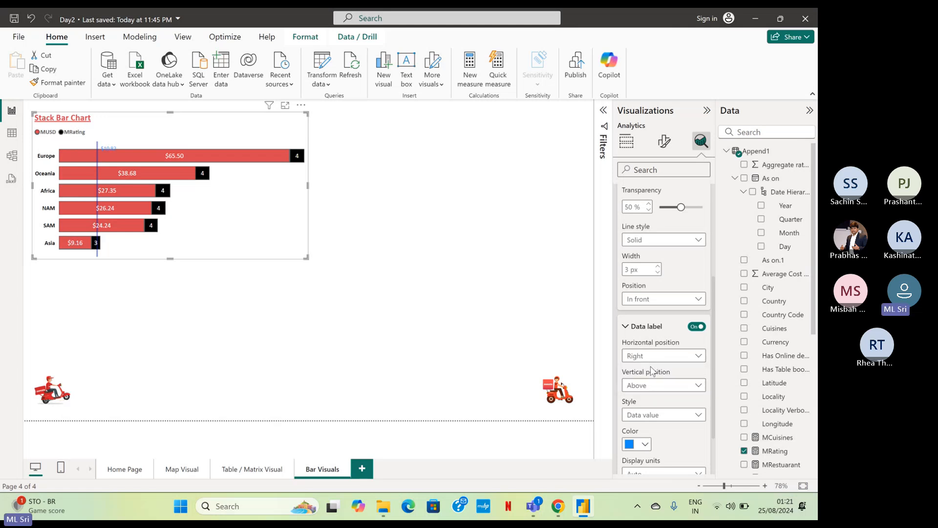
left_click(648, 390)
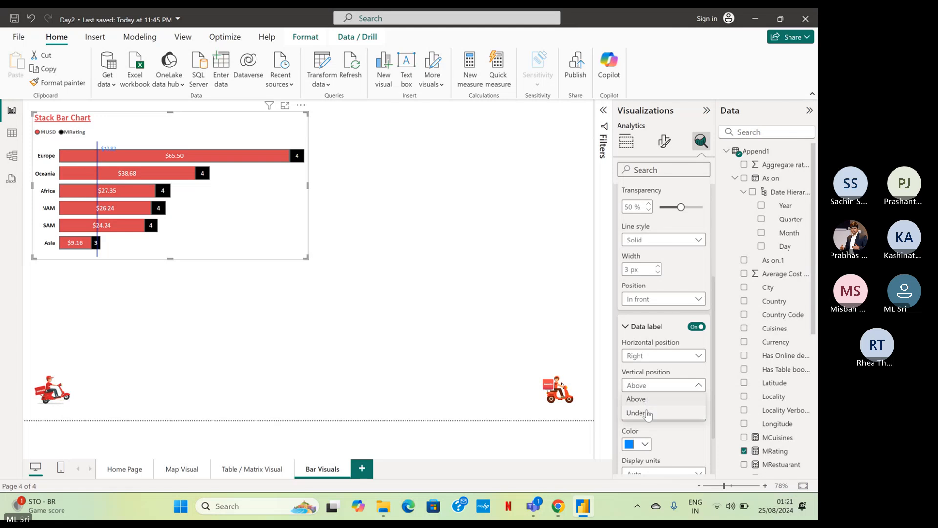
left_click(647, 413)
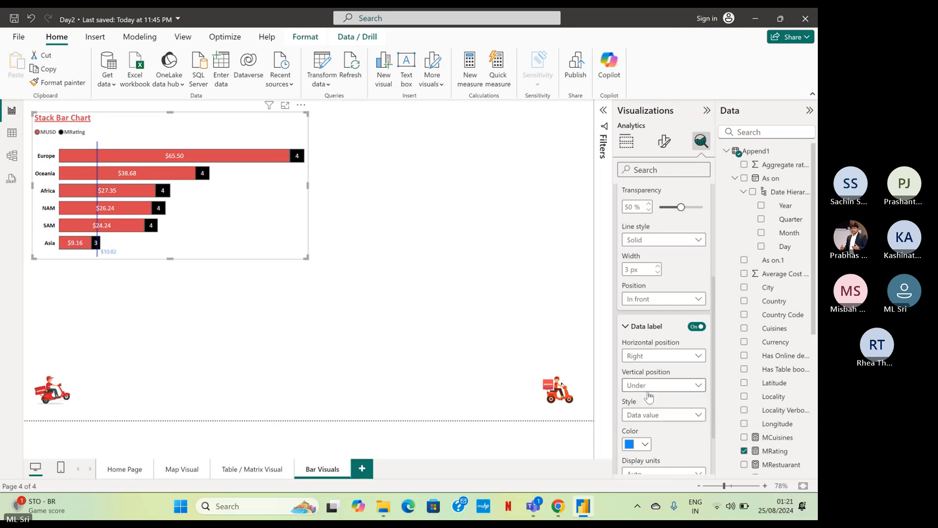
Set the constant line's data label color to the recently used red and deselect the chart.
scroll(650, 396, "down", 2)
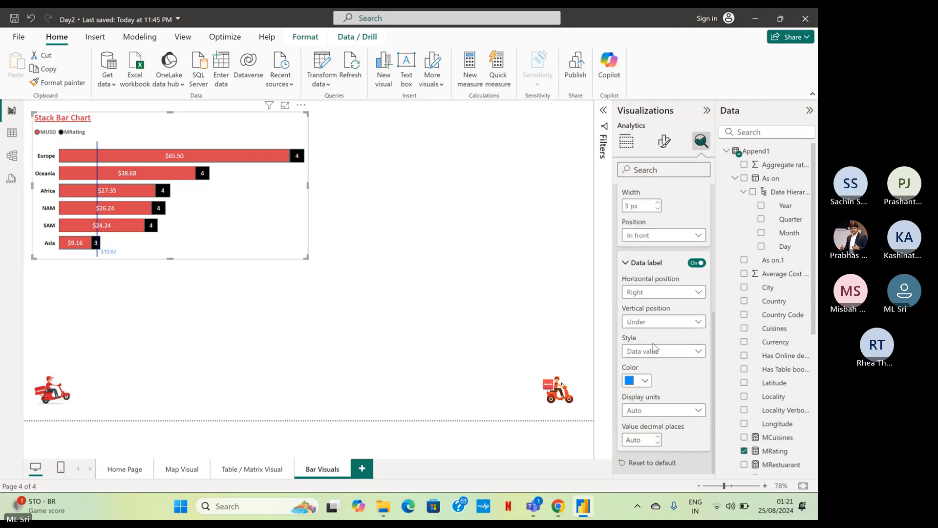
left_click(638, 380)
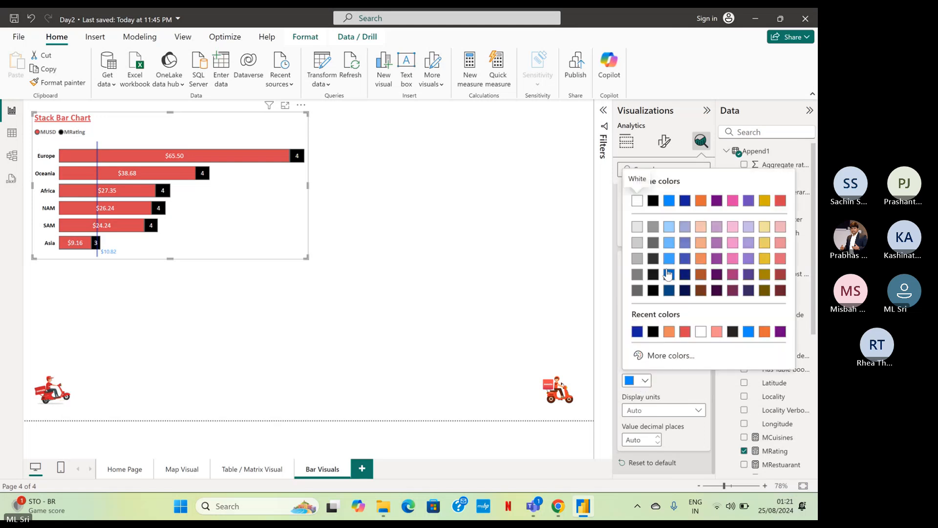
left_click(686, 332)
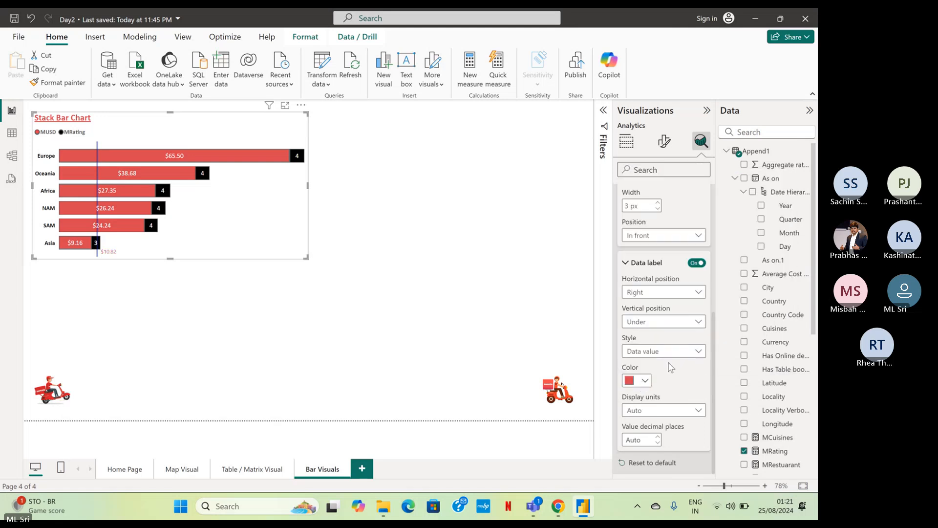
left_click(567, 266)
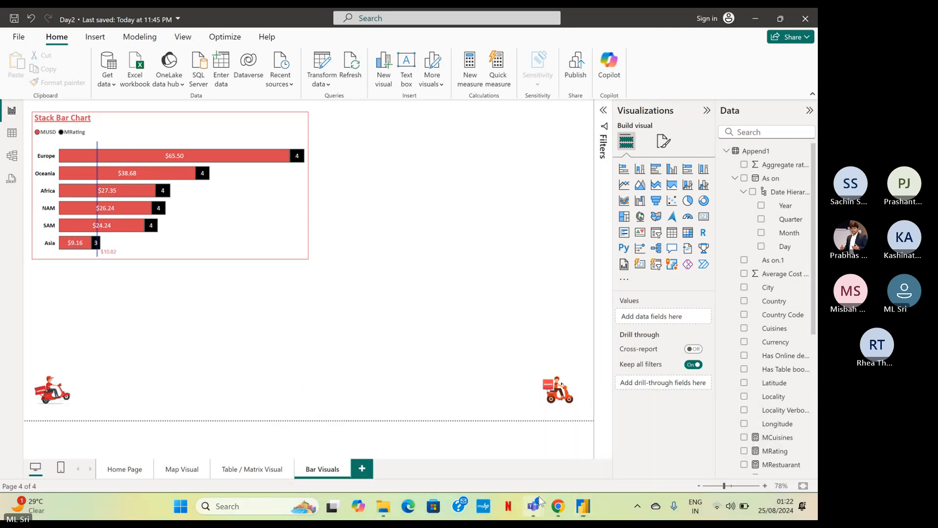
Switch to the Teams meeting, check its chat, and return to the Power BI report.
mouse_move(540, 501)
left_click(523, 448)
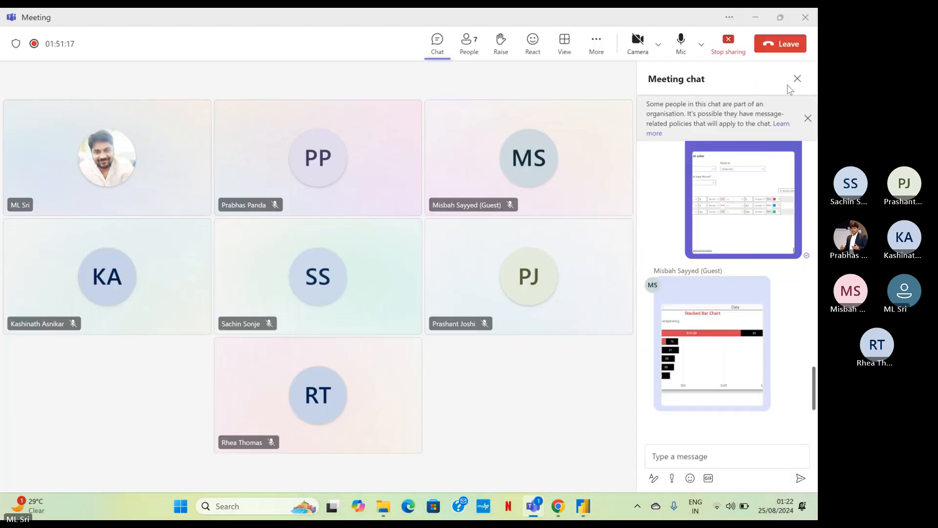
left_click(756, 20)
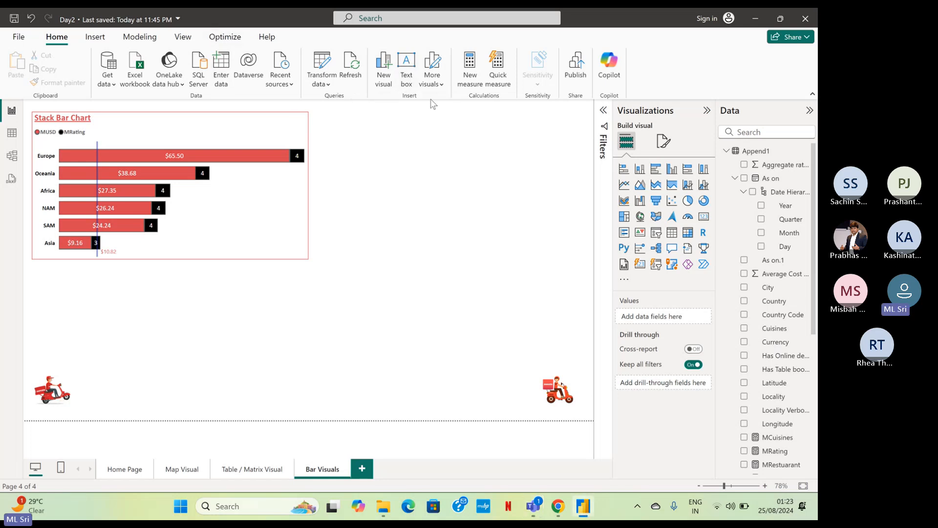
Insert a text box on the Bar Visuals page and move it to the empty area below the stacked bar chart.
left_click(407, 64)
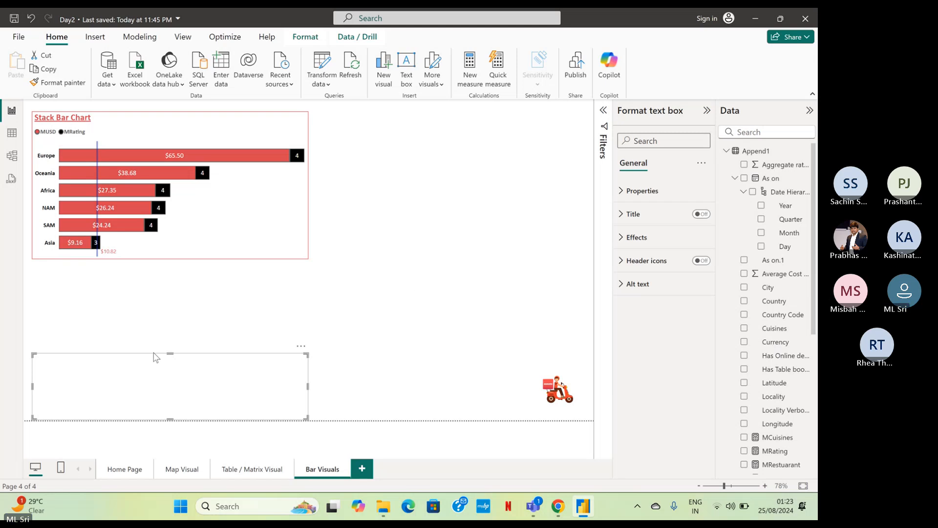
left_click(215, 359)
left_click_drag(215, 358, 392, 286)
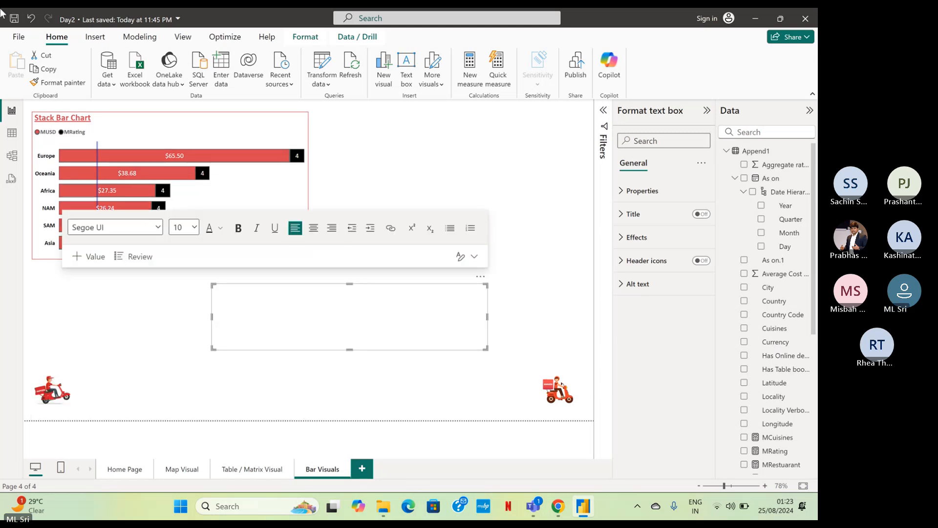
Enter the heading ANALYTICS in capital letters in the text box.
type("Analytics")
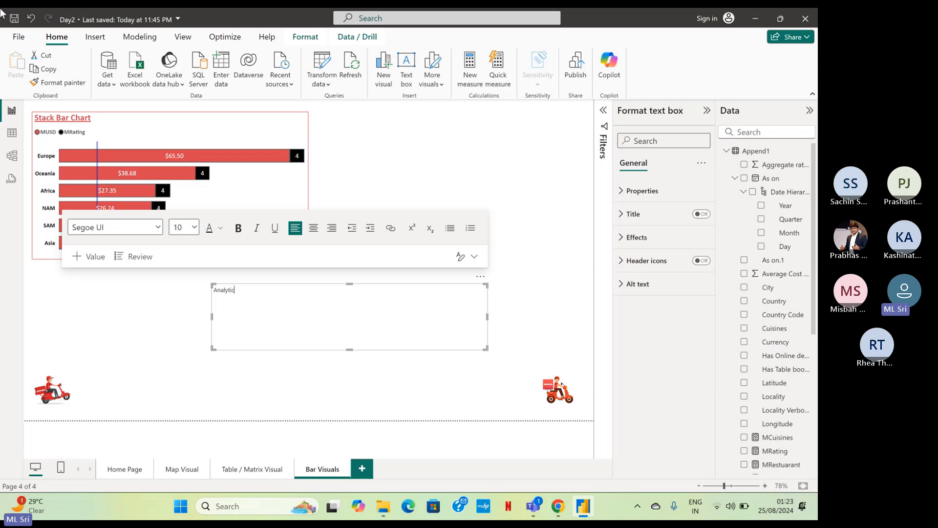
key("BackSpace")
key("BackSpace")
key("BackSpace")
key("BackSpace")
key("BackSpace")
key("BackSpace")
key("BackSpace")
key("BackSpace")
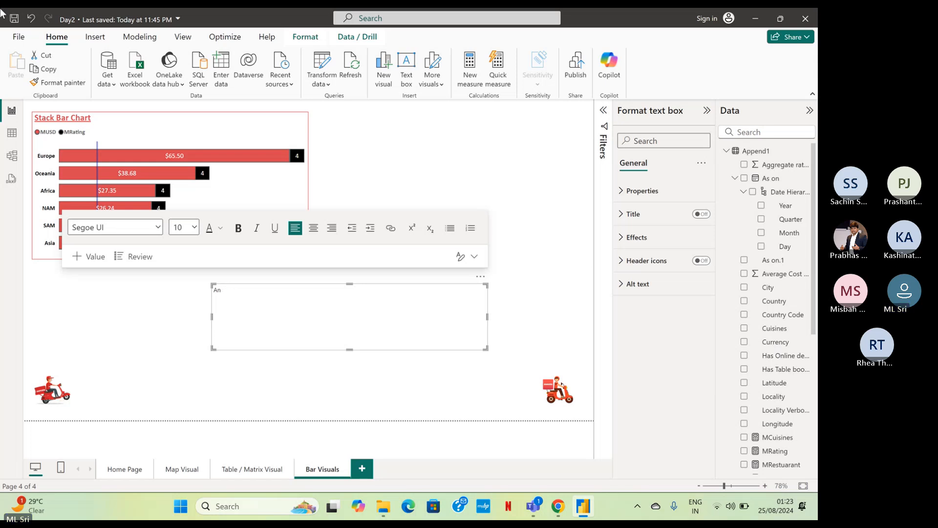
type("NALYTICS")
Make the ANALYTICS heading bold and underlined.
key("shift+Left")
key("shift+Left")
key("shift+Left")
key("shift+Home")
key("ctrl+b")
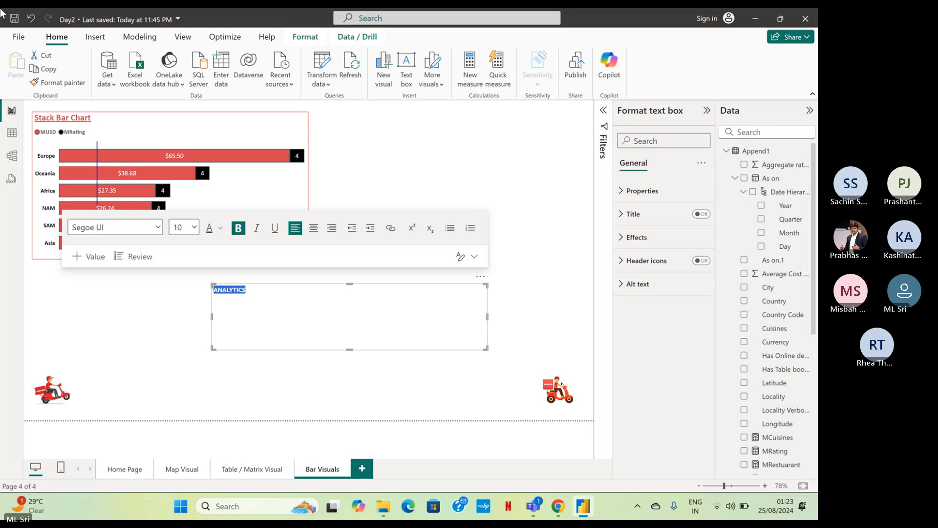
key("ctrl+u")
key("Right")
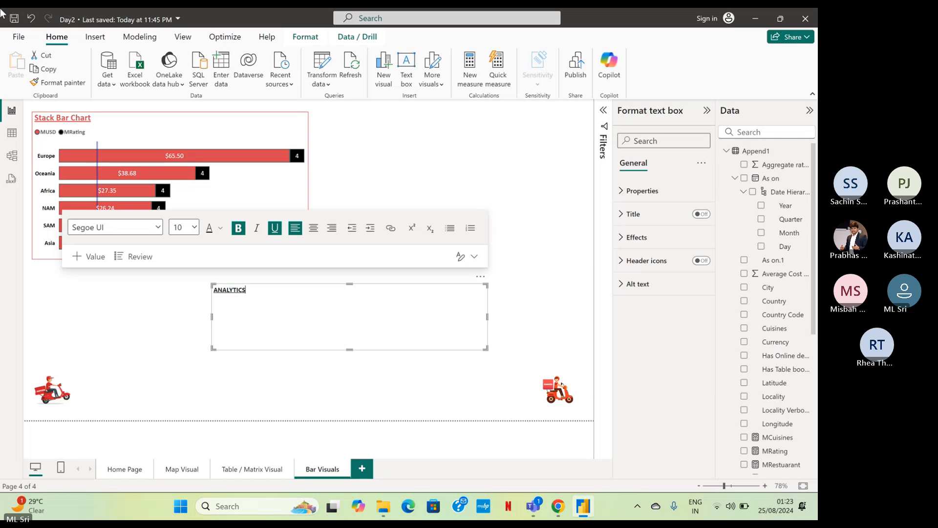
key("Return")
key("ctrl+b")
key("ctrl+u")
type("-")
key("BackSpace")
key("BackSpace")
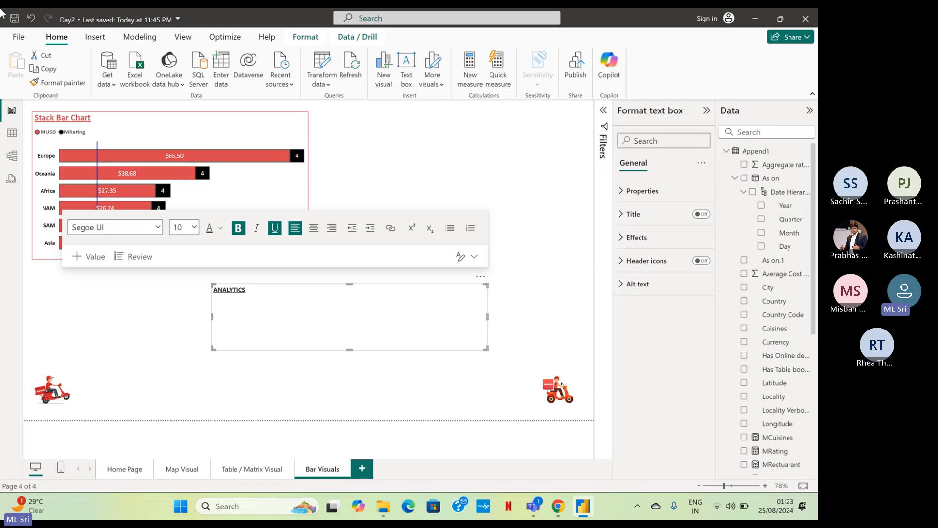
Add a second line reading Constant Line below the ANALYTICS heading.
key("Return")
type("Cont")
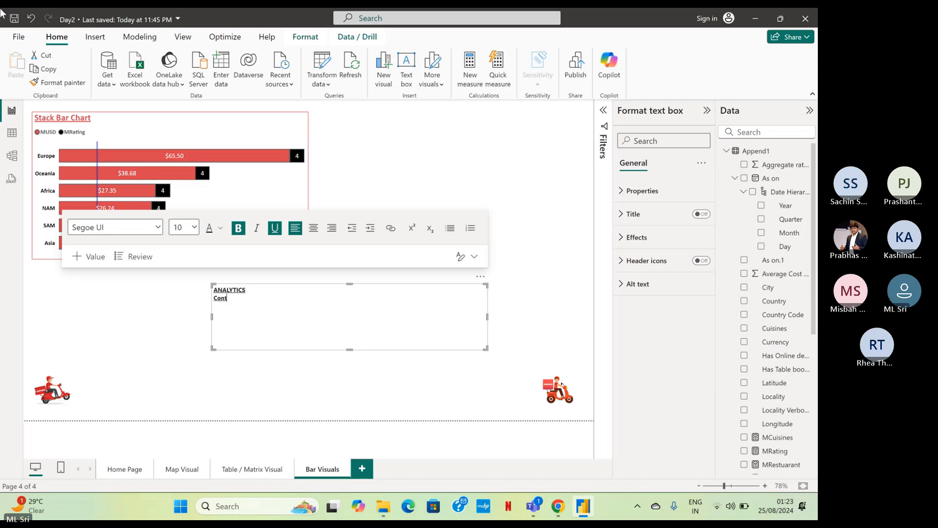
key("BackSpace")
key("BackSpace")
key("BackSpace")
key("BackSpace")
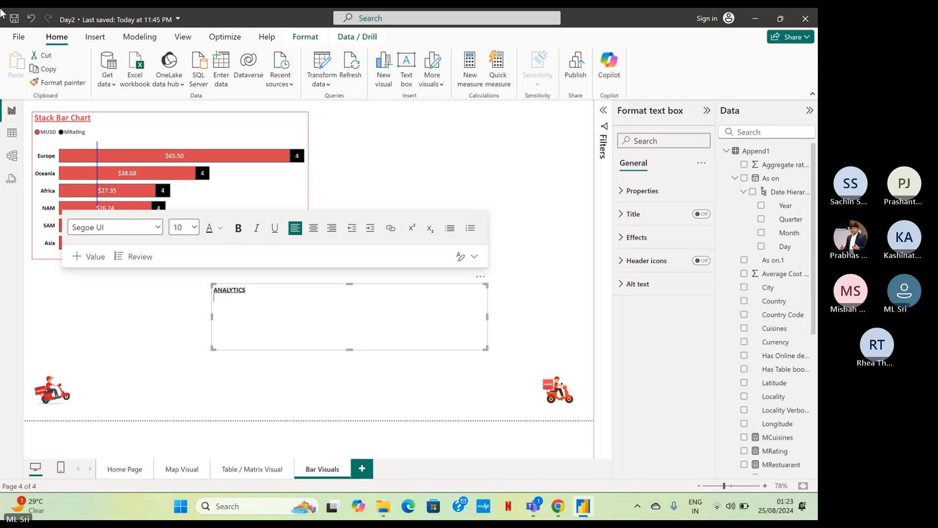
key("ctrl+b")
key("ctrl+u")
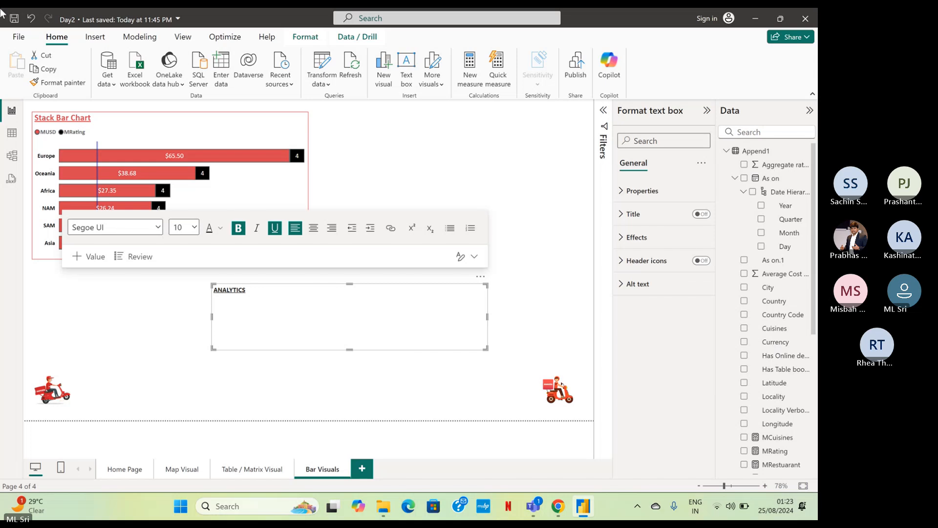
type("Constant Line")
Remove bold and underline from the Constant Line text and insert a blank line between it and the heading.
key("ctrl+shift+Left")
key("shift+Left")
key("shift+Left")
key("shift+Left")
key("shift+Left")
key("shift+Left")
key("shift+Left")
key("shift+Left")
key("shift+Left")
key("shift+Left")
key("ctrl+b")
key("ctrl+u")
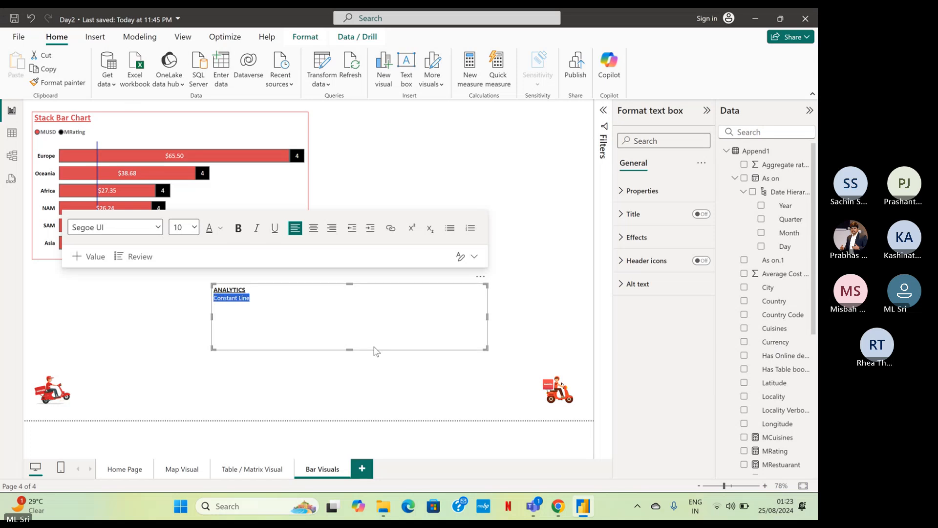
left_click(316, 289)
key("Return")
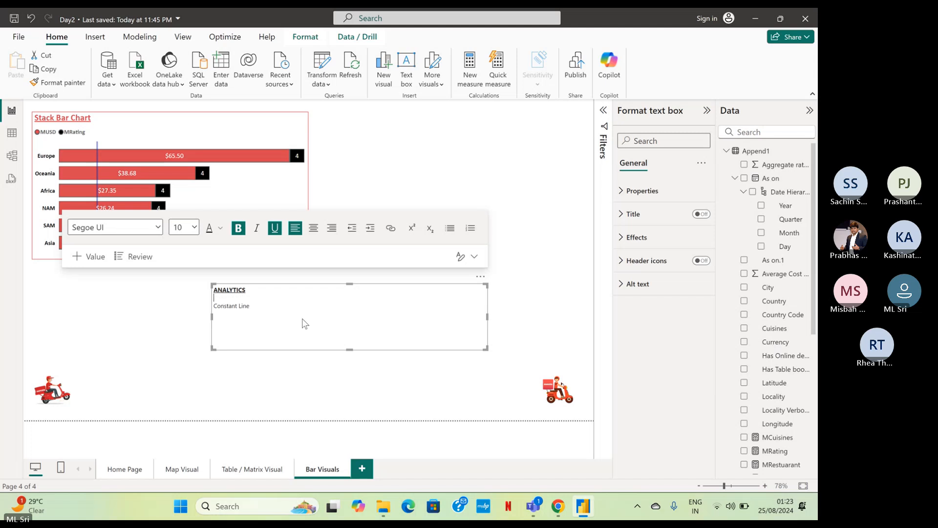
Set all the text in the ANALYTICS text box to Calibri size 11 and remove the trailing blank line.
left_click_drag(303, 300, 159, 277)
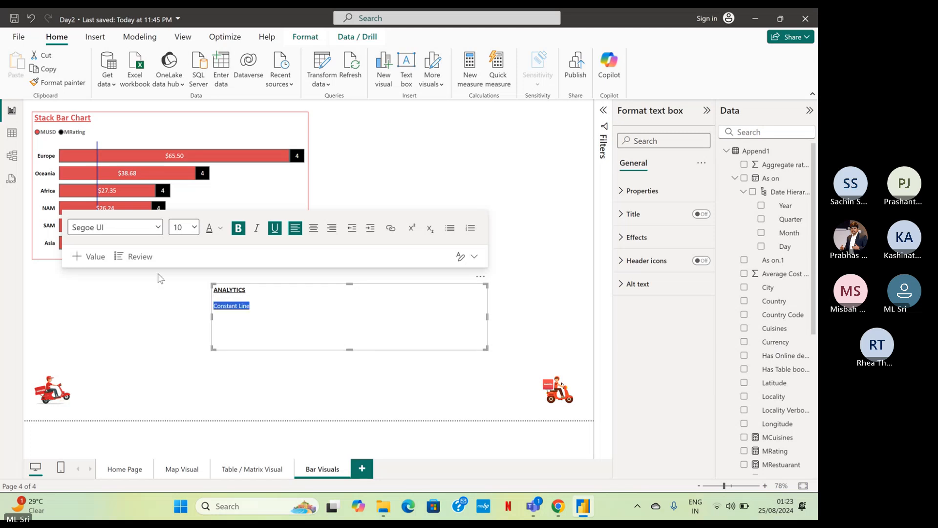
key("ctrl+a")
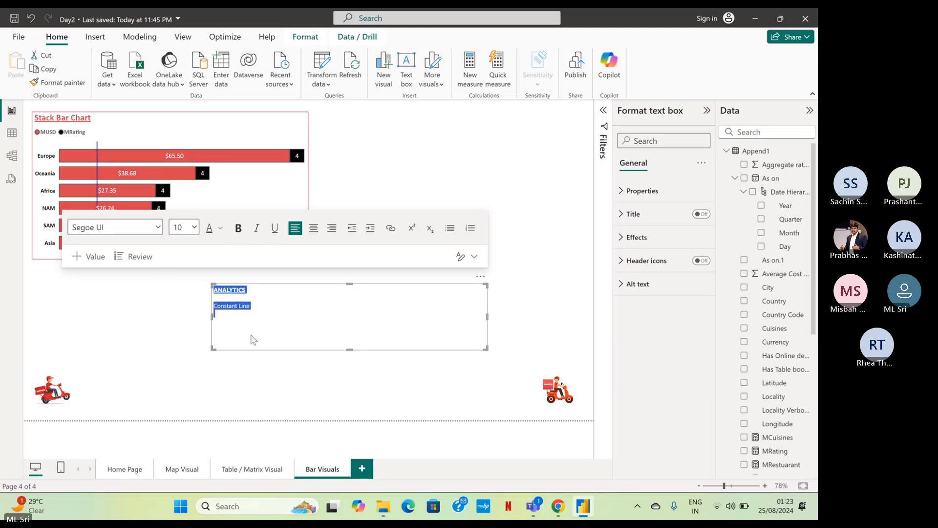
left_click(158, 227)
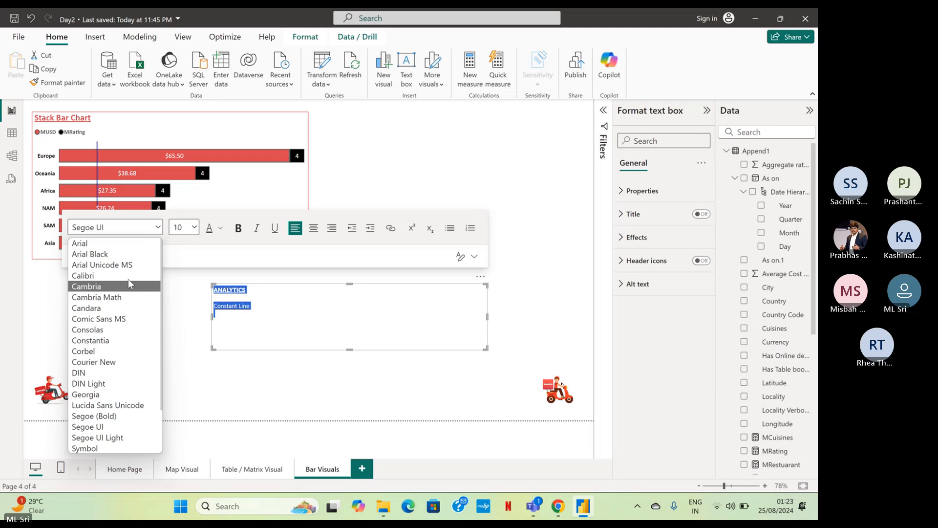
left_click(128, 276)
left_click(184, 227)
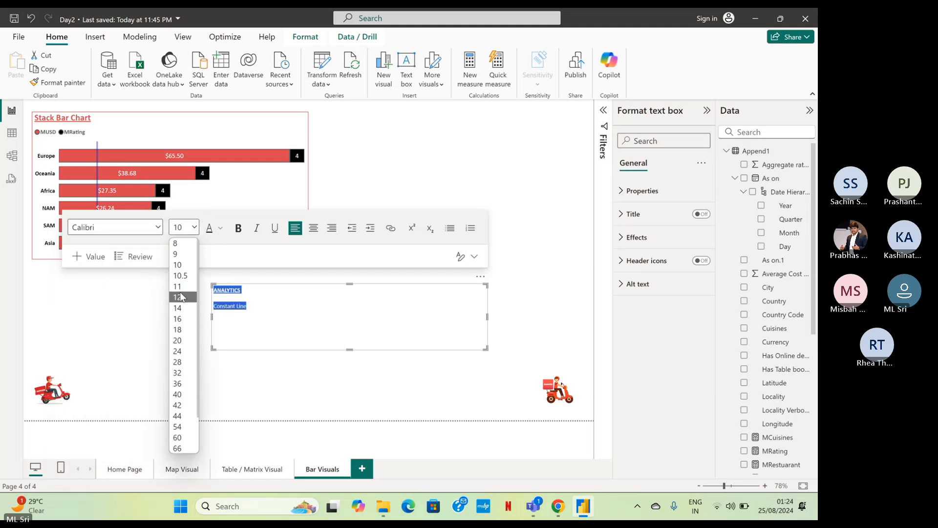
left_click(179, 286)
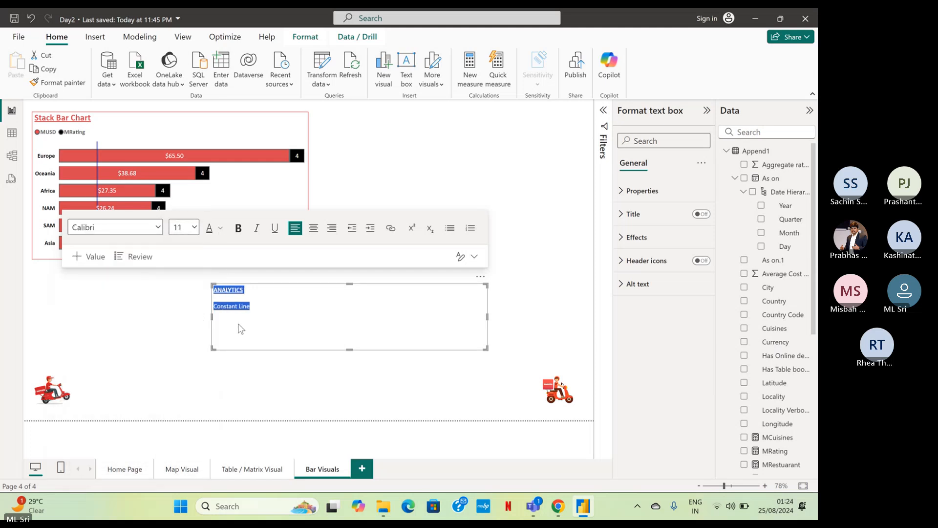
left_click(361, 337)
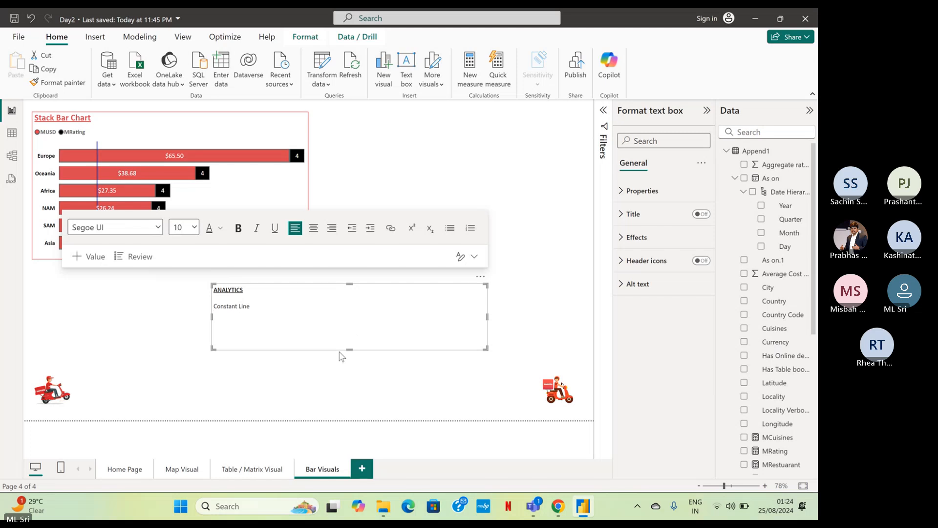
key("BackSpace")
Shrink the ANALYTICS text box to fit its text and place it directly below the stacked bar chart, aligned with its left edge.
left_click_drag(350, 350, 354, 316)
left_click_drag(486, 300, 328, 306)
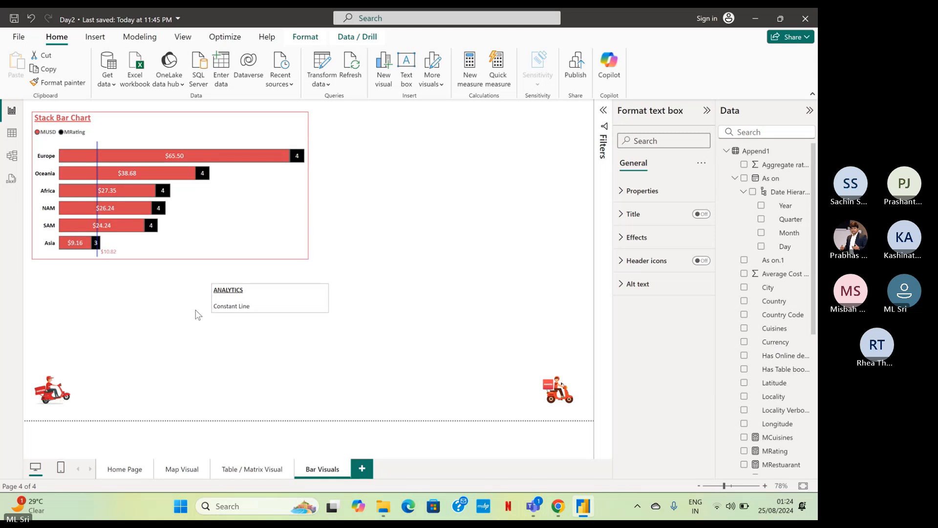
left_click_drag(314, 289, 135, 266)
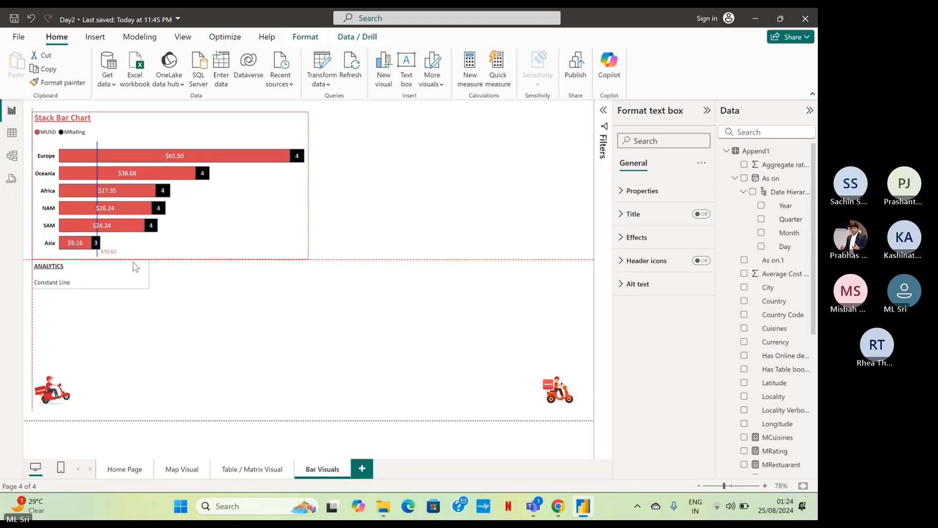
left_click(213, 331)
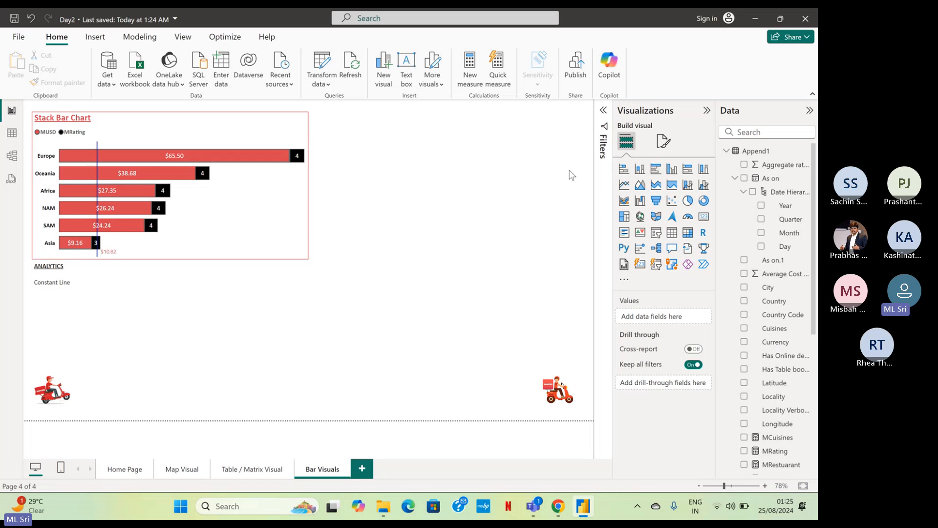
Duplicate the stacked bar chart and place the copy beside the original, aligned with its top edge.
left_click(285, 128)
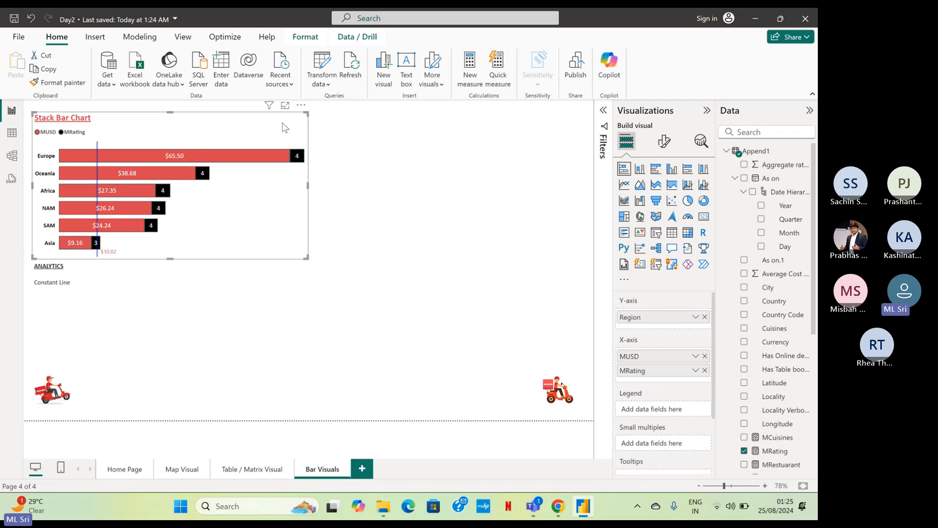
key("ctrl+c")
key("ctrl+v")
left_click_drag(385, 172, 561, 120)
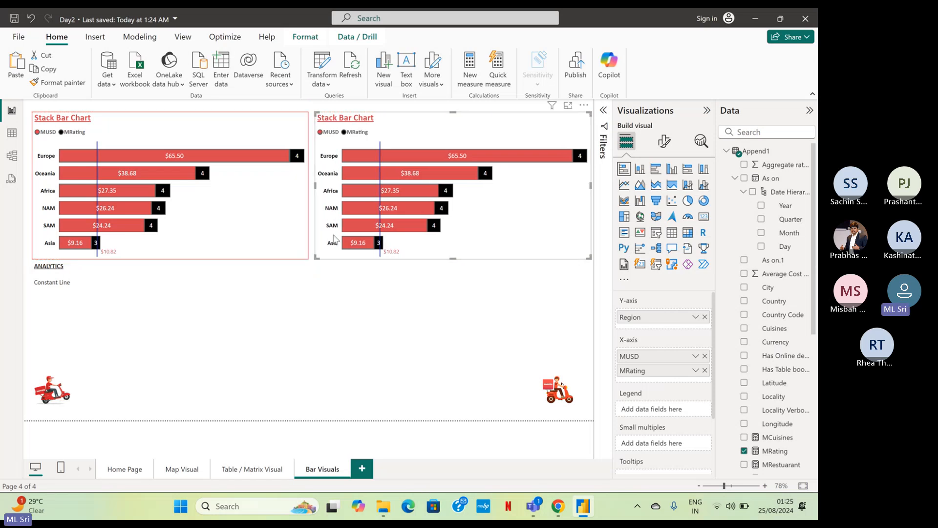
left_click(410, 320)
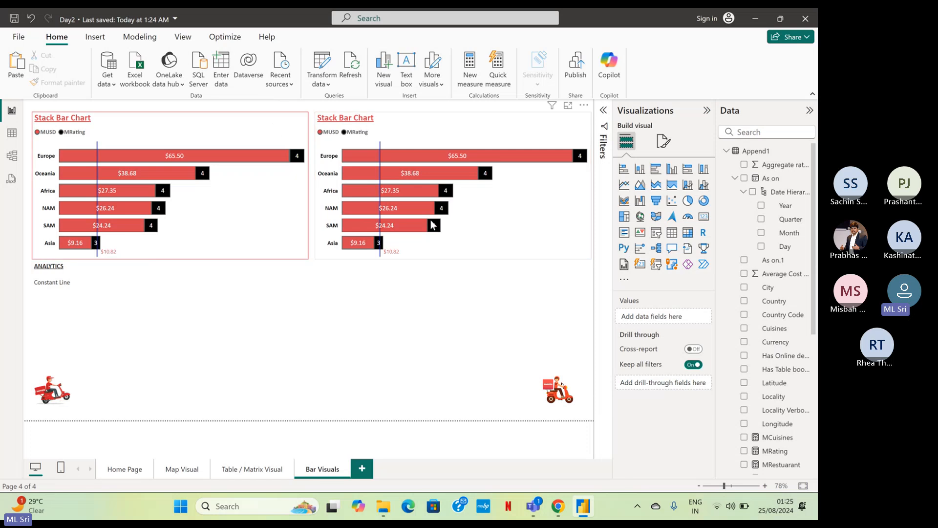
left_click(446, 120)
left_click(446, 307)
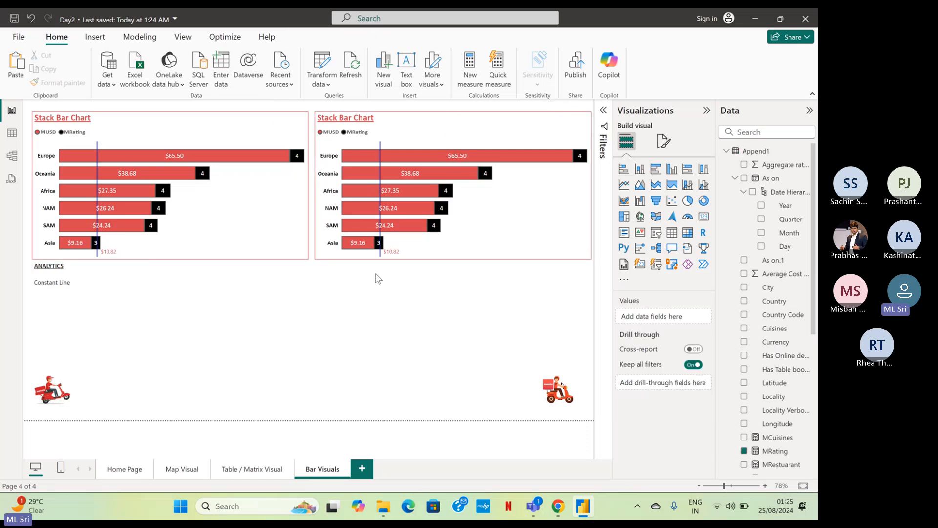
Convert the copied chart to a stacked column chart and change its title to Stacked Column Chart.
left_click(462, 132)
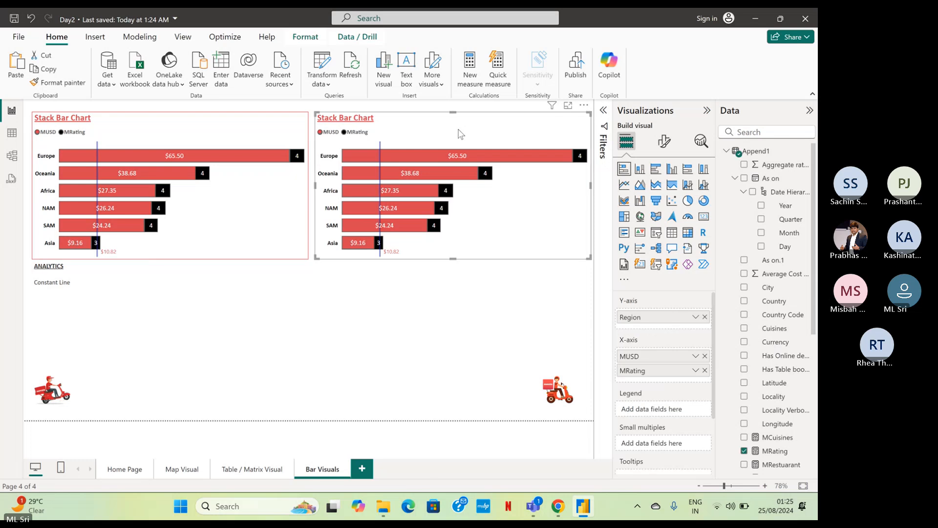
left_click(640, 170)
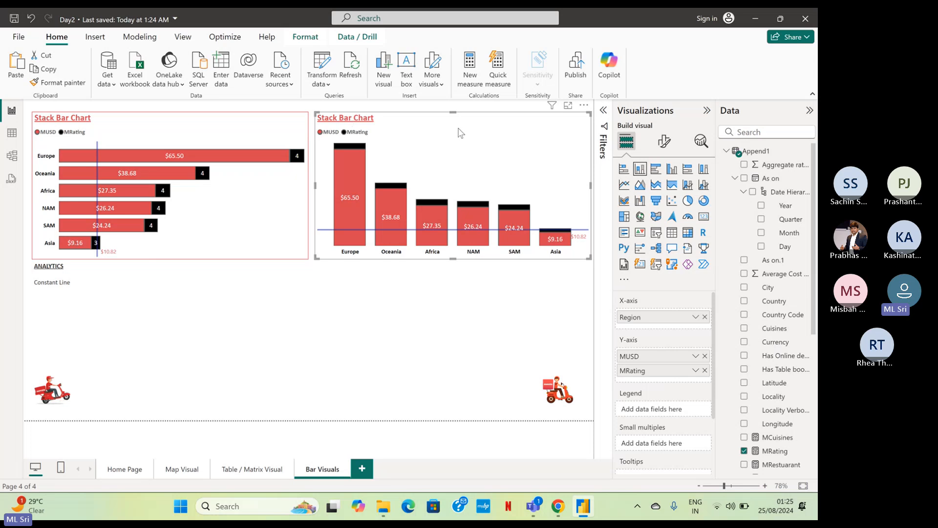
left_click(664, 141)
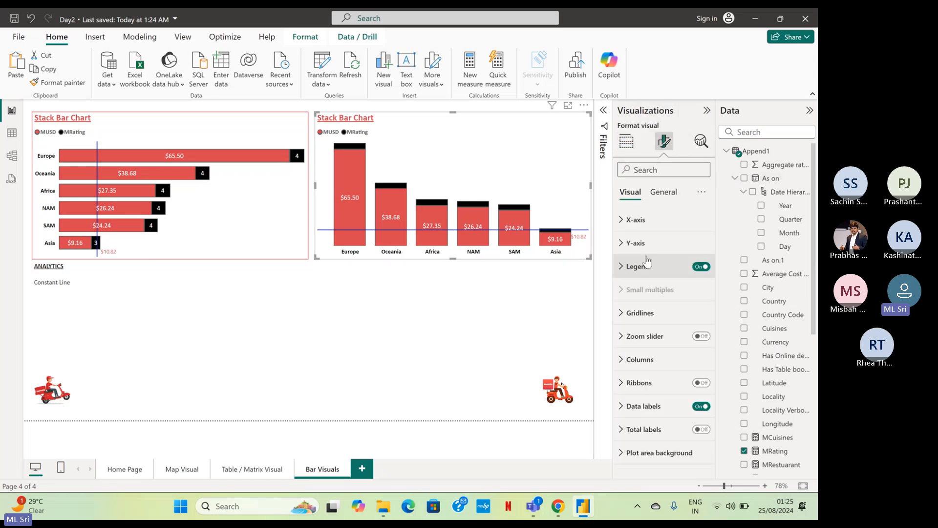
left_click(663, 192)
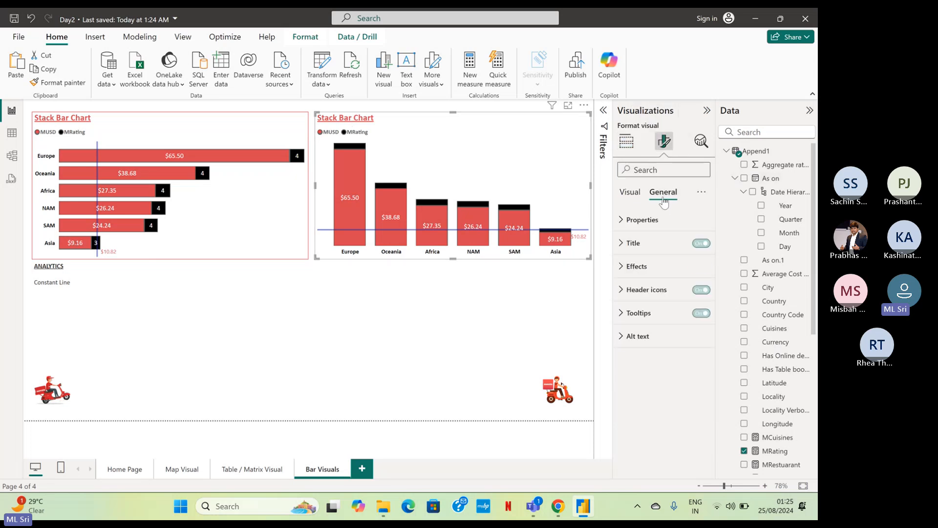
left_click(665, 243)
left_click(652, 299)
double_click(649, 300)
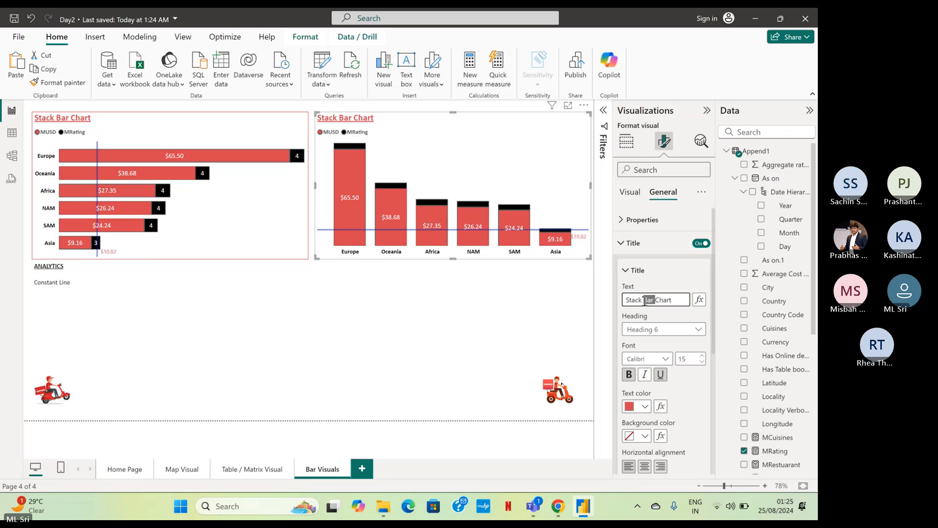
type("Colum")
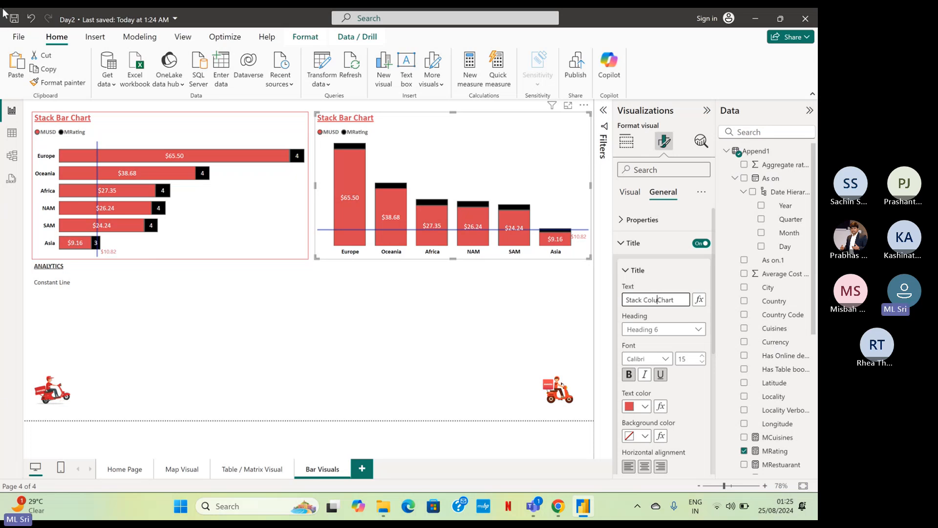
type("n")
left_click(642, 300)
type("ed")
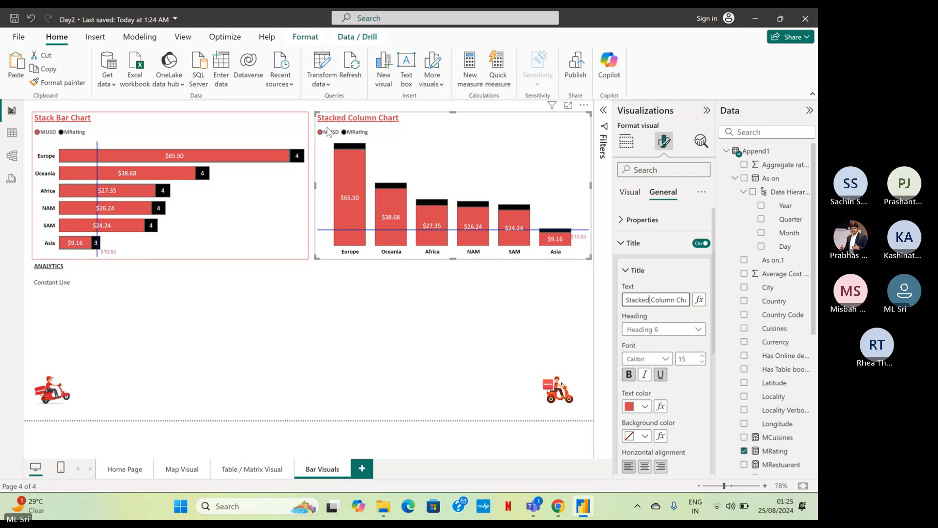
Change the original bar chart's title to Stacked Bar Chart.
left_click(277, 121)
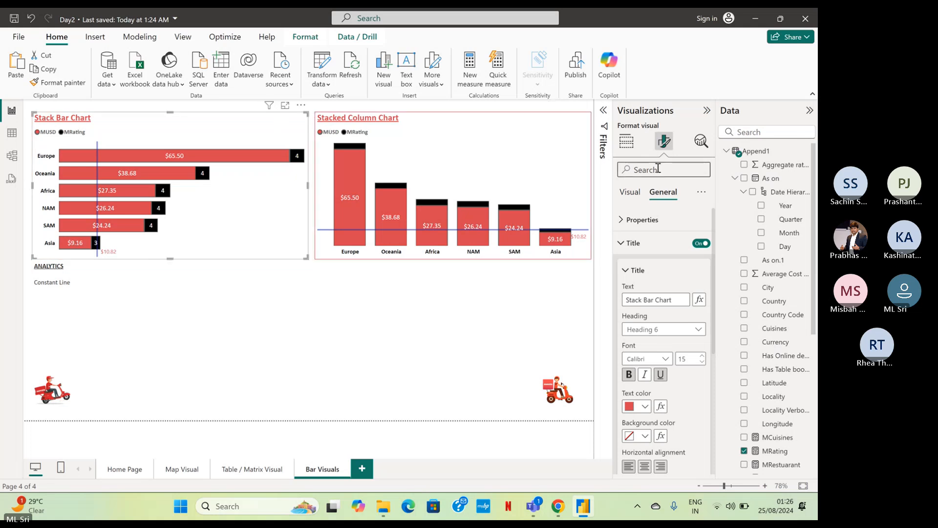
left_click(640, 300)
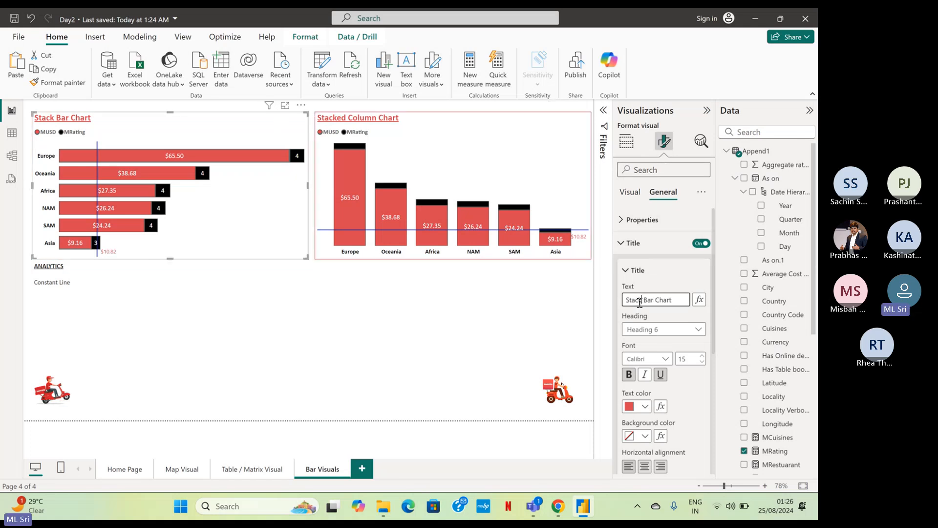
type("ed")
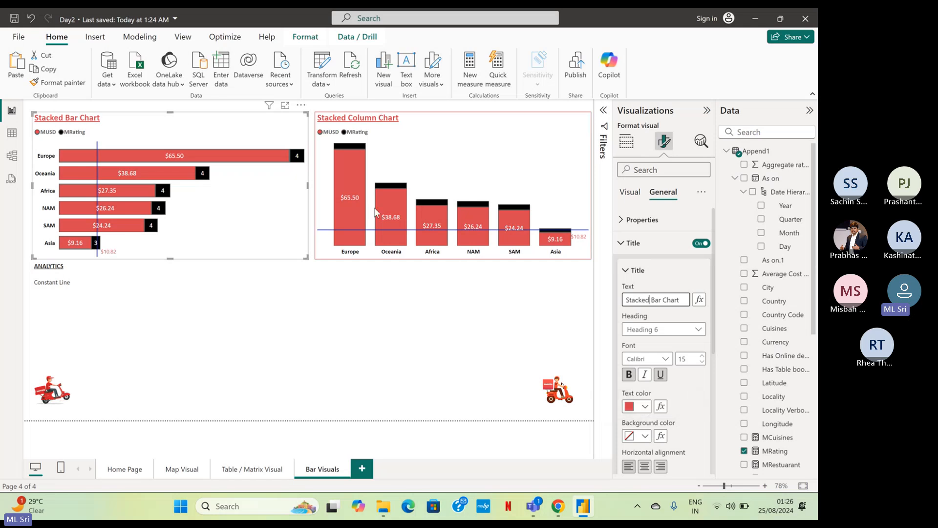
left_click(425, 135)
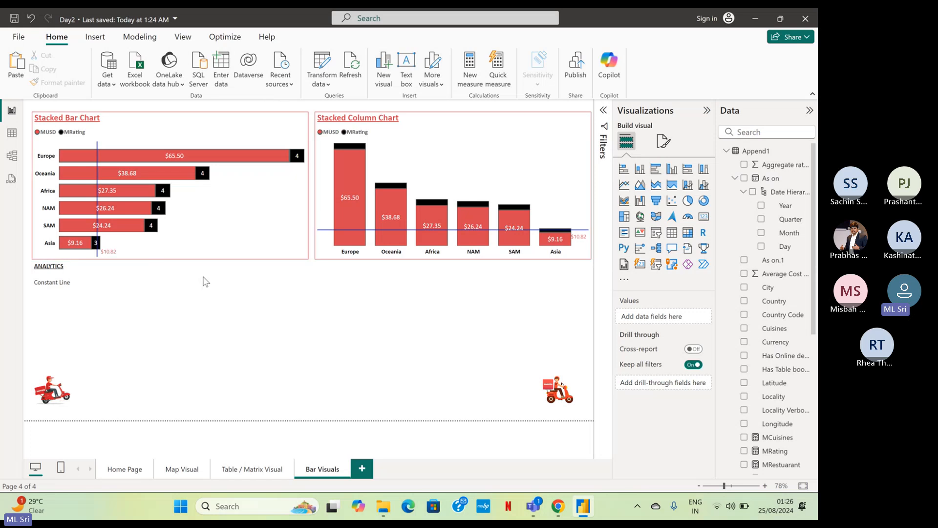
Duplicate the ANALYTICS text box and place the copy directly below the stacked column chart.
left_click(96, 284)
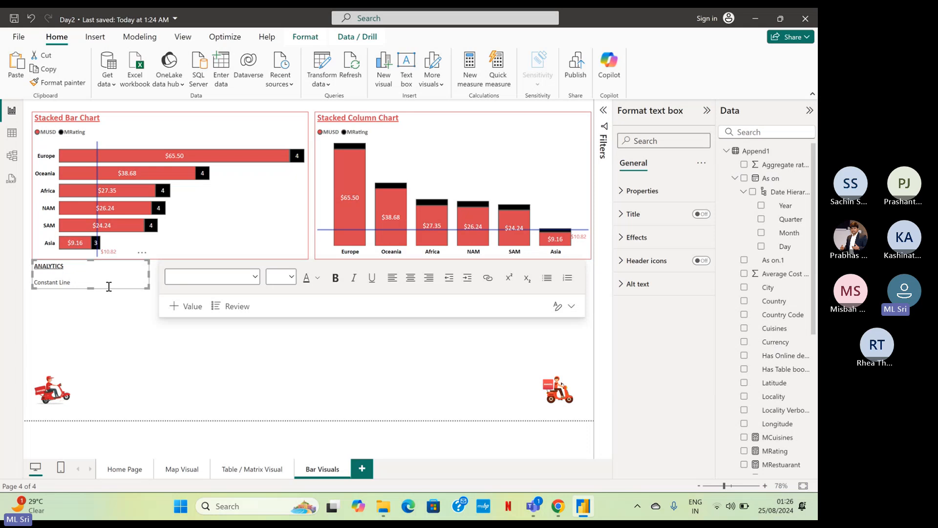
key("ctrl+v")
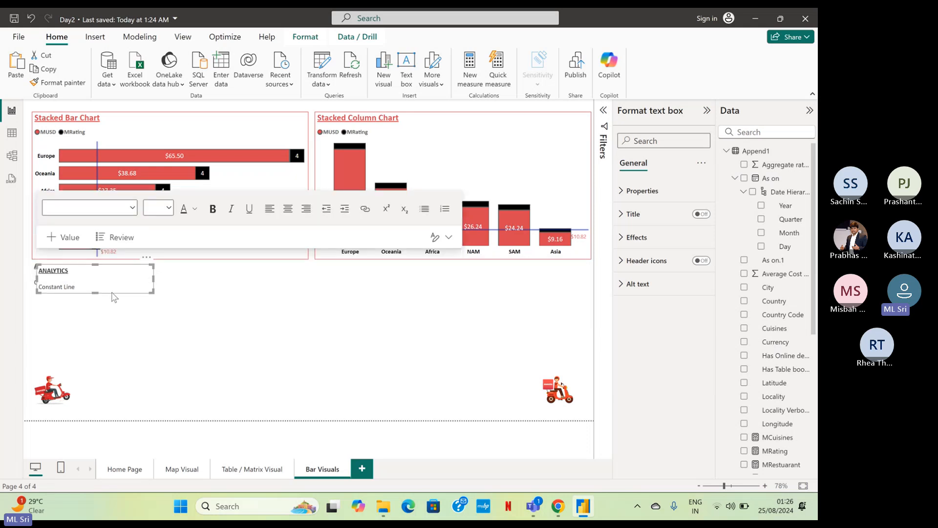
left_click(212, 314)
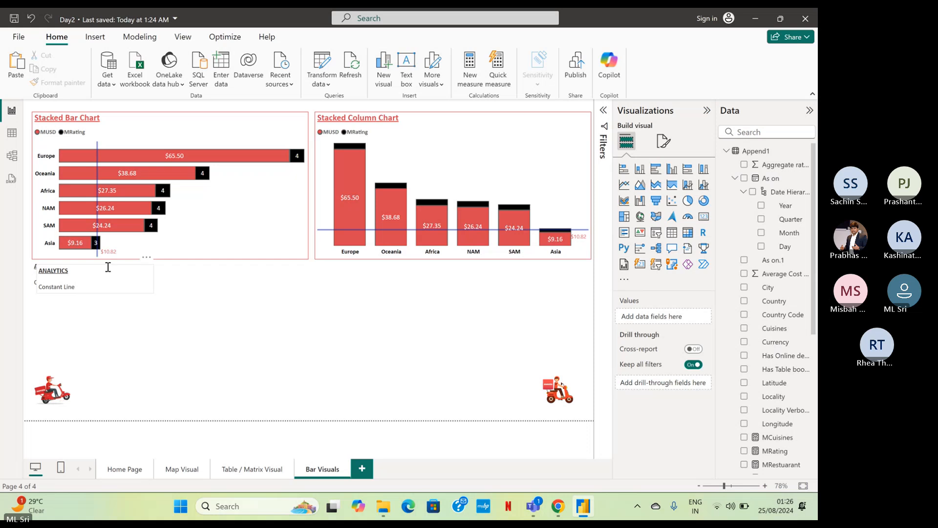
left_click_drag(108, 267, 385, 268)
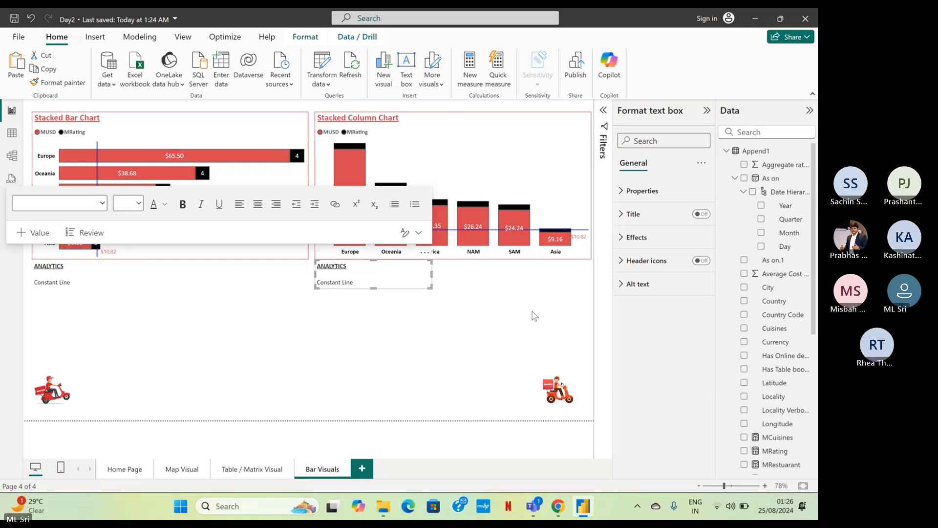
left_click(526, 276)
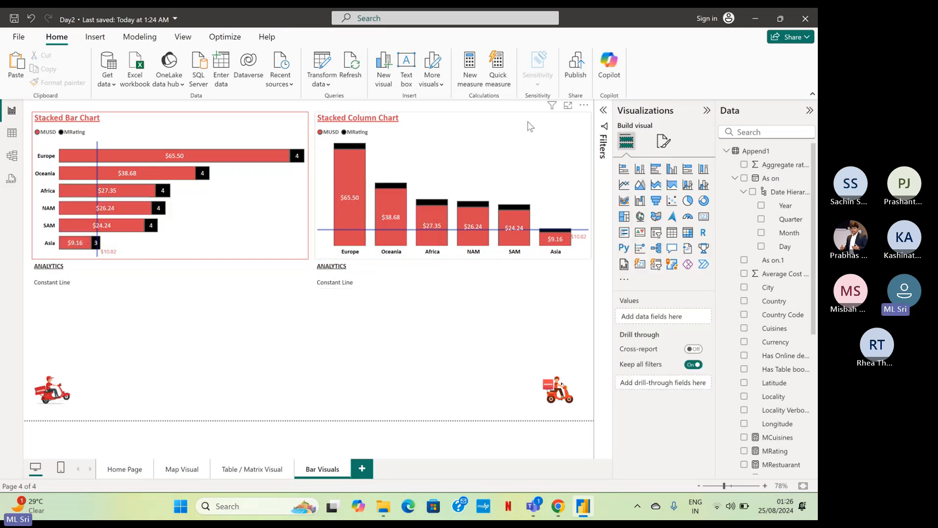
Check which analytics options are available for the stacked column chart.
left_click(531, 125)
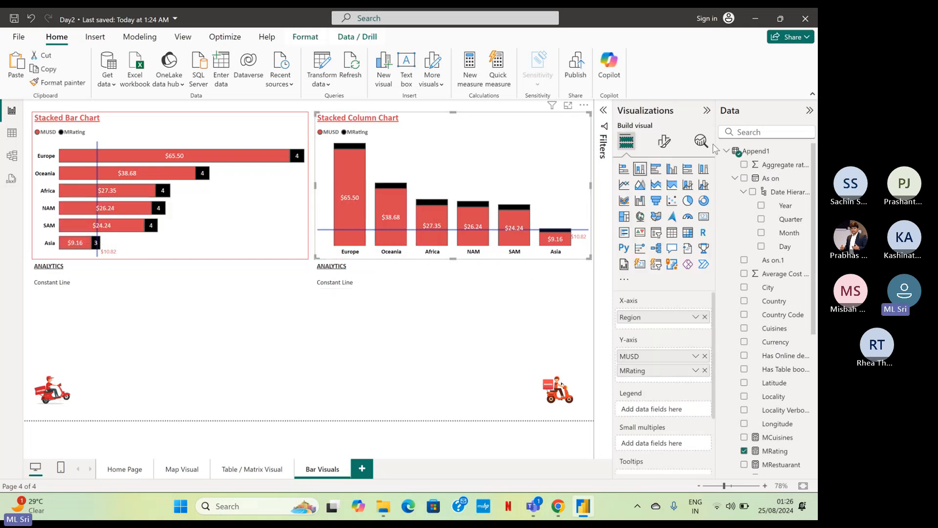
left_click(701, 141)
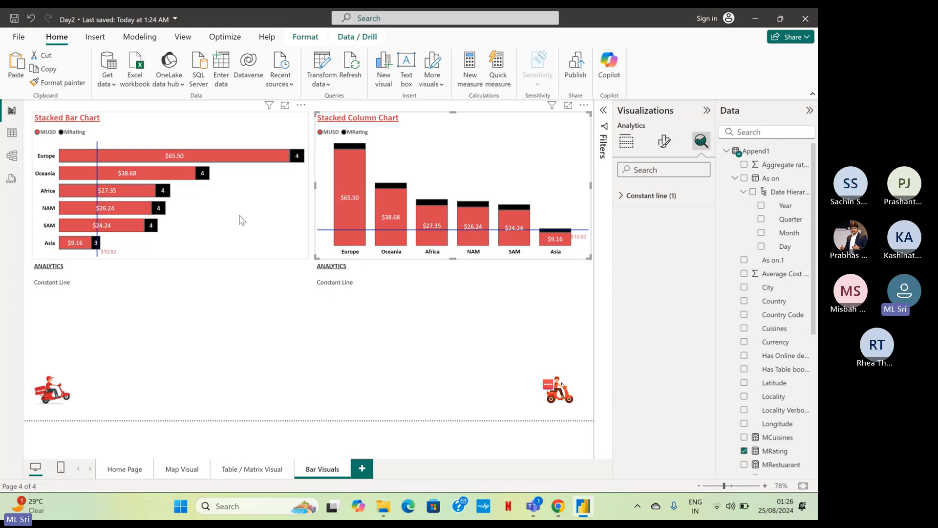
left_click(402, 348)
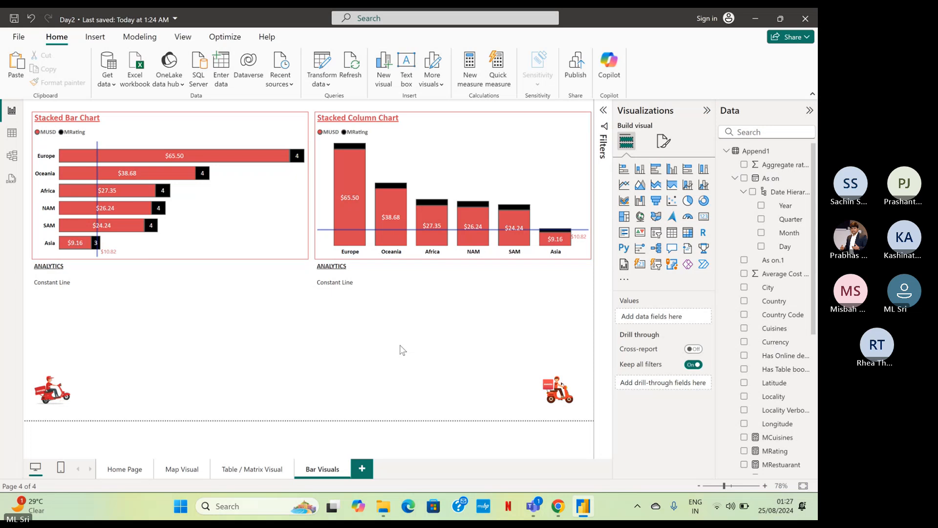
Move the bar chart's ANALYTICS text box next to the scooter picture in the page's lower-right corner and delete the copy below the column chart.
left_click(117, 295)
left_click_drag(117, 294, 488, 429)
left_click_drag(94, 293, 488, 382)
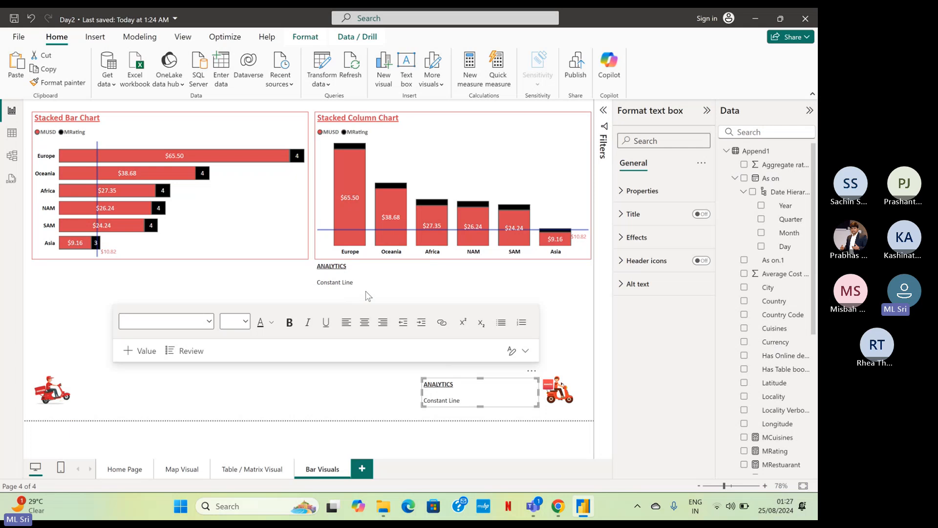
left_click(352, 282)
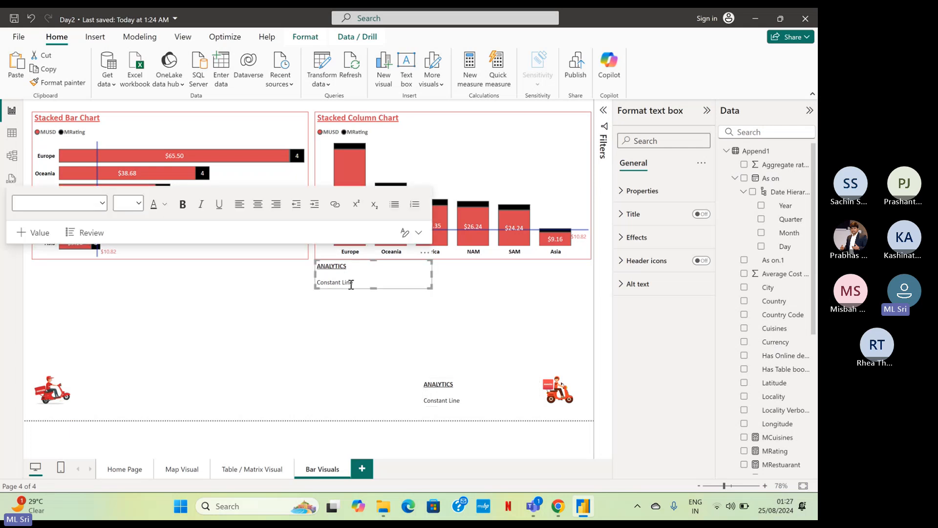
key("Delete")
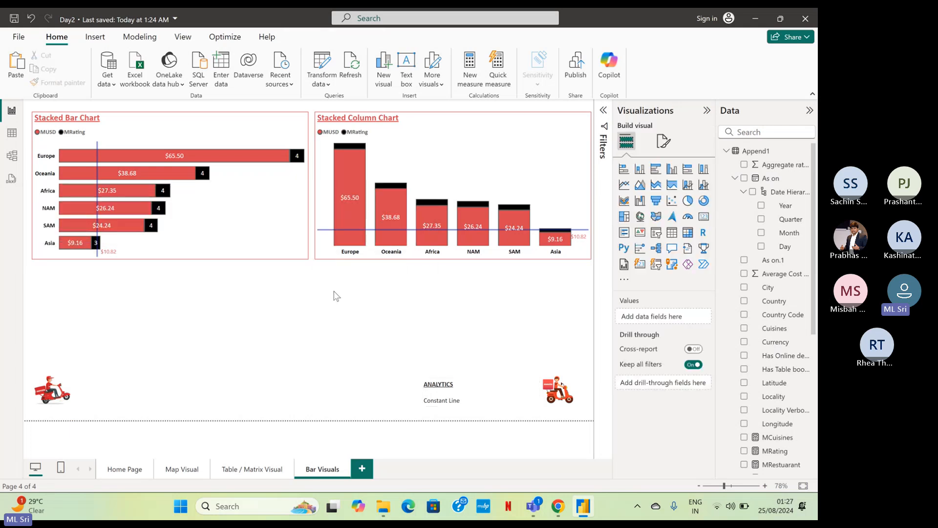
Duplicate the stacked bar chart and place the copy directly below the original.
left_click(281, 259)
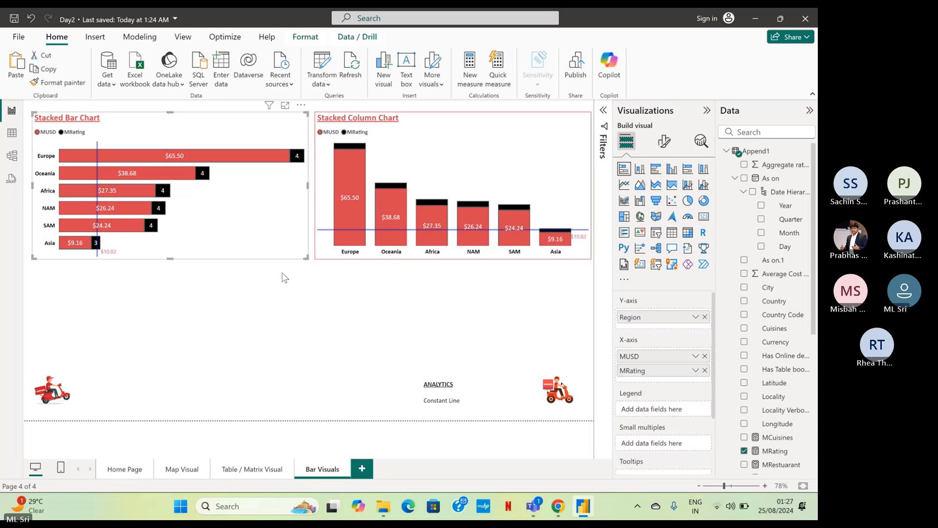
key("ctrl+c")
key("ctrl+v")
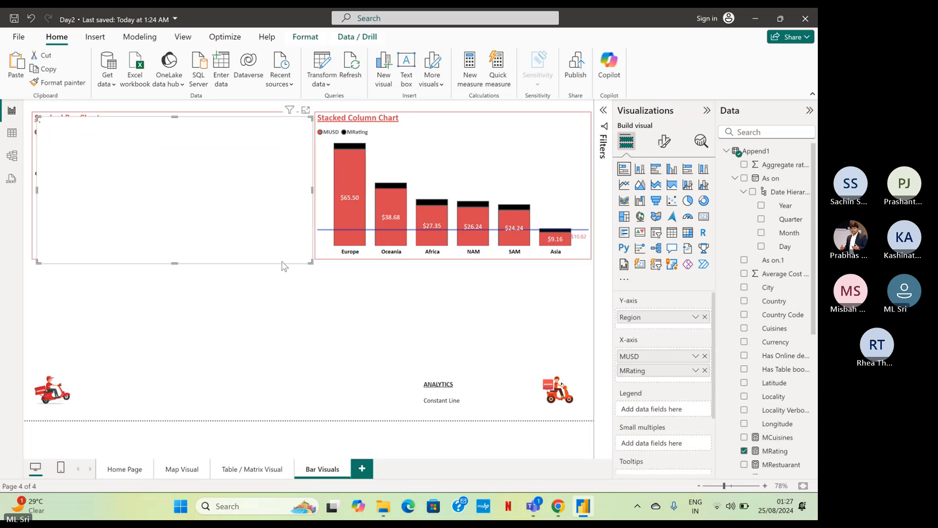
left_click_drag(279, 266, 275, 408)
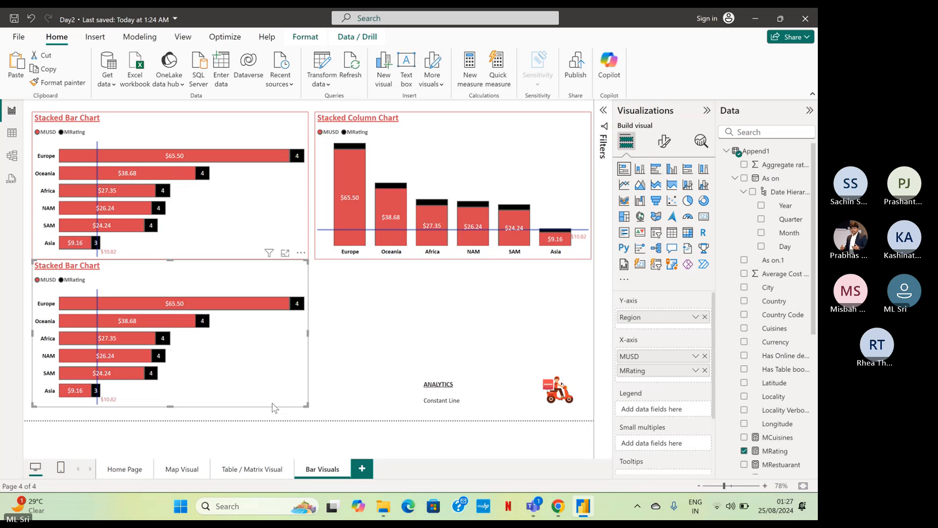
Move the two bar charts and the stacked column chart together slightly upward on the page.
left_click(277, 224, "ctrl")
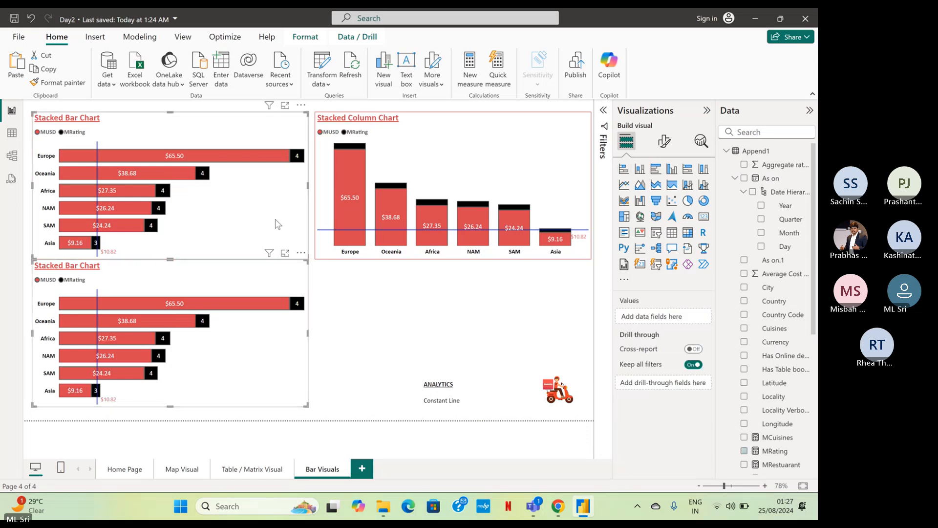
left_click(456, 167, "ctrl")
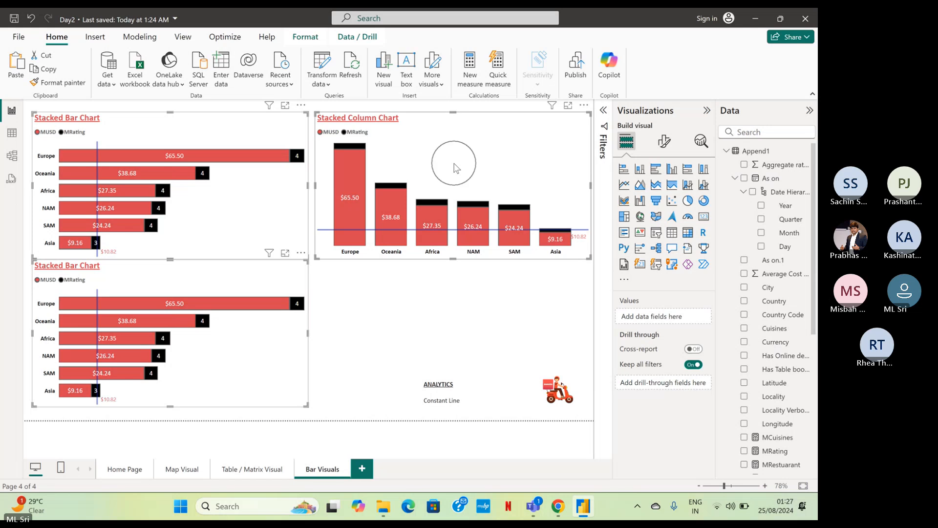
left_click_drag(456, 168, 456, 156)
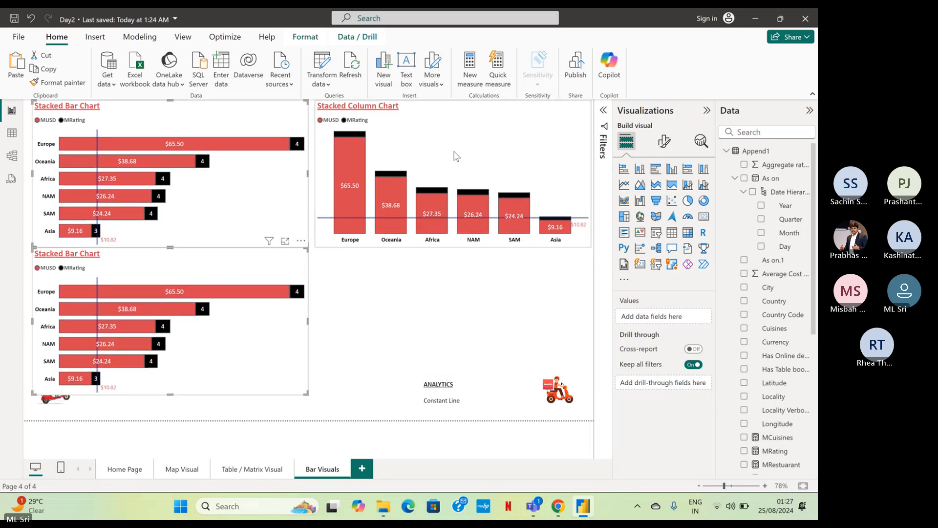
left_click(456, 156)
left_click(345, 268)
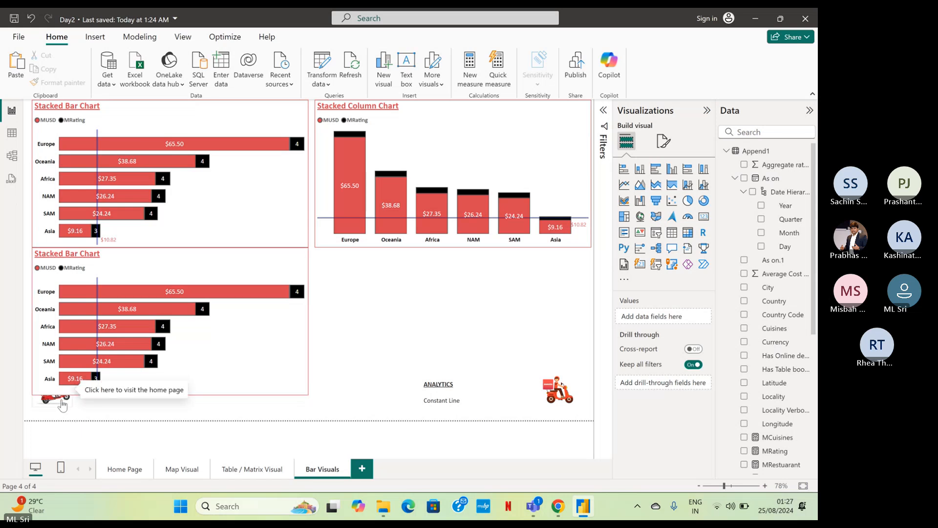
Check the format settings of the scooter picture overlapped by the lower bar chart and try turning off its Maintain layer order option.
left_click(62, 404)
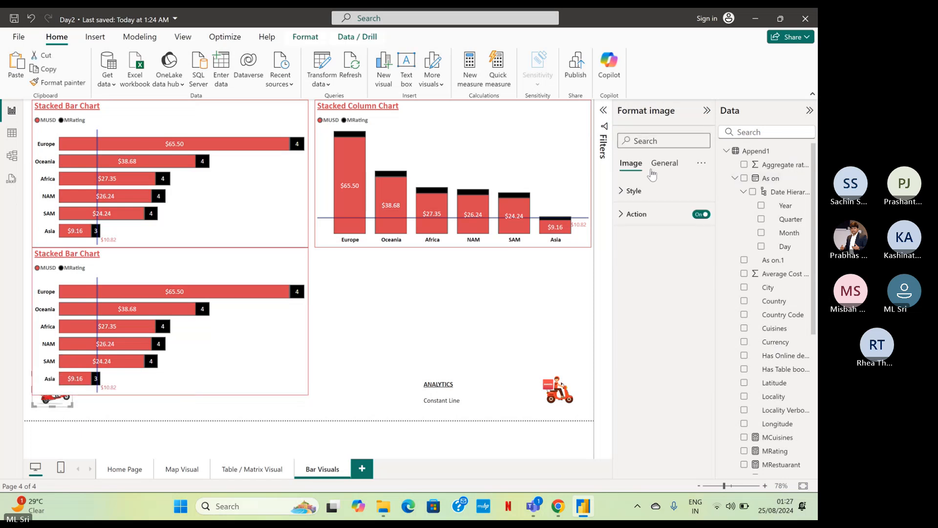
left_click(658, 171)
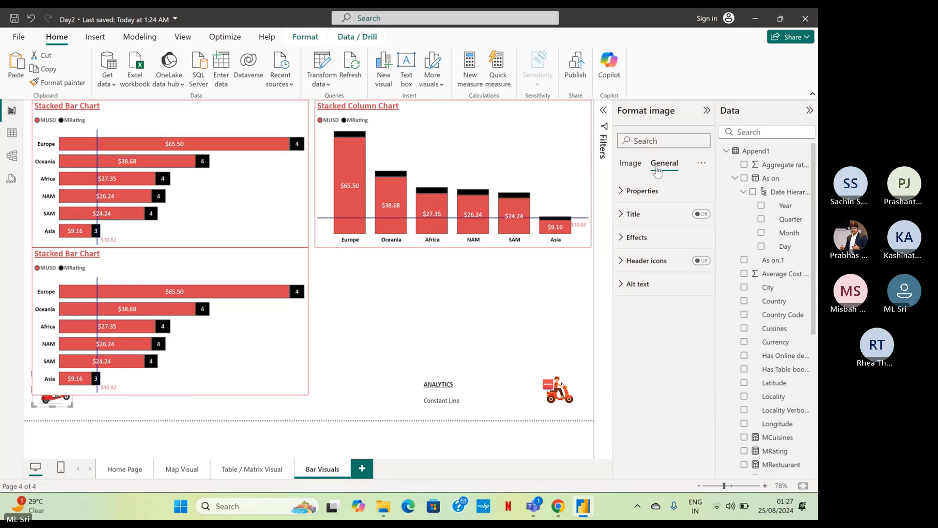
left_click(645, 240)
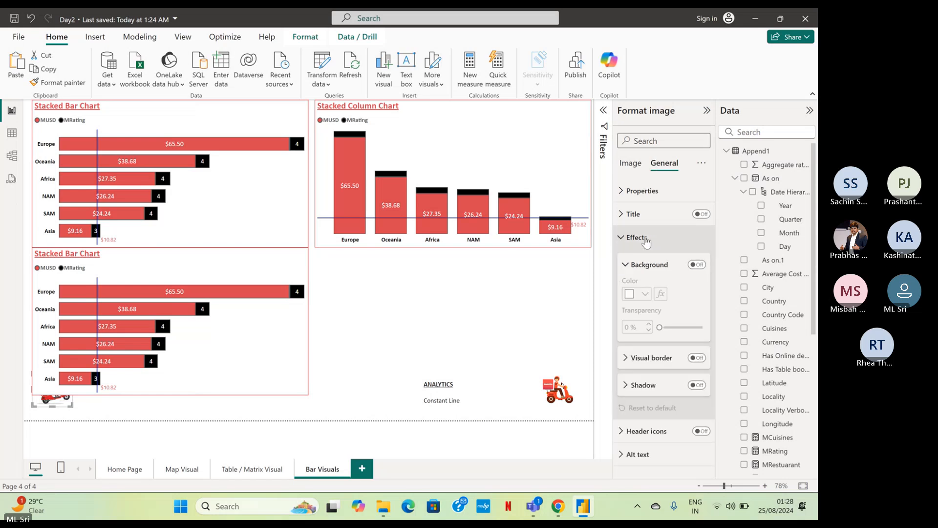
left_click(646, 239)
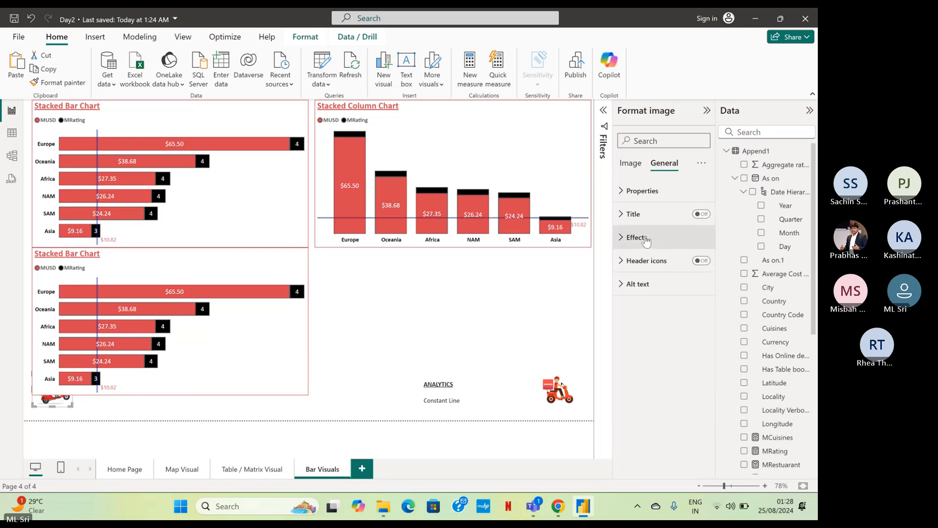
left_click(628, 192)
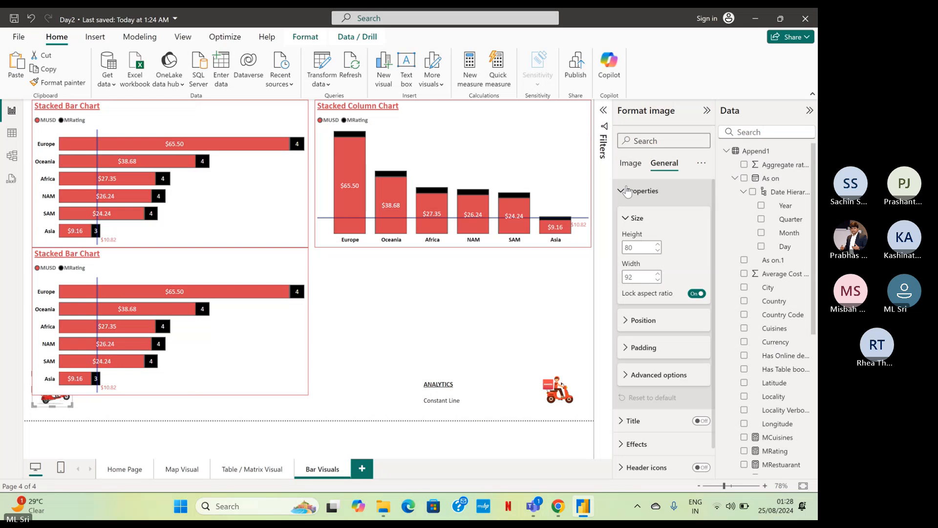
left_click(662, 321)
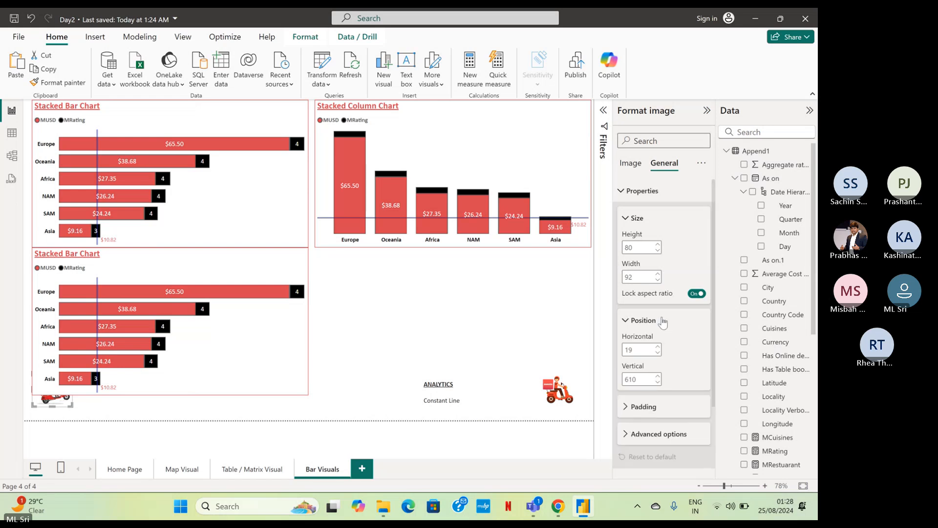
left_click(662, 320)
left_click(652, 374)
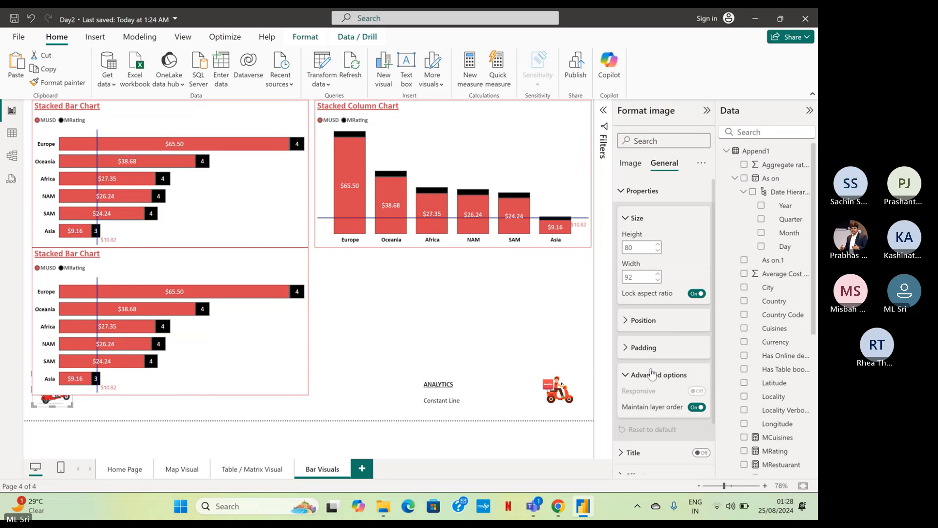
left_click(696, 408)
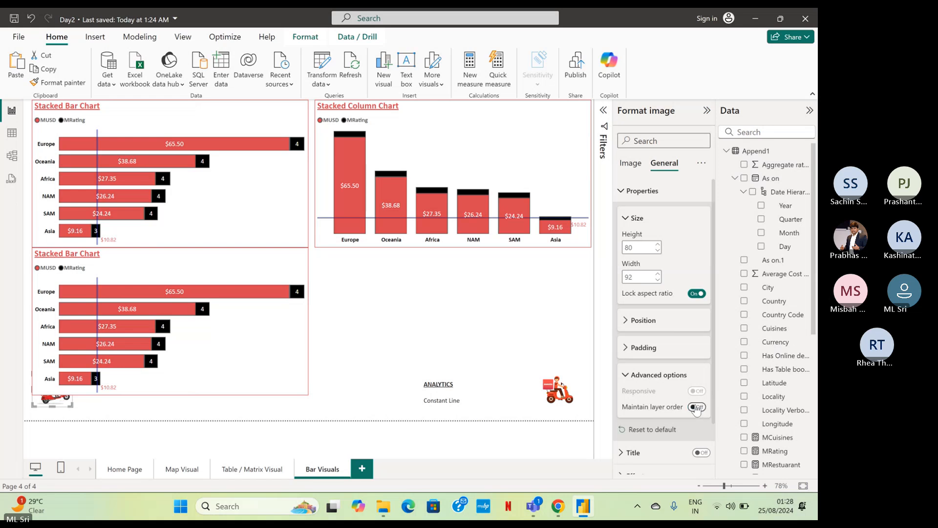
left_click(696, 407)
left_click(350, 397)
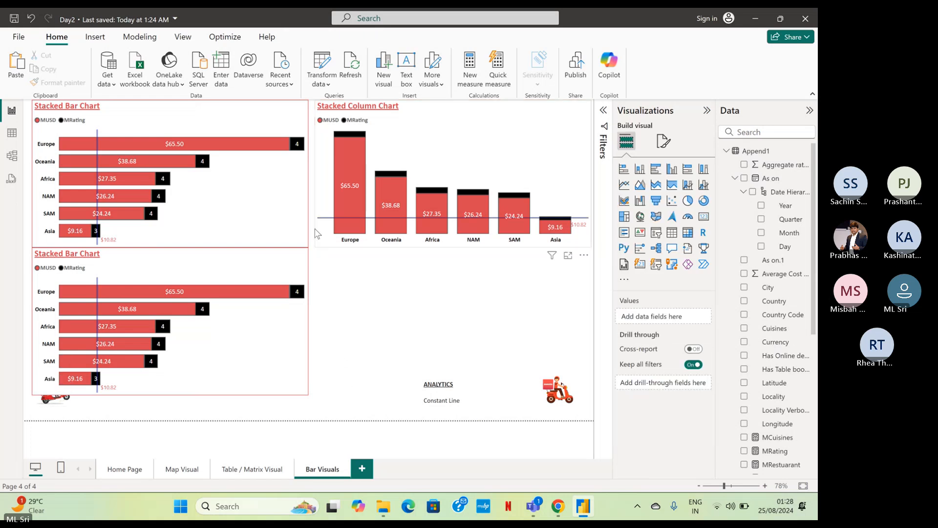
Try to shift both stacked bar charts together toward the column chart and undo the move.
left_click(282, 326)
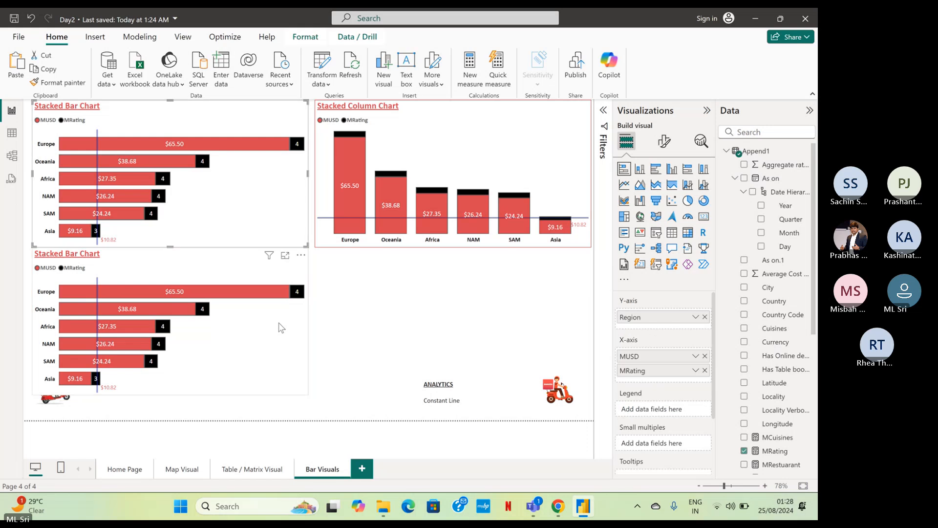
left_click(279, 323, "ctrl")
left_click_drag(281, 199, 287, 180)
left_click(396, 327)
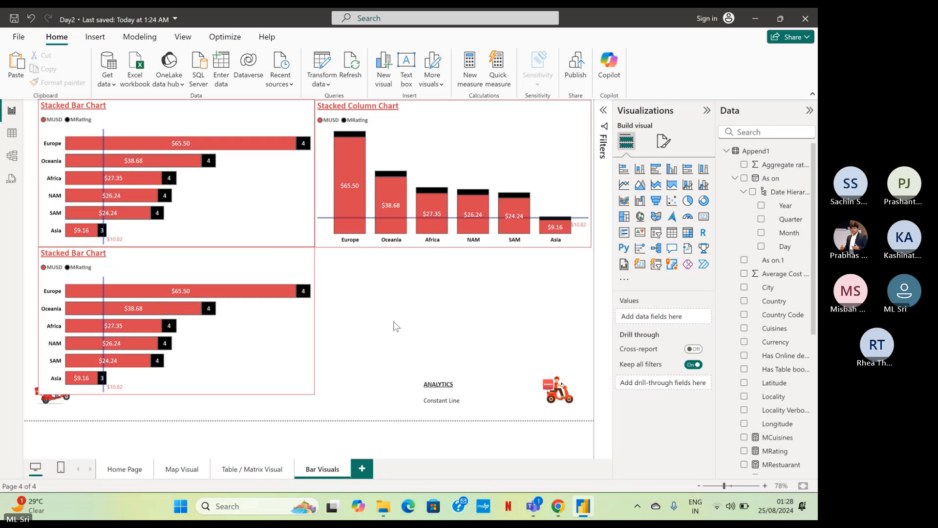
key("ctrl+z")
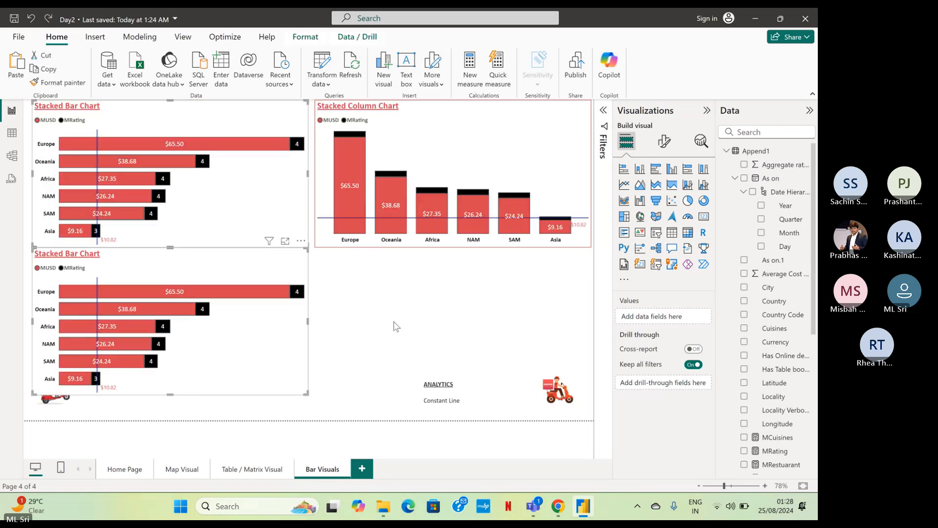
left_click(482, 131, "ctrl")
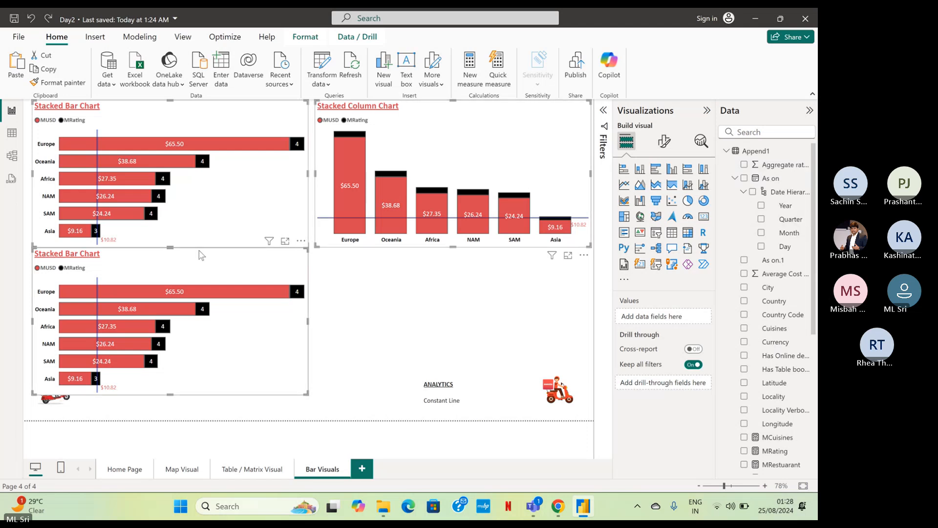
left_click_drag(201, 255, 178, 247)
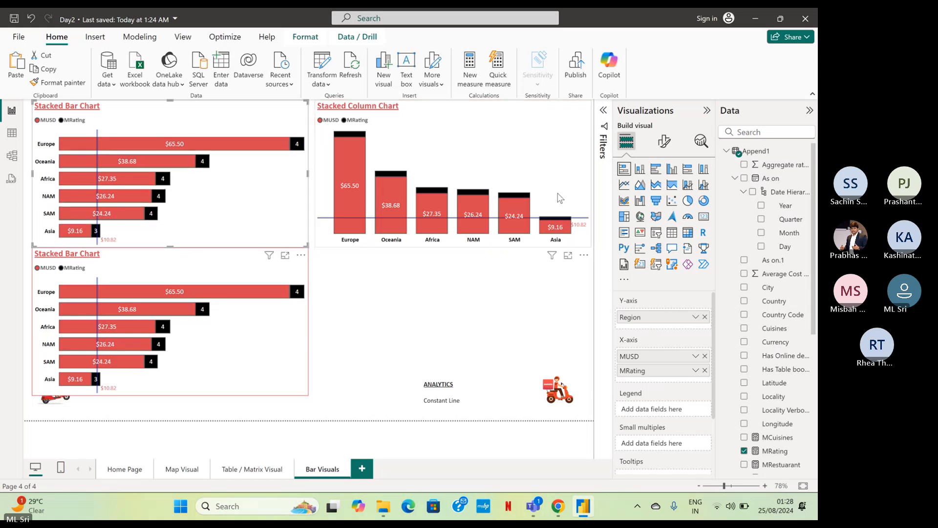
Shrink the stacked column chart to about 269 high by 543 wide and shift it slightly to the right.
left_click(569, 229)
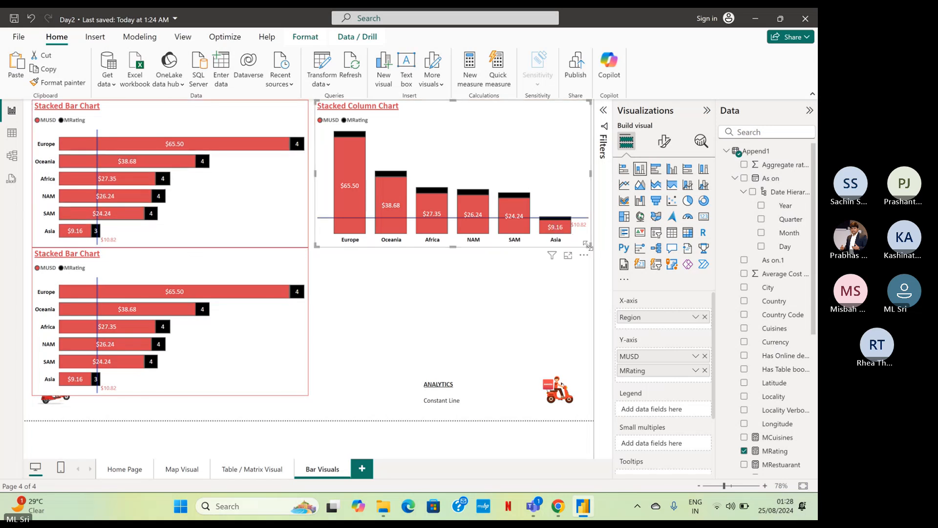
left_click_drag(590, 247, 555, 221)
left_click_drag(538, 161, 551, 162)
Set the upper stacked bar chart's height to 269 and width to 543 to match the column chart's size.
left_click(664, 141)
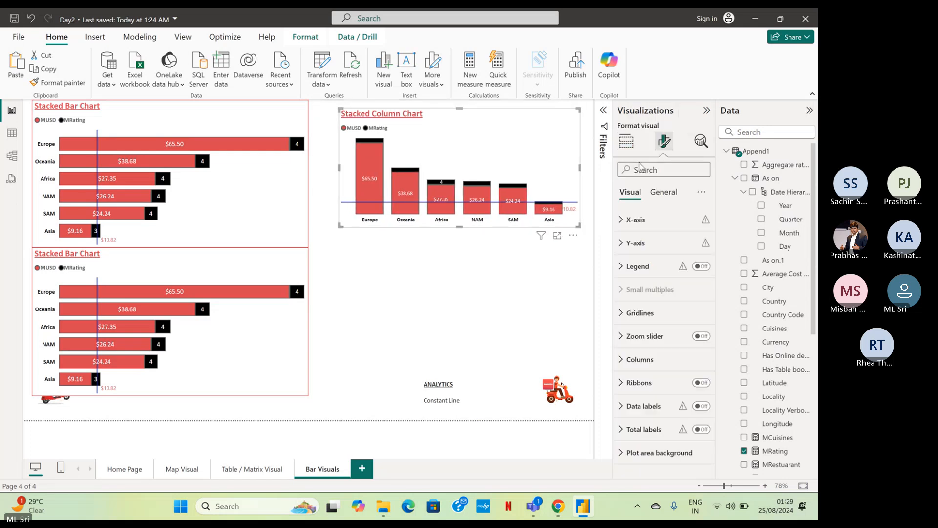
left_click(664, 192)
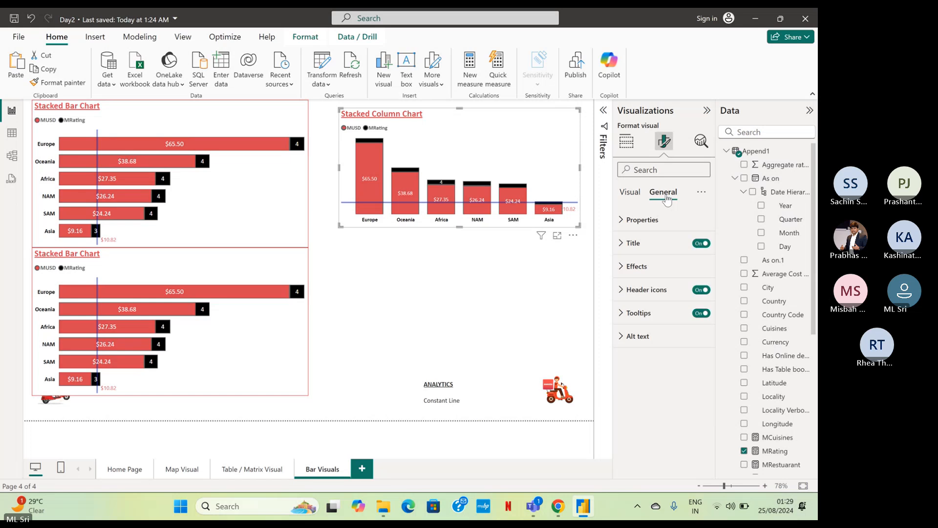
left_click(650, 220)
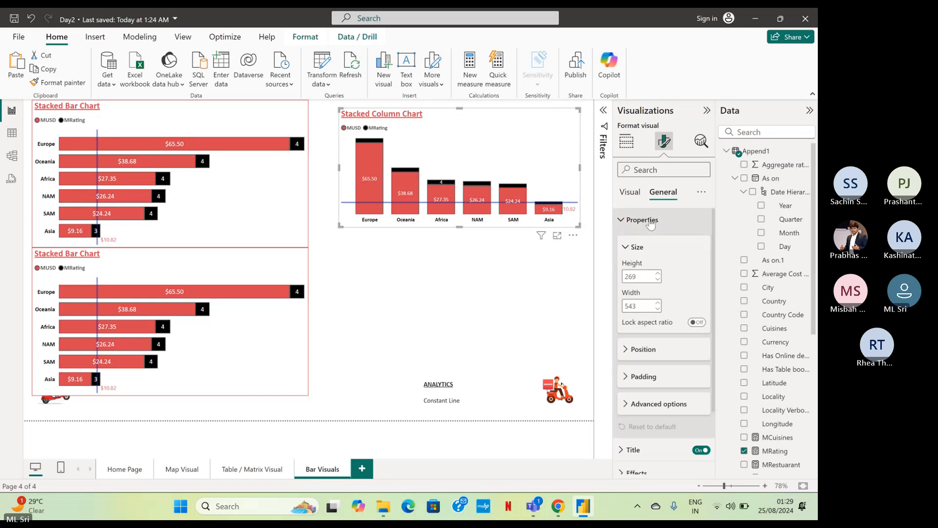
left_click(281, 125)
double_click(635, 277)
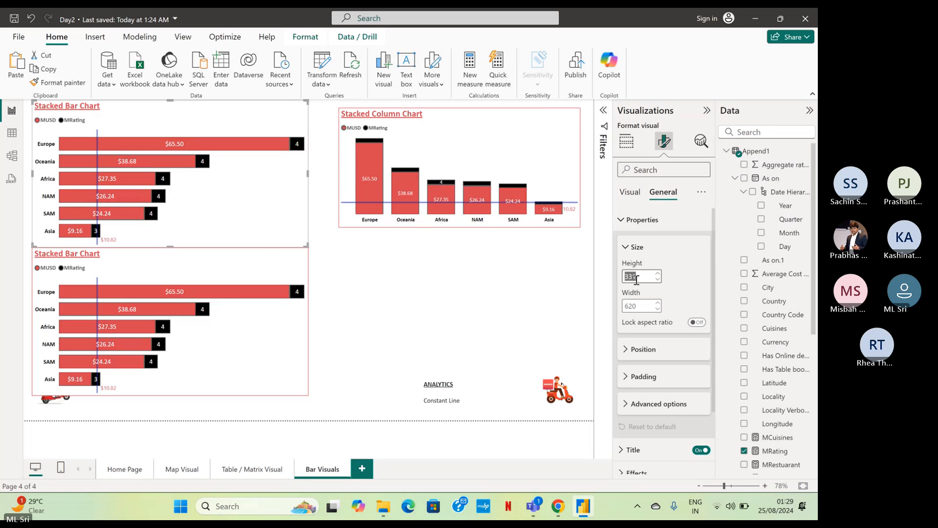
type("269")
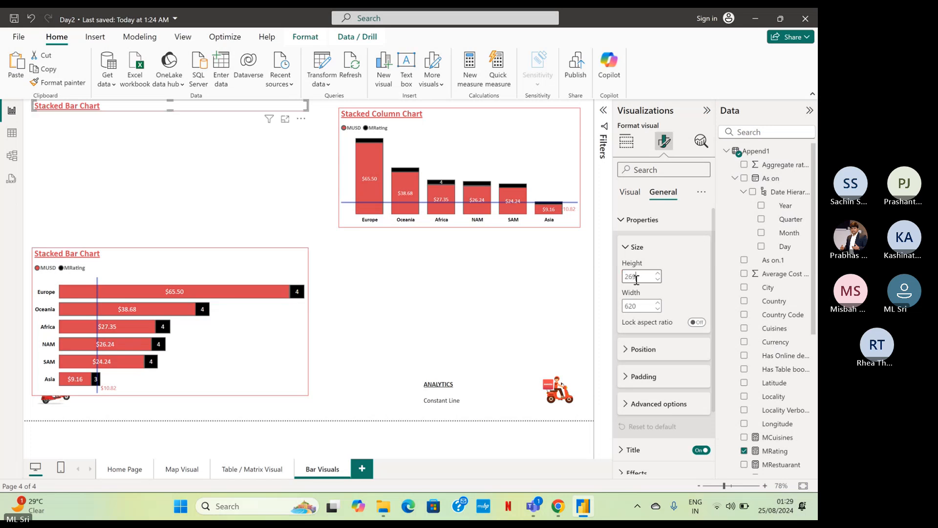
key("Tab")
type("54")
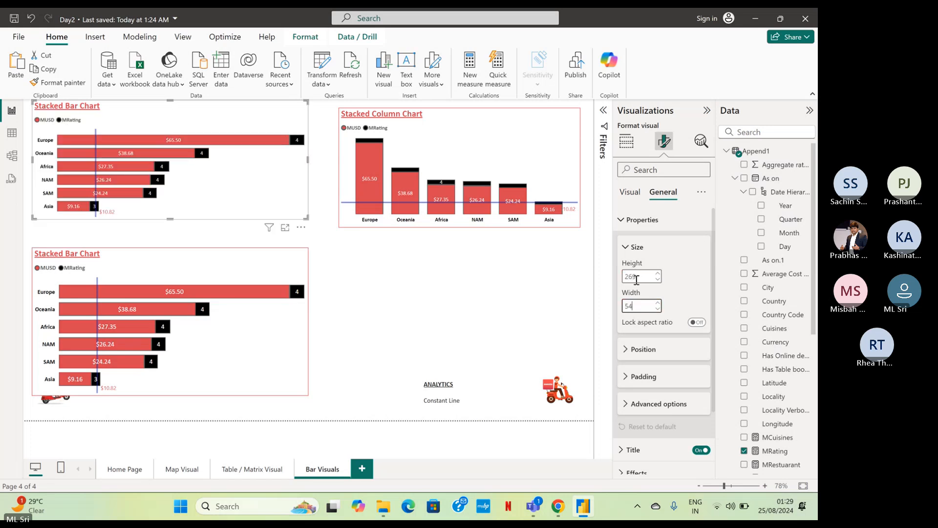
type("3")
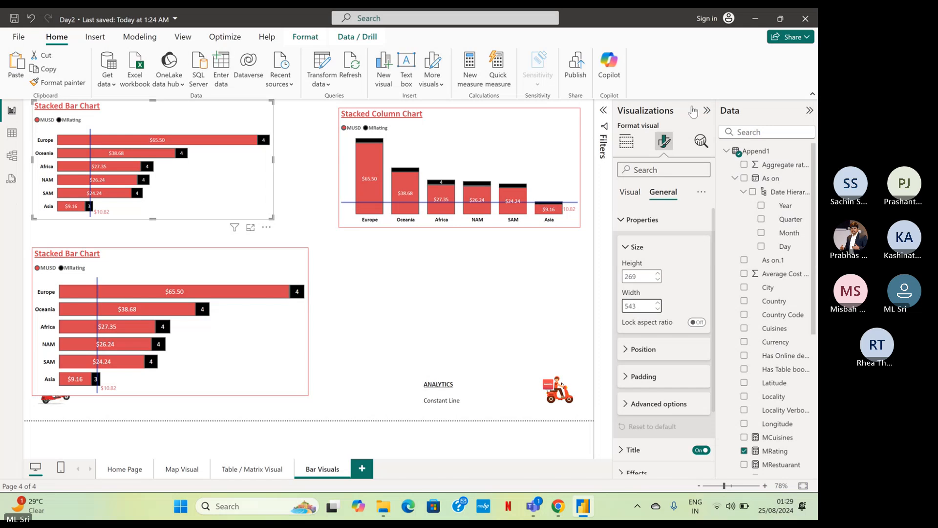
Reposition the upper bar chart and the stacked column chart side by side with a small gap between them.
left_click(252, 184)
left_click_drag(251, 185, 270, 193)
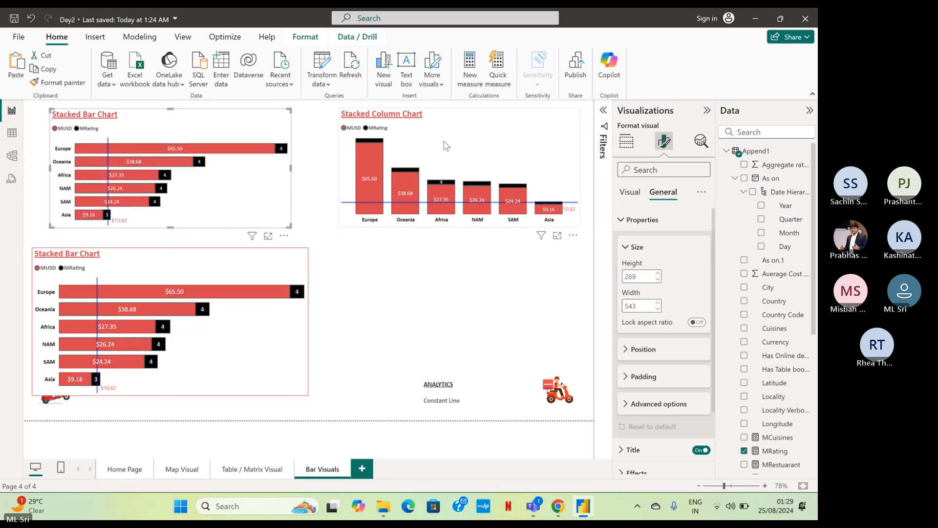
left_click_drag(445, 145, 409, 149)
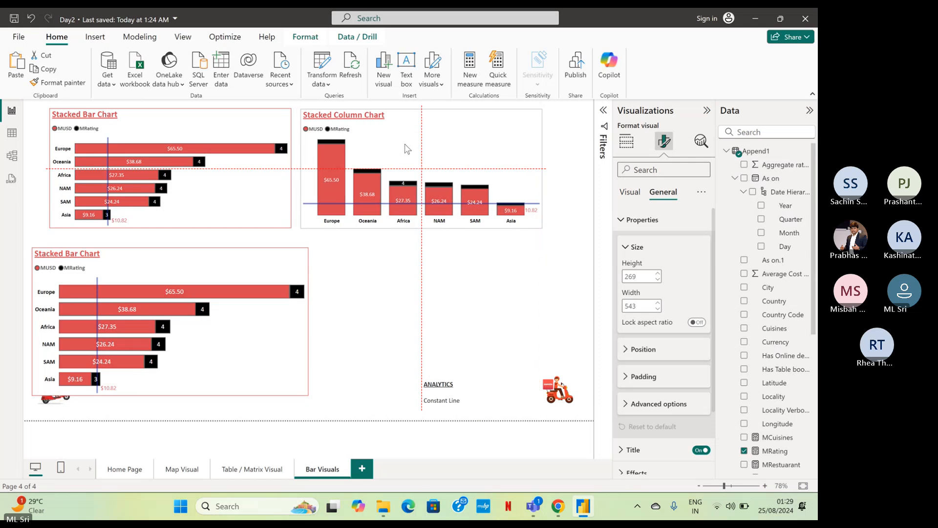
Resize the lower bar chart to a height of 269 and width of 543 and align it directly below the upper one.
left_click(271, 257)
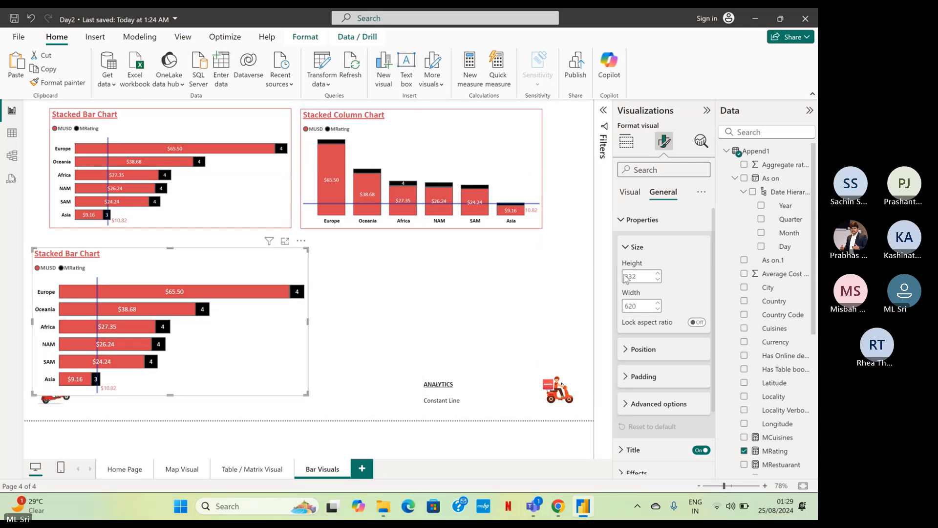
double_click(646, 277)
type("269")
key("Tab")
type("54")
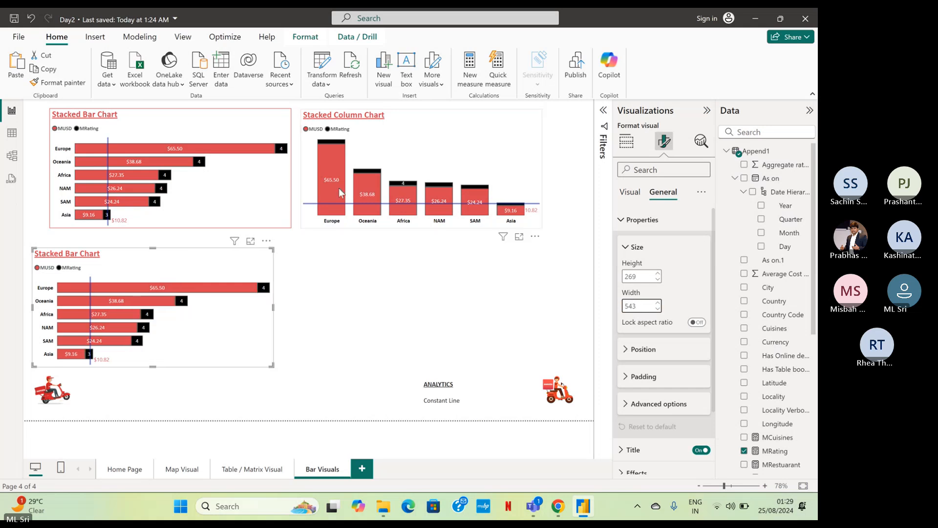
left_click_drag(230, 264, 245, 253)
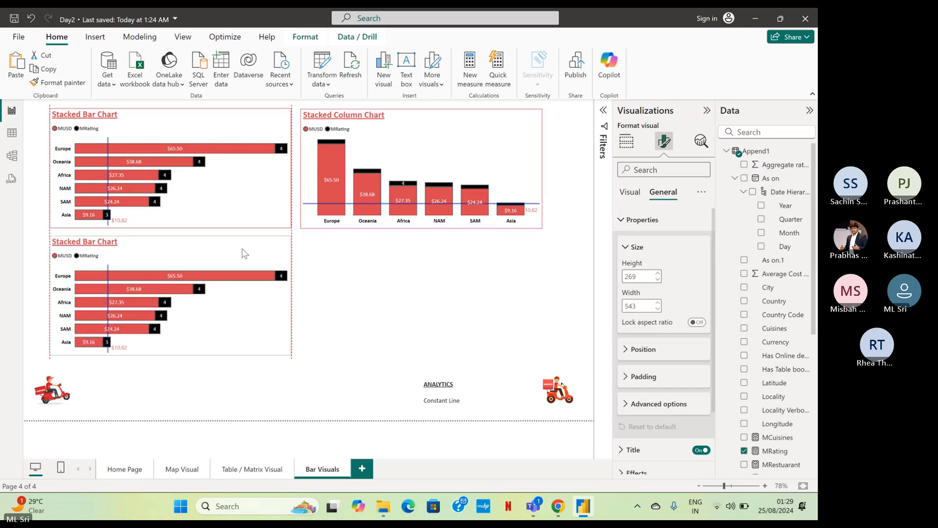
left_click(385, 302)
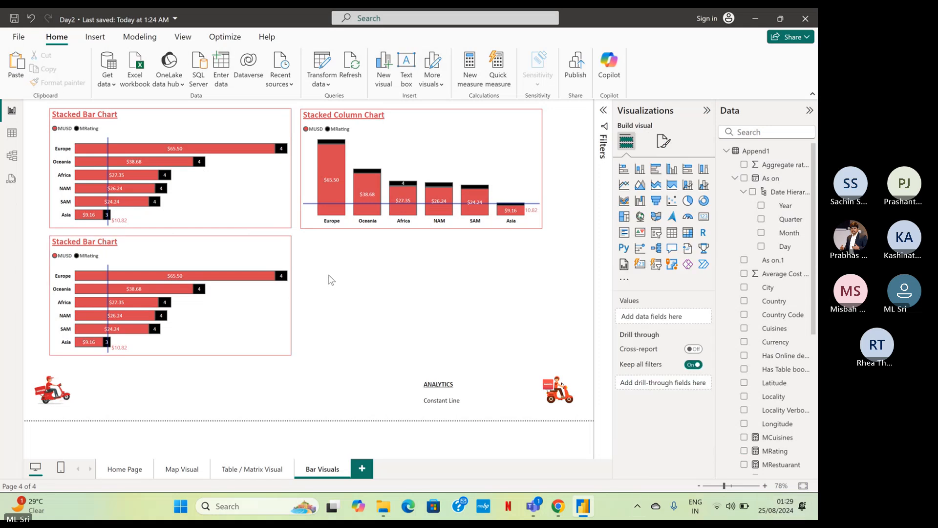
Convert the lower stacked bar chart to a clustered bar chart and extend its height to about 290.
left_click(264, 209)
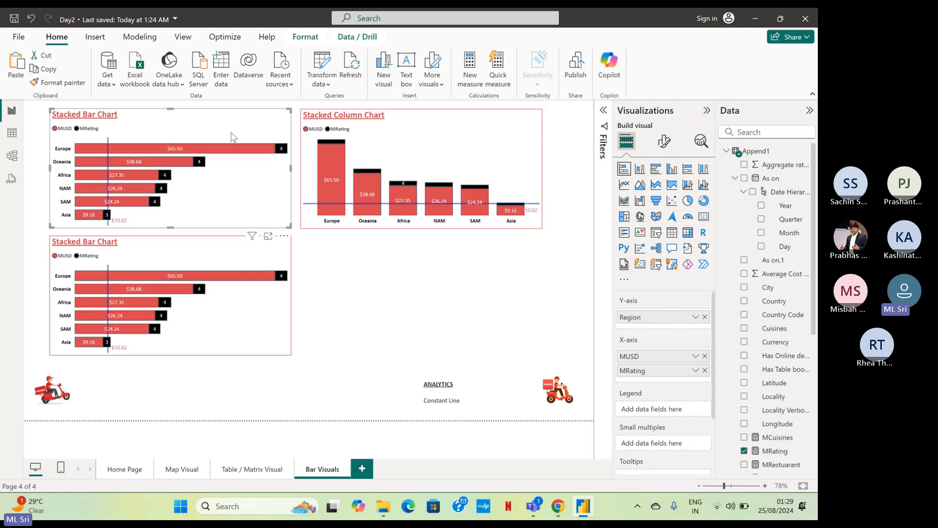
left_click(217, 265)
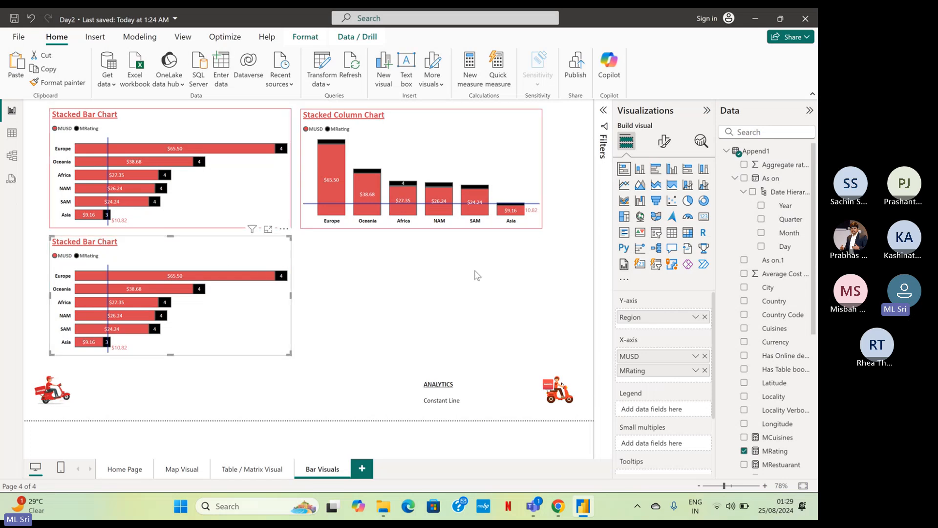
left_click(660, 171)
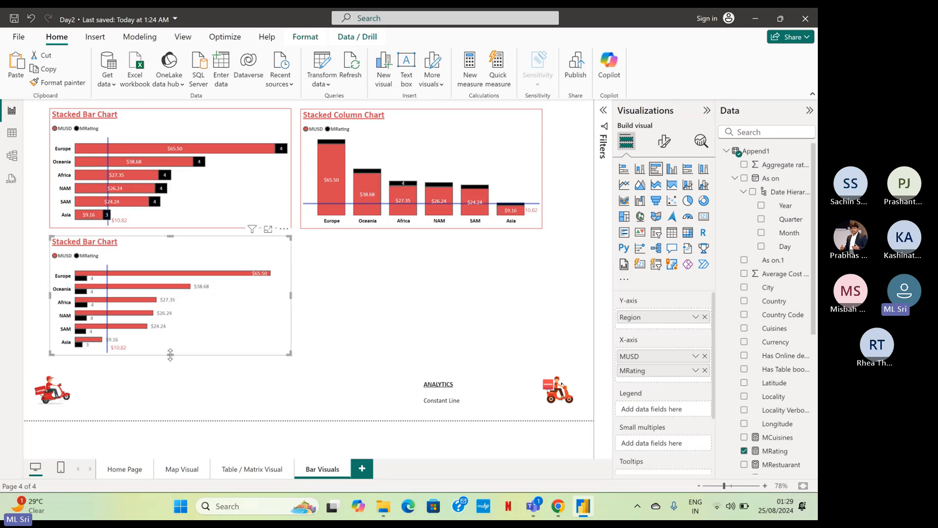
left_click_drag(170, 354, 171, 365)
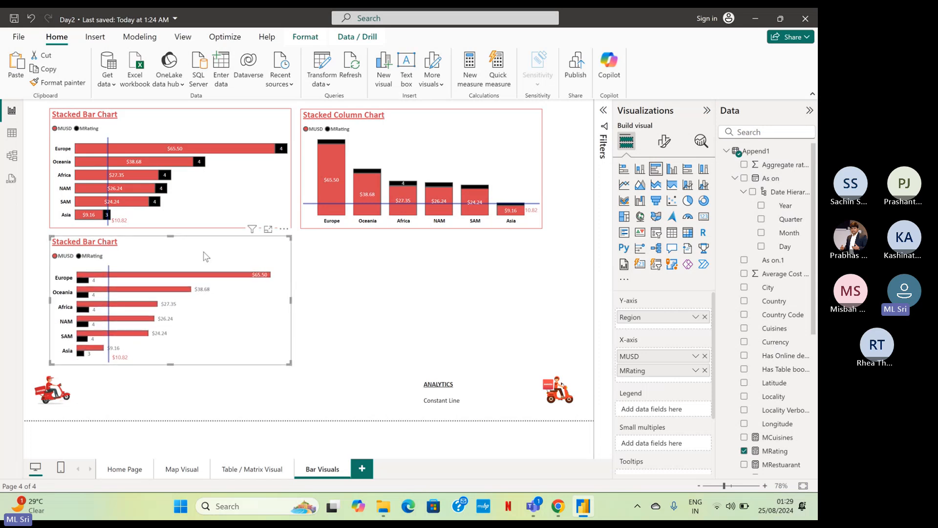
Change the clustered bar chart's title to "Clustered Bar Chart".
left_click(664, 141)
left_click(663, 192)
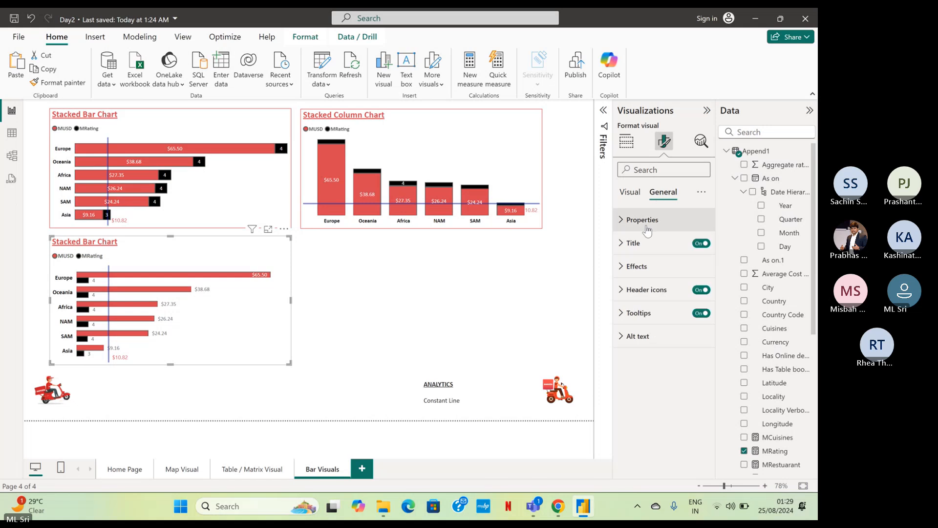
left_click(643, 227)
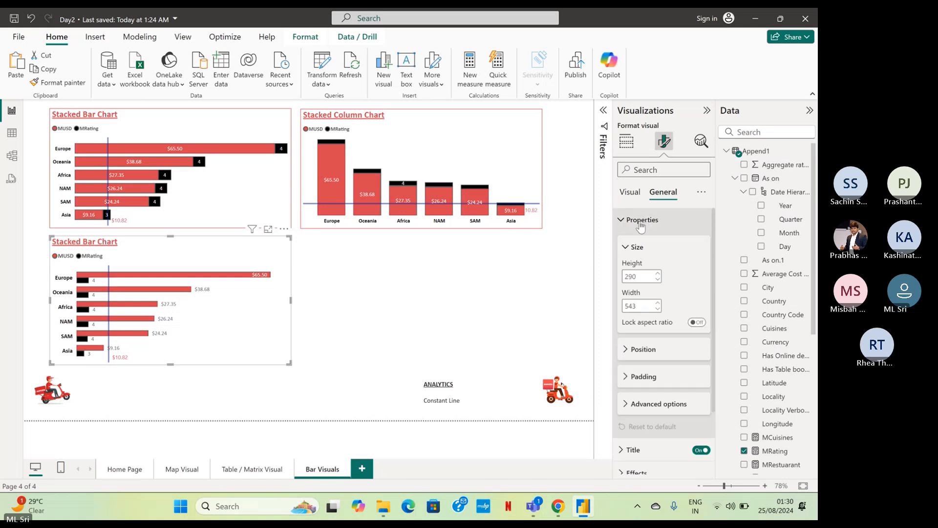
left_click(641, 223)
left_click(634, 243)
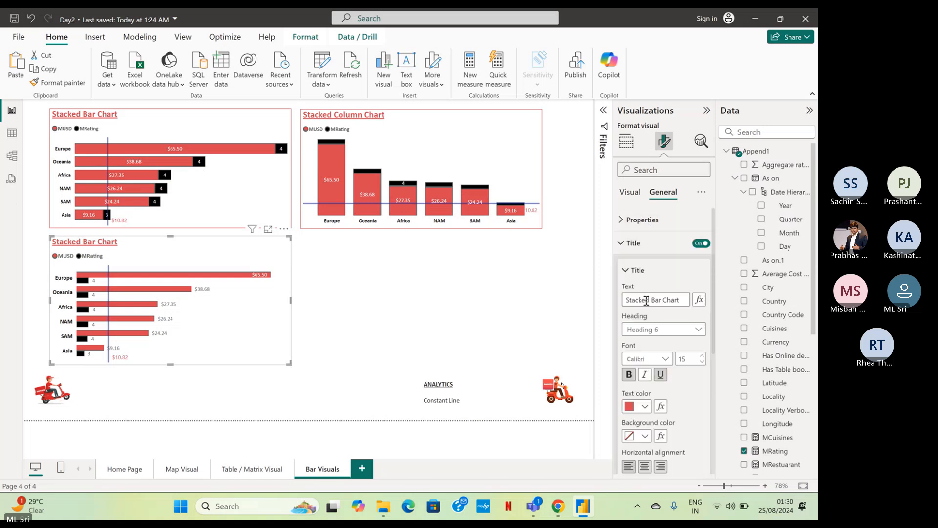
left_click_drag(648, 300, 621, 298)
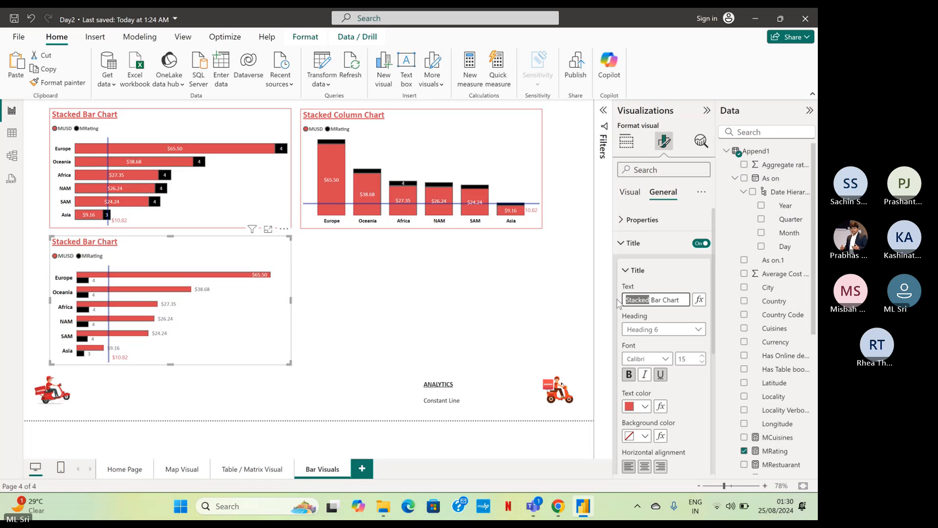
key("BackSpace")
type("Clustered")
key("Return")
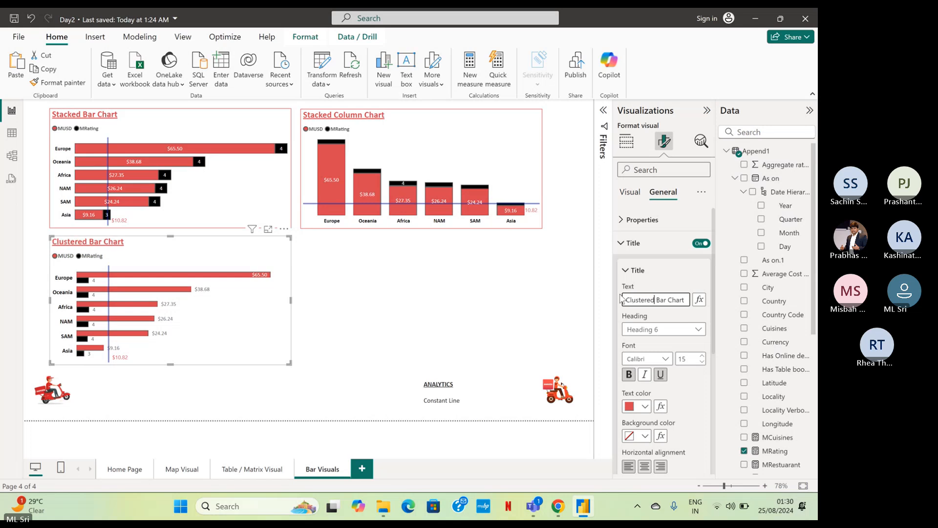
left_click(346, 293)
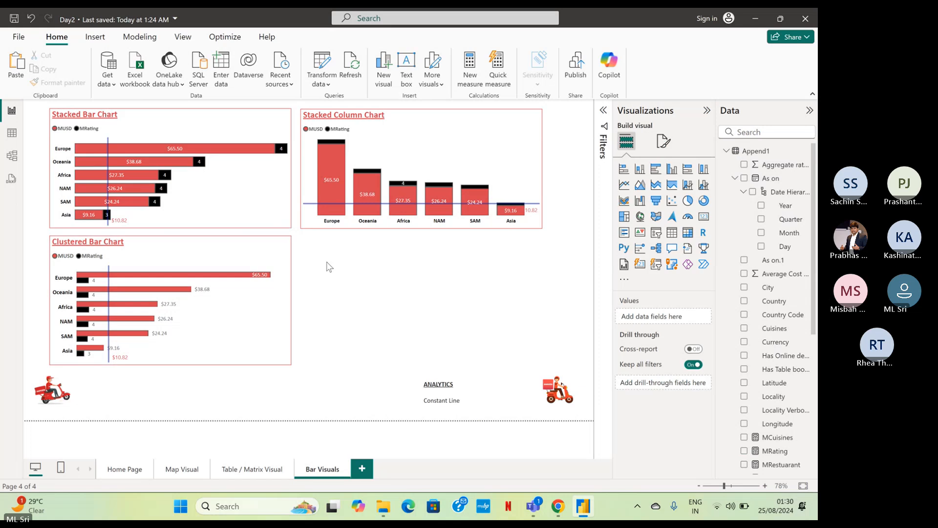
Duplicate the clustered bar chart, place the copy beneath the stacked column chart and convert it to a clustered column chart.
left_click(274, 251)
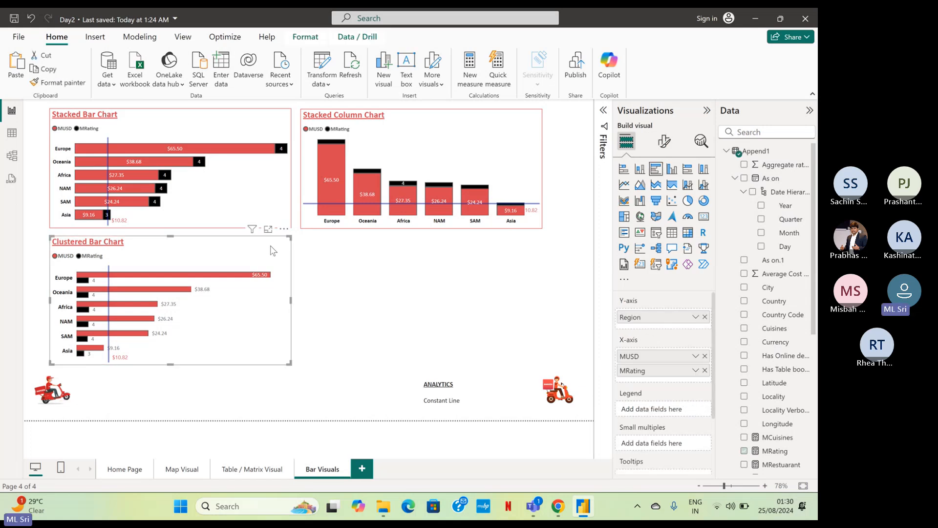
left_click(334, 240)
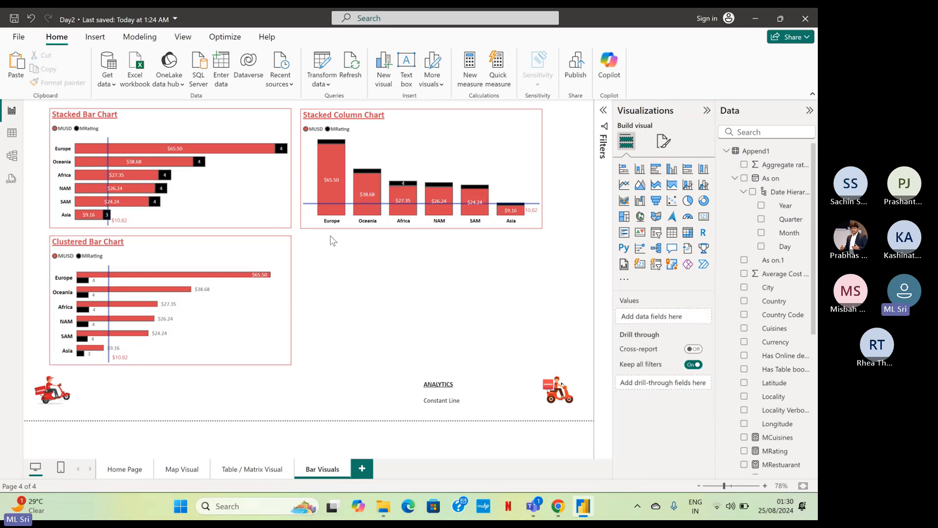
left_click(268, 253)
left_click_drag(267, 255, 531, 253)
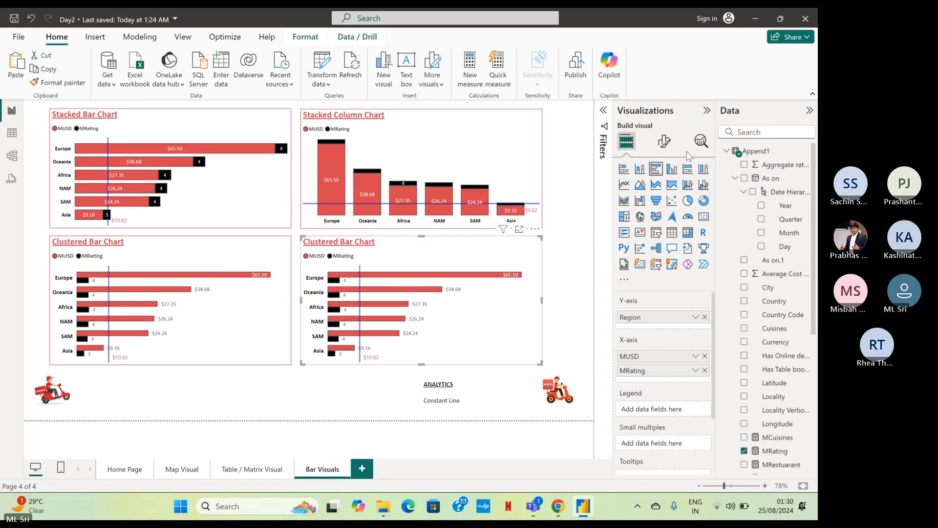
left_click(672, 169)
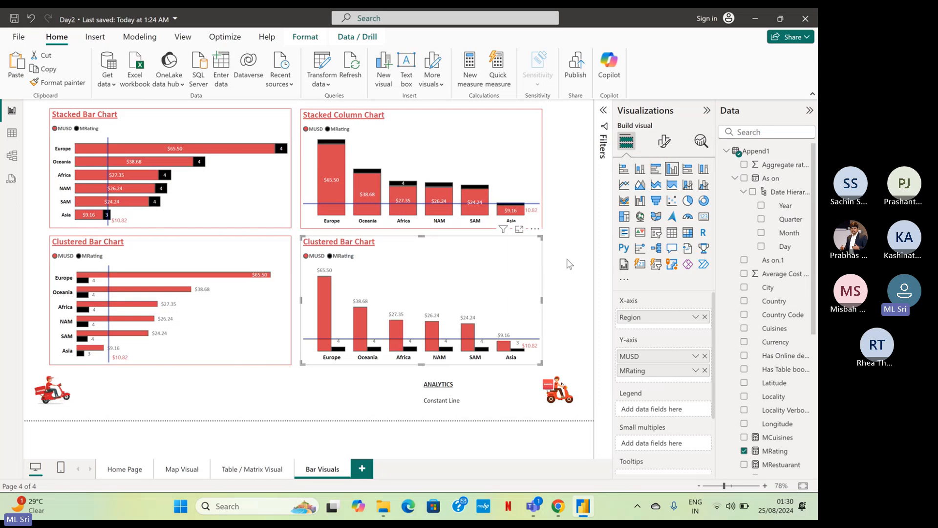
Change the new column chart's title to "Clustered Column Chart".
left_click(673, 144)
left_click(662, 192)
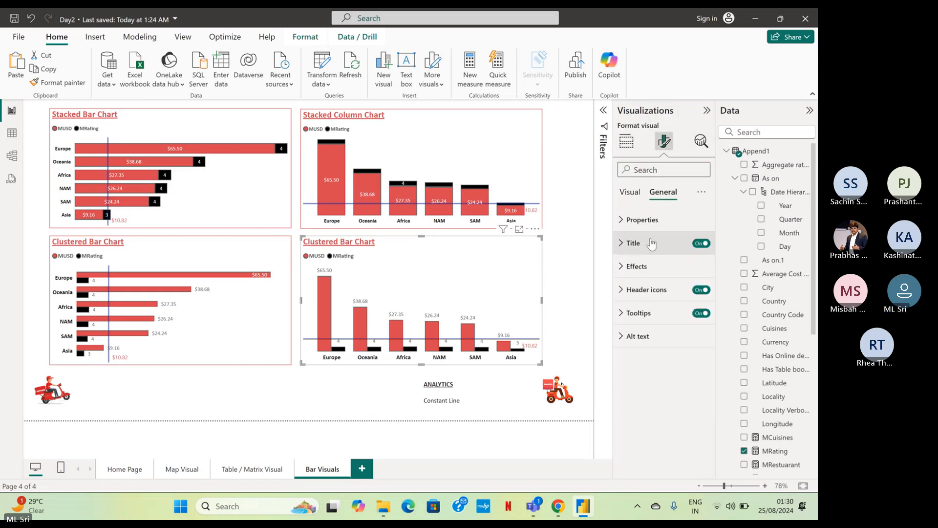
left_click(654, 224)
left_click(655, 225)
left_click(650, 244)
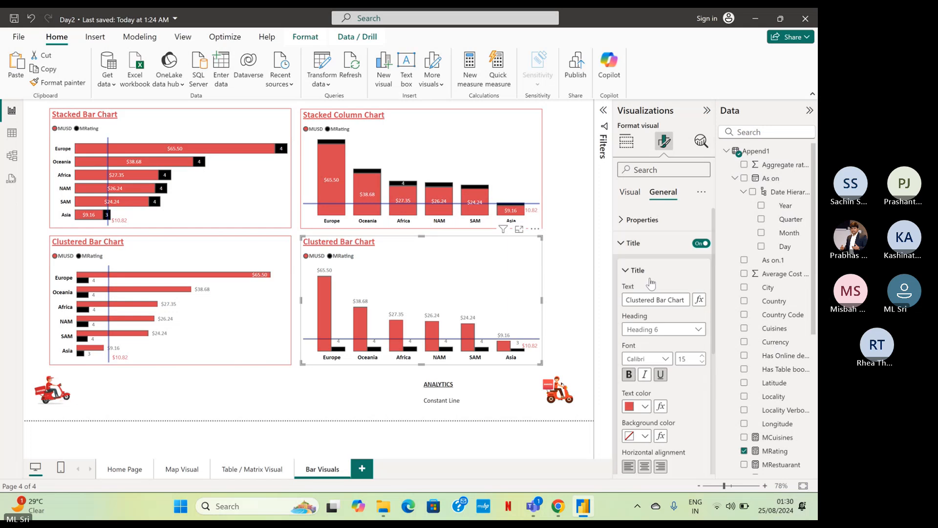
double_click(663, 300)
type("Column")
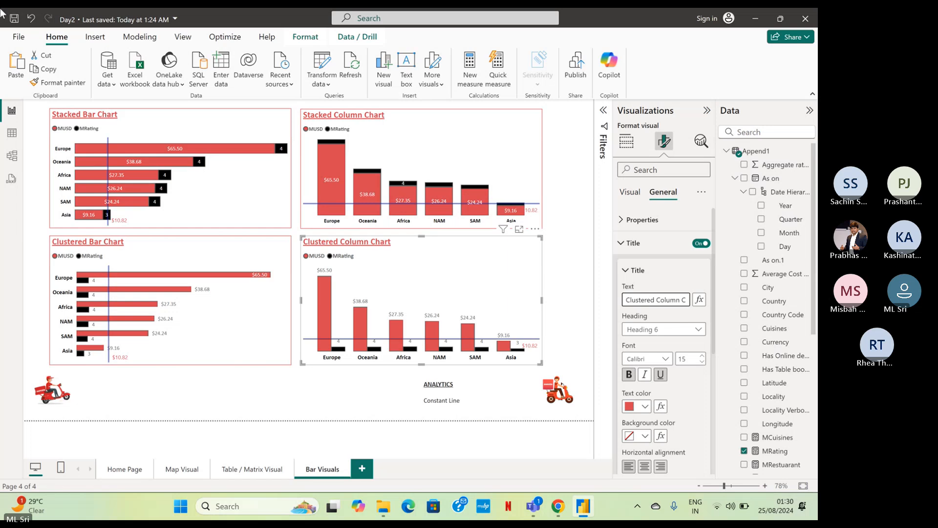
left_click(571, 239)
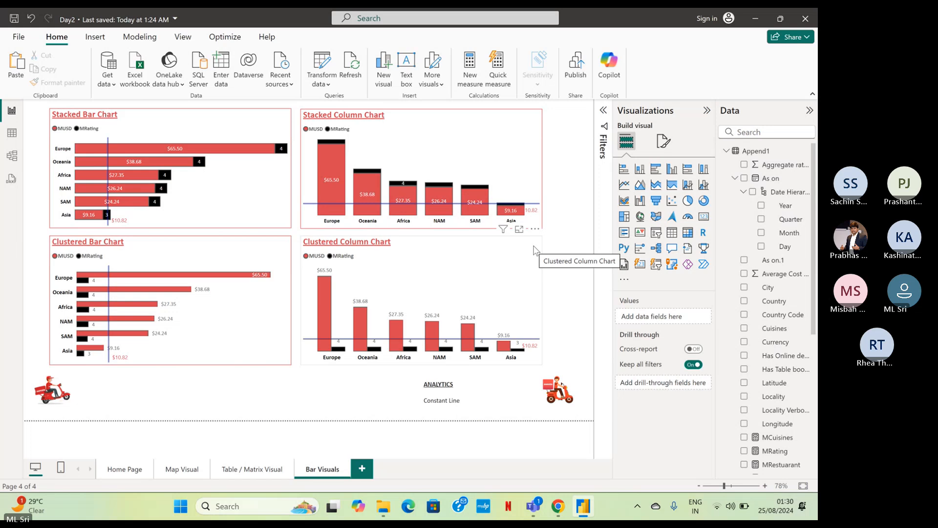
Move the ANALYTICS text box beneath the clustered bar chart and widen it to span the space between the two scooter images.
left_click(283, 258)
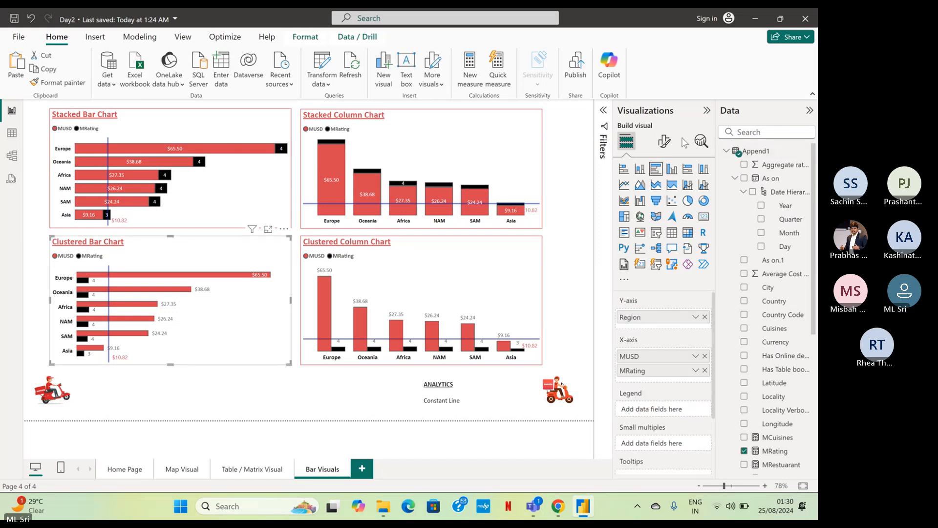
left_click(700, 143)
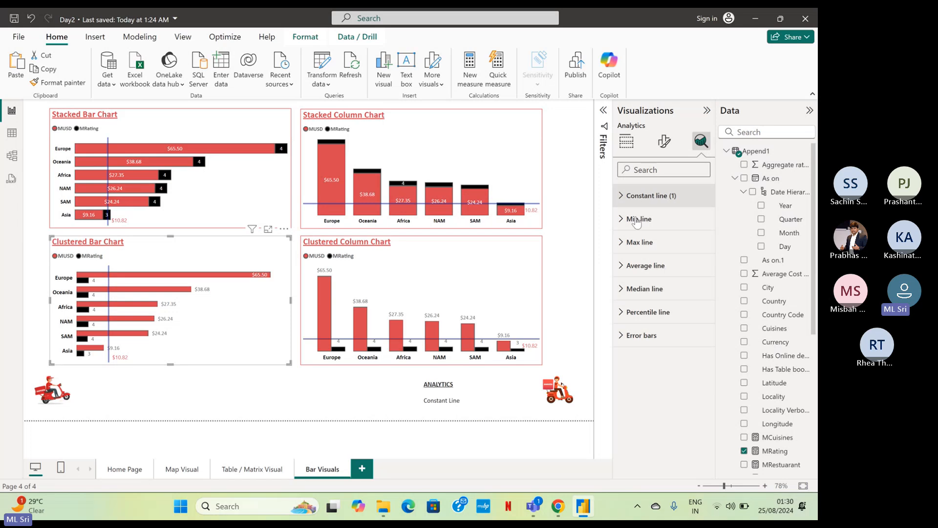
left_click(490, 384)
left_click_drag(490, 384, 151, 378)
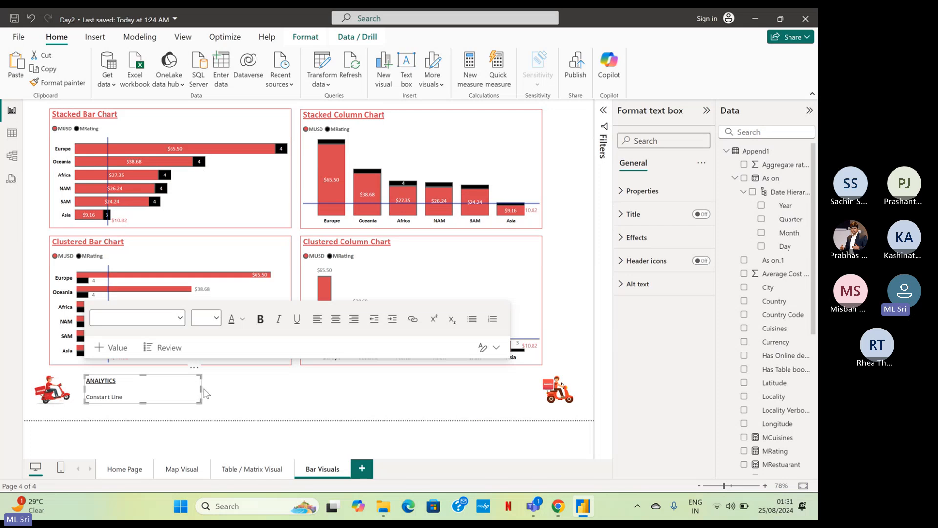
left_click_drag(201, 389, 519, 410)
Add "Y-axis Constant Line, Percentile Line," after Constant Line in the ANALYTICS text box.
left_click(142, 398)
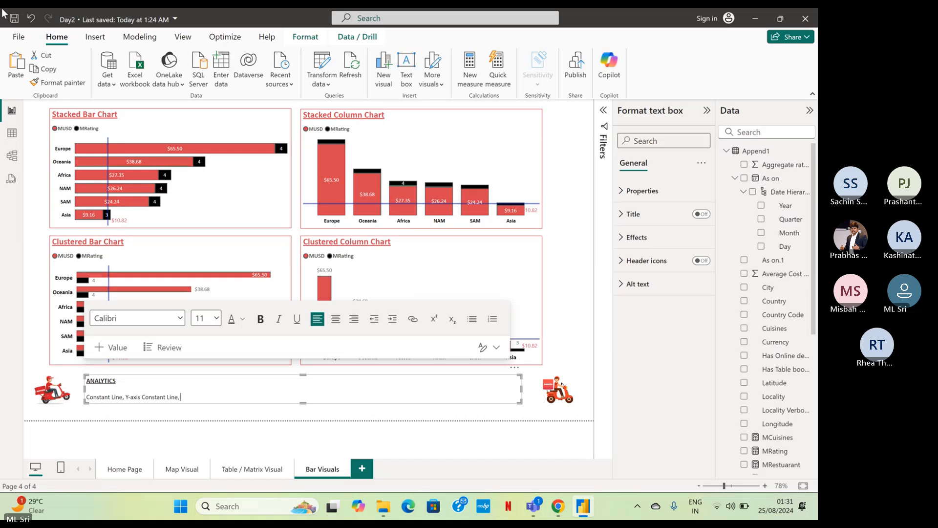
type("ercentil L")
key("BackSpace")
key("BackSpace")
type("e")
left_click(285, 260)
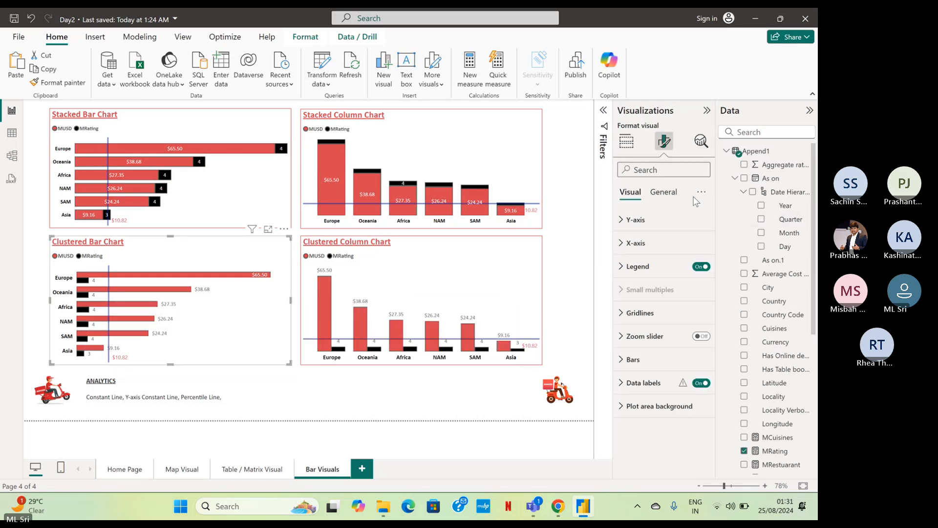
Check the clustered bar chart's analytics options and append "Min Line, Max Line, Median Line, Error Bars" to the ANALYTICS notes.
left_click(702, 141)
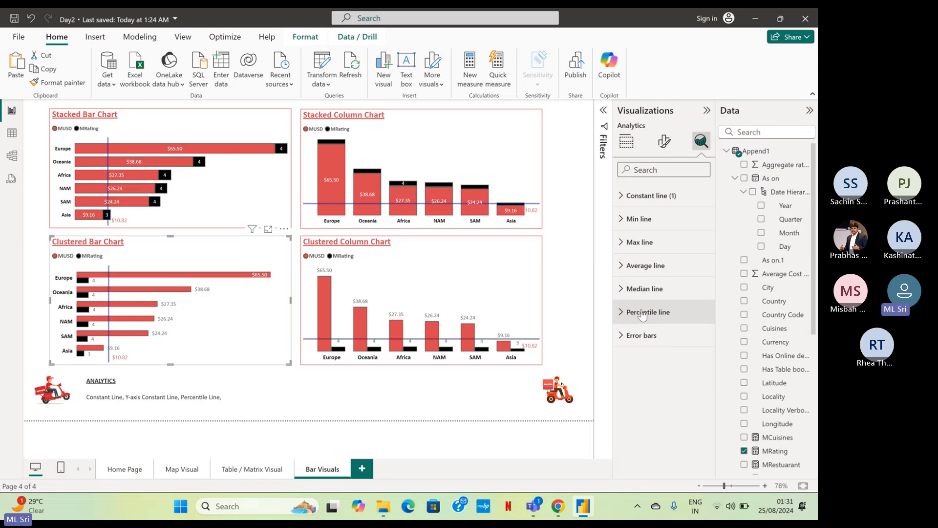
left_click(251, 394)
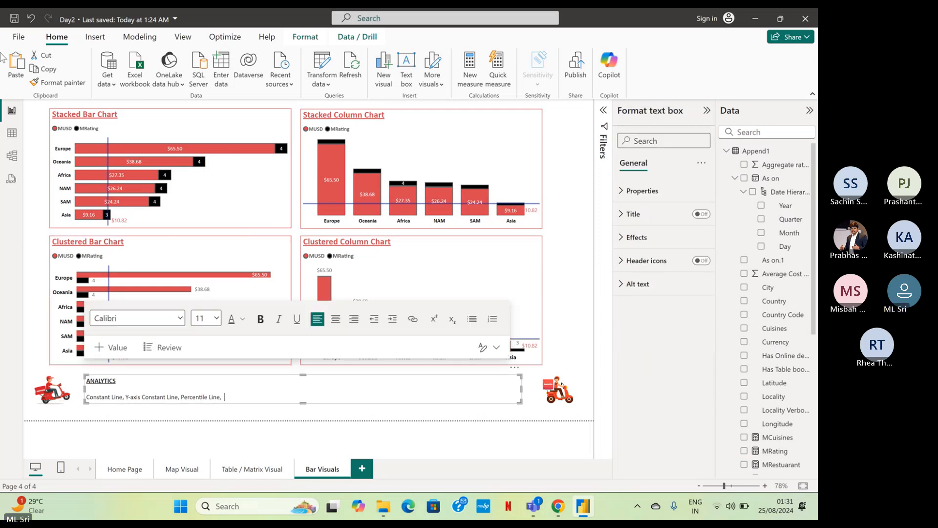
type("Min Line, Max Line, Median Line, Erro")
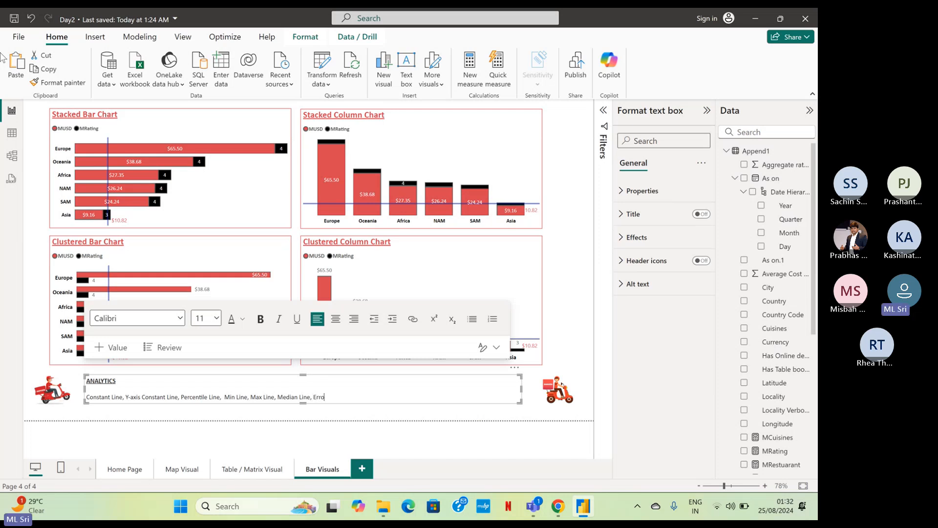
type("r Bars")
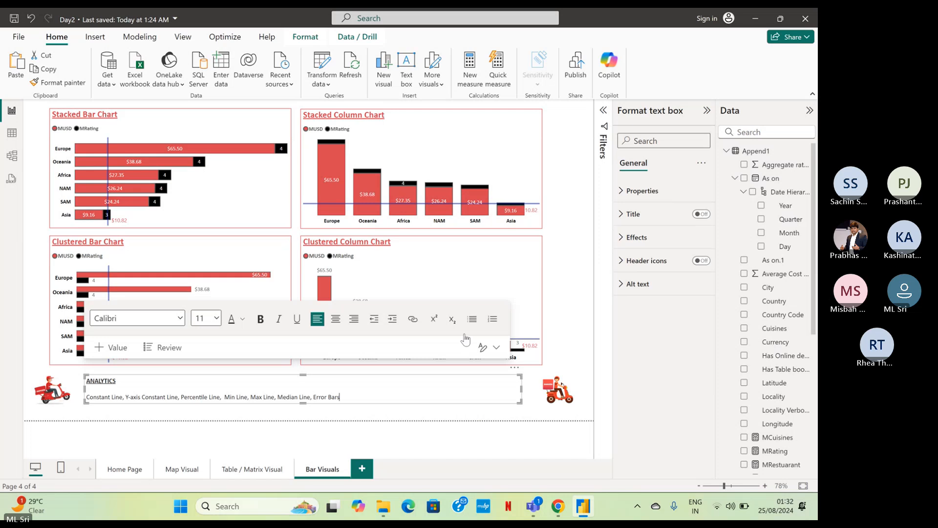
Set all text in the ANALYTICS text box to size 14 and enlarge the box's height slightly to fit it.
left_click_drag(349, 397, 85, 377)
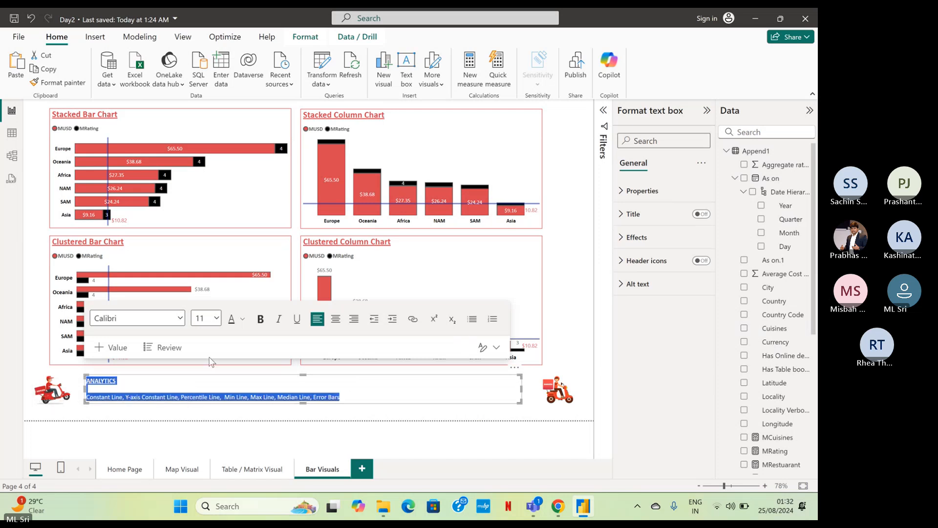
left_click(215, 318)
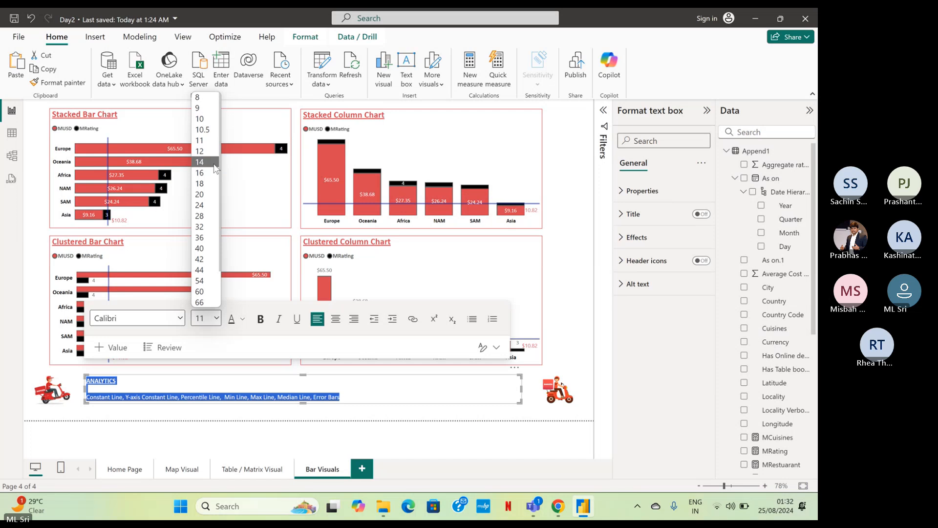
left_click(215, 166)
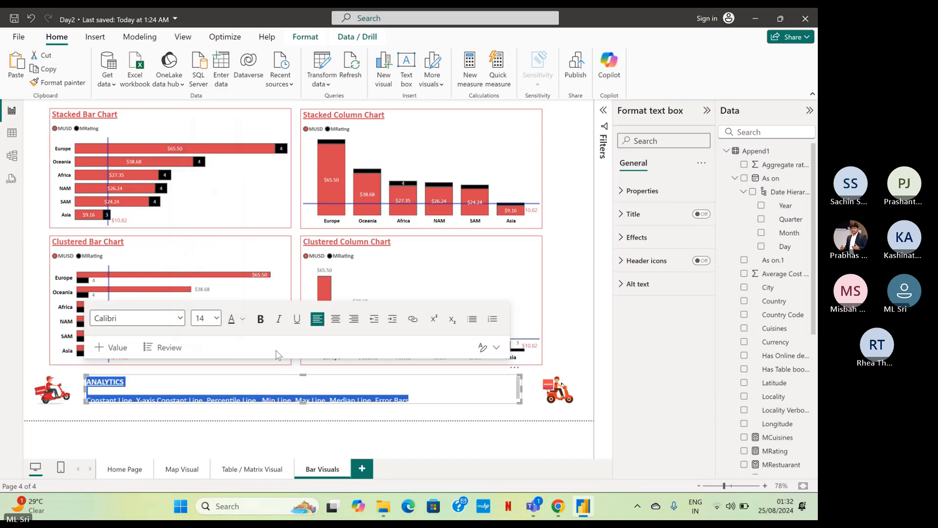
left_click_drag(302, 406, 303, 407)
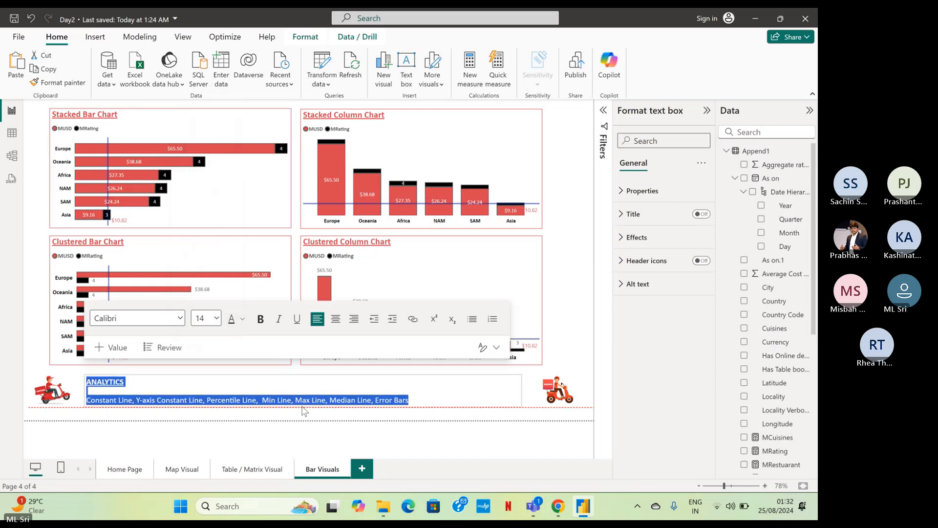
left_click(528, 413)
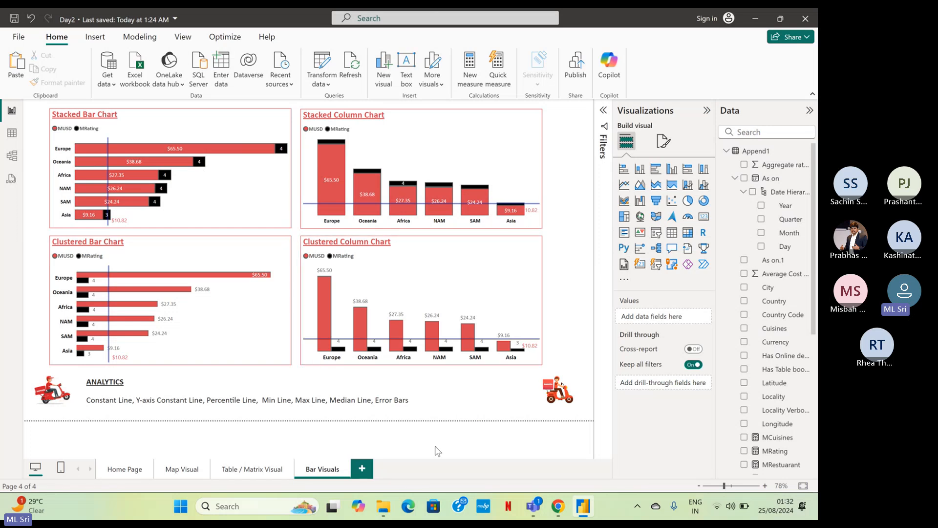
Review the analytics options offered for the clustered column chart and the clustered bar chart.
left_click(516, 264)
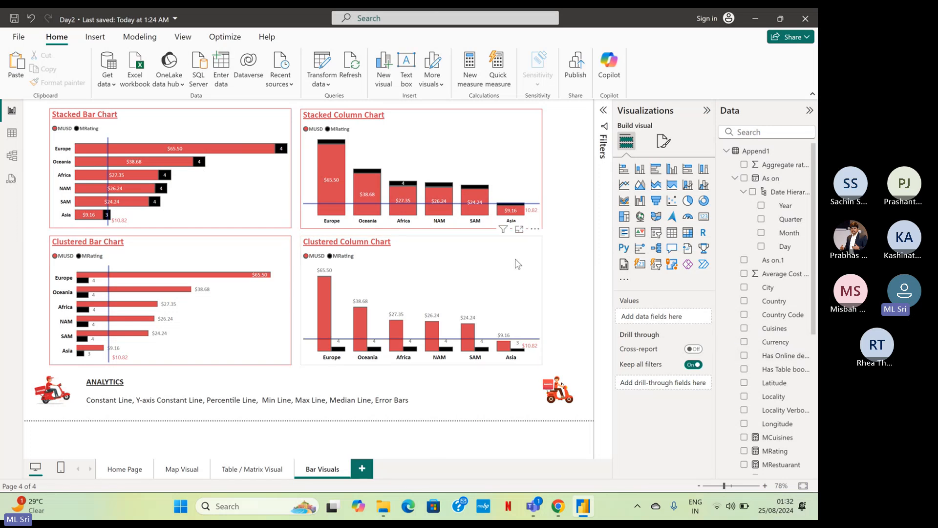
left_click(699, 142)
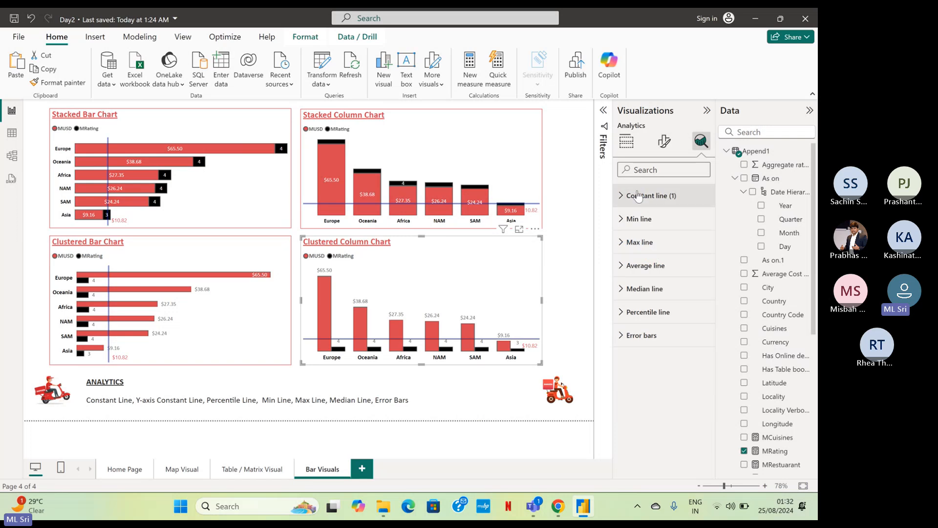
left_click(287, 261)
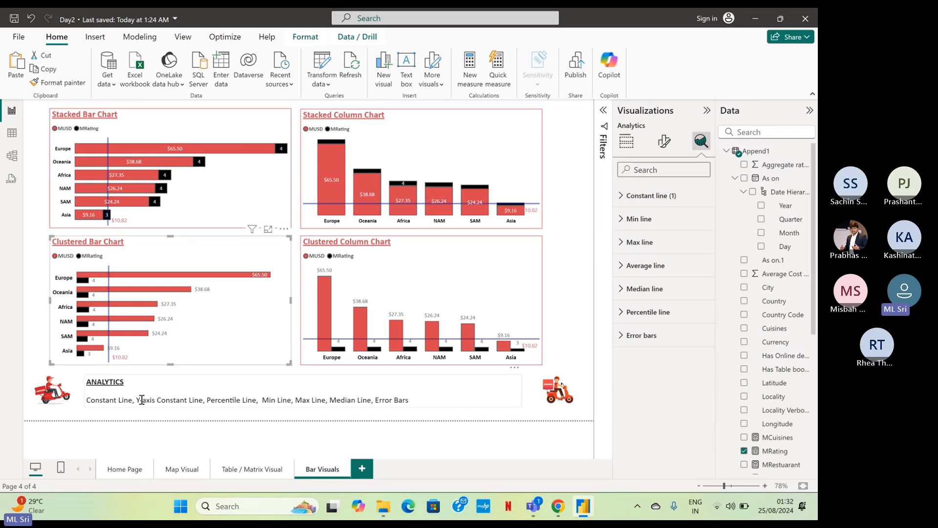
Delete "Y-axis Constant Line," from the ANALYTICS text box.
left_click_drag(137, 399, 205, 398)
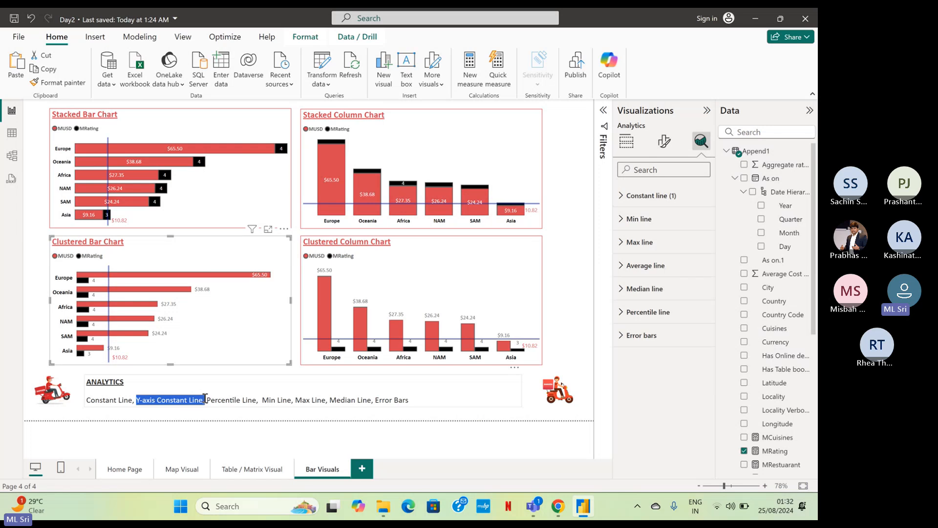
key("BackSpace")
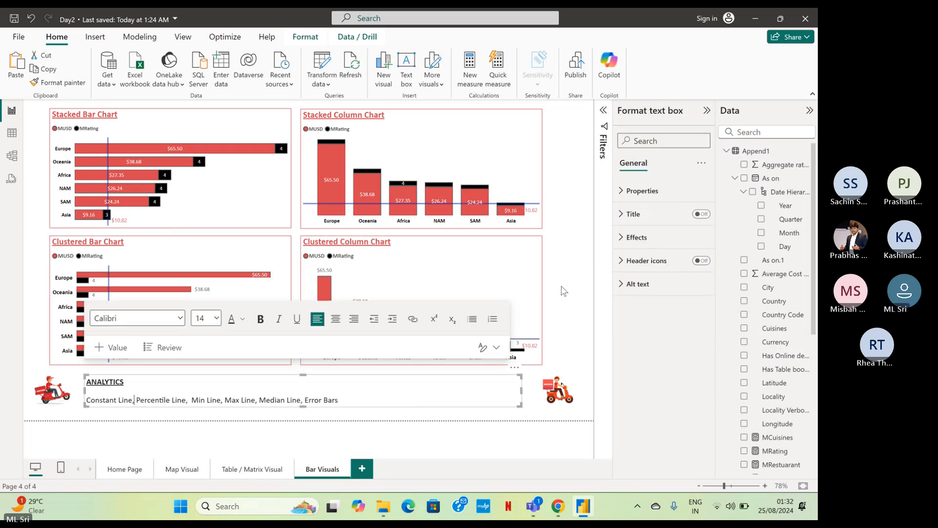
left_click(545, 305)
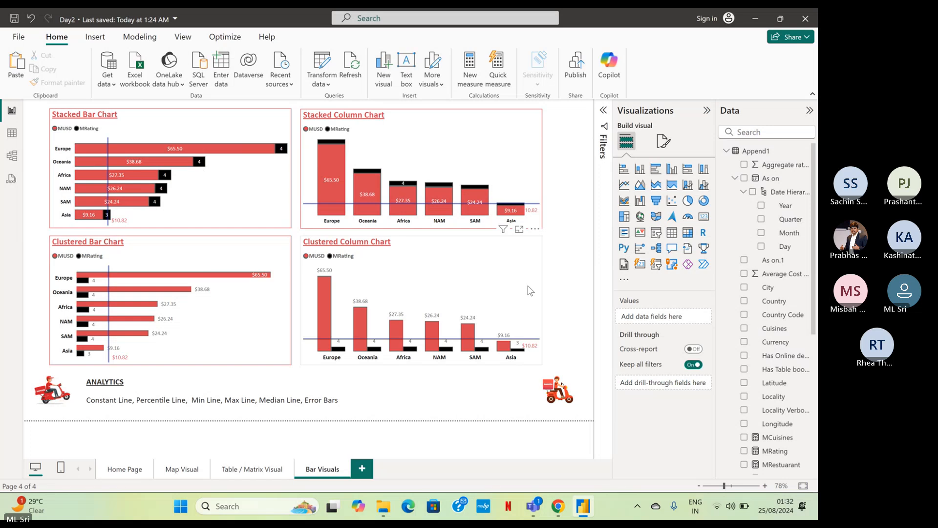
Check the clustered column chart's analytics options and append ", Average Line" to the end of the ANALYTICS notes.
left_click(700, 141)
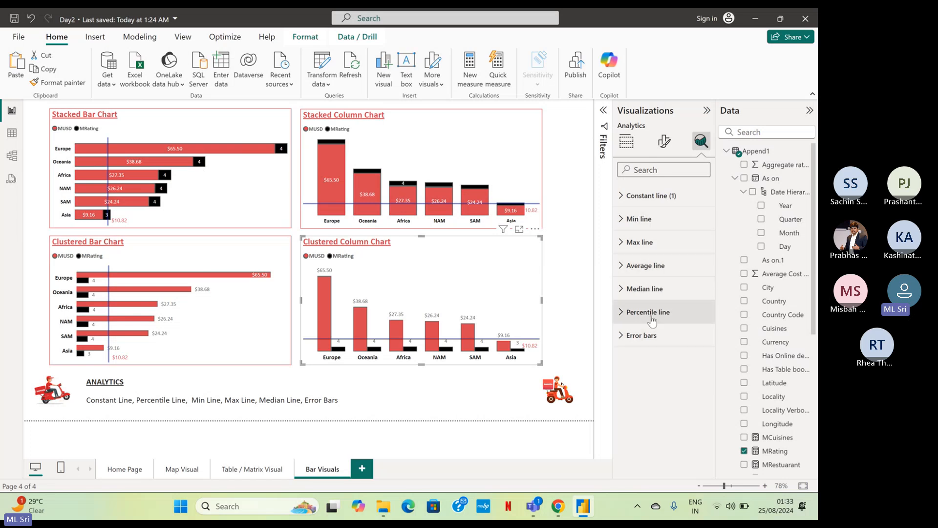
left_click(338, 401)
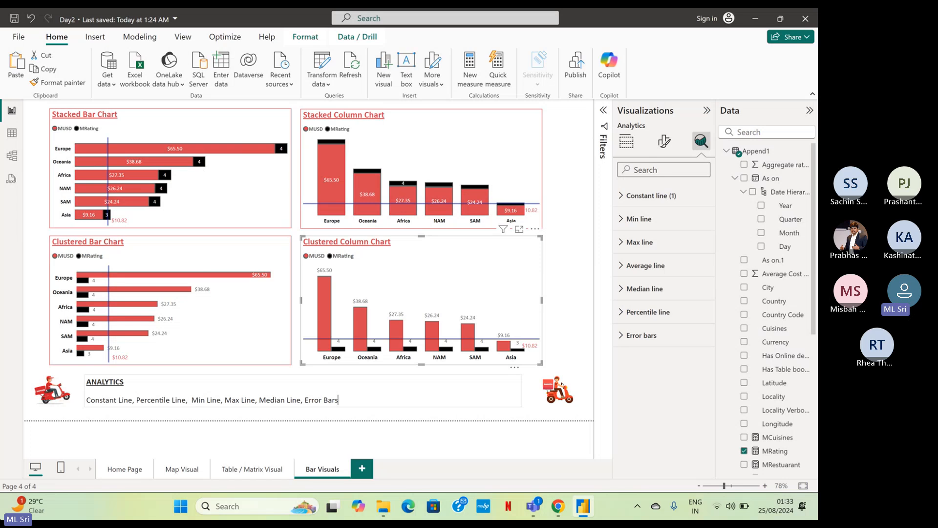
type(", A")
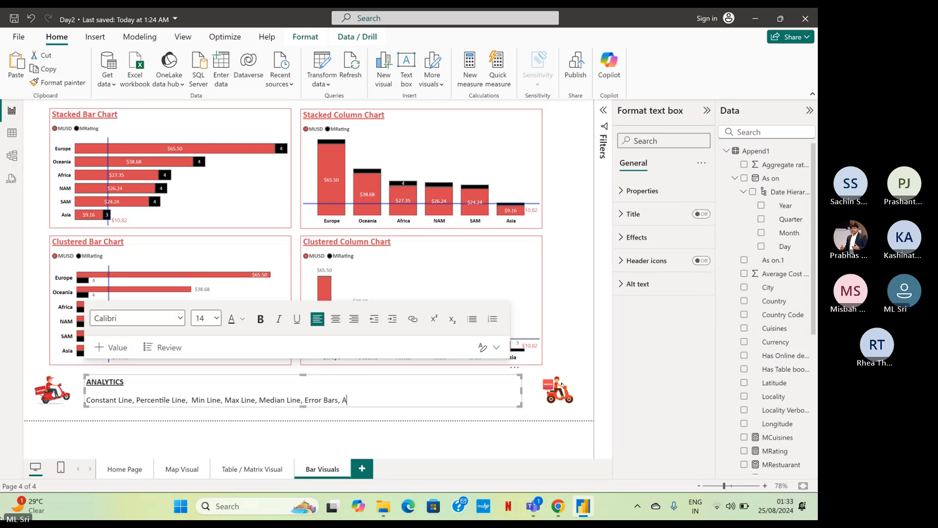
type("verage Line")
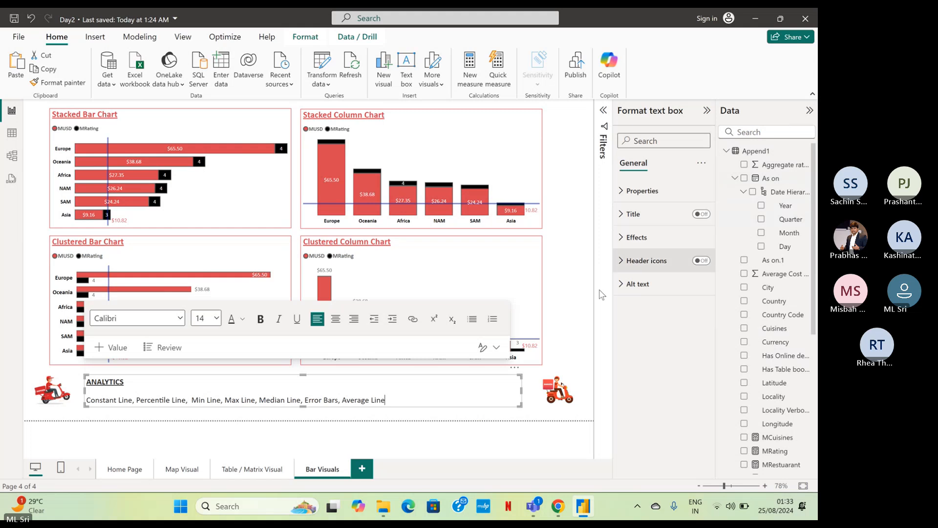
left_click(486, 430)
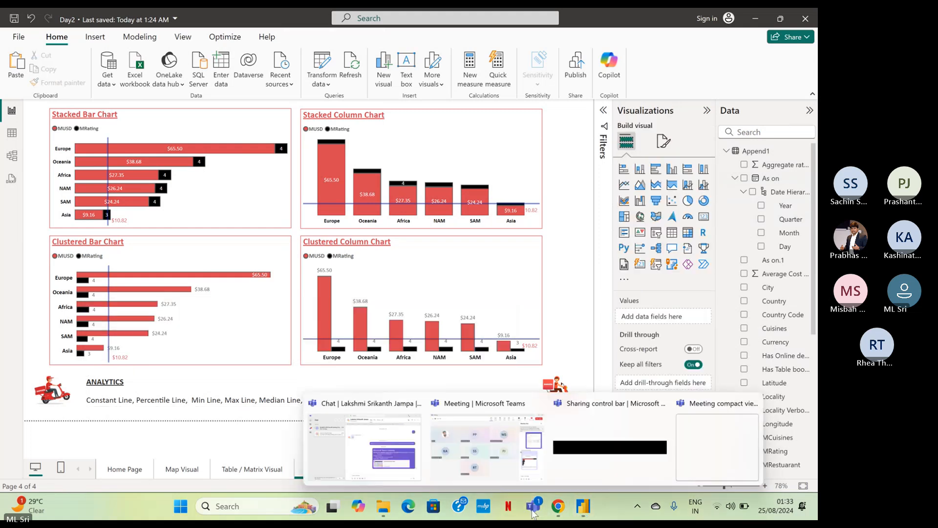
Glance at the Microsoft Teams meeting window, return to the Power BI report and save it.
left_click(533, 513)
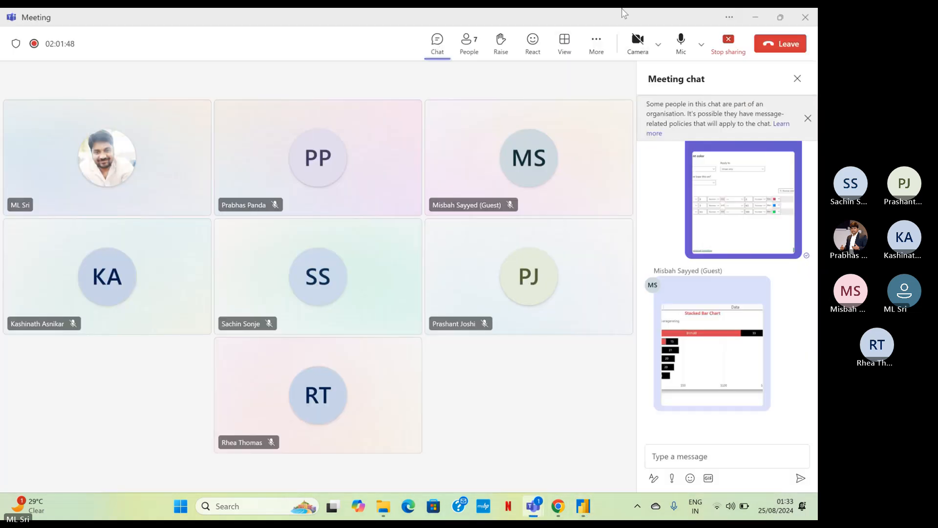
left_click(752, 18)
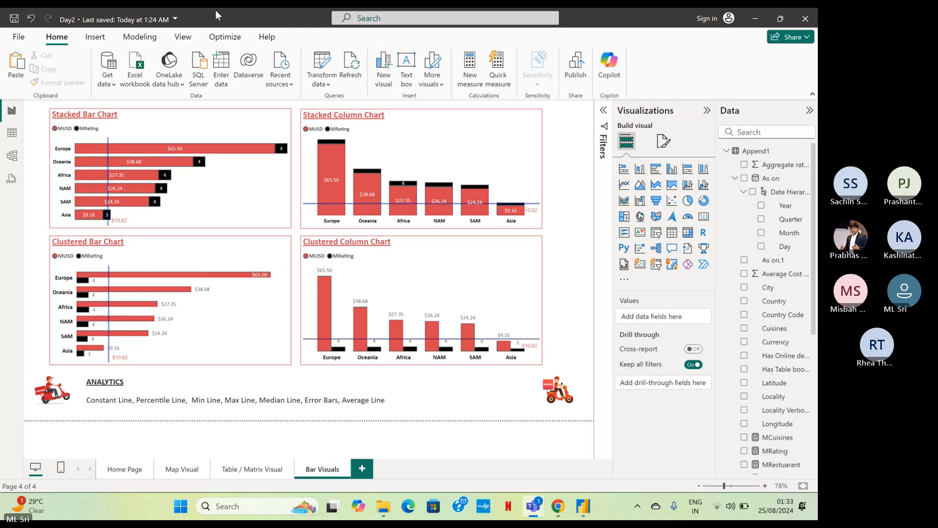
left_click(14, 18)
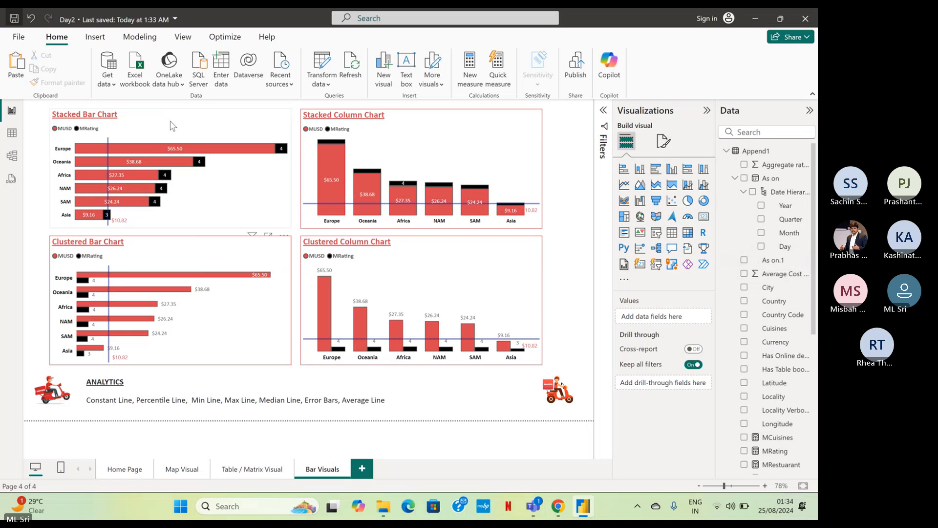
Select all four bar and column charts together and shift them slightly to the right on the Bar Visuals page.
left_click(244, 176)
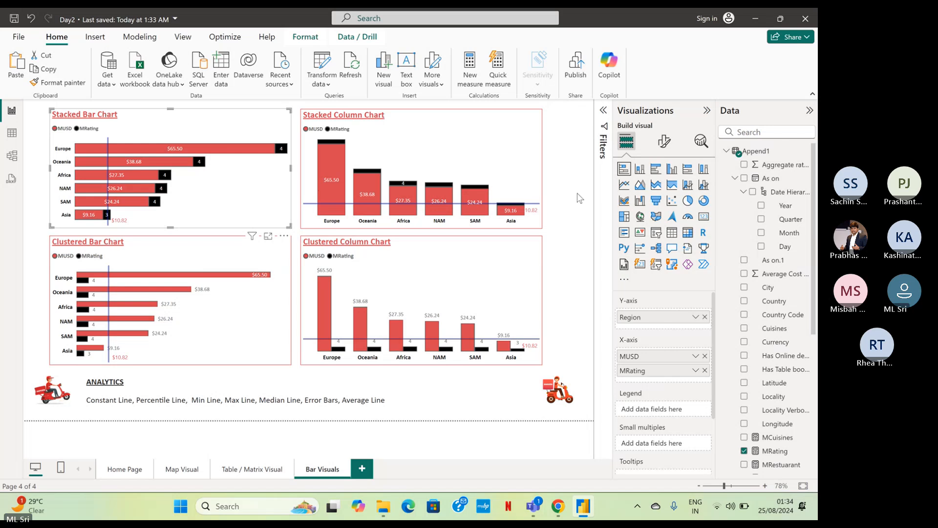
left_click(544, 364)
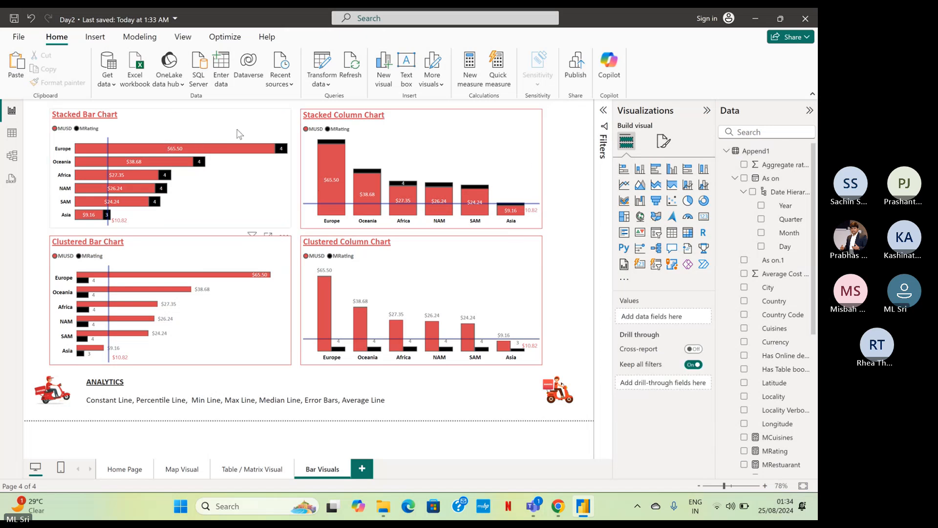
left_click(460, 143, "ctrl")
left_click(244, 300, "ctrl")
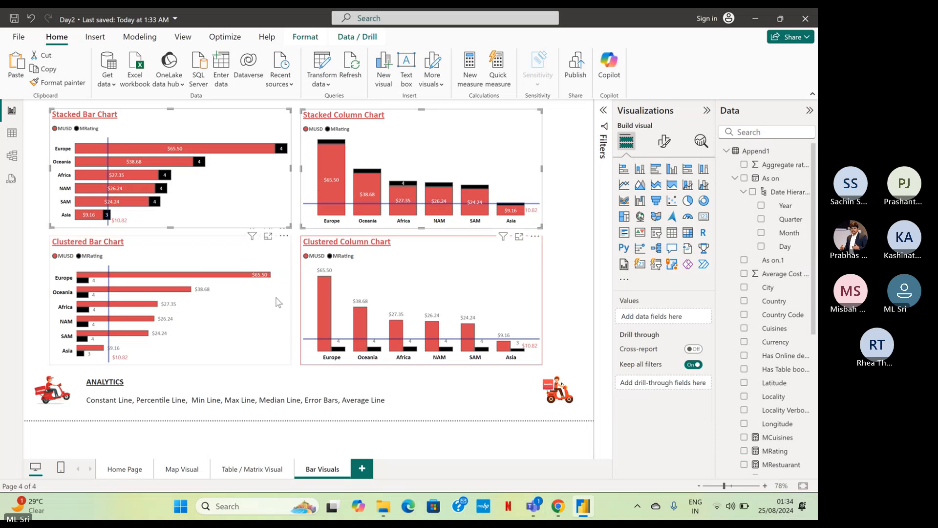
left_click(516, 298, "ctrl")
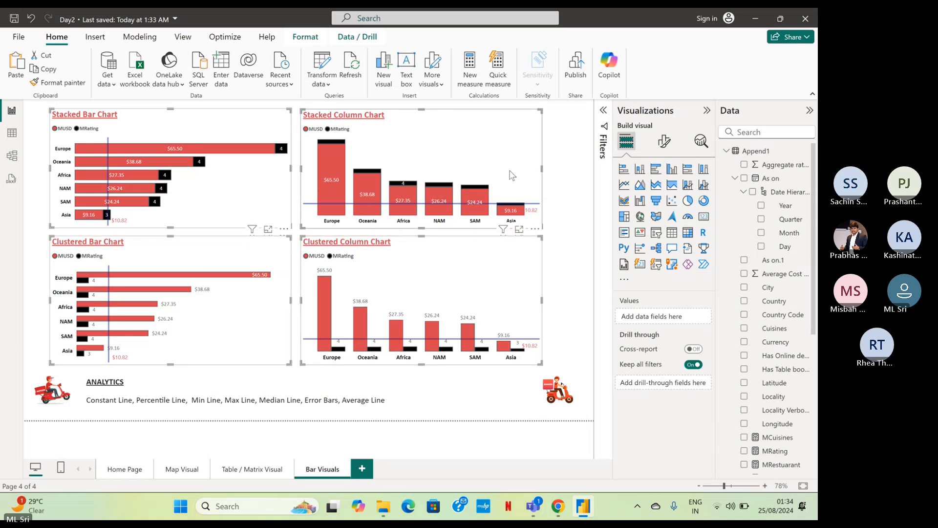
mouse_move(512, 175)
left_mouse_down()
mouse_move(531, 172)
mouse_move(523, 175)
left_mouse_up()
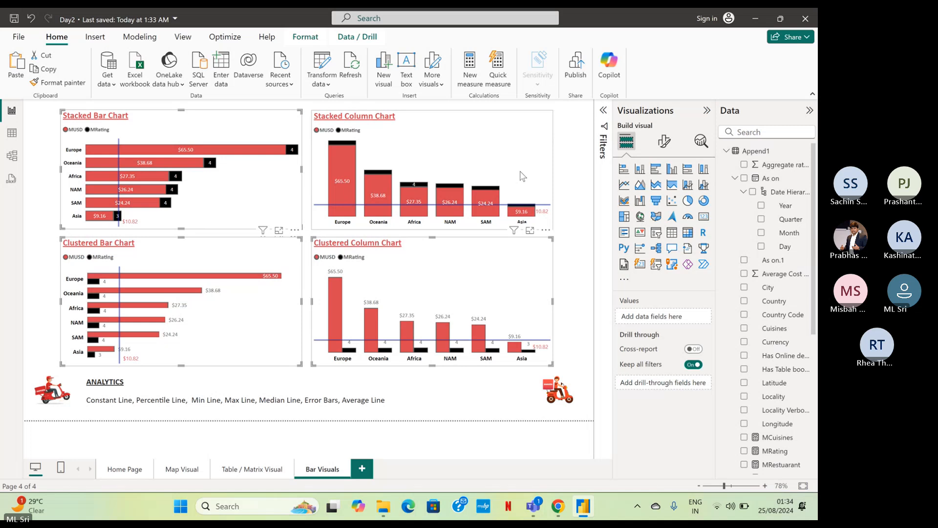
left_click(562, 188)
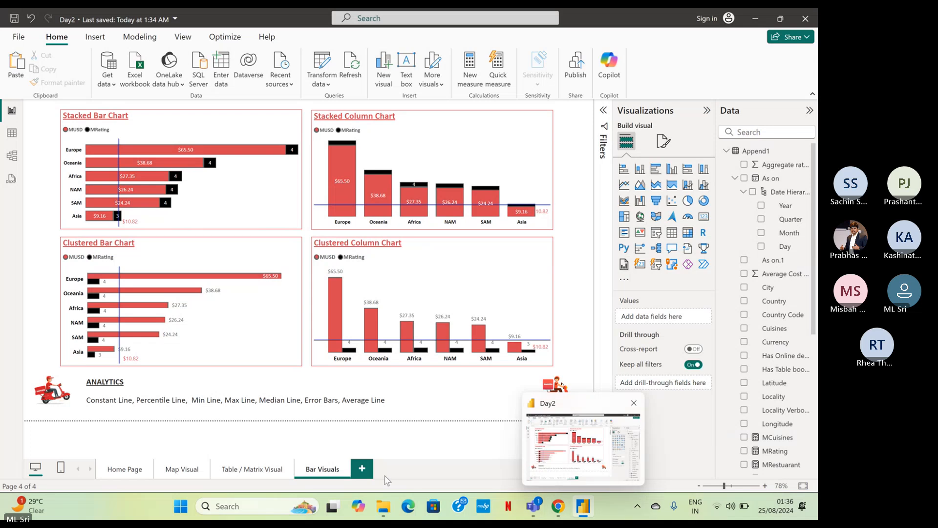
Check the Microsoft Teams meeting chat and return to the Power BI report.
mouse_move(537, 510)
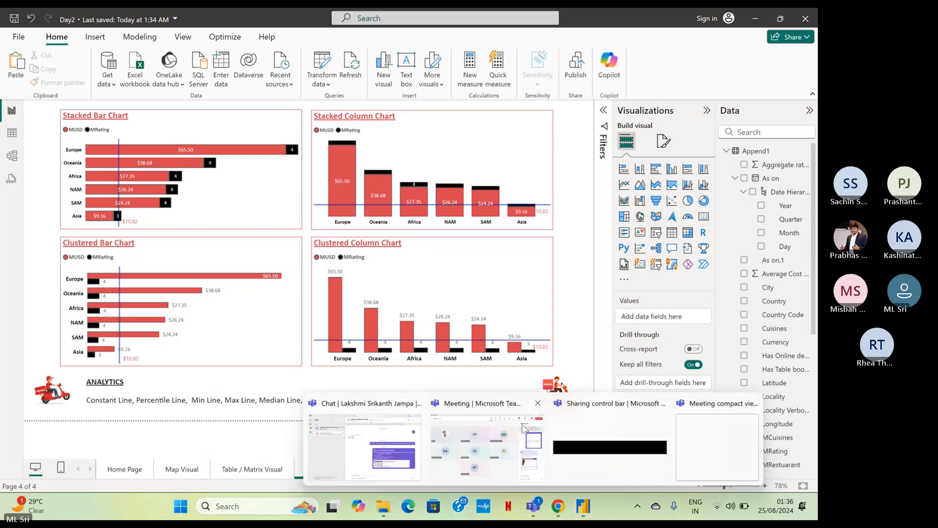
left_click(484, 437)
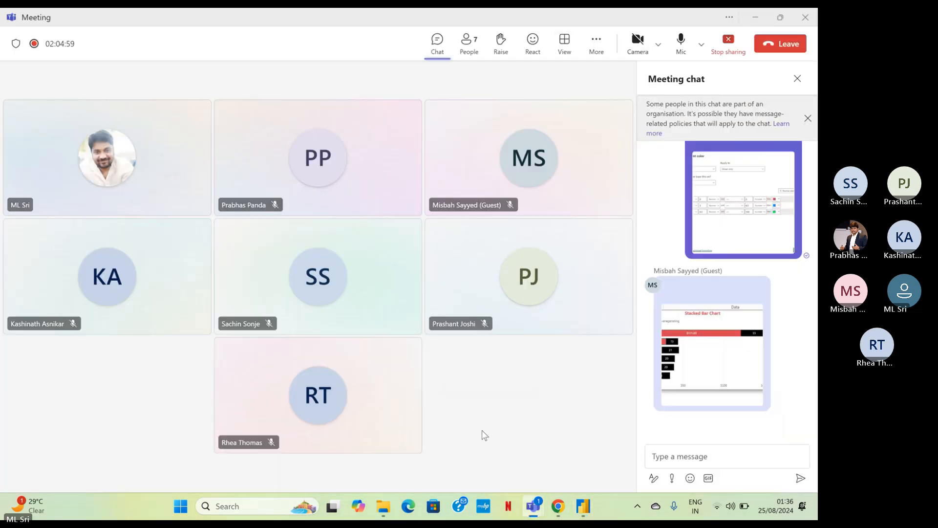
left_click(757, 19)
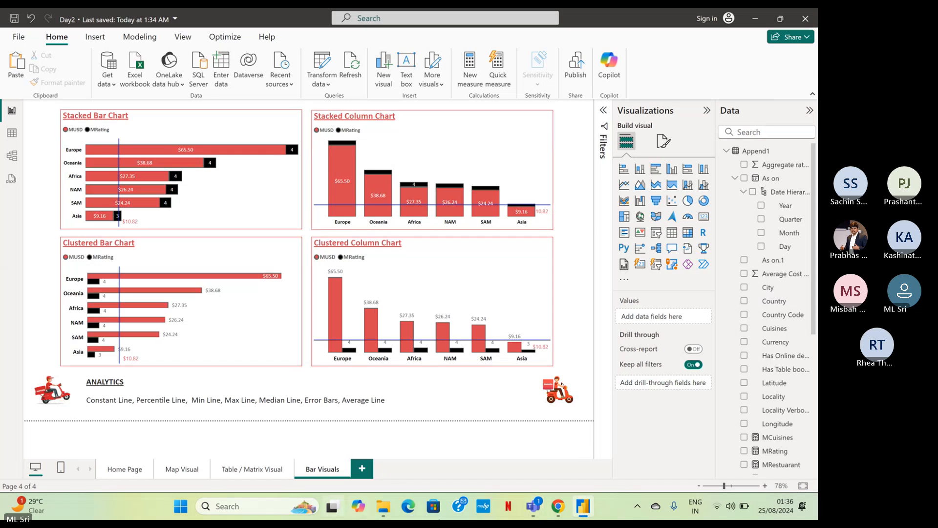
Duplicate the Bar Visuals page and rename the copy "Line / Area Visuals".
right_click(337, 473)
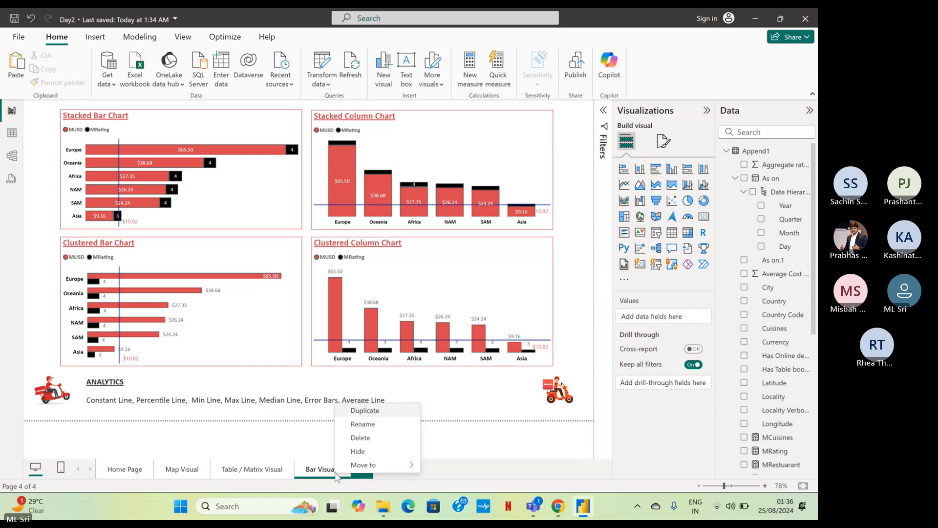
left_click(392, 415)
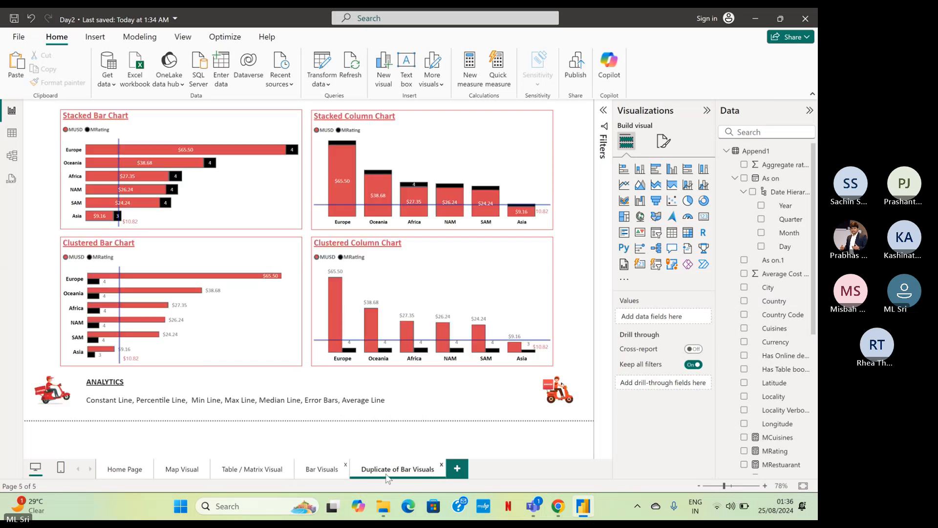
double_click(386, 474)
key("ctrl+a")
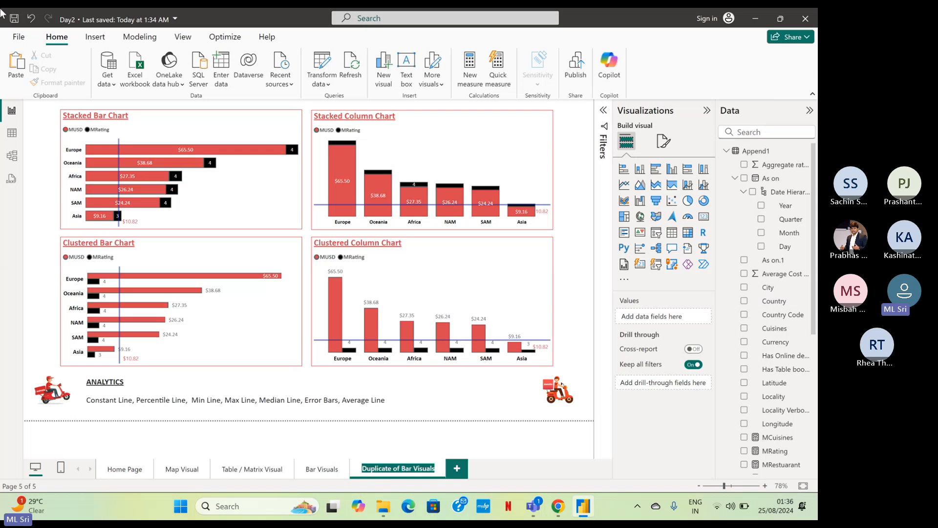
type("Line")
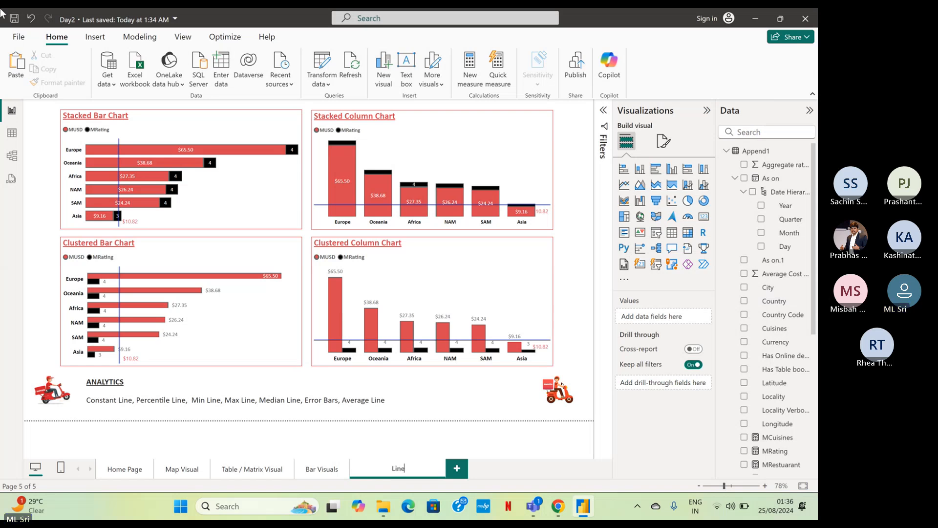
type(" / Area Visual")
key("Return")
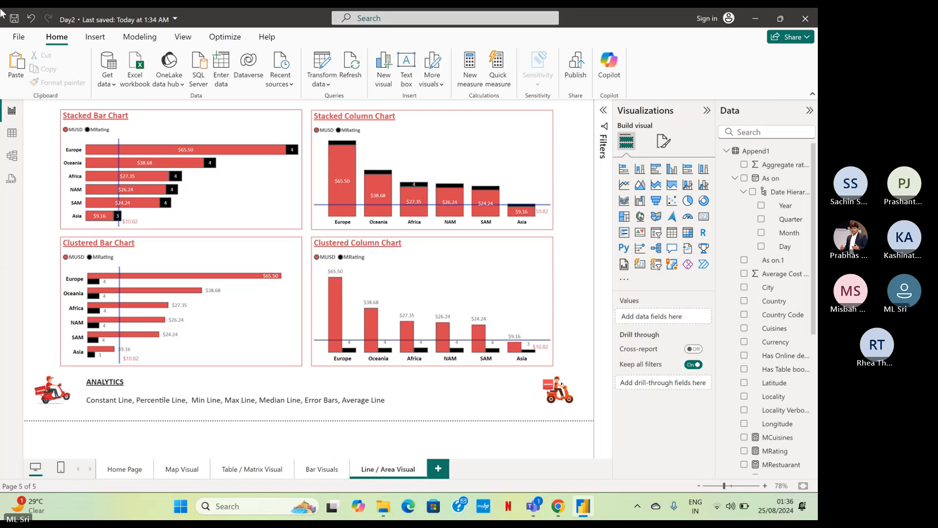
double_click(403, 469)
type("s")
key("Return")
Delete the stacked column and clustered column charts from the Line / Area Visuals page and compare it with the Bar Visuals page.
left_click(487, 281)
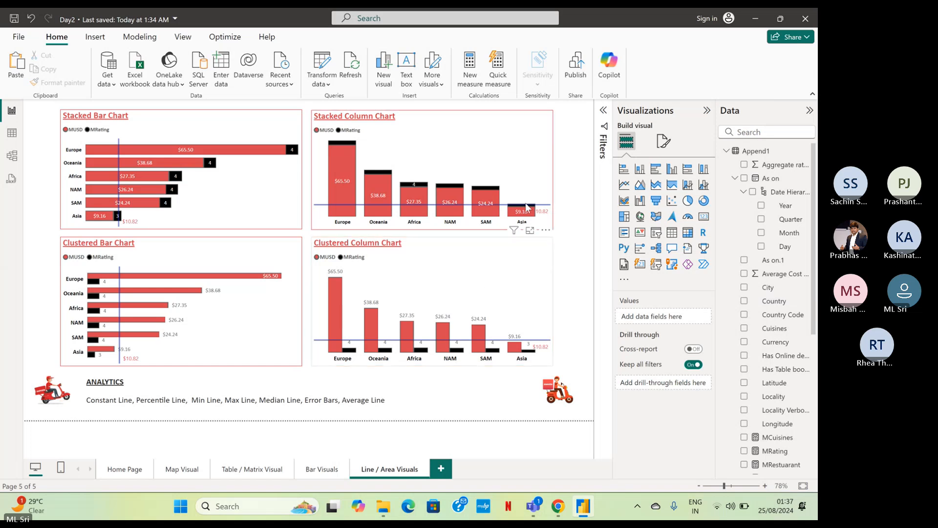
left_click(528, 177, "ctrl")
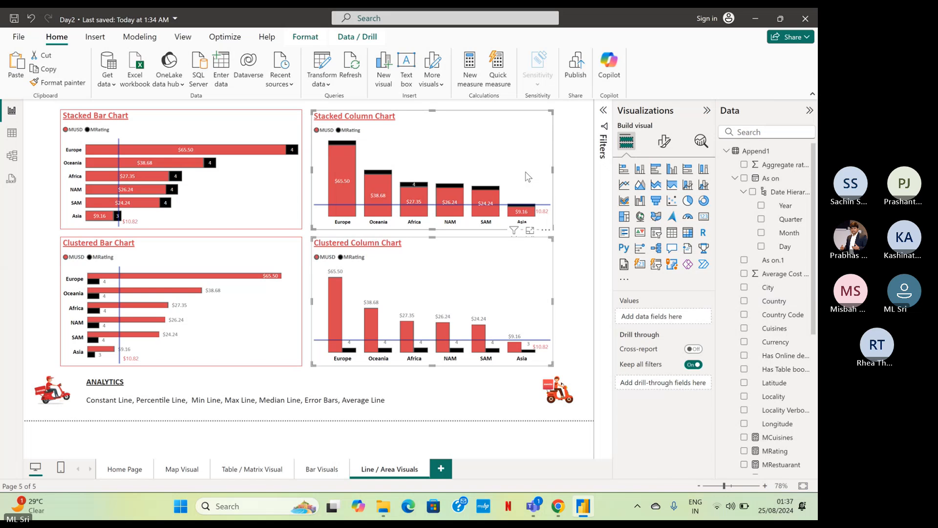
key("Delete")
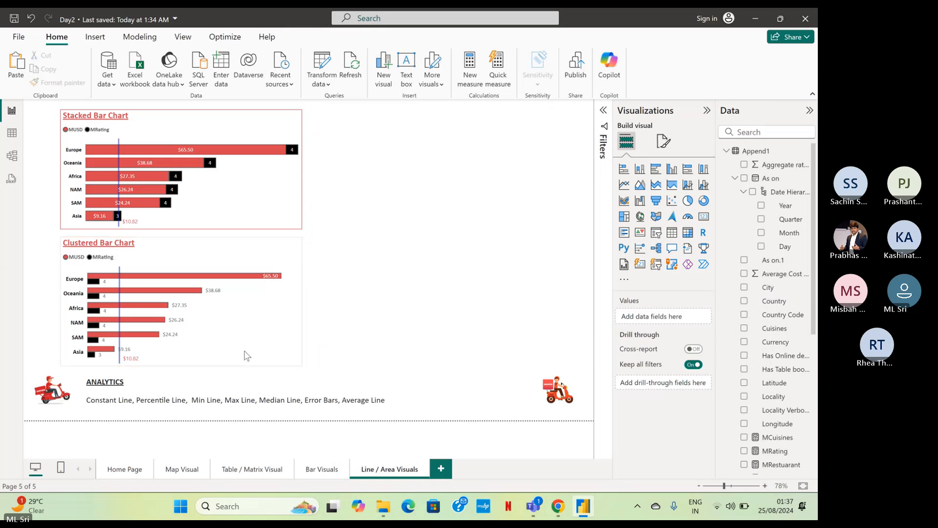
left_click(323, 469)
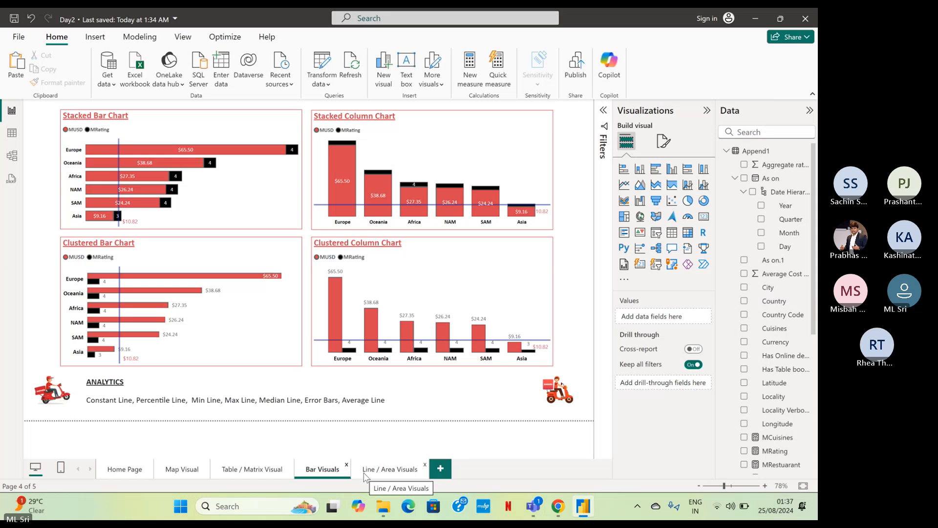
left_click(368, 470)
Read the Microsoft Teams meeting chat, dismiss its organisation policy notice, and return to the Power BI report.
mouse_move(532, 510)
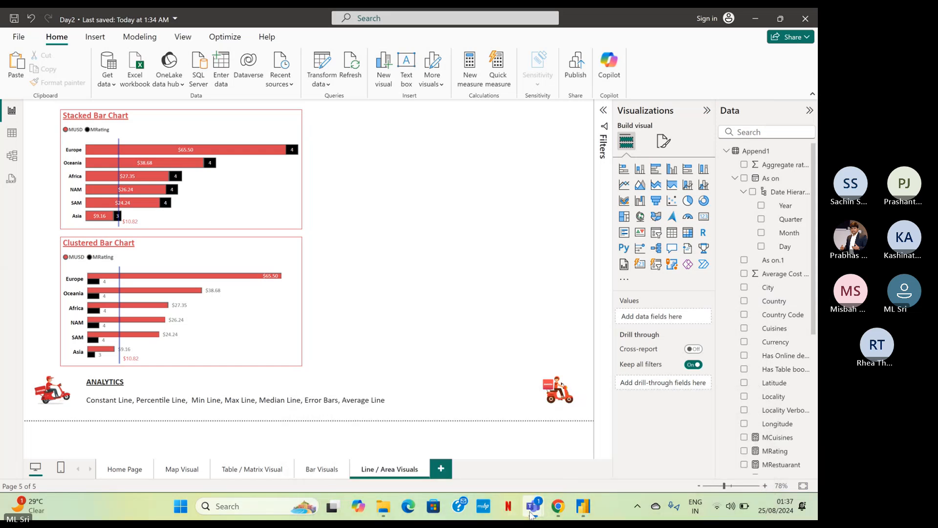
left_click(507, 460)
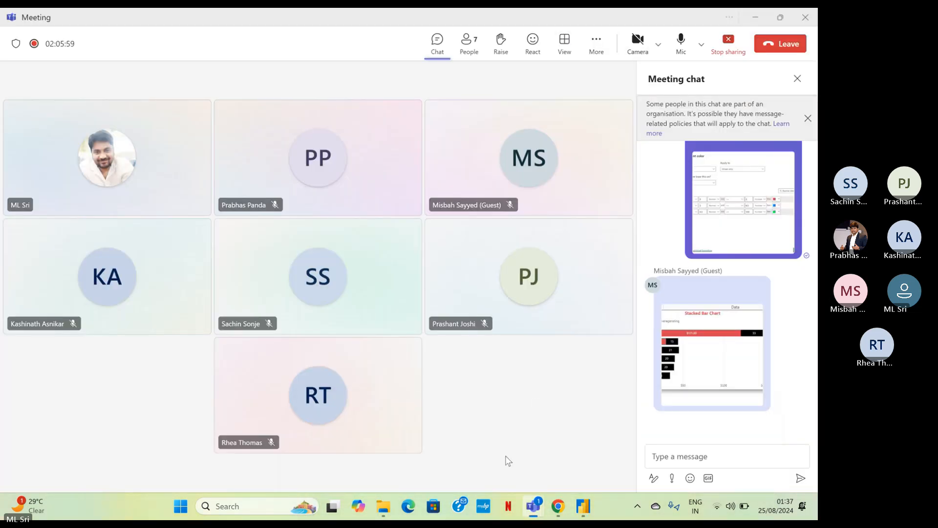
scroll(779, 383, "up", 2)
scroll(779, 384, "down", 2)
left_click(807, 118)
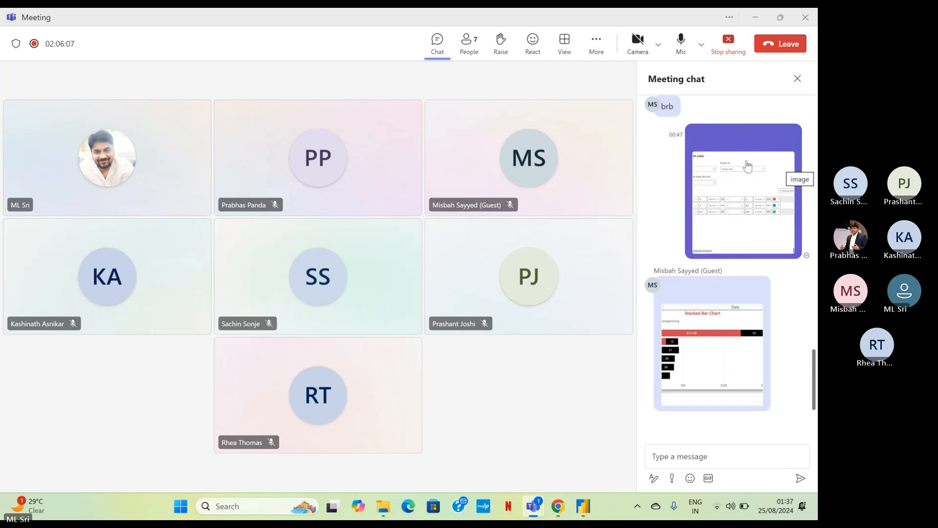
left_click(764, 21)
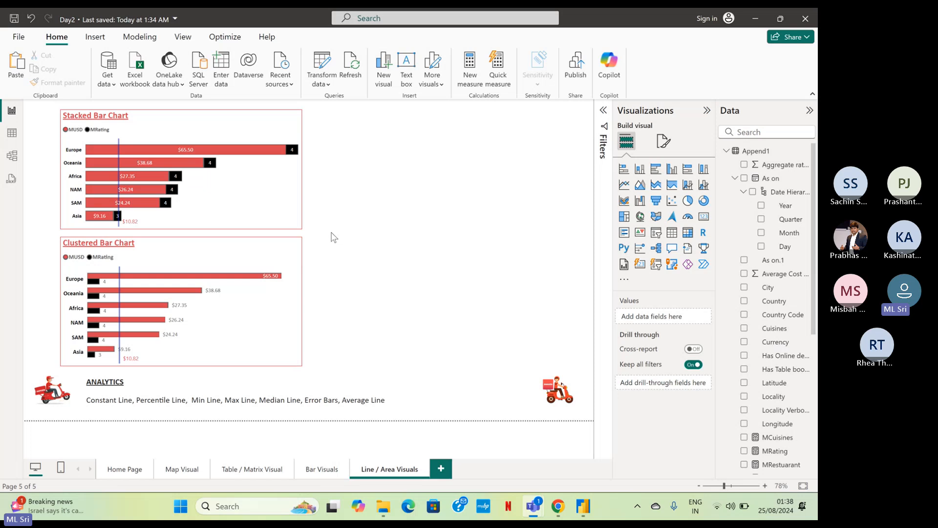
Widen the stacked bar chart on the Line / Area Visuals page across the space of both columns, and open the Bar Visuals page.
left_click(281, 192)
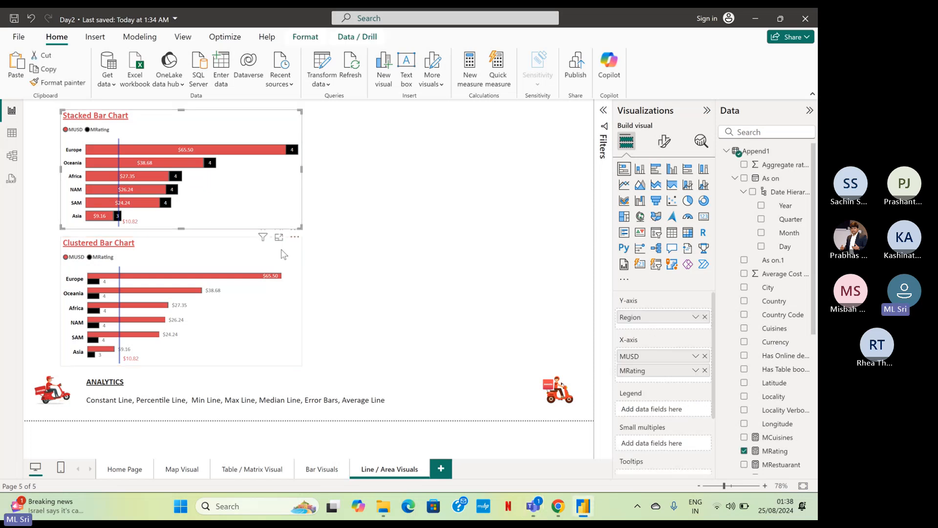
left_click_drag(302, 171, 555, 187)
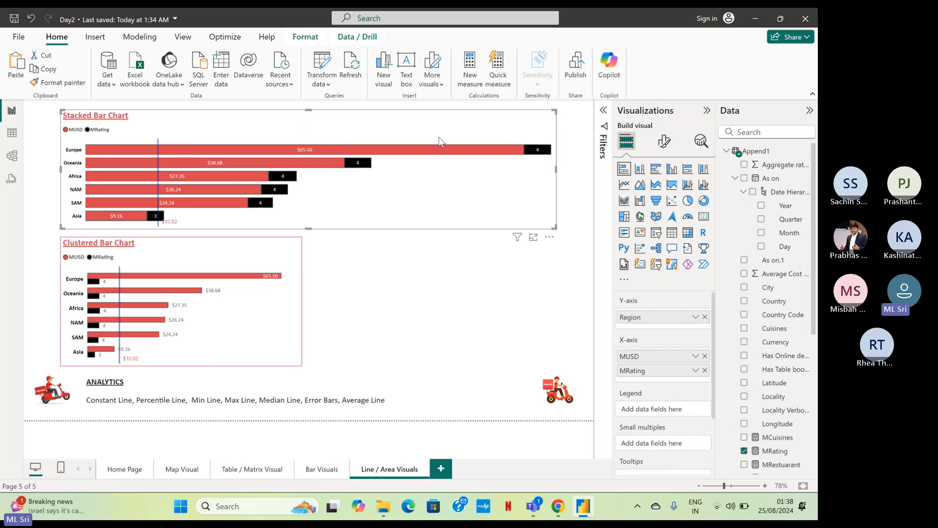
left_click(322, 469)
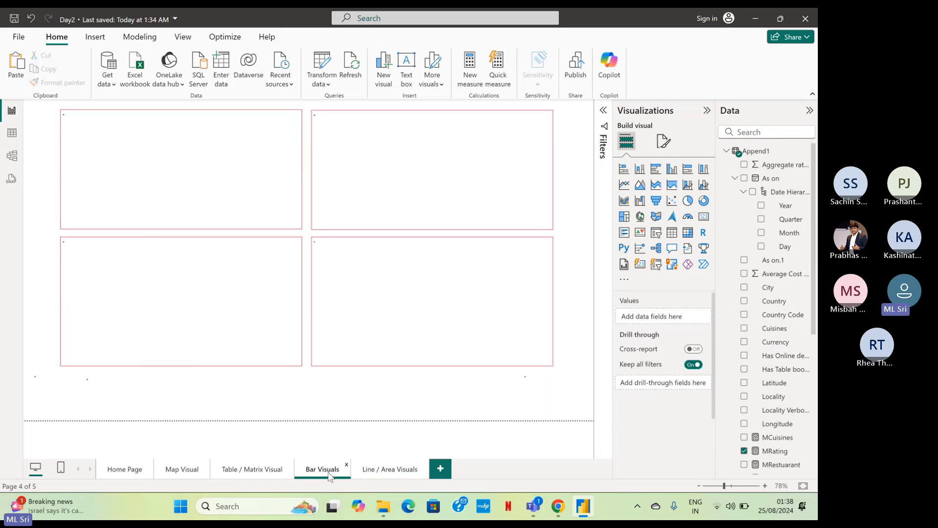
Return to the Line / Area Visuals page and convert the widened stacked bar chart into a line chart.
left_click(377, 476)
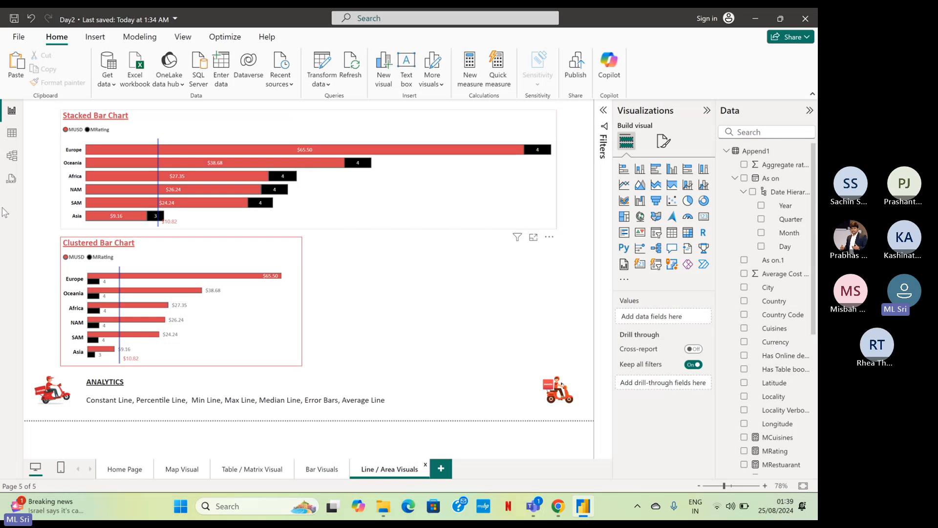
left_click(623, 187)
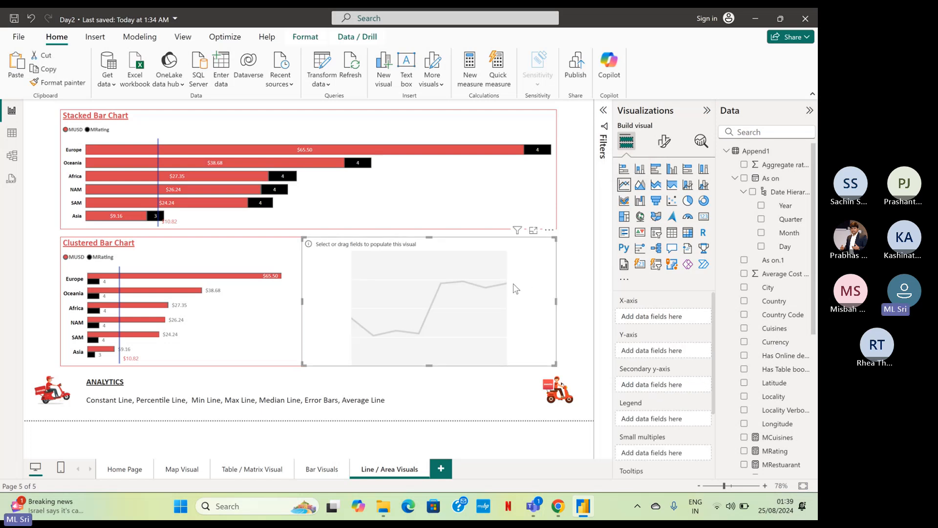
key("Delete")
left_click(555, 207)
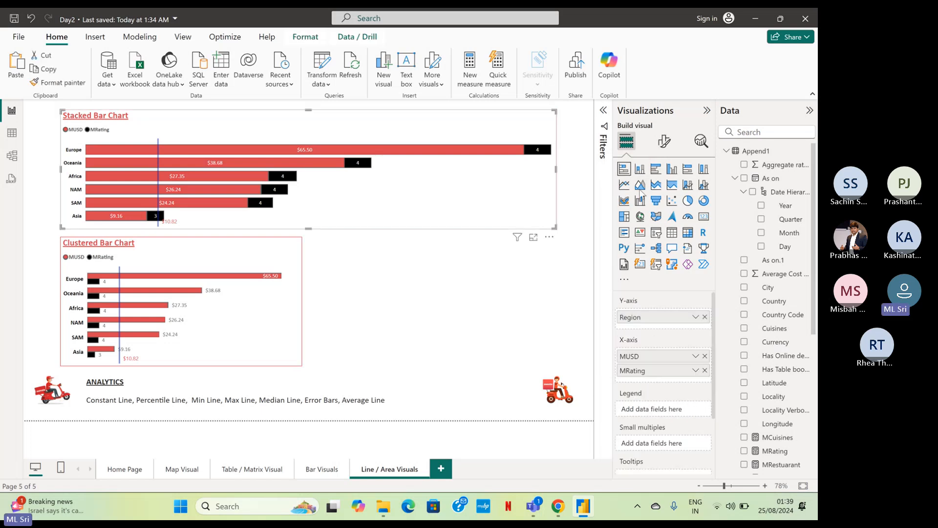
left_click(624, 185)
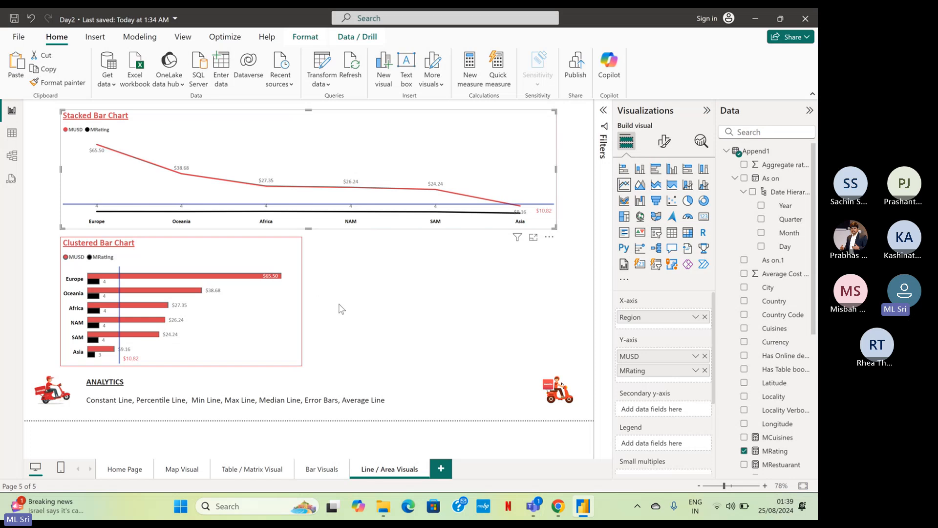
Remove MRating from the line chart's y-axis and replace Region on its x-axis with Month from the As on date hierarchy.
left_click(705, 370)
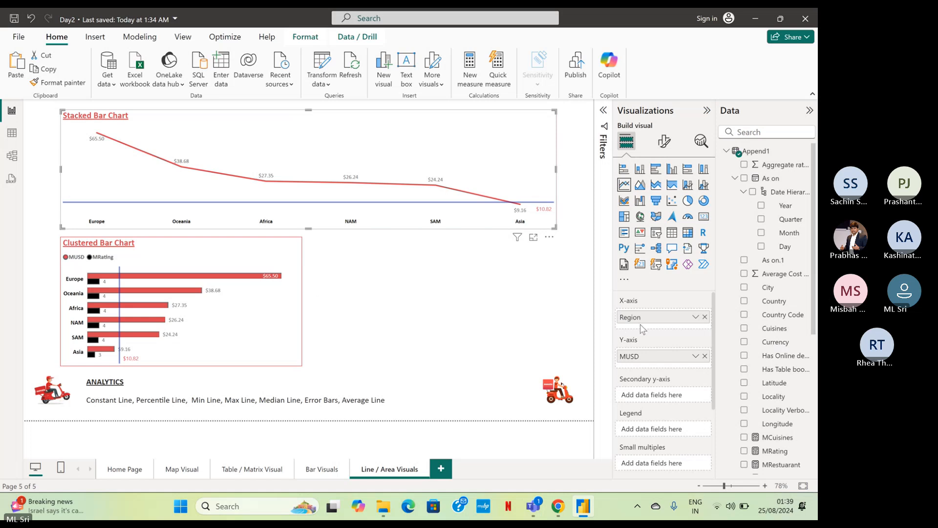
left_click(705, 317)
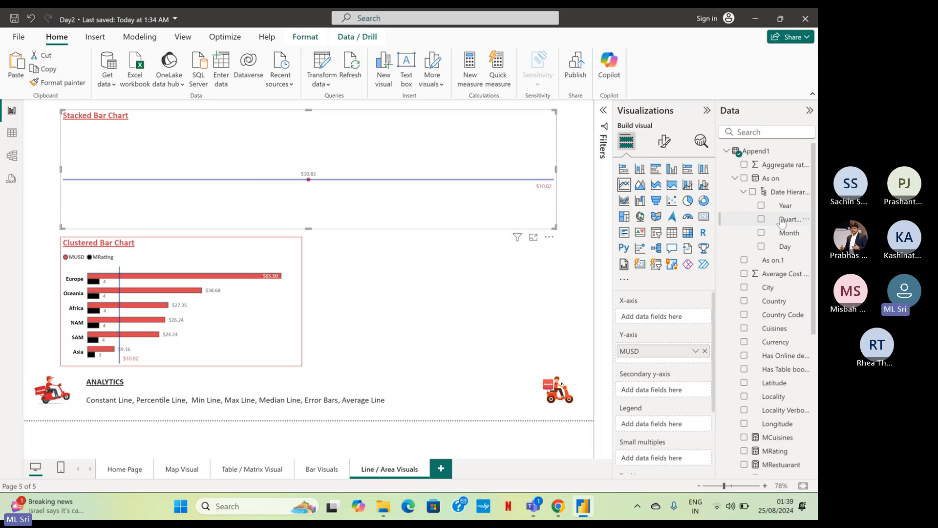
left_click_drag(786, 234, 664, 325)
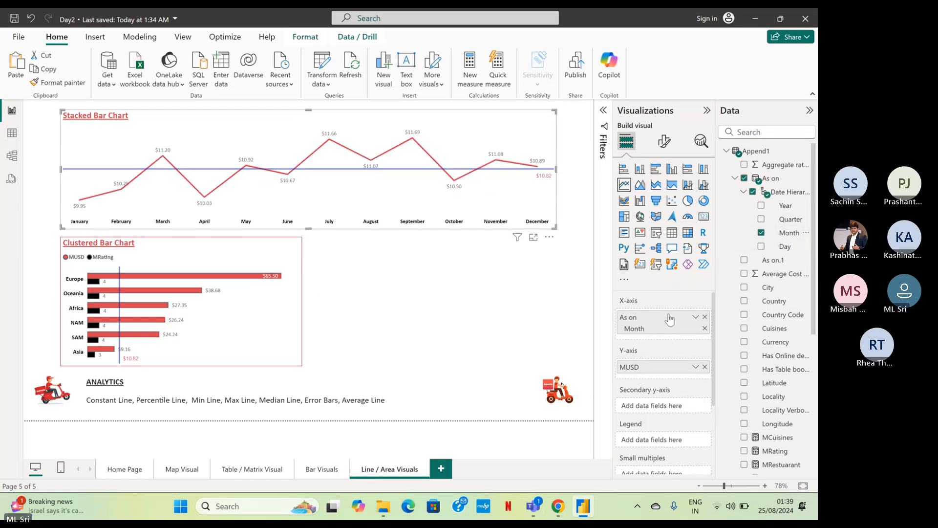
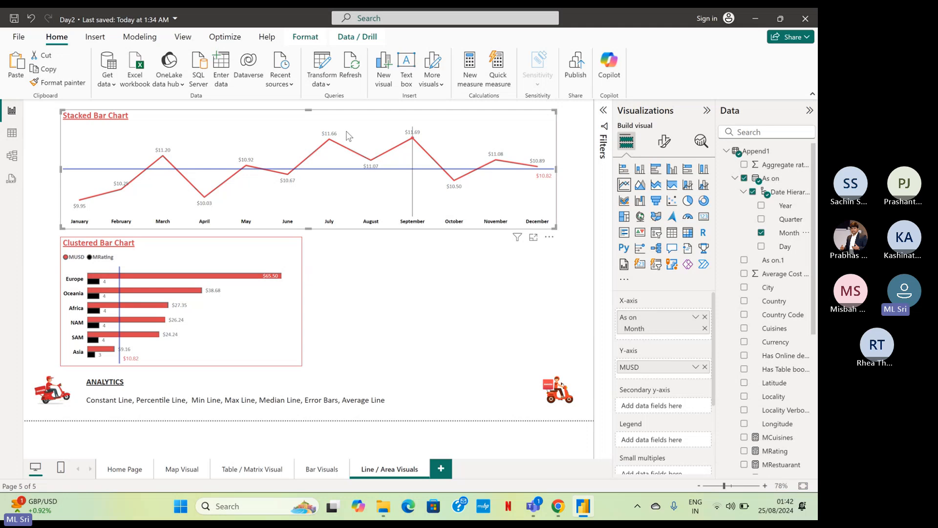
Change the title of the converted chart from Stacked Bar Chart to "Line Chart".
left_click(663, 145)
left_click(663, 192)
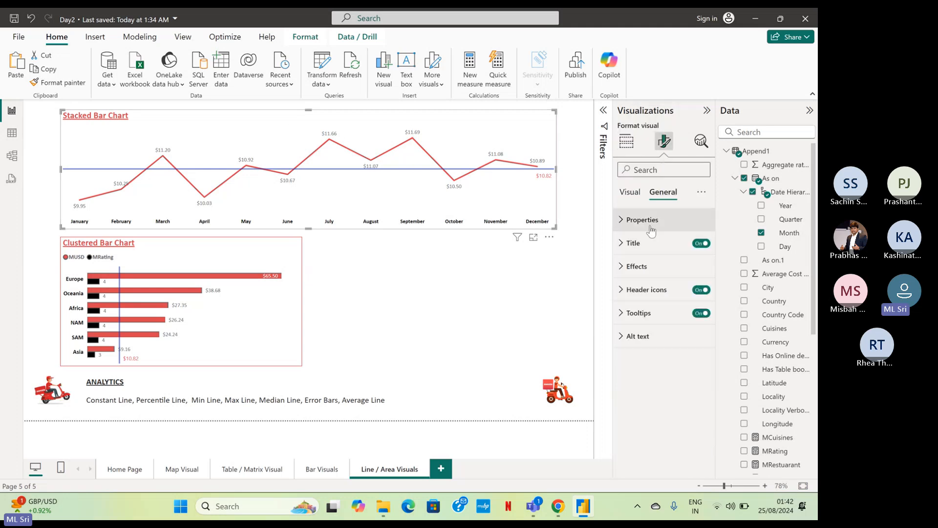
left_click(647, 245)
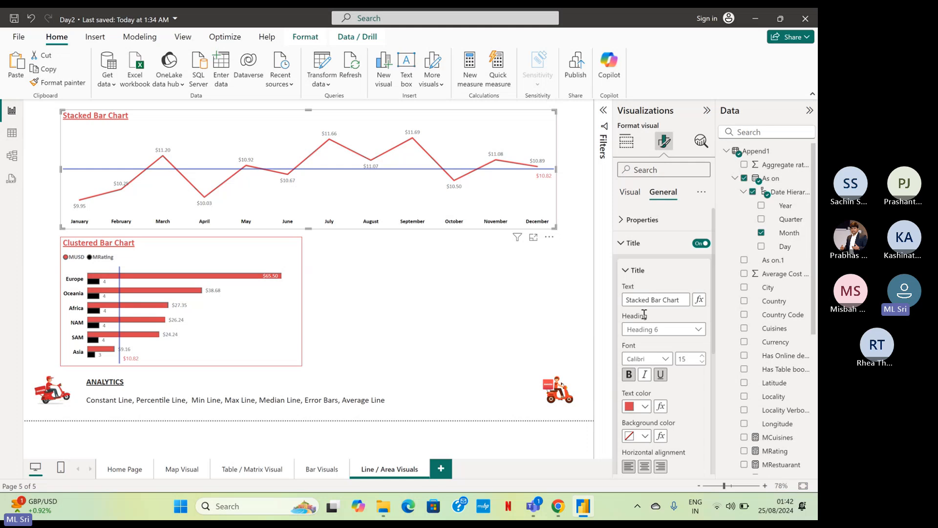
left_click_drag(662, 300, 530, 297)
type("Line")
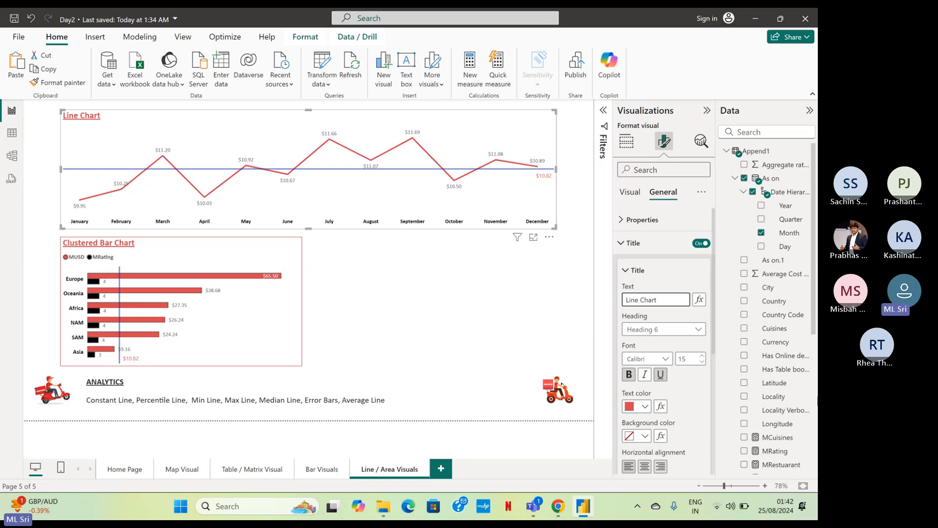
left_click(624, 243)
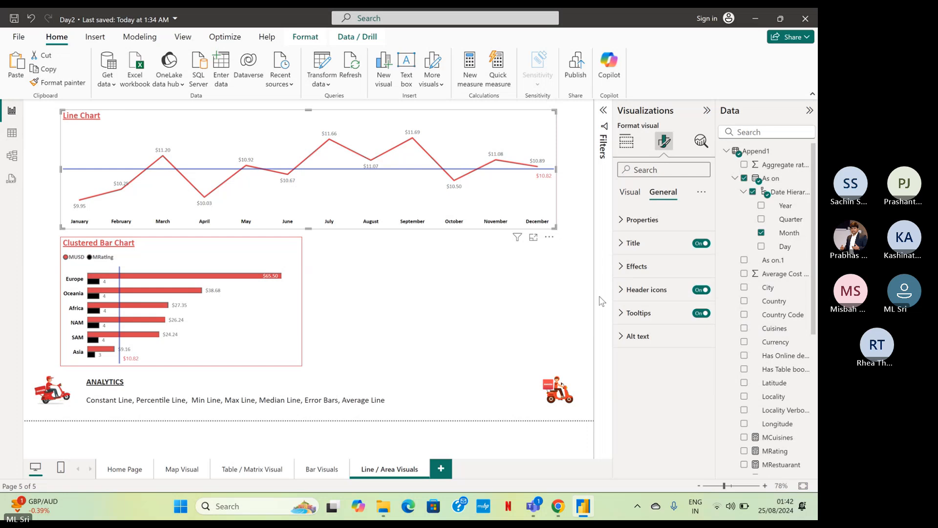
Set the interpolation type of the line chart's line to Smooth and review its line colour settings.
left_click(628, 195)
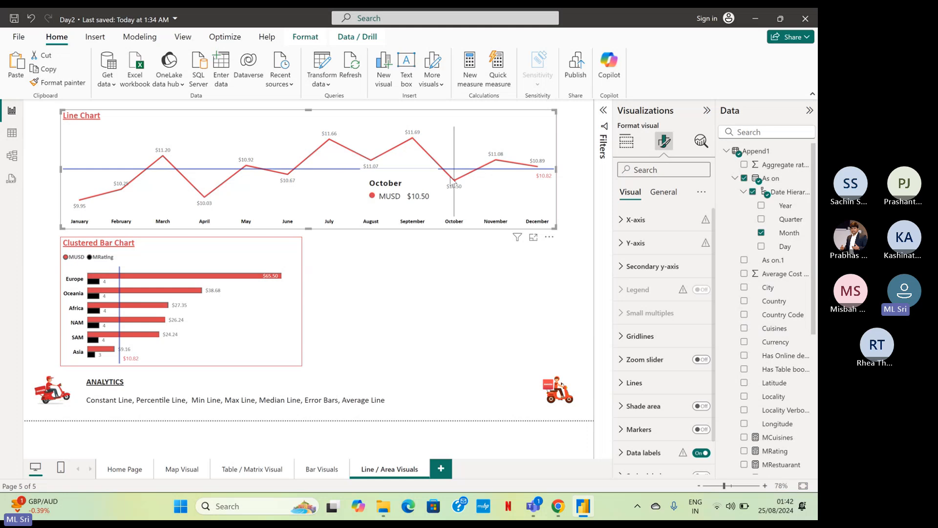
scroll(635, 274, "down", 1)
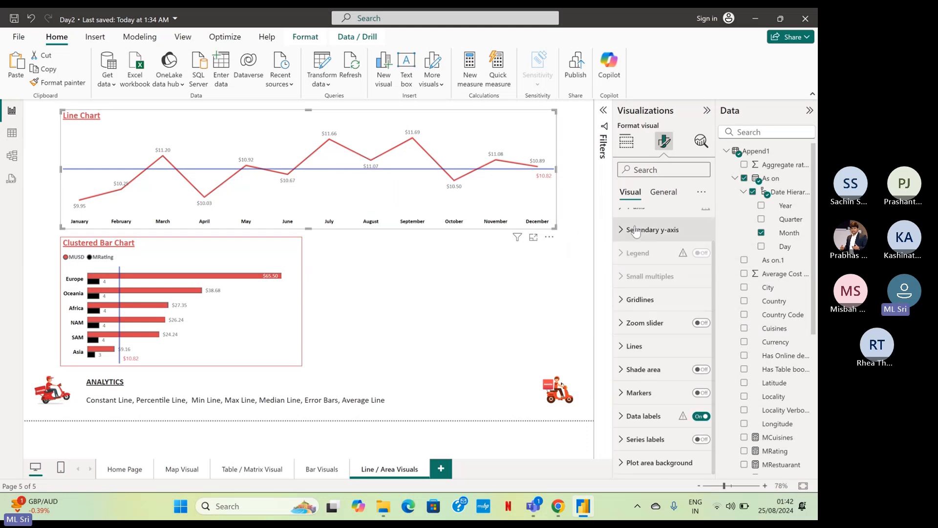
left_click(642, 348)
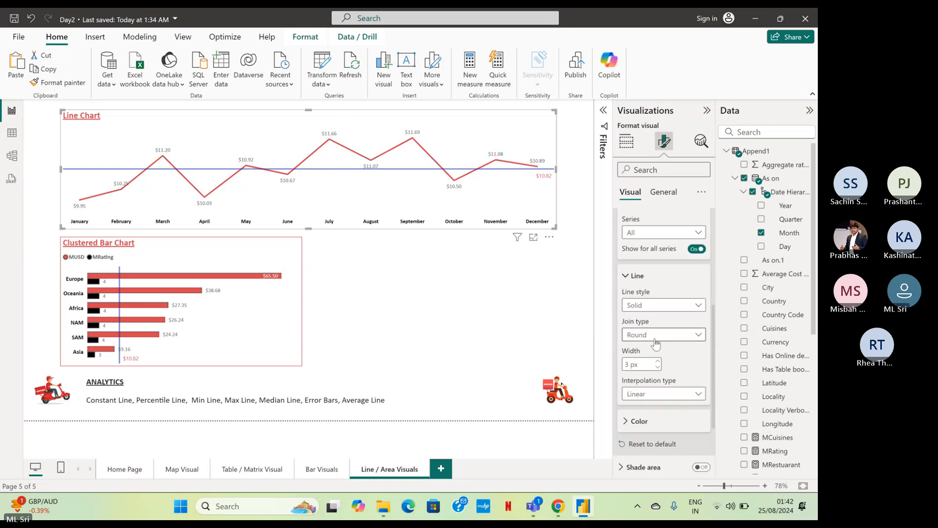
left_click(647, 399)
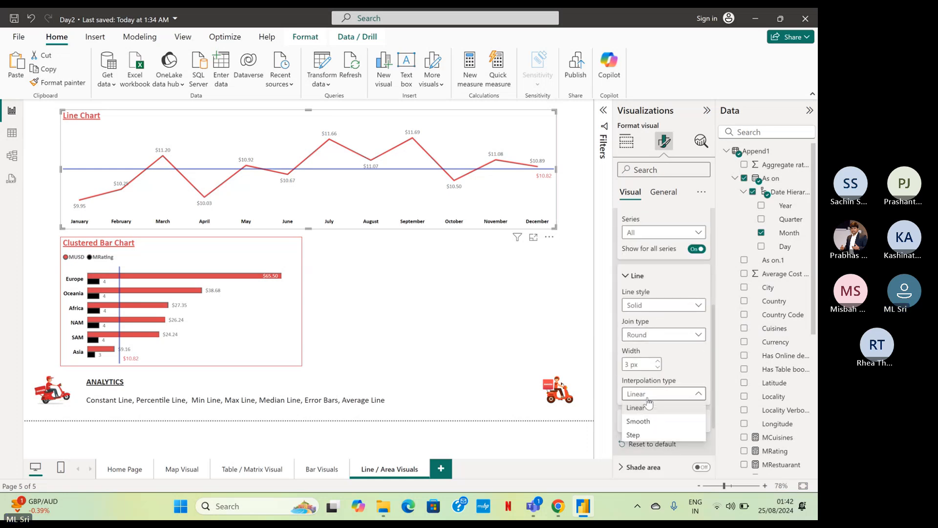
left_click(655, 424)
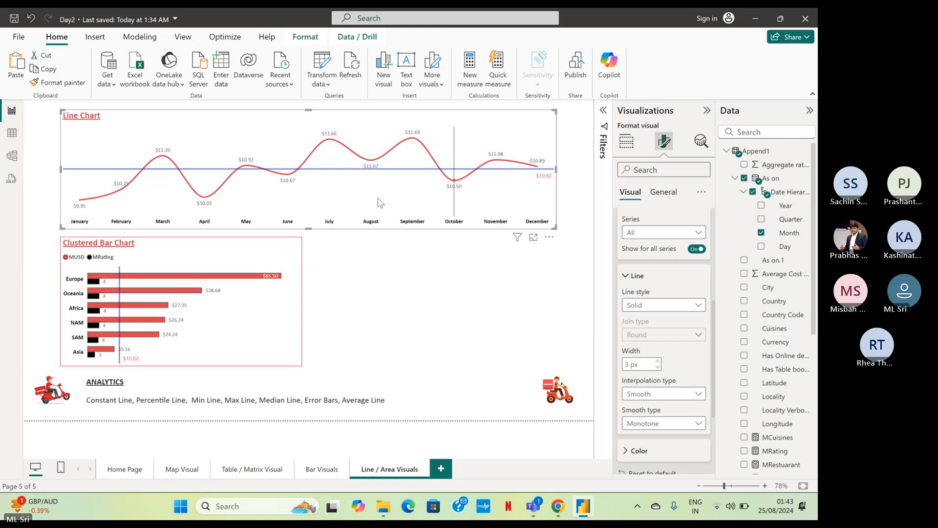
left_click(626, 452)
scroll(646, 406, "down", 2)
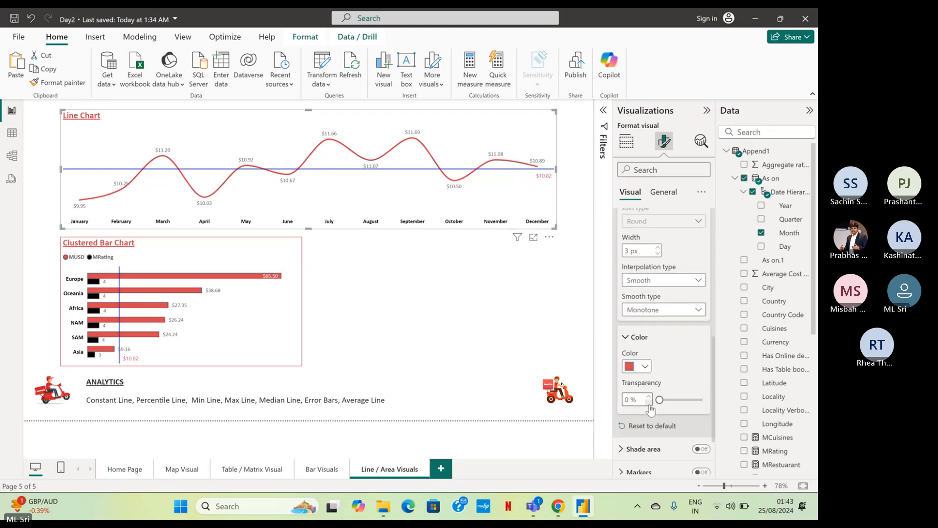
scroll(646, 398, "up", 2)
scroll(646, 397, "up", 1)
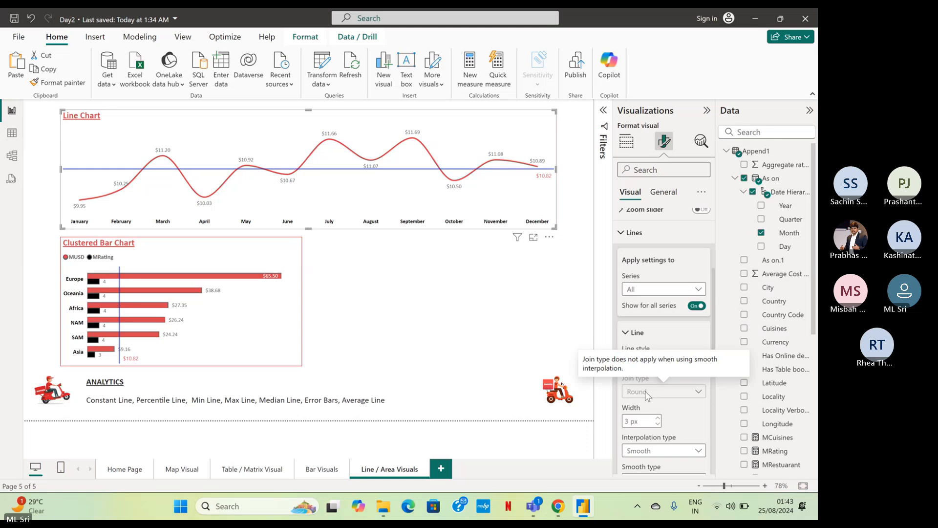
scroll(648, 394, "up", 1)
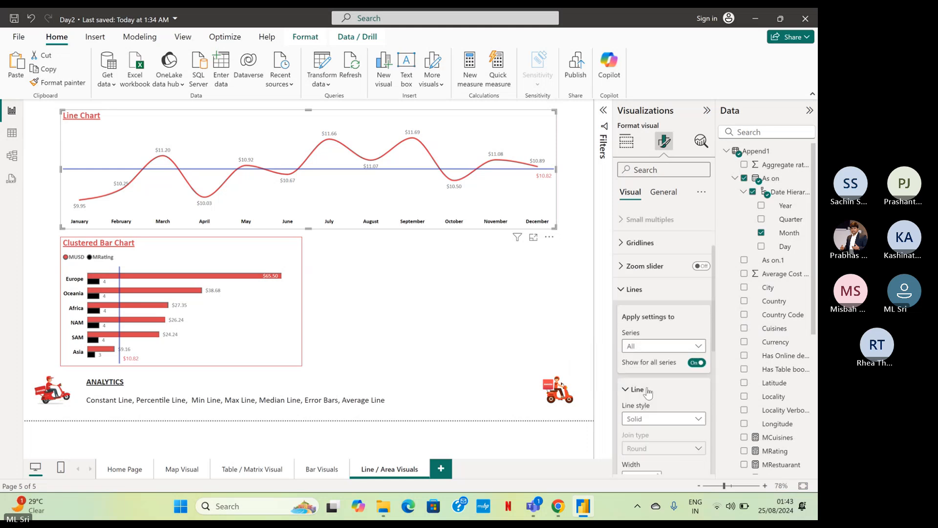
left_click(624, 299)
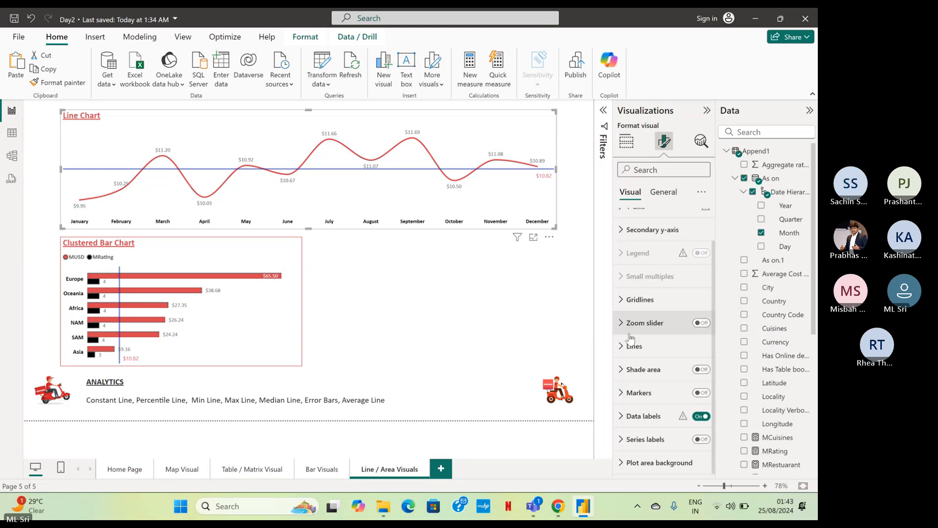
Turn on markers for all categories of the line chart, keeping the round marker shape.
left_click(622, 394)
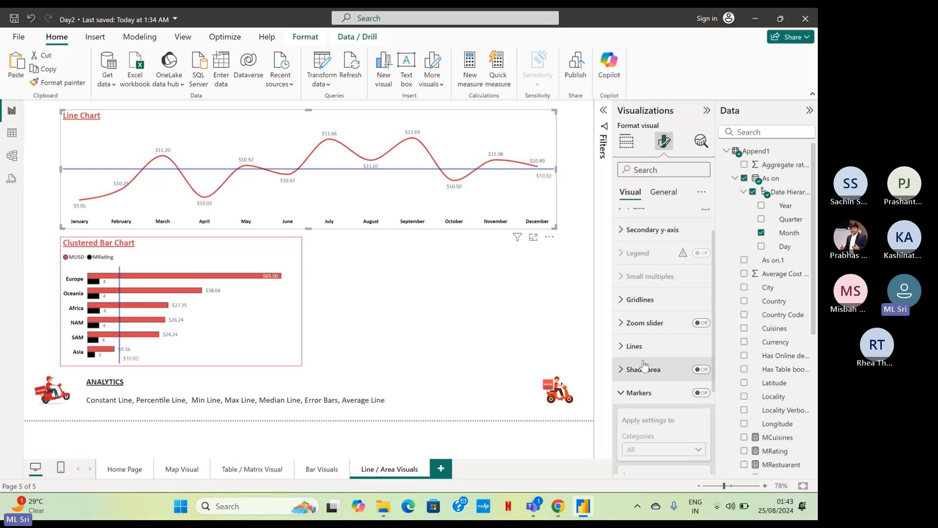
scroll(644, 366, "down", 3)
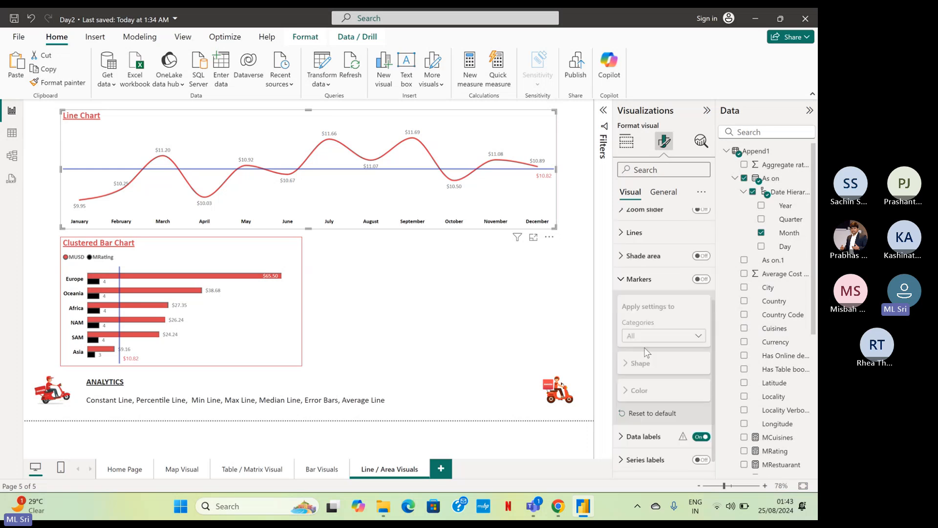
left_click(698, 279)
scroll(664, 318, "down", 2)
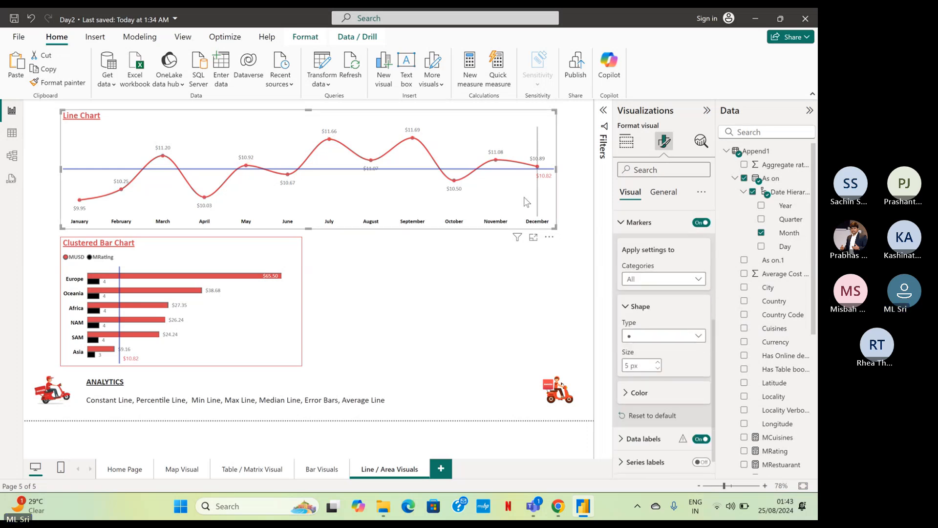
left_click(699, 335)
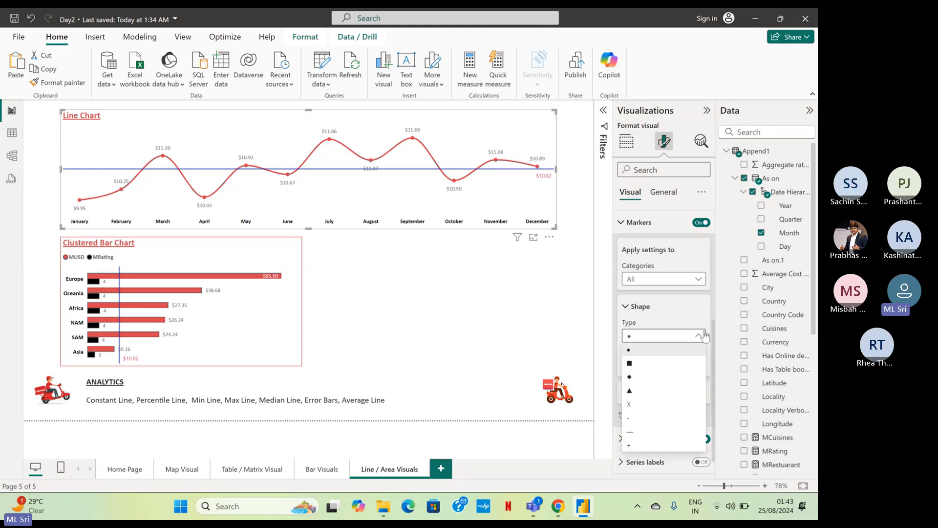
left_click(659, 335)
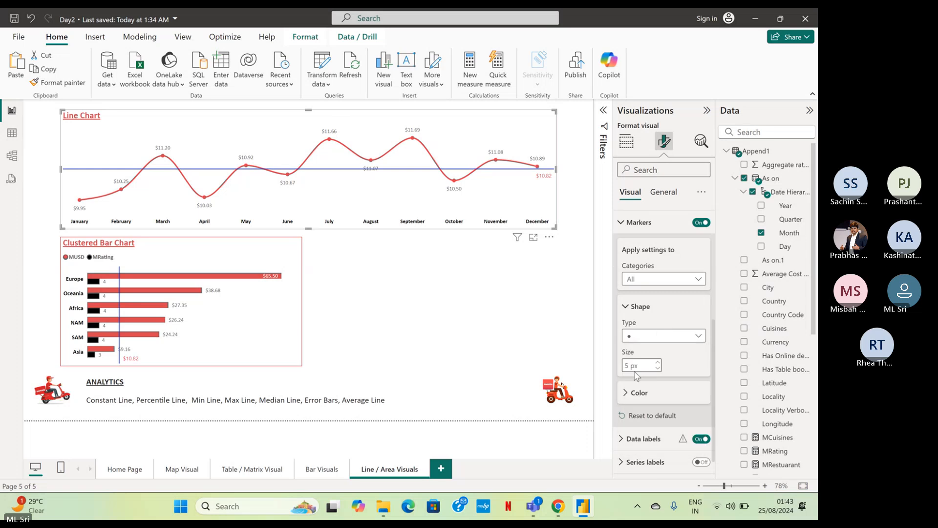
Change the colour of the line chart's markers to dark blue.
left_click(633, 393)
scroll(653, 375, "down", 1)
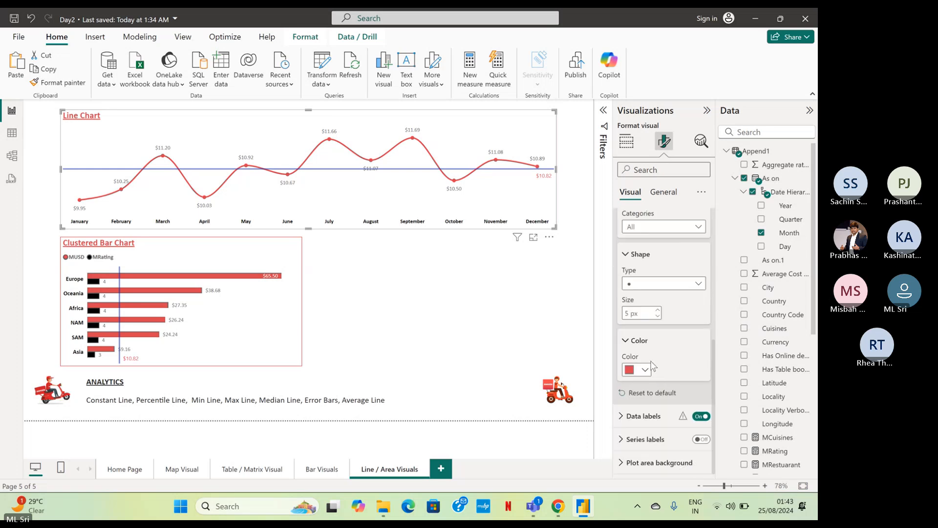
left_click(645, 371)
left_click(653, 321)
scroll(663, 249, "up", 5)
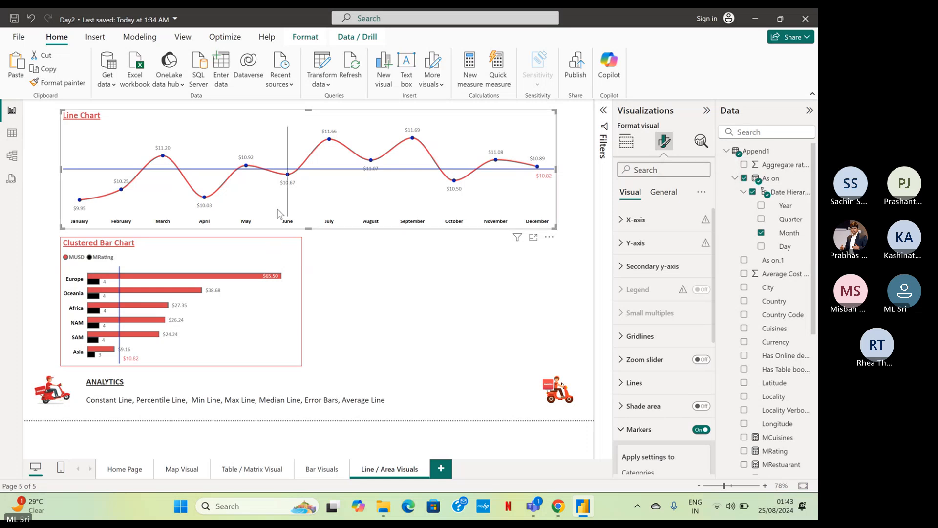
Delete the clustered bar chart and make the line chart slightly taller by extending its lower edge.
left_click(270, 250)
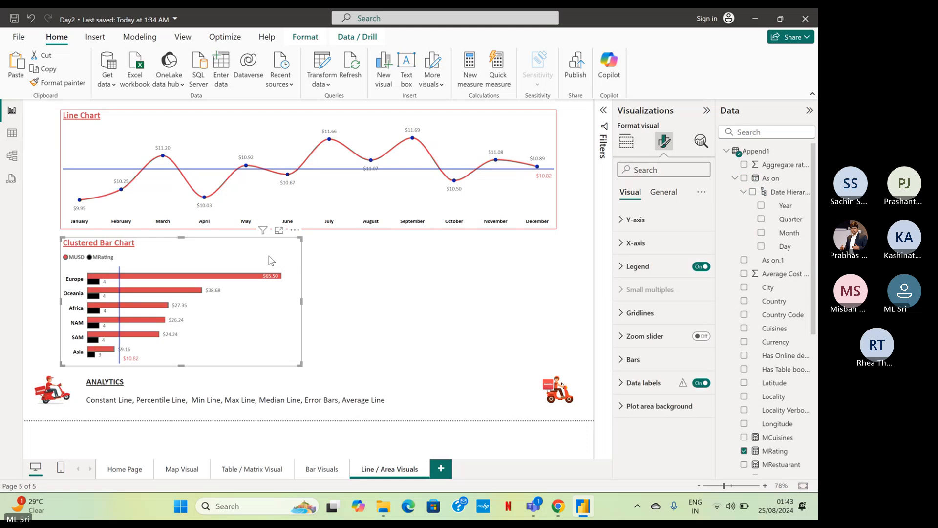
key("Delete")
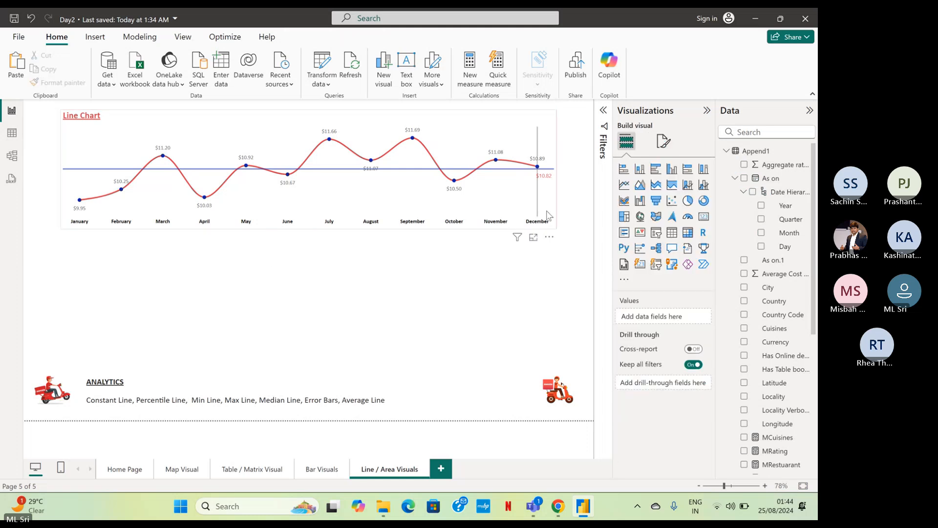
left_click(508, 243)
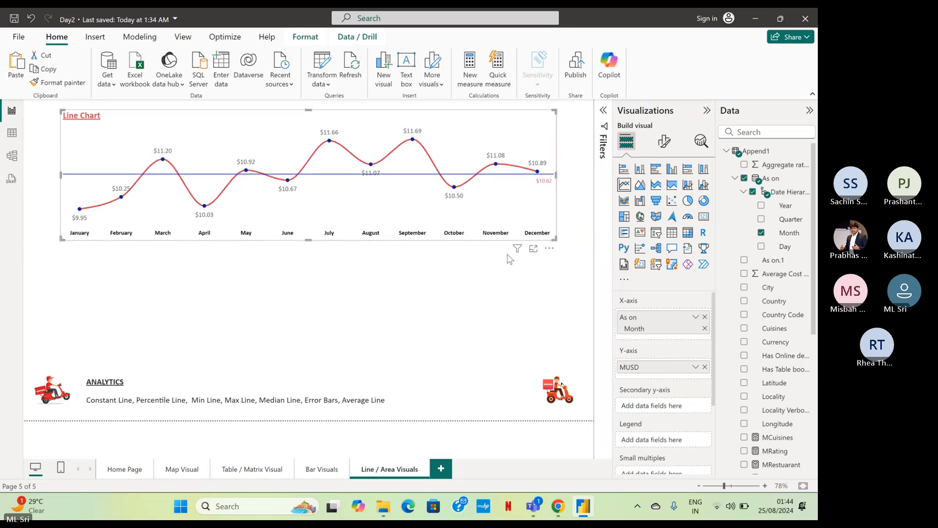
left_click(584, 252)
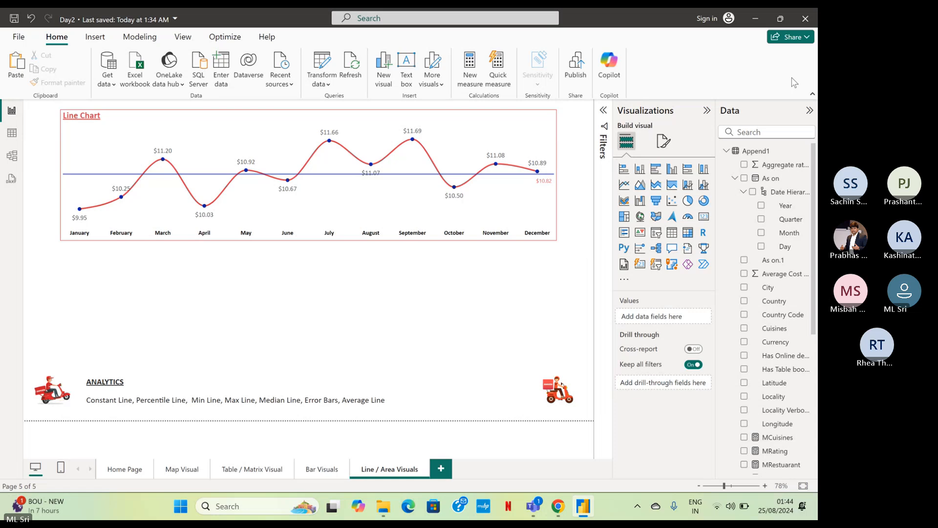
Duplicate the line chart and place the copy directly below the original, above the ANALYTICS text.
left_click(362, 124)
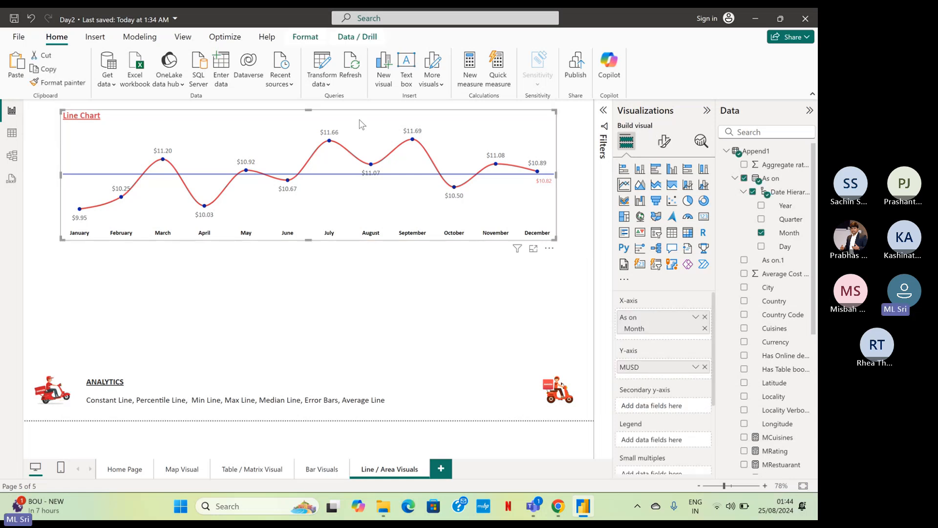
key("ctrl+c")
key("ctrl+v")
left_click_drag(245, 132, 243, 247)
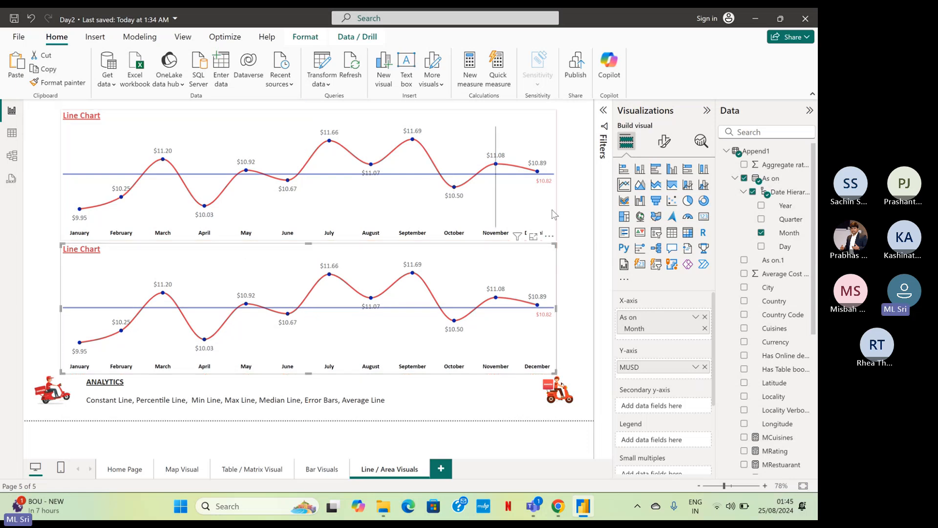
Change the title of the duplicated lower chart to "Area Chart".
left_click(664, 142)
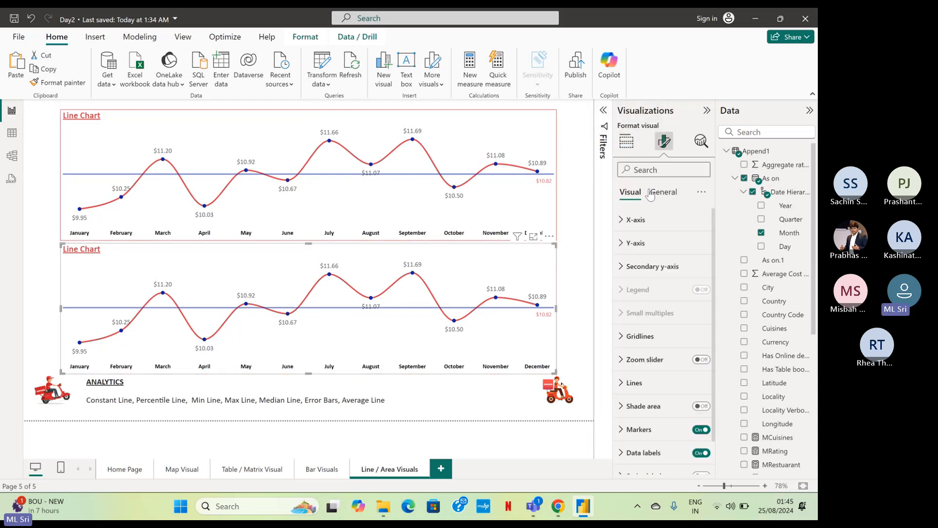
left_click(660, 191)
left_click(640, 241)
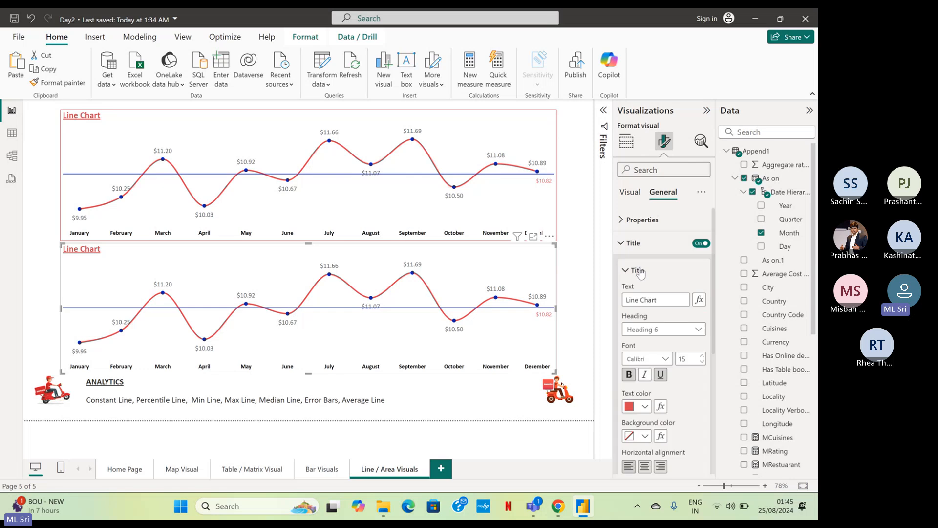
double_click(640, 298)
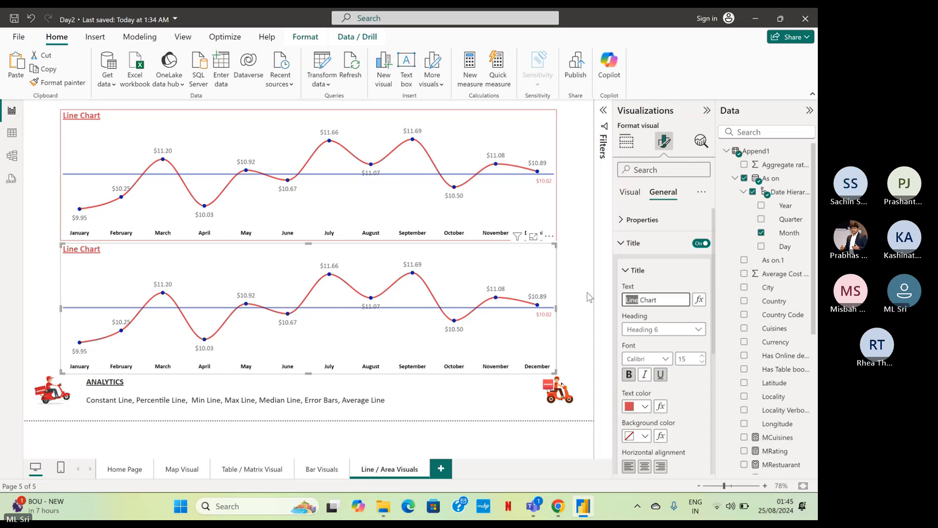
type("Area")
Convert the duplicated lower chart from a line chart into an area chart.
left_click(631, 192)
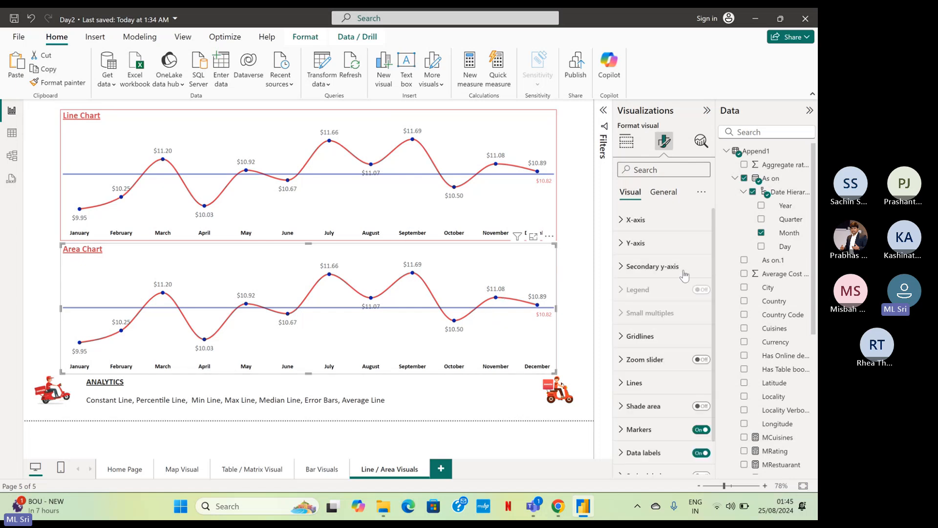
scroll(654, 276, "down", 1)
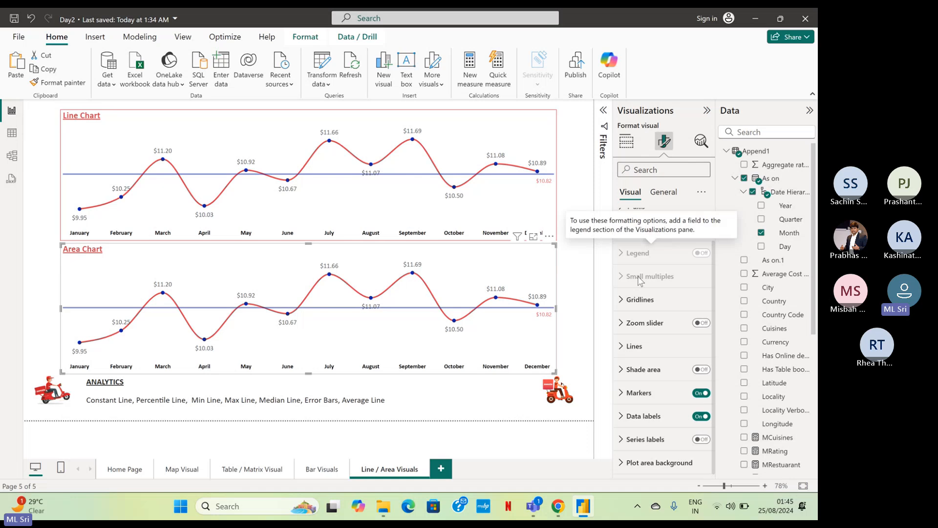
left_click(627, 143)
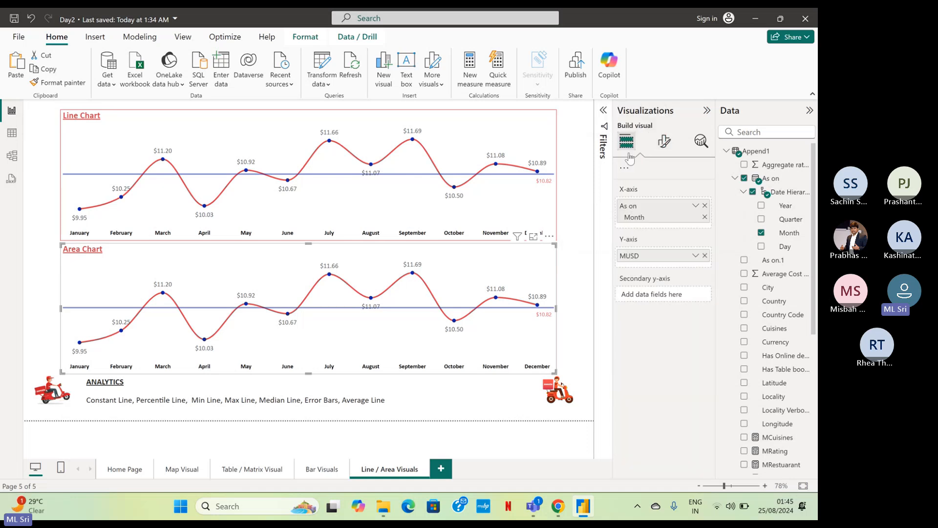
left_click(631, 157)
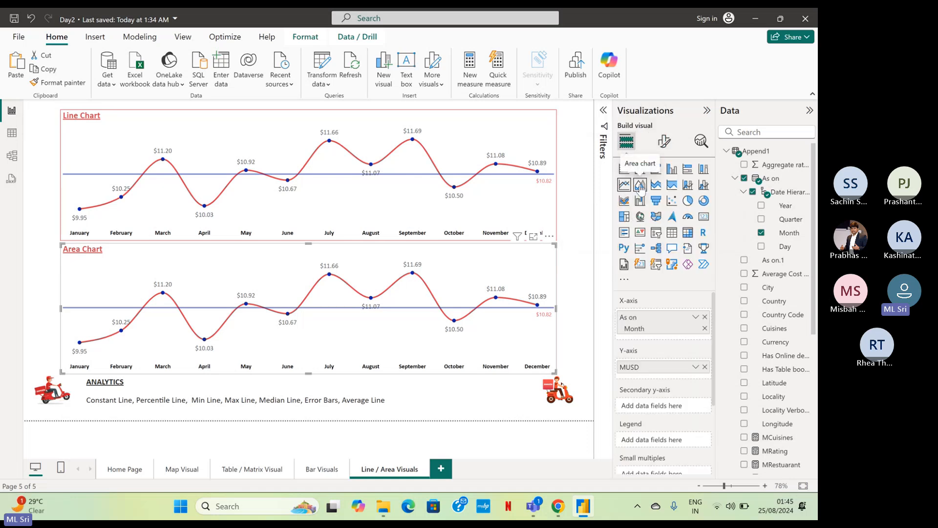
left_click(640, 189)
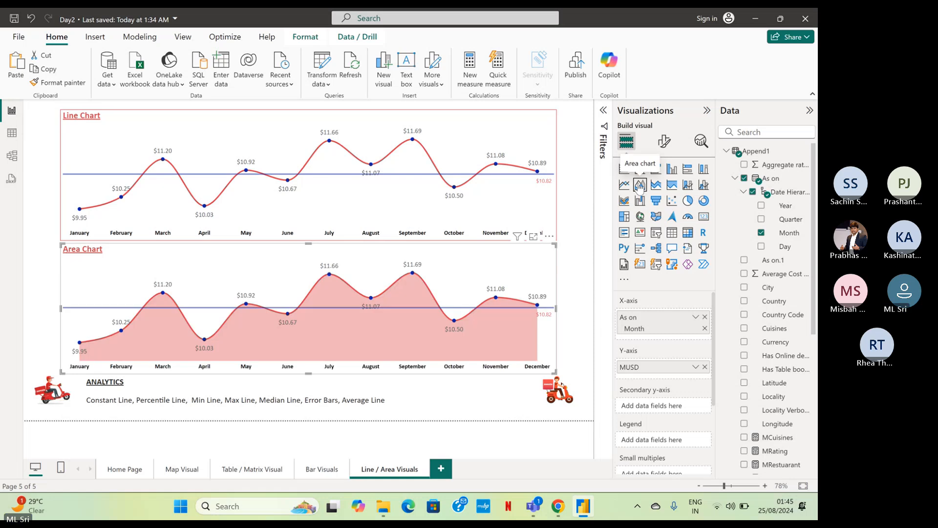
Check the analytics lines available for the area chart and insert "Y-Axis" before "Constant Line" in the ANALYTICS text.
left_click(573, 203)
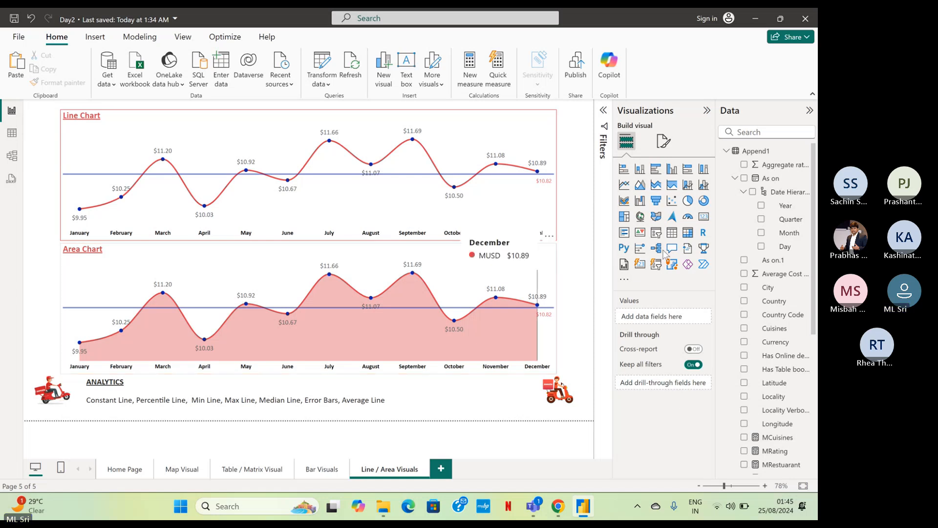
left_click(701, 142)
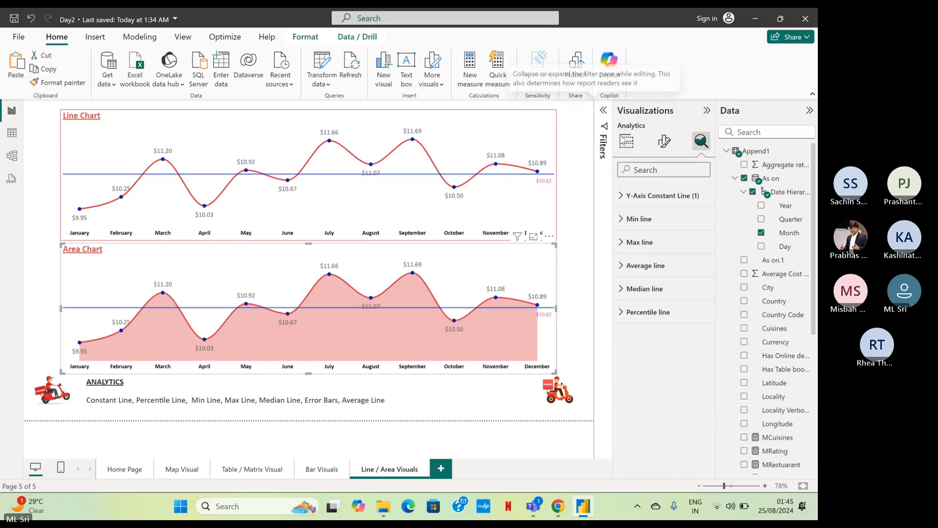
left_click(626, 142)
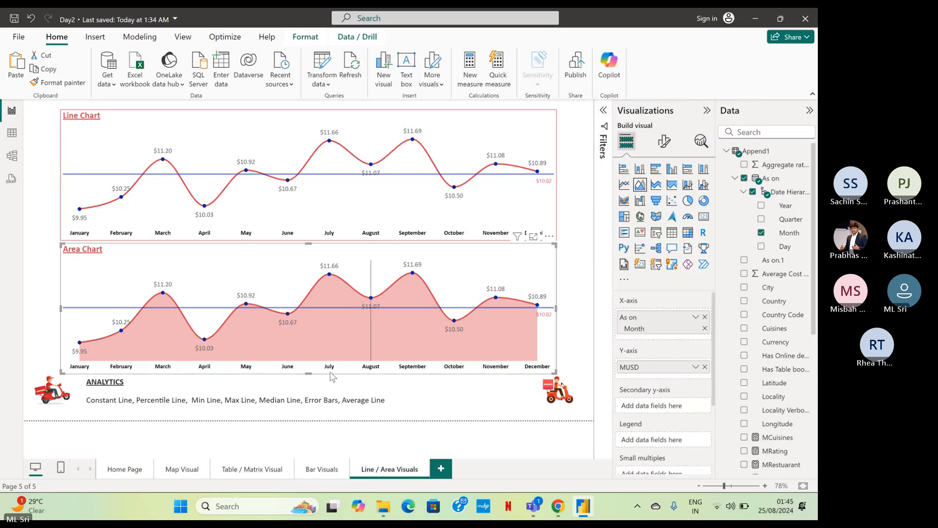
left_click(88, 401)
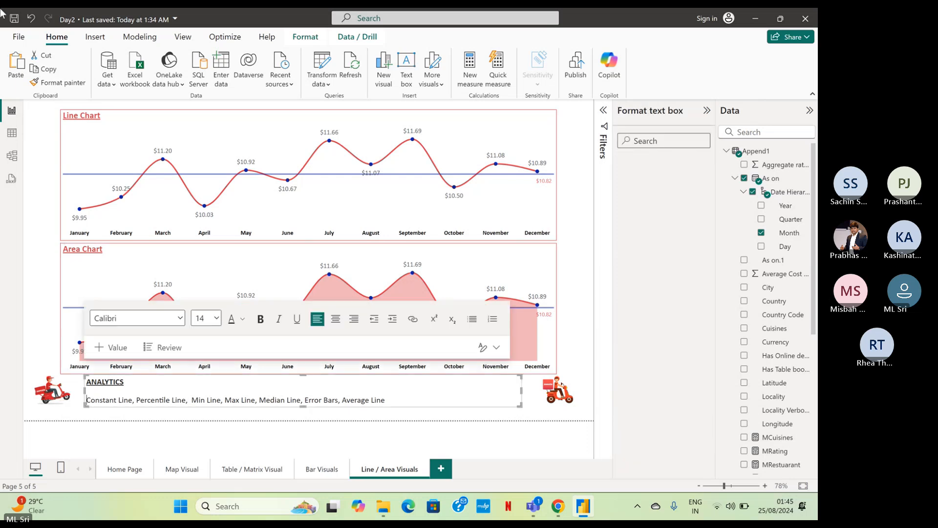
type("Y-")
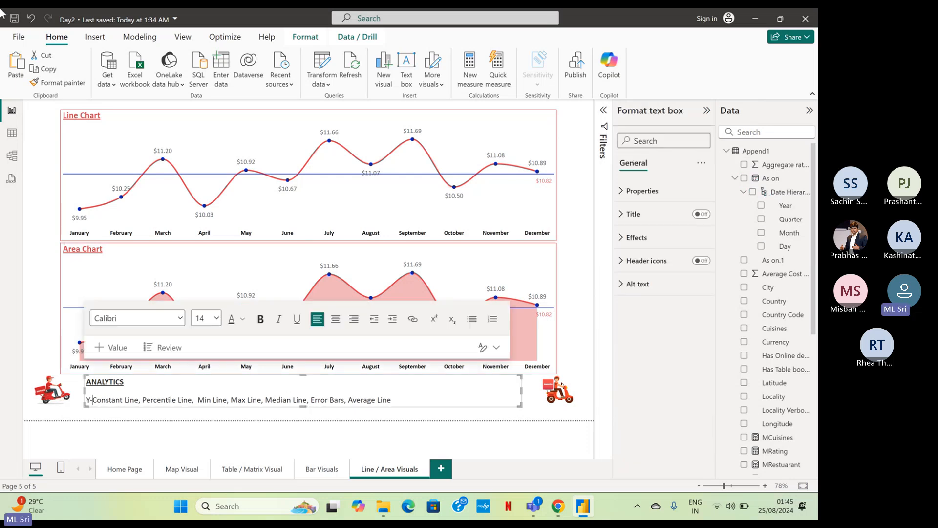
type("Axis")
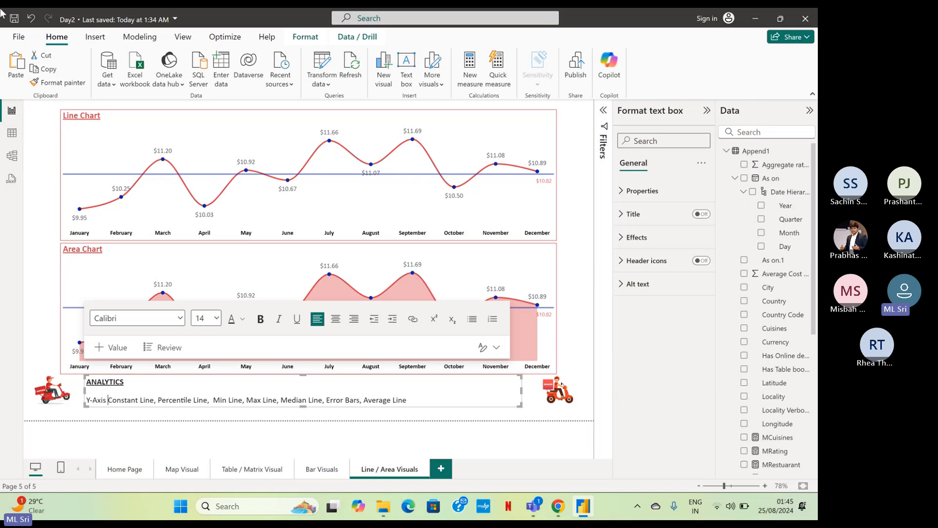
Remove "Error Bars" and its comma from the list in the ANALYTICS text box and deselect the box.
key("Right")
key("Right")
key("Right")
key("Right")
key("Right")
key("Right")
key("Right")
key("Right")
key("Right")
key("Right")
key("Right")
key("Right")
key("Right")
key("Right")
key("Right")
key("Right")
key("Right")
key("Right")
key("Right")
key("Right")
key("Right")
key("Right")
key("Right")
key("Right")
key("Right")
key("Right")
key("Right")
key("Right")
key("Right")
key("Right")
key("Right")
key("Right")
key("Right")
key("Right")
key("Right")
key("Right")
key("Right")
key("Right")
key("shift+Right")
key("shift+Right")
key("shift+Right")
key("shift+Right")
key("shift+Right")
key("shift+Right")
key("shift+Right")
key("shift+Right")
key("shift+Right")
key("shift+Right")
key("shift+Right")
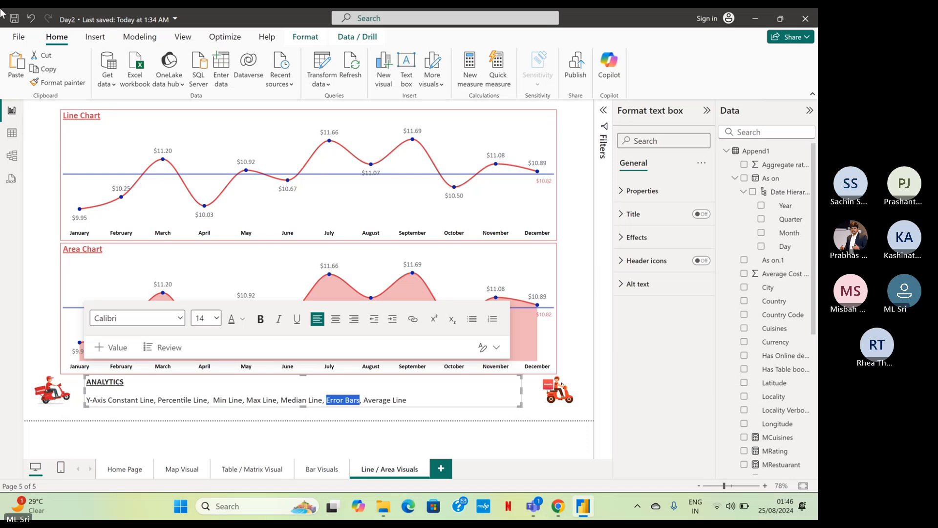
key("Delete")
key("Delete")
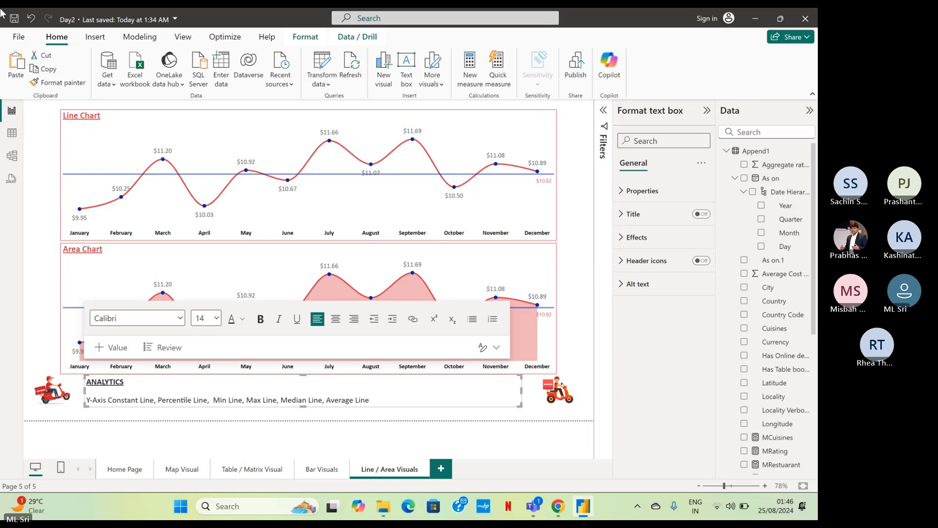
key("End")
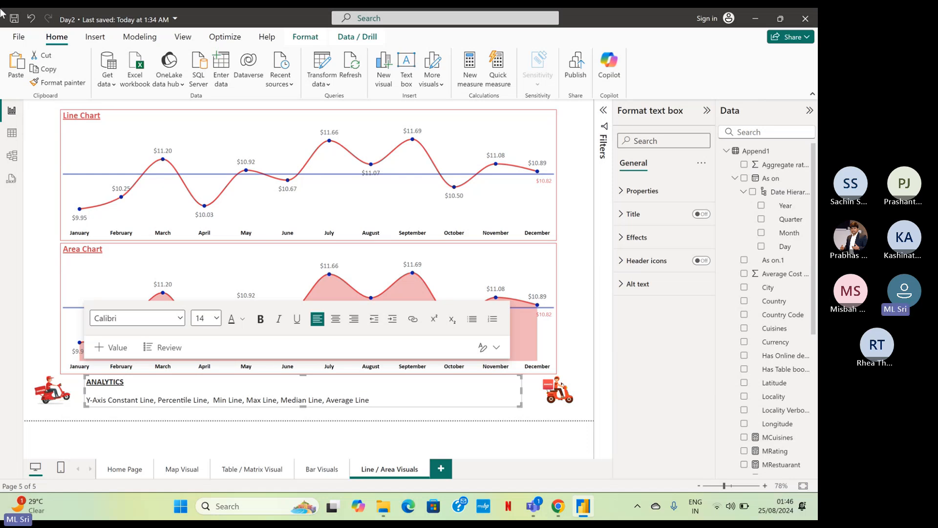
left_click(587, 354)
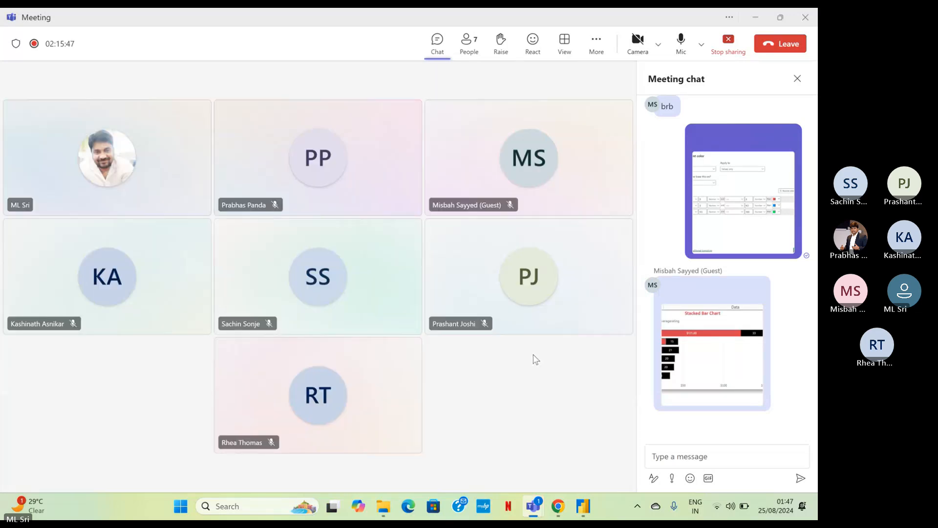
Switch from the Teams meeting back to the Power BI report and save it.
left_click(765, 20)
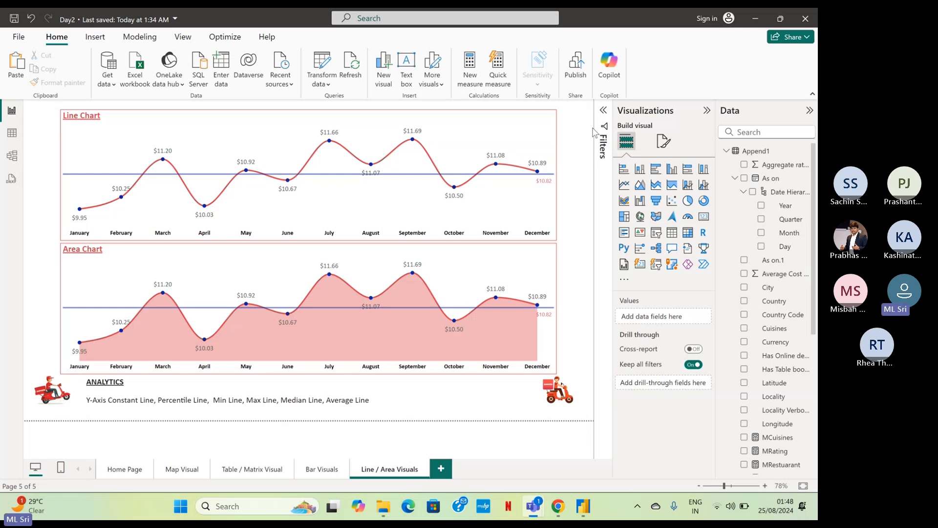
left_click(572, 250)
key("ctrl+s")
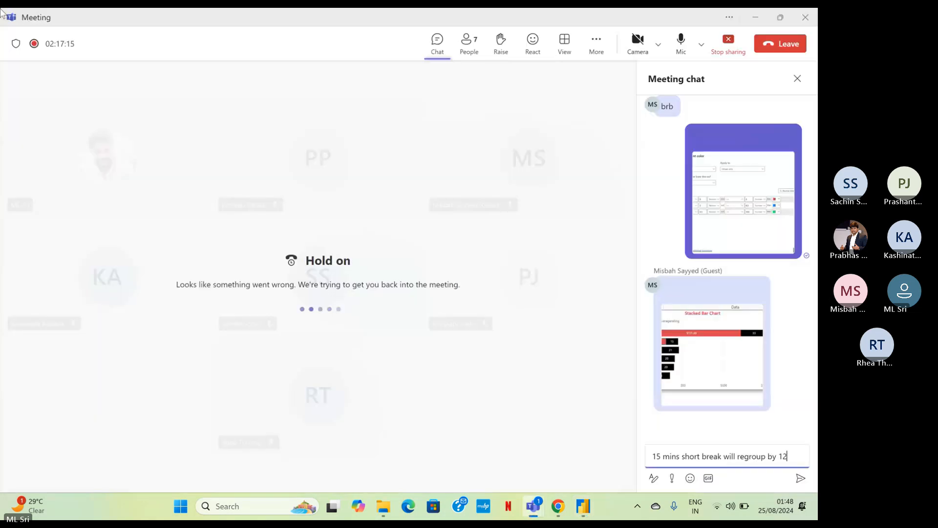
Post the message "15 mins short break will regroup by 12:35" in the Teams meeting chat.
type(":2")
key("BackSpace")
type("35")
key("Return")
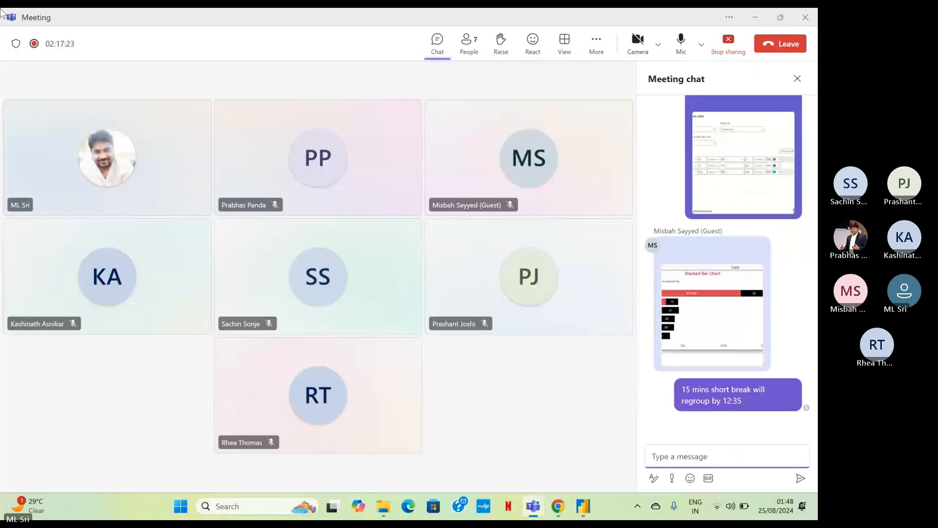
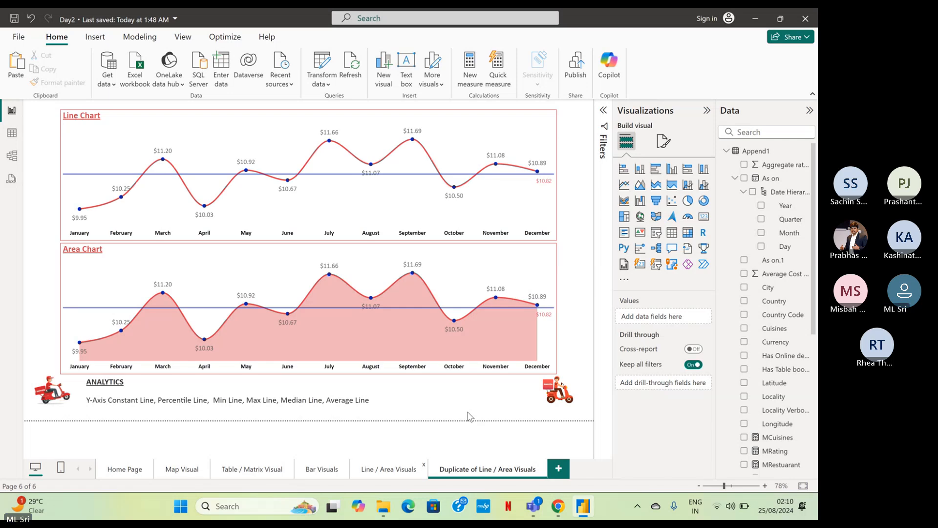
Rename the duplicated Line / Area Visuals page as "Combo Charts".
double_click(471, 472)
key("ctrl+a")
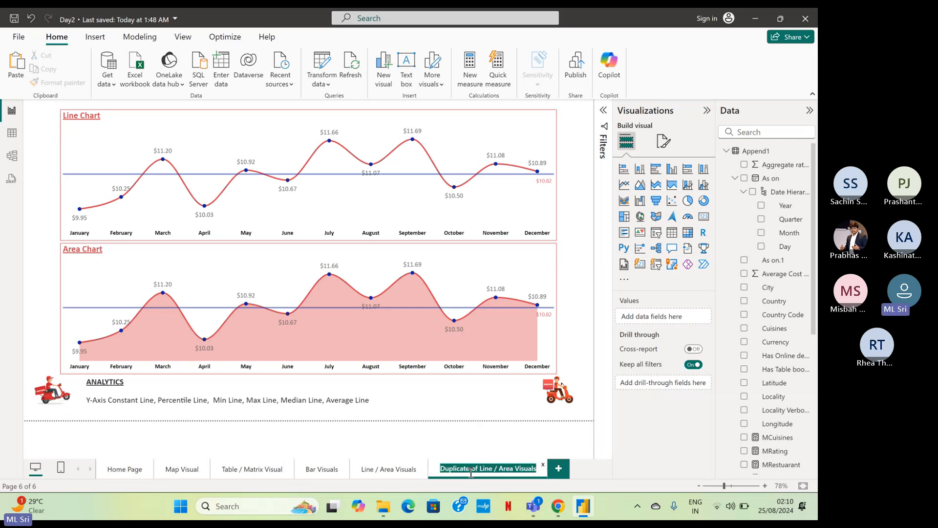
type("Combo ")
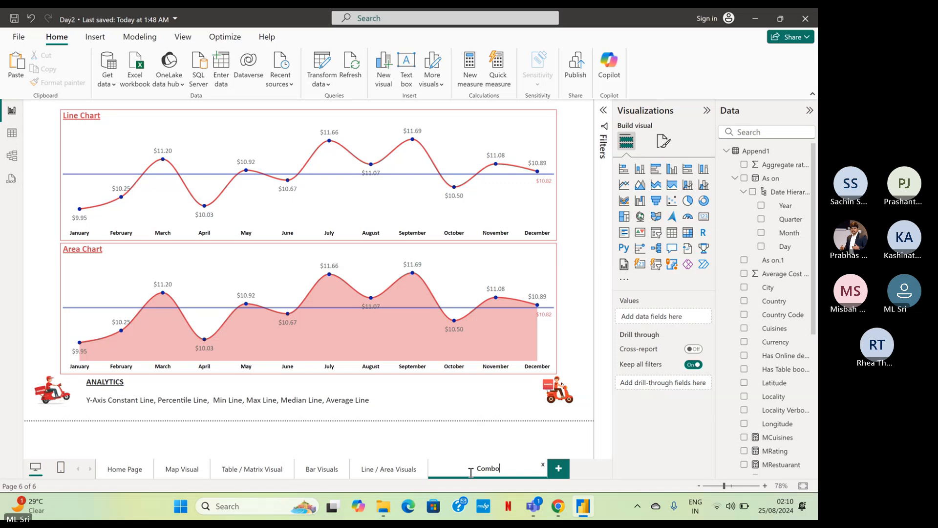
type("Charts")
key("Return")
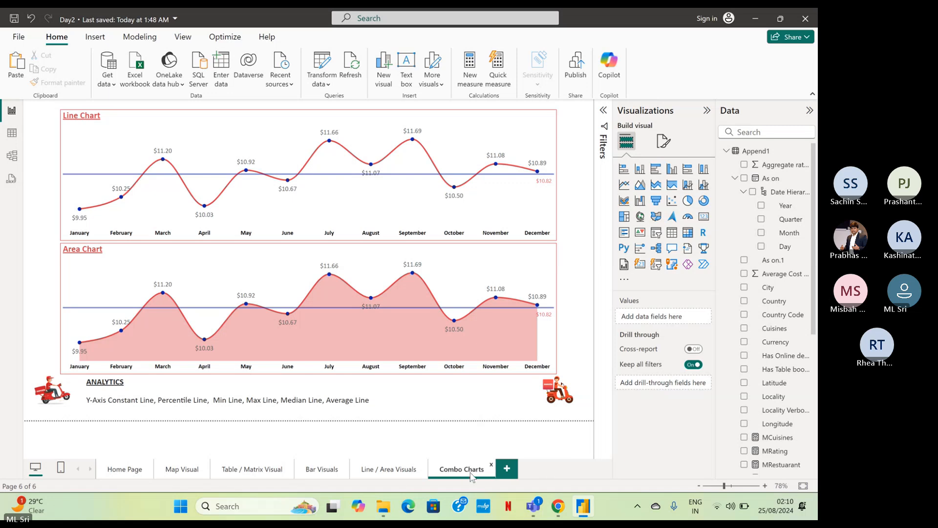
Delete the area chart and convert the remaining line chart to a line and clustered column chart.
left_click(539, 257)
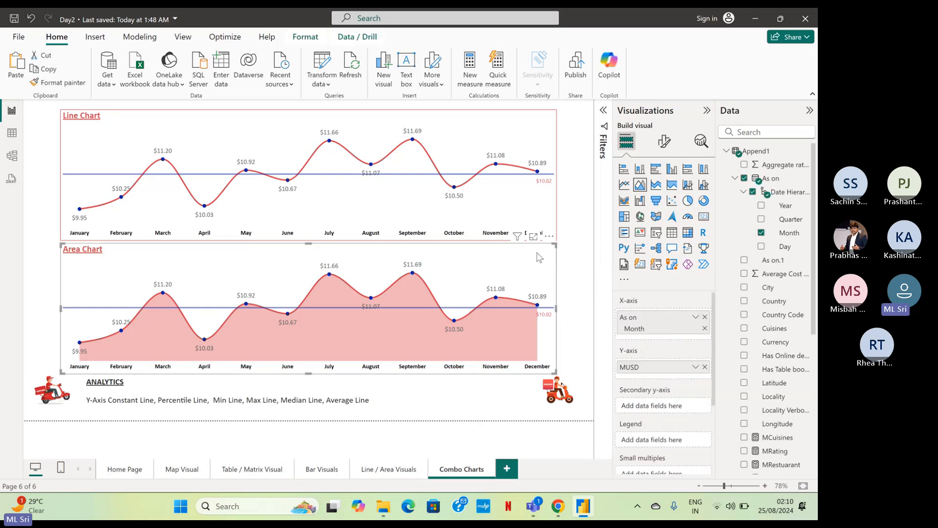
key("Delete")
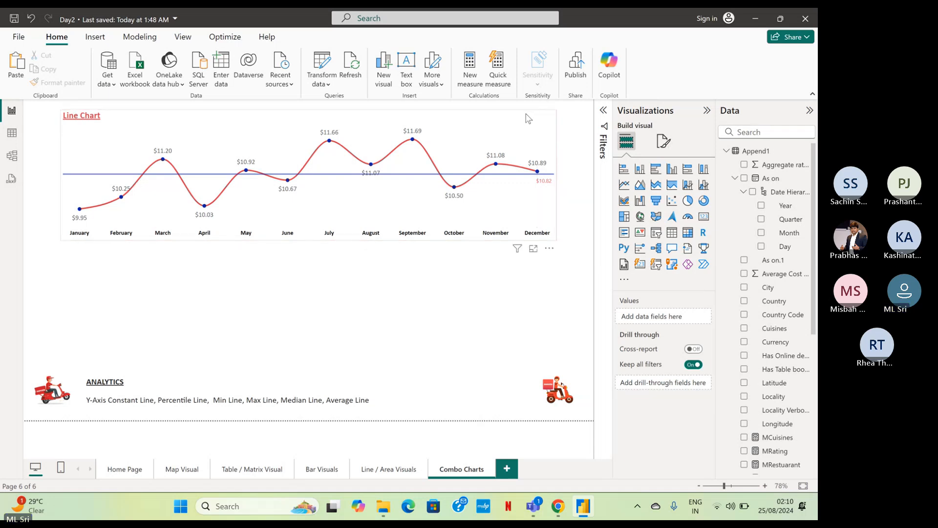
left_click(495, 219)
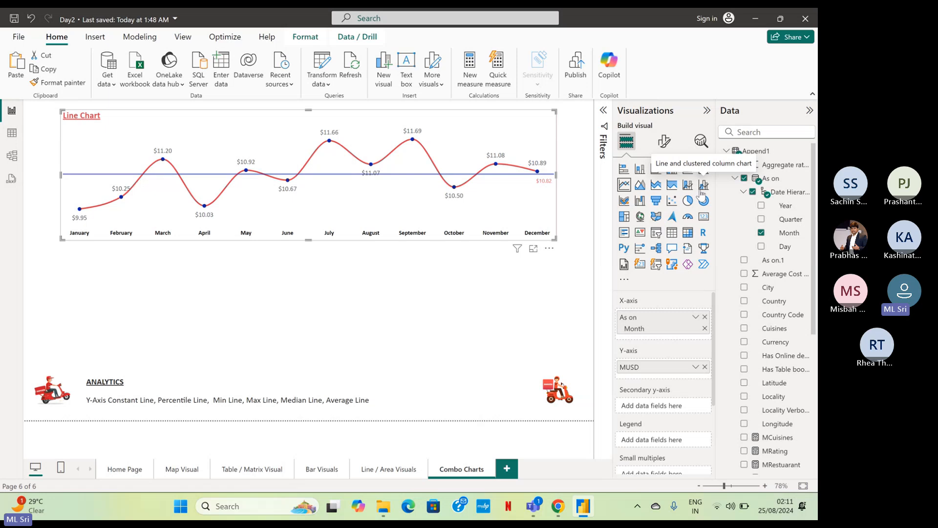
left_click(702, 186)
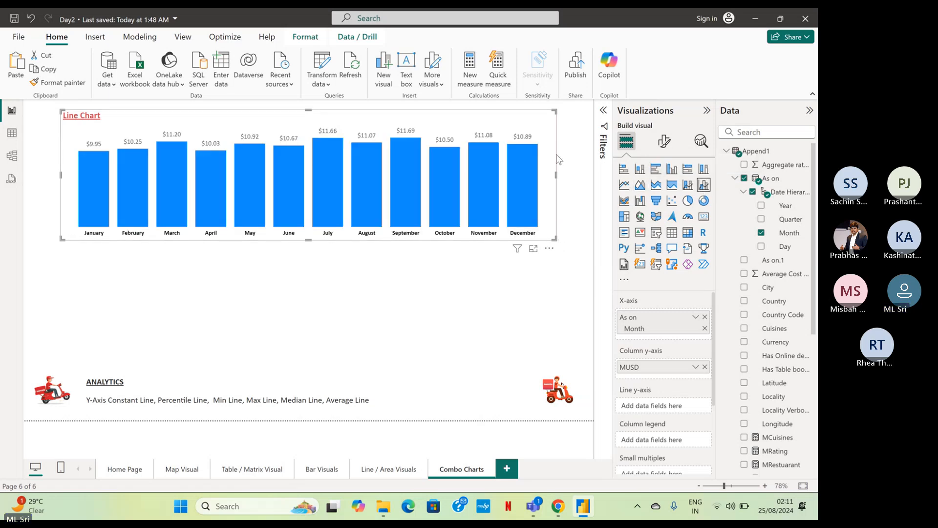
Change the combo chart's title text to "Lina and clustered Column Chart".
left_click(664, 141)
left_click(664, 193)
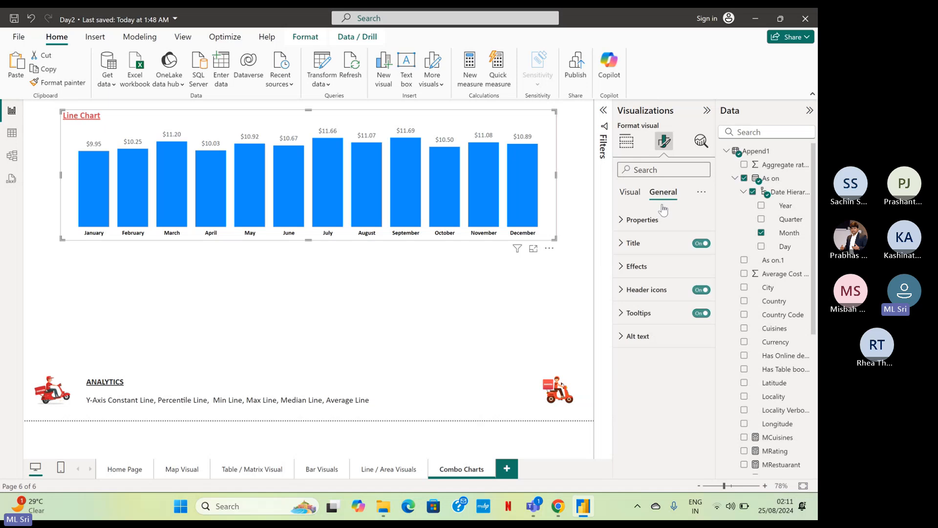
left_click(636, 243)
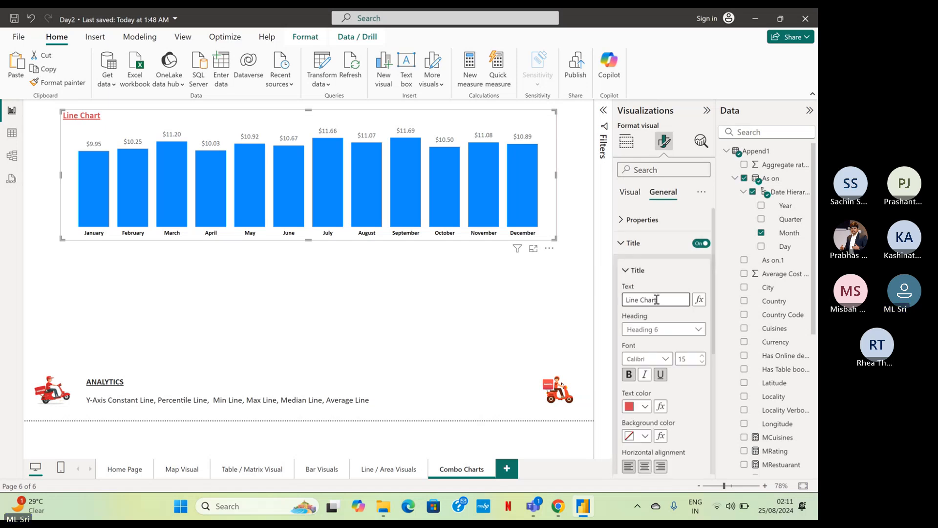
left_click_drag(659, 299, 617, 295)
type("Lina dn")
key("BackSpace")
key("BackSpace")
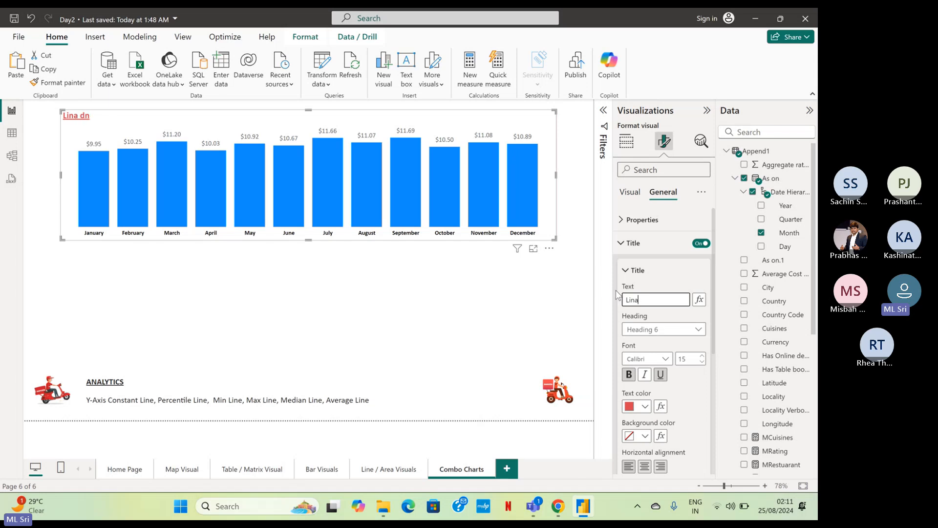
type("and Cl")
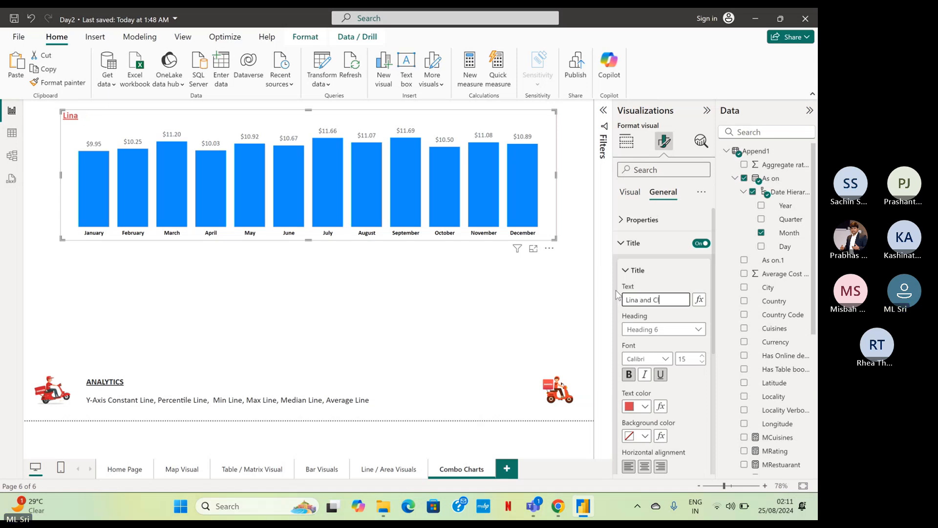
type("ustered c")
key("BackSpace")
key("BackSpace")
key("BackSpace")
key("BackSpace")
key("BackSpace")
key("BackSpace")
key("BackSpace")
key("BackSpace")
key("BackSpace")
key("BackSpace")
type("clustered COl")
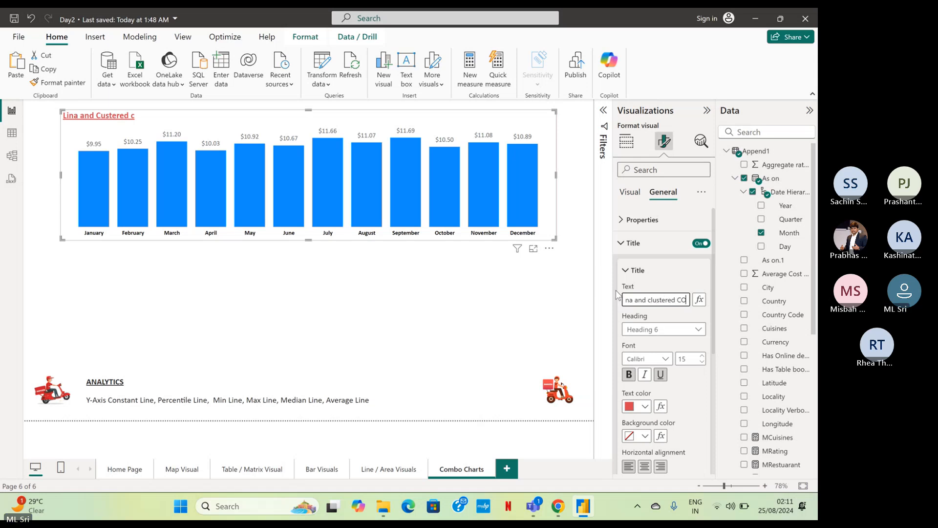
key("BackSpace")
key("BackSpace")
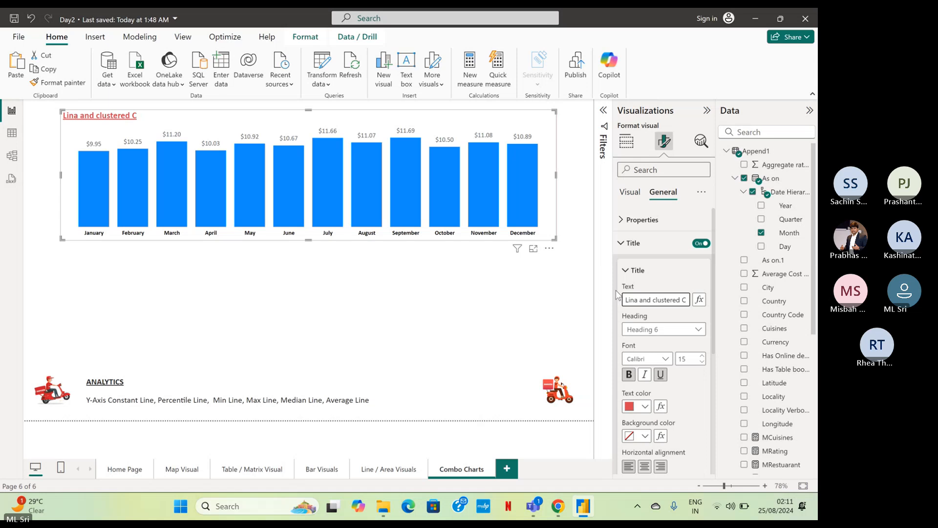
type("olumn Chart")
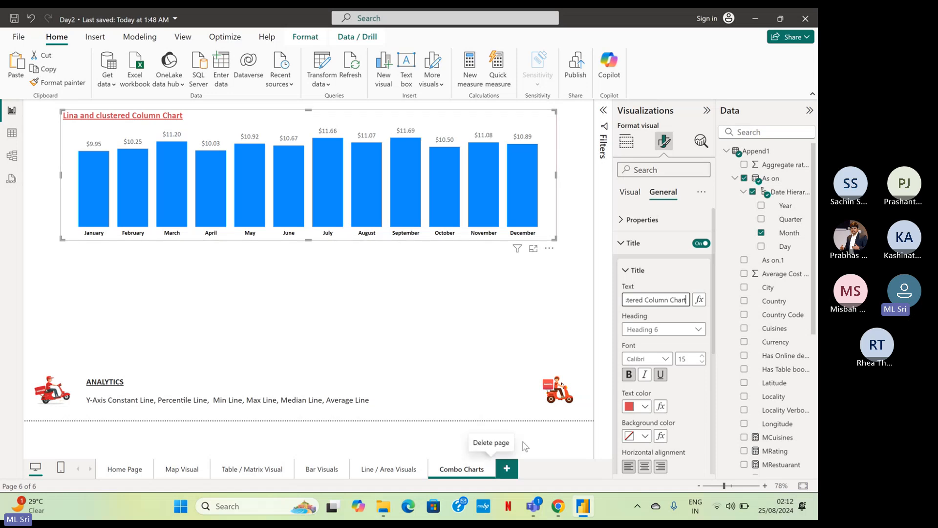
Add the MRating measure to the combo chart's line y-axis.
left_click(625, 143)
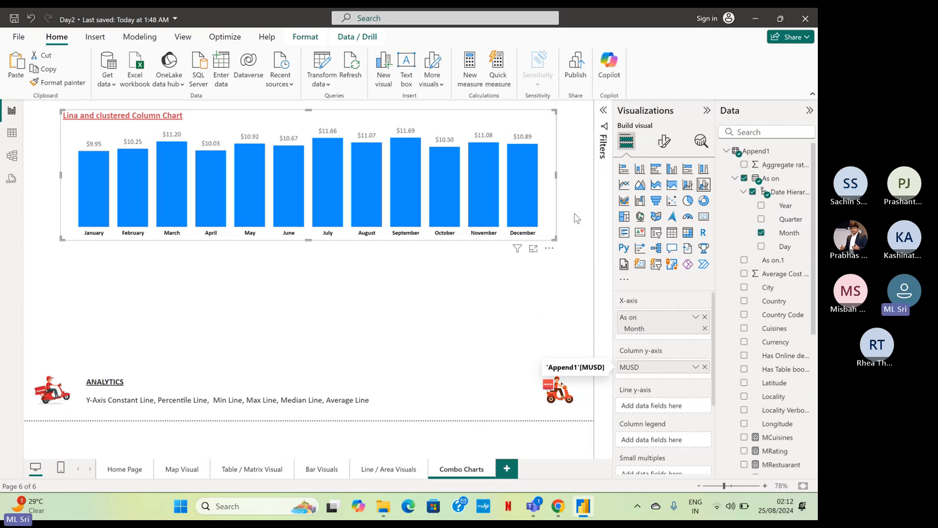
mouse_move(523, 192)
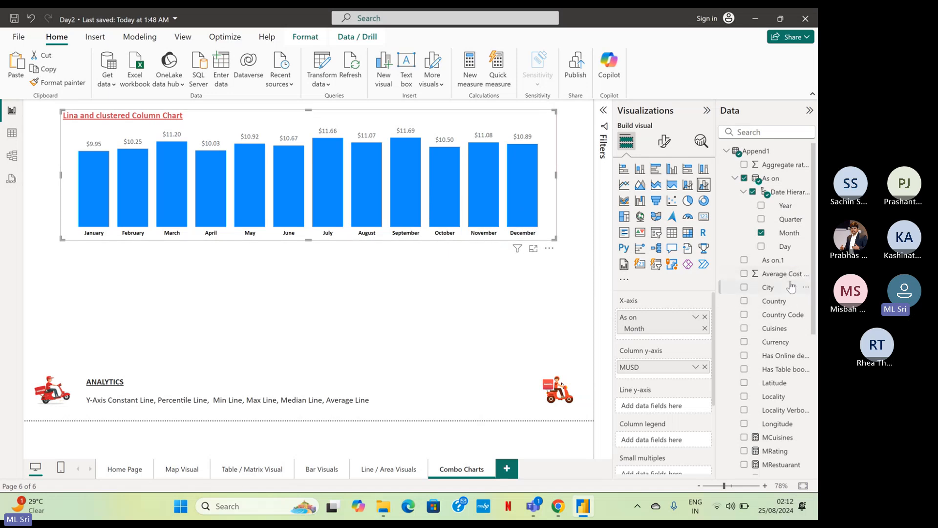
scroll(759, 263, "down", 2)
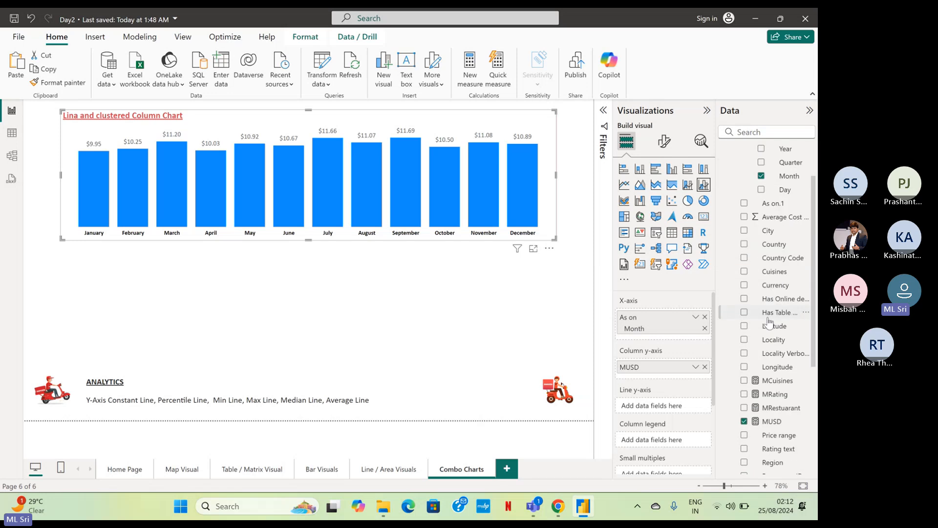
left_click_drag(777, 397, 684, 400)
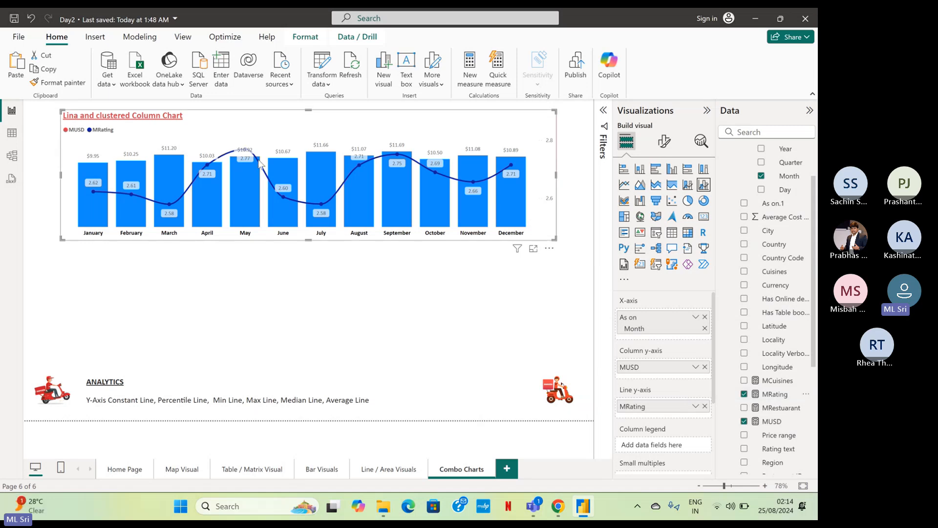
Make the combo chart taller by extending its lower edge and move it down the page.
mouse_move(249, 189)
mouse_move(98, 192)
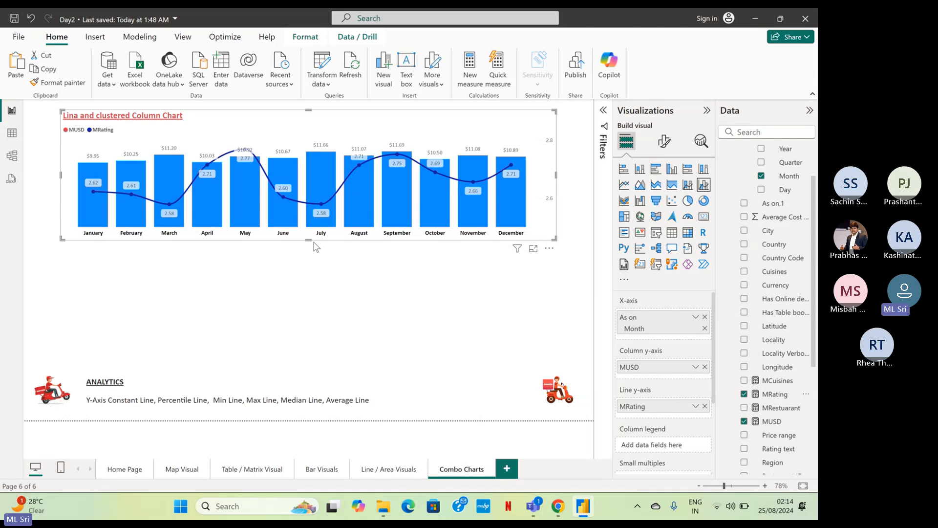
left_click_drag(306, 240, 322, 269)
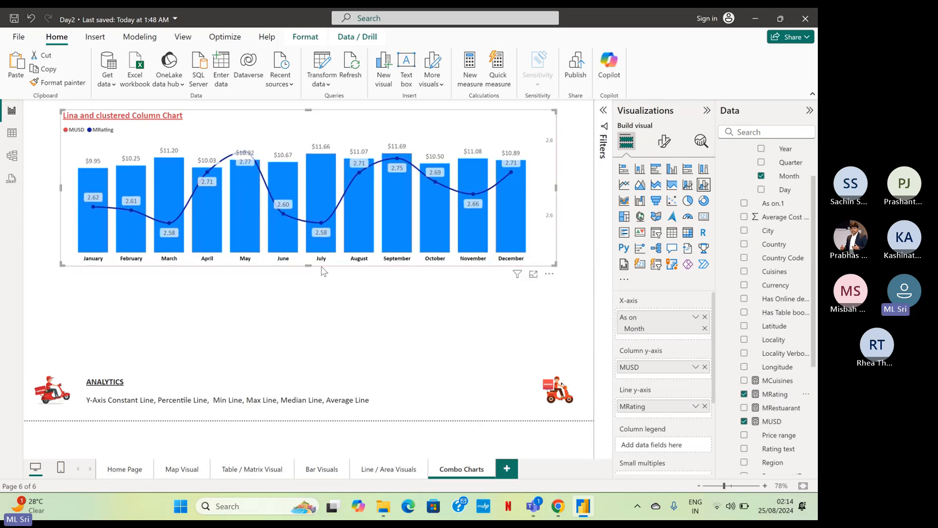
left_click_drag(491, 124, 497, 162)
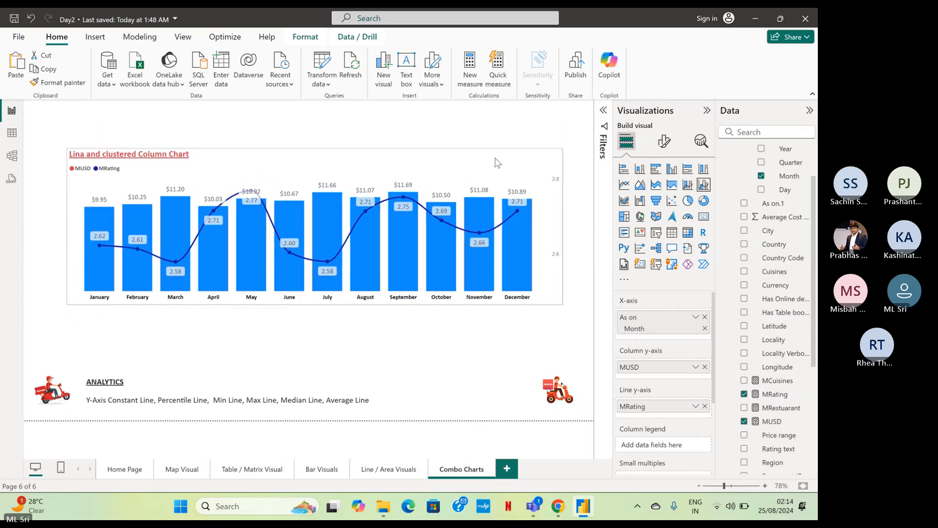
Check the analytics options available for the combo chart and replace the list under ANALYTICS with "Error Bars".
left_click(697, 142)
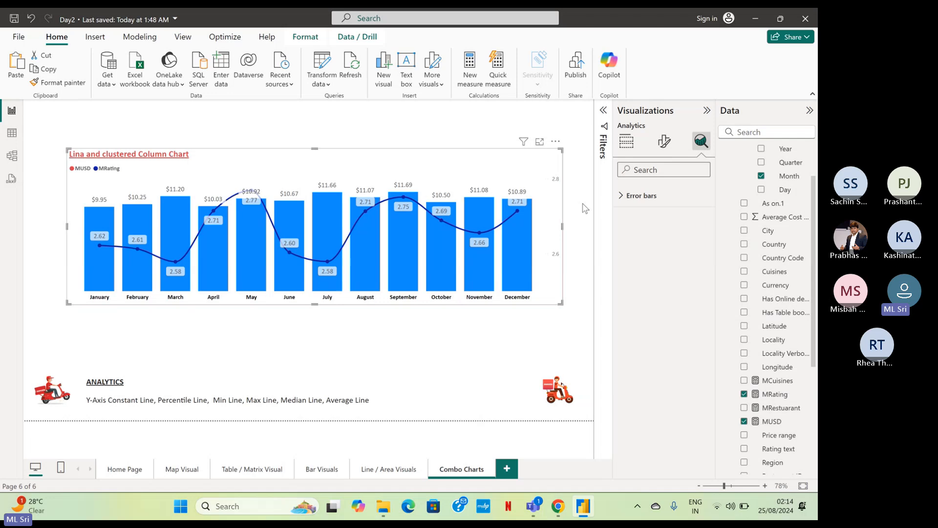
left_click(665, 143)
left_click(260, 400)
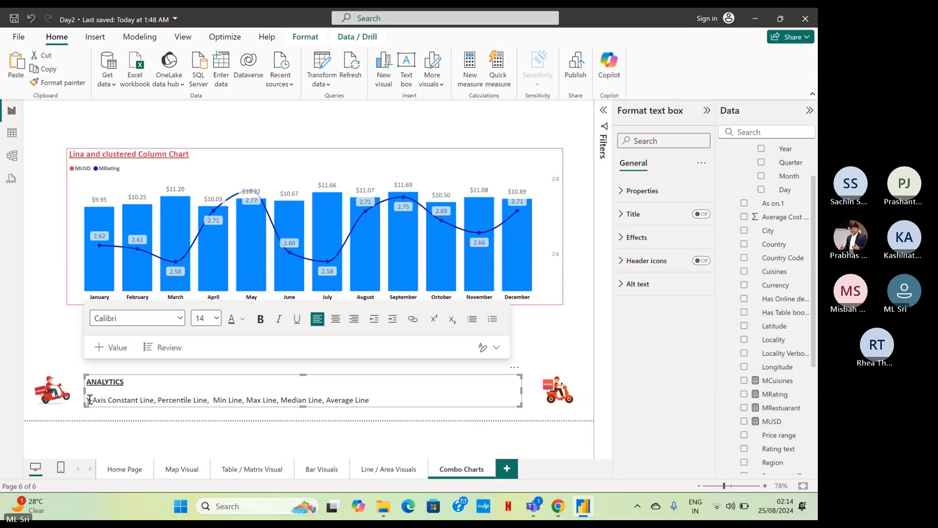
left_click_drag(90, 399, 399, 397)
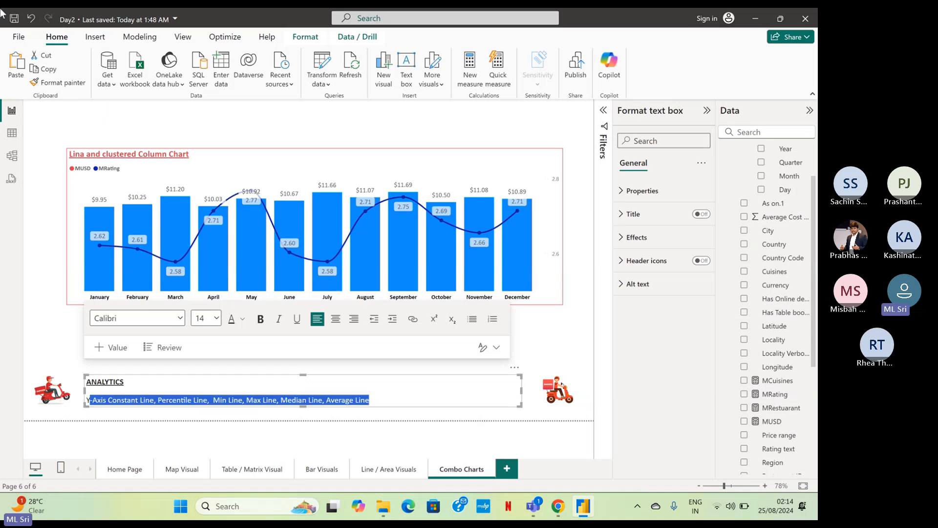
key("BackSpace")
key("BackSpace")
type("E")
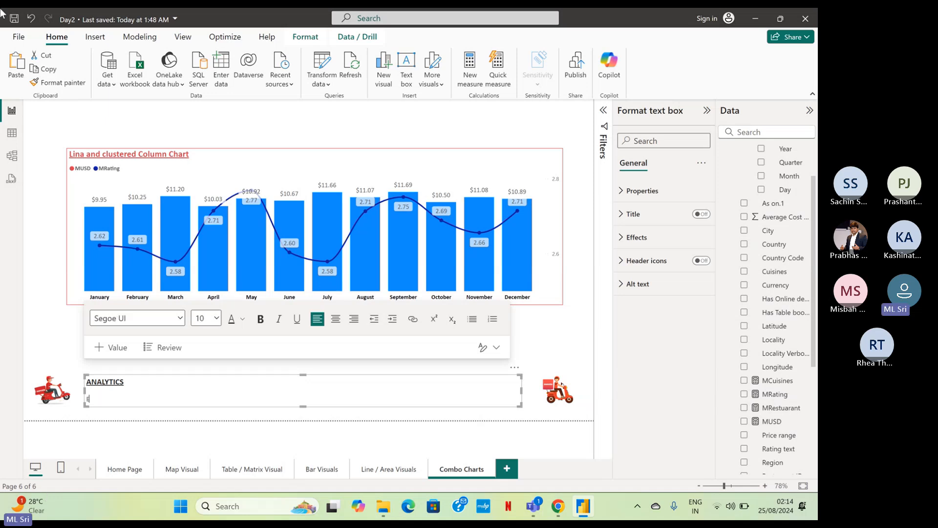
type("rror Bars")
left_click(572, 319)
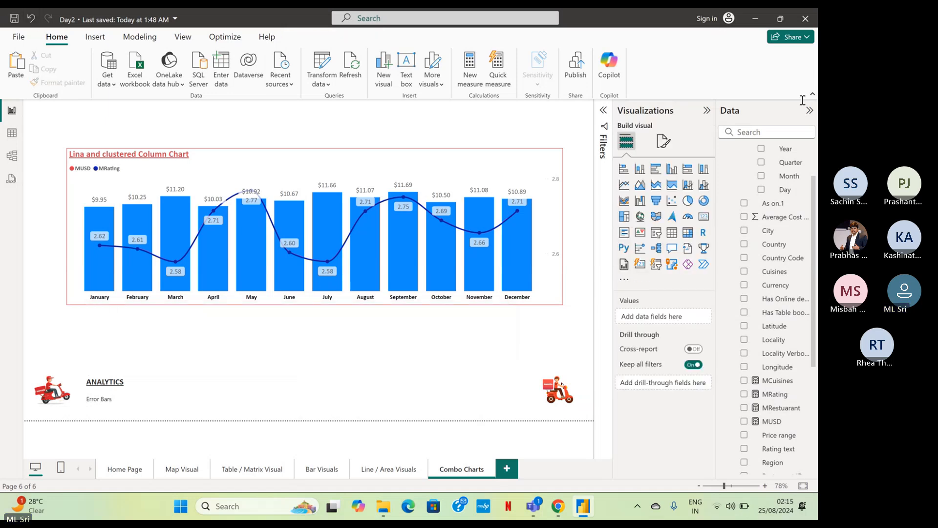
Set the colour of all columns in the combo chart to red and deselect the chart.
left_click(539, 175)
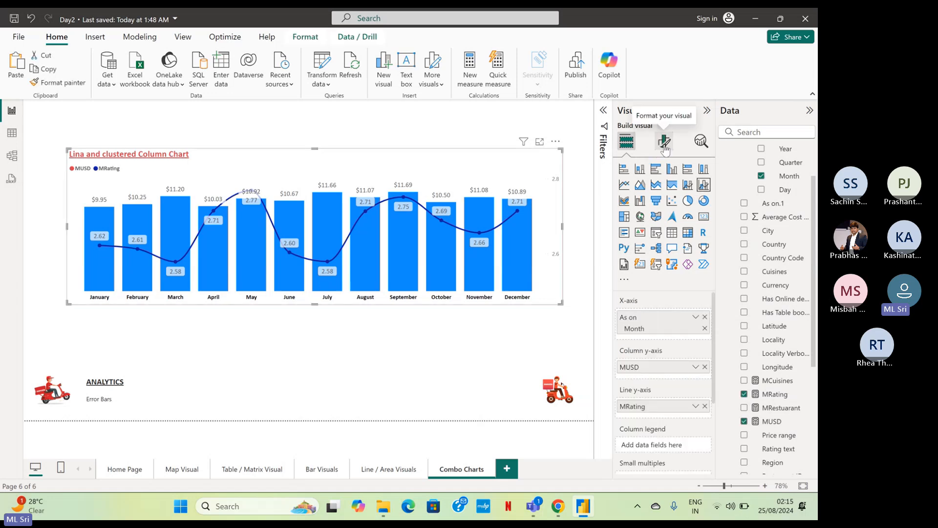
left_click(664, 143)
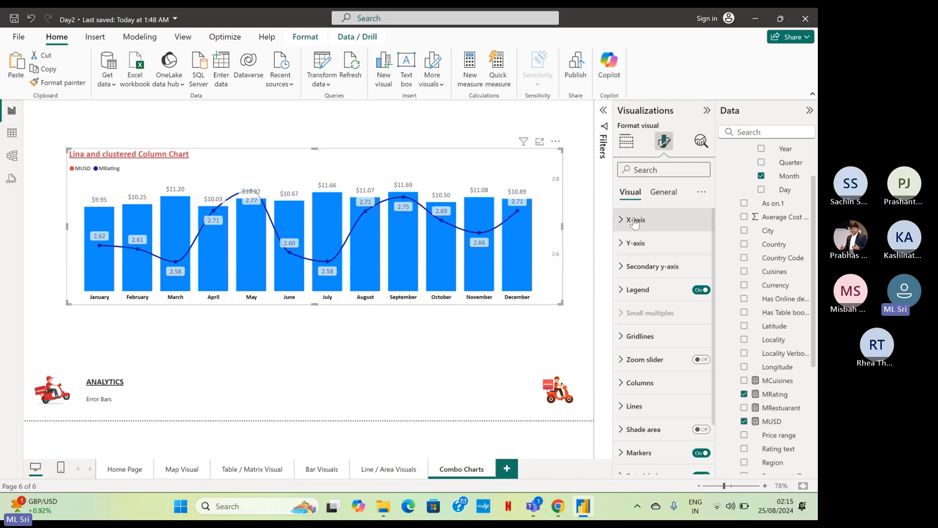
scroll(649, 234, "down", 2)
scroll(650, 234, "down", 1)
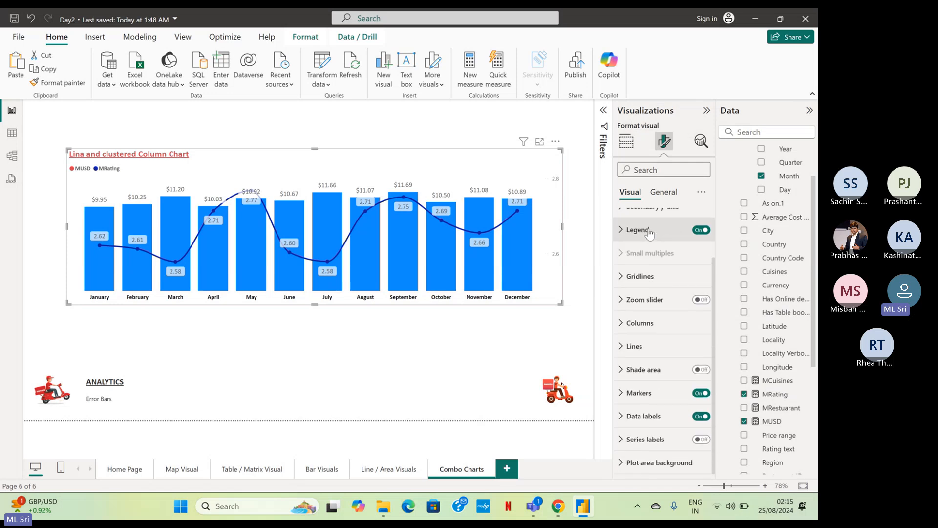
left_click(653, 325)
scroll(653, 331, "down", 3)
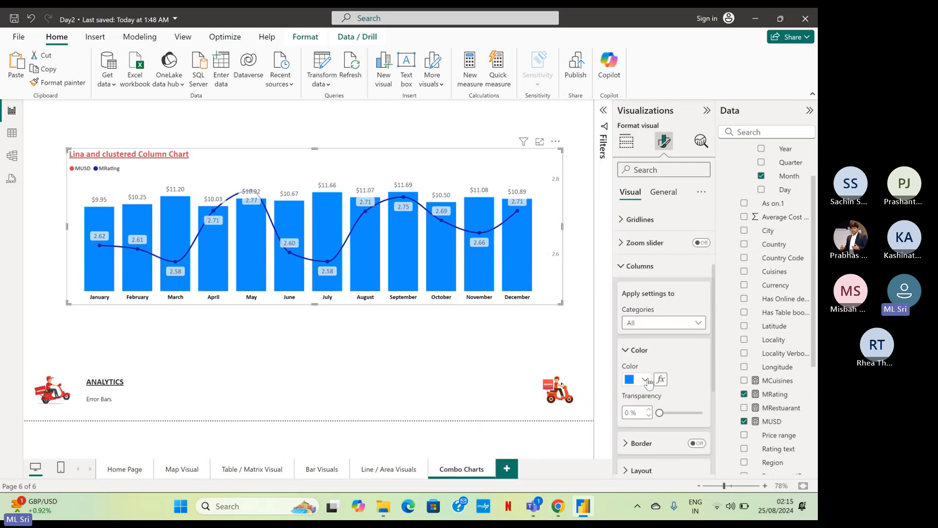
left_click(638, 380)
left_click(656, 331)
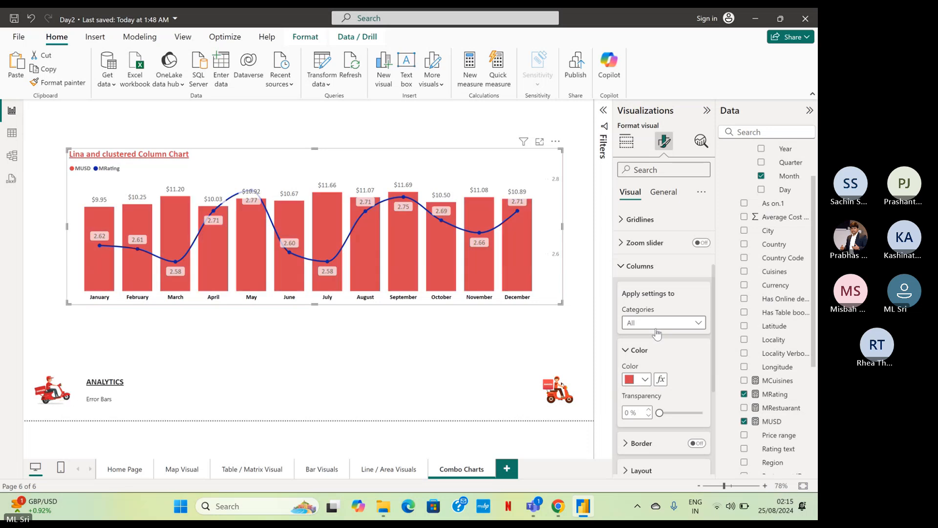
scroll(657, 333, "down", 7)
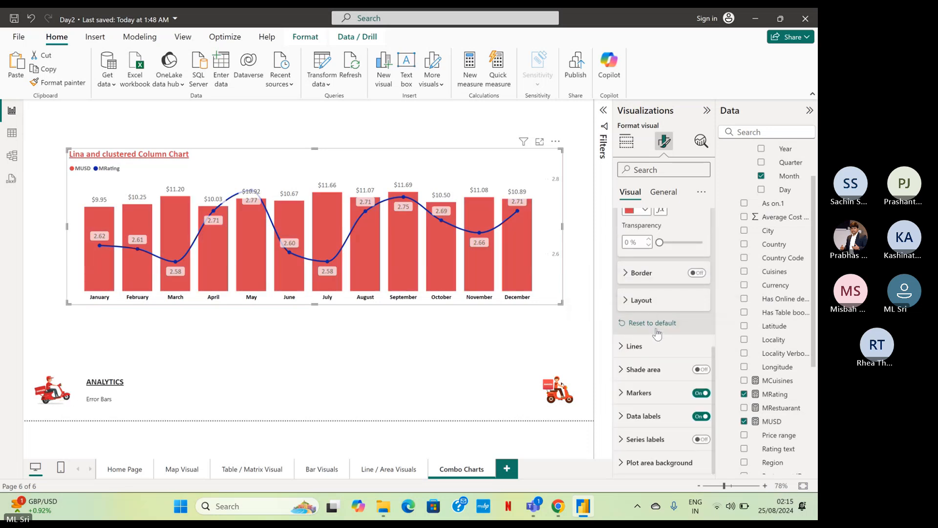
left_click(582, 340)
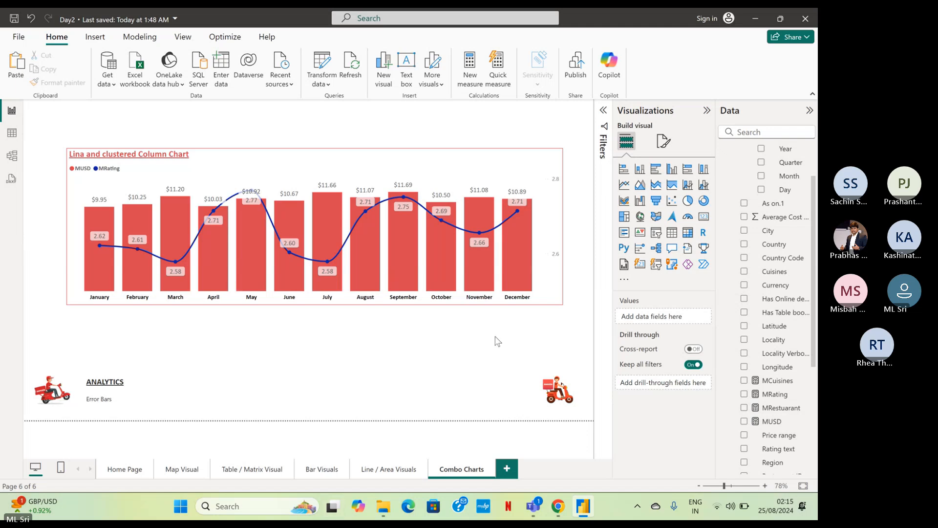
Save the report and return to Power BI after checking the Teams meeting chat.
left_click(15, 18)
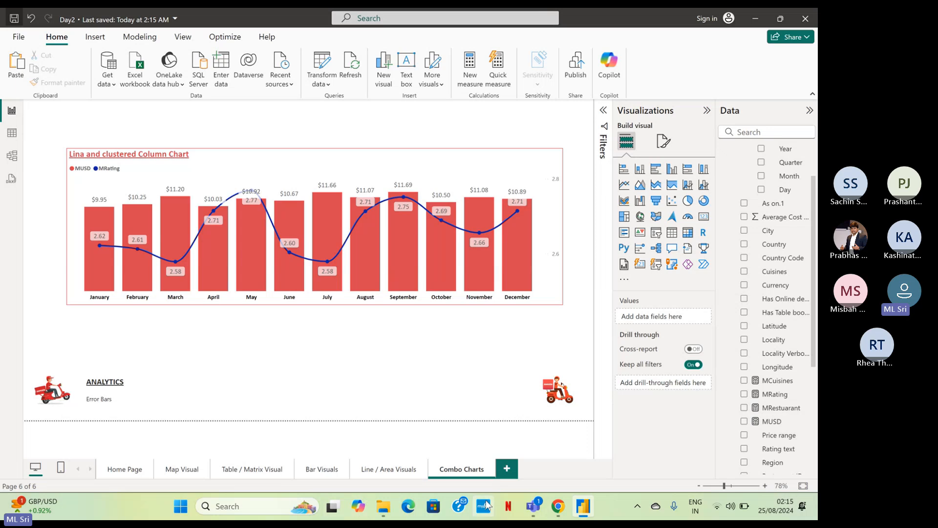
left_click(507, 455)
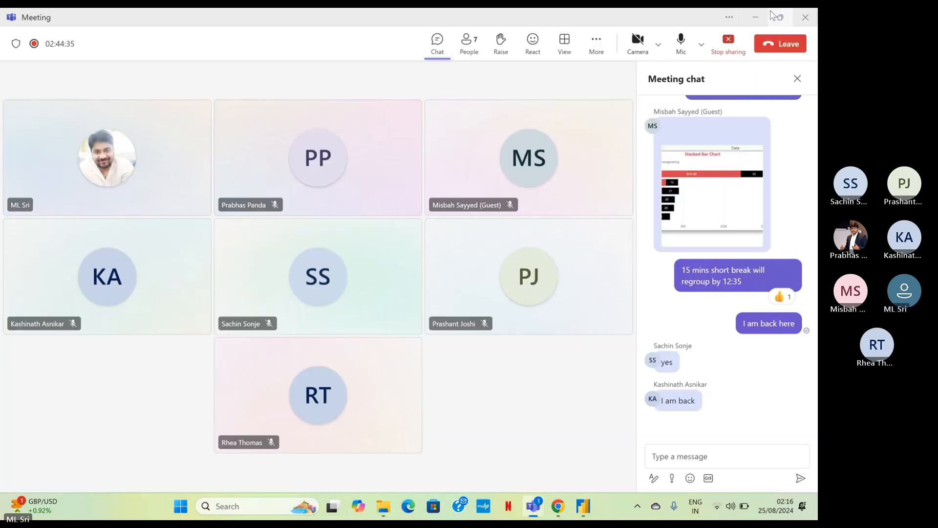
left_click(756, 17)
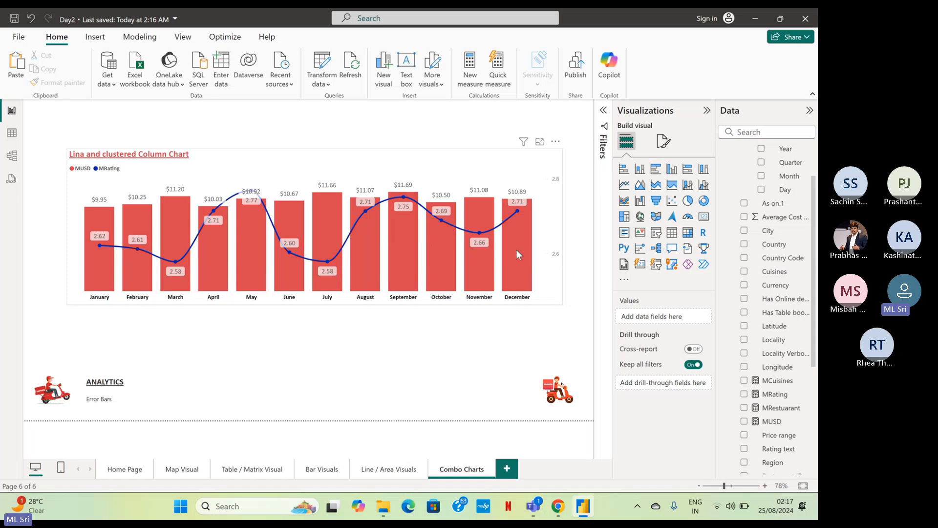
Duplicate the Combo Charts page and rename the copy as Ribbon Charts.
right_click(455, 471)
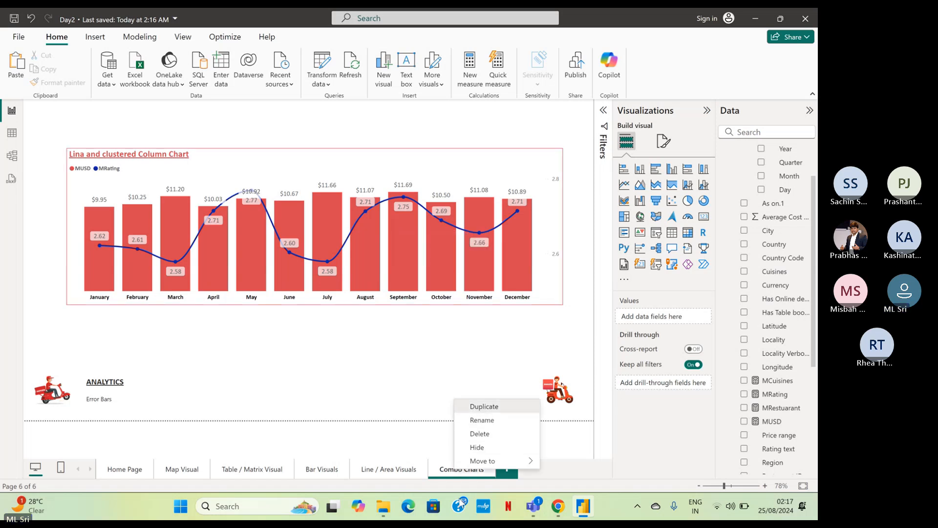
left_click(469, 406)
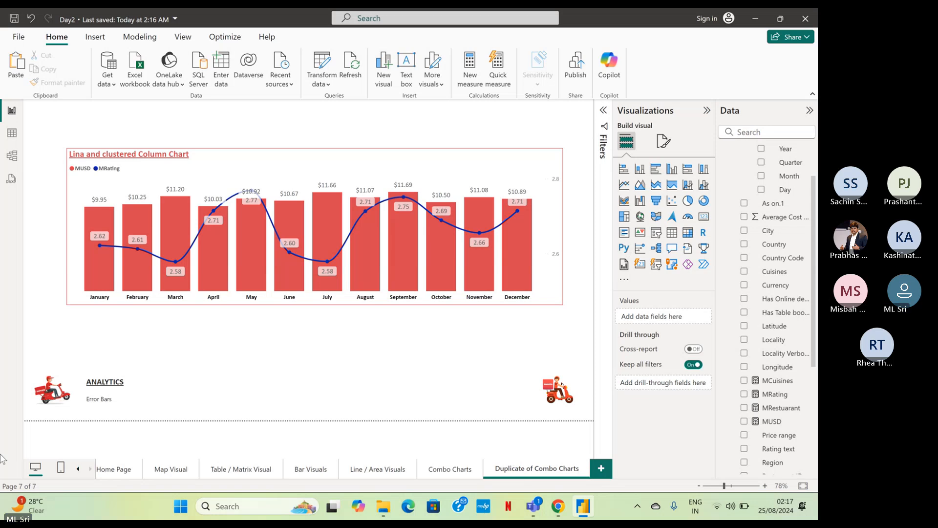
key("ctrl+a")
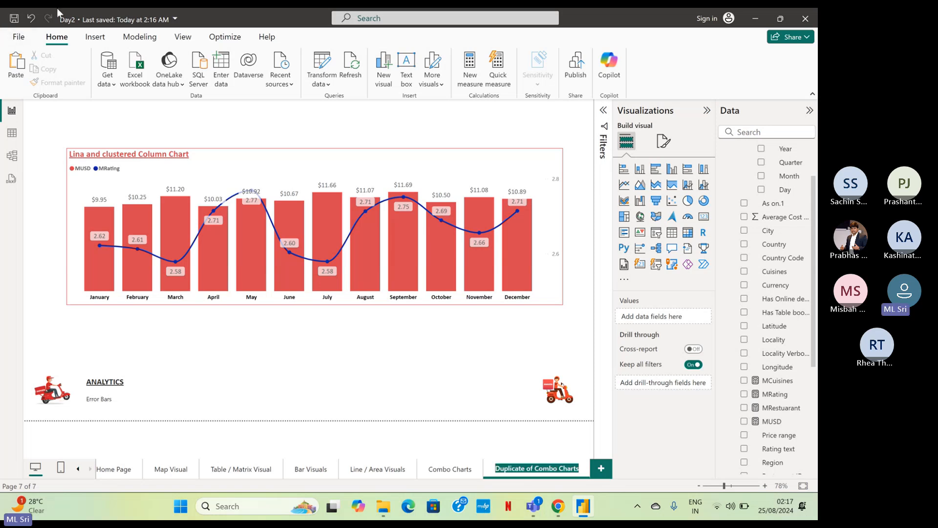
type("Ribbon Cha")
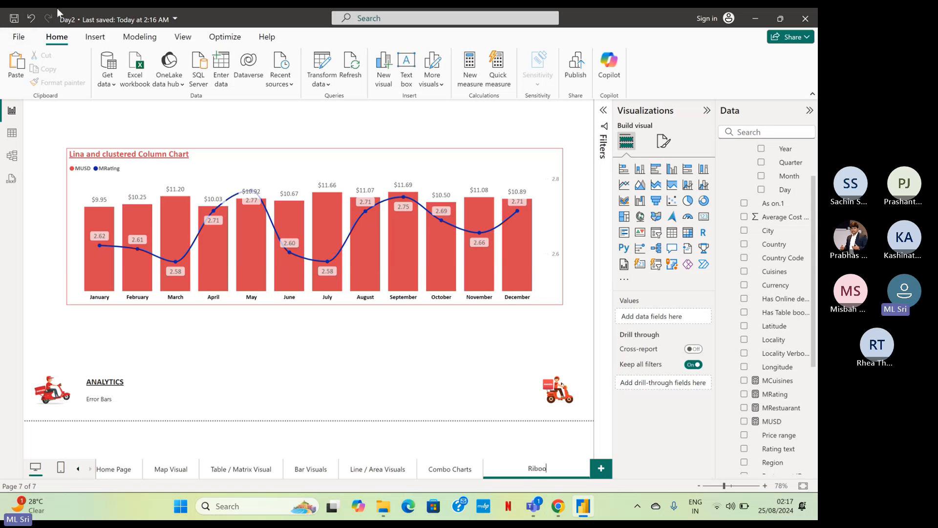
type("rts")
key("Return")
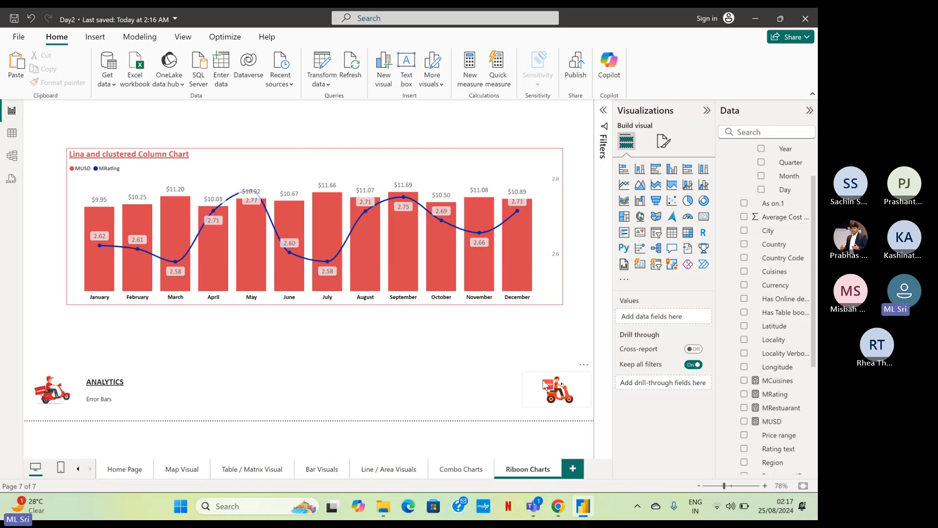
double_click(510, 470)
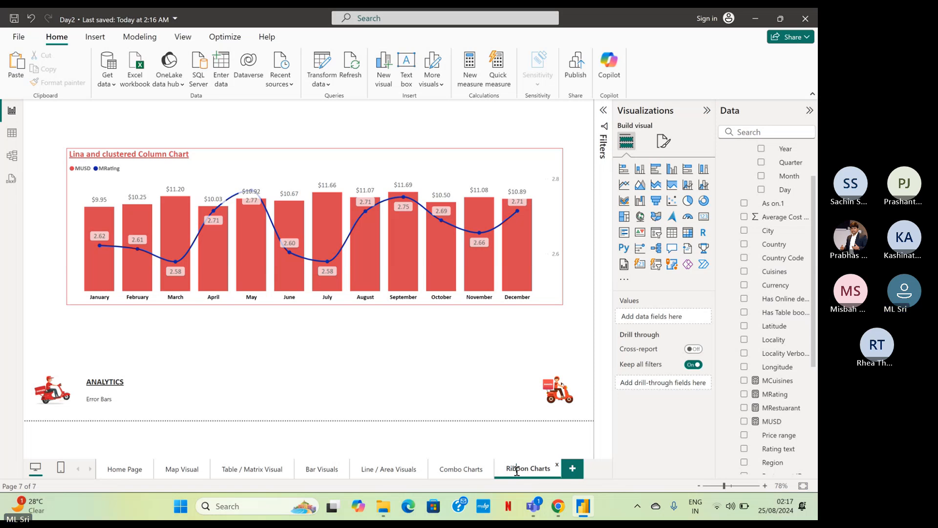
type("bb")
key("Delete")
key("Return")
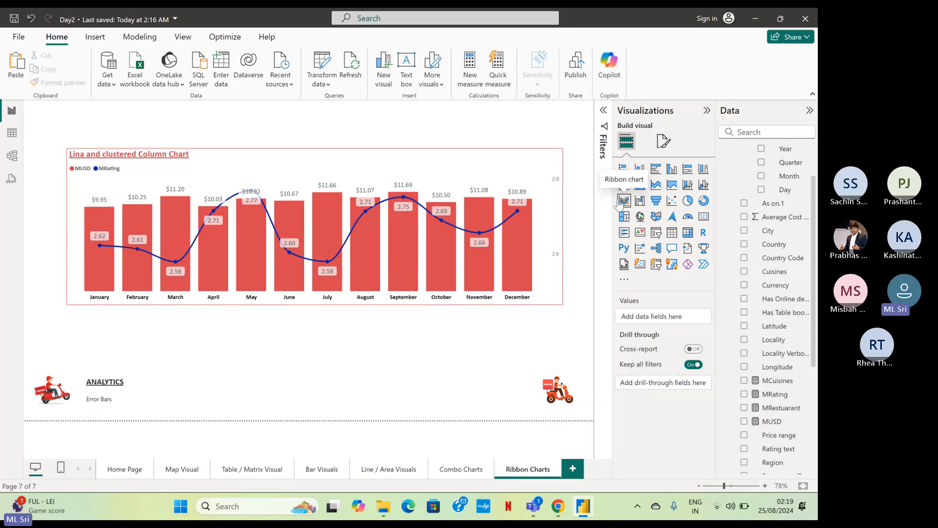
Convert the line and clustered column chart on the Ribbon Charts page into a ribbon chart.
left_click(548, 193)
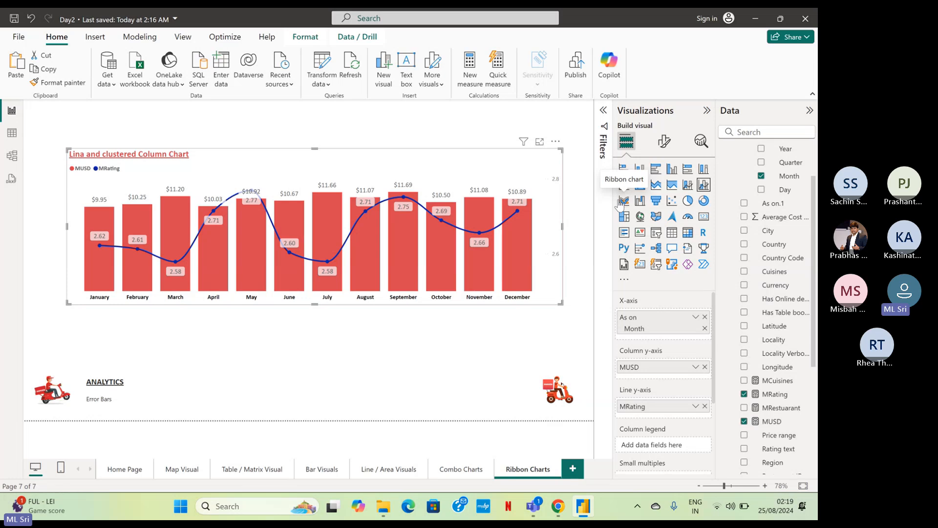
left_click(621, 202)
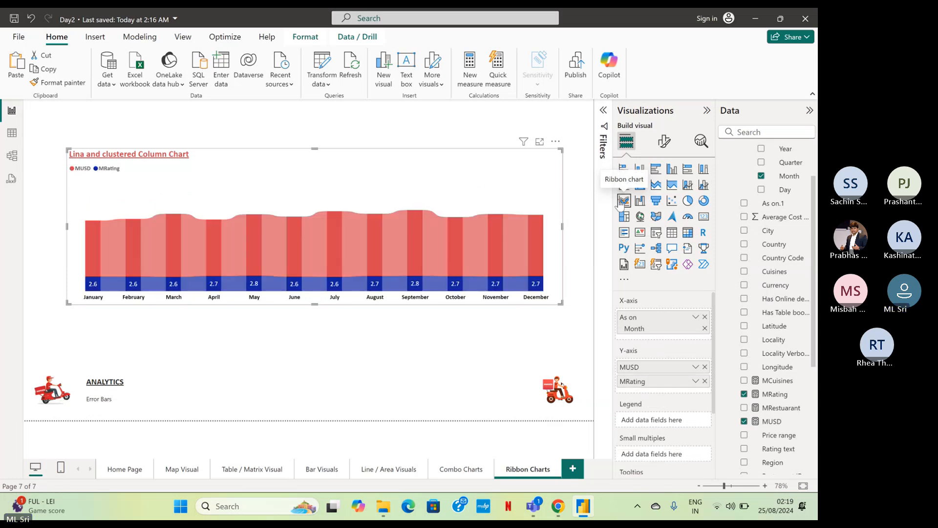
mouse_move(433, 240)
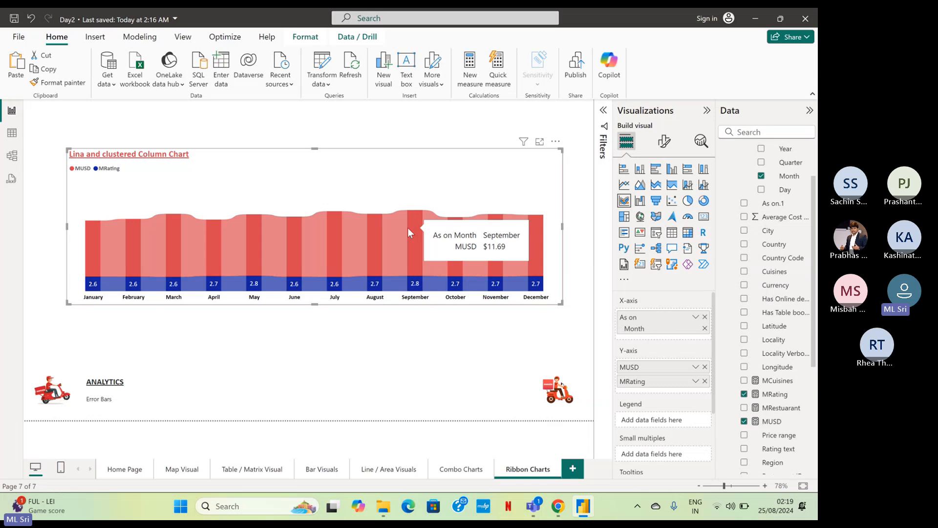
Change the visual's title text to "Ribbon Chart".
left_click(666, 143)
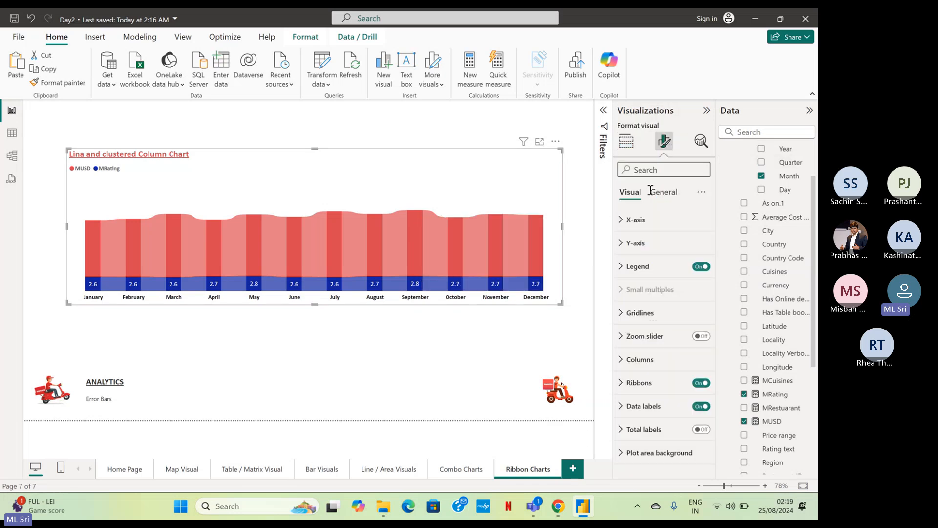
left_click(663, 192)
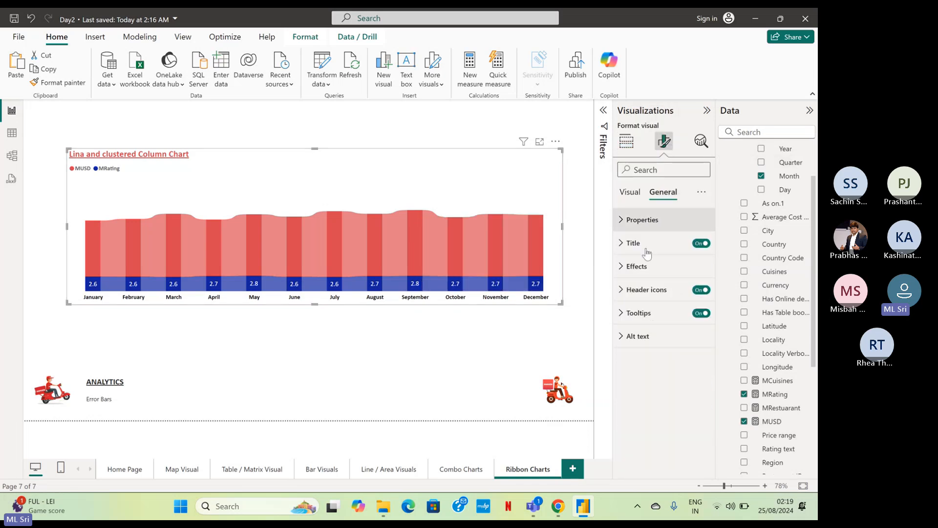
left_click(643, 245)
left_click_drag(659, 304, 710, 301)
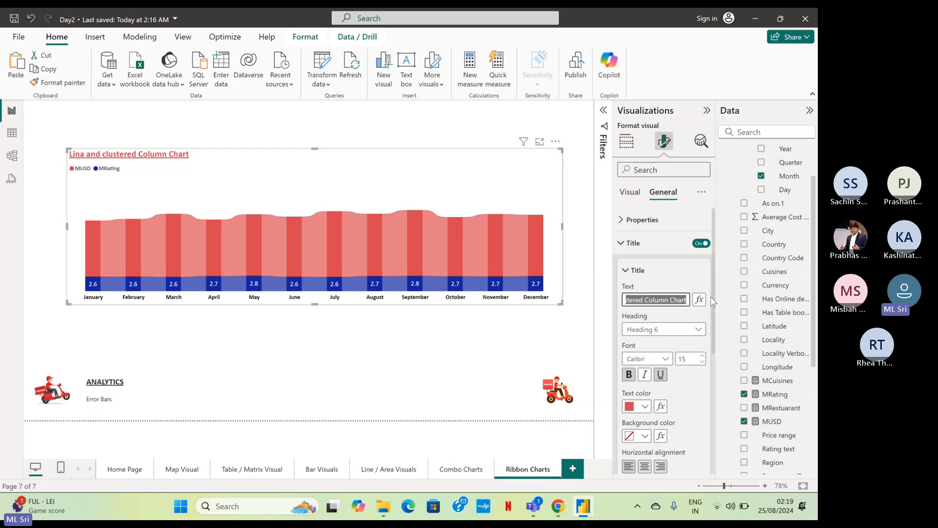
type("Ribbon")
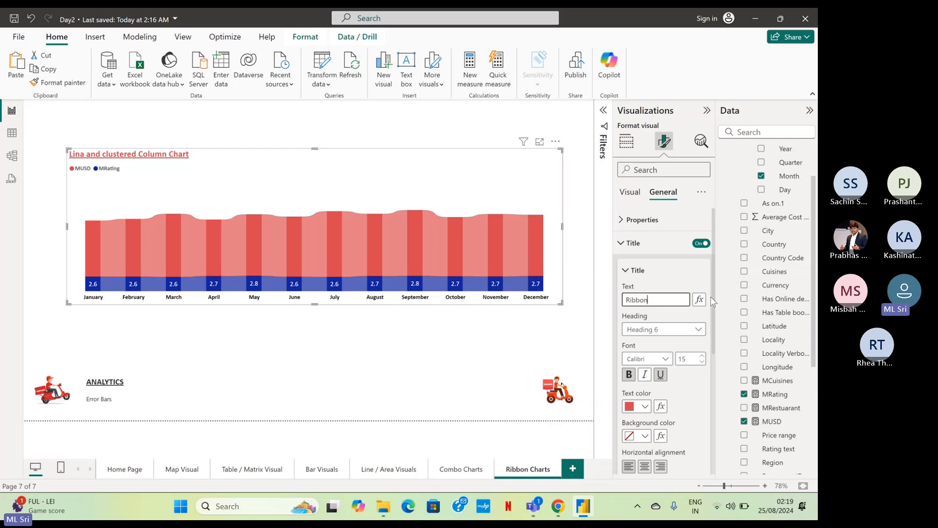
type(" Chart")
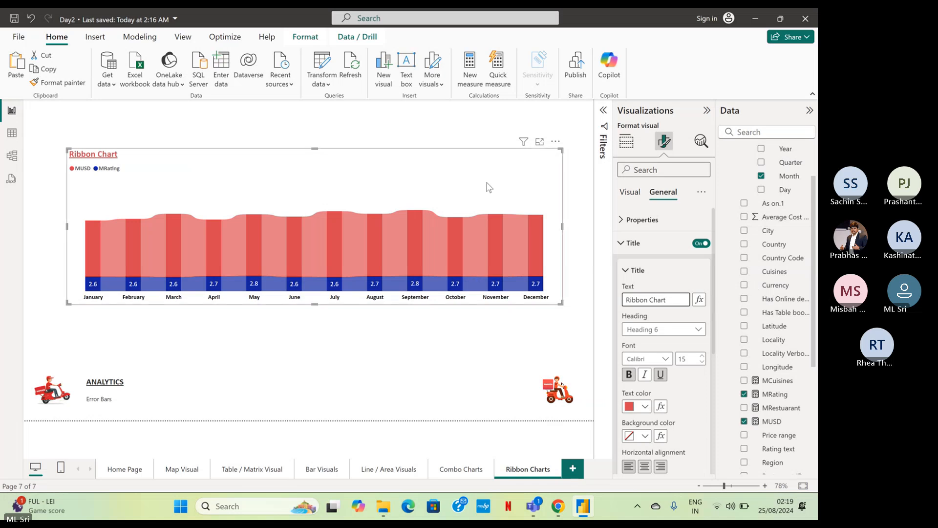
Remove the MRating measure from the ribbon chart's Y-axis.
left_click(628, 145)
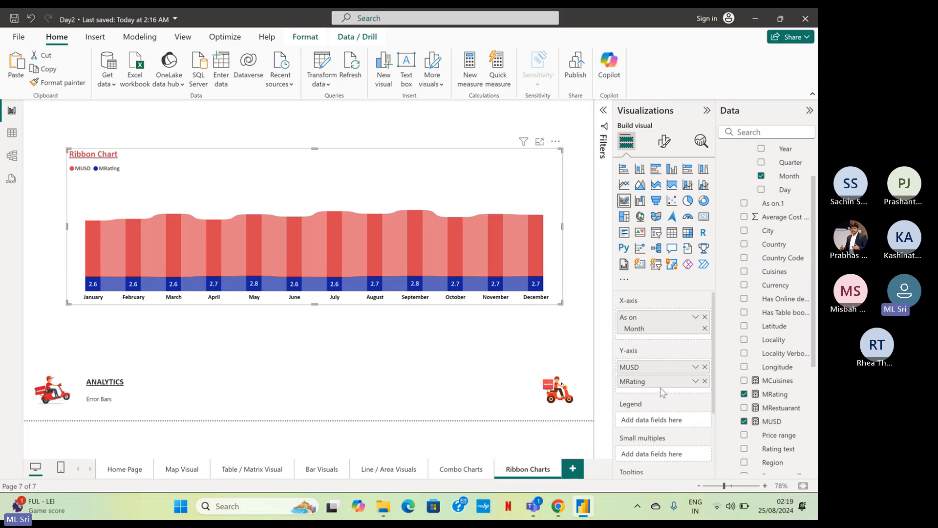
left_click(705, 381)
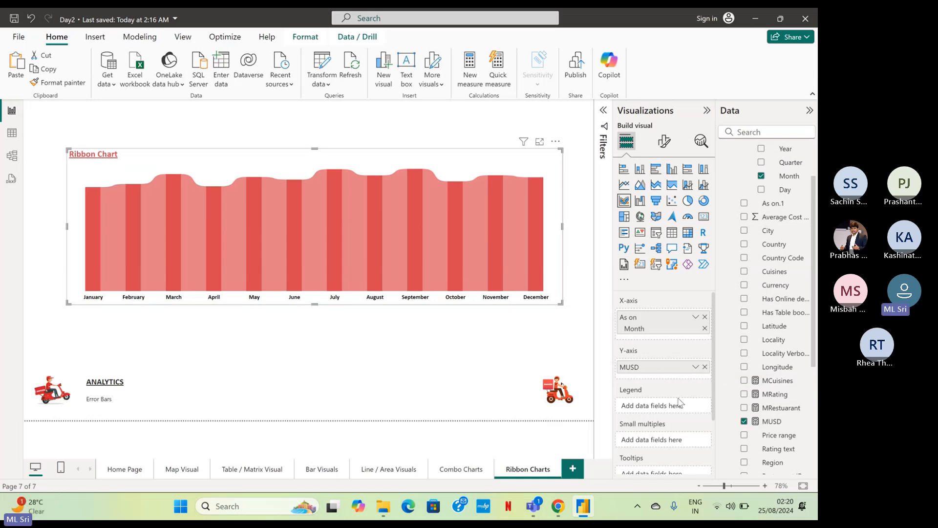
scroll(664, 398, "down", 3)
scroll(679, 401, "up", 2)
key("ctrl")
key("ctrl")
key("ctrl")
mouse_move(498, 263)
left_click(656, 406)
key("ctrl")
key("ctrl")
key("ctrl")
key("ctrl")
key("ctrl")
key("ctrl")
key("ctrl")
key("ctrl")
key("ctrl")
key("ctrl")
key("ctrl")
key("ctrl")
key("ctrl")
Use Quarter from the As on date hierarchy as the ribbon chart's legend and replace Month with Region on its X-axis.
scroll(792, 298, "up", 2)
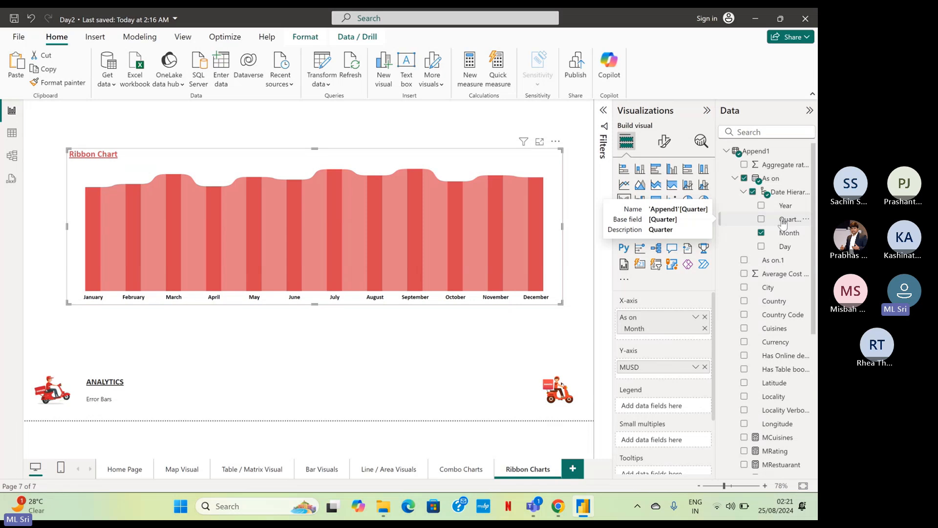
left_click_drag(784, 224, 669, 414)
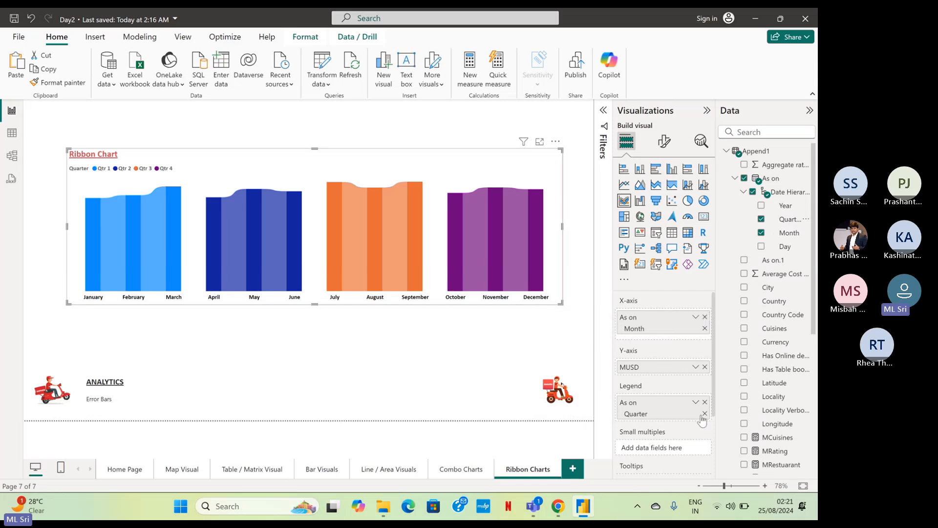
left_click(705, 317)
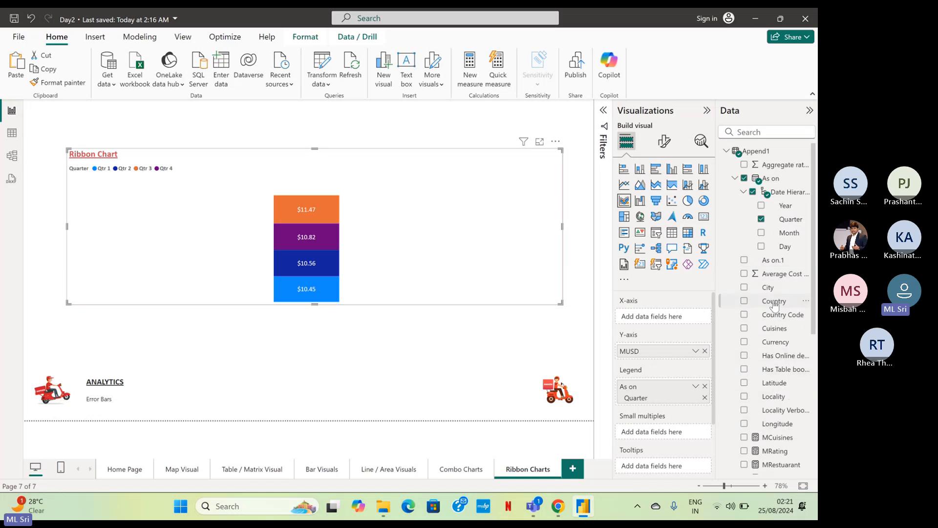
mouse_move(774, 304)
left_mouse_down()
mouse_move(693, 318)
mouse_move(725, 300)
mouse_move(771, 309)
left_mouse_up()
scroll(780, 406, "down", 3)
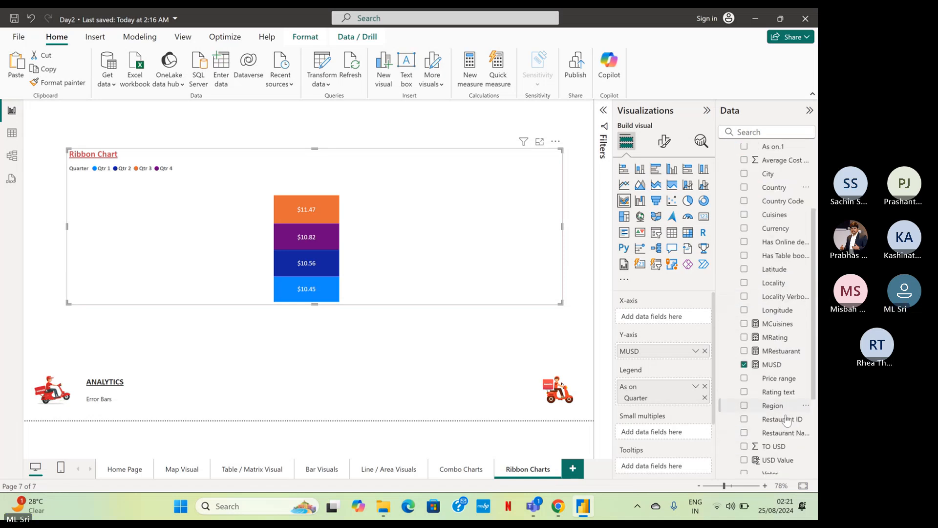
scroll(785, 416, "down", 2)
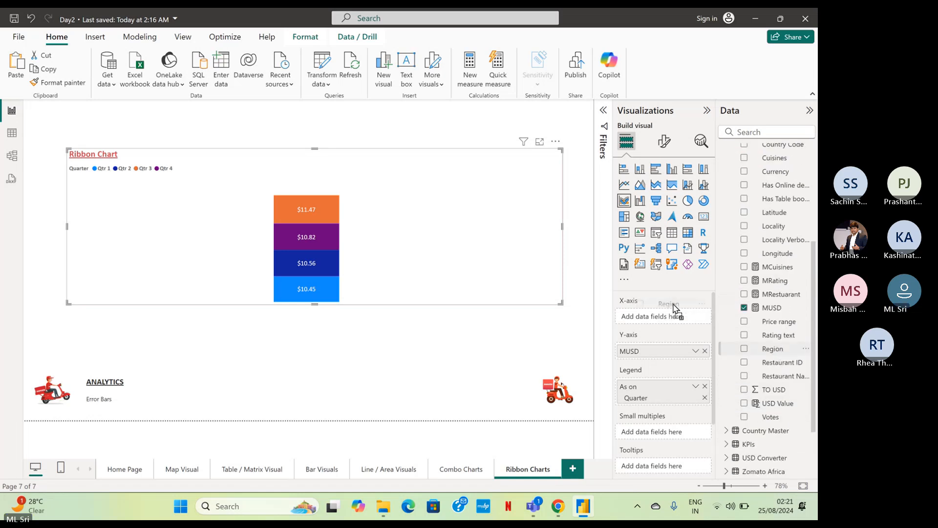
left_click_drag(673, 320, 673, 320)
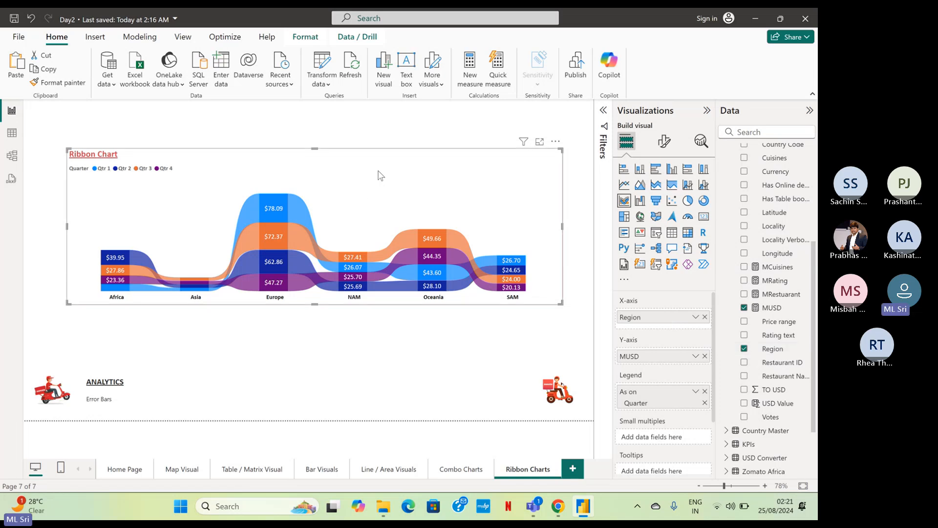
Move the ribbon chart up and left and enlarge it to fill the page area above the ANALYTICS heading.
left_click_drag(380, 175, 346, 138)
left_click_drag(526, 265, 584, 370)
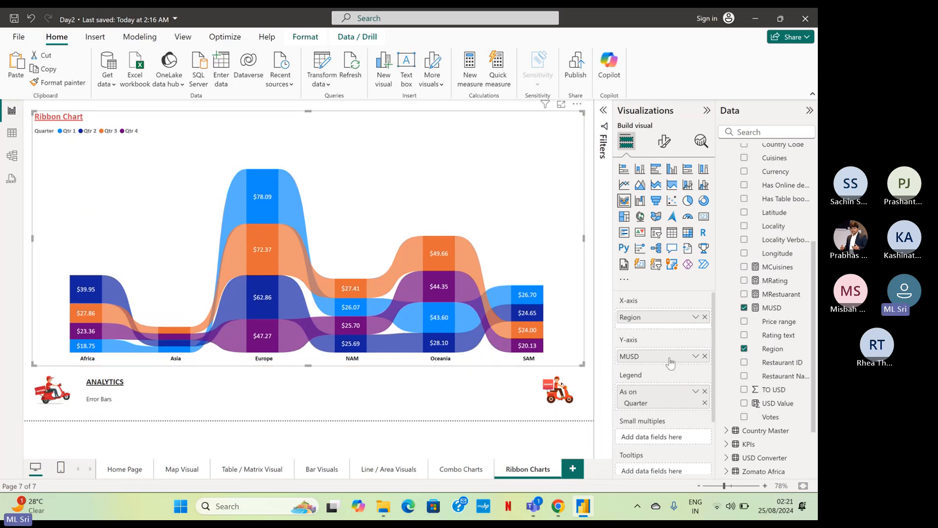
Replace MUSD with the MRating measure on the ribbon chart's Y-axis.
mouse_move(536, 337)
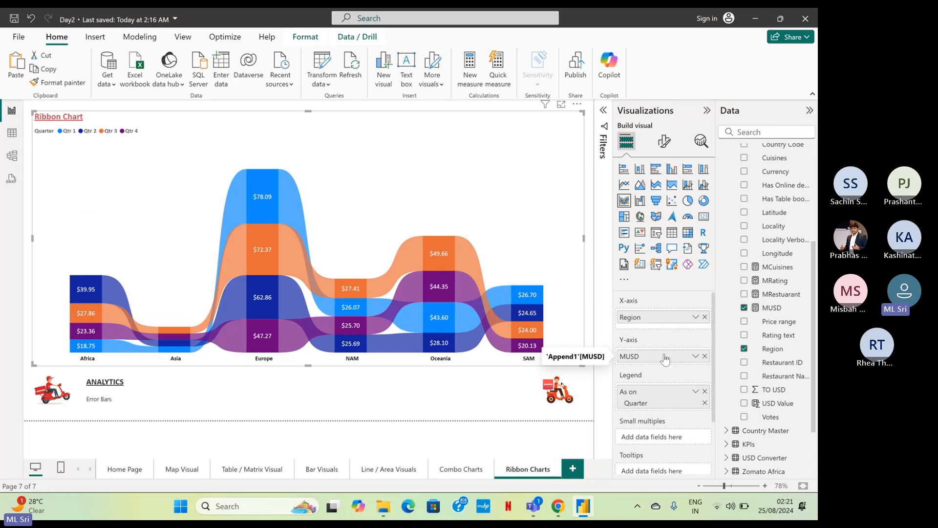
left_click(705, 356)
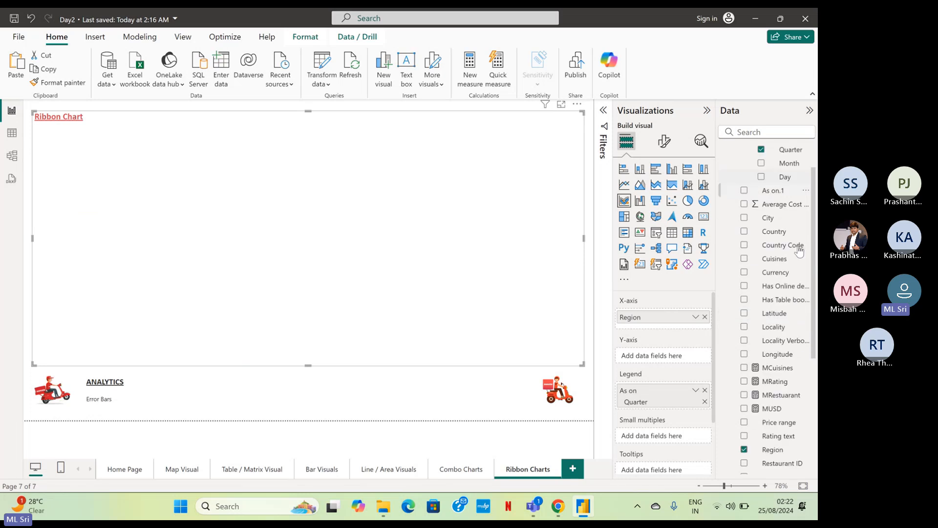
scroll(799, 251, "down", 2)
left_click_drag(775, 337, 676, 356)
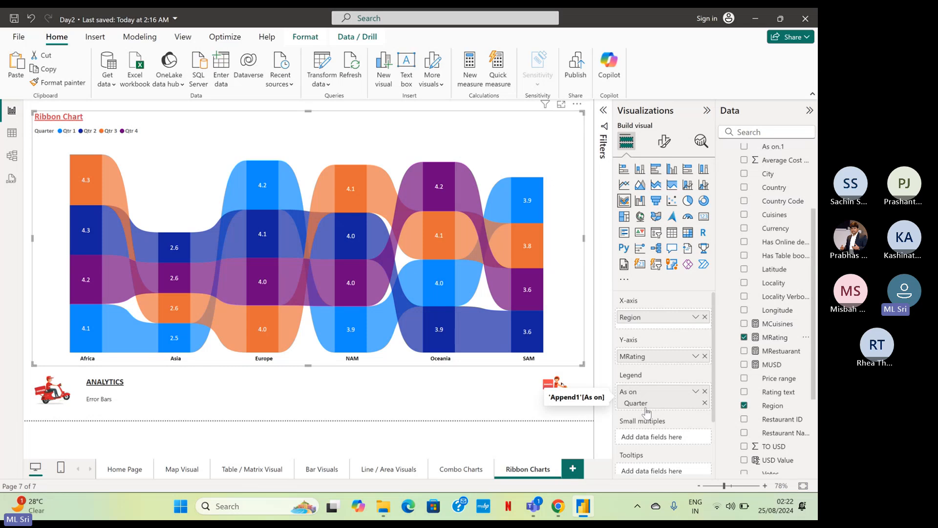
Examine the quarterly MRating values for each region and the rank changes between regions in the ribbon chart.
mouse_move(155, 228)
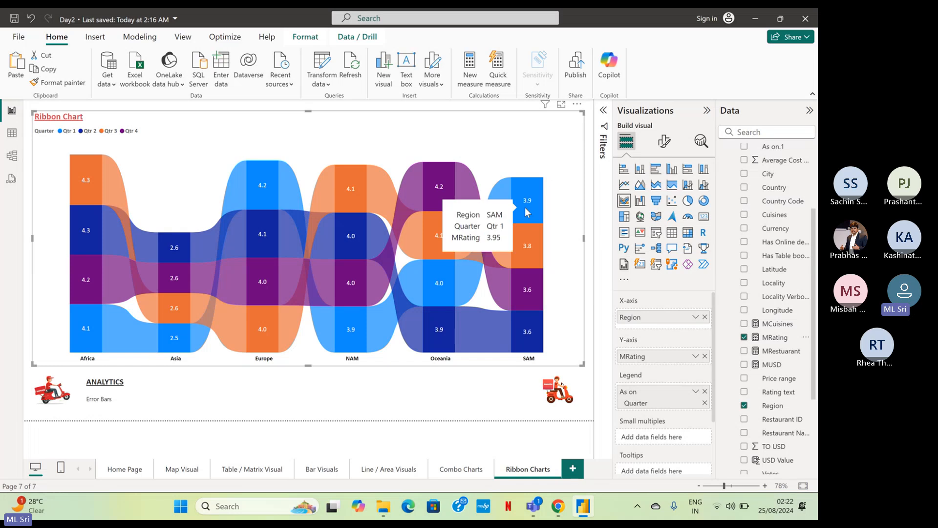
mouse_move(81, 343)
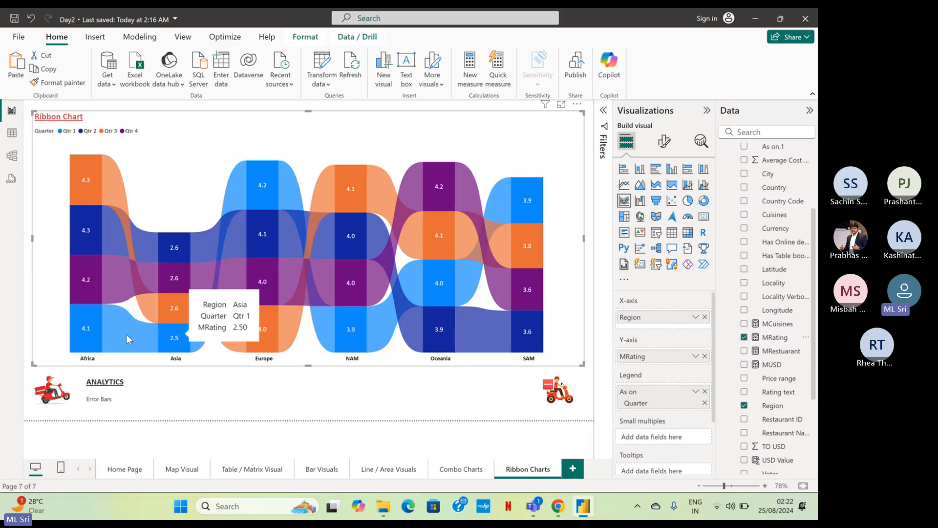
mouse_move(105, 211)
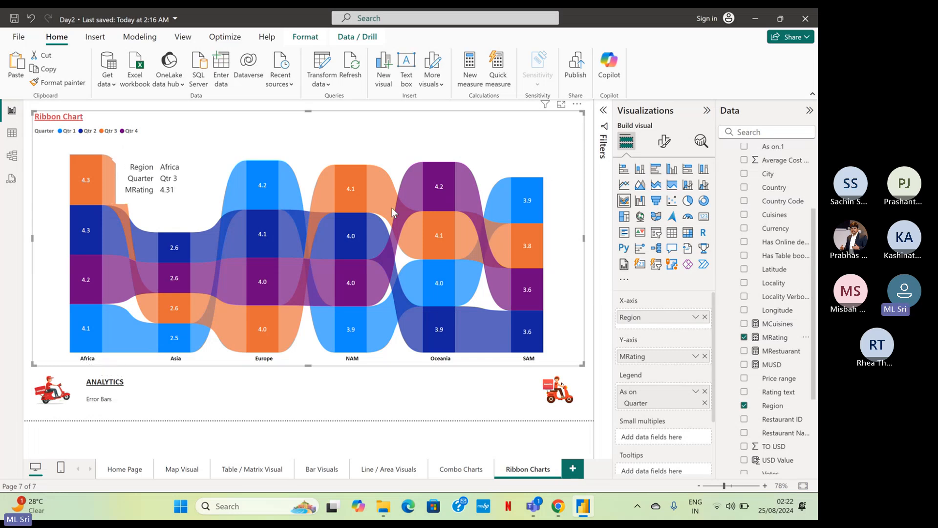
mouse_move(392, 207)
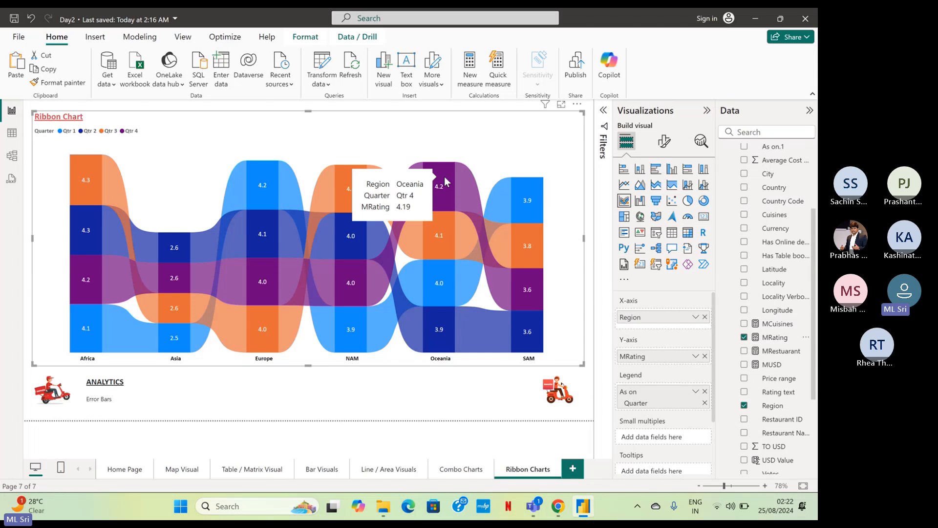
mouse_move(345, 173)
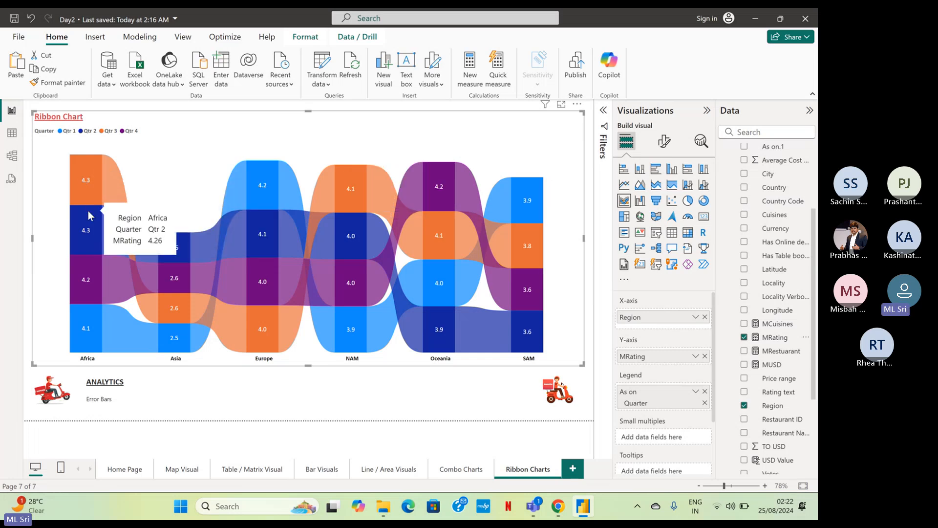
mouse_move(86, 281)
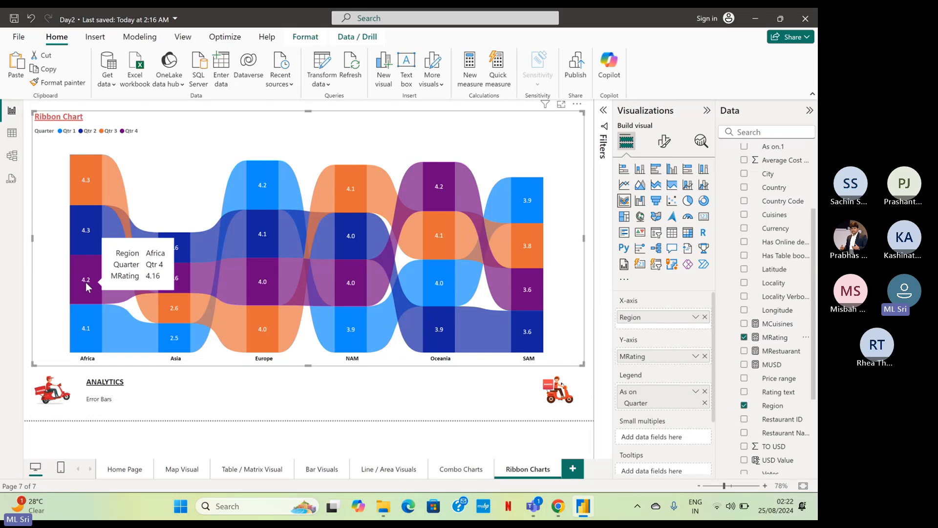
mouse_move(96, 322)
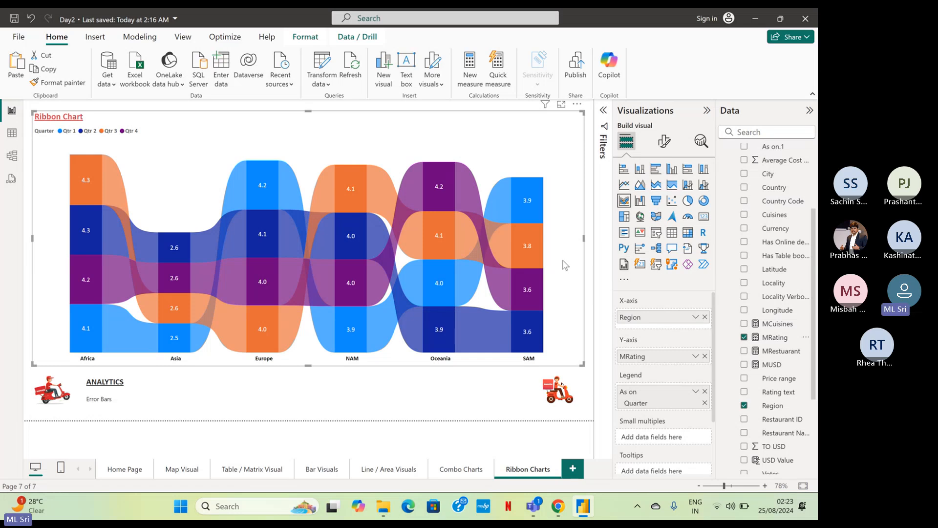
mouse_move(371, 275)
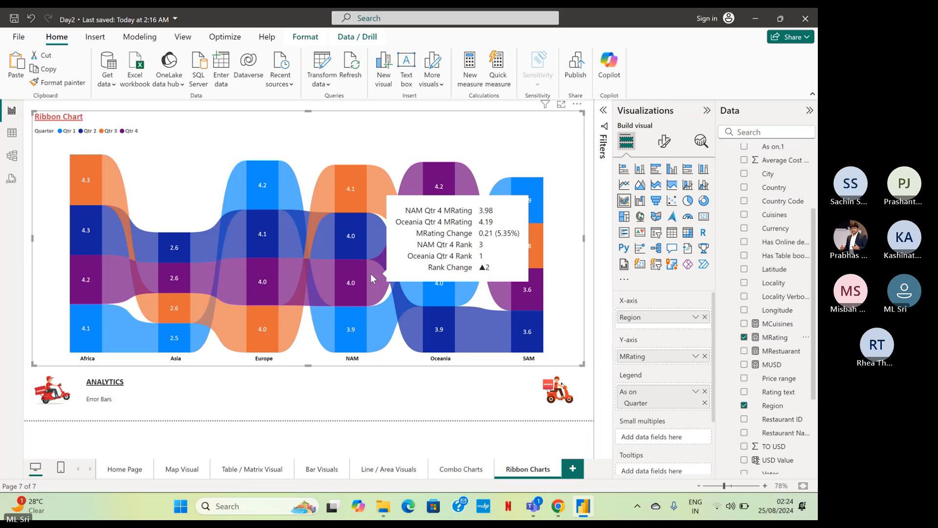
Switch to the Teams meeting window and check the meeting chat.
mouse_move(533, 506)
left_click(535, 479)
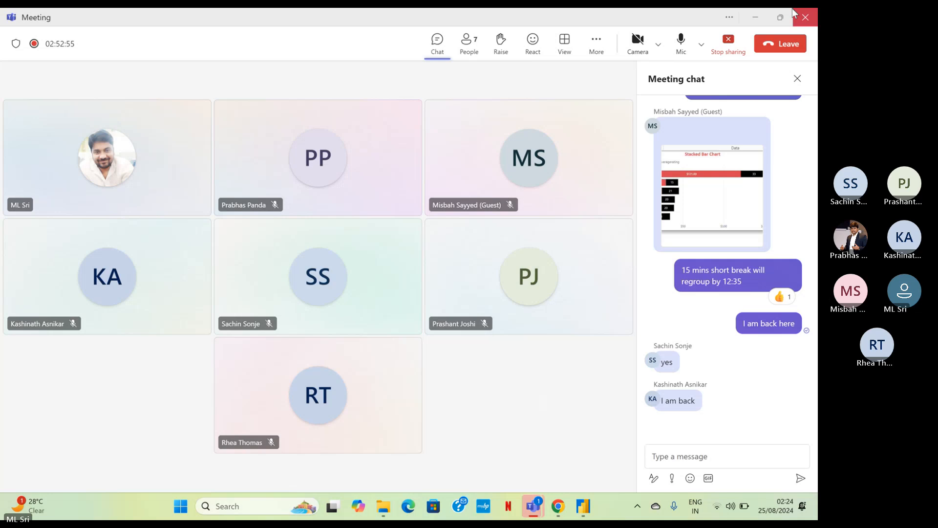
Switch back to Power BI and replace Quarter with Country as the ribbon chart's legend.
left_click(755, 19)
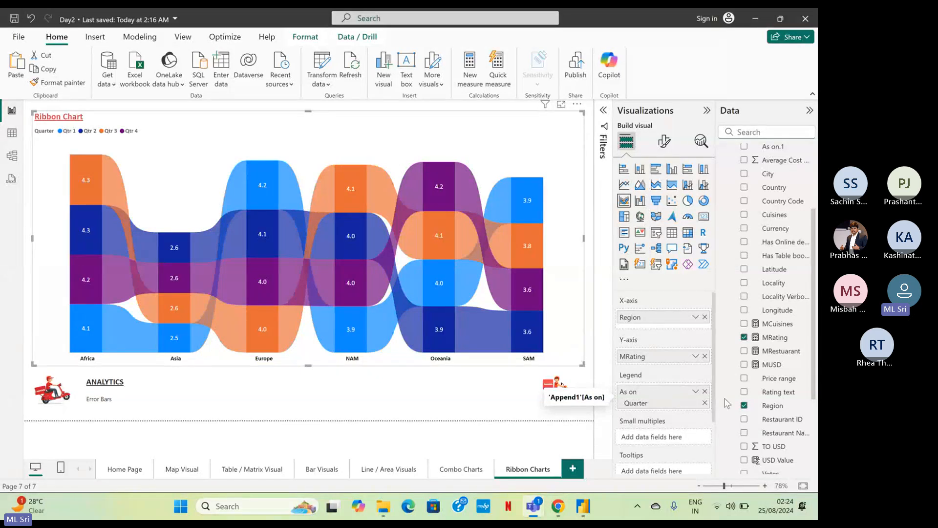
scroll(731, 402, "down", 2)
scroll(740, 400, "up", 4)
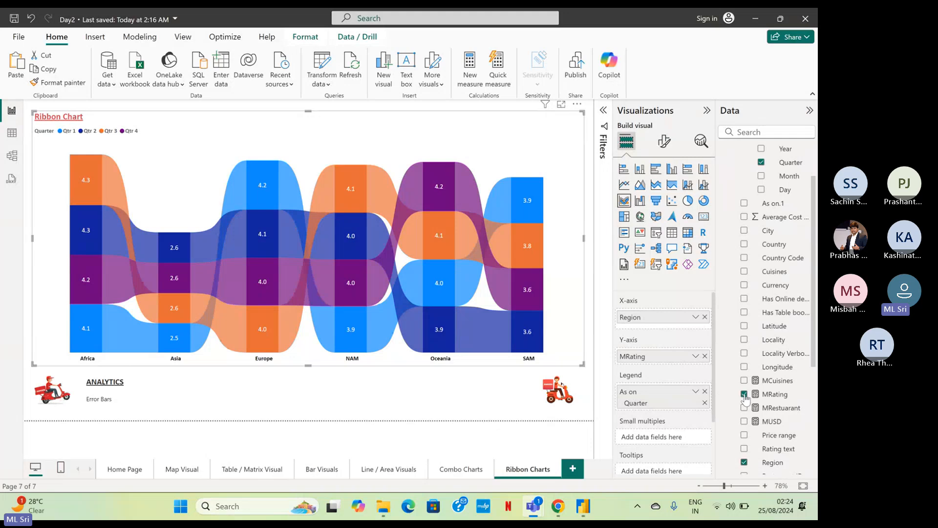
scroll(782, 195, "up", 2)
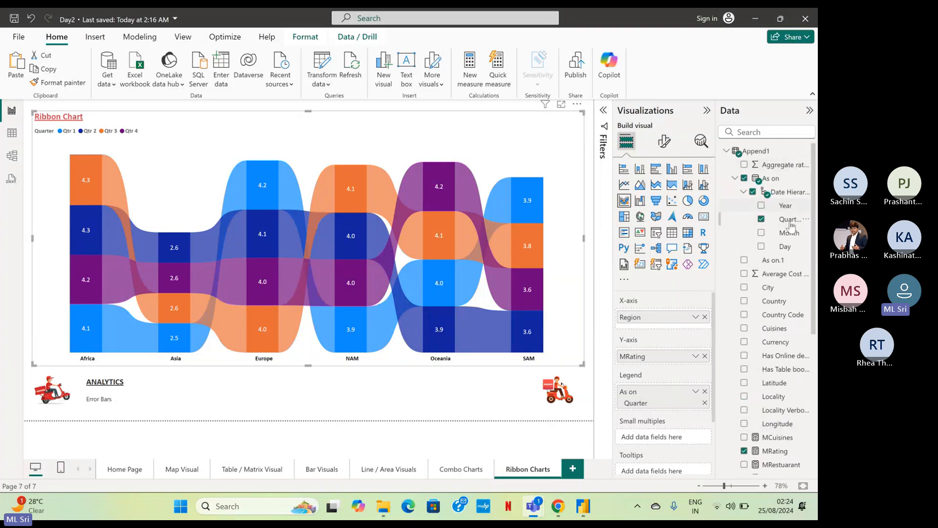
scroll(793, 195, "down", 3)
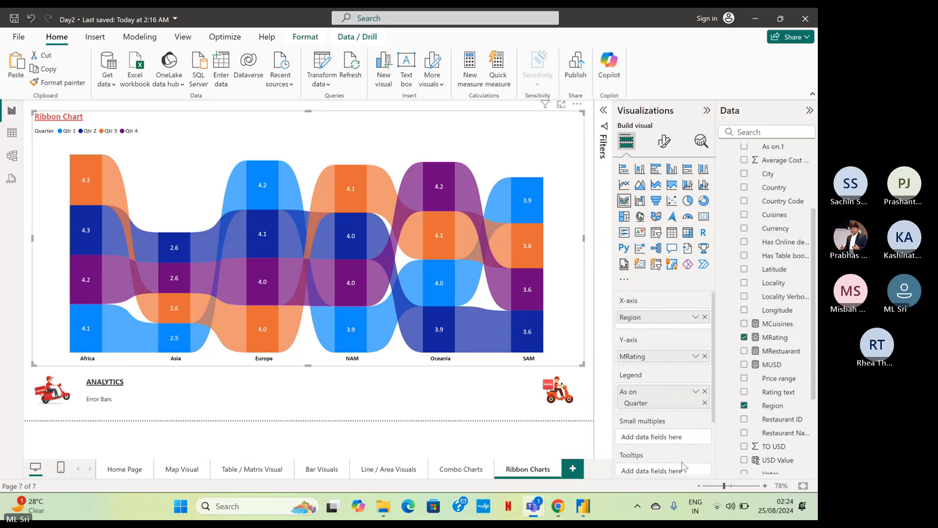
left_click(705, 392)
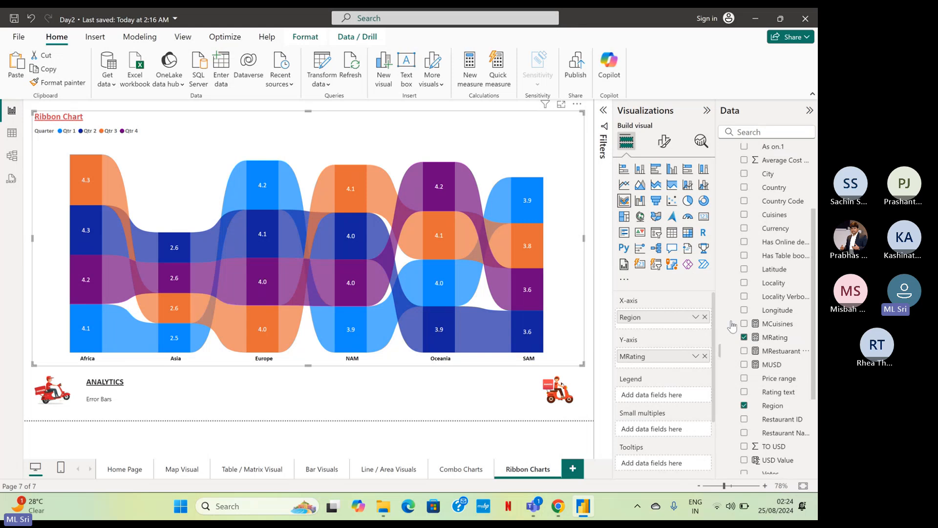
left_click_drag(777, 215, 655, 397)
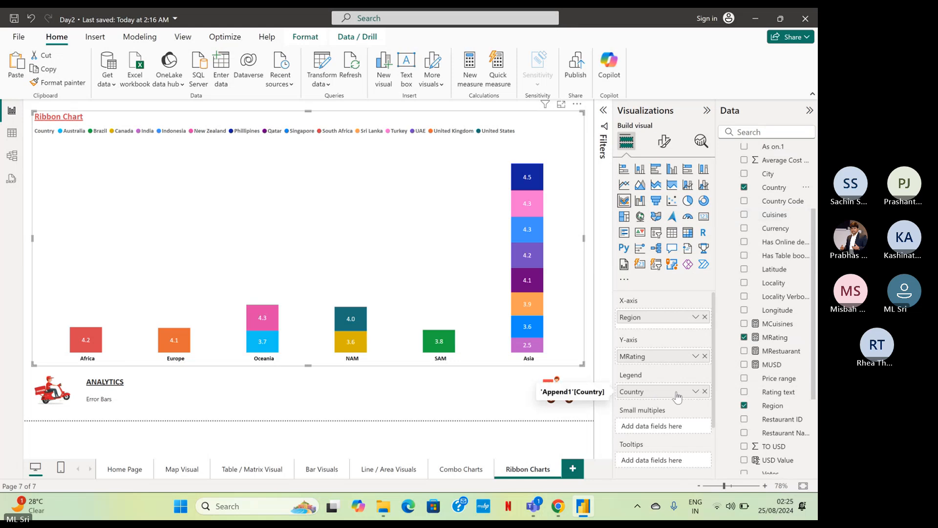
Replace MRating on the ribbon chart's Y-axis with Aggregate rating, summarized as Average.
left_click(705, 356)
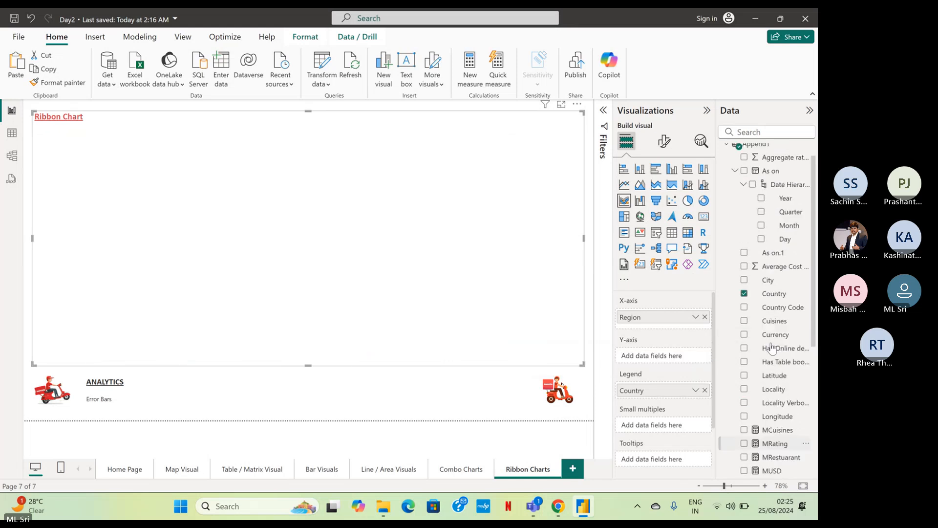
left_click_drag(767, 165, 663, 357)
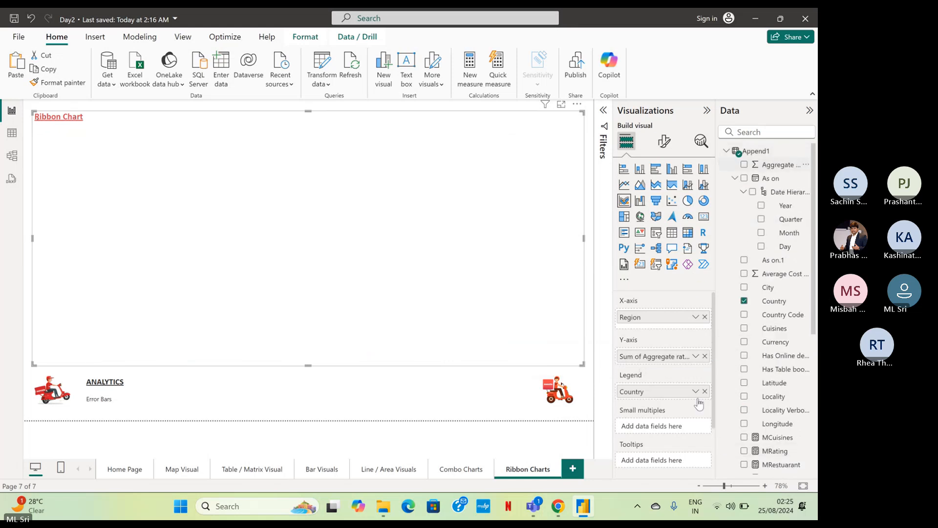
left_click(696, 357)
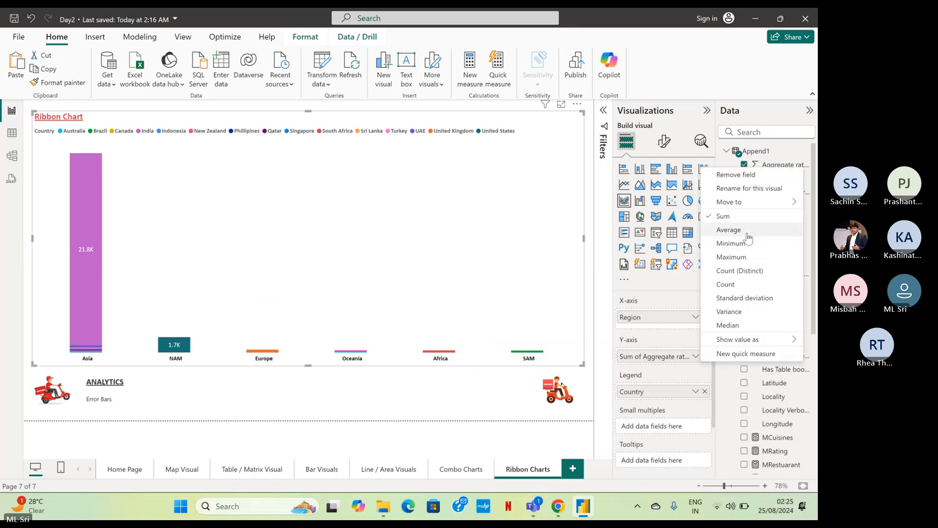
left_click(728, 230)
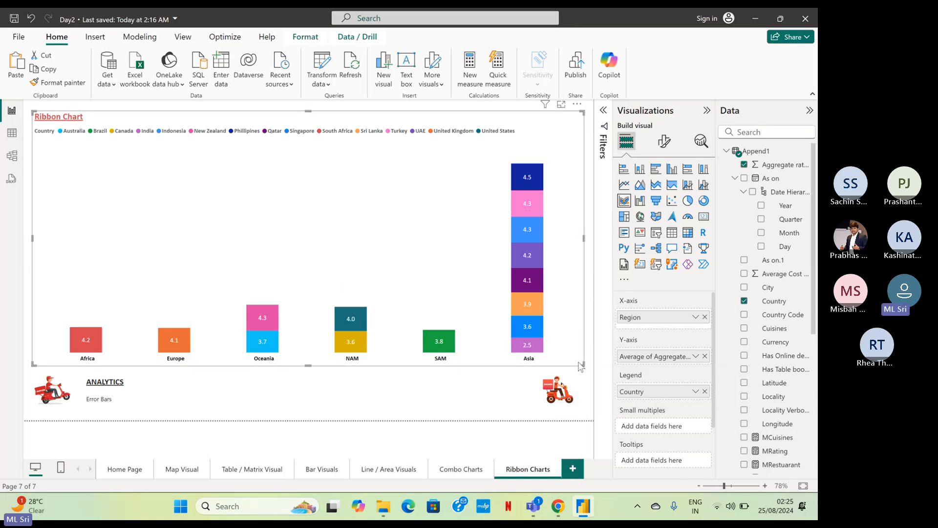
Replace Country with the Year level of the As on date hierarchy as the ribbon chart's legend.
left_click(705, 391)
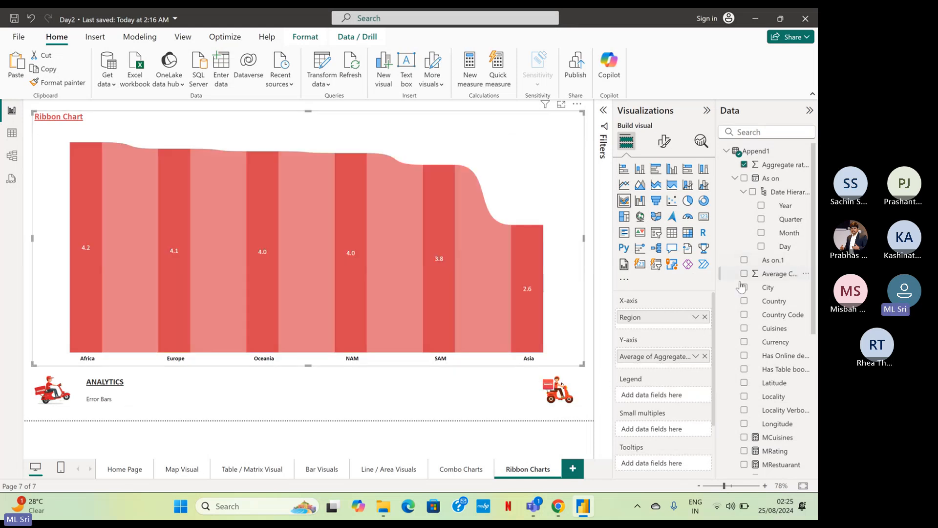
scroll(784, 313, "down", 2)
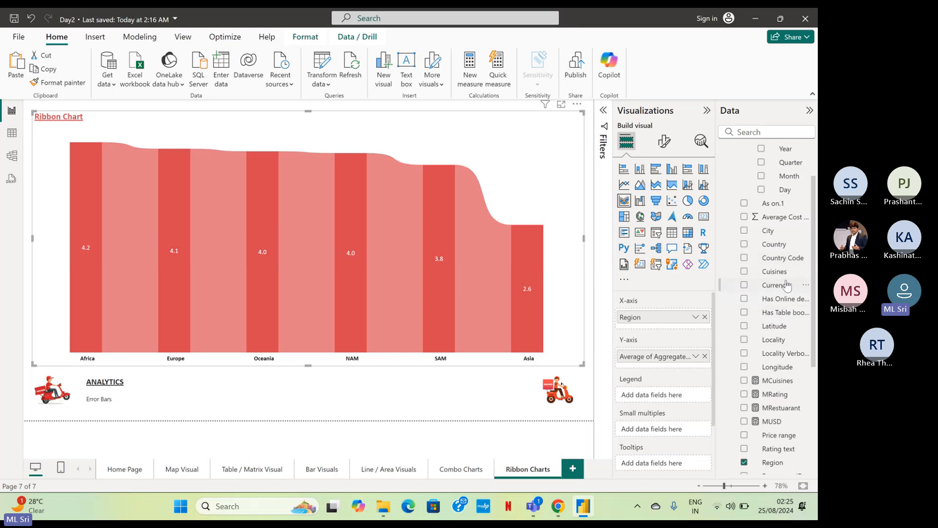
scroll(788, 283, "down", 4)
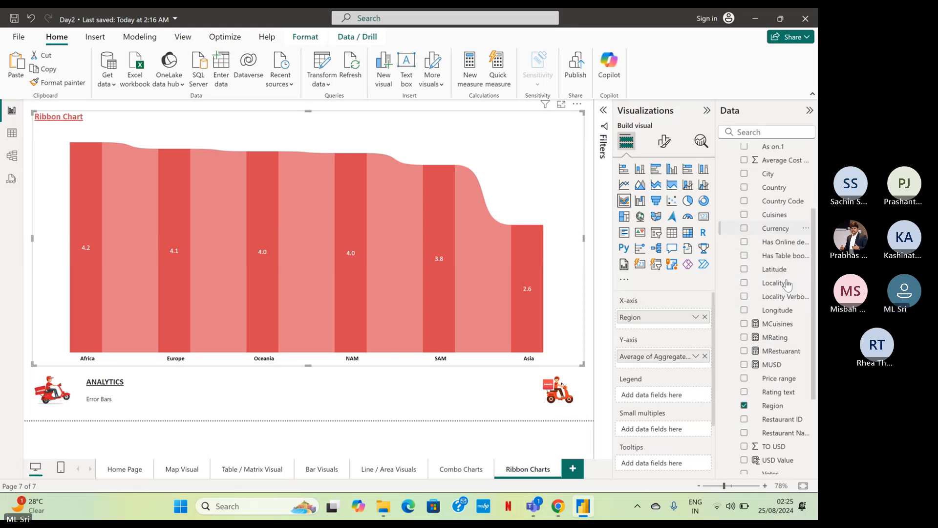
scroll(787, 284, "down", 2)
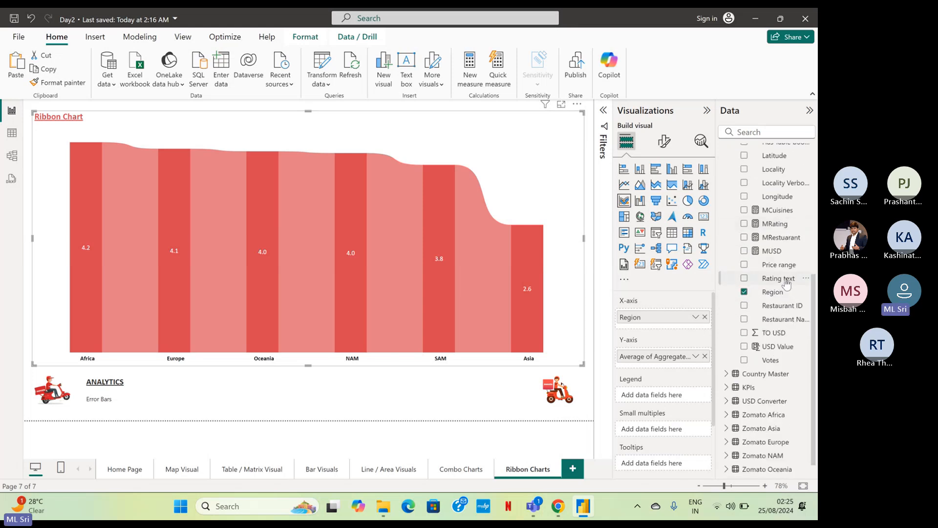
scroll(787, 283, "up", 8)
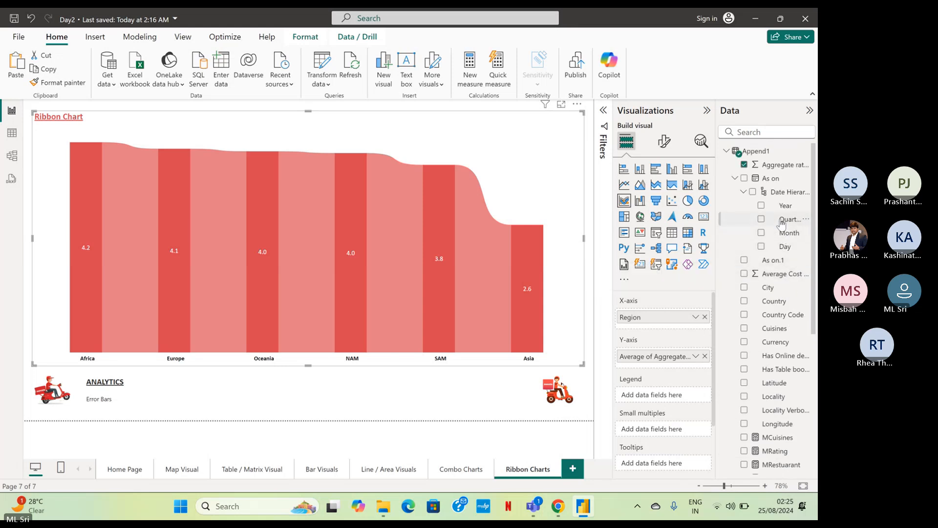
left_click_drag(782, 220, 660, 395)
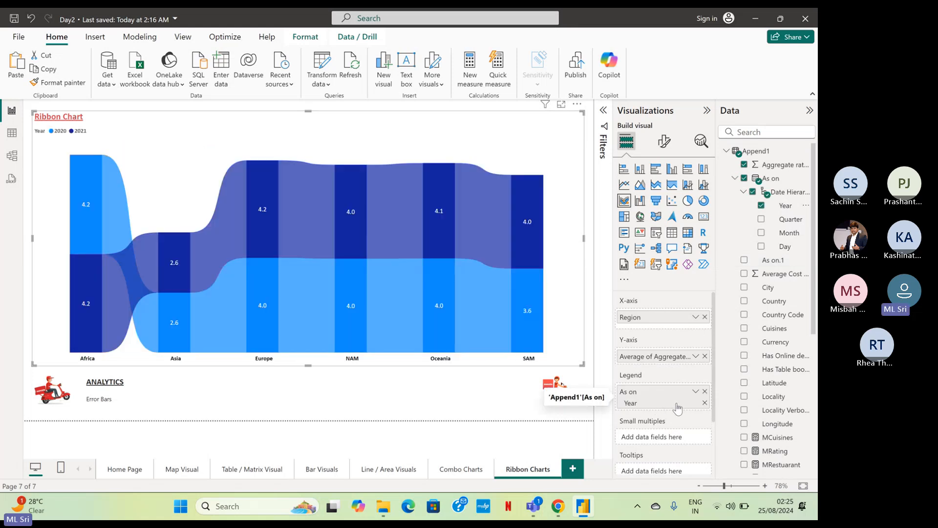
Replace Year with Month as the ribbon chart's legend and inspect the June rating for the SAM region.
left_click(760, 205)
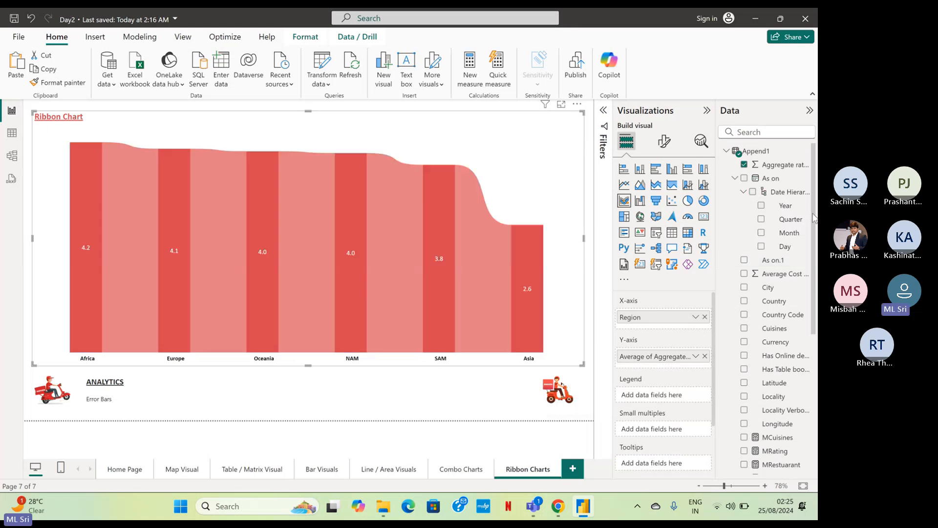
left_click_drag(782, 219, 662, 396)
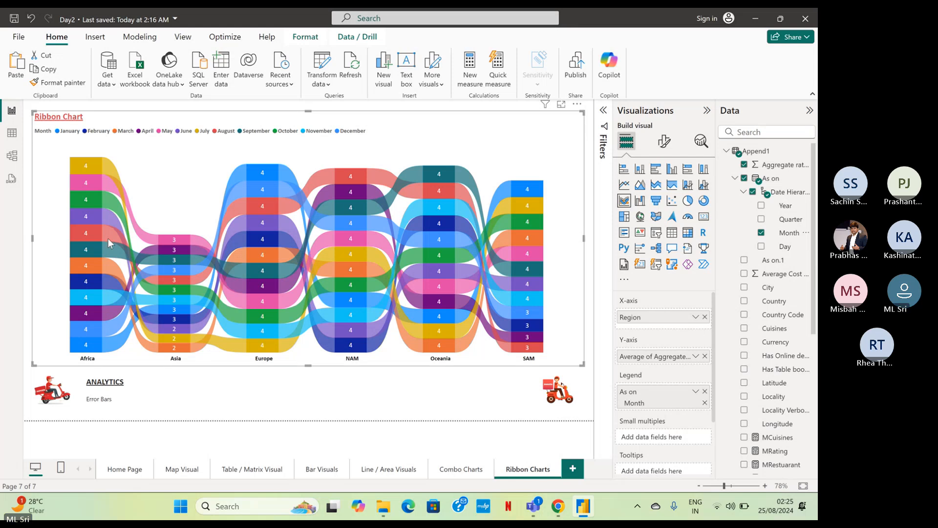
mouse_move(108, 239)
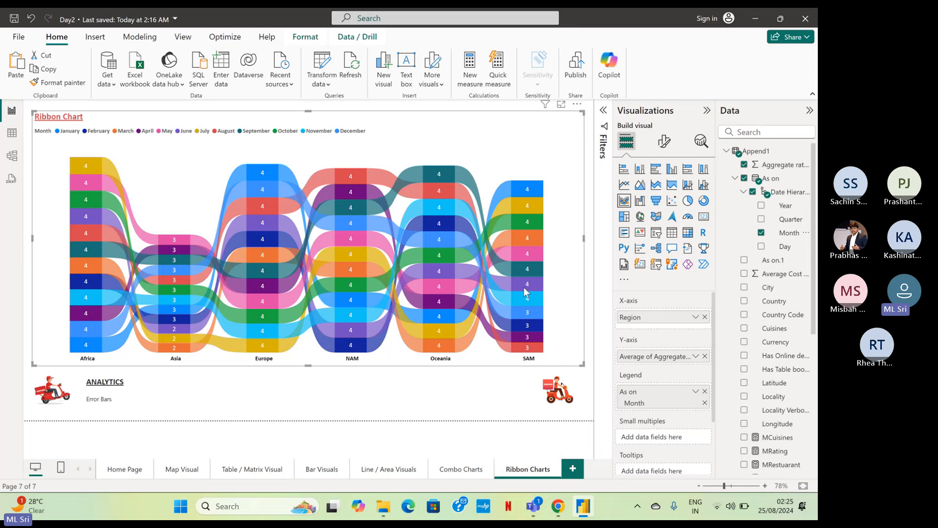
mouse_move(523, 288)
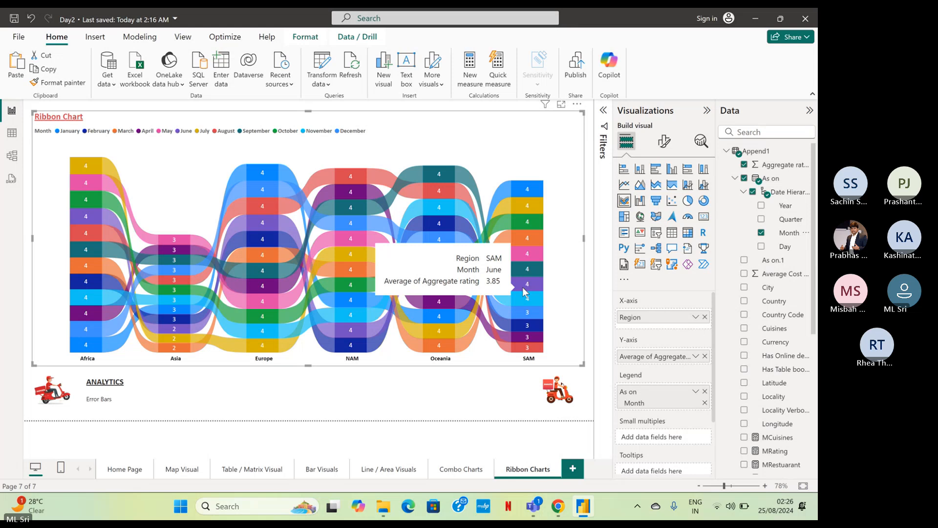
Set the ribbon chart's legend back to Quarter and its Y-axis back to the MRating measure.
left_click(705, 391)
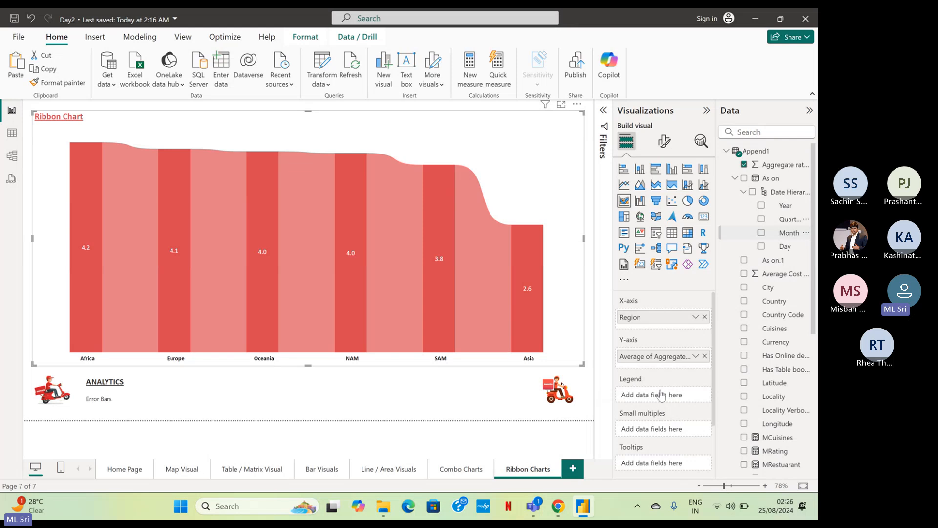
left_click_drag(661, 395, 661, 395)
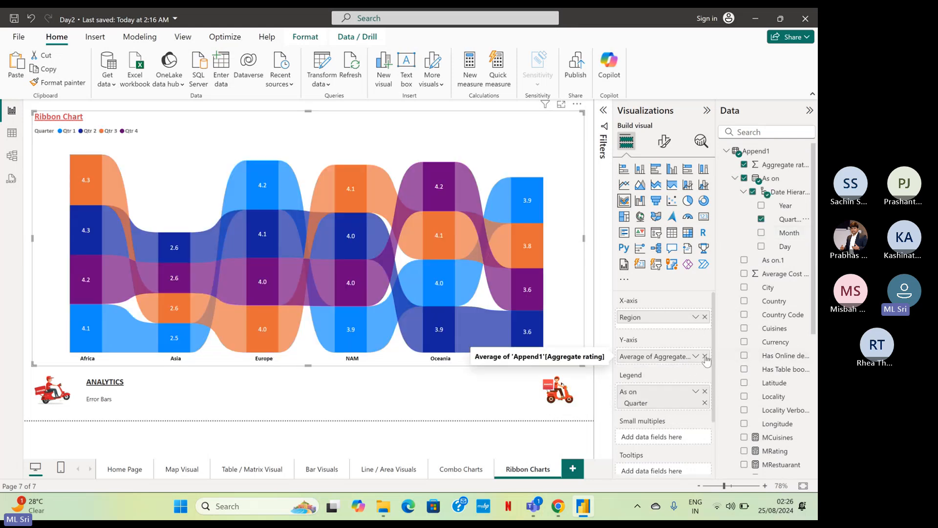
scroll(773, 337, "down", 2)
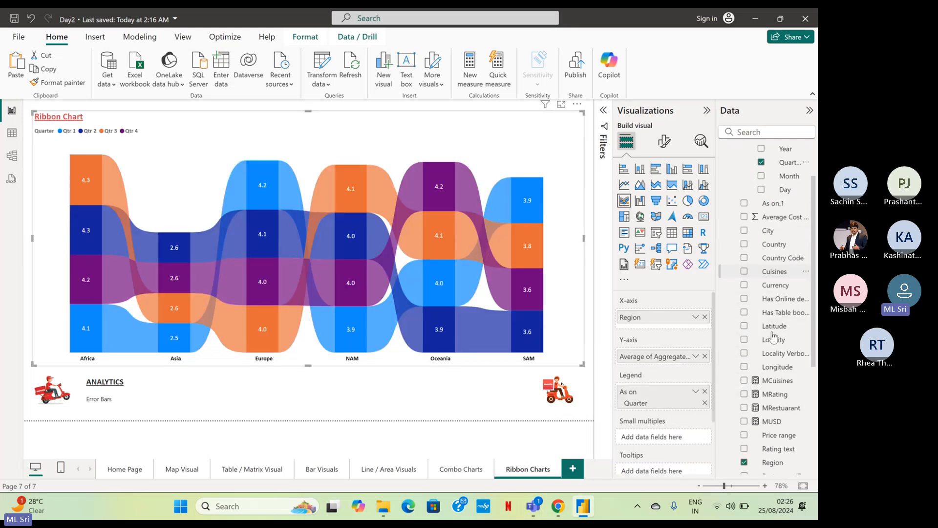
left_click_drag(773, 341, 704, 359)
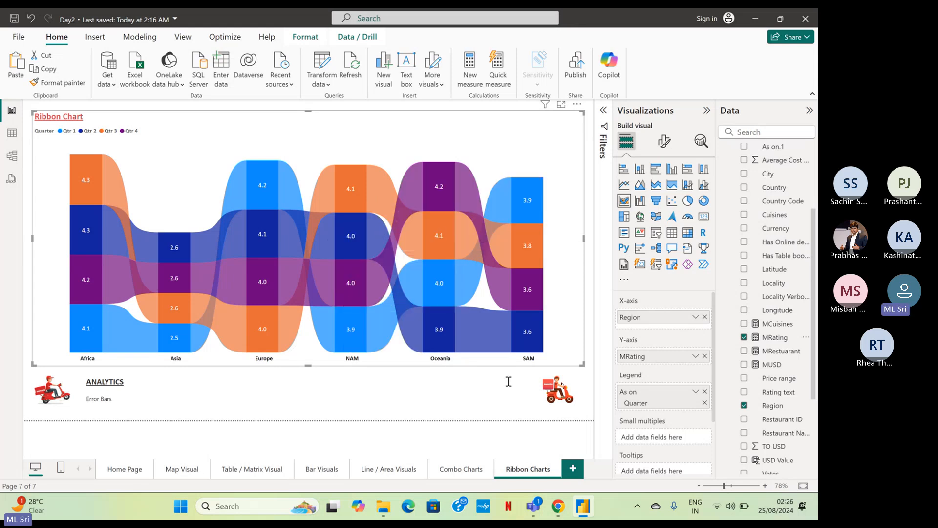
Check which analytics options the ribbon chart offers and change the text under the ANALYTICS heading to "Constant Lines".
mouse_move(526, 191)
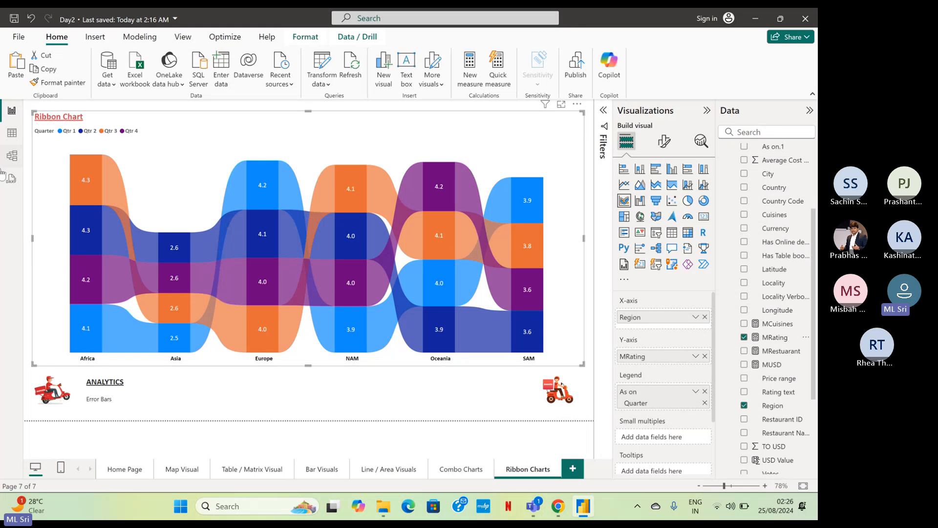
mouse_move(22, 507)
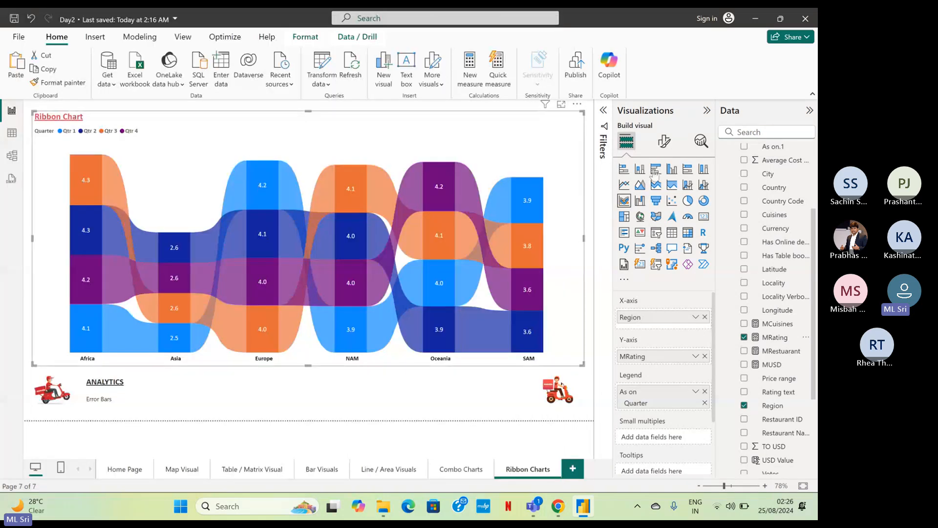
left_click(701, 141)
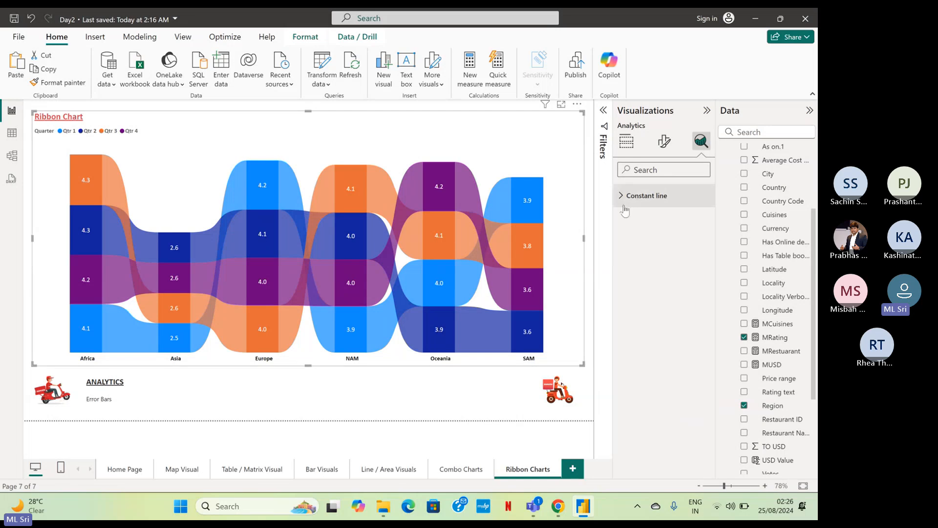
left_click(139, 397)
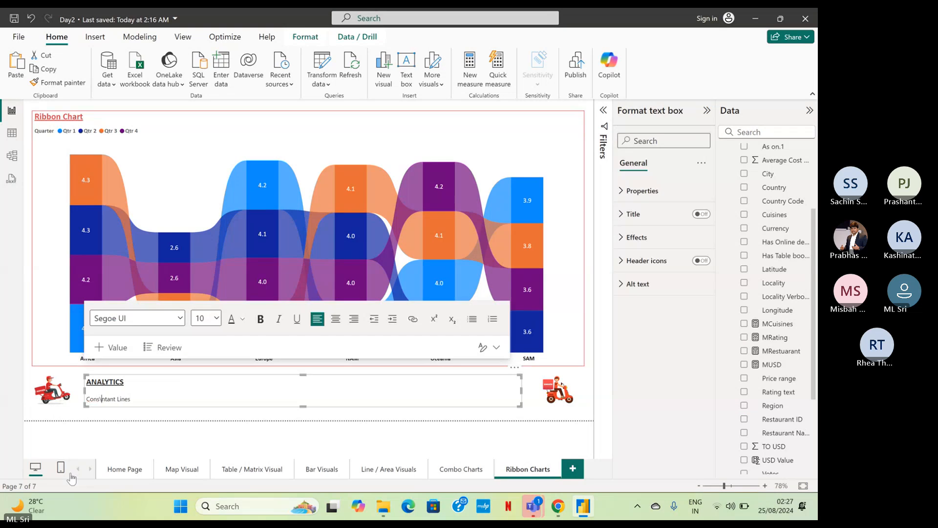
key("BackSpace")
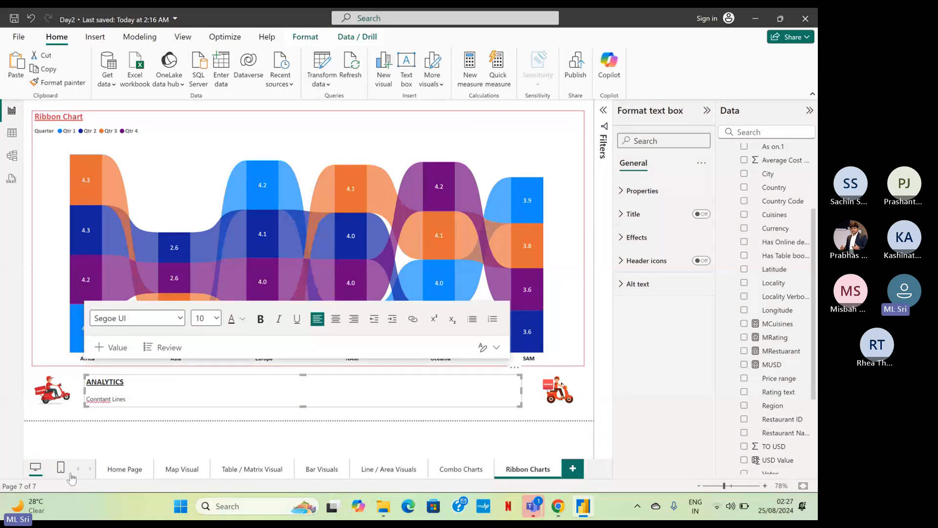
type("s")
key("ctrl+Right")
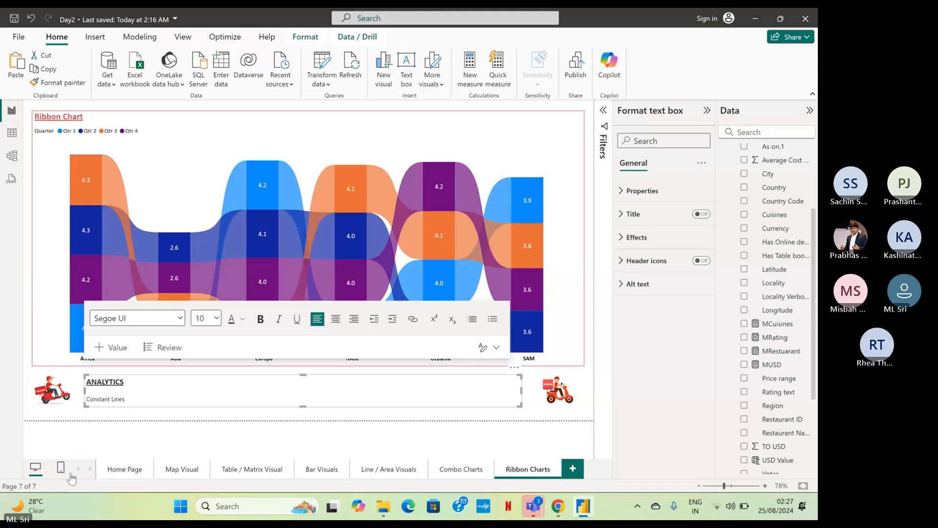
left_click(561, 425)
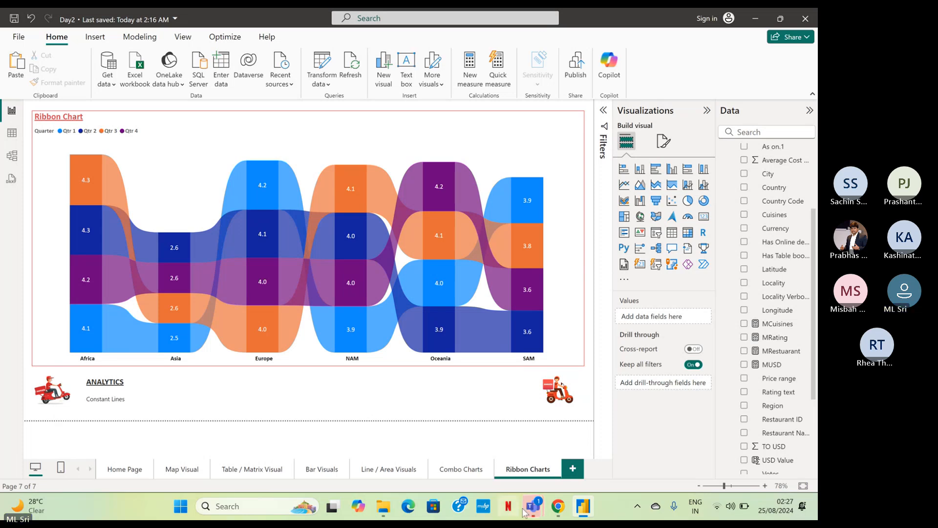
Check the Teams meeting window for new chat messages and return to the Power BI report.
mouse_move(527, 511)
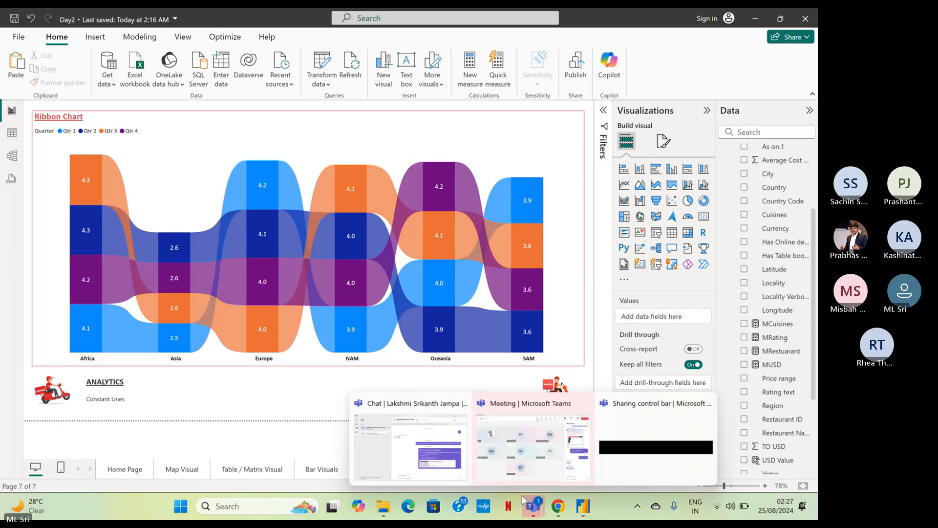
left_click(548, 481)
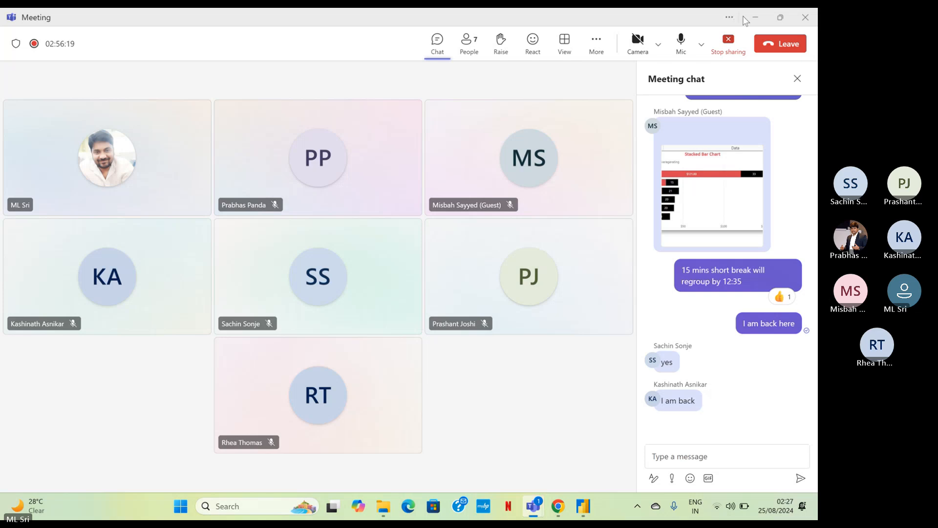
left_click(755, 20)
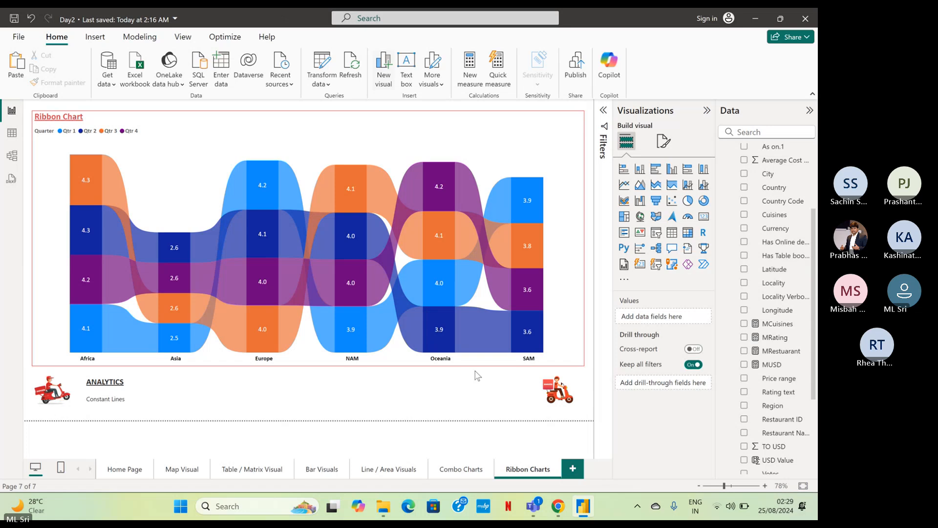
left_click(573, 468)
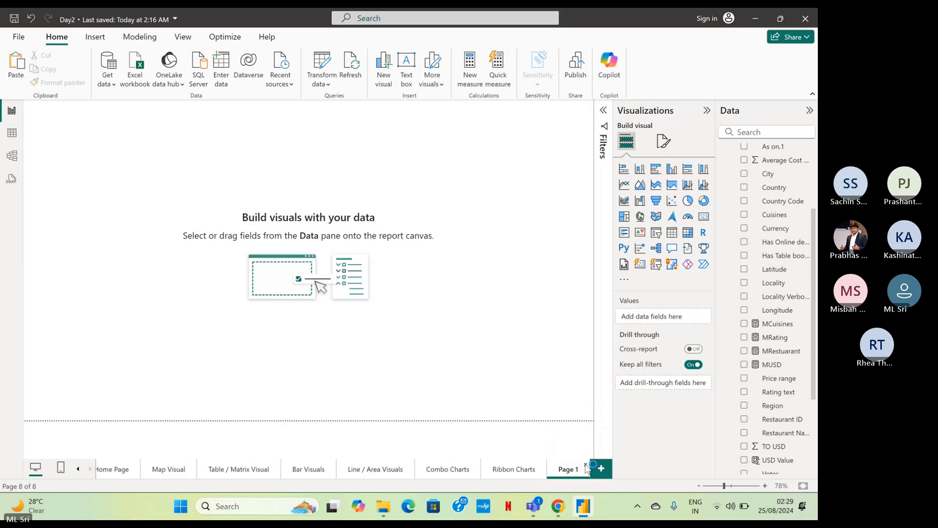
left_click(586, 465)
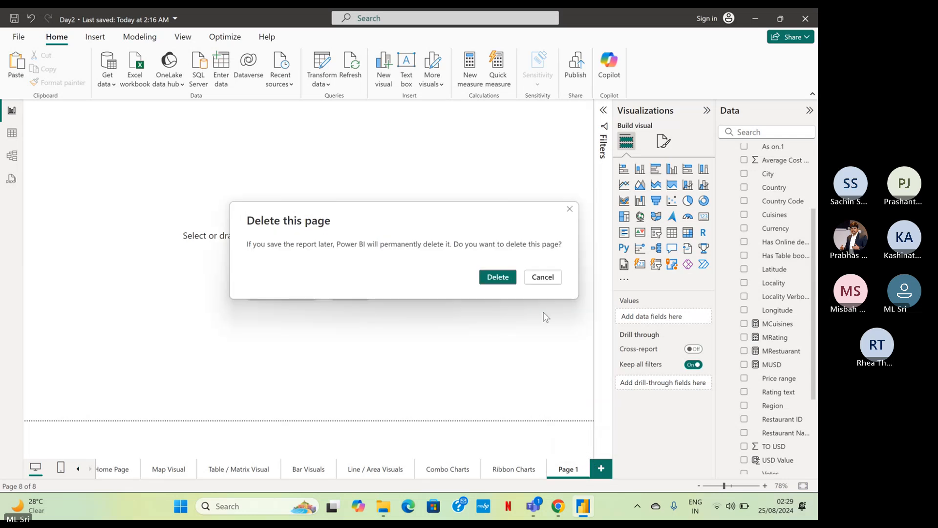
left_click(498, 278)
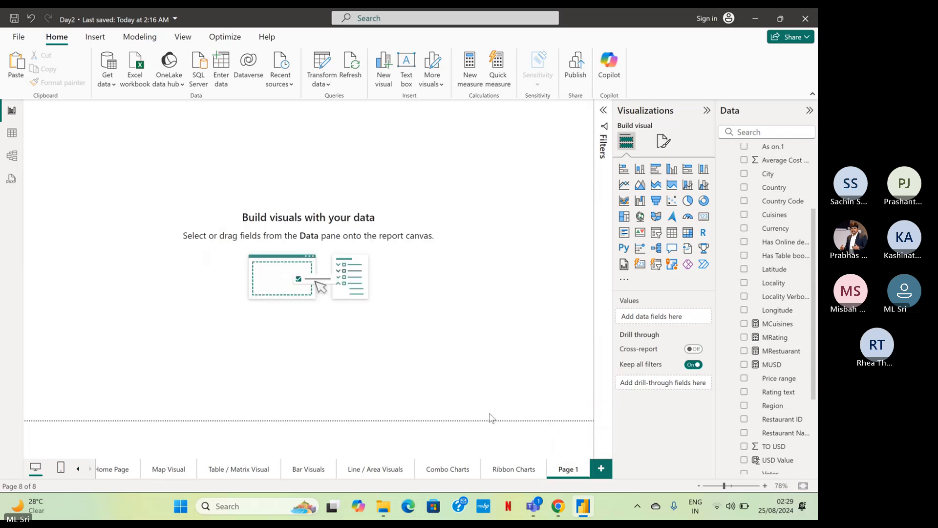
Duplicate the Ribbon Charts page and rename the copy "Waterfall Chart".
right_click(519, 468)
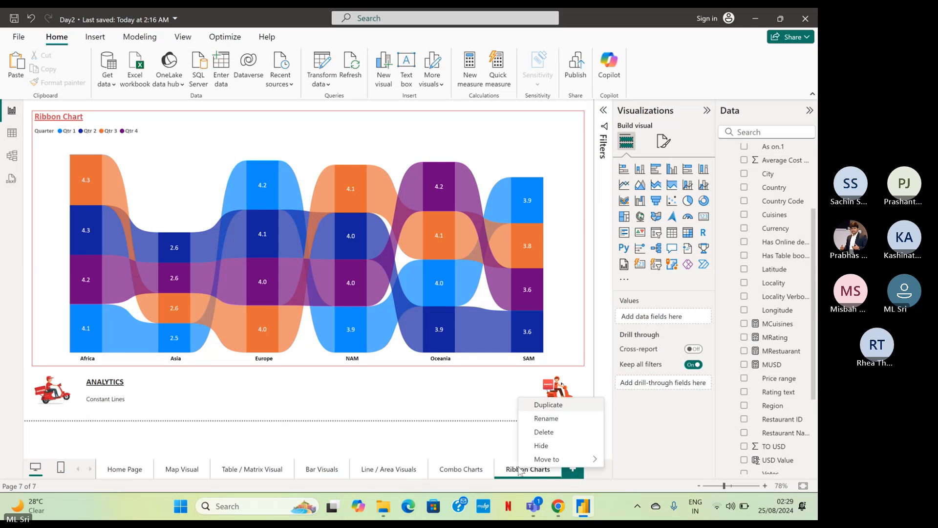
left_click(548, 406)
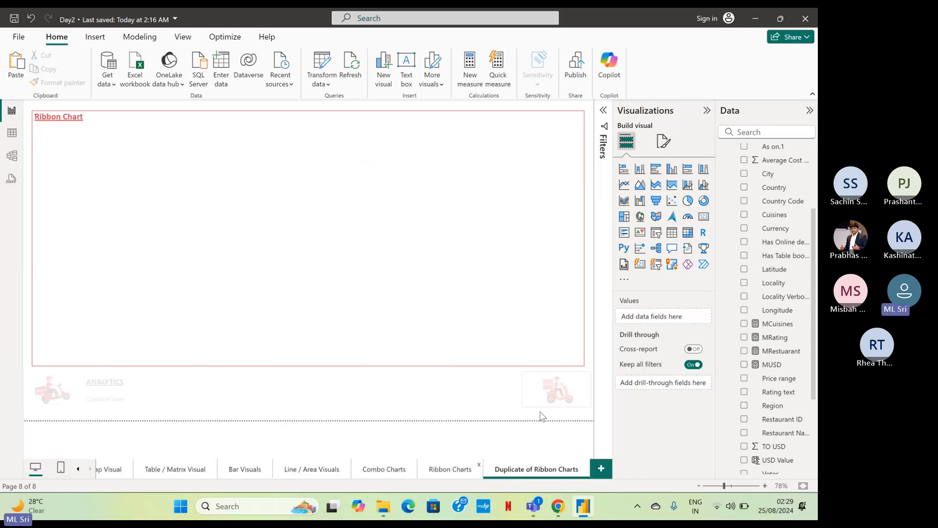
double_click(538, 472)
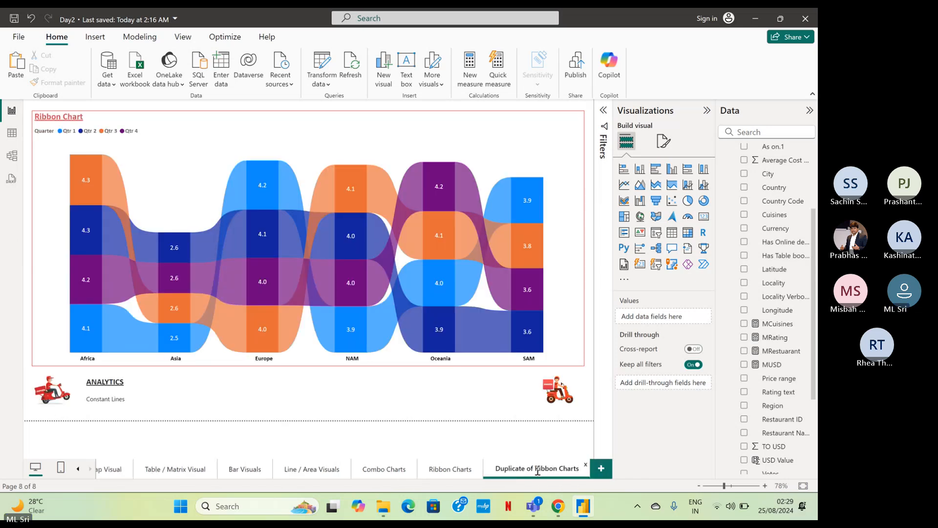
key("ctrl+a")
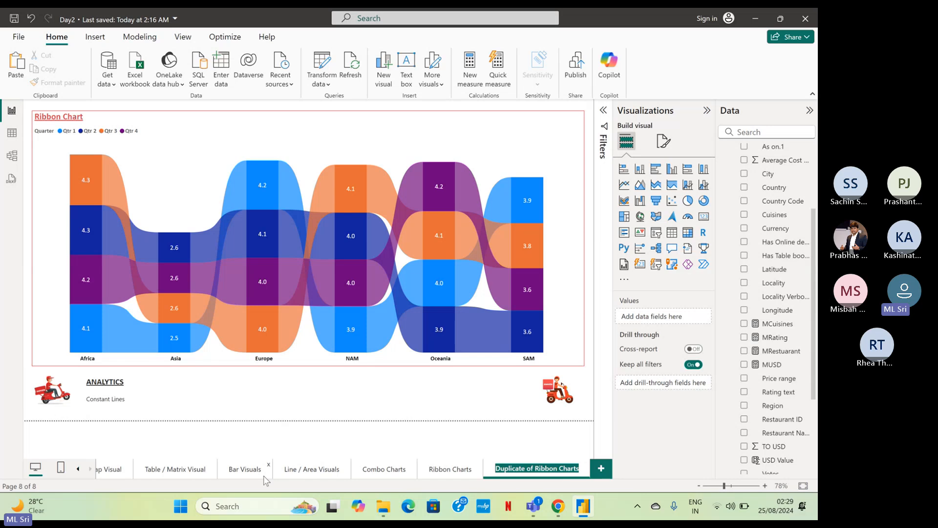
type("Water")
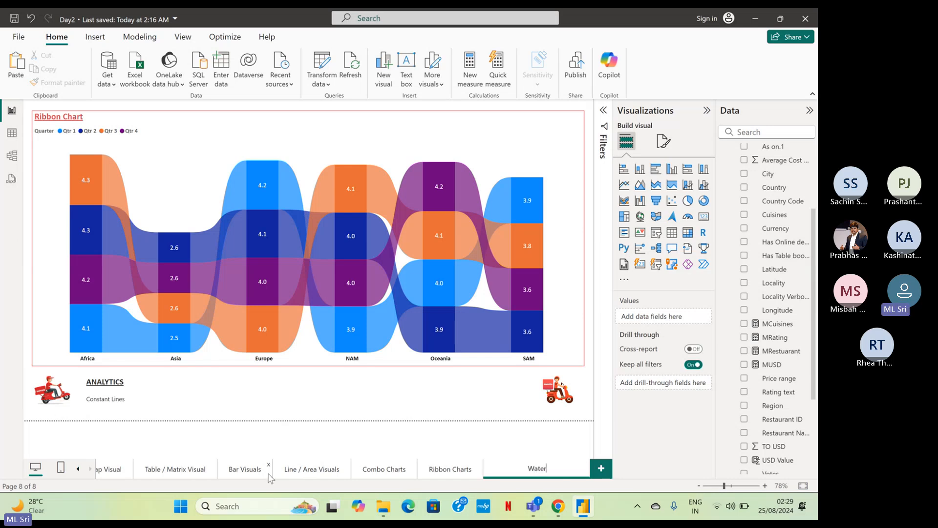
type("fall Chart")
key("Return")
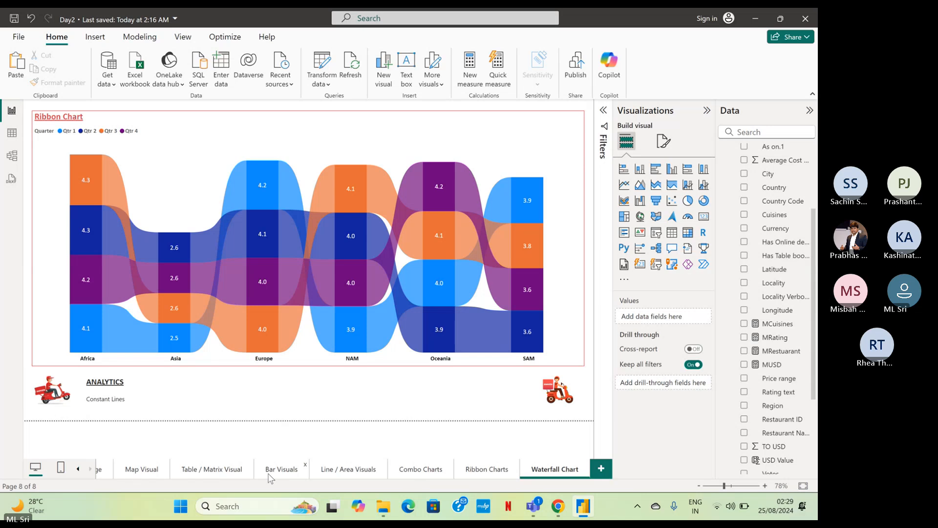
In the Windows microphone privacy settings, allow access for Sound Recorder and switch Microsoft Teams' access off and back on.
left_click(669, 513)
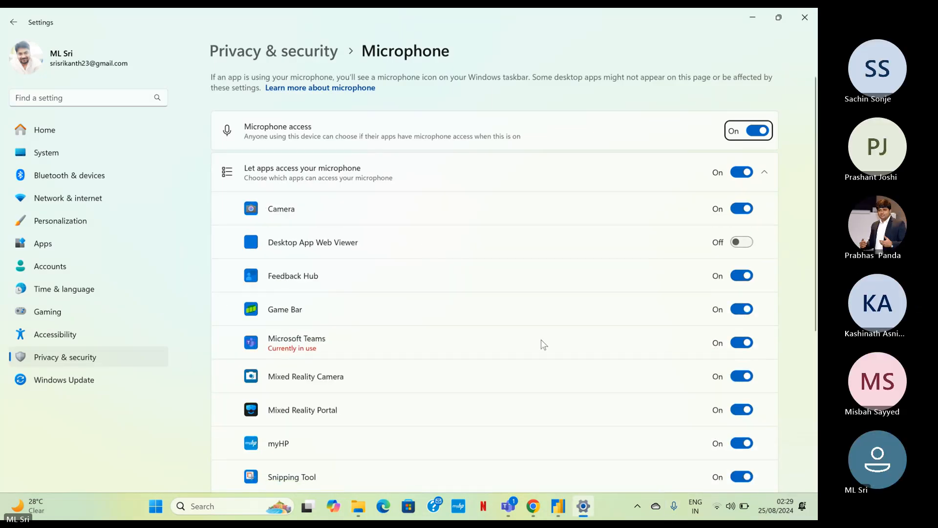
scroll(660, 272, "down", 5)
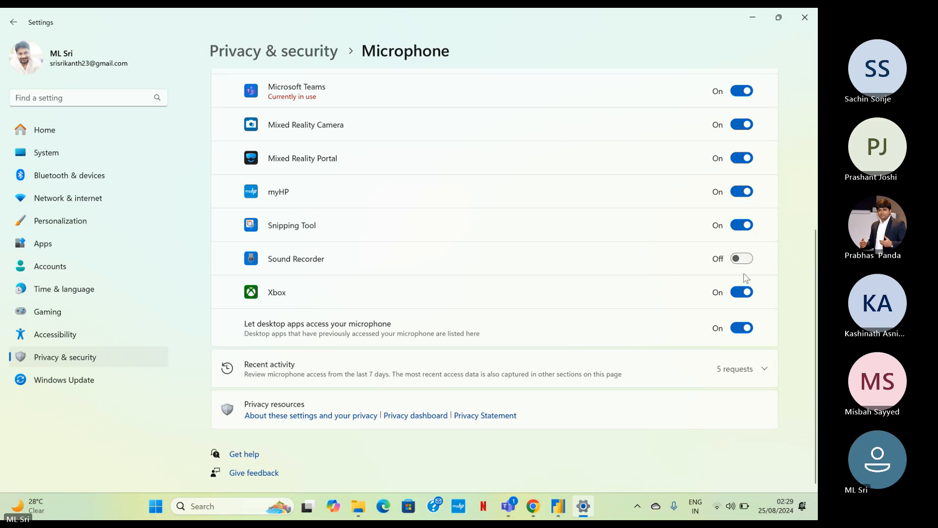
left_click(742, 258)
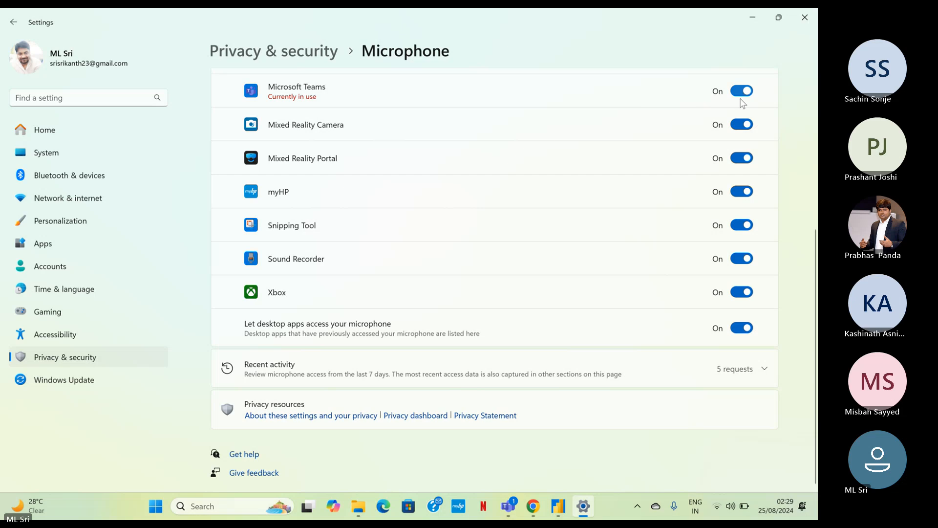
left_click(743, 92)
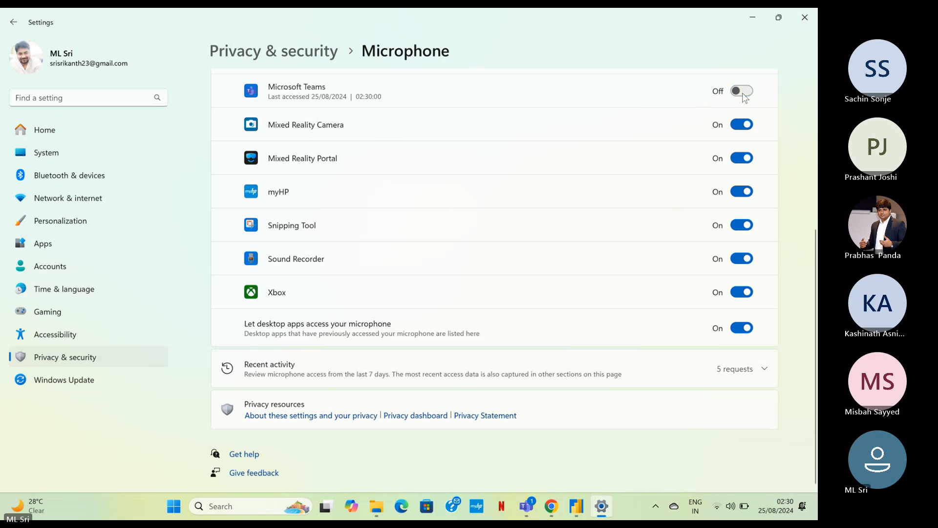
left_click(743, 94)
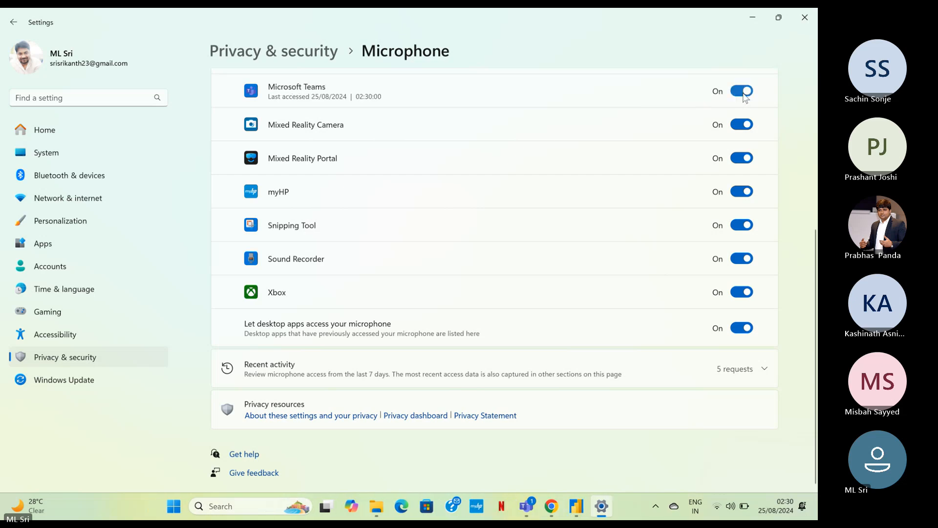
left_click(806, 21)
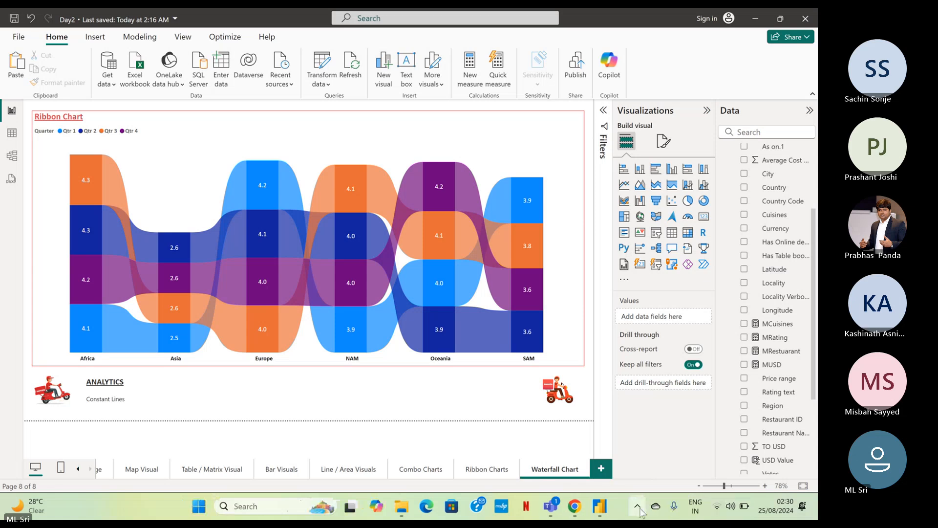
Reopen the Windows microphone privacy settings, allow access for Desktop App Web Viewer, check the other apps and return to the report.
left_click(679, 510)
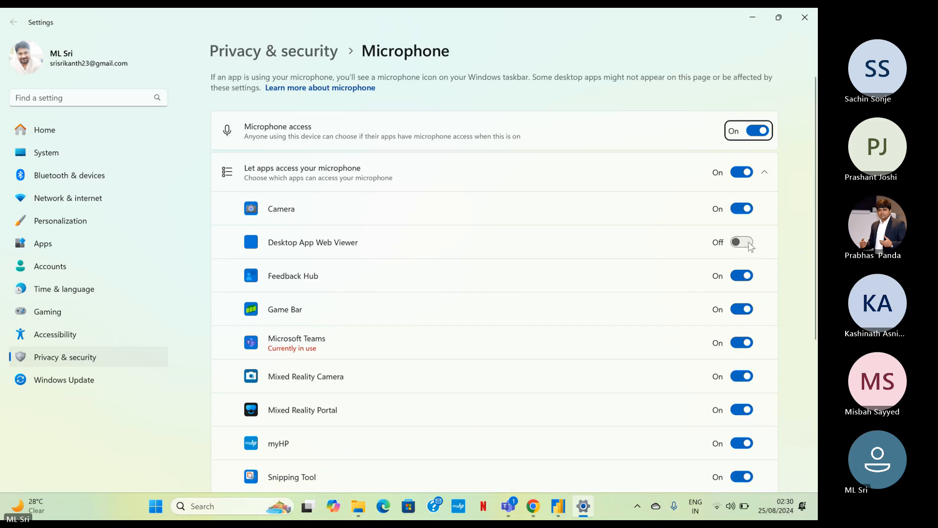
left_click(744, 242)
scroll(752, 253, "down", 3)
scroll(752, 253, "down", 3)
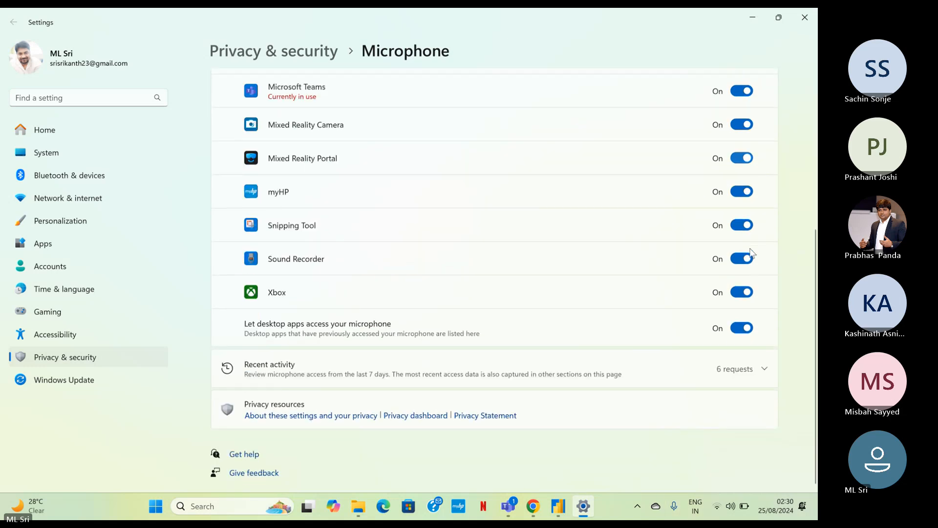
scroll(749, 258, "up", 2)
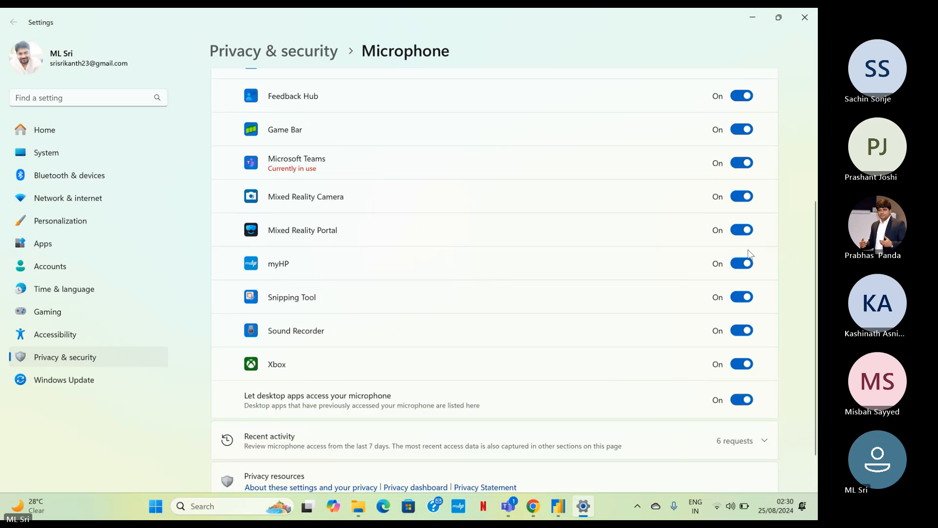
scroll(751, 254, "up", 5)
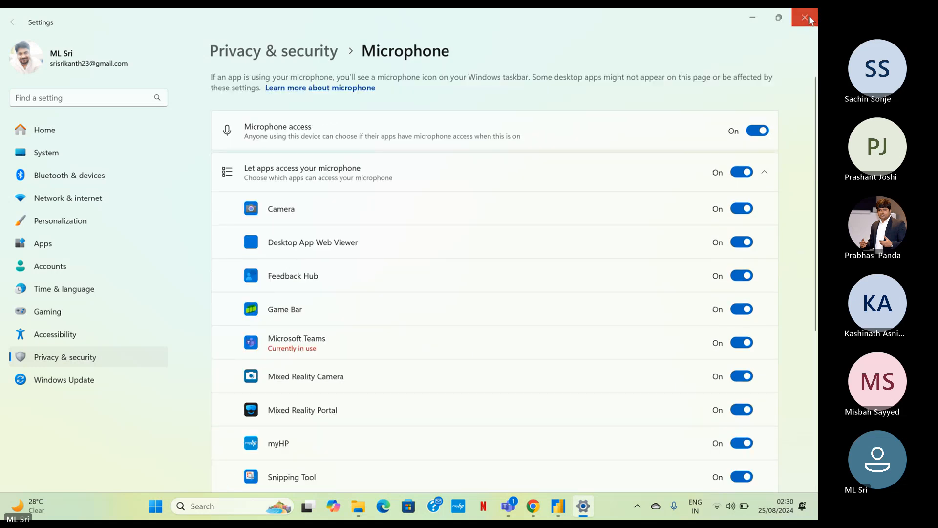
left_click(805, 17)
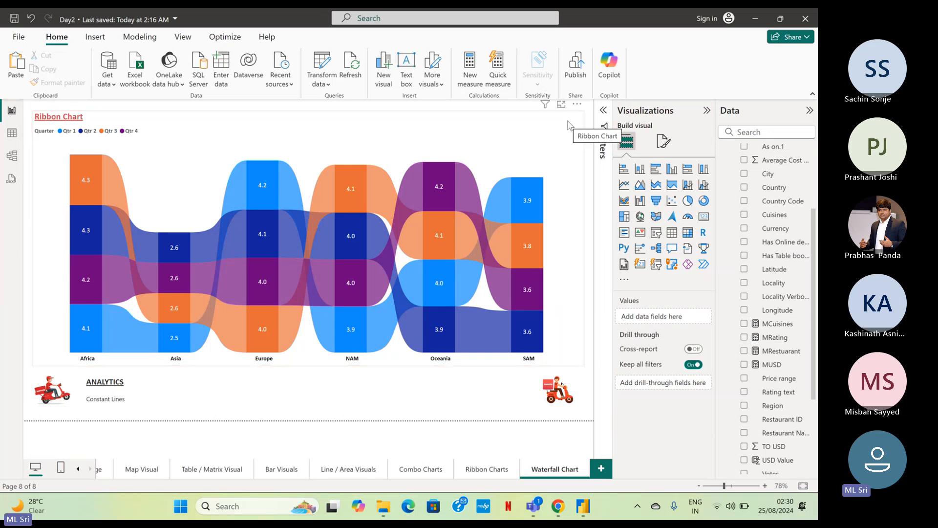
Convert the copied ribbon chart to a waterfall chart and move the As on Quarter field from Category to Breakdown.
left_click(569, 125)
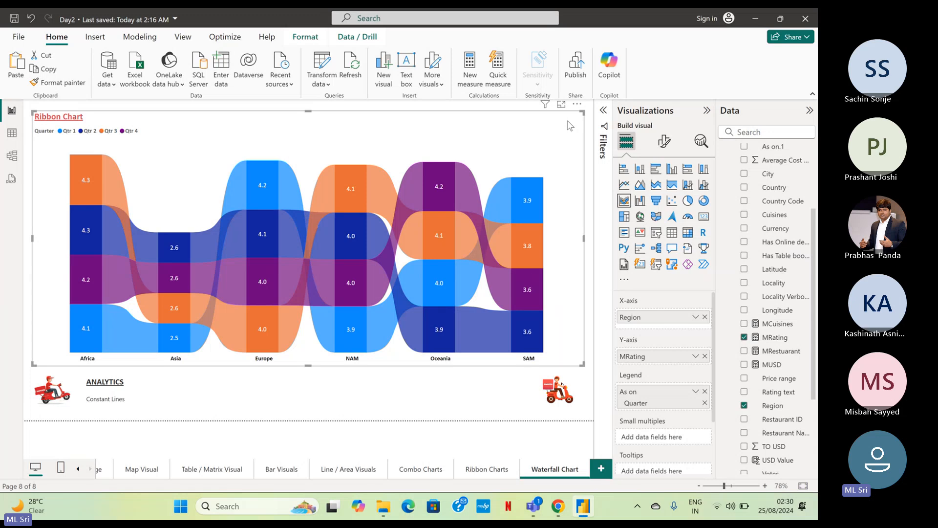
left_click(641, 200)
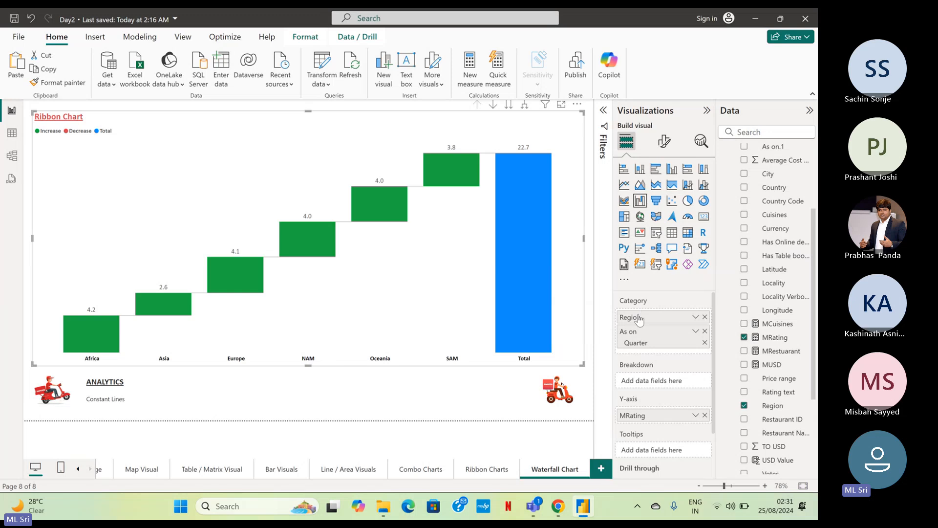
scroll(642, 382, "down", 1)
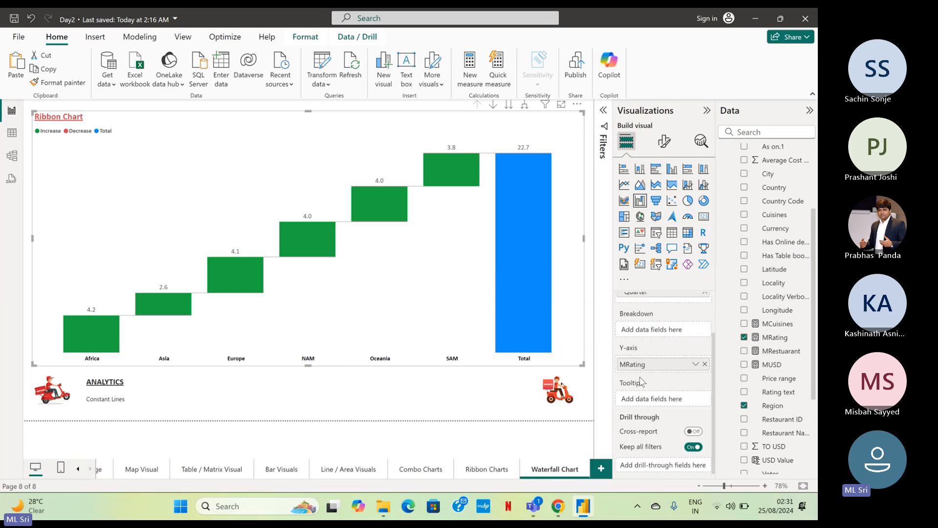
scroll(642, 382, "up", 1)
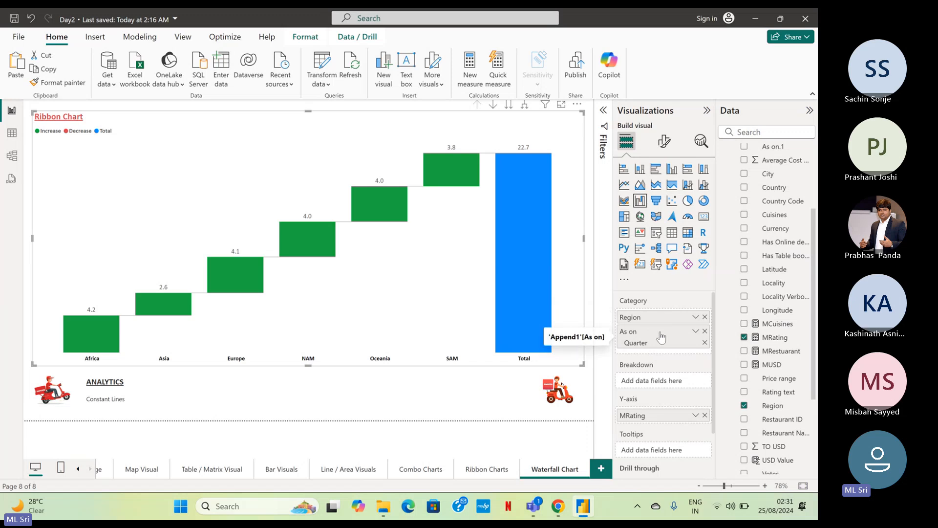
left_click_drag(661, 336, 662, 381)
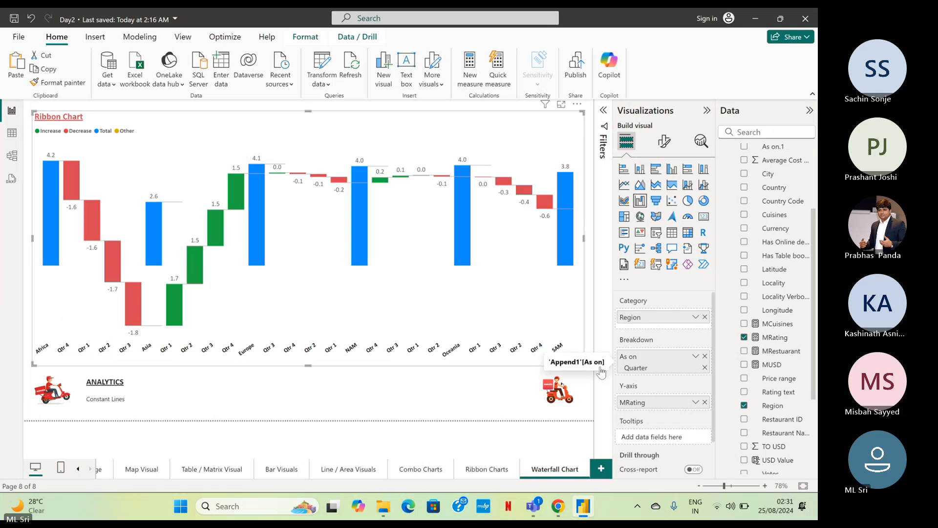
left_click(697, 360)
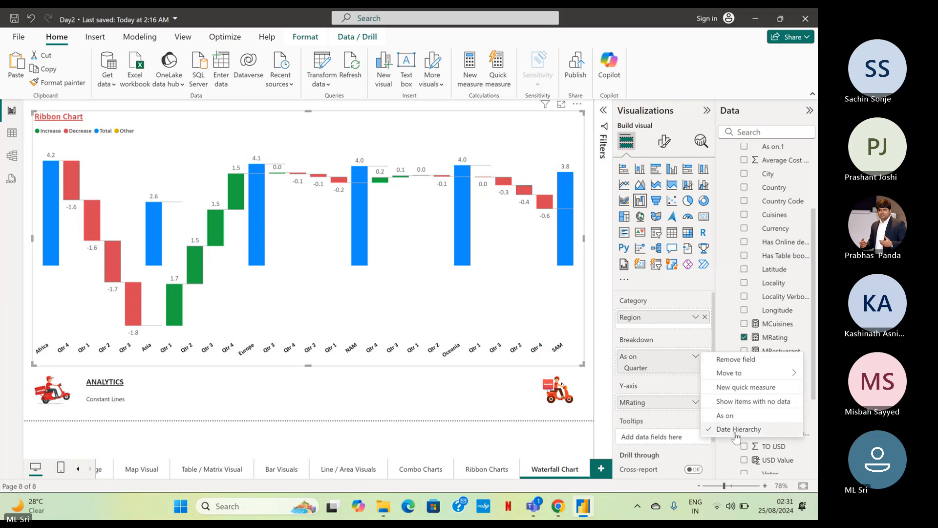
left_click(655, 390)
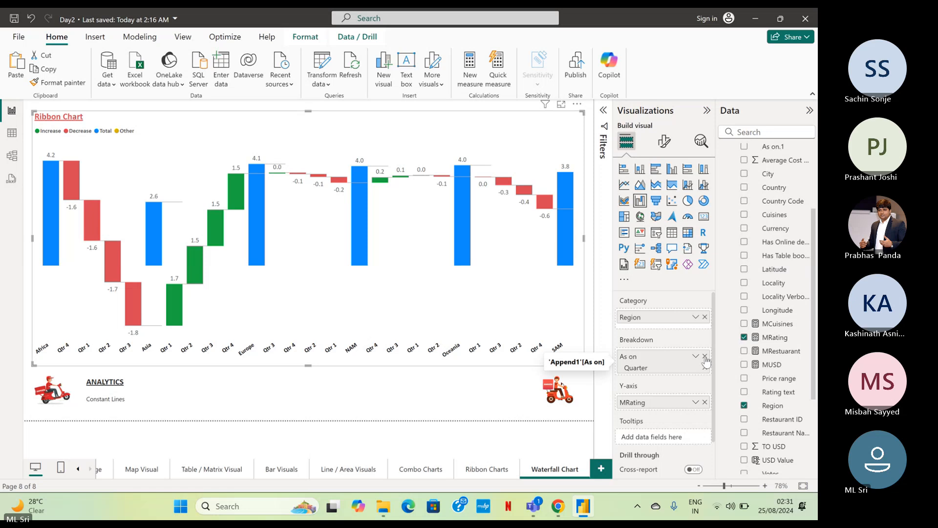
scroll(795, 341, "up", 1)
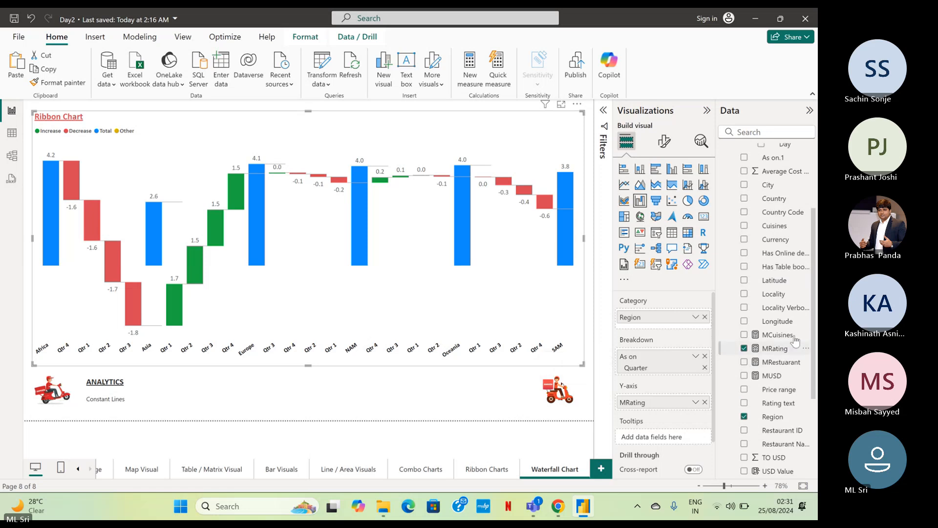
scroll(795, 340, "up", 5)
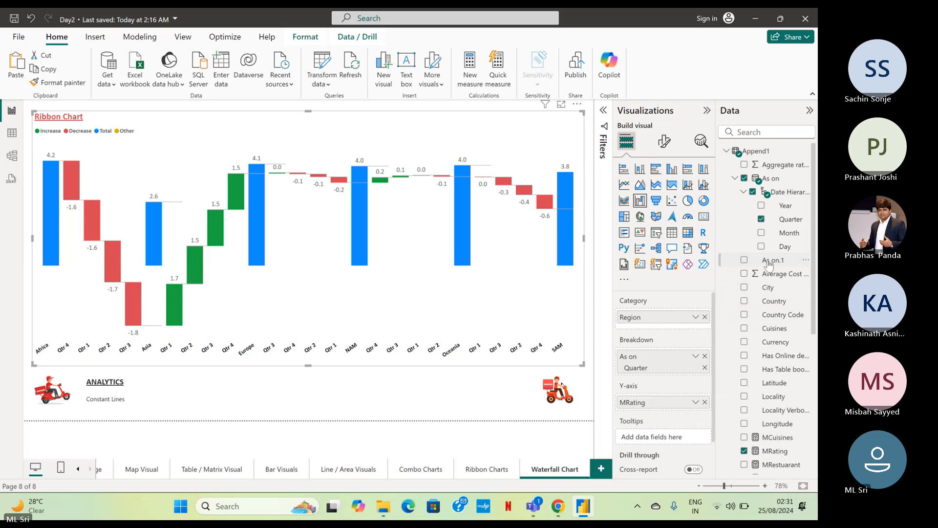
left_click(761, 205)
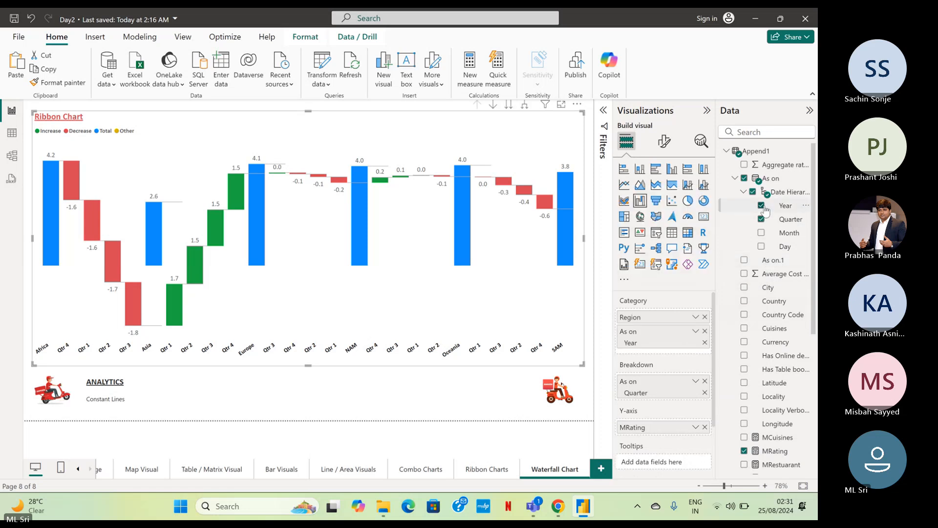
left_click(705, 332)
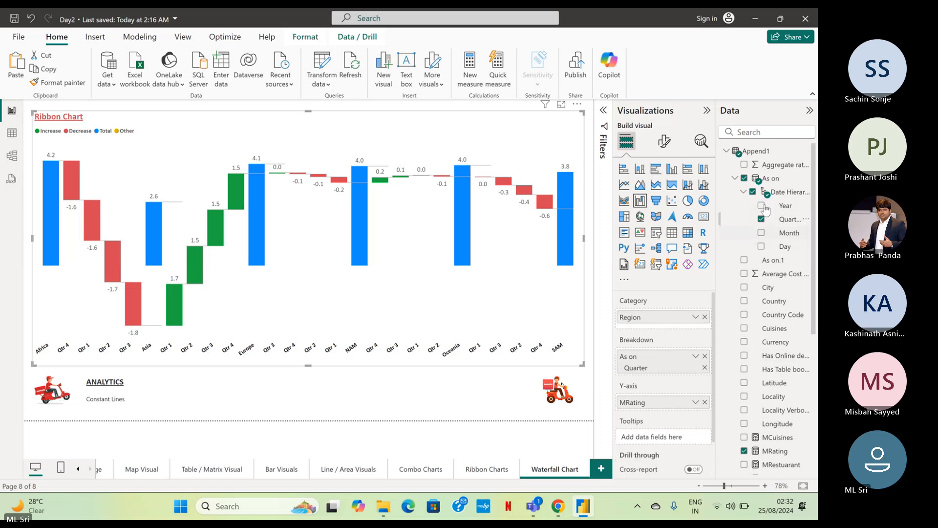
Replace Quarter in the waterfall chart's Breakdown with the As on field, shown as Date Hierarchy at Year level.
left_click(705, 355)
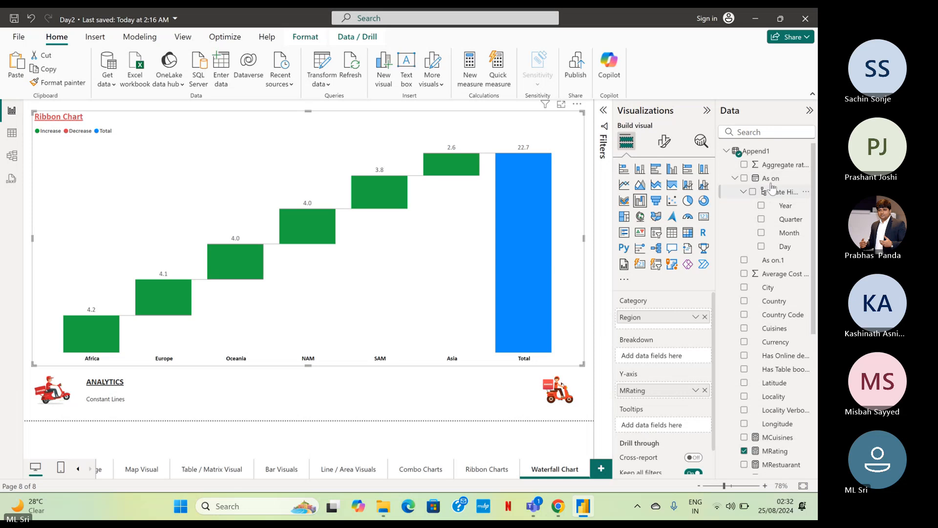
left_click_drag(770, 180, 656, 366)
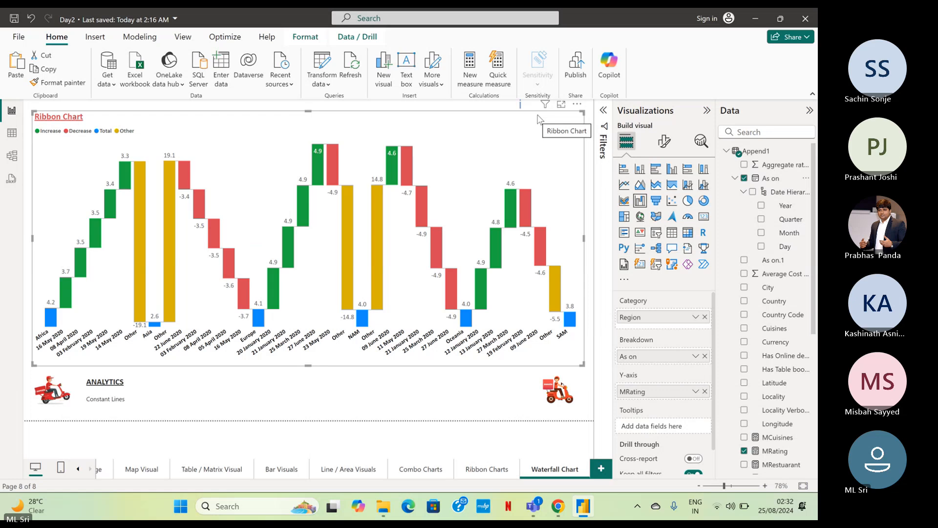
left_click(695, 357)
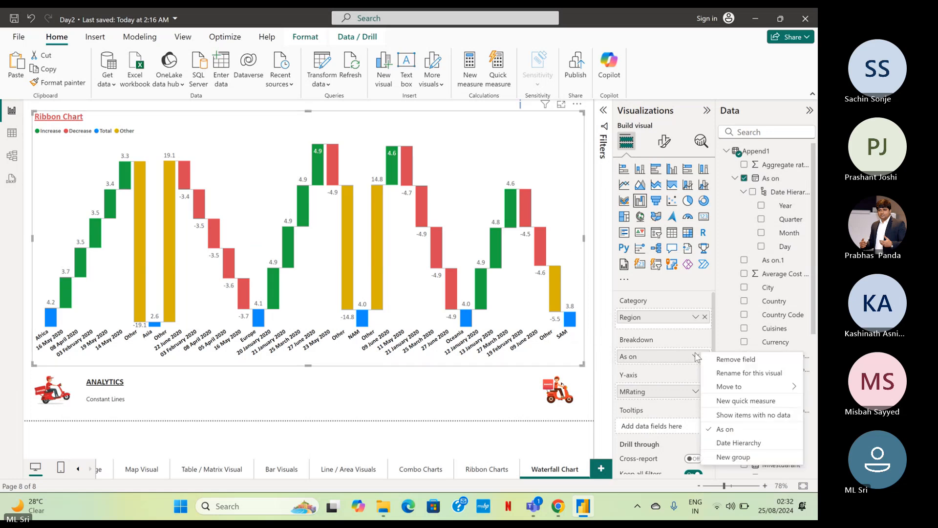
left_click(724, 443)
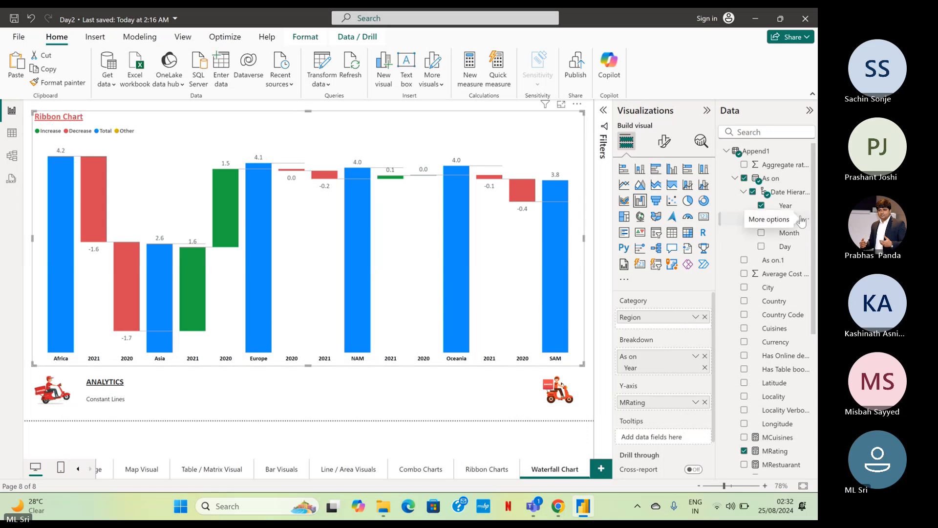
Replace Year with the As on hierarchy's Quarter level in the waterfall chart's Breakdown.
left_click(782, 221)
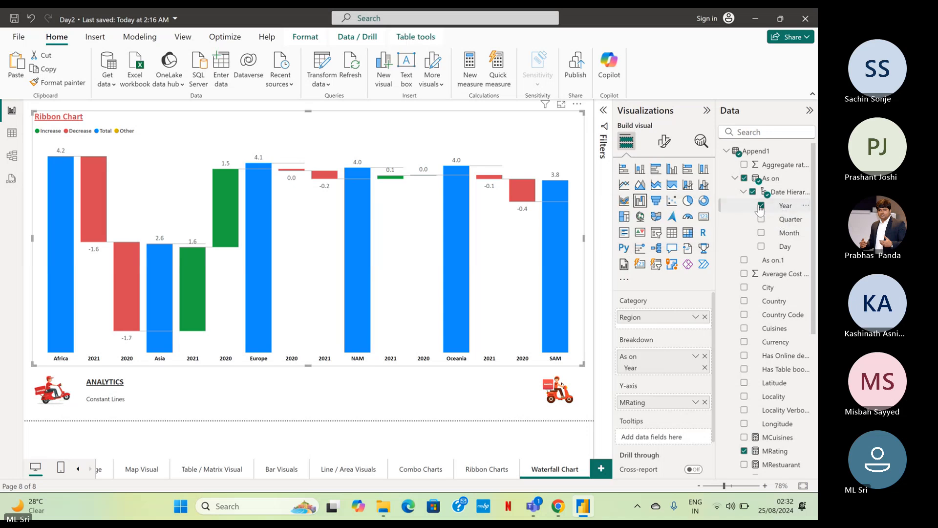
left_click(760, 206)
left_click_drag(786, 222, 679, 367)
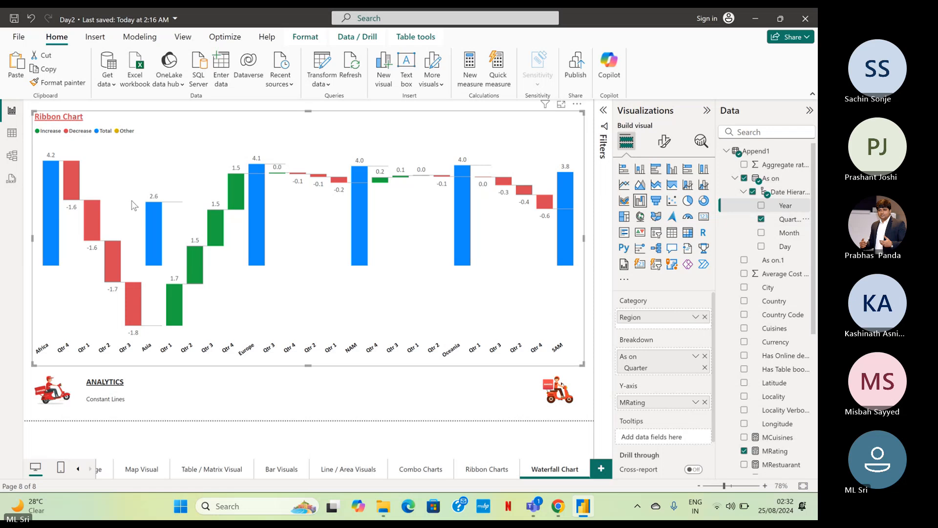
mouse_move(74, 190)
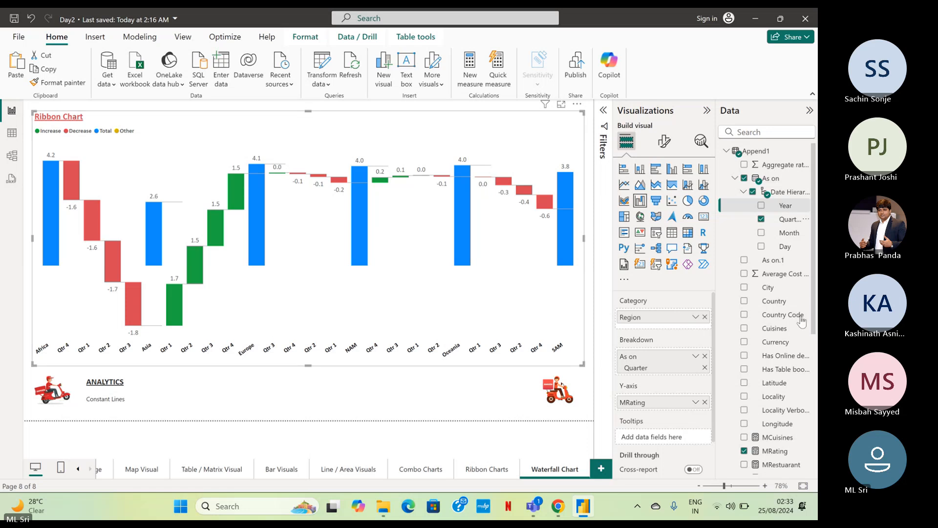
Try the Country field as the waterfall chart's Breakdown and put the As on Quarter level back in its place.
scroll(801, 320, "down", 5)
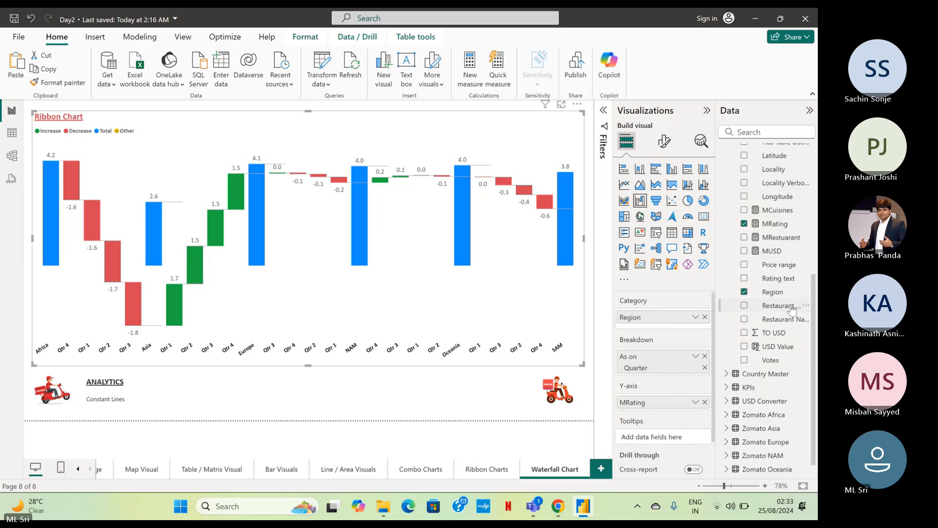
scroll(793, 308, "up", 5)
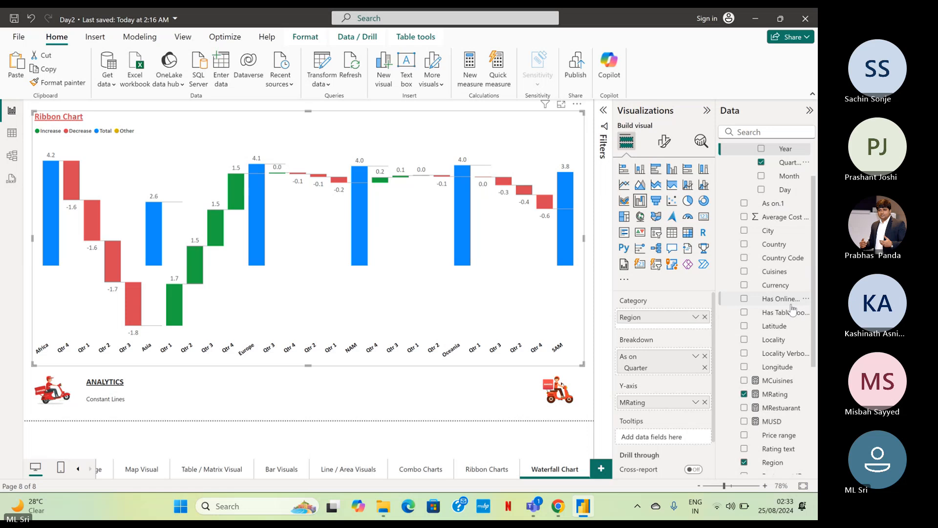
scroll(793, 309, "up", 2)
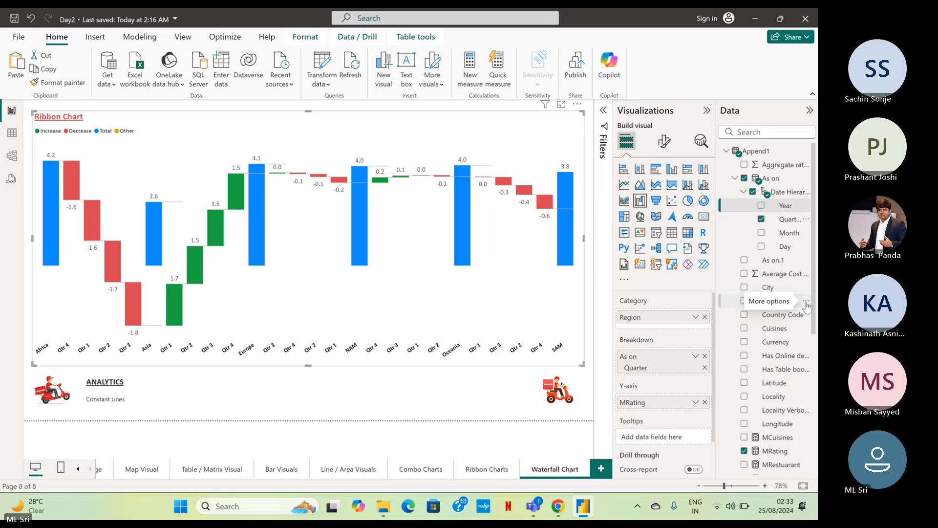
scroll(807, 305, "down", 7)
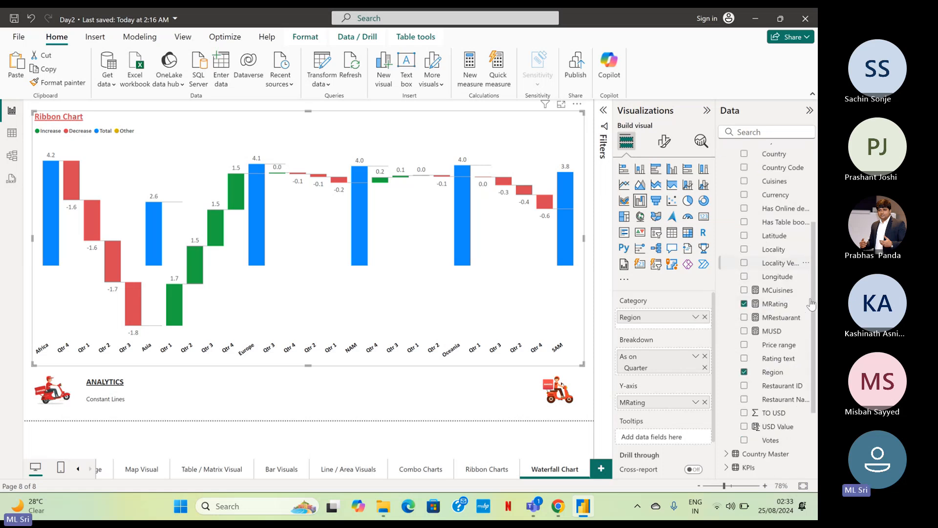
scroll(810, 303, "down", 3)
scroll(810, 303, "up", 10)
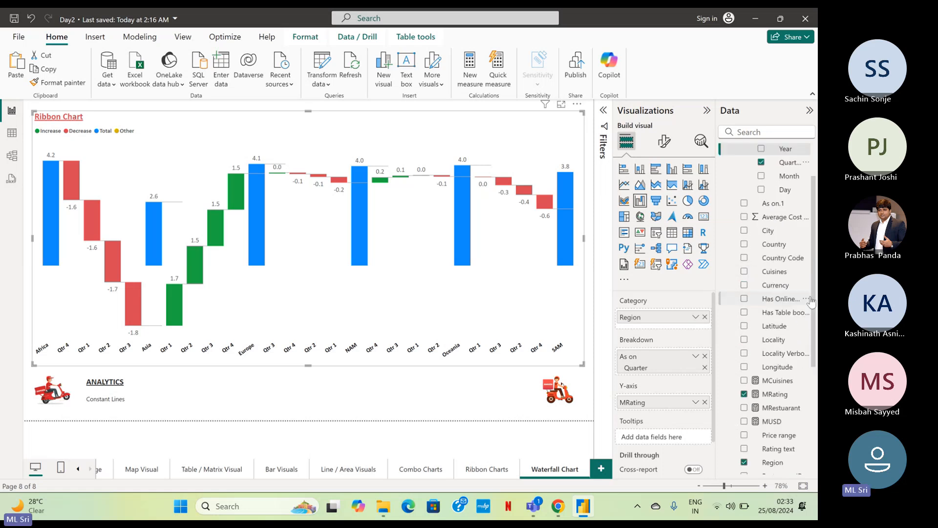
left_click(704, 356)
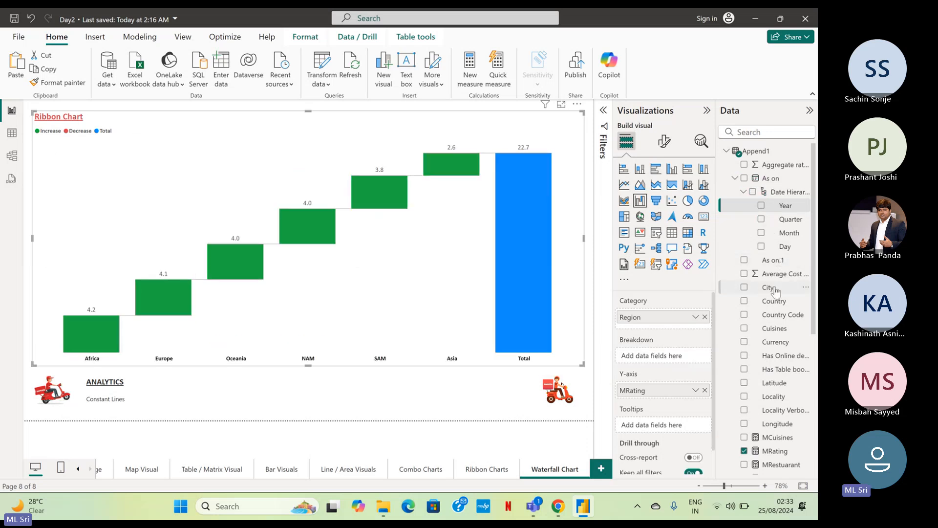
left_click_drag(774, 297, 651, 360)
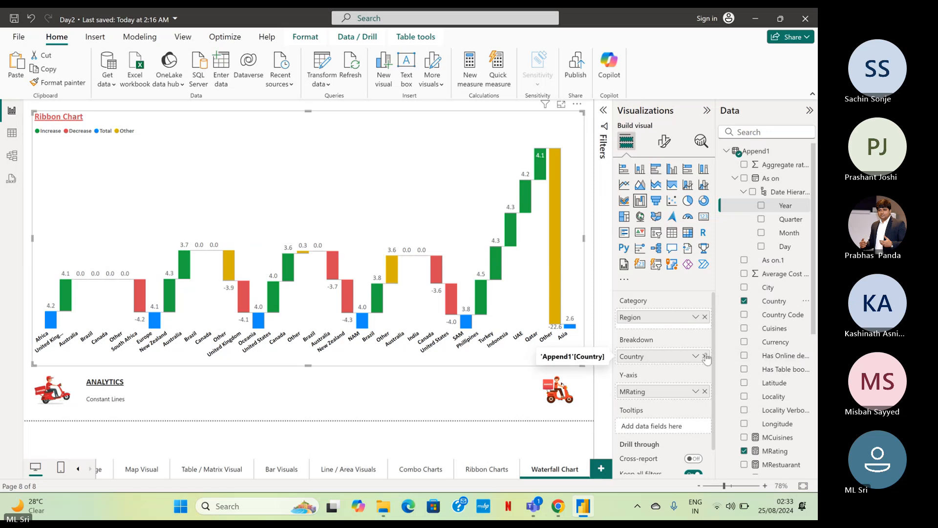
left_click_drag(795, 226, 681, 356)
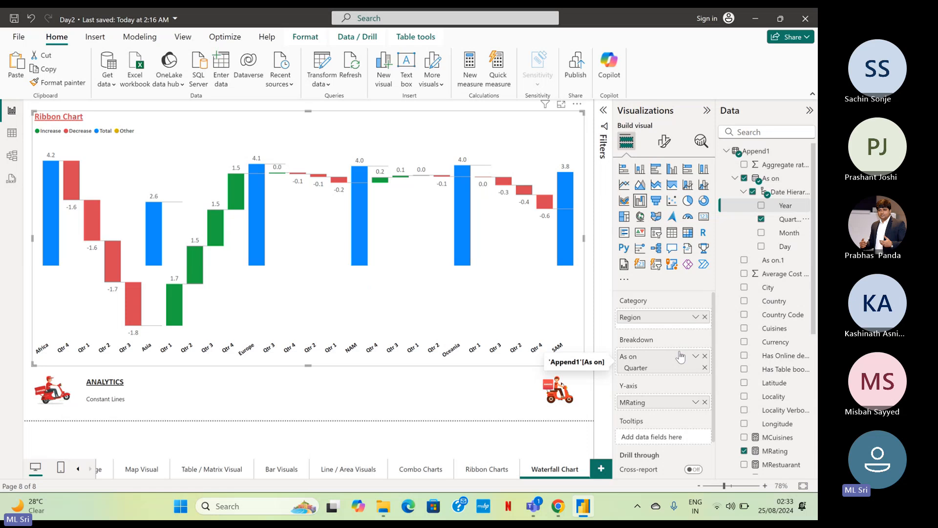
Change the chart's title text from Ribbon Chart to Waterfall Chart.
left_click(663, 142)
left_click(663, 192)
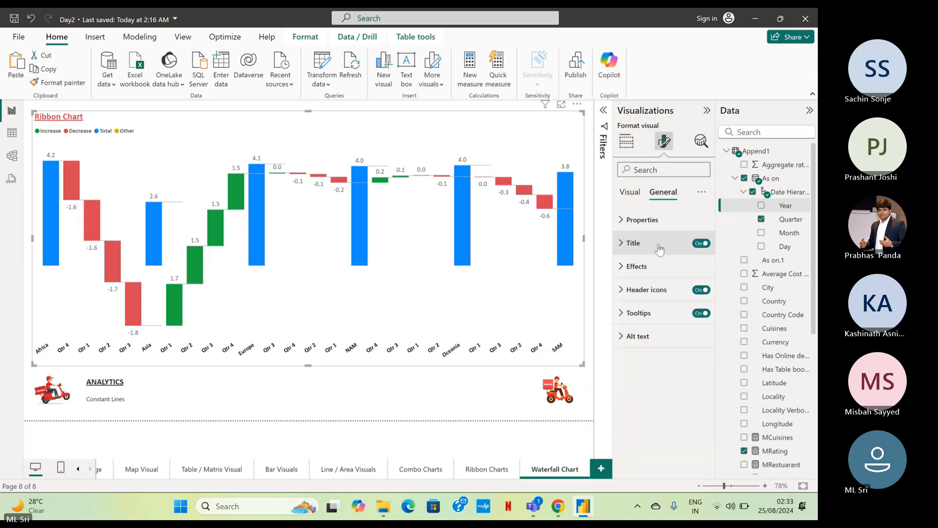
left_click(633, 243)
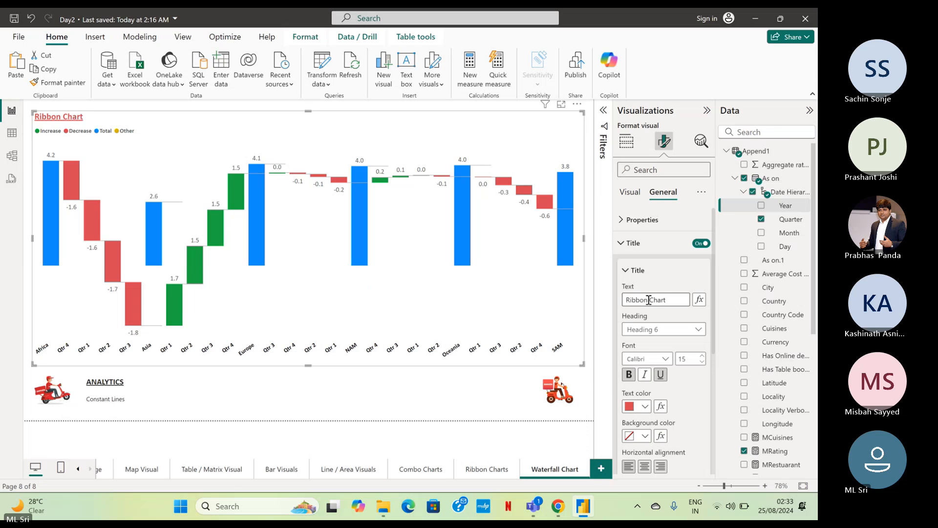
left_click_drag(649, 300, 636, 300)
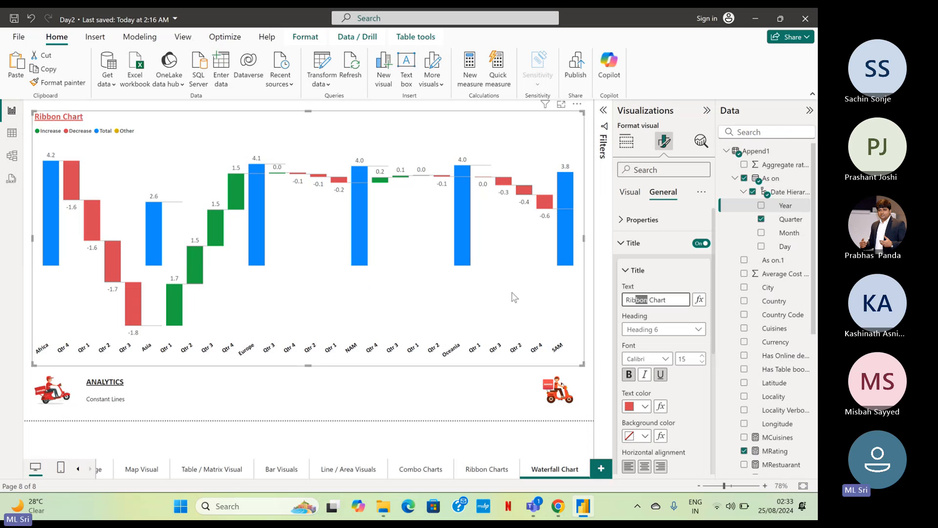
key("shift+Home")
type("Waterfall")
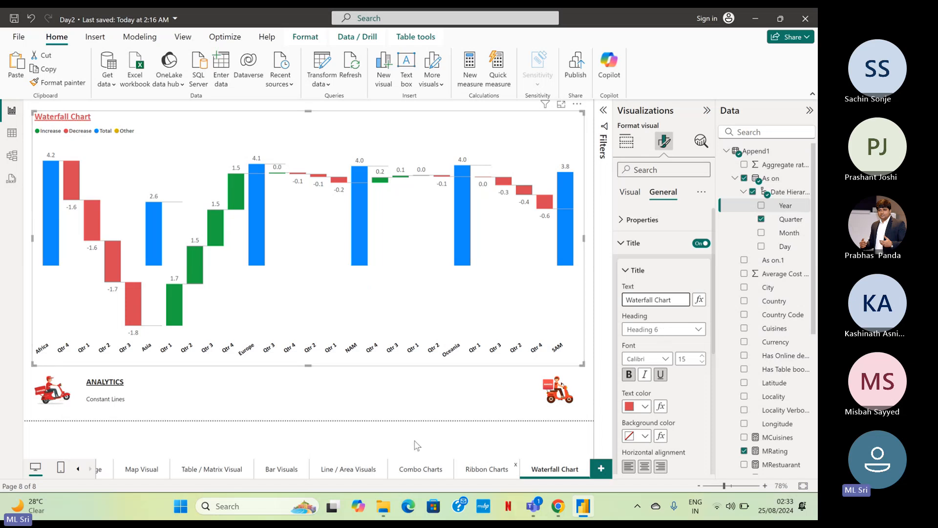
left_click(432, 422)
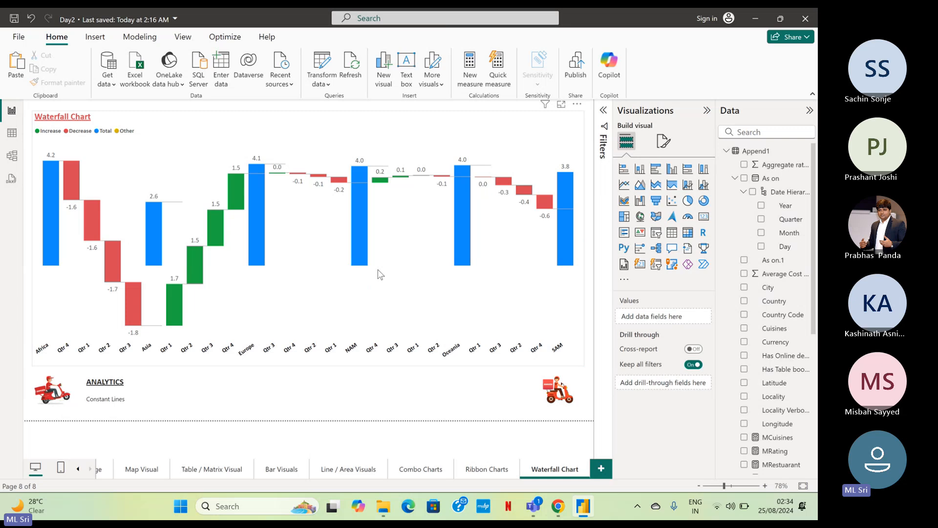
left_click(569, 127)
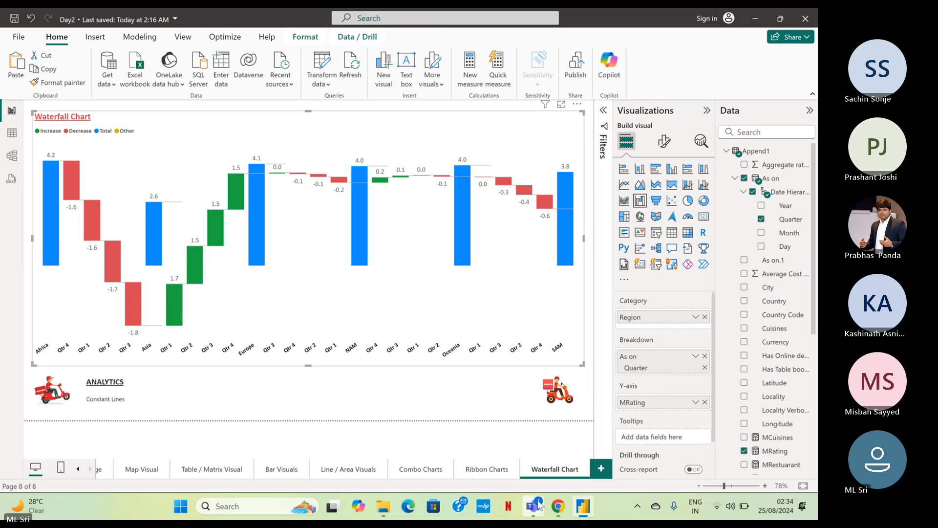
Switch to the Microsoft Teams meeting, mute and unmute the microphone, and return to the report.
mouse_move(538, 506)
left_click(540, 459)
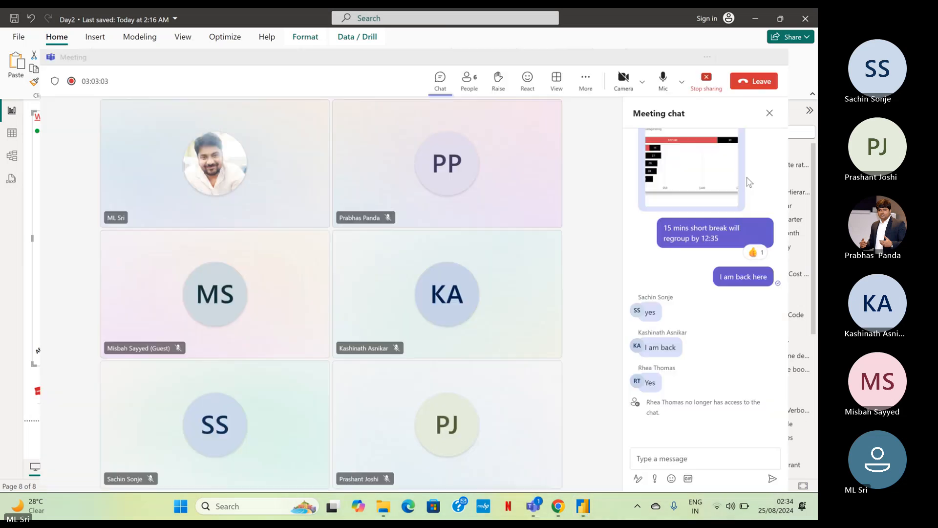
left_click(681, 43)
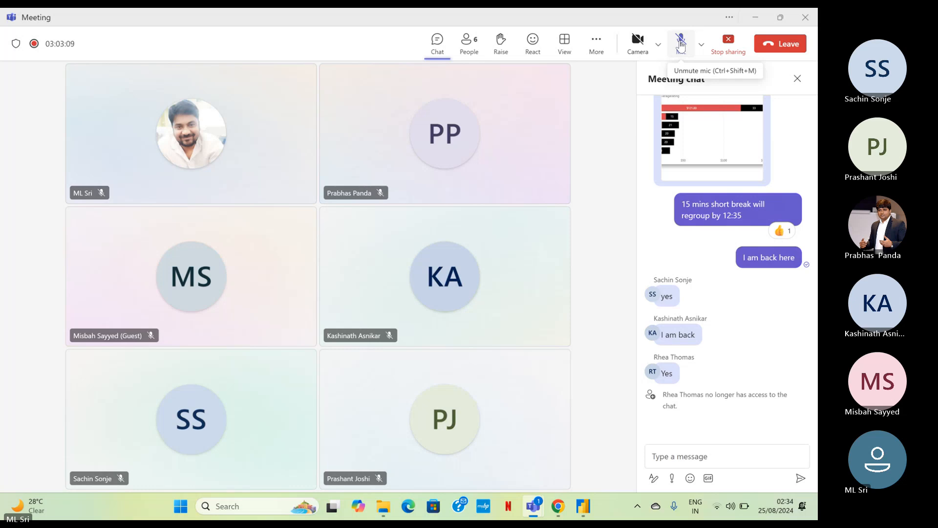
left_click(682, 44)
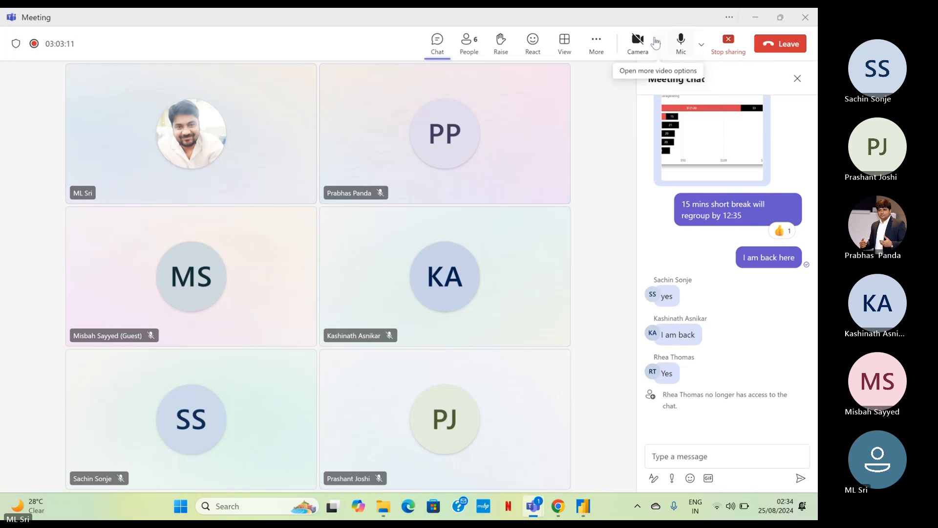
left_click(756, 21)
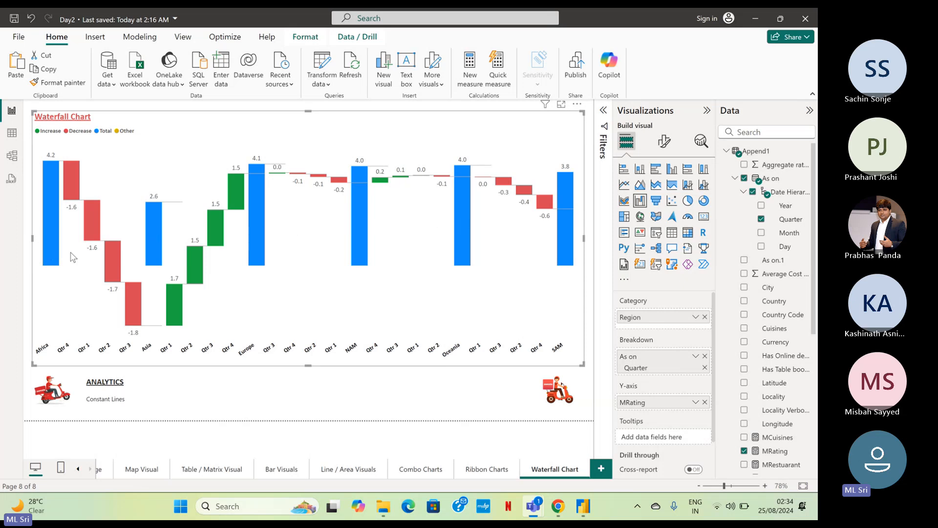
Look through the Combo Charts and Line / Area Visuals pages, examine regional MRating values on Bar Visuals, and return to the Waterfall Chart page.
mouse_move(154, 229)
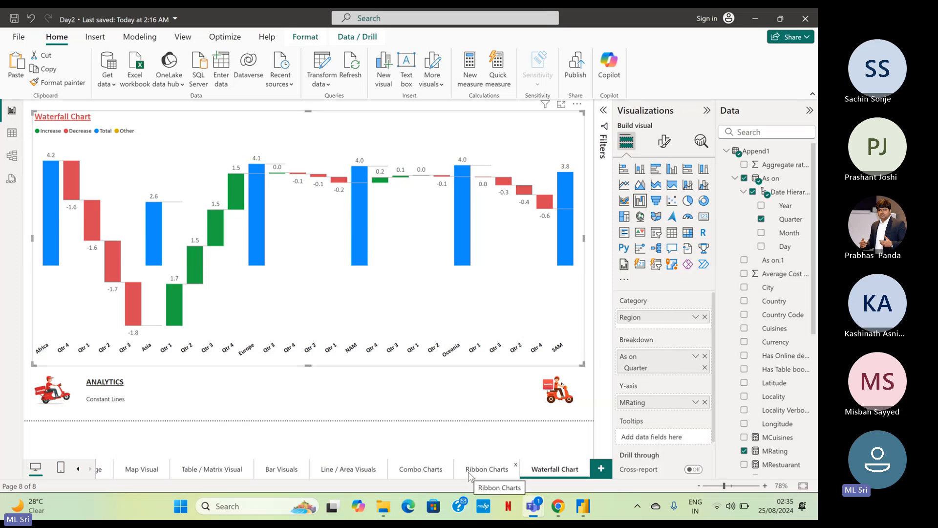
left_click(429, 472)
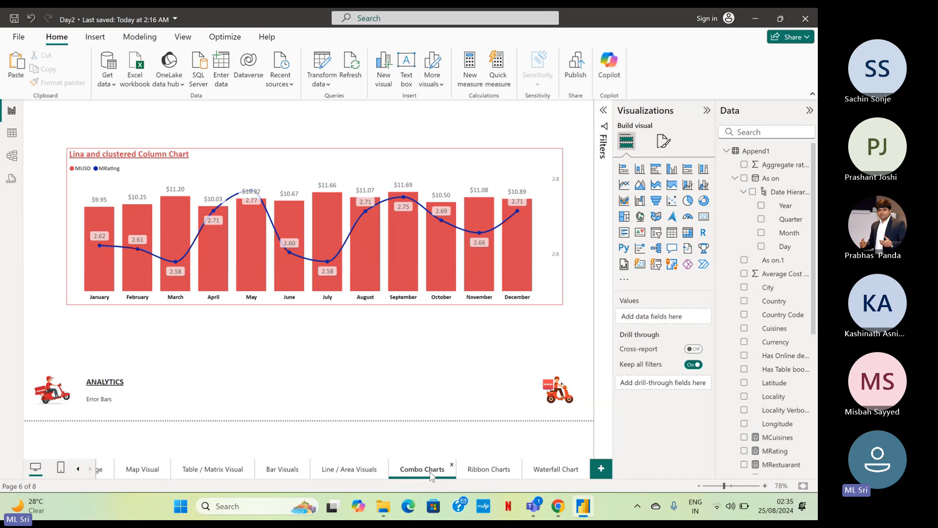
left_click(367, 473)
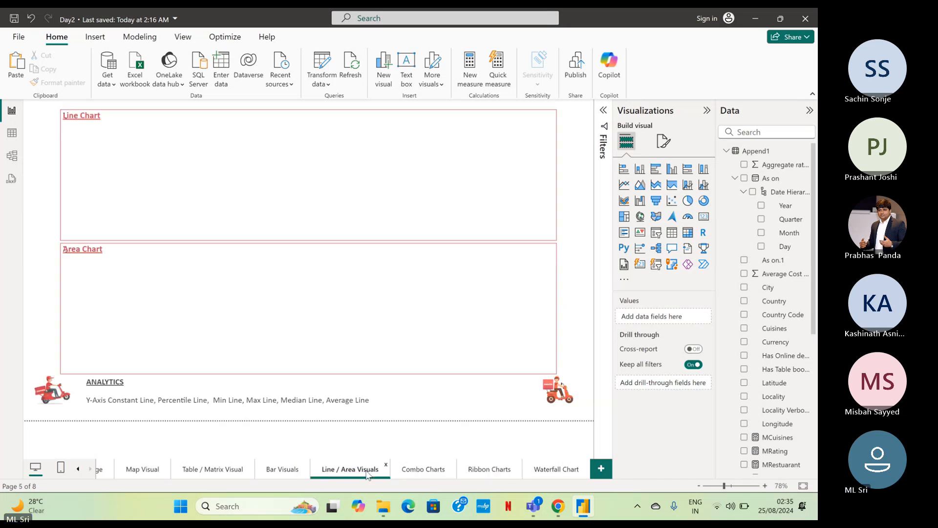
left_click(263, 470)
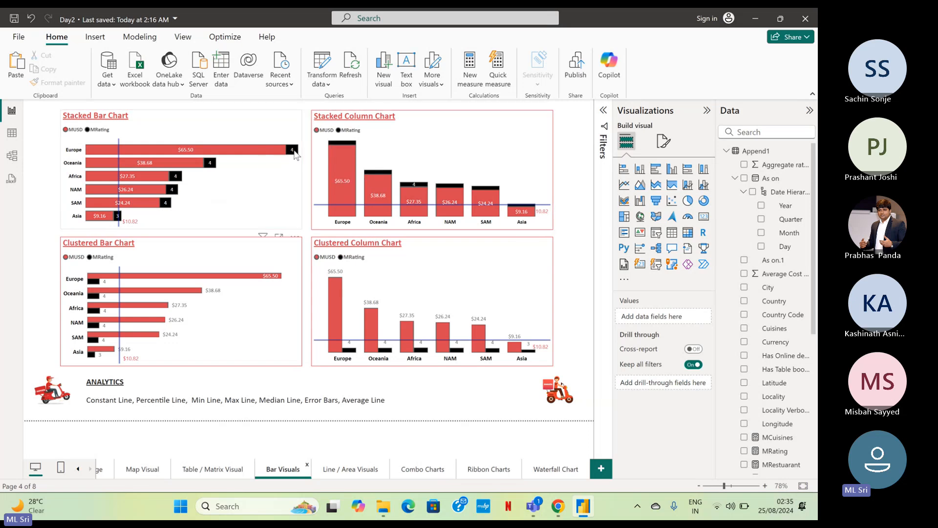
mouse_move(294, 155)
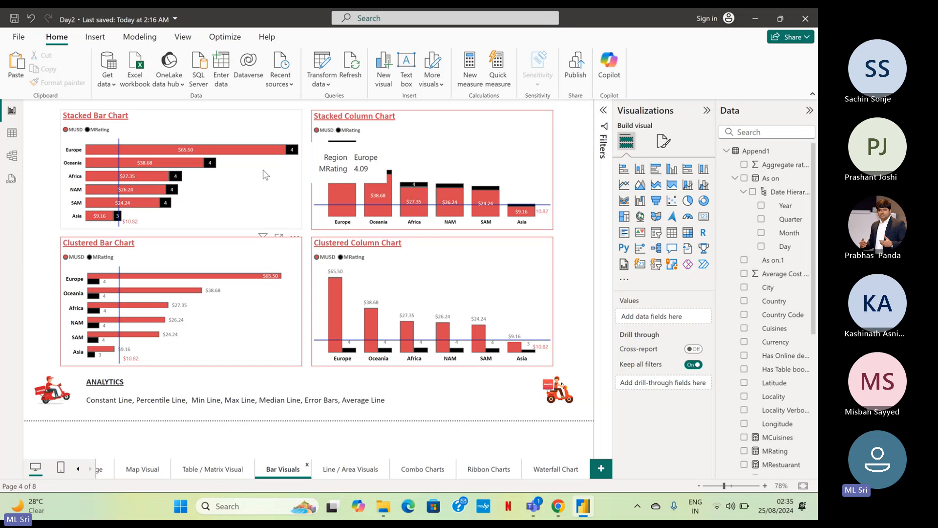
mouse_move(214, 168)
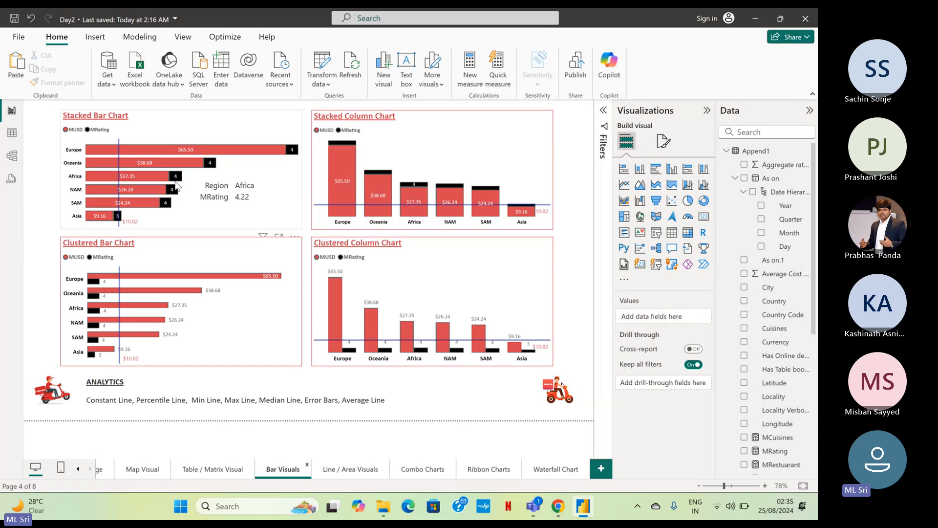
mouse_move(175, 191)
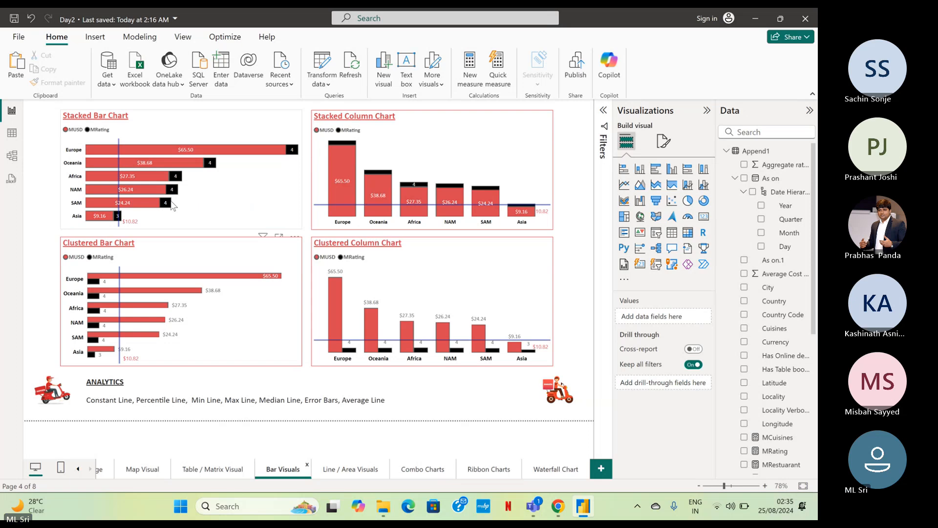
mouse_move(120, 219)
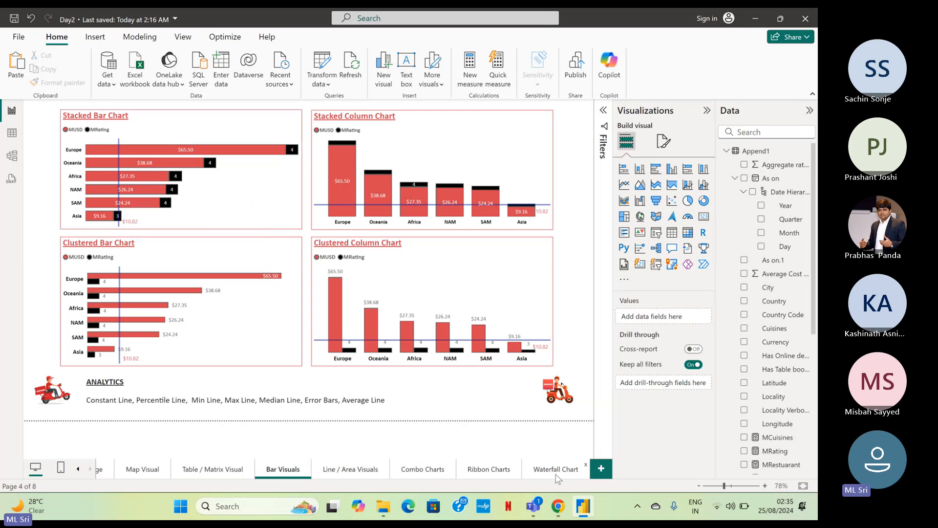
left_click(556, 470)
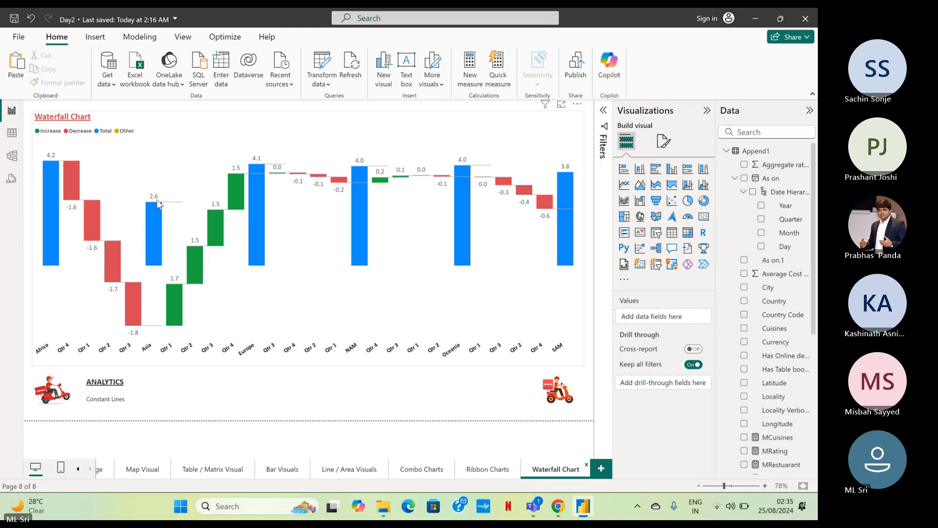
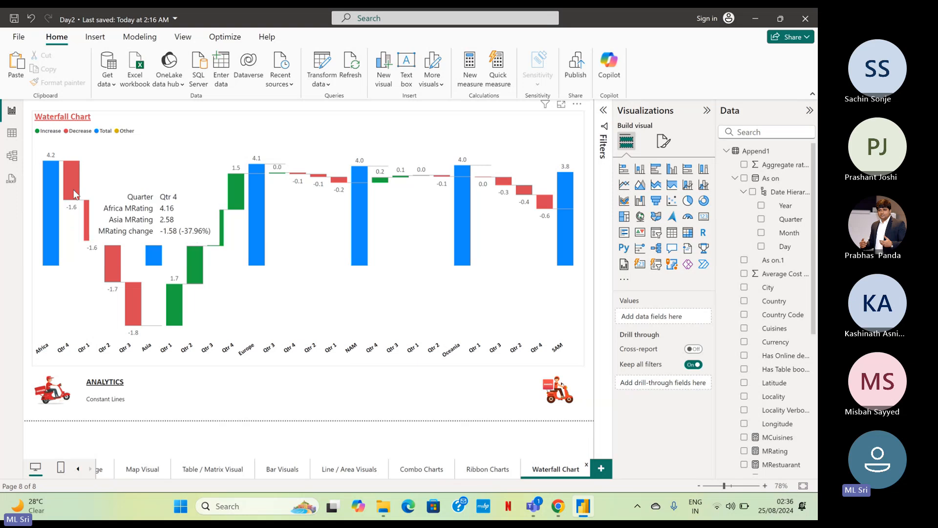
Launch Excel and create a blank workbook.
mouse_move(54, 181)
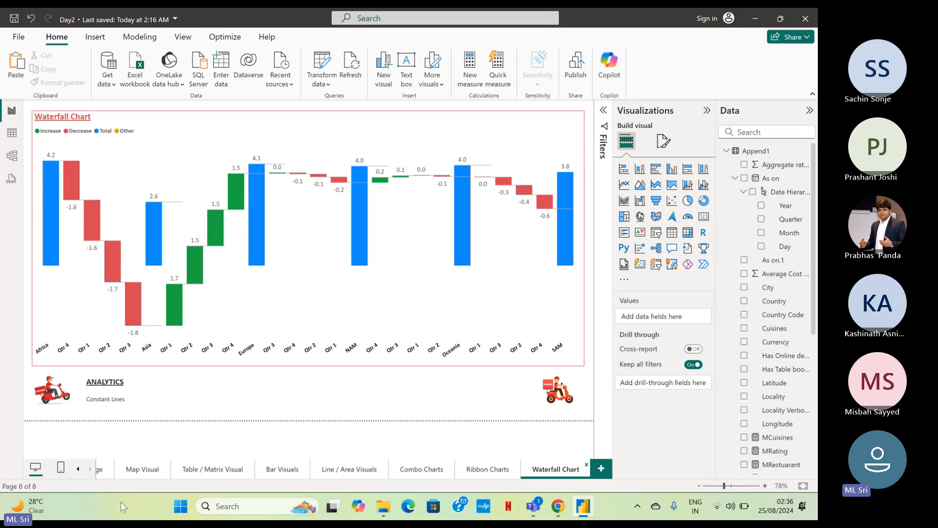
type("excel")
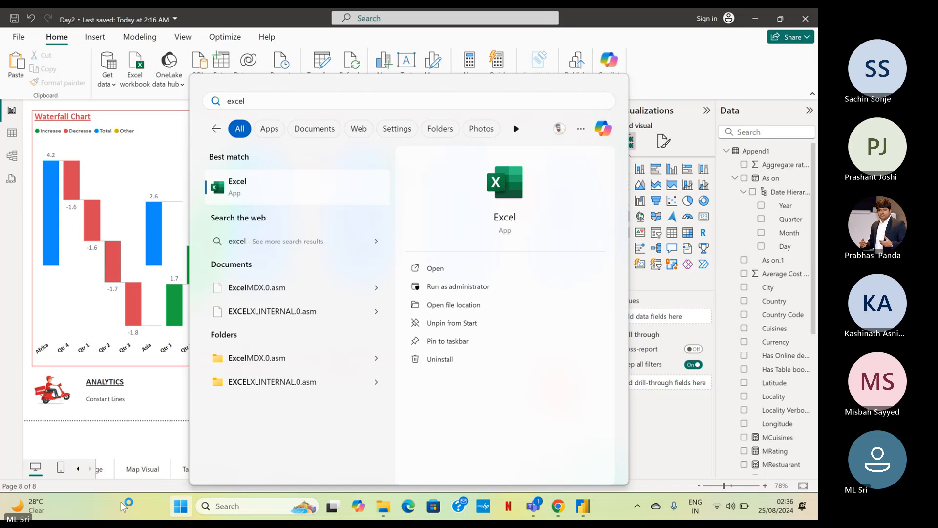
key("Return")
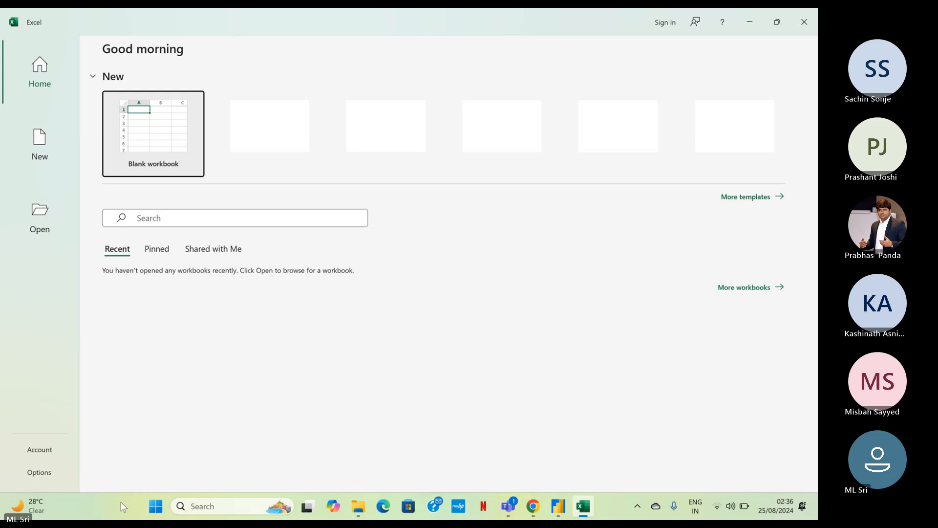
key("Return")
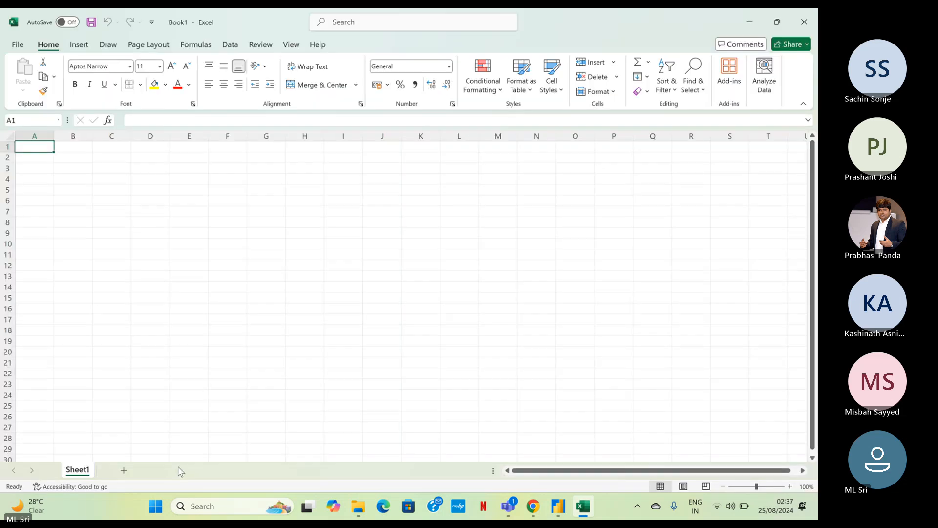
Enter 4.6 in cell I9 and 2.6 in cell I10.
left_click(347, 237)
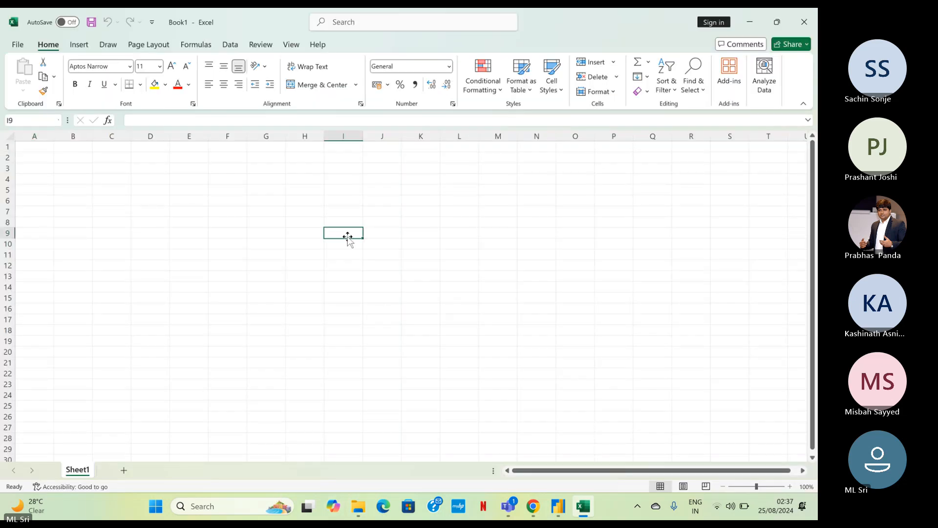
type("4.6")
key("Return")
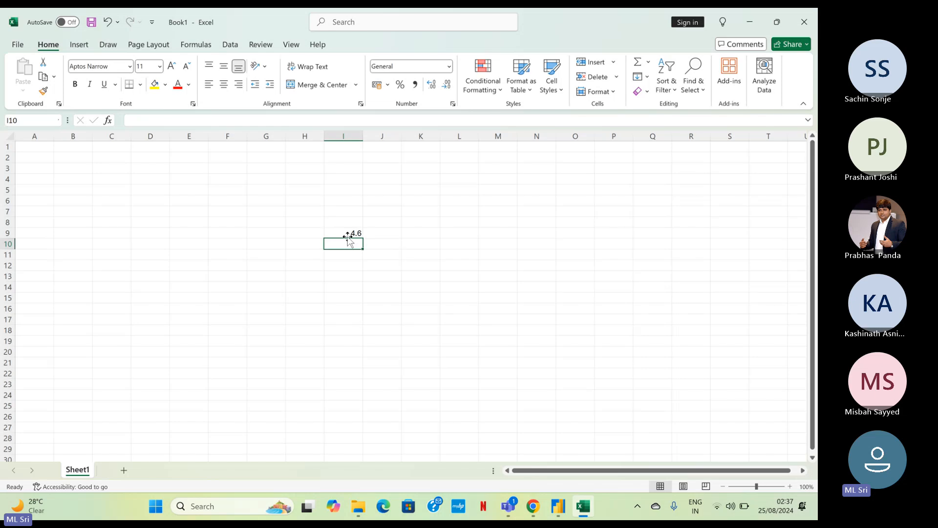
type("2.6")
key("Return")
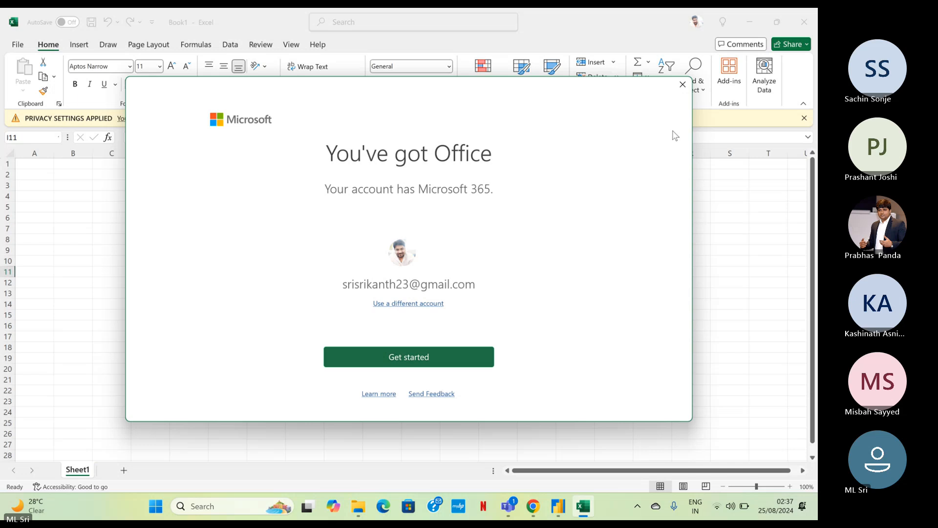
Complete the Office first-run prompts, accepting personalized offers and choosing Office Open XML formats as the default file type.
left_click(682, 86)
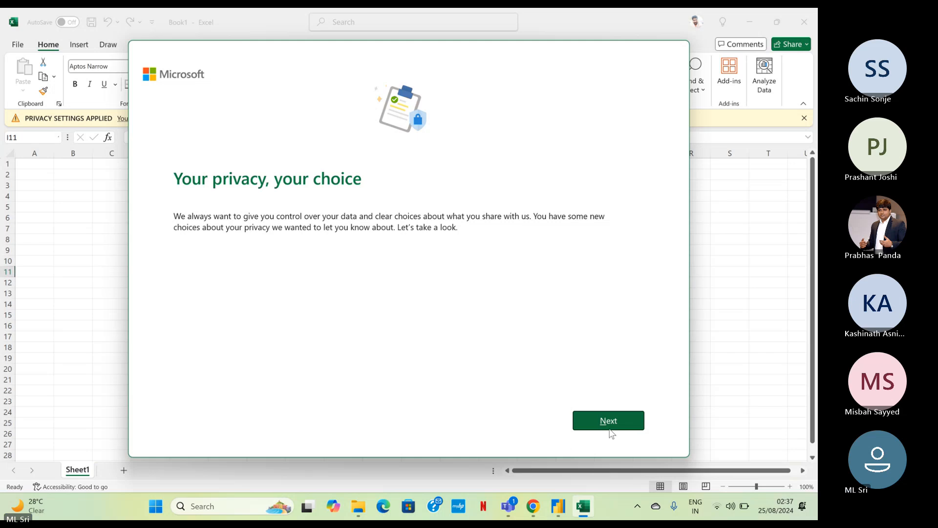
left_click(612, 412)
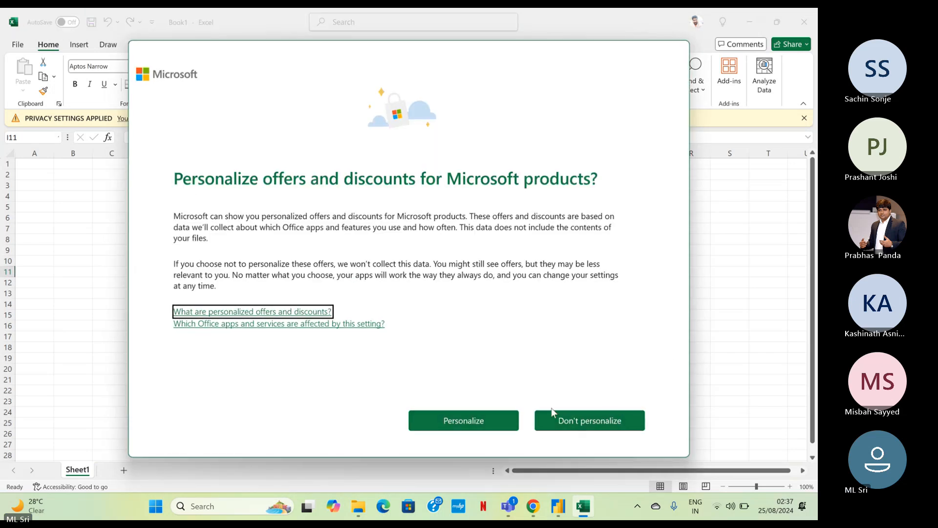
left_click(480, 424)
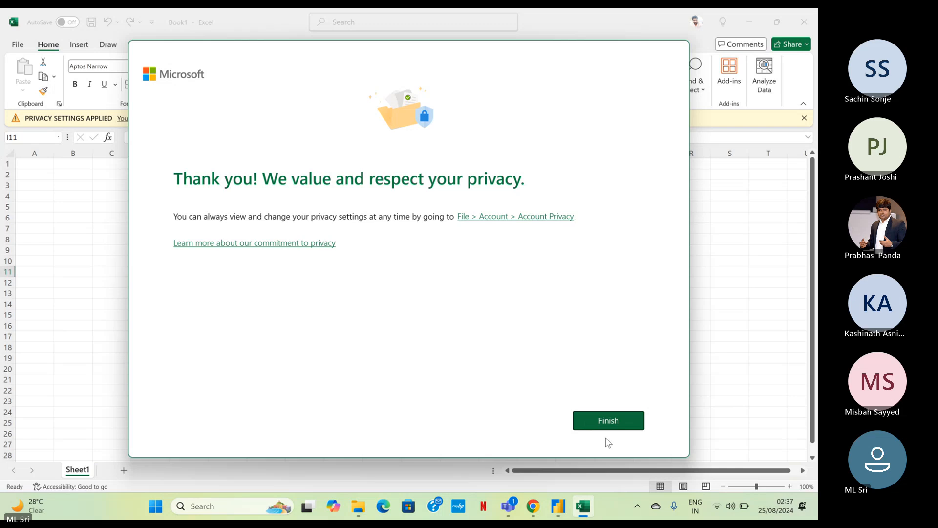
left_click(611, 421)
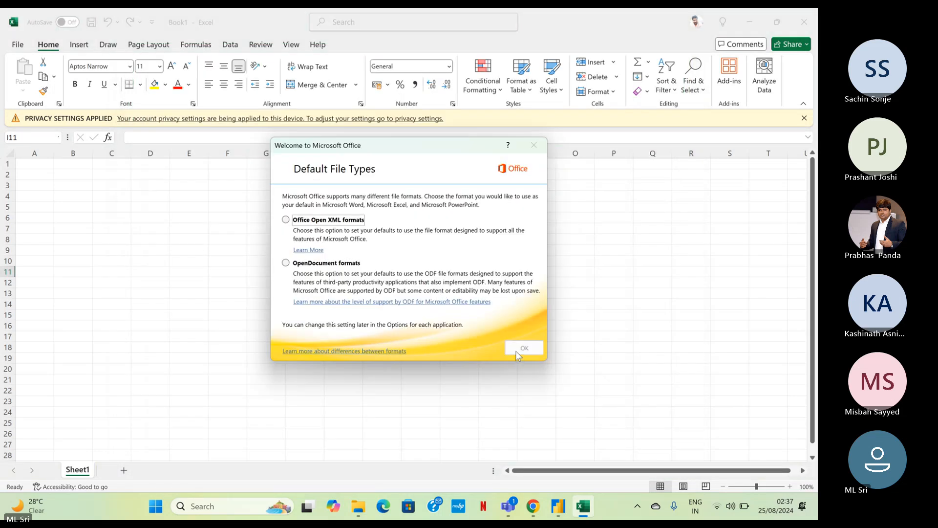
left_click(304, 226)
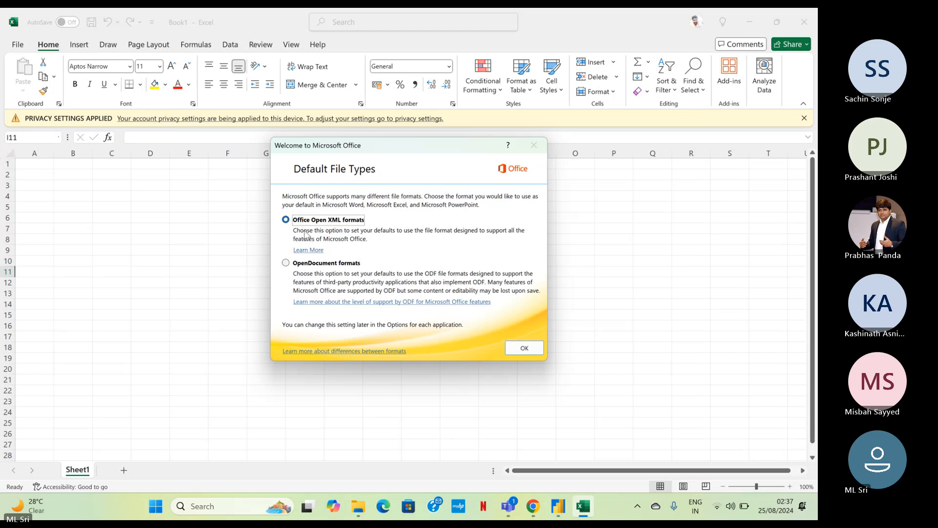
left_click(524, 348)
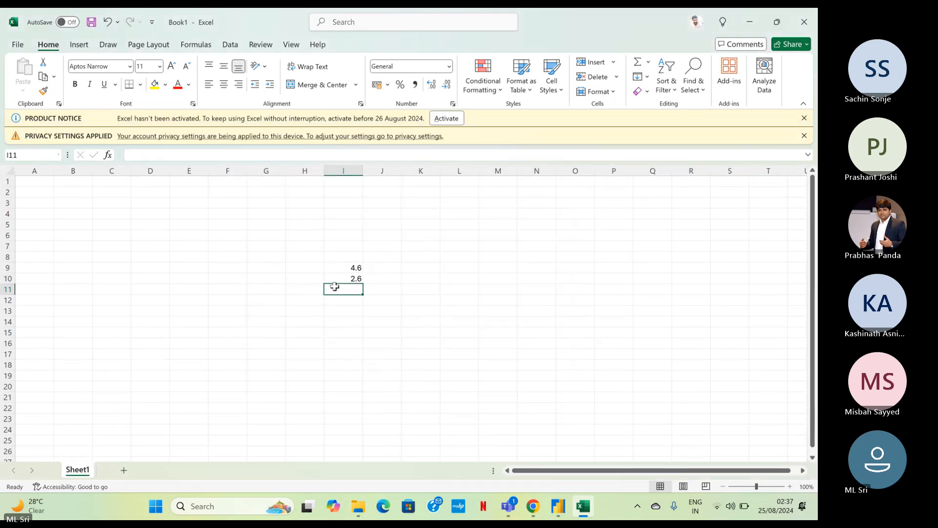
Enter the formula =I9-I10 in cell I11 to subtract the second value from the first.
type("=")
key("Up")
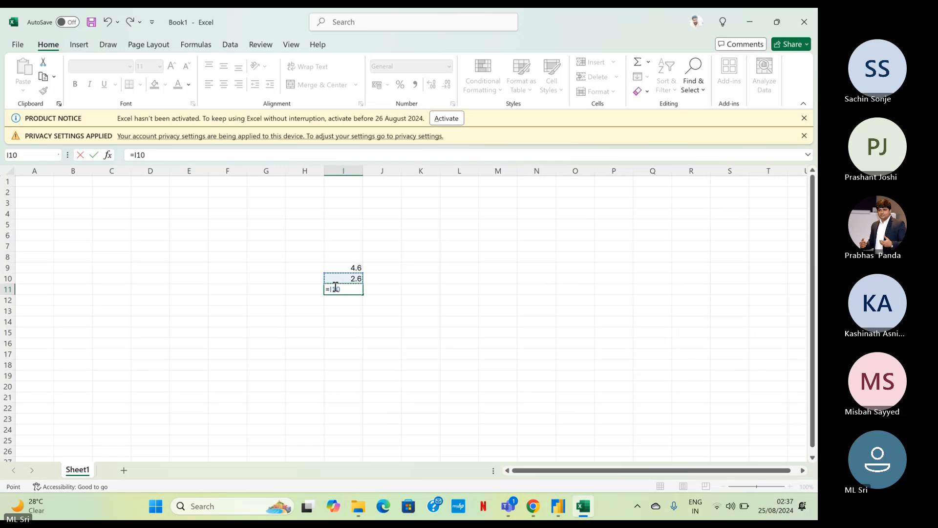
key("Up")
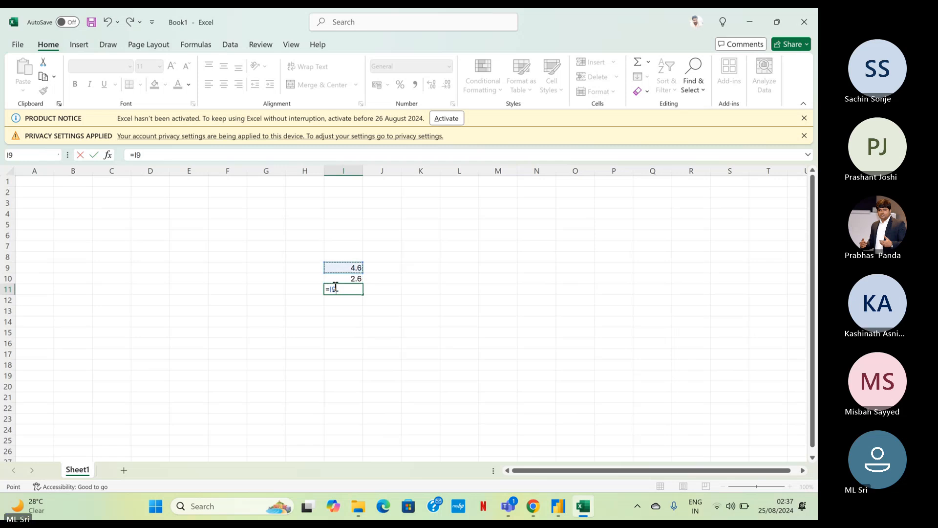
type("-")
key("Up")
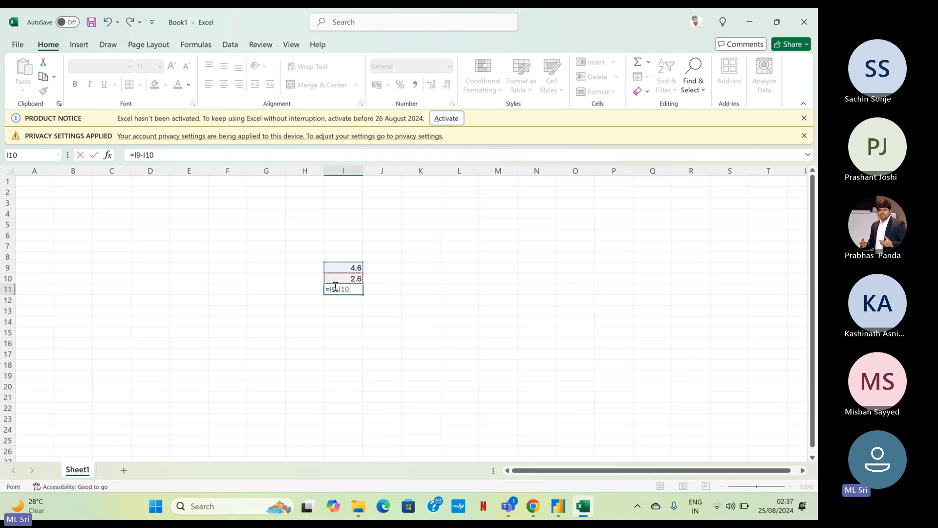
key("Return")
key("Up")
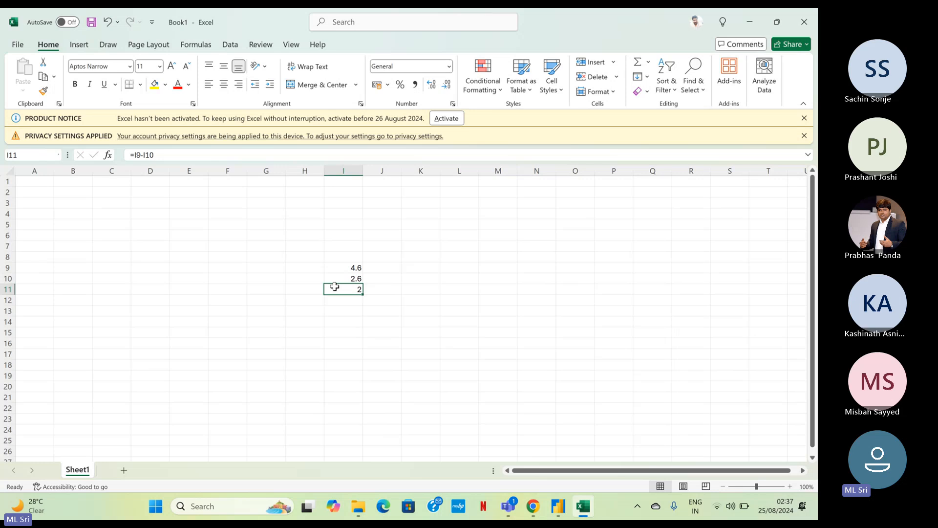
Switch back to the Power BI report and examine the waterfall chart's total, decrease and increase bars from Africa through Asia to Europe.
key("alt+Tab")
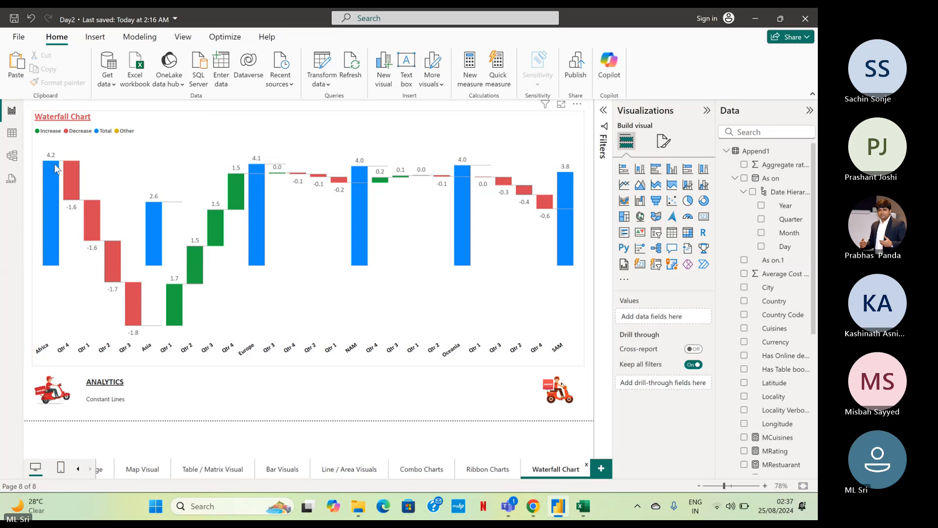
mouse_move(154, 210)
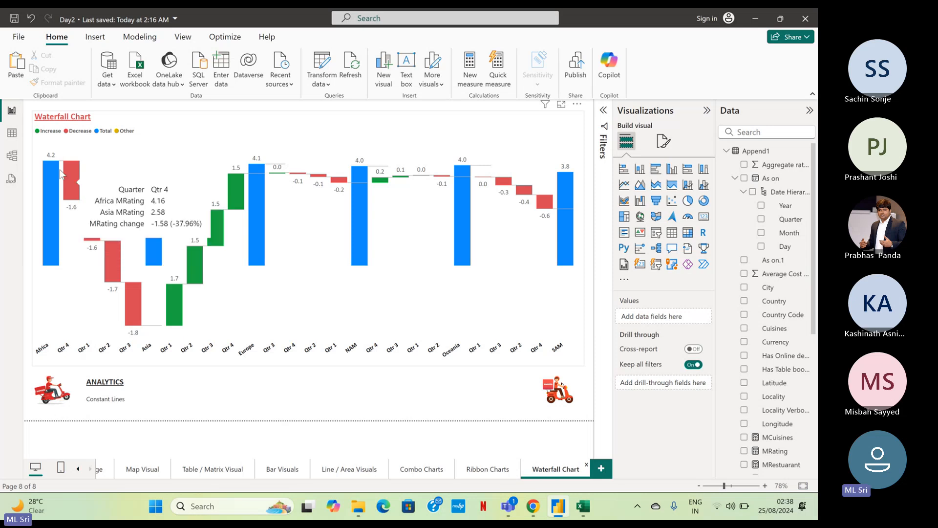
mouse_move(52, 163)
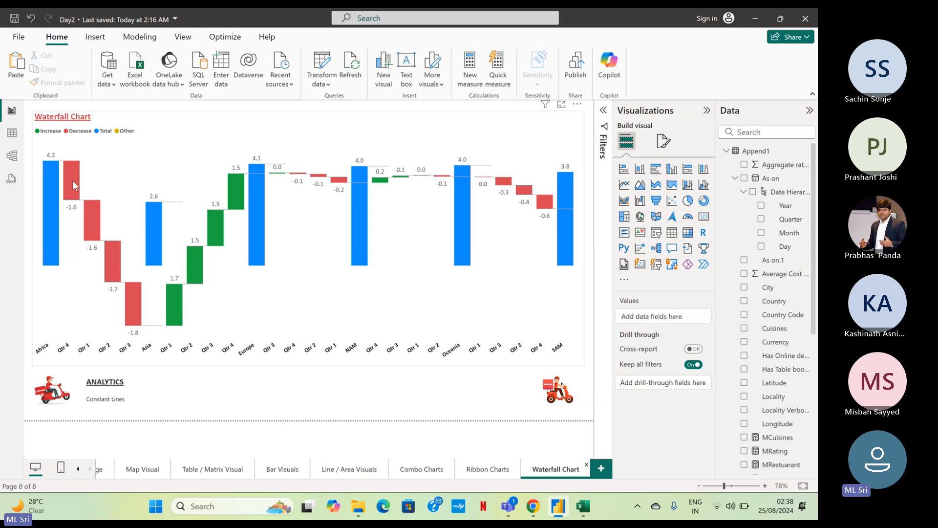
mouse_move(73, 181)
mouse_move(133, 309)
mouse_move(179, 302)
mouse_move(250, 183)
mouse_move(233, 200)
mouse_move(130, 303)
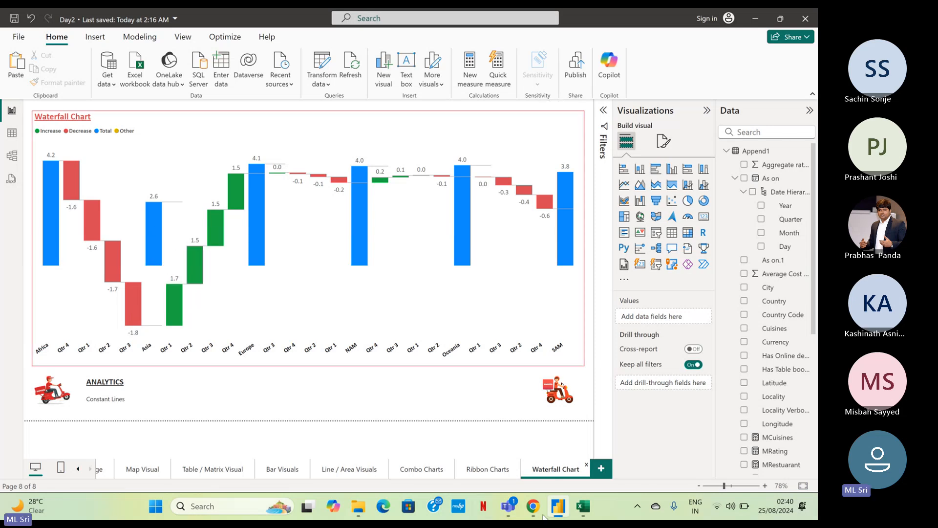
Return to the Excel workbook, enter 3 in cell K9 and 4 in cell L9, and select both cells.
left_click(589, 517)
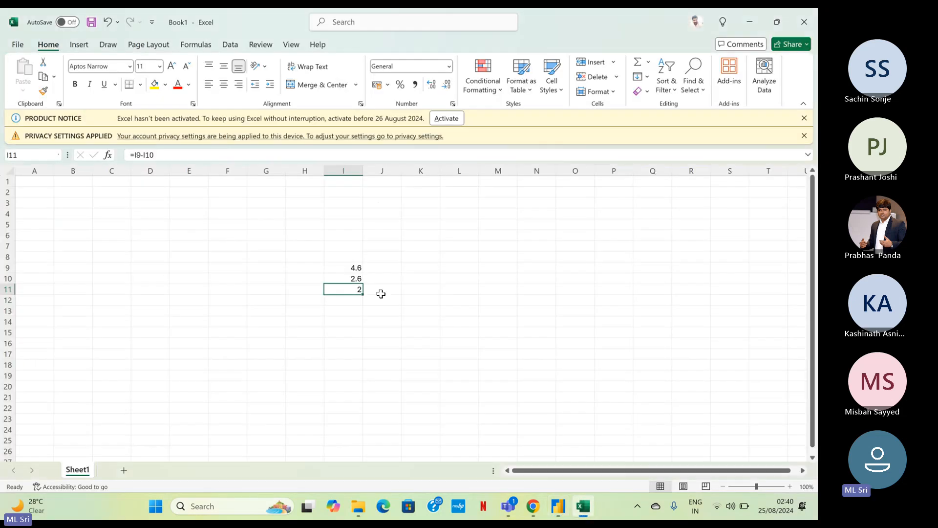
left_click(397, 340)
left_click(416, 268)
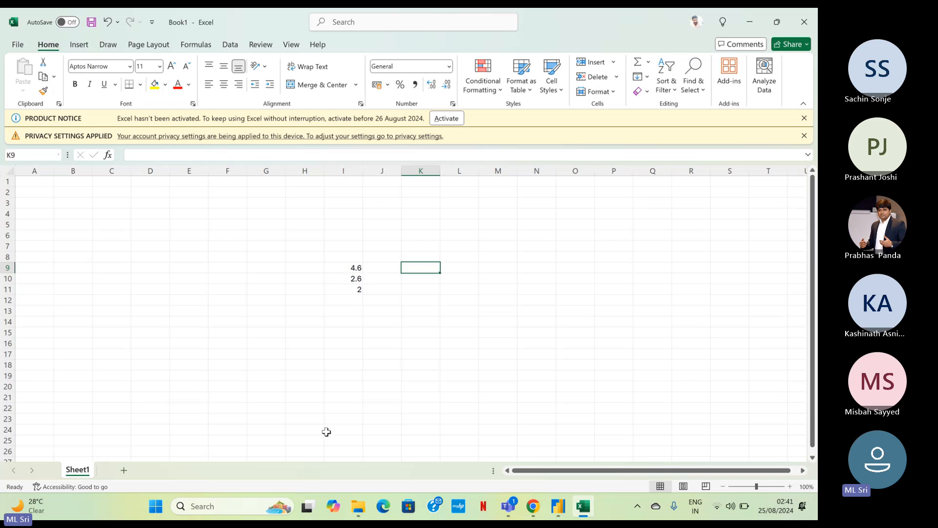
type("3")
key("Return")
key("Up")
key("Right")
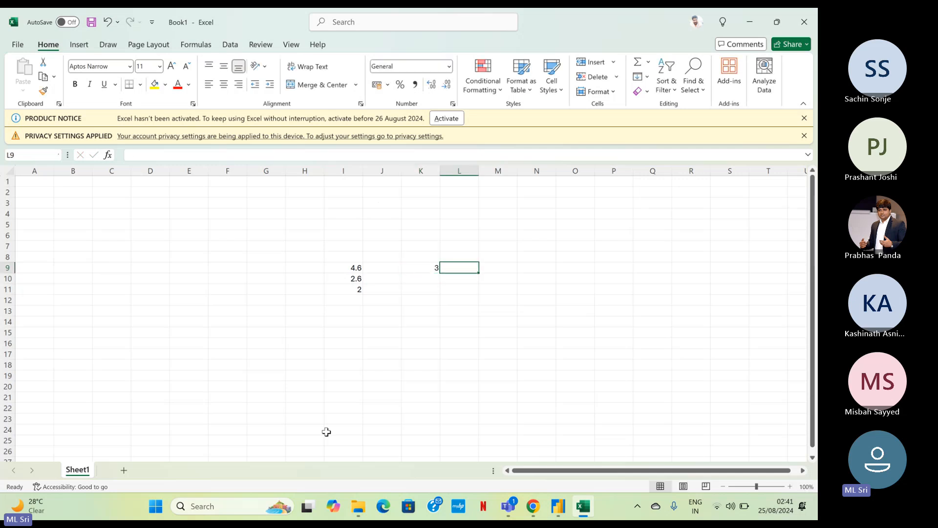
type("4")
key("Return")
key("Up")
key("Left")
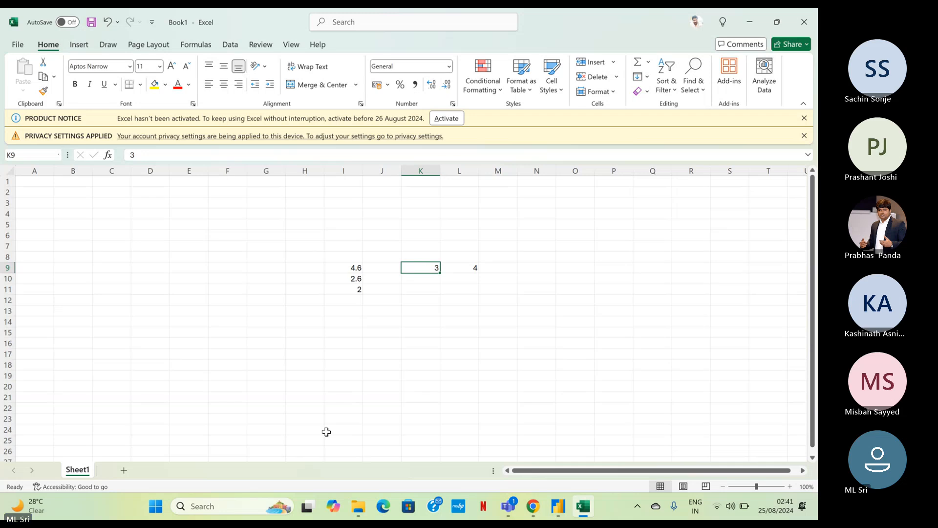
key("shift+Right")
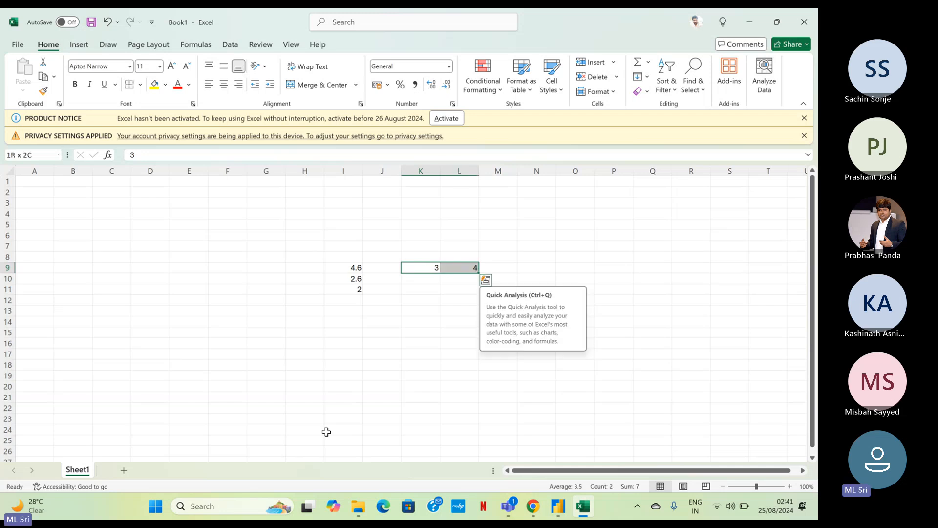
Enter 3 in cell K10 and -3 in cell L10.
key("Down")
type("3")
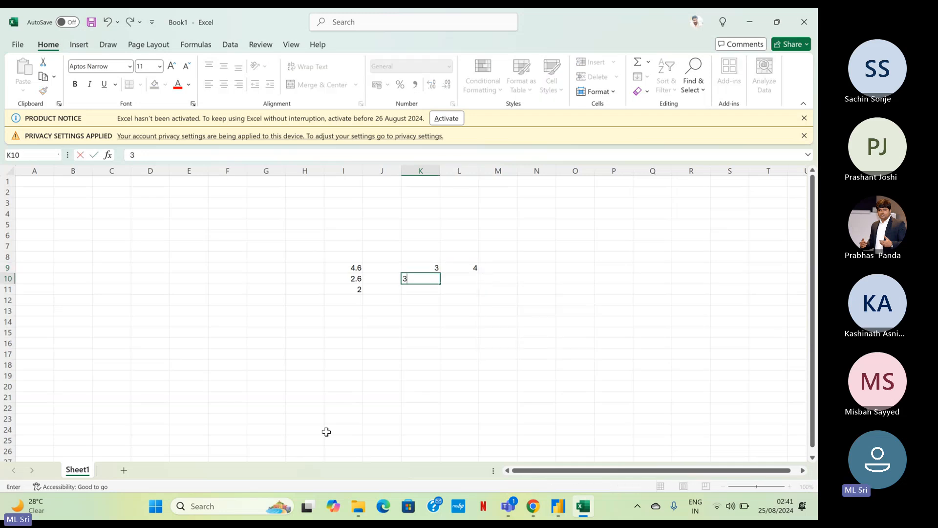
key("Tab")
type("-3")
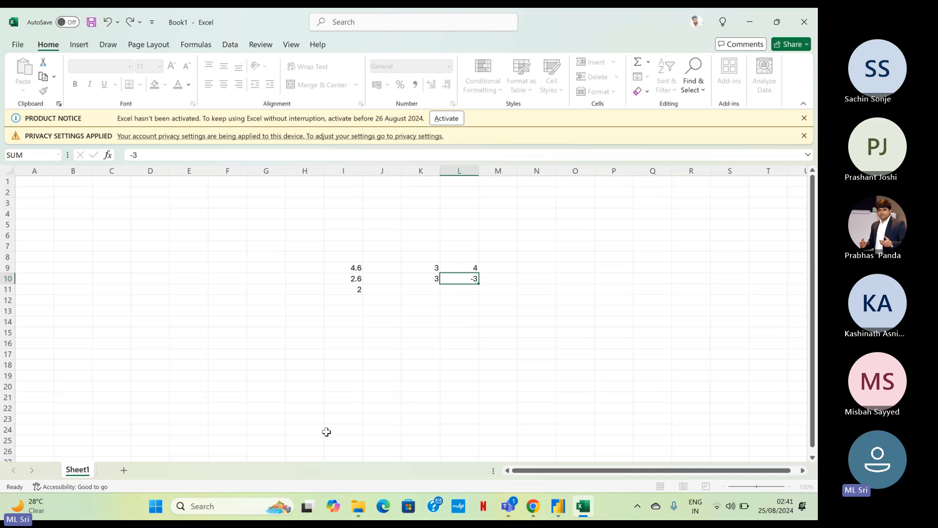
key("ctrl+Return")
Enter -3 in cell K11 and -4 in cell L11.
key("Left")
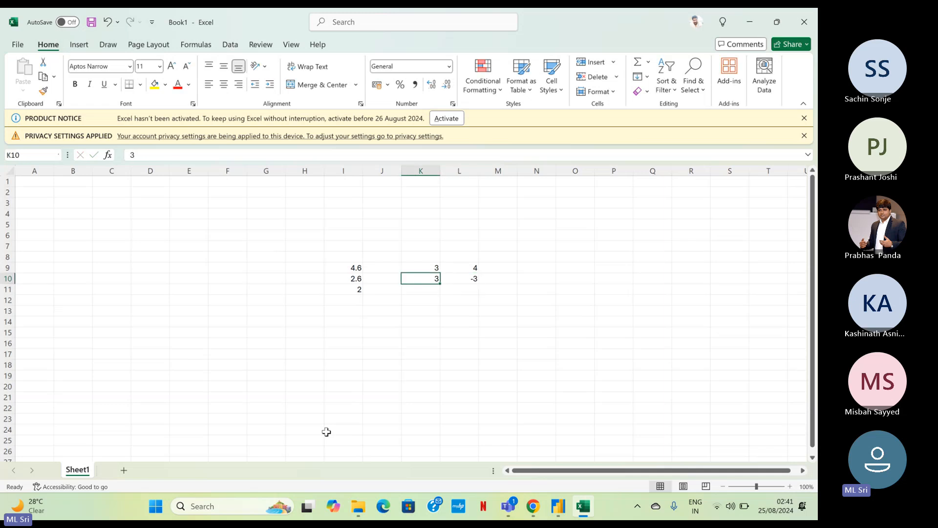
key("Down")
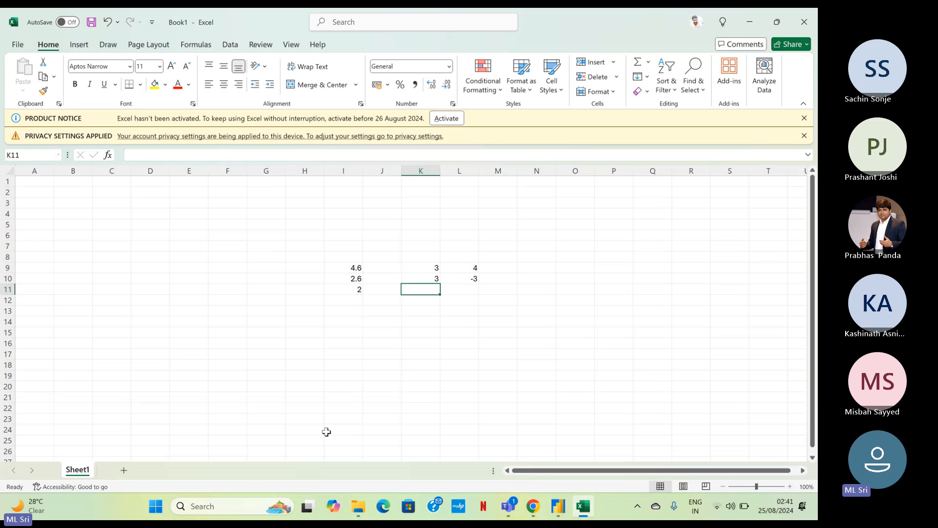
type("-3")
key("ctrl+Return")
key("Right")
type("-4")
key("Return")
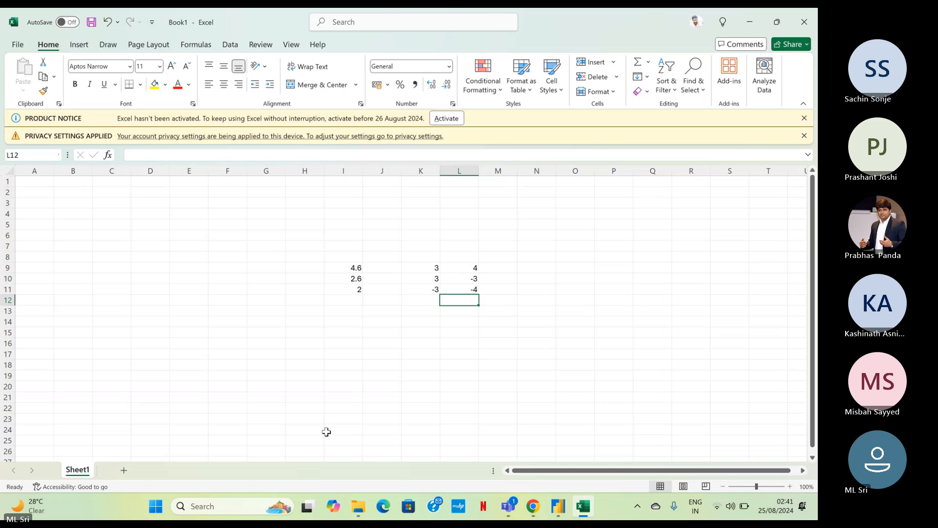
key("Up")
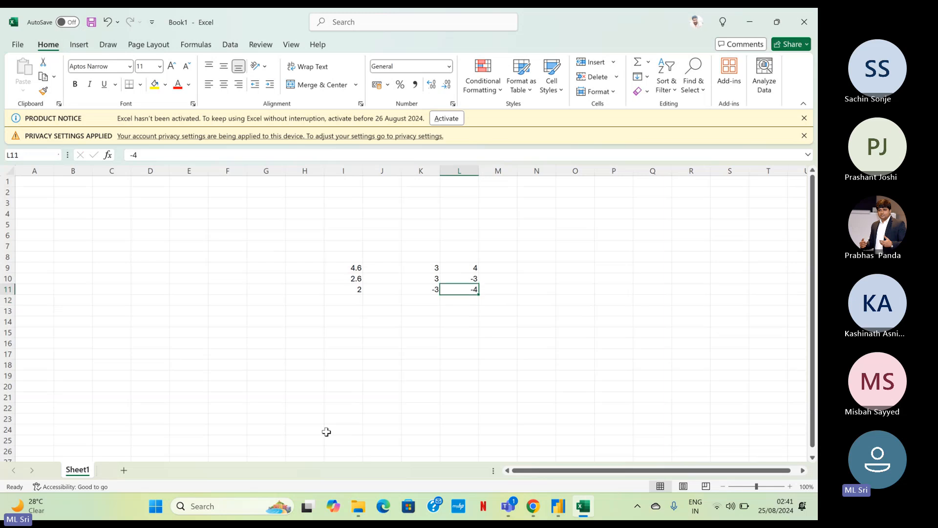
key("Left")
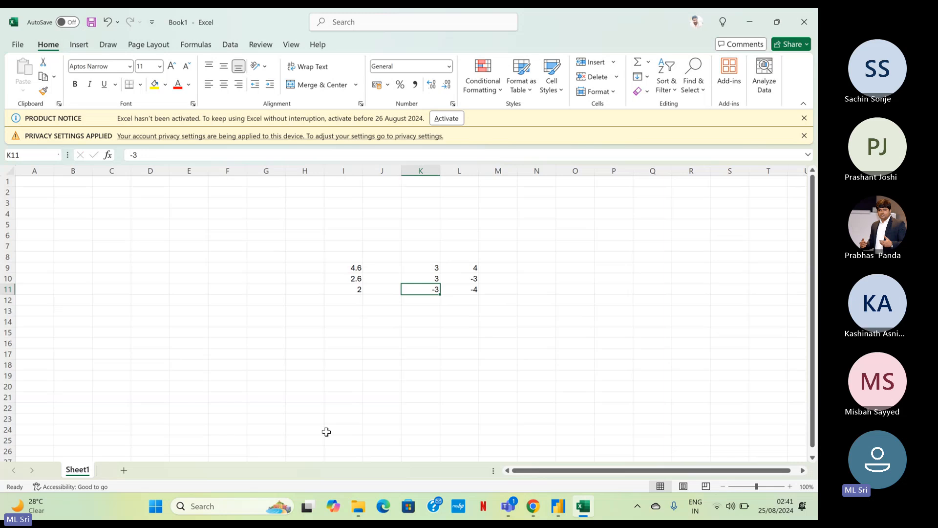
key("Right")
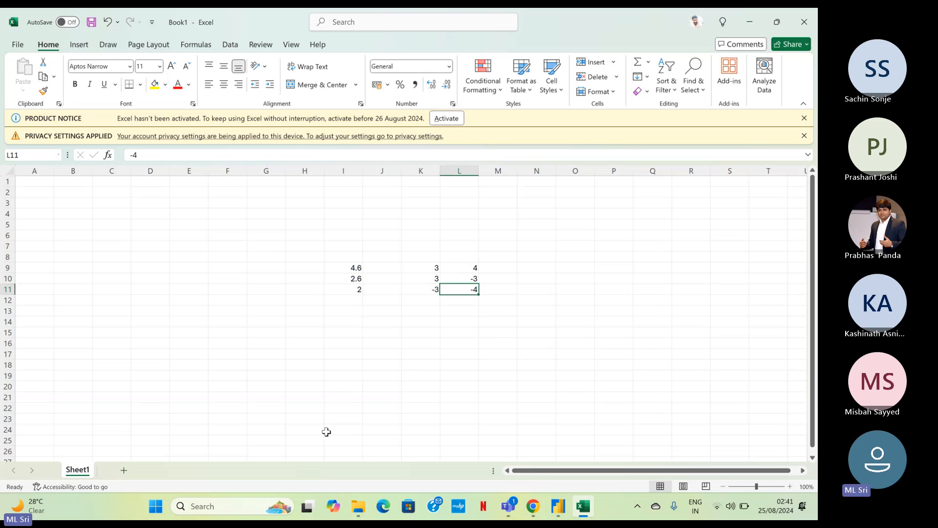
key("Left")
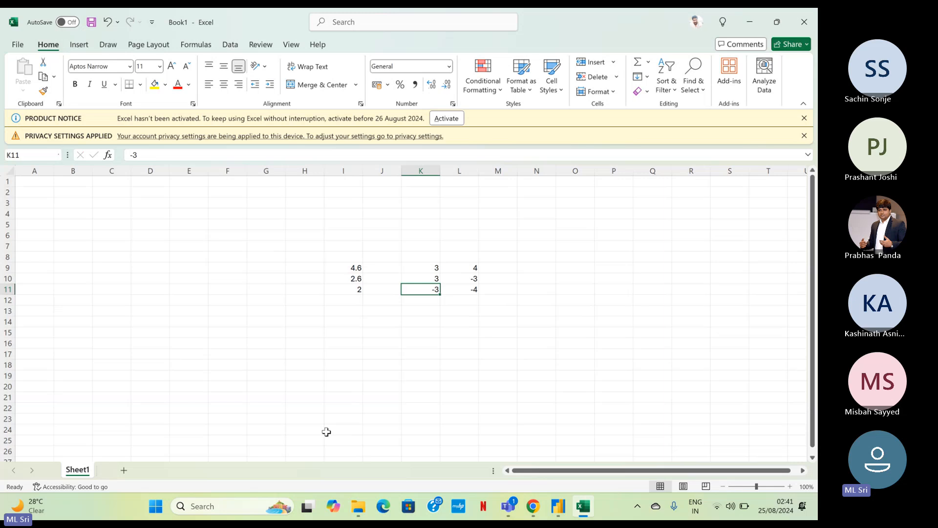
Highlight cells K11 and L11 to point out the pair of negative values.
key("shift+Right")
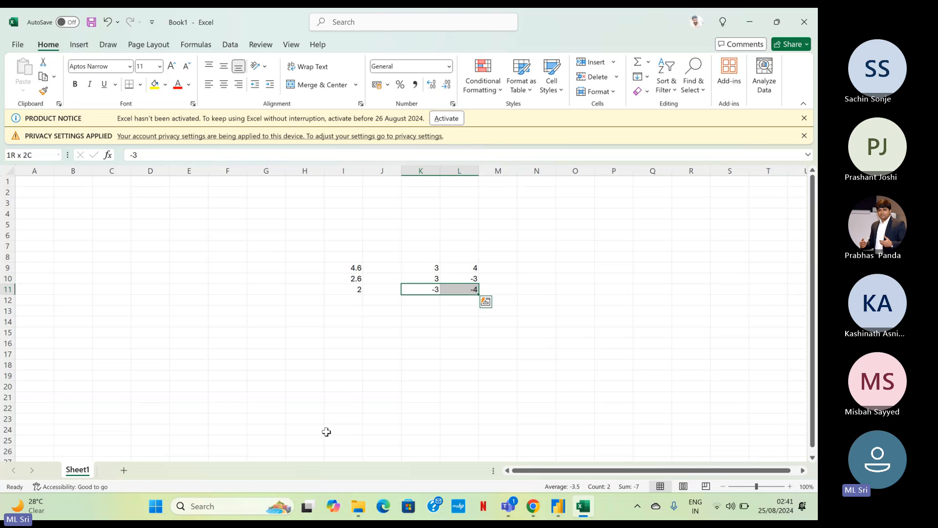
key("Left")
key("Right")
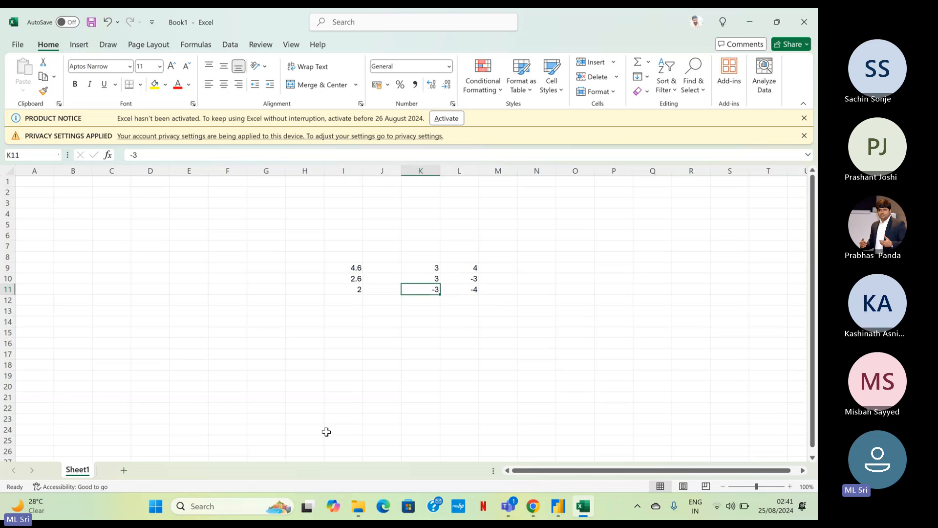
key("shift+Right")
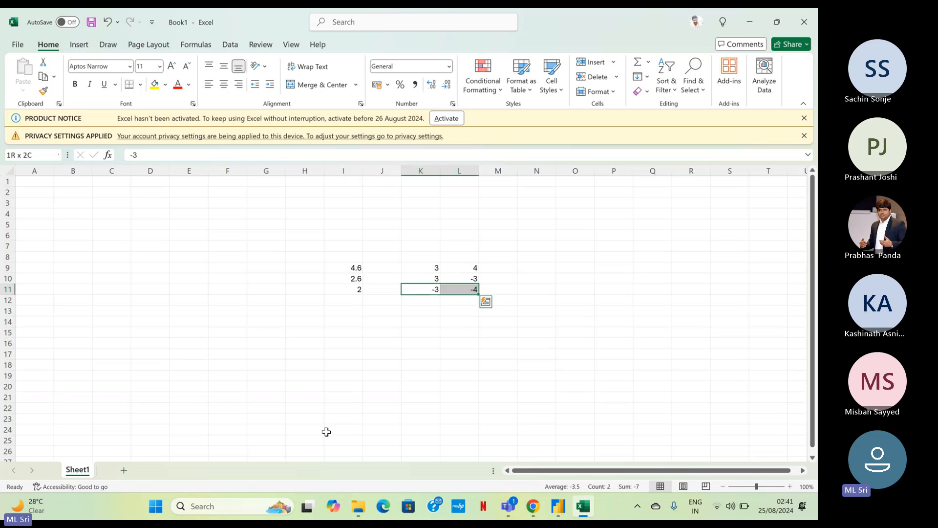
key("Down")
key("Down")
key("Down")
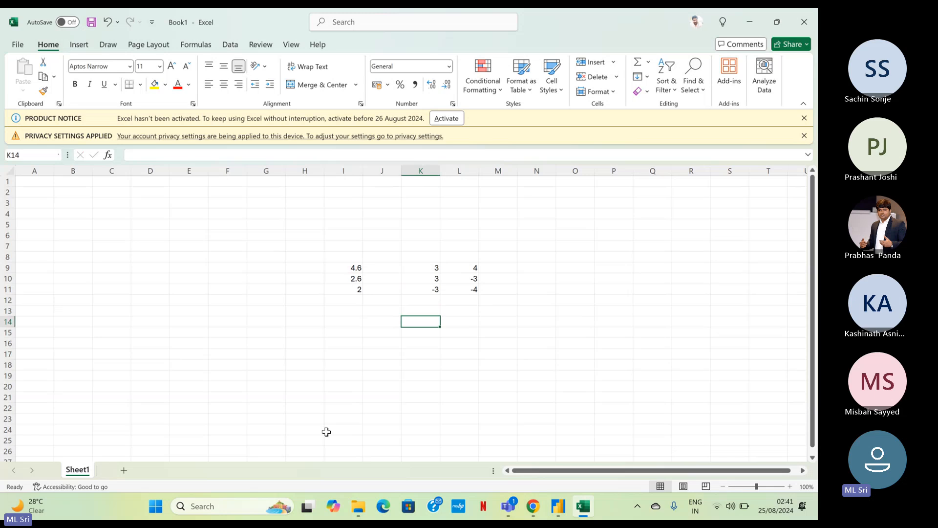
Enter the formula =K11<L11 in cell M11 to test whether the first negative value is smaller than the second.
key("Up")
key("Up")
key("Right")
key("Up")
key("Right")
type("=")
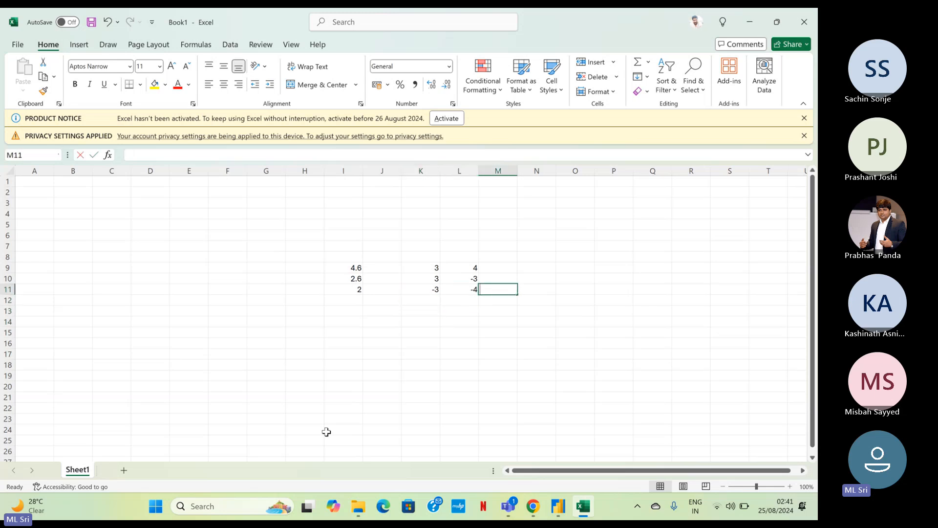
key("Left")
key("Left")
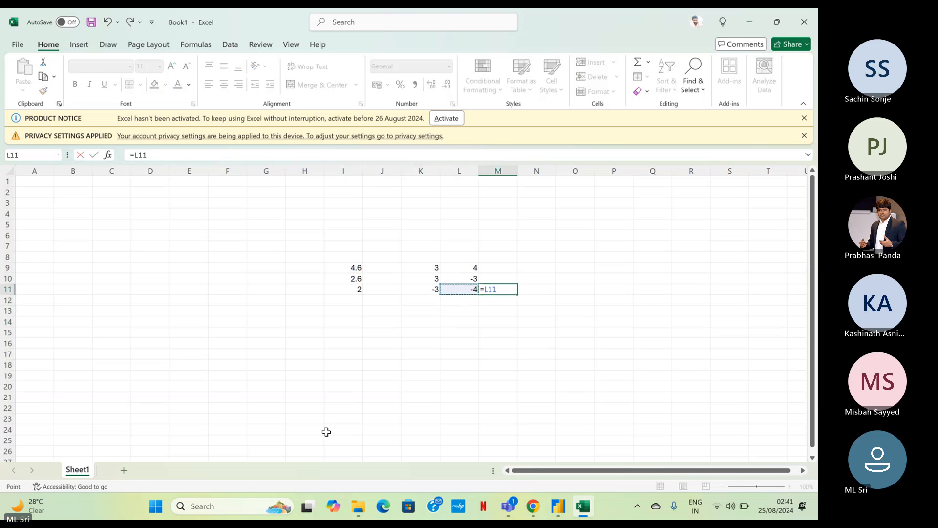
type("<")
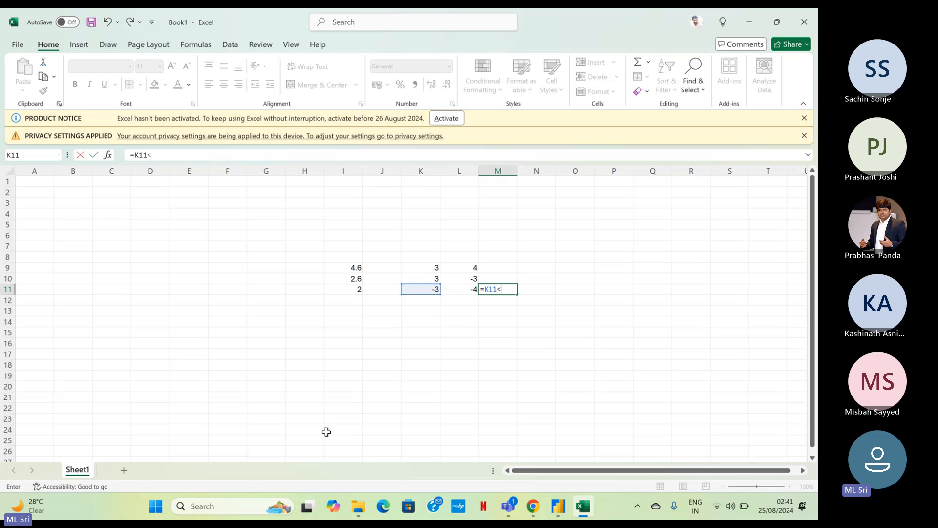
key("Right")
key("Return")
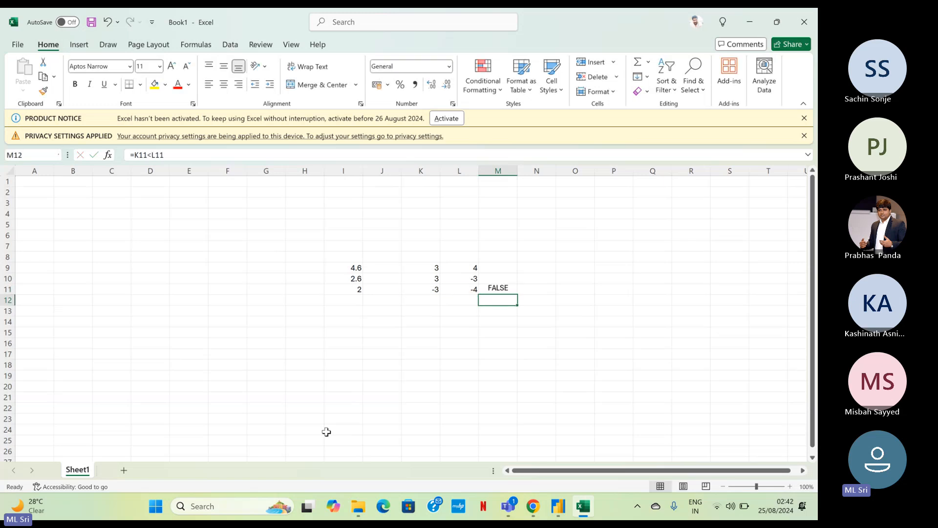
Edit the comparison formula in cell M11 to =K11>L11.
key("Up")
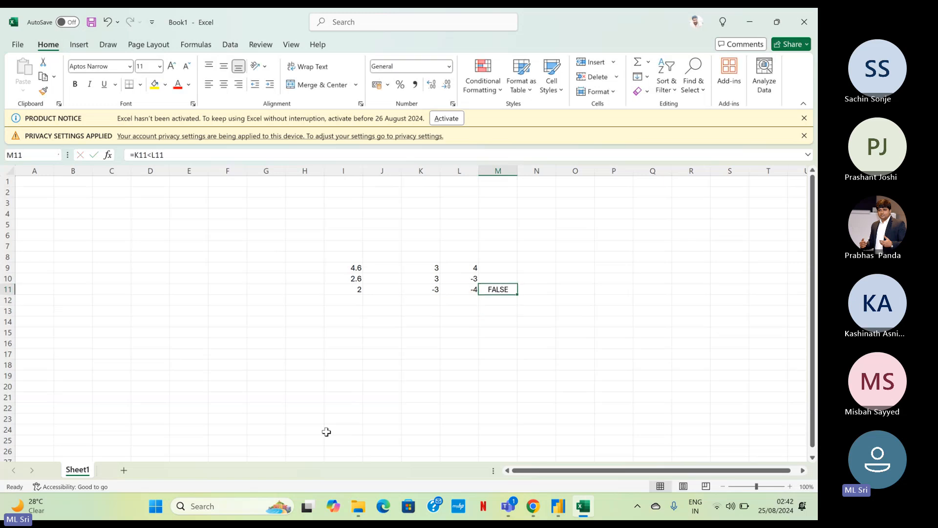
key("Left")
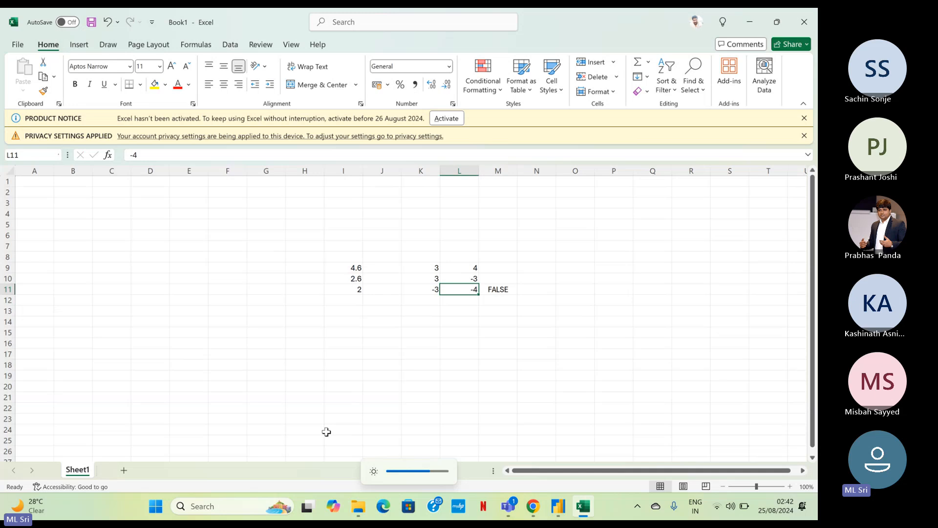
key("Right")
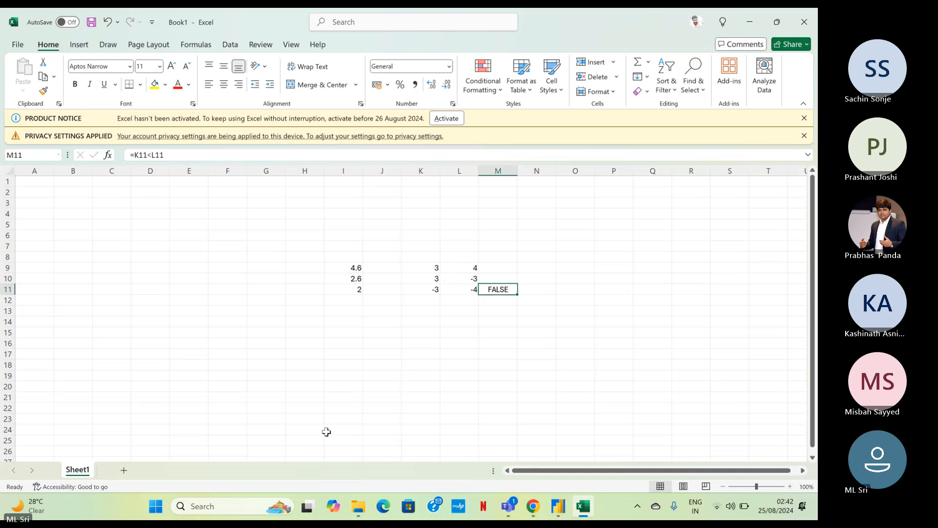
key("F2")
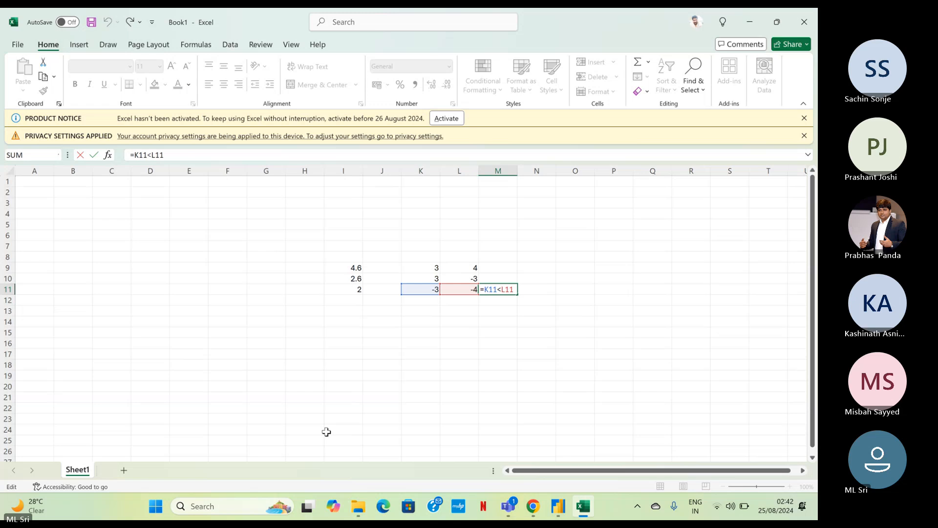
type(">")
key("ctrl+Return")
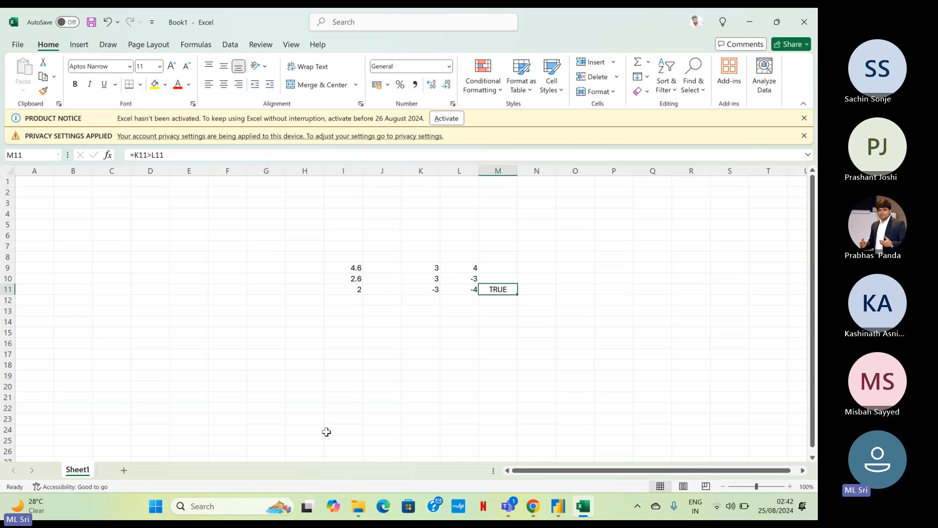
Clear the comparison formula from cell M11.
key("shift+Left")
key("shift+Left")
key("shift+Right")
key("shift+Right")
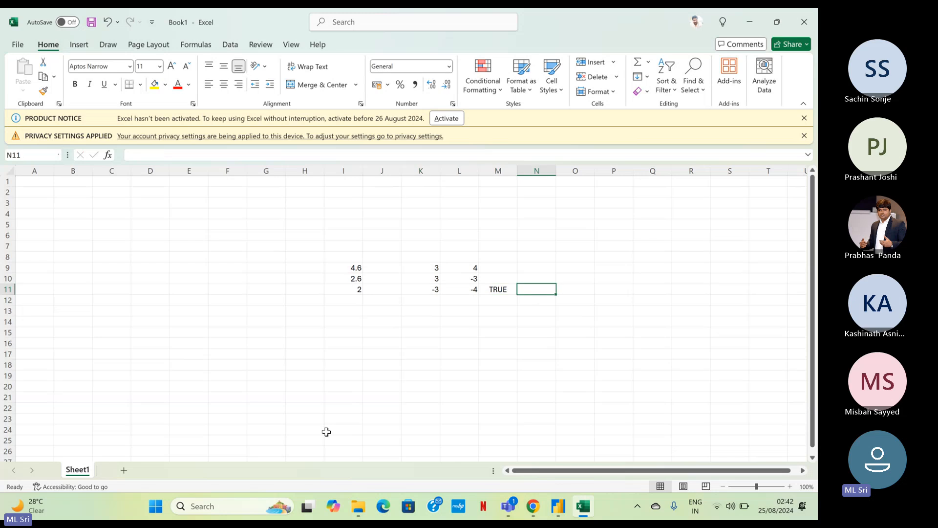
key("Delete")
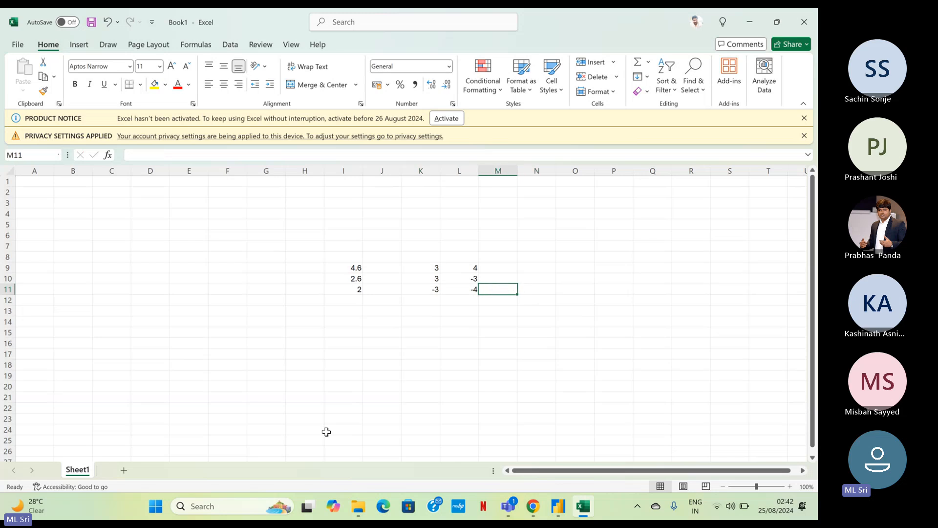
Highlight the pair in K11 and L11 and label it by entering Other in cell M11.
key("Left")
key("Left")
key("shift+Right")
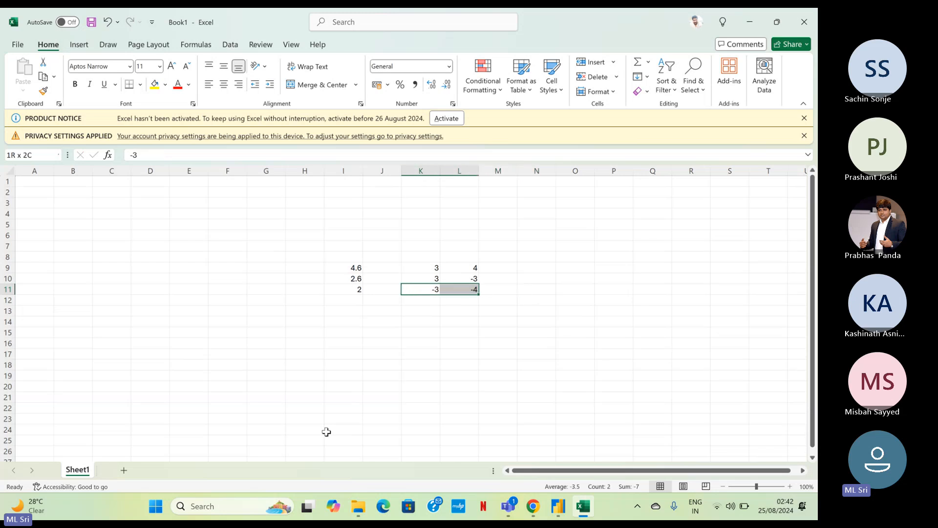
key("Right")
key("Right")
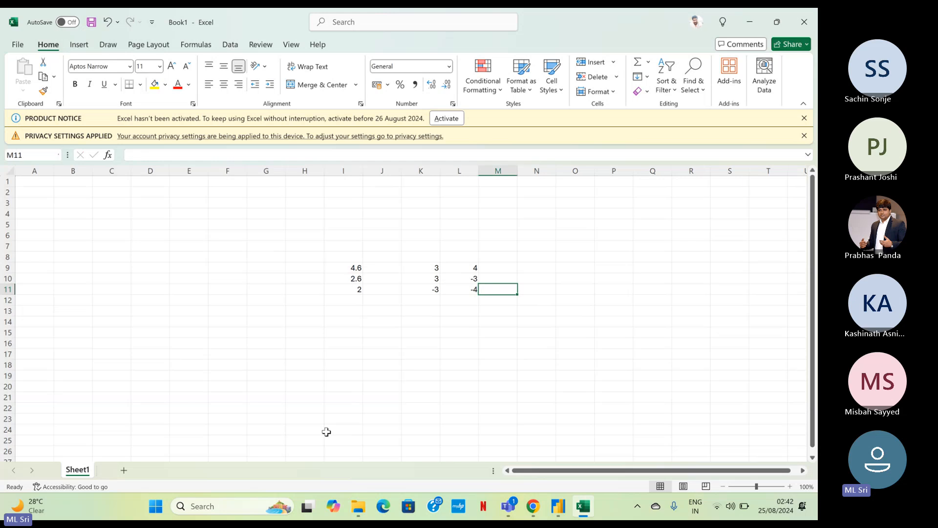
type("Other")
key("Return")
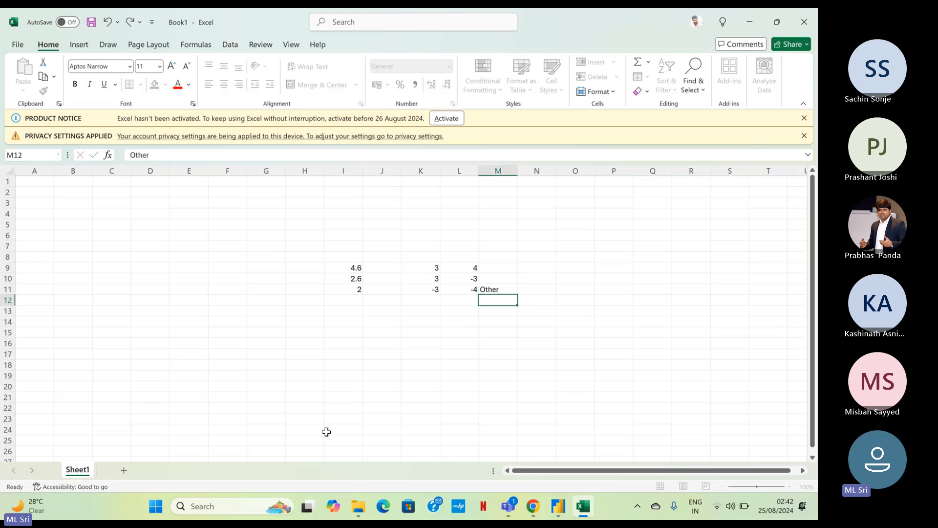
Switch between the Power BI report and the Excel workbook to compare the chart's Other legend entry with the values in K11:L11.
key("alt+Tab")
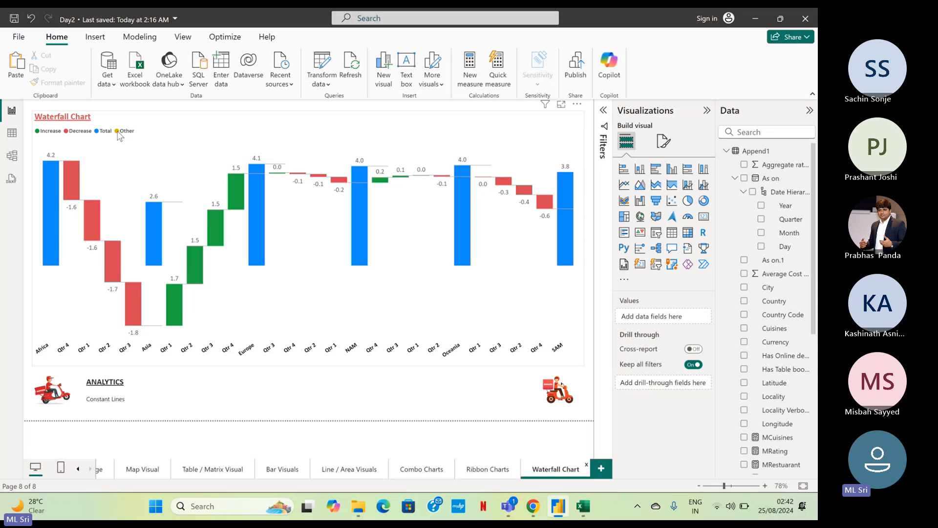
key("alt+Tab")
left_click_drag(423, 291, 457, 290)
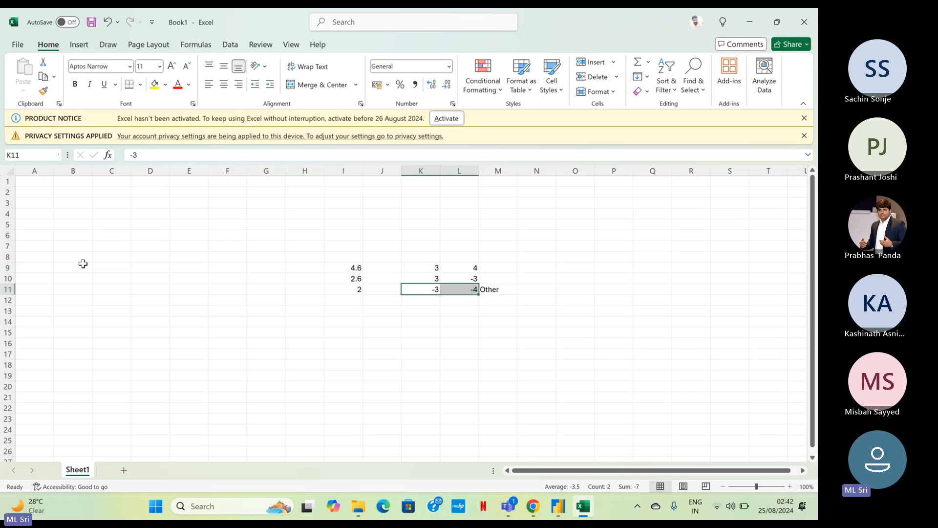
key("alt+Tab")
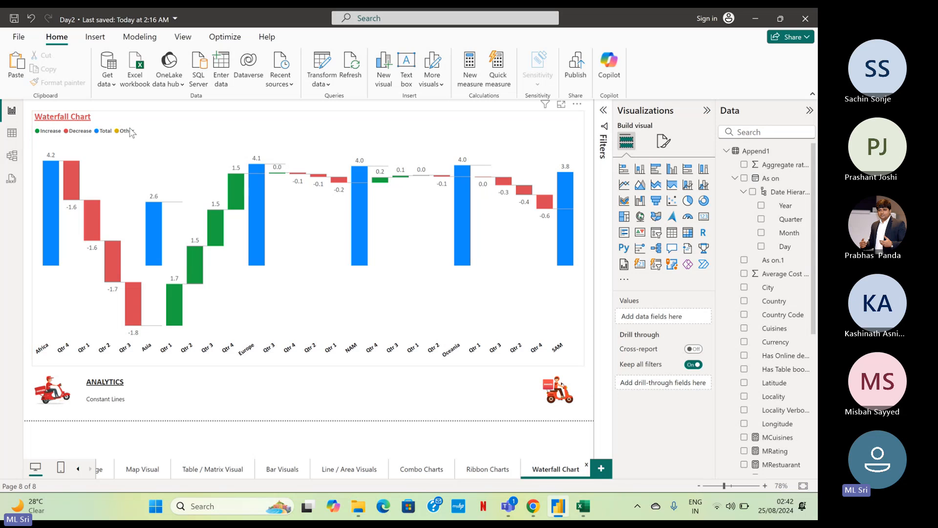
key("alt+Tab")
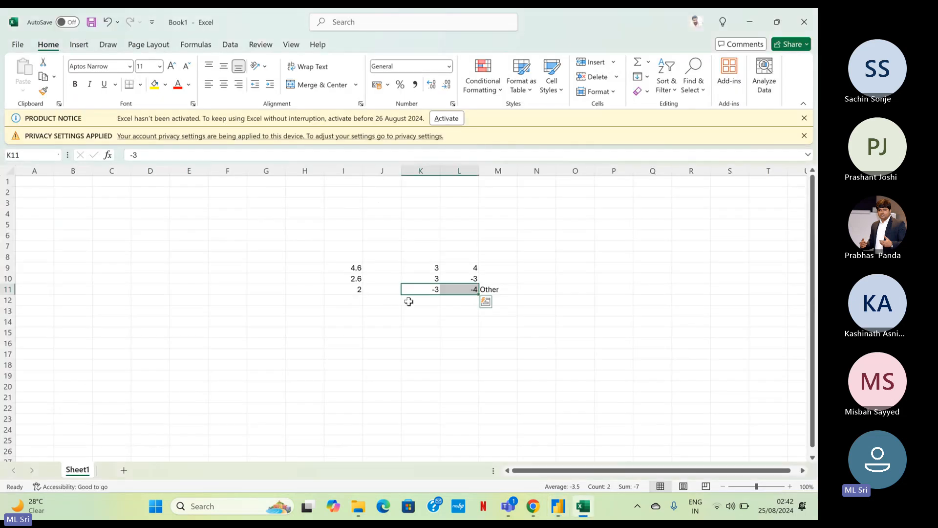
left_click_drag(419, 289, 448, 289)
Switch to the Power BI report, select the waterfall chart, and review its analytics options and field assignments.
key("alt+Tab")
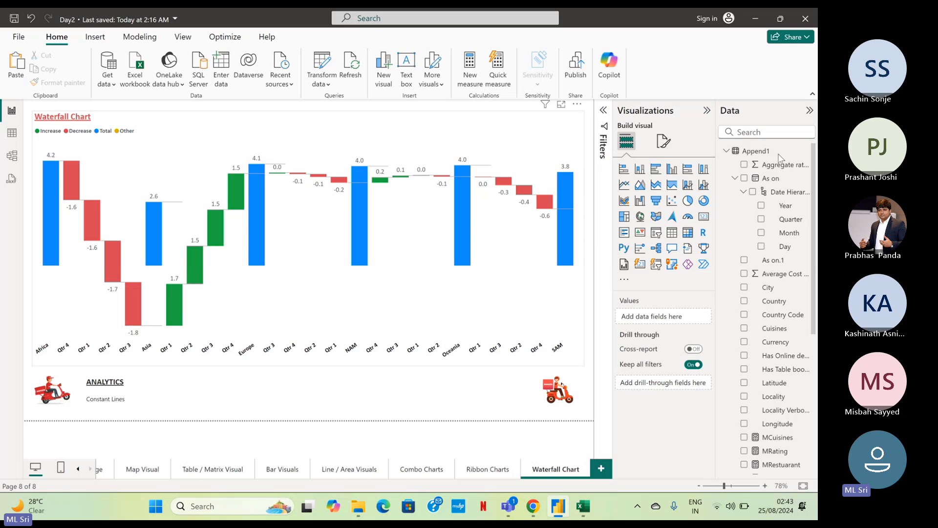
left_click(508, 278)
left_click(702, 141)
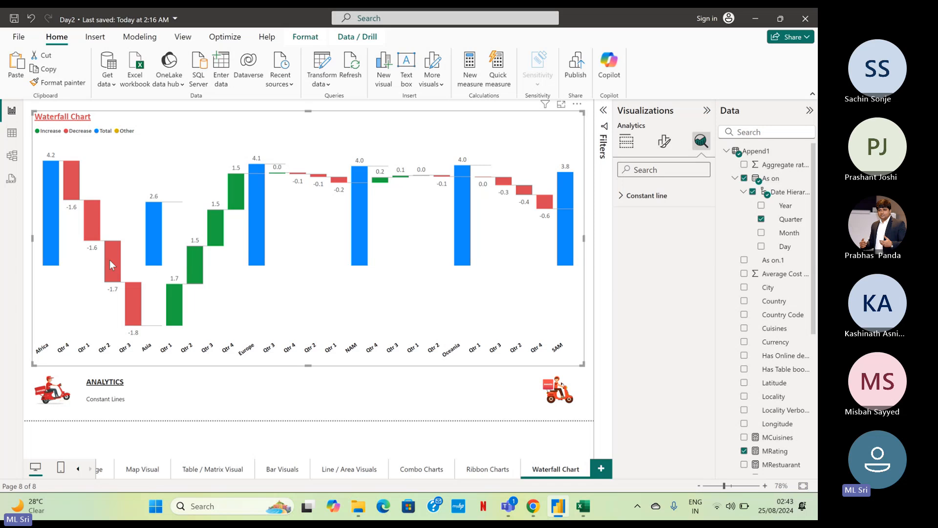
left_click(628, 142)
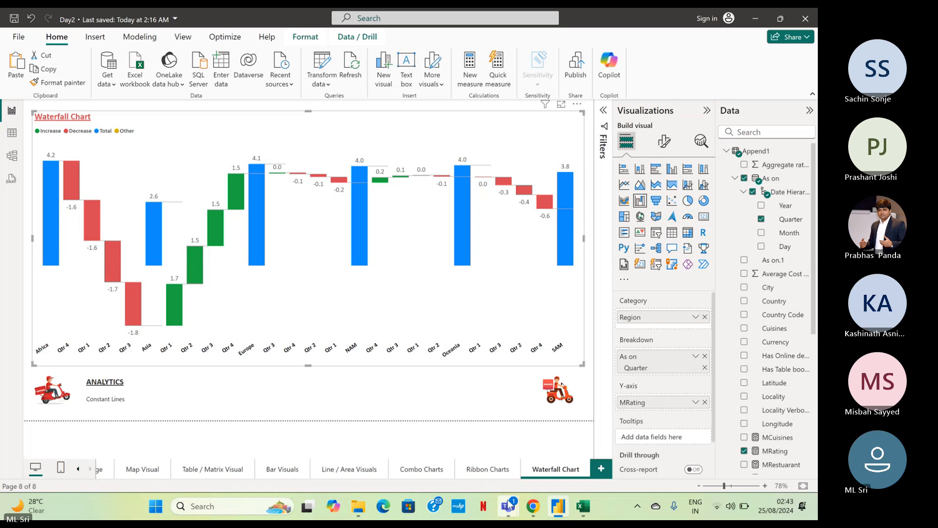
Switch to the Teams meeting window, toggle the microphone, and minimize the window to return to the report.
mouse_move(511, 503)
left_click(464, 439)
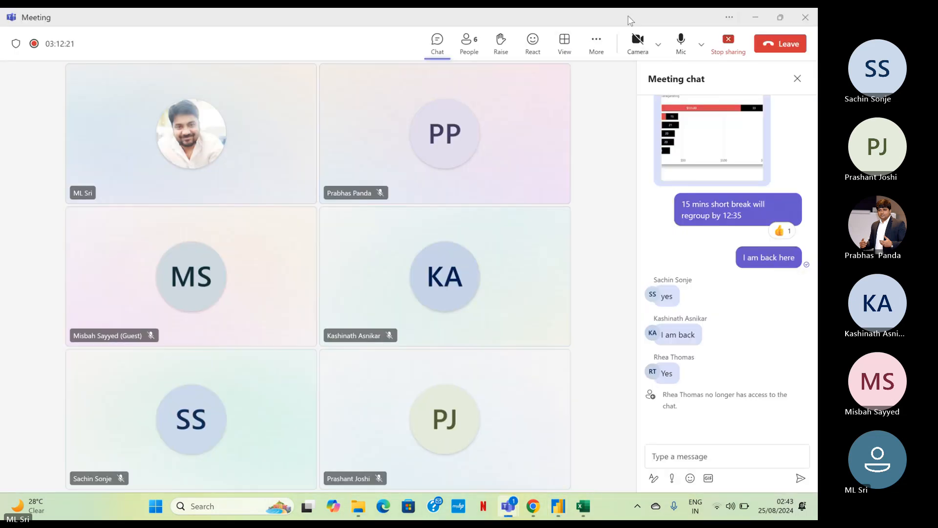
left_click(681, 43)
left_click(754, 20)
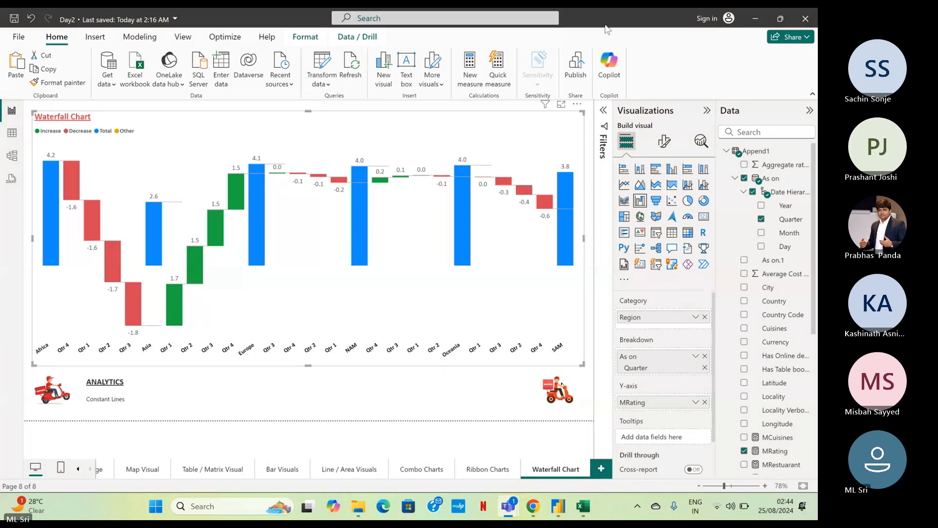
Recolor the waterfall chart's Total columns, trying red first and settling on the dark blue theme color.
left_click(664, 141)
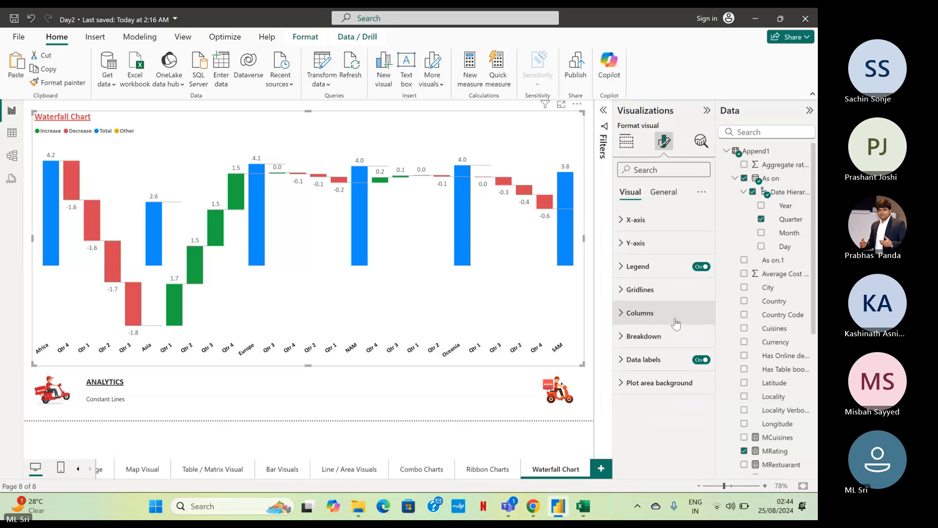
left_click(651, 317)
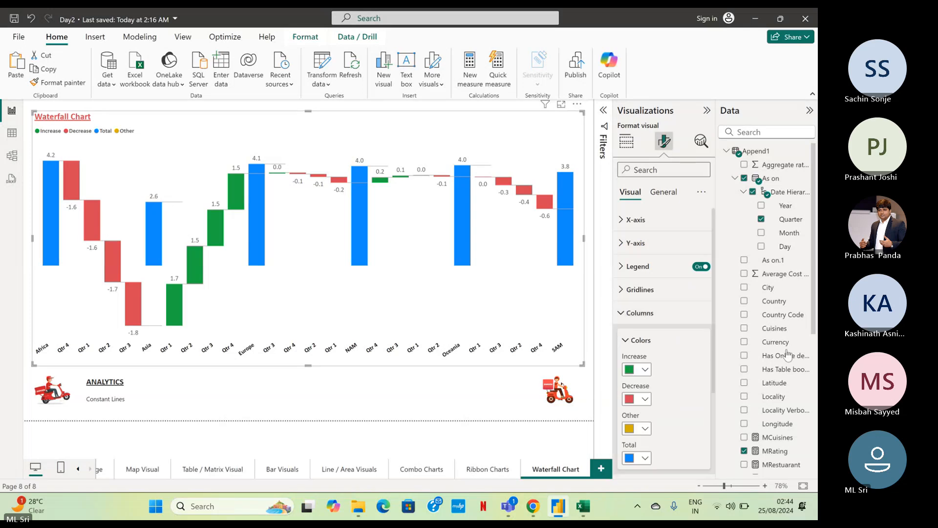
scroll(651, 358, "down", 2)
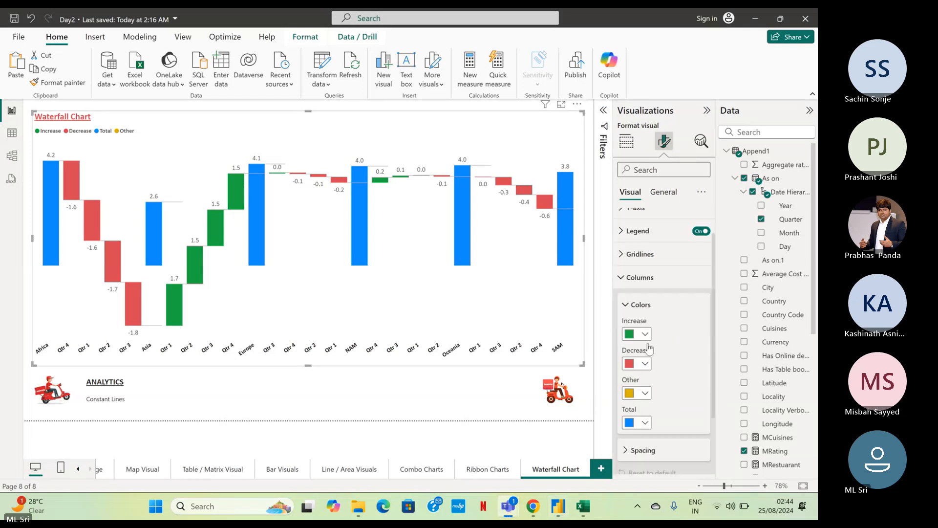
left_click(644, 401)
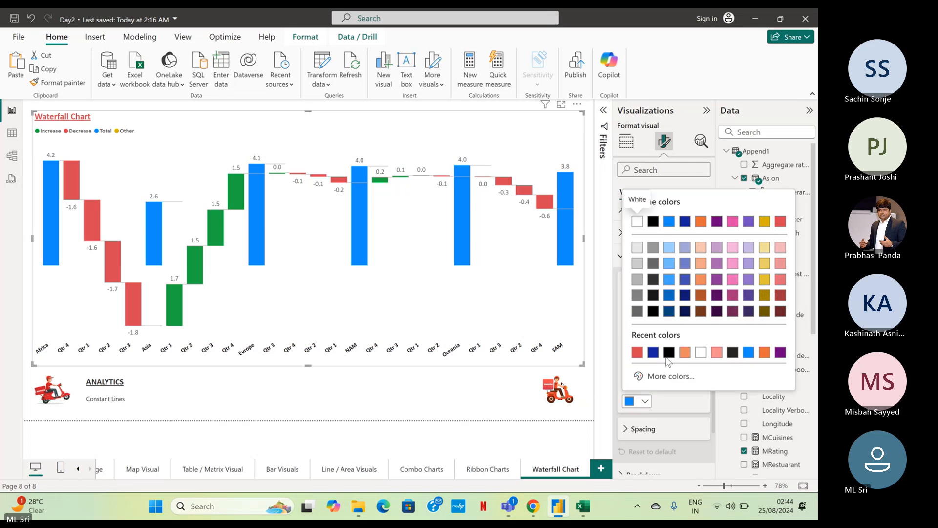
left_click(636, 352)
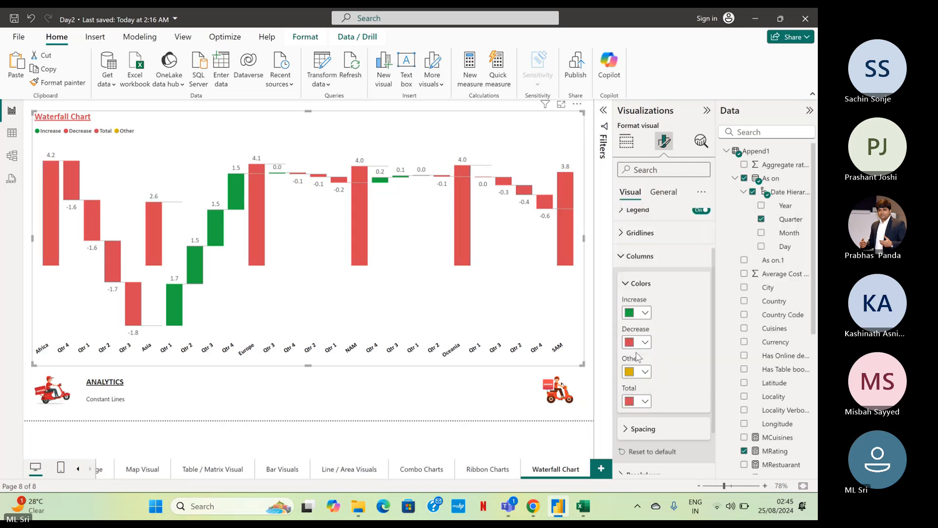
left_click(644, 401)
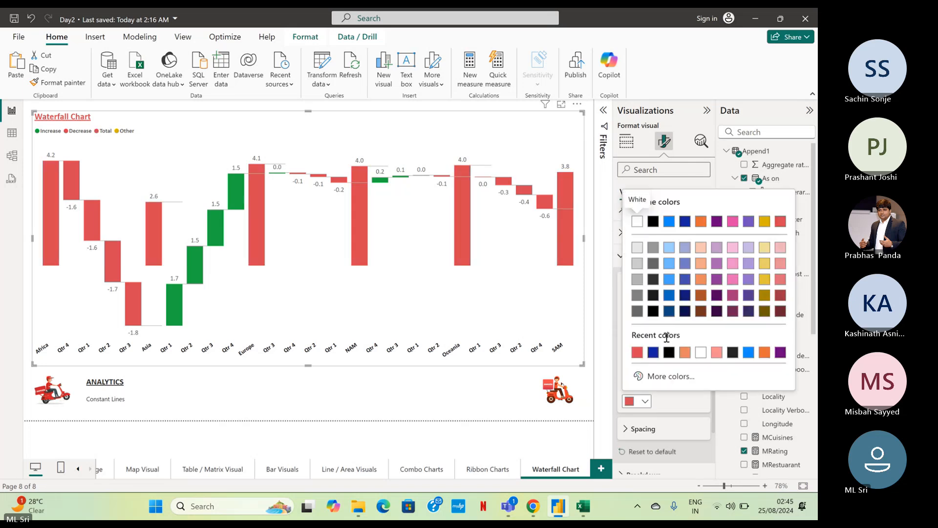
left_click(685, 223)
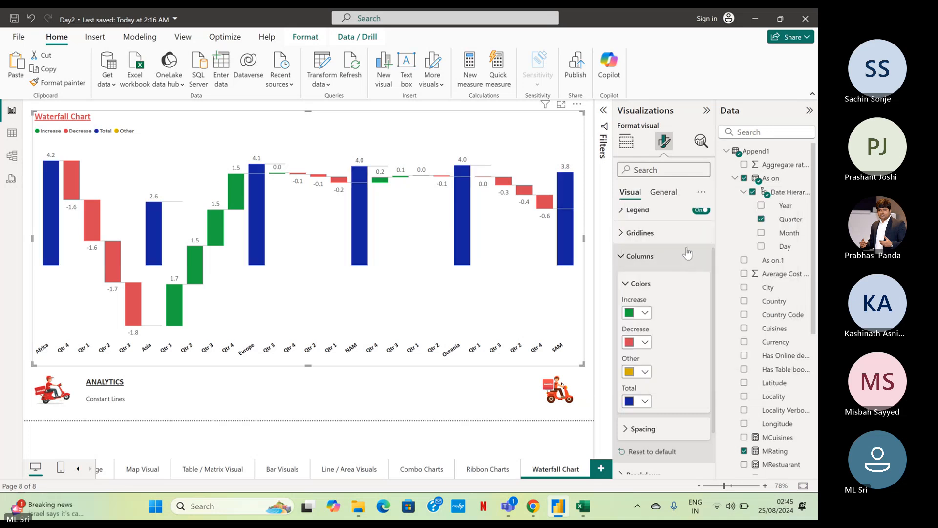
left_click(630, 254)
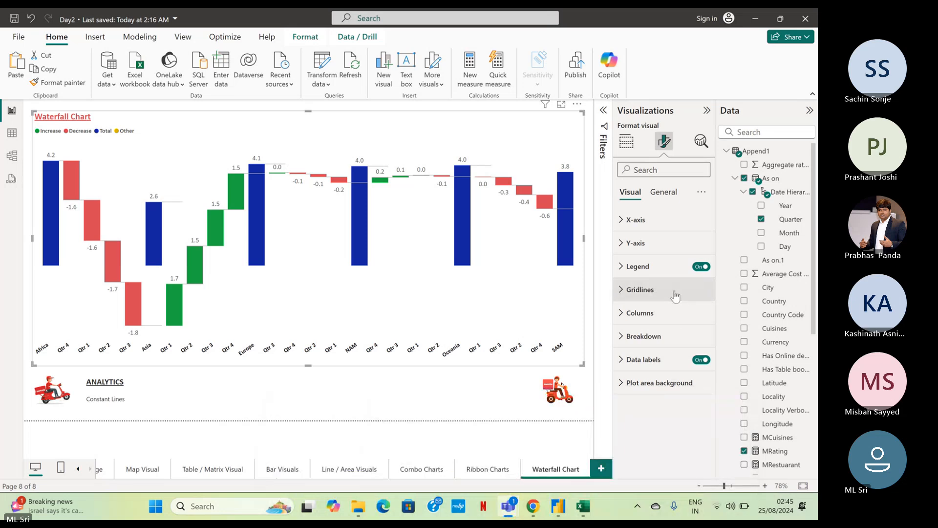
Duplicate the Waterfall Chart page and rename the copy "Funnel Chart".
right_click(565, 470)
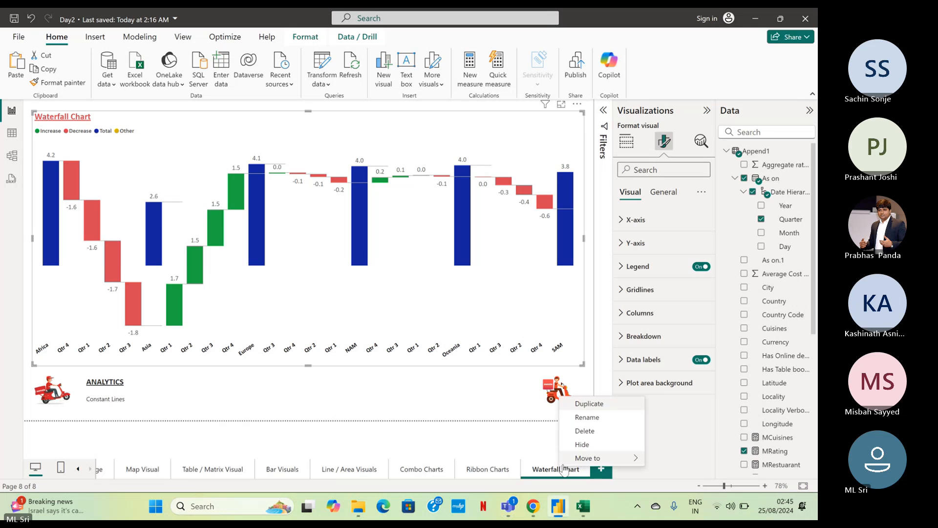
left_click(595, 408)
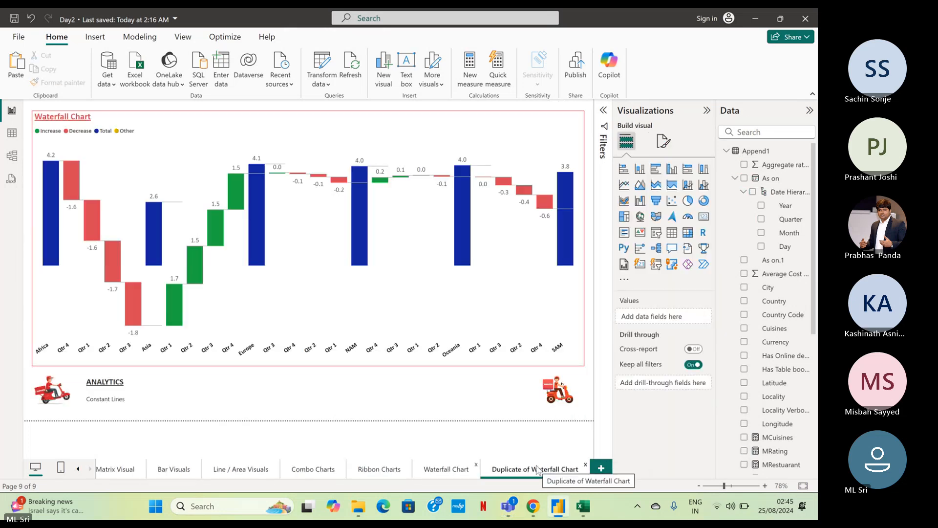
double_click(537, 469)
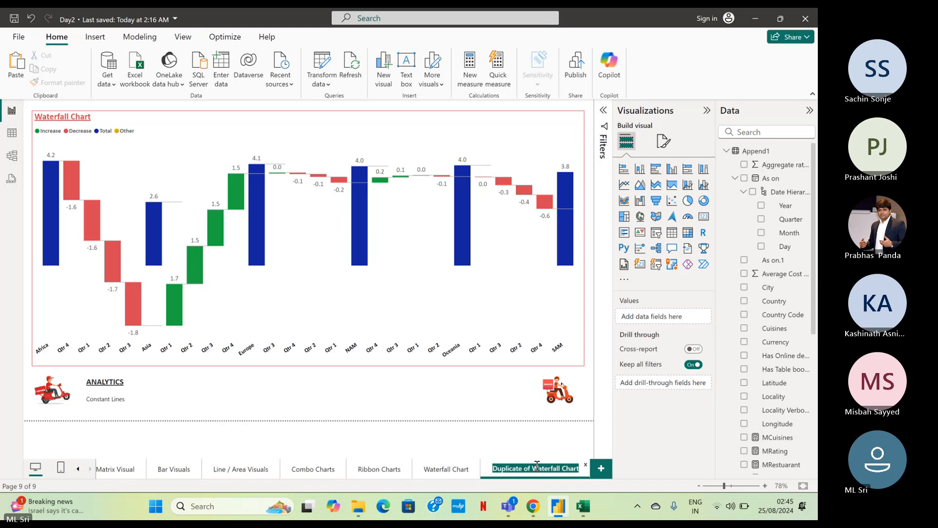
type("Fu")
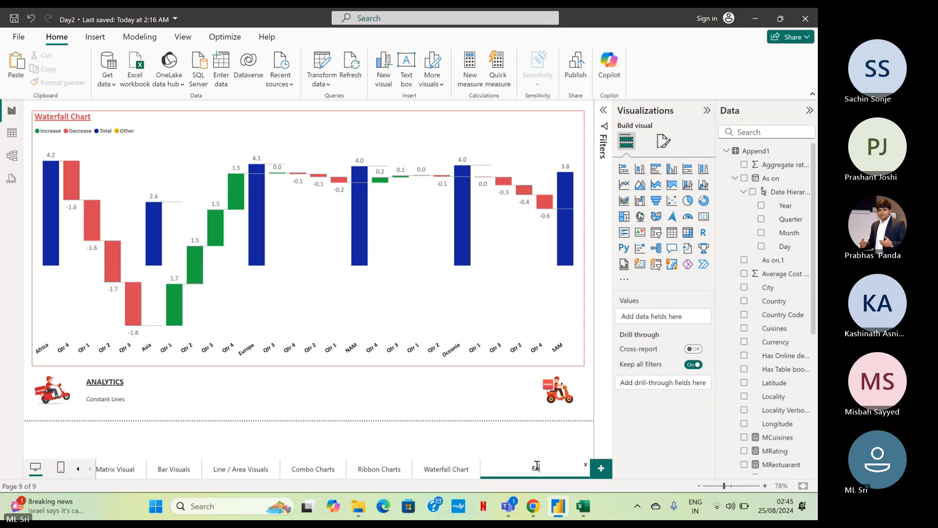
type("nnel Chart")
key("Return")
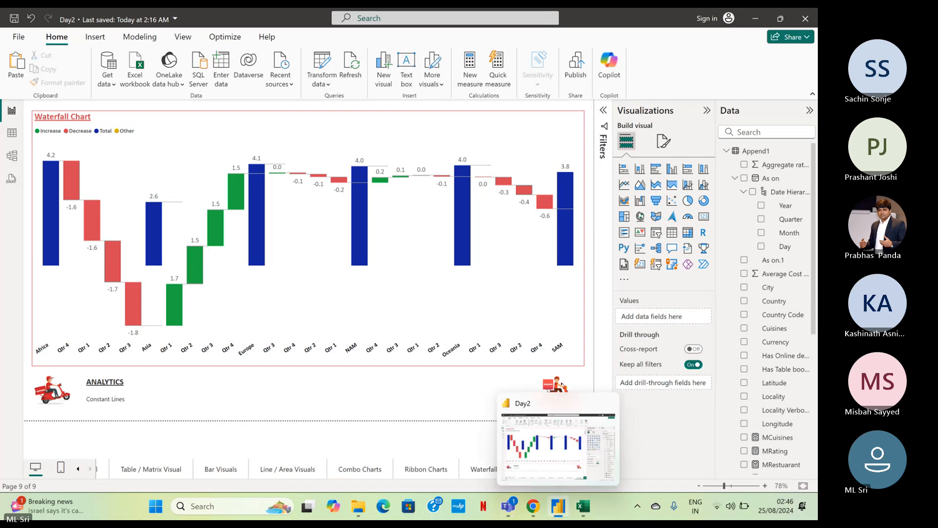
left_click(558, 507)
mouse_move(81, 507)
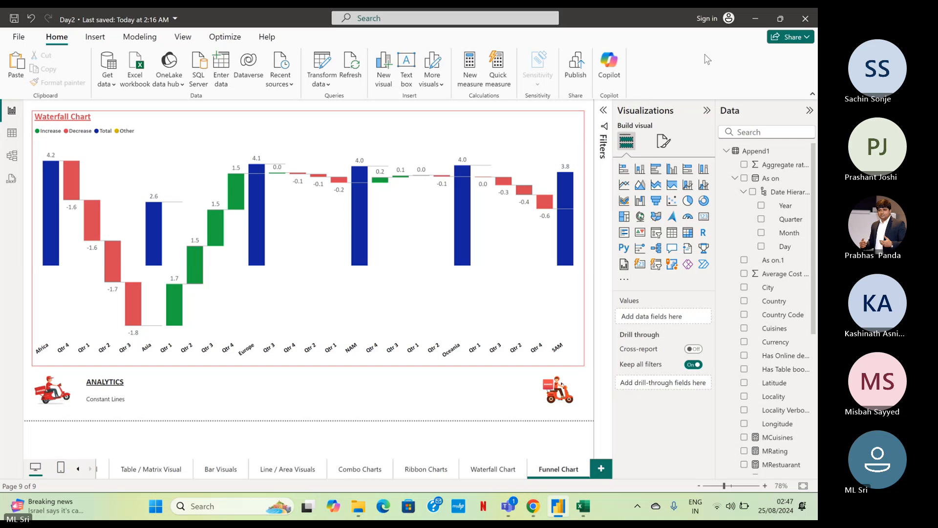
mouse_move(776, 506)
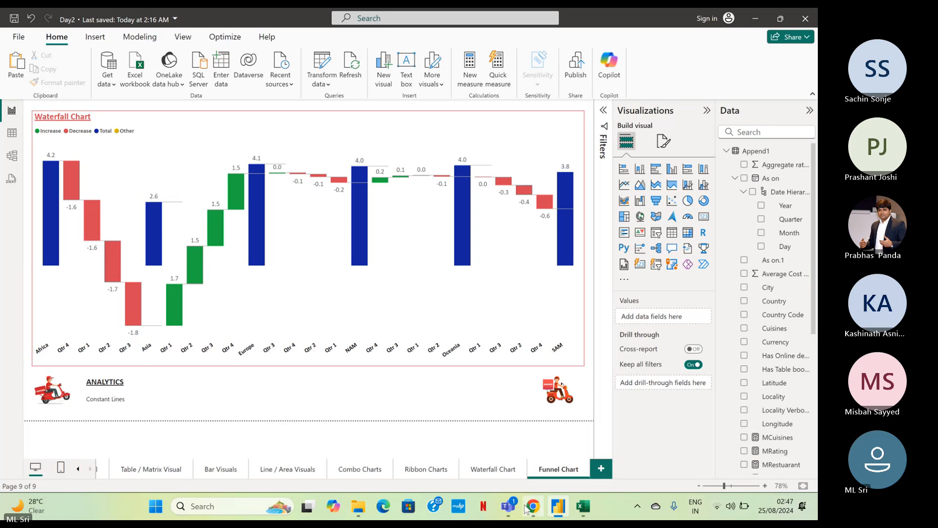
Switch to the Teams meeting window, toggle the microphone, and return to the Funnel Chart page of the report.
mouse_move(509, 506)
left_click(447, 440)
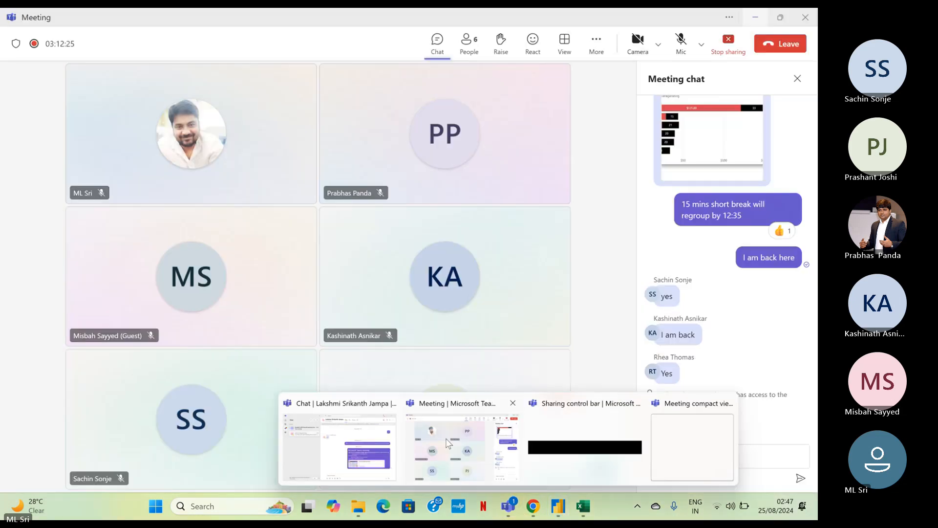
left_click(681, 42)
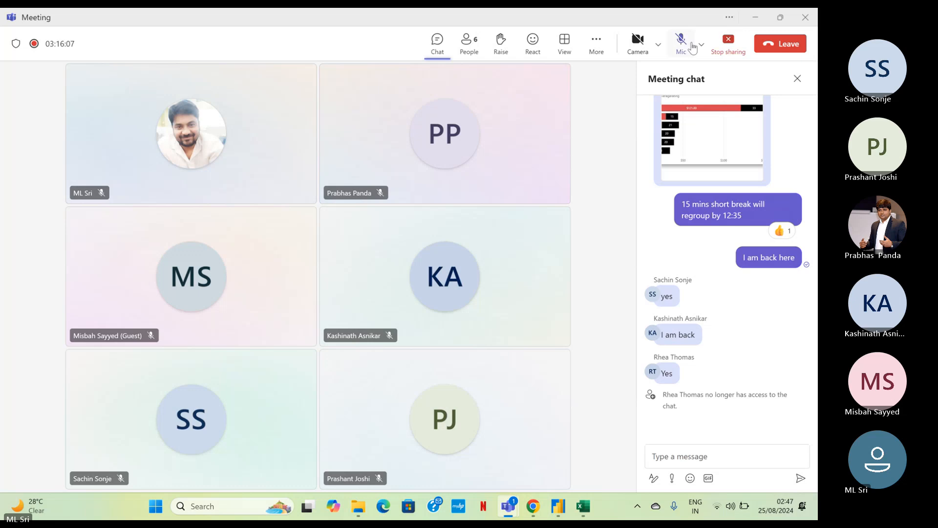
left_click(763, 19)
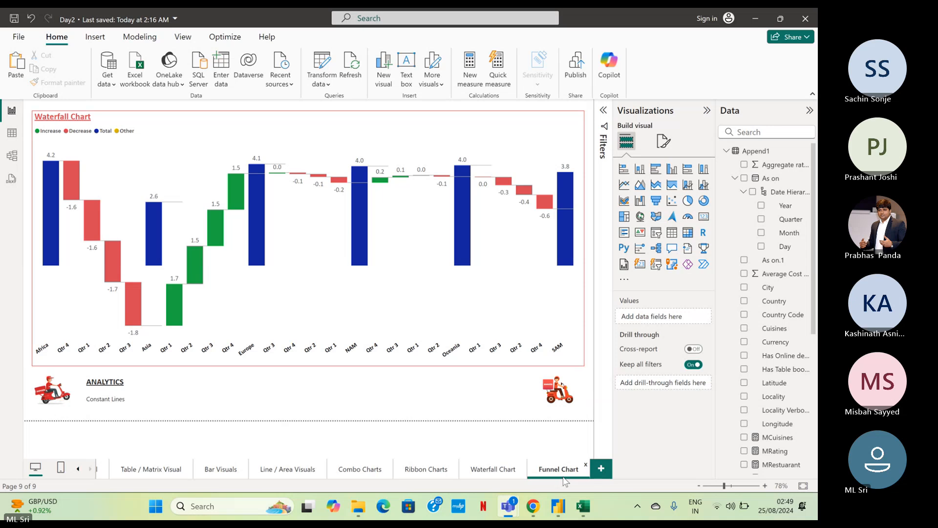
Convert the waterfall chart on the Funnel Chart page to a Funnel visual and set its title to "Funnel Chart".
left_click(396, 137)
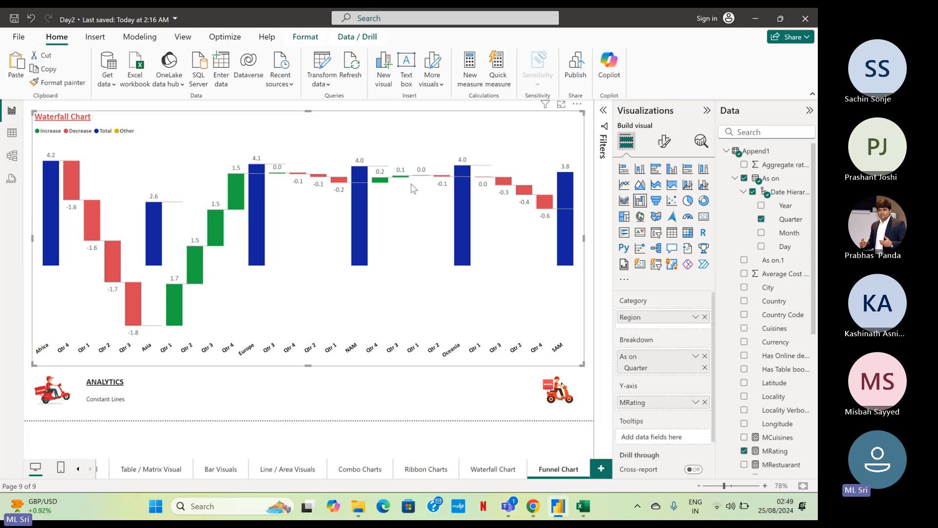
left_click(653, 203)
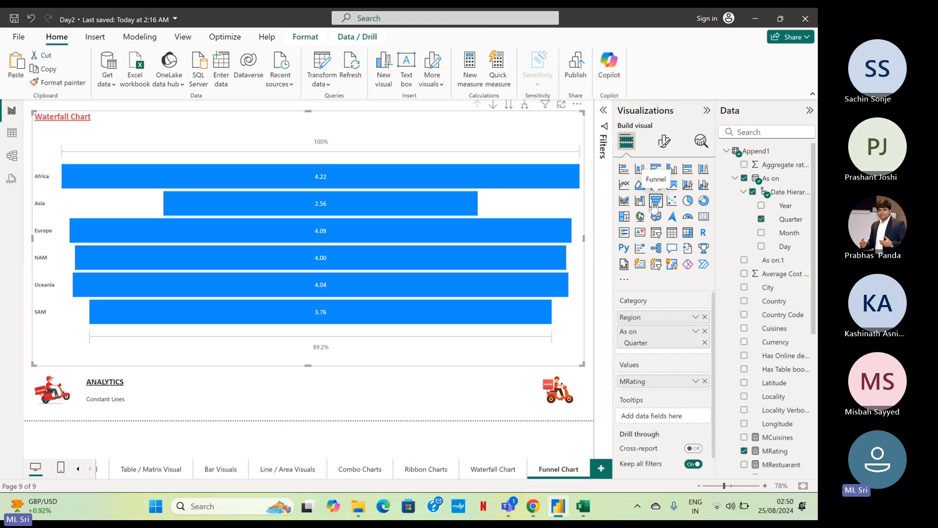
left_click(664, 141)
left_click(669, 196)
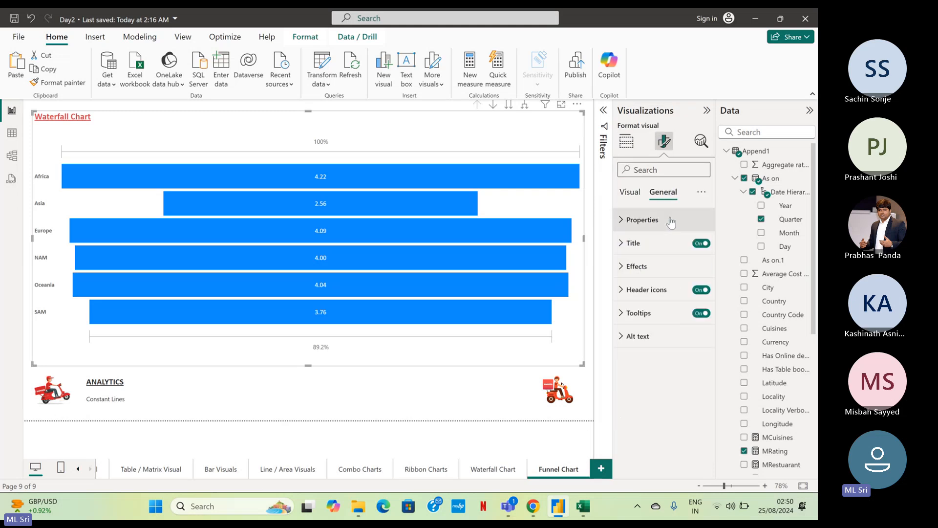
left_click(640, 244)
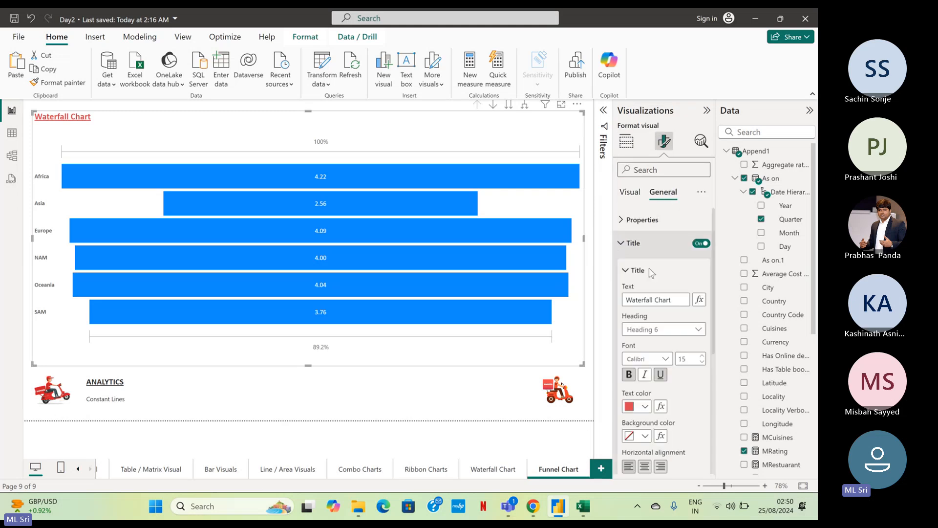
double_click(657, 299)
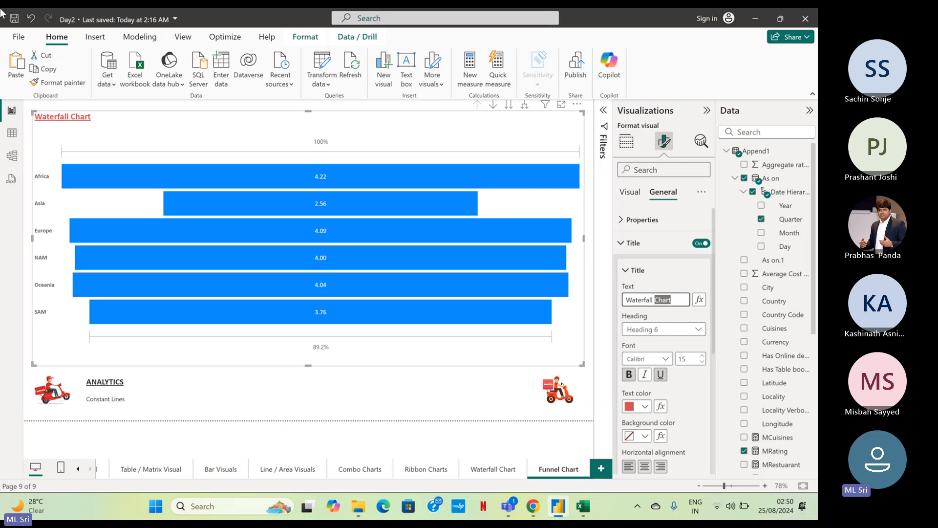
left_click(655, 299)
left_click_drag(654, 299, 625, 299)
type("Funnel")
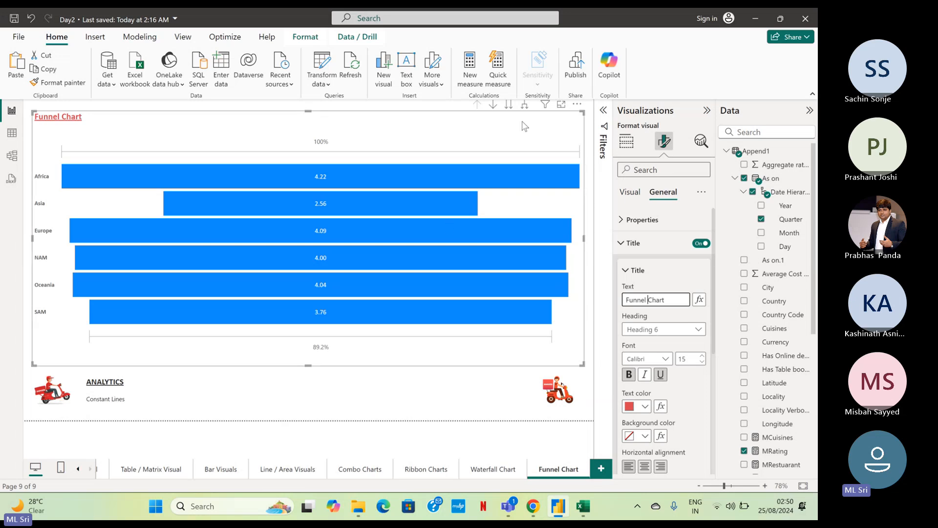
Review the funnel chart's field assignments and bar tooltips, and sort its axis by MRating.
left_click(627, 142)
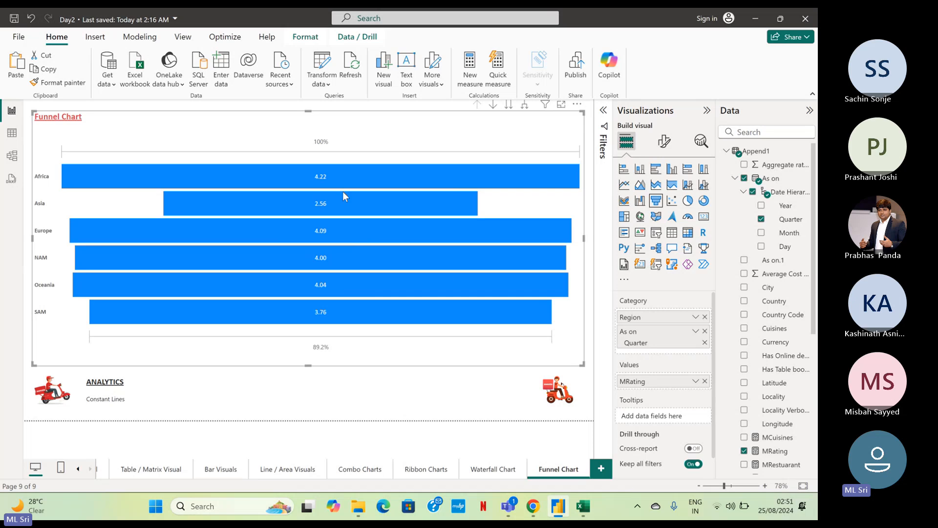
mouse_move(318, 223)
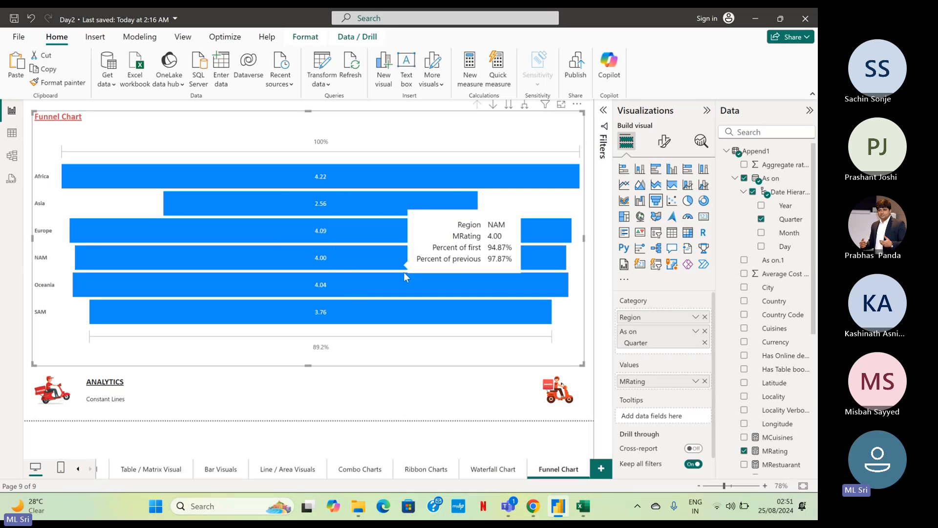
mouse_move(461, 289)
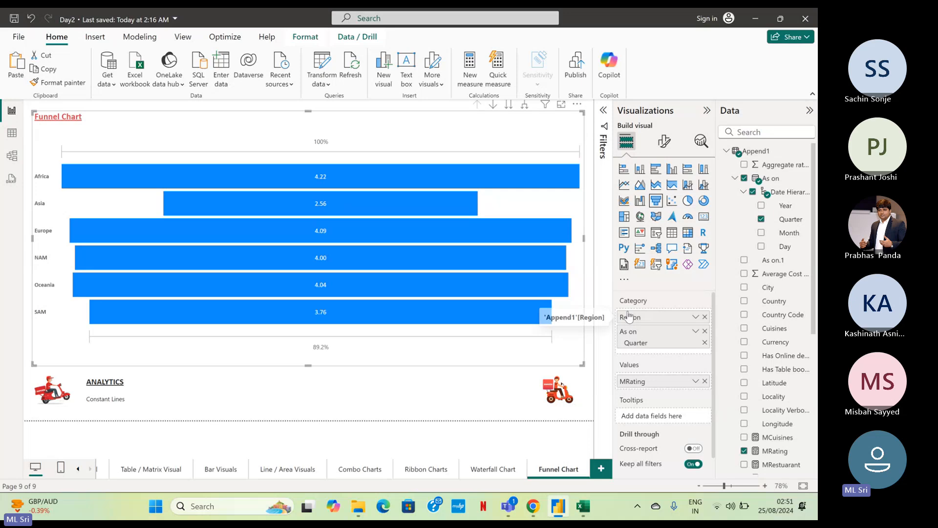
left_click(577, 107)
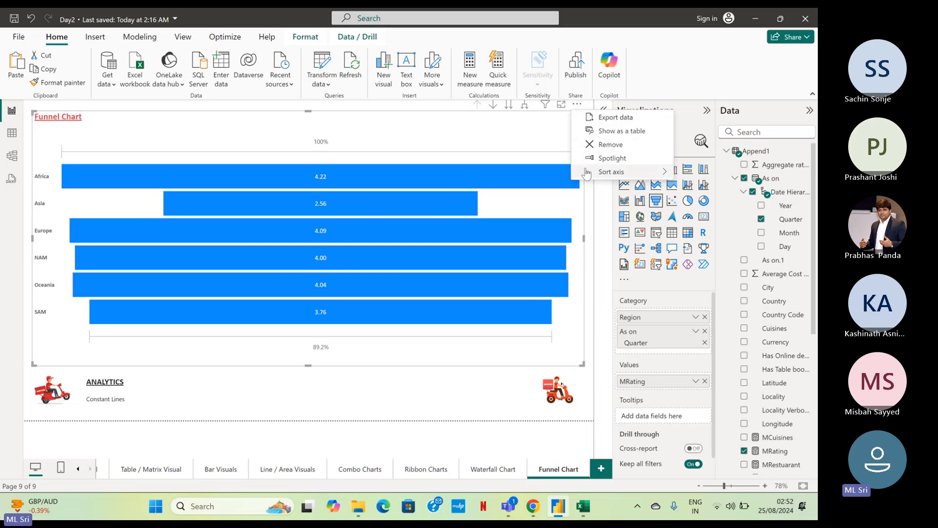
mouse_move(587, 172)
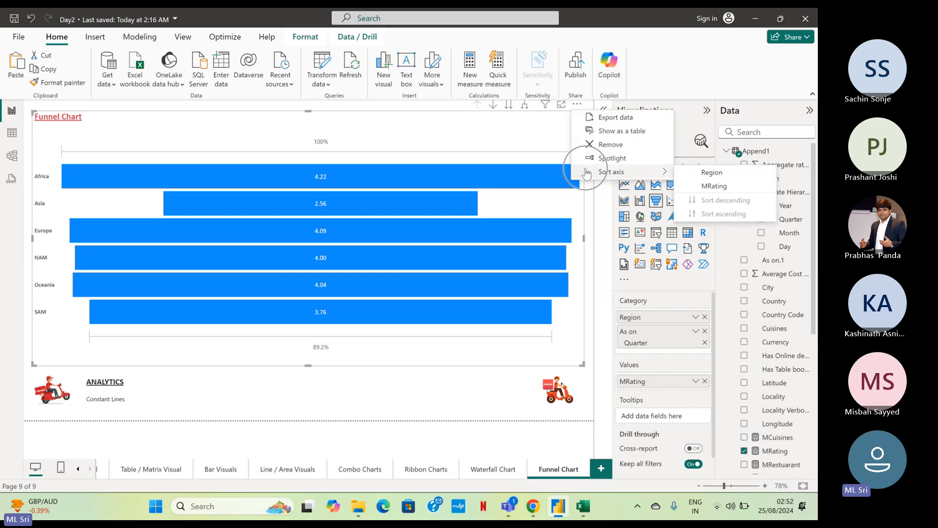
left_click(699, 185)
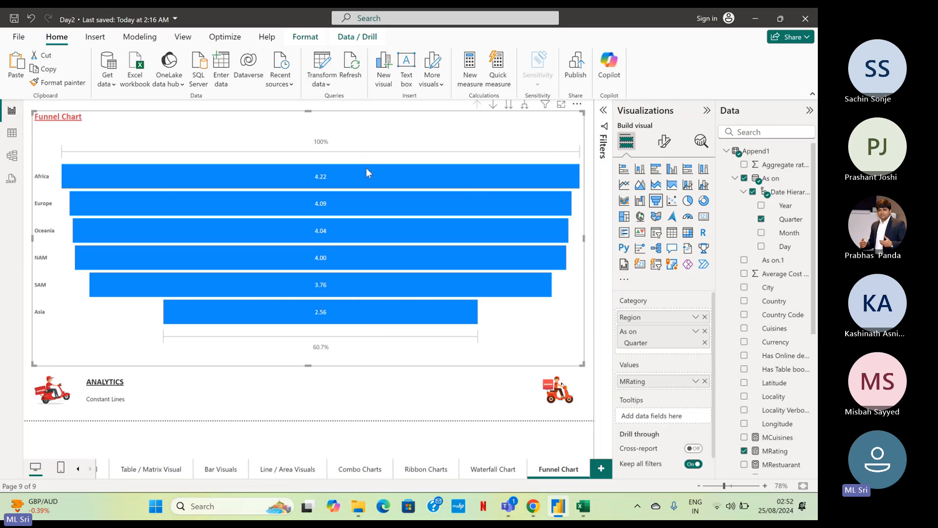
Examine the tooltips of the Africa and Asia bars for their rating and percent of first and previous.
mouse_move(368, 174)
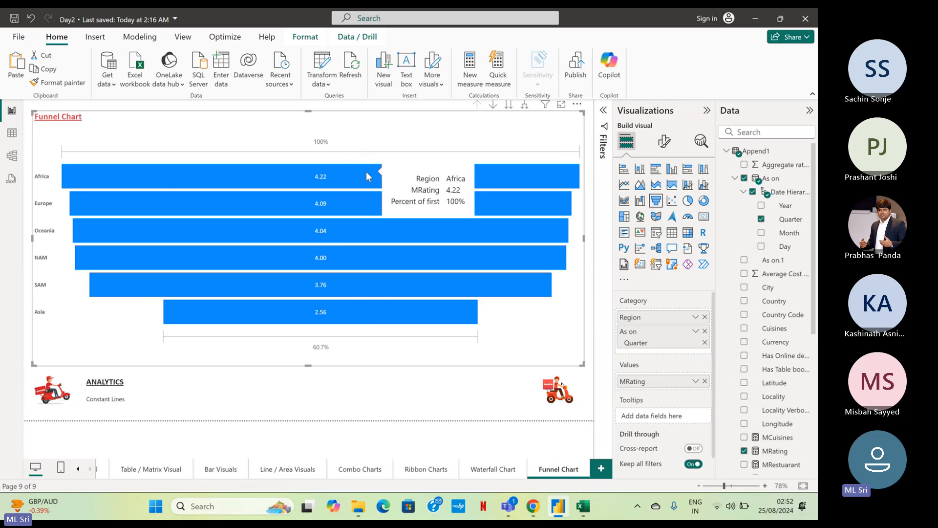
key("ctrl")
mouse_move(379, 318)
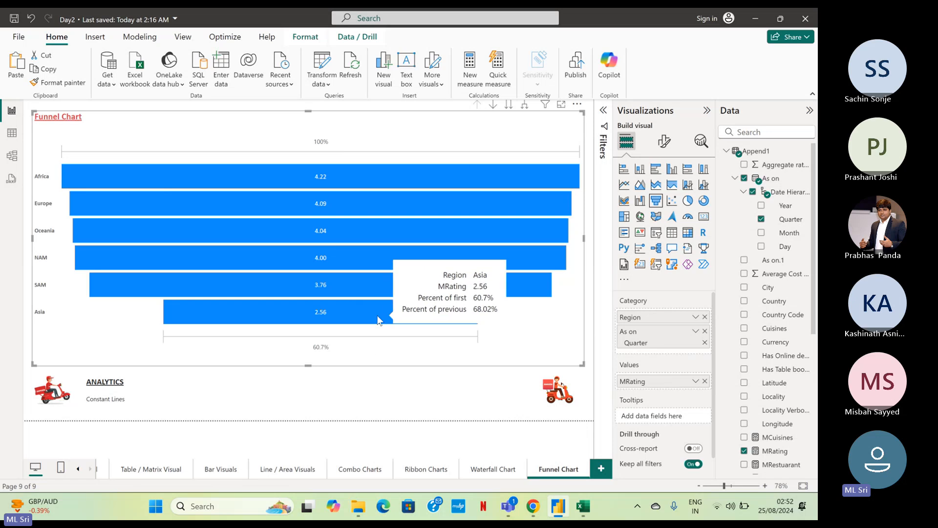
key("ctrl")
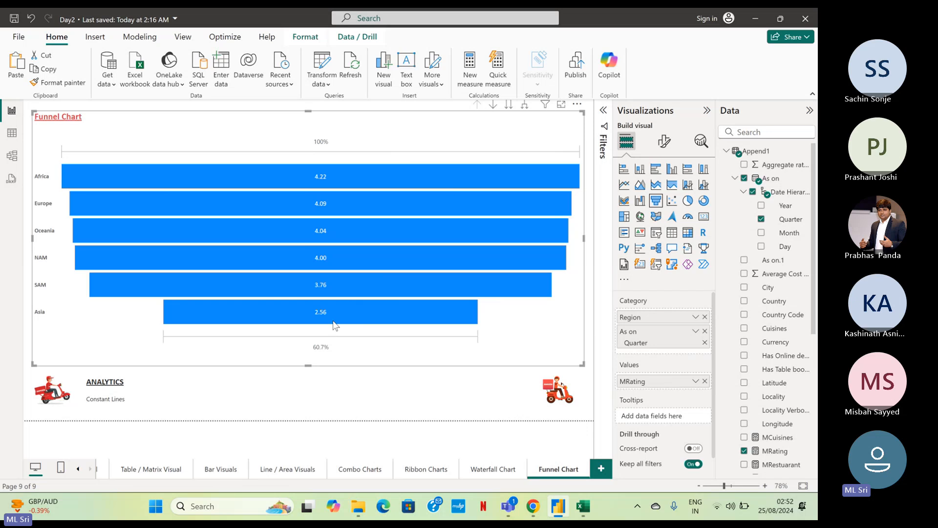
mouse_move(333, 319)
key("ctrl")
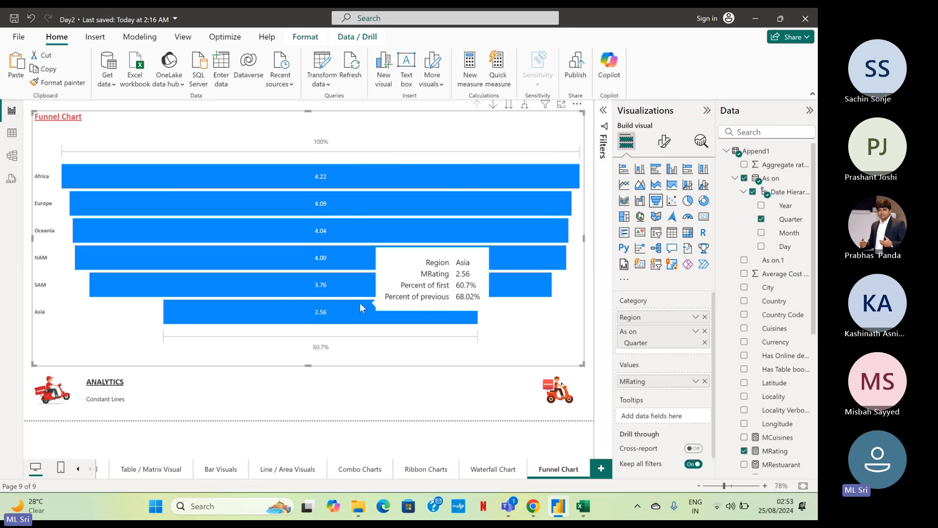
Set the funnel chart's default bar color to red.
left_click(665, 141)
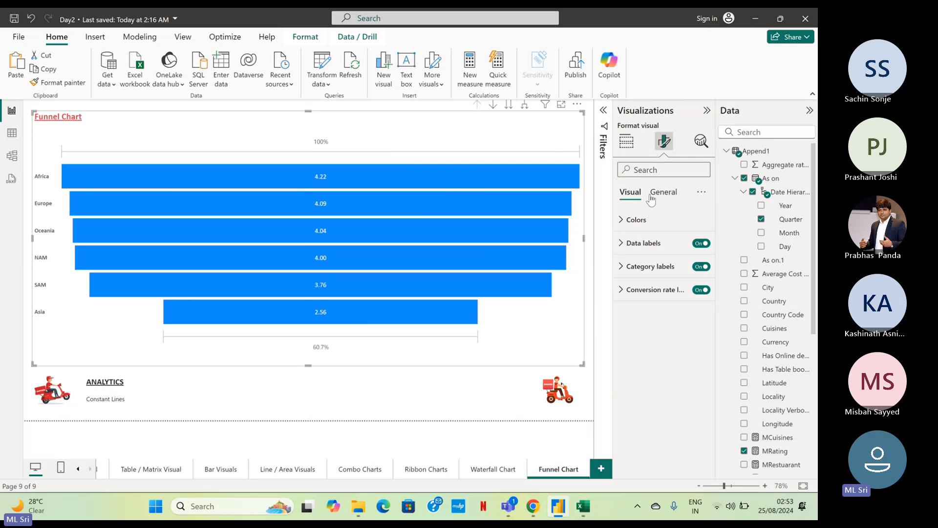
left_click(631, 223)
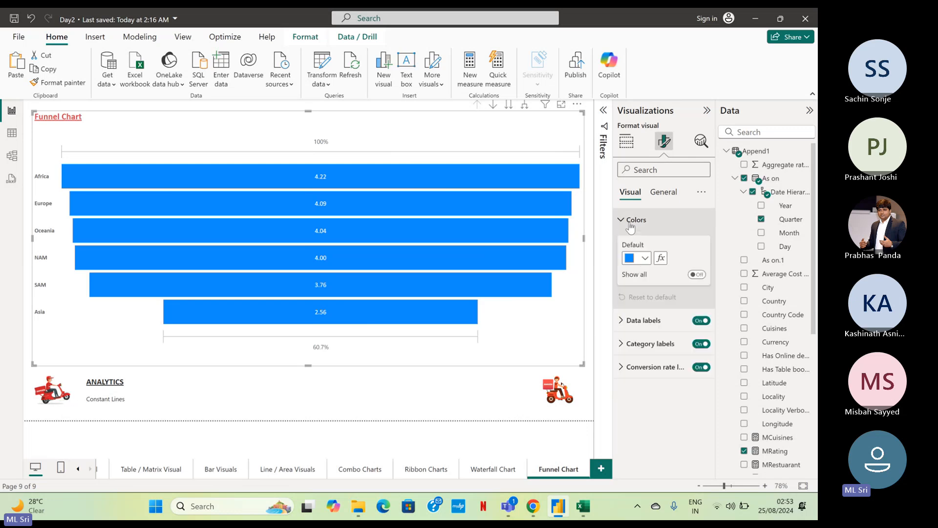
left_click(635, 258)
left_click(653, 429)
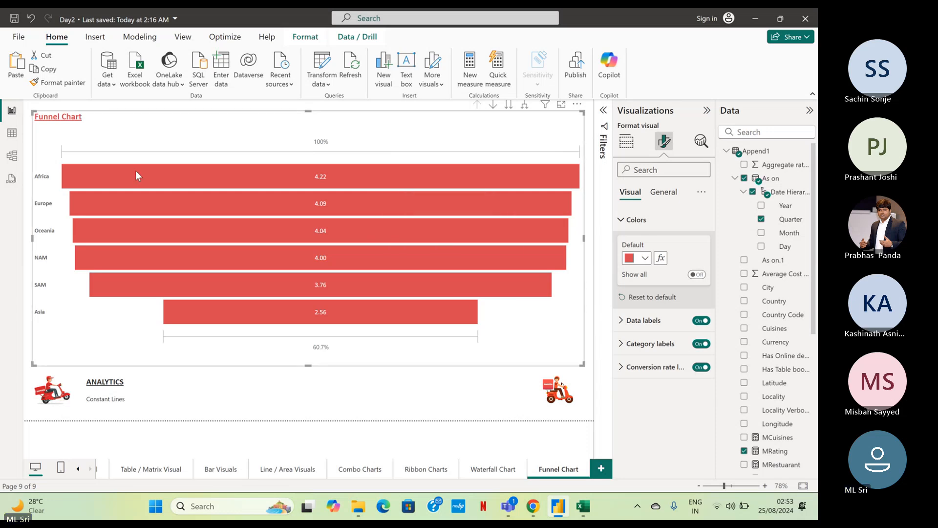
Turn on drill-down for the map on the Map Visual page, and return to the Funnel Chart page.
mouse_move(259, 198)
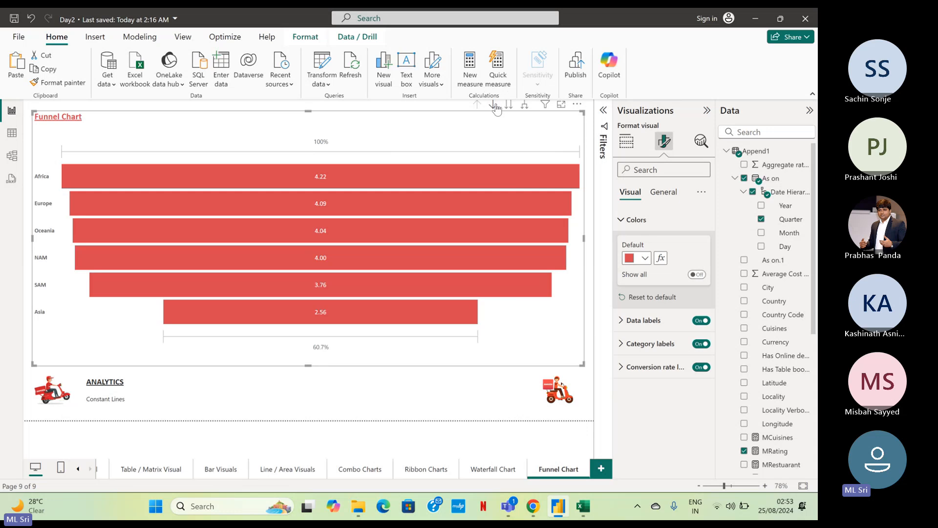
left_click(78, 469)
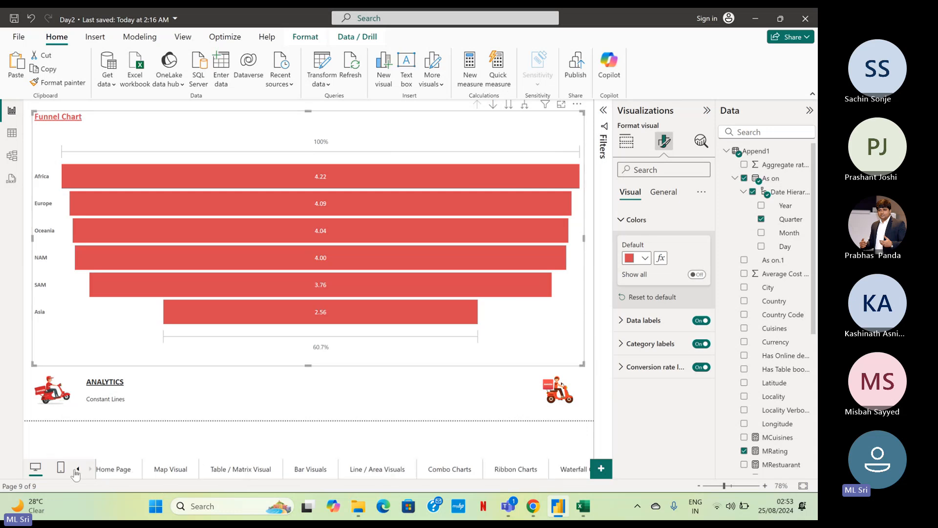
left_click(171, 470)
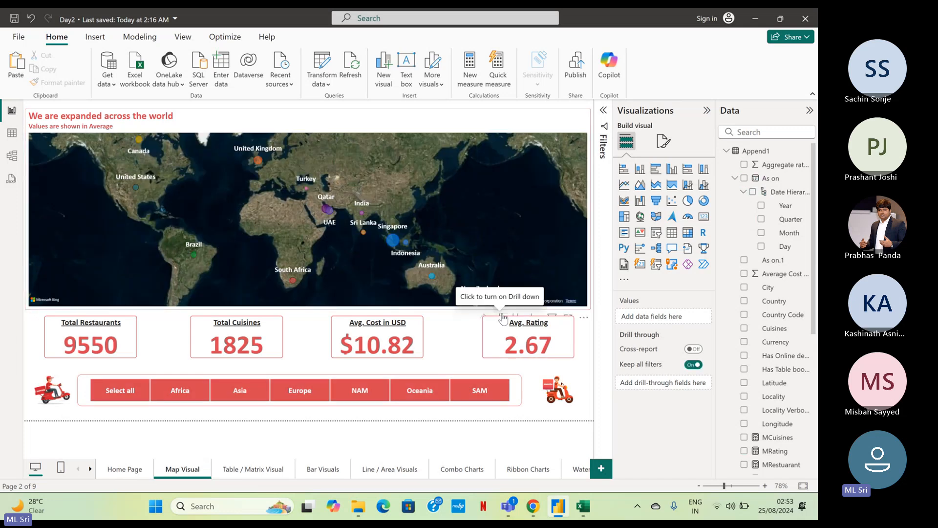
left_click(503, 319)
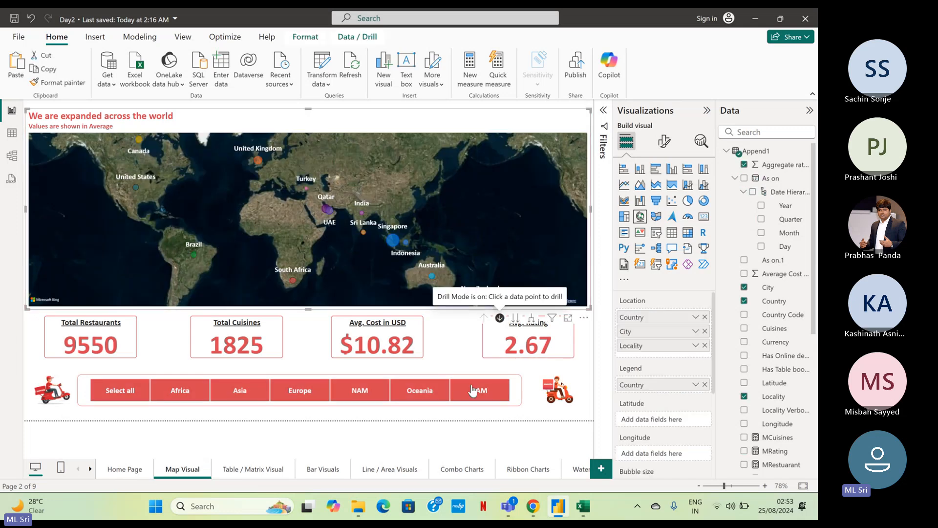
left_click(581, 470)
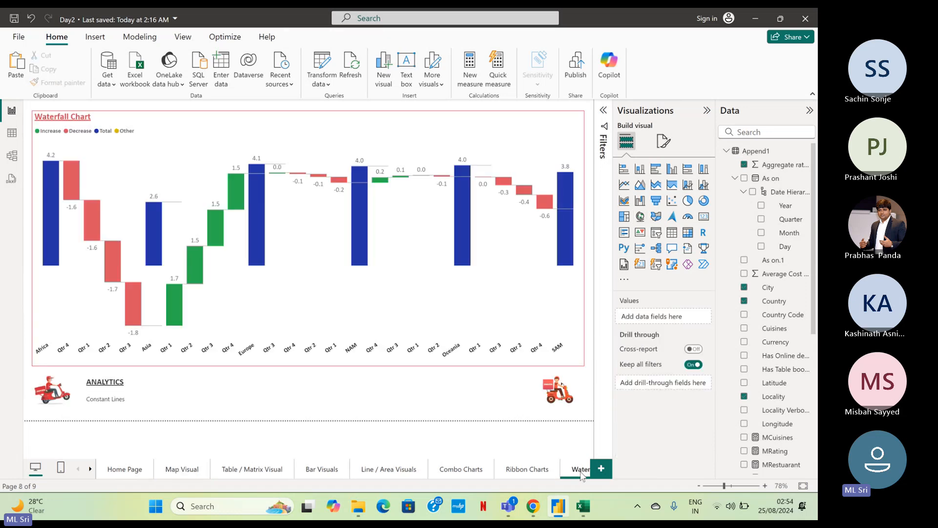
left_click(91, 469)
left_click(566, 467)
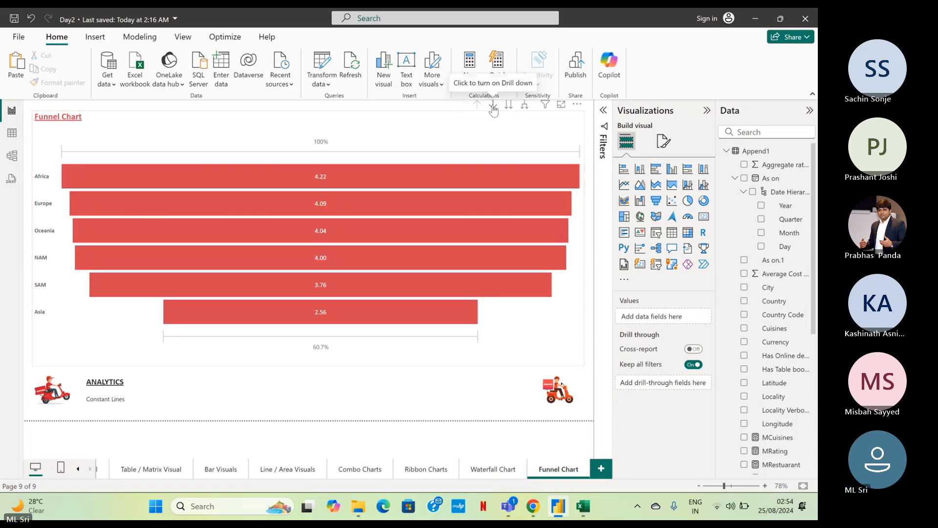
Turn on drill-down for the funnel chart, and drill into the Africa and Asia bars by quarter, going back up to regions after each.
left_click(493, 105)
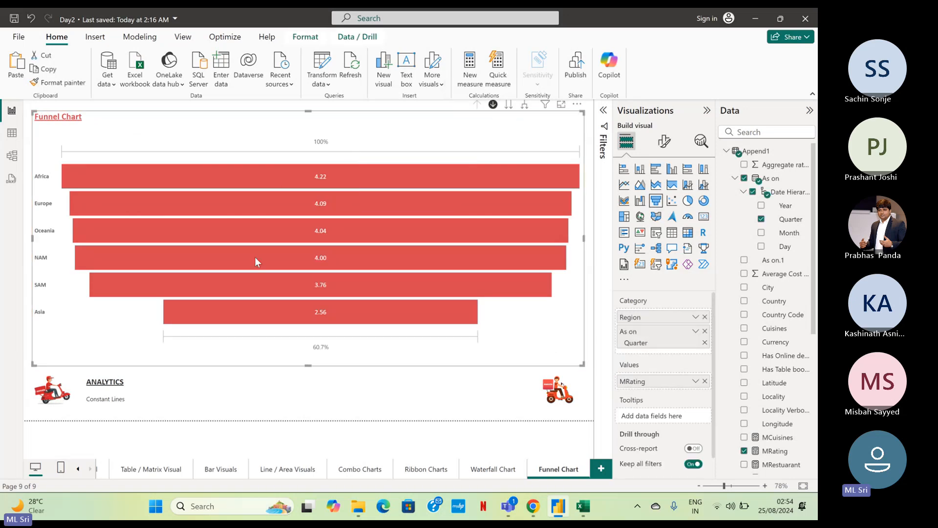
left_click(175, 174)
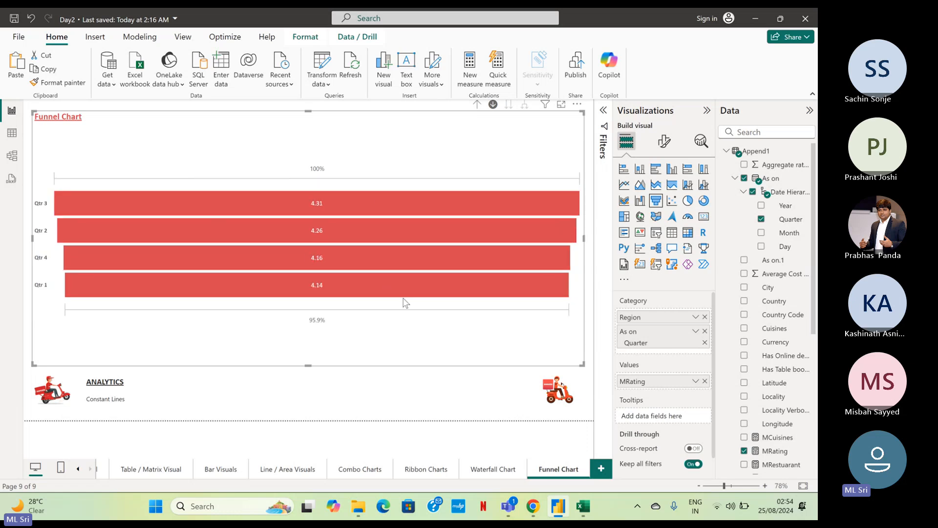
mouse_move(334, 291)
left_click(475, 104)
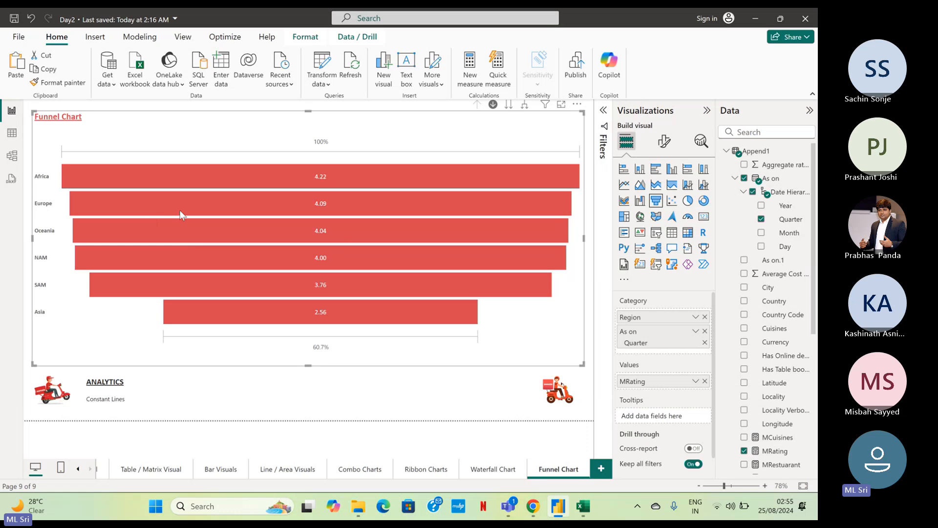
left_click(195, 312)
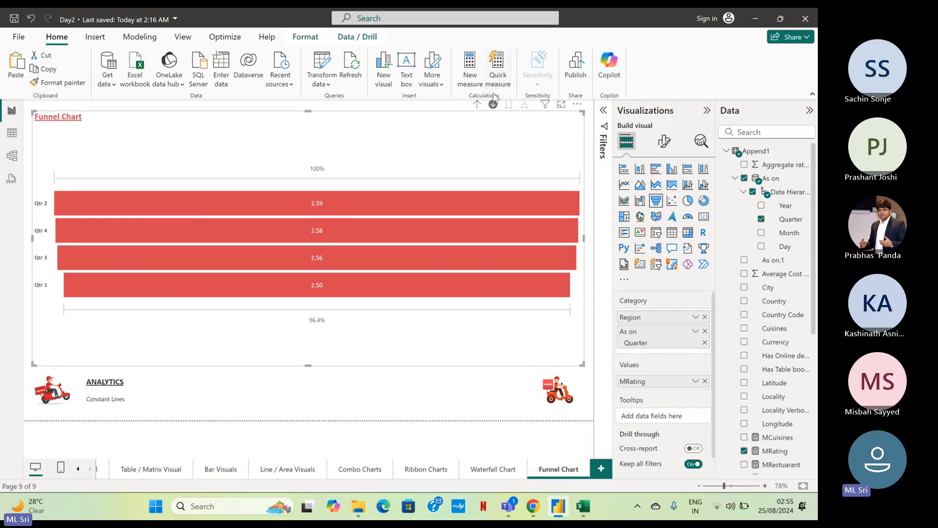
left_click(477, 104)
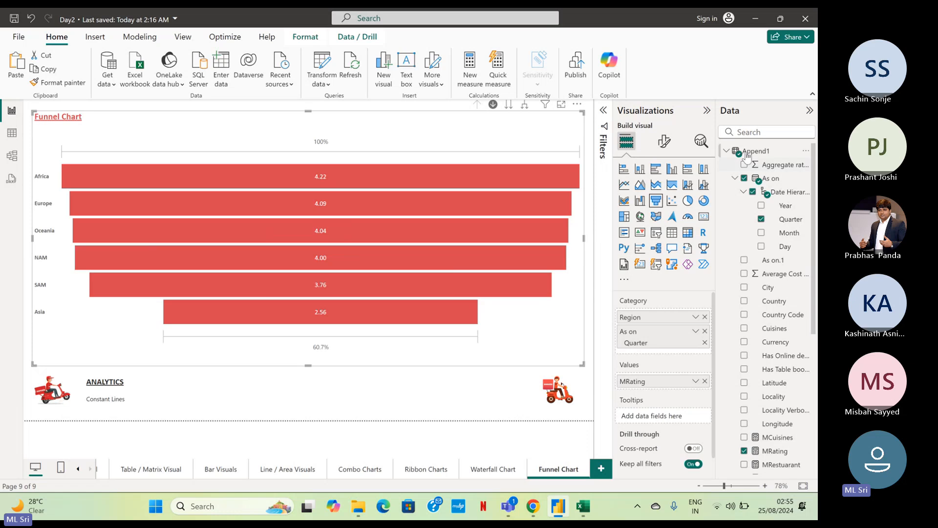
Check the funnel chart's analytics options, and replace "Constant Lines" under the ANALYTICS heading with "No Analytics".
left_click(696, 146)
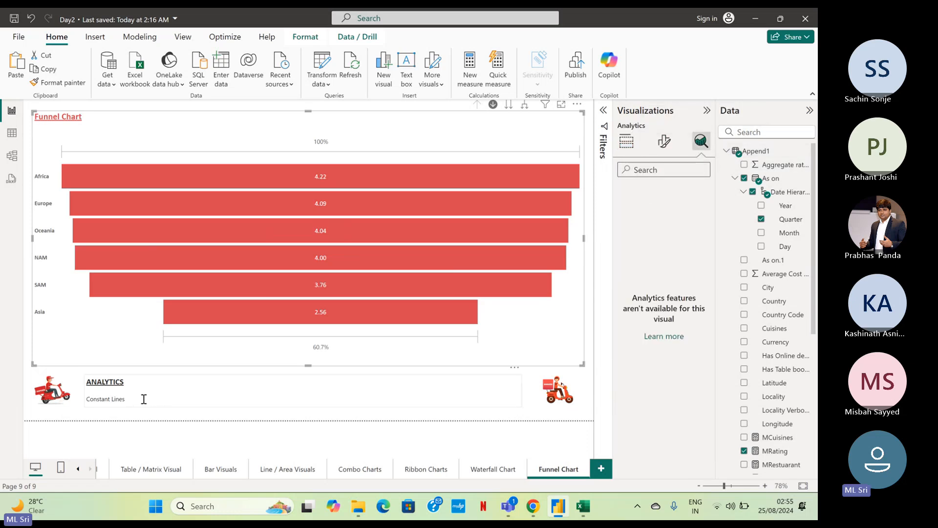
left_click_drag(130, 399, 85, 399)
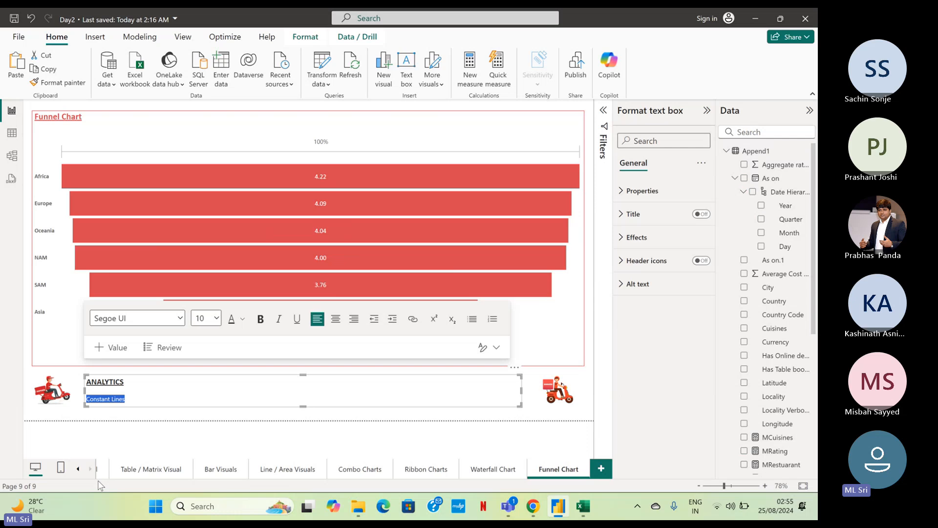
type("No An")
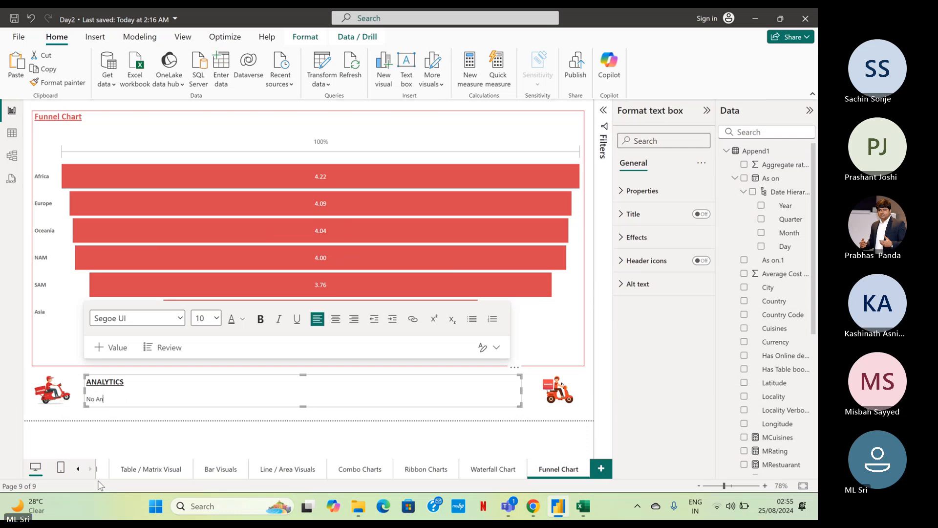
type("alytics")
left_click(549, 417)
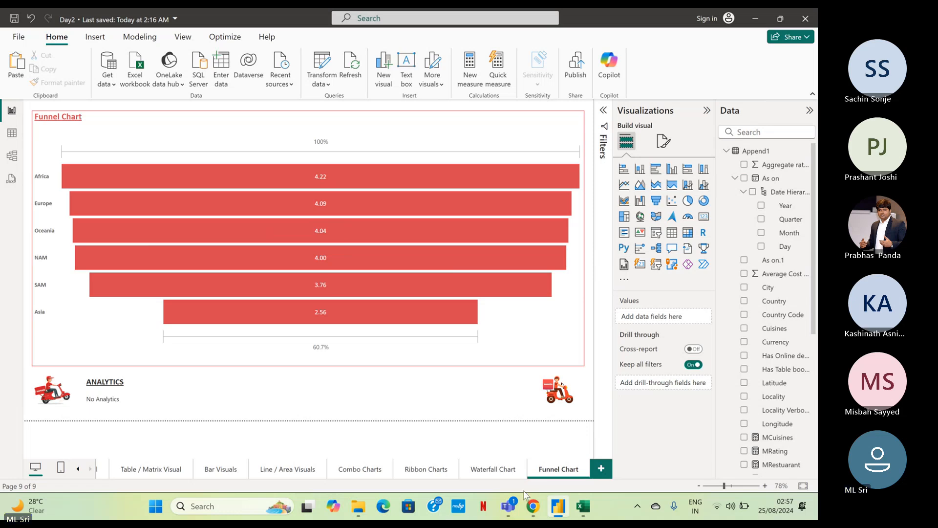
Switch to the Microsoft Teams meeting window to read the chat, and return to the Power BI report.
mouse_move(518, 517)
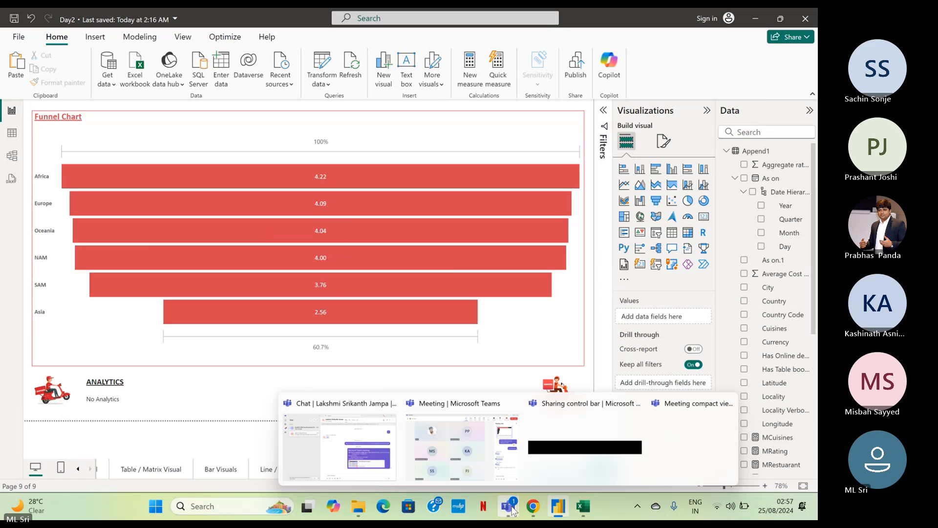
left_click(448, 461)
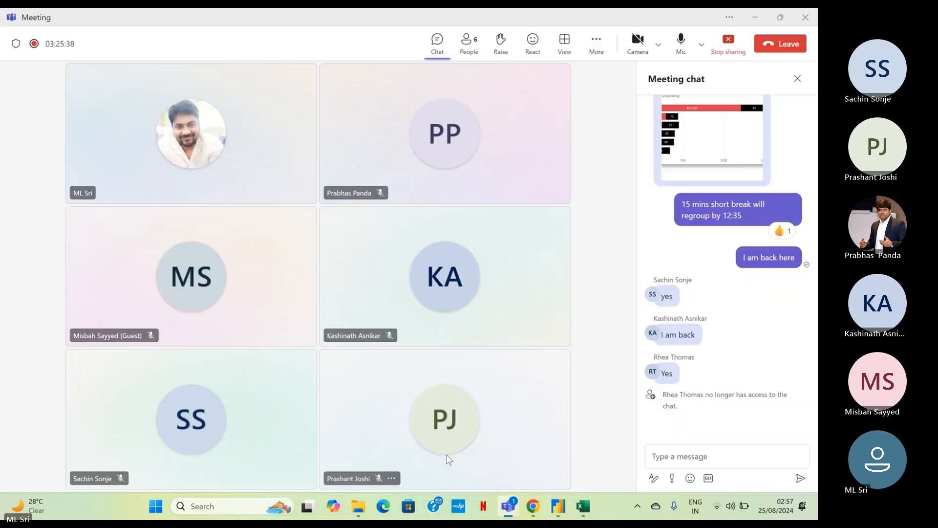
left_click(755, 18)
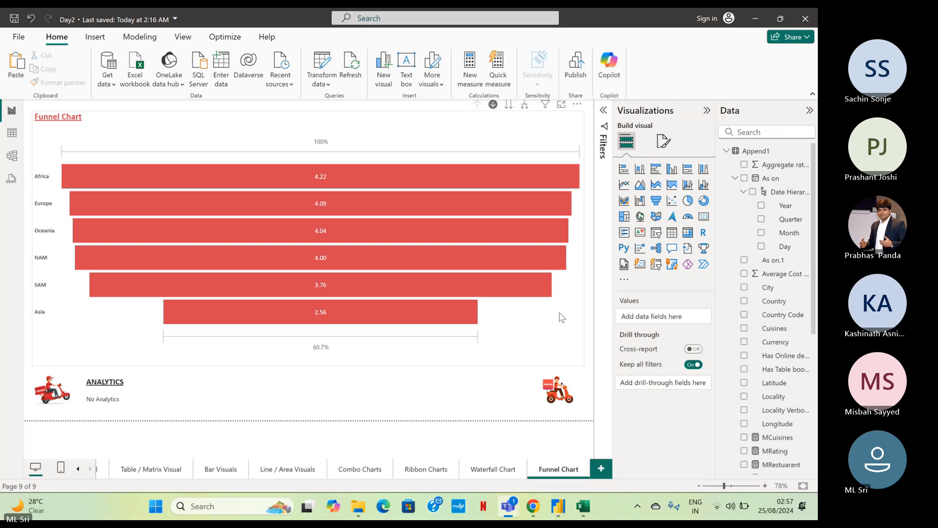
Duplicate the Funnel Chart page and rename the copy as Pie Family.
right_click(553, 470)
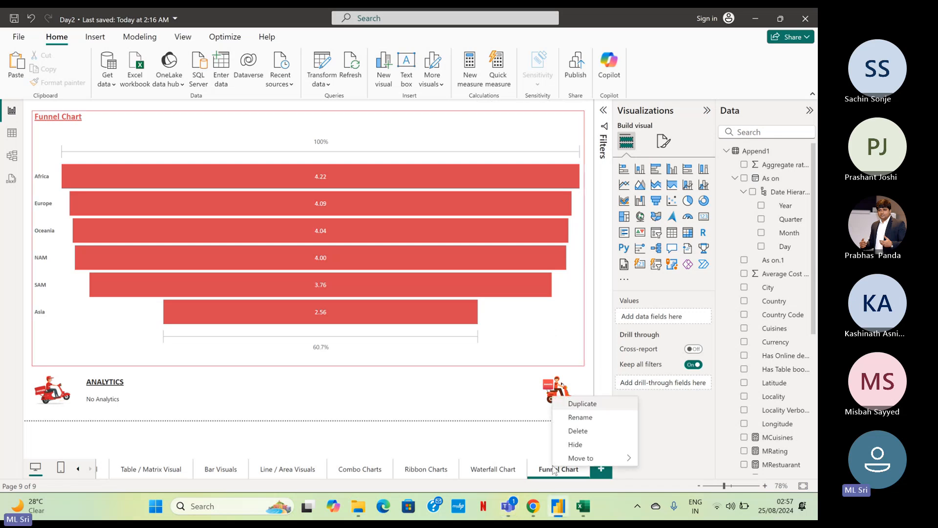
left_click(583, 403)
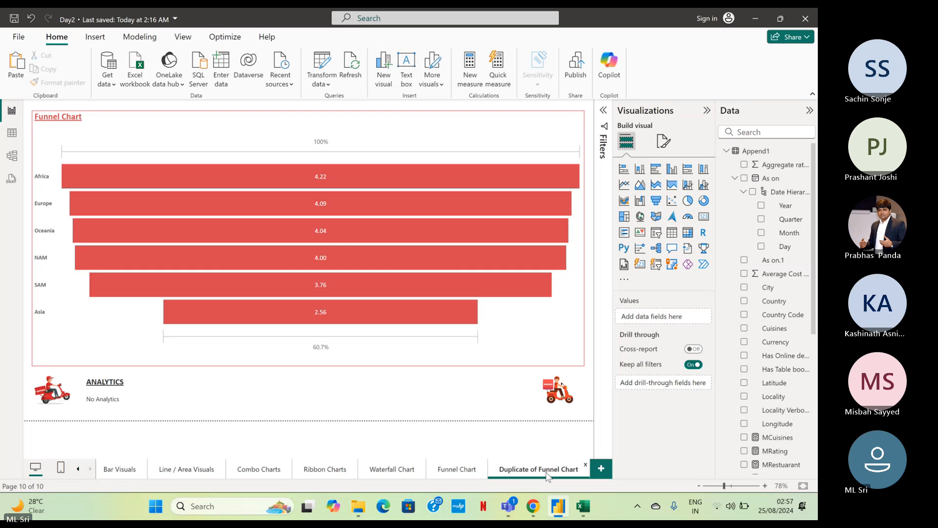
double_click(548, 470)
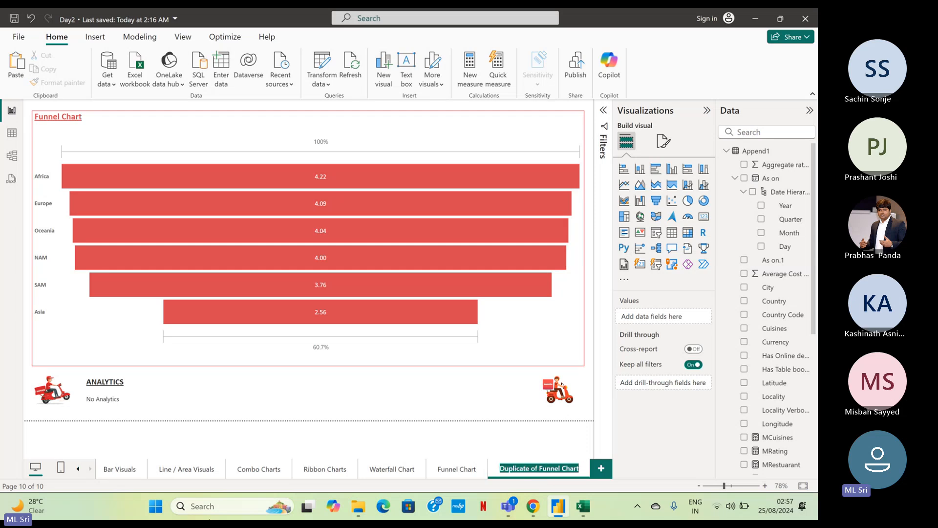
type("Pie")
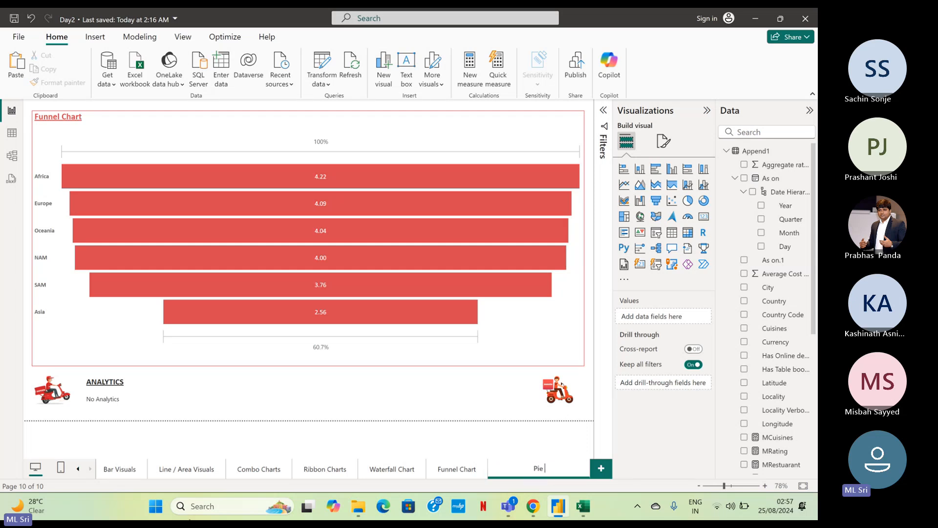
key("Return")
type("Family")
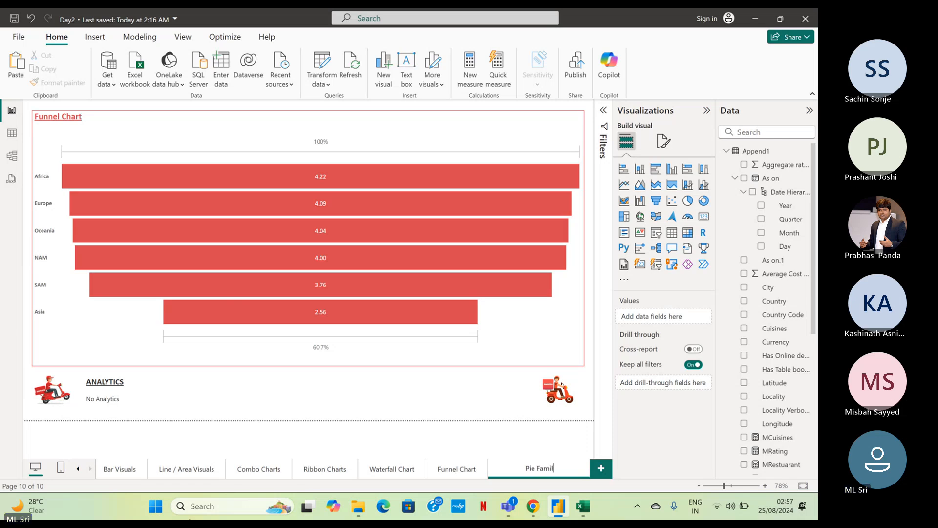
key("Return")
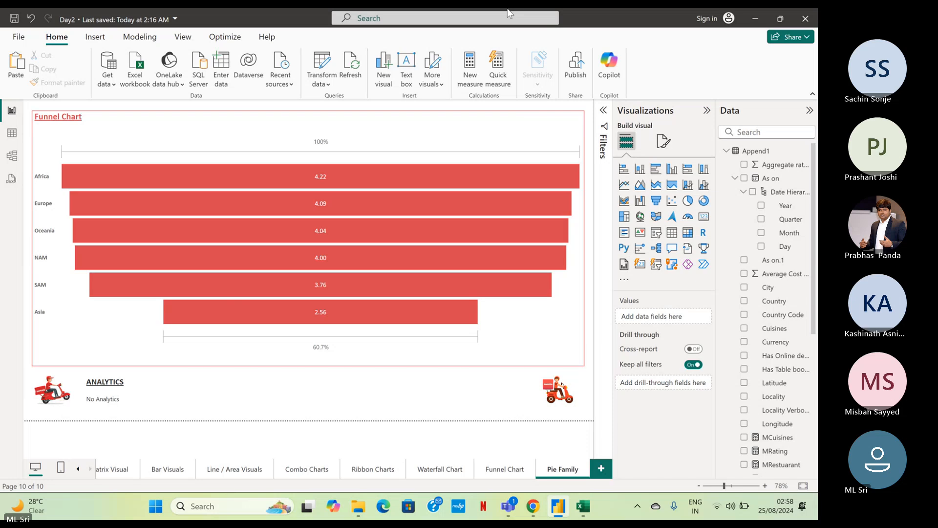
mouse_move(257, 309)
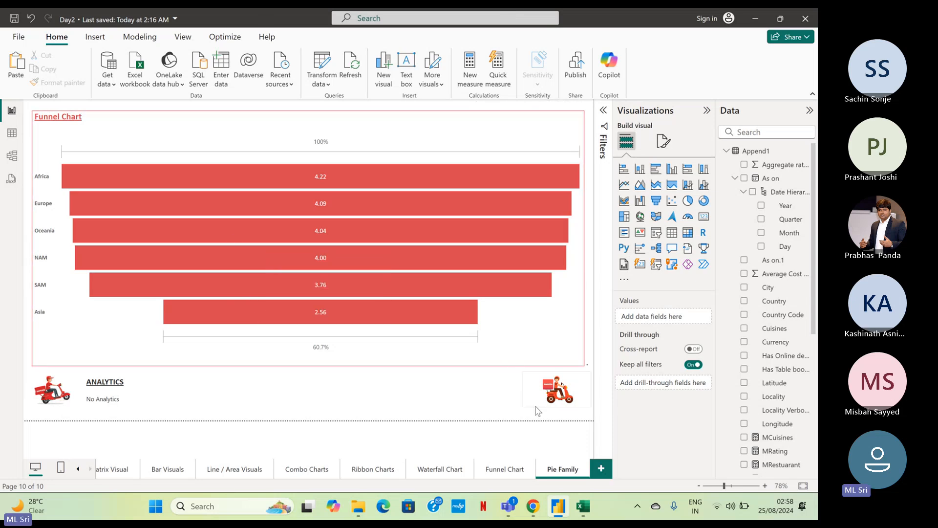
left_click(582, 364)
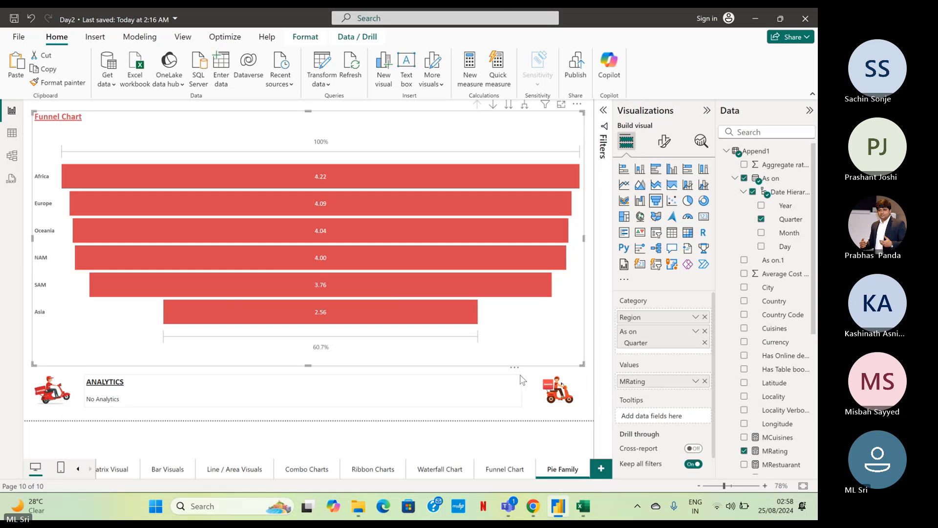
left_click(521, 377)
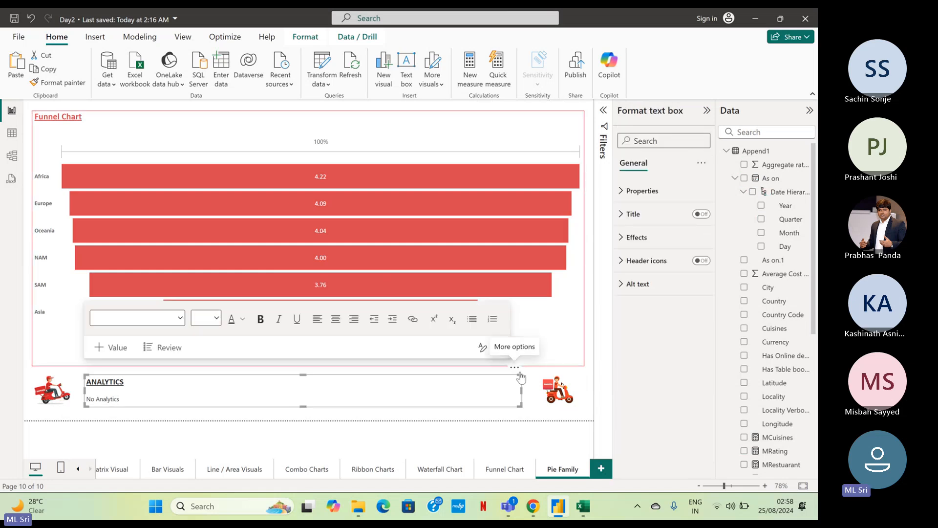
key("Delete")
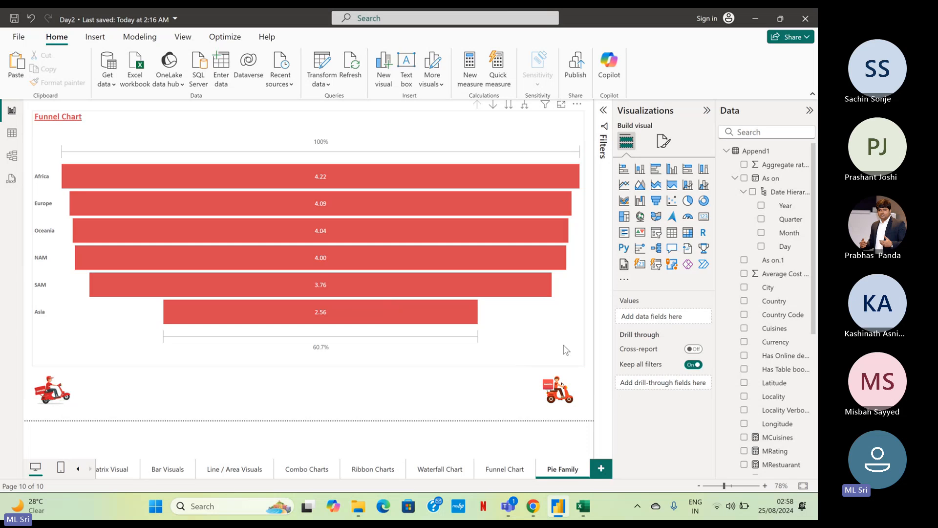
key("ctrl+z")
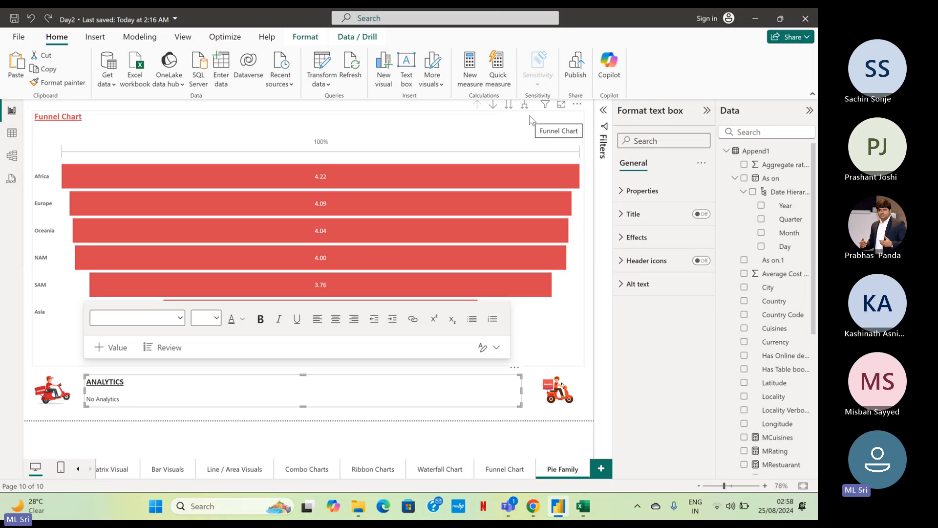
Shrink the funnel chart on the Pie Family page to about half its width and height, anchored at the page's upper-left corner.
left_click(532, 120)
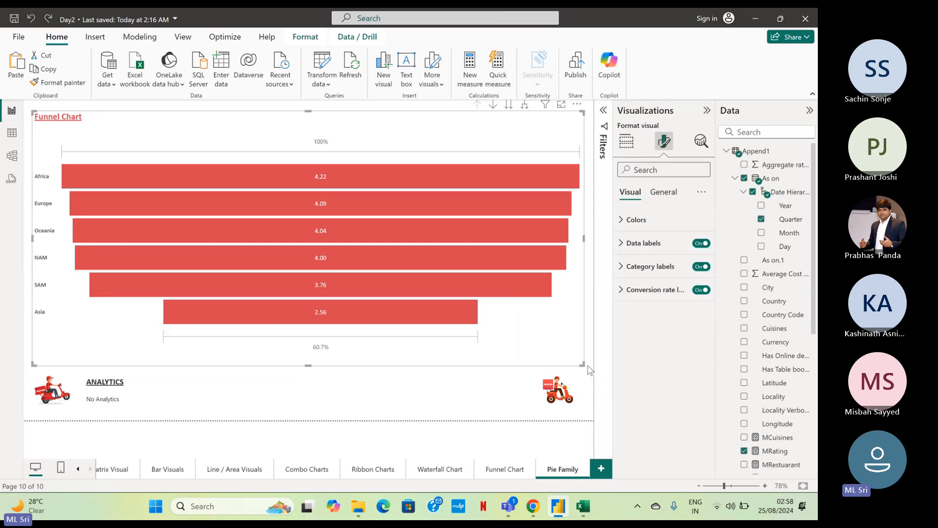
left_click_drag(582, 364, 311, 265)
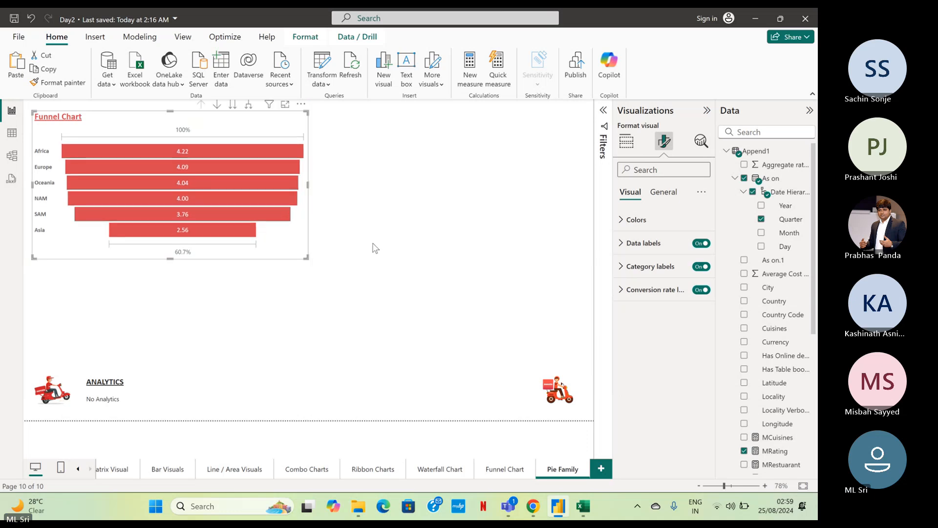
left_click(373, 243)
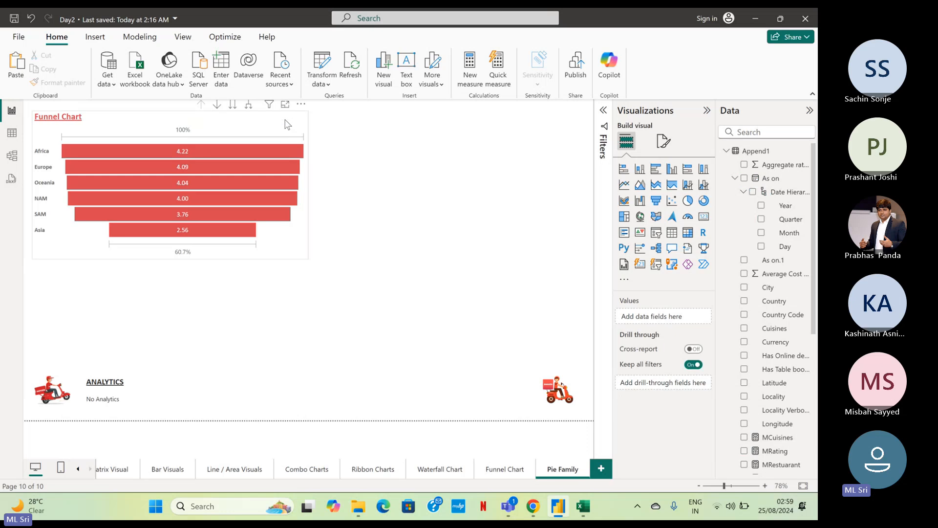
Convert the resized funnel chart to a pie chart and move it slightly up to the page's upper edge.
left_click(290, 121)
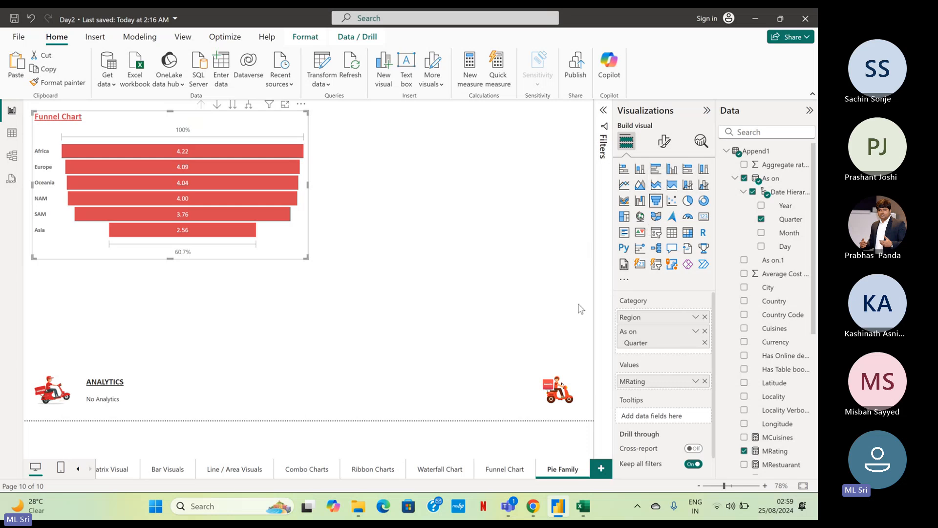
left_click(688, 201)
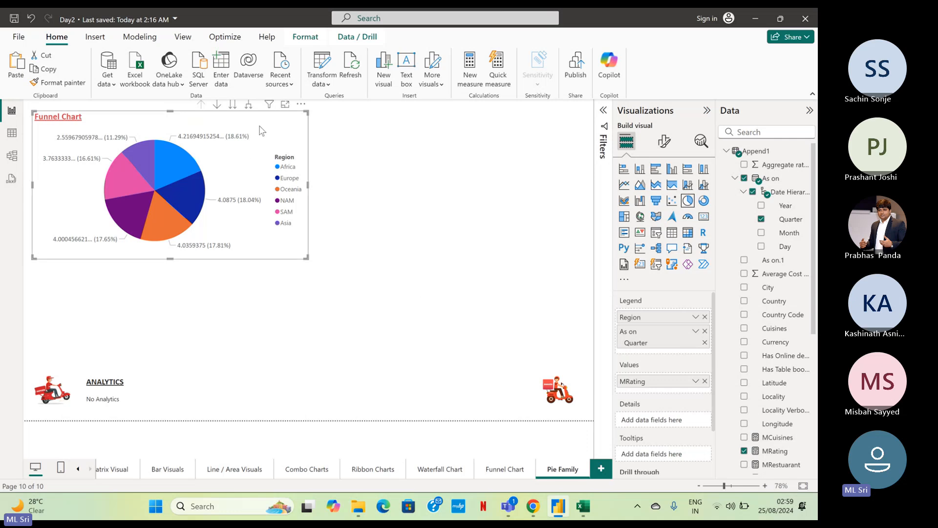
left_click_drag(261, 130, 261, 121)
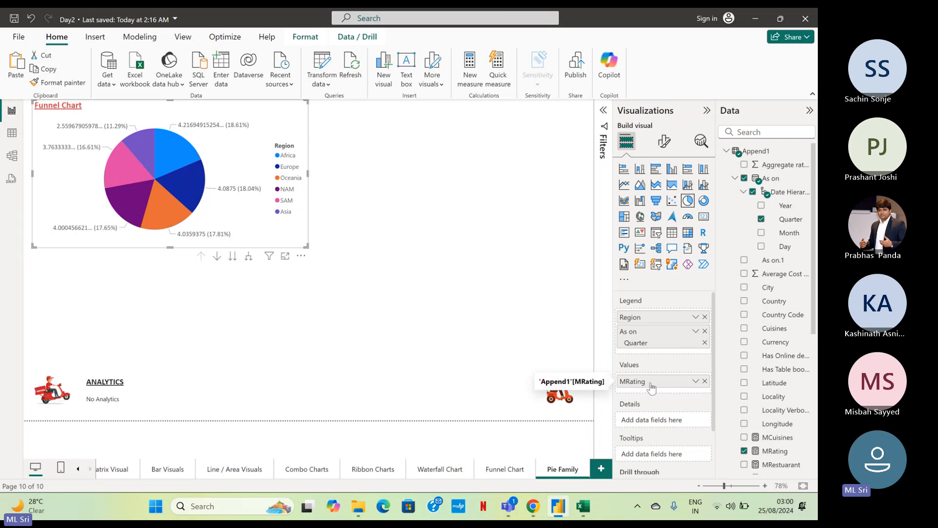
Turn on drill-down for the pie chart, and drill into the SAM and Oceania slices by quarter, going back up to regions after each.
left_click(218, 258)
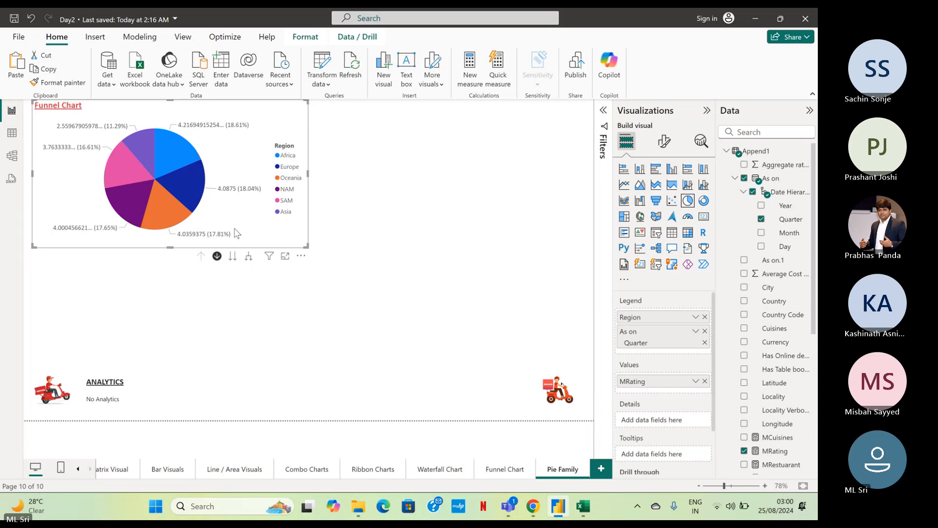
left_click(131, 163)
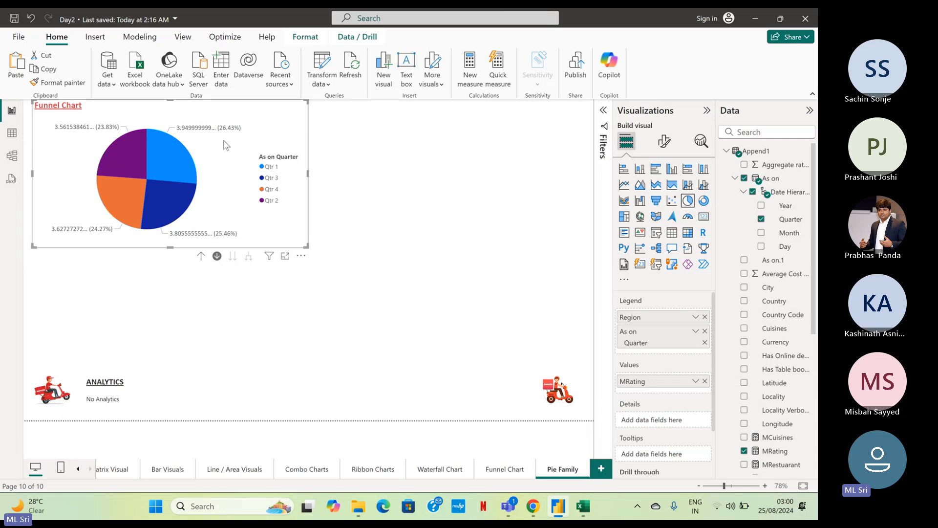
left_click(201, 256)
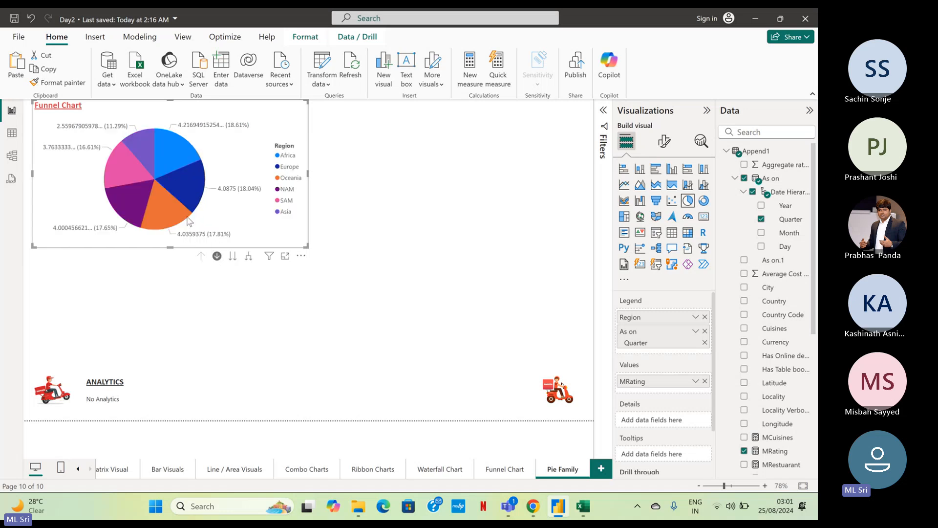
left_click(182, 220)
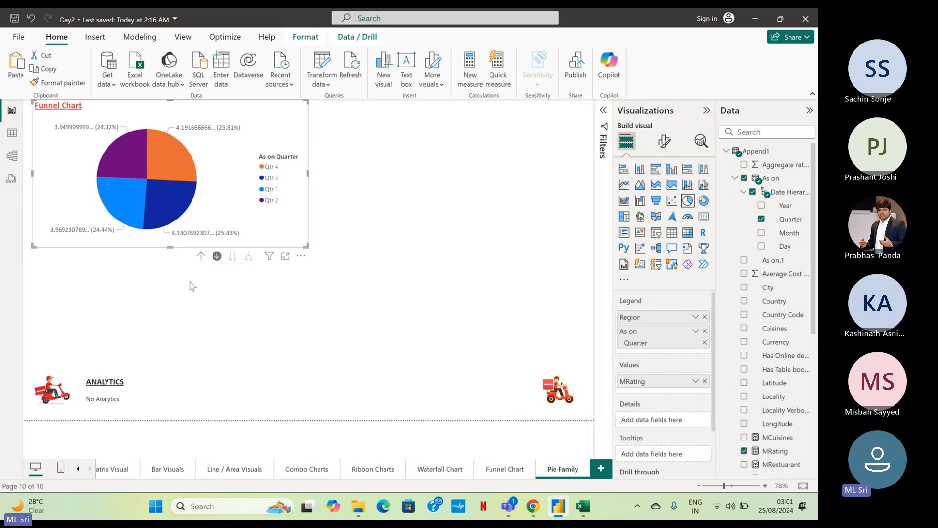
left_click(202, 255)
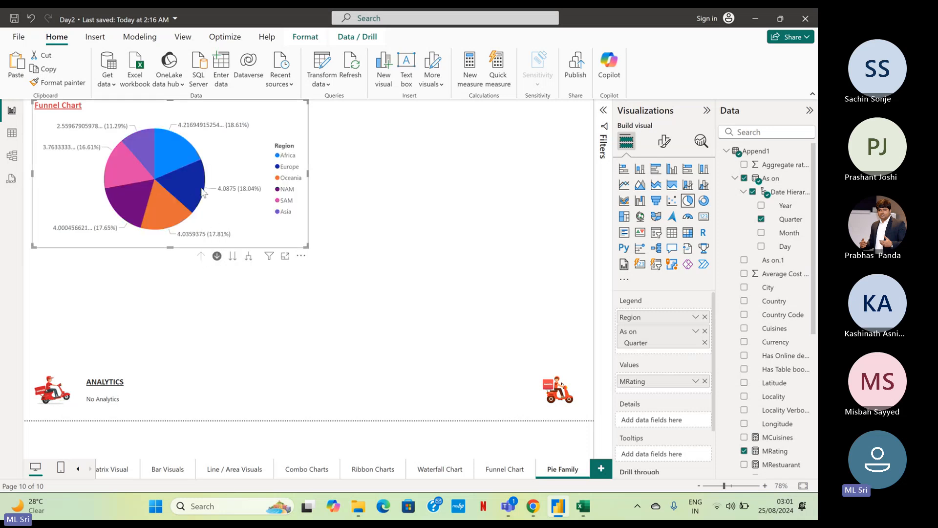
Set the value decimal places of the pie chart's detail labels to 2.
left_click(665, 142)
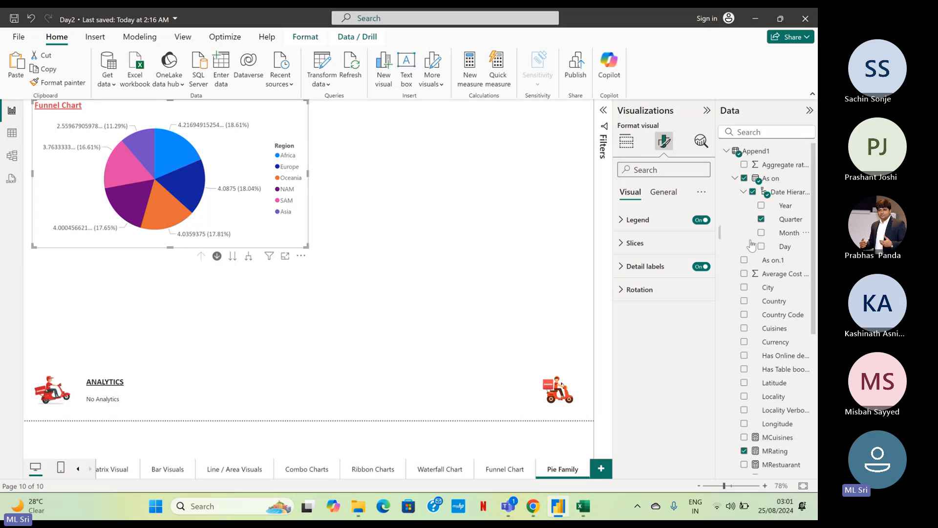
left_click(642, 270)
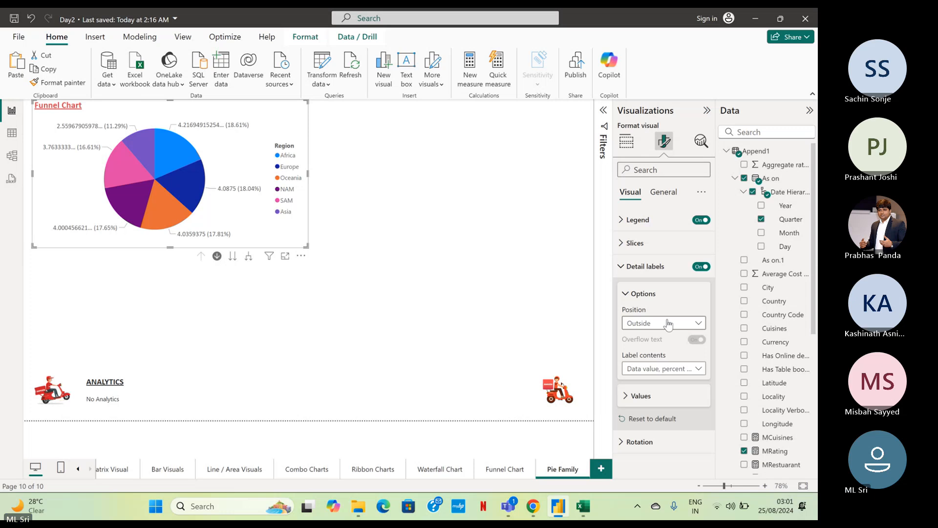
left_click(640, 396)
scroll(712, 362, "down", 2)
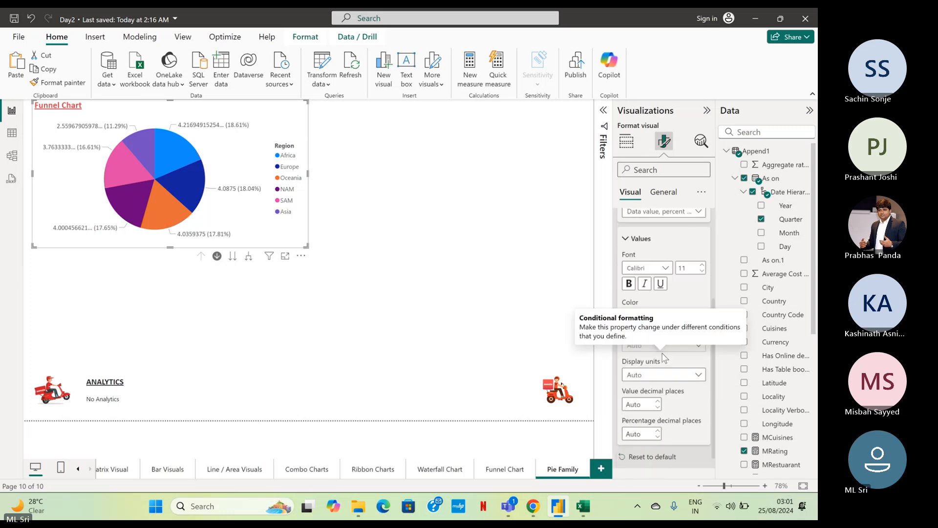
left_click(702, 363)
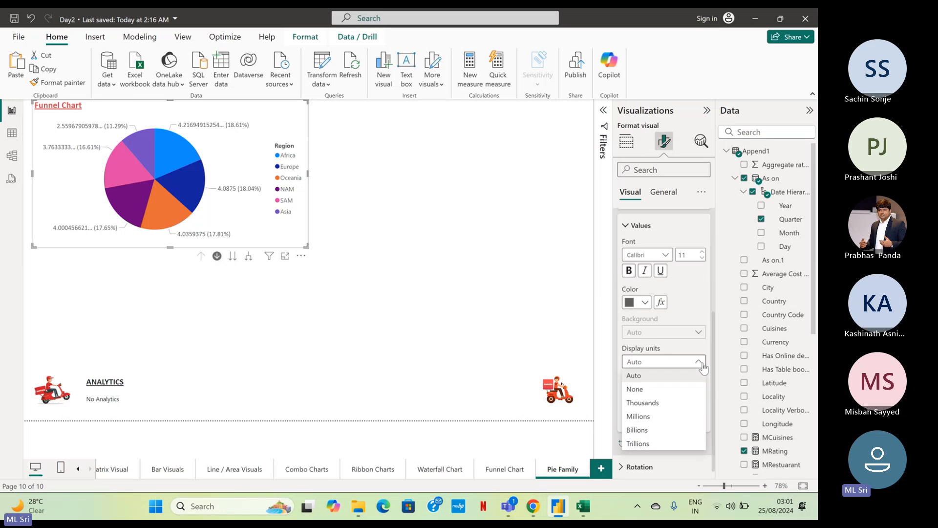
left_click(702, 368)
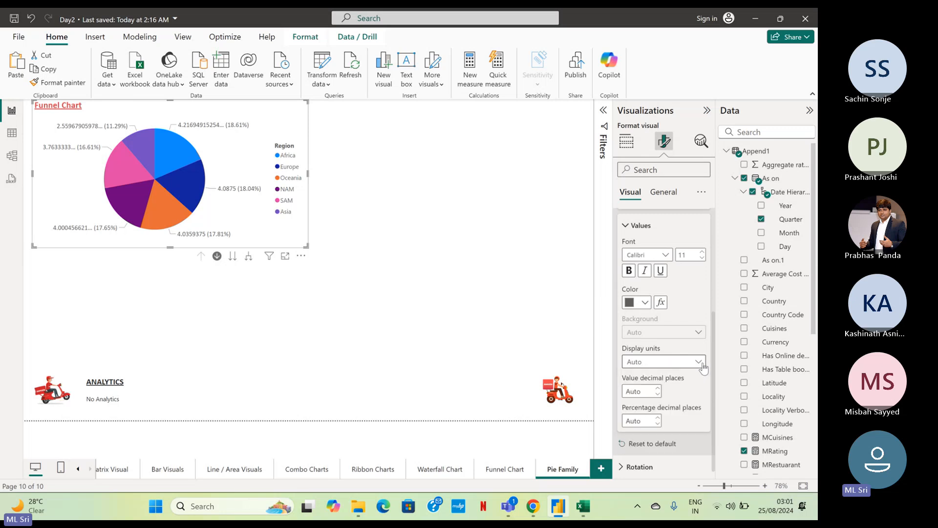
left_click(648, 390)
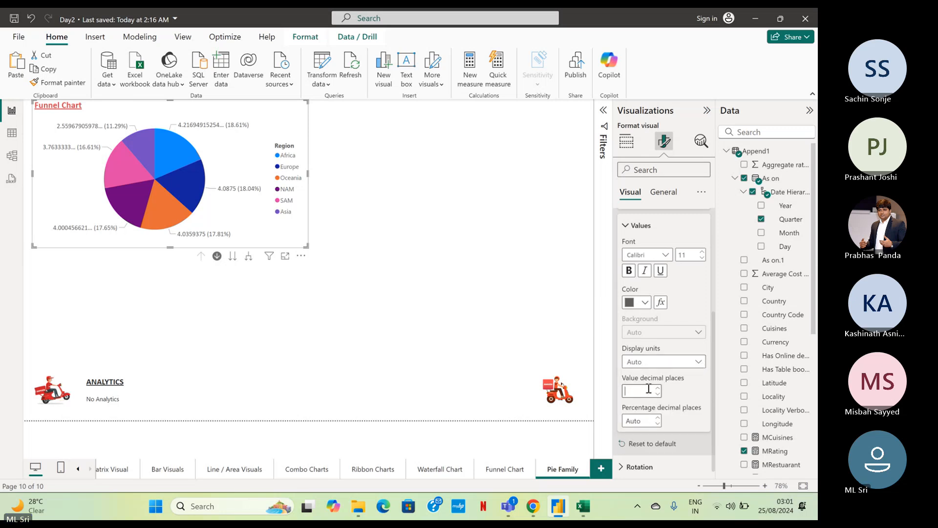
type("2")
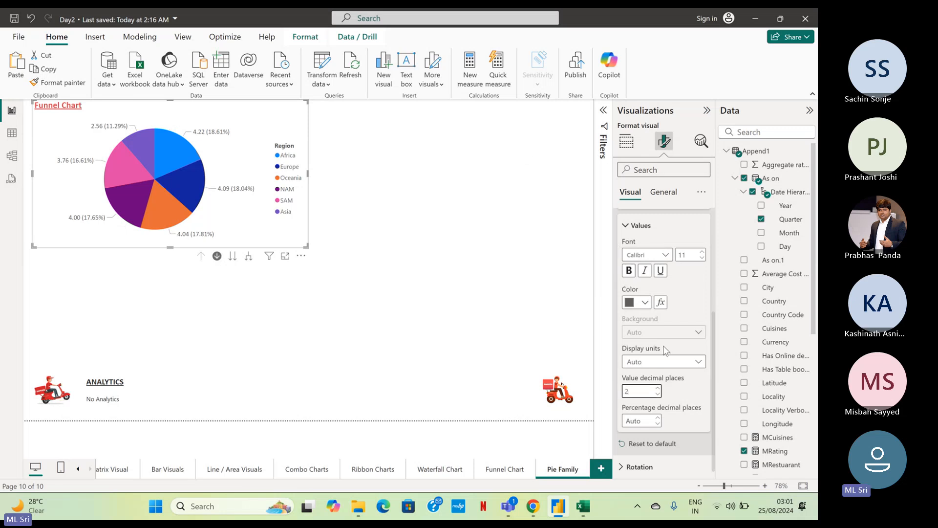
scroll(677, 318, "up", 1)
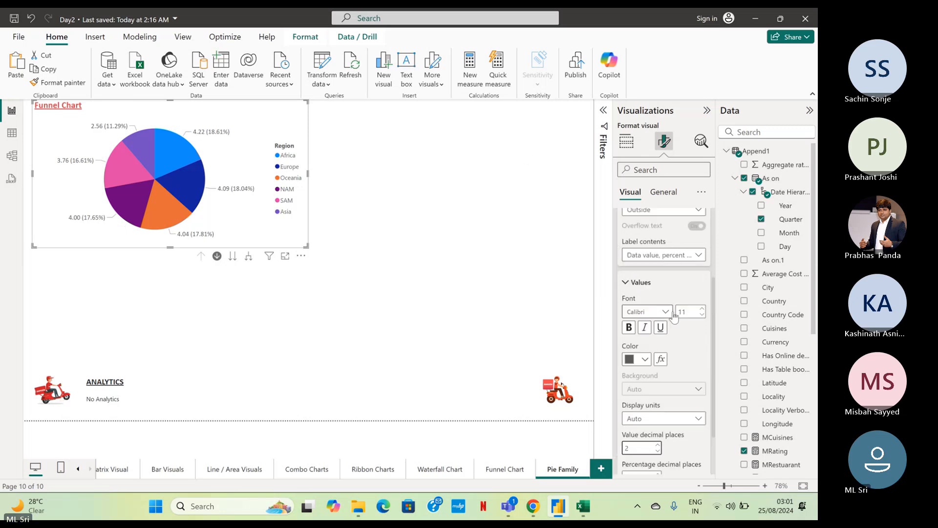
left_click(628, 284)
left_click(623, 267)
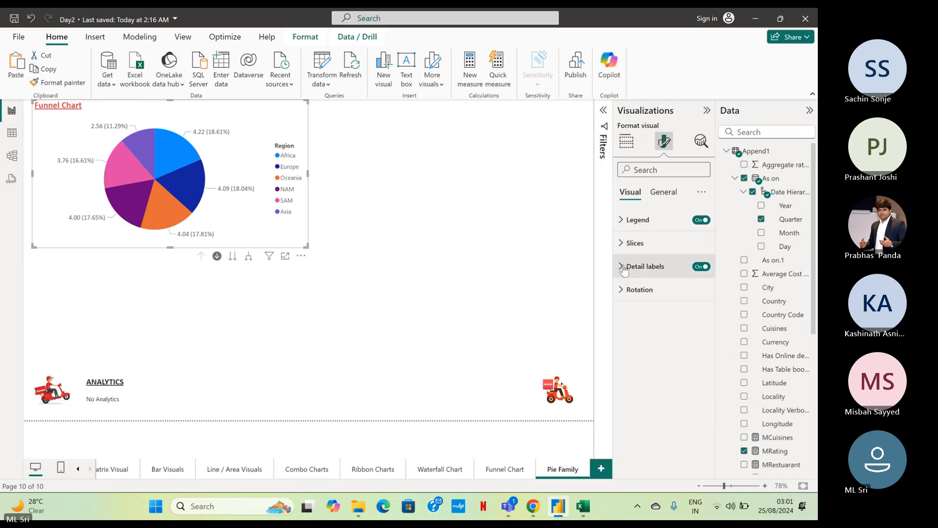
left_click(623, 244)
left_click(623, 244)
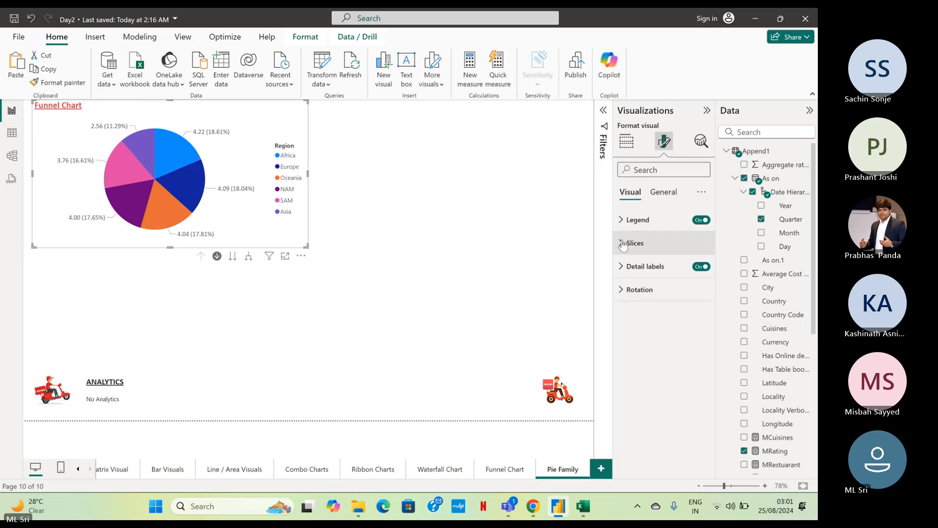
left_click(619, 289)
left_click(619, 290)
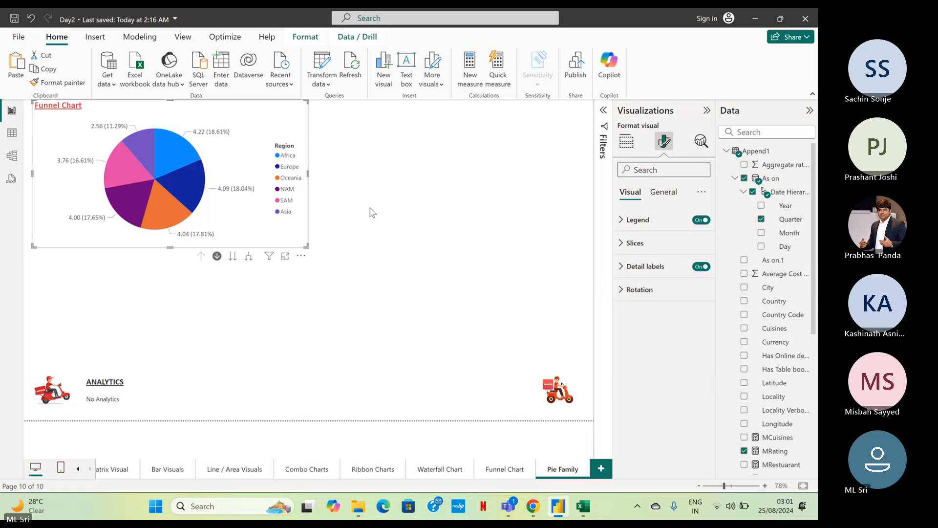
Change the title text of the pie chart from the duplicated page to Pie Chart.
left_click(336, 128)
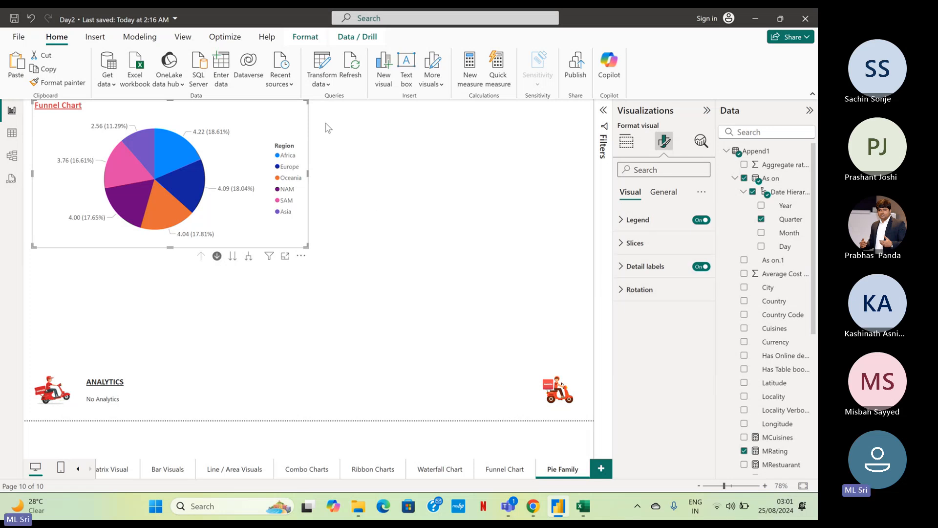
left_click(270, 124)
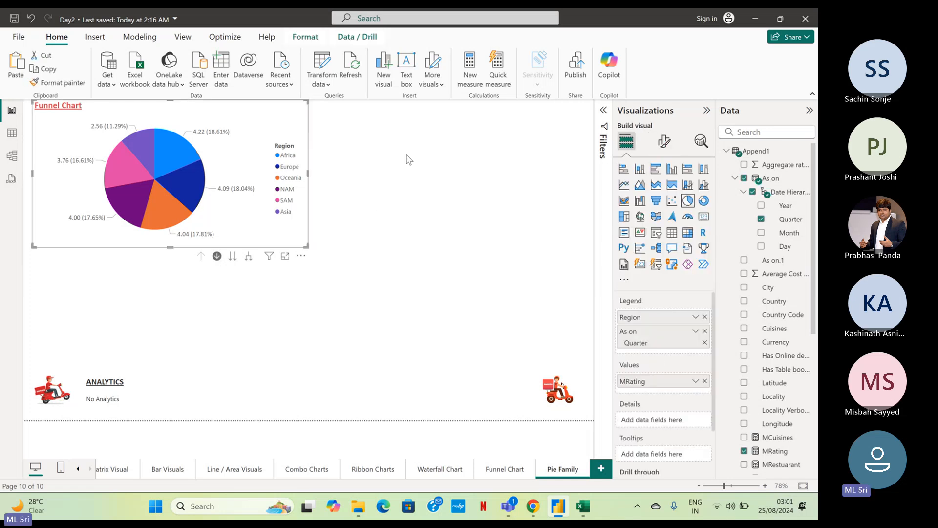
left_click(664, 141)
left_click(670, 192)
left_click(635, 243)
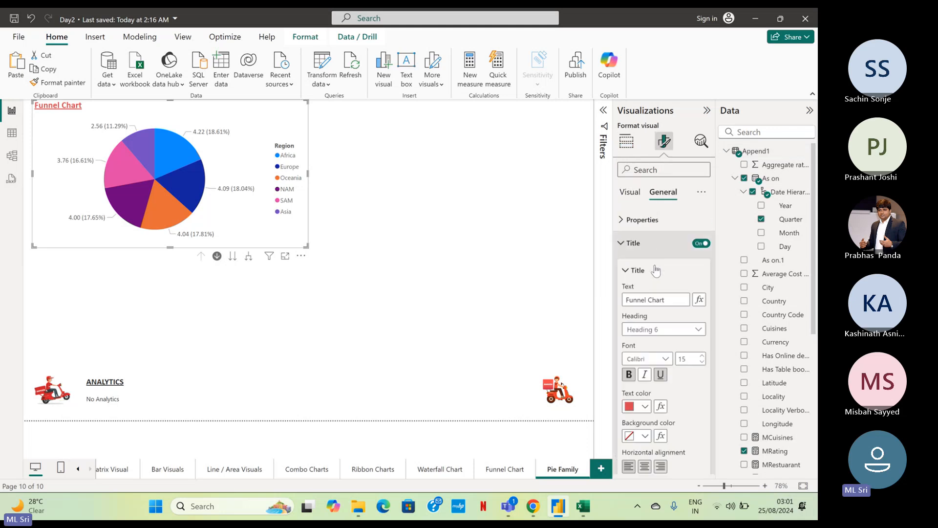
double_click(647, 298)
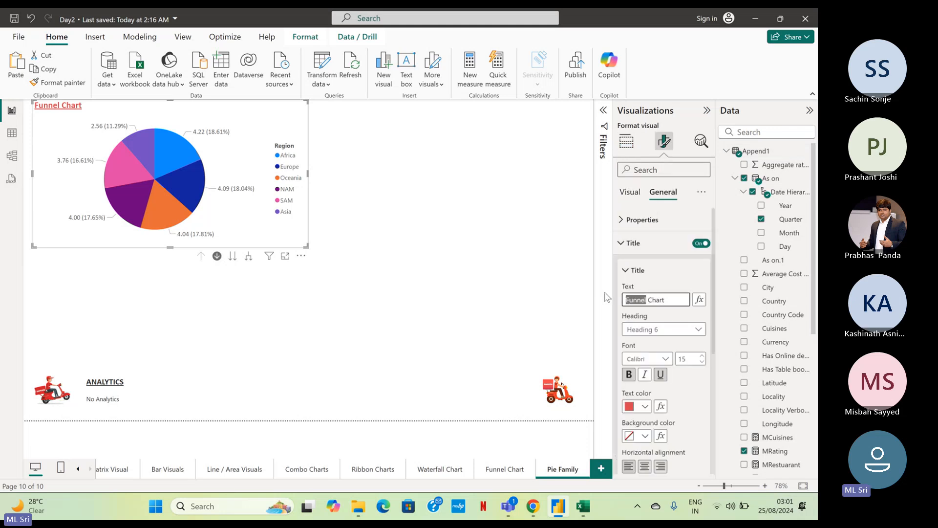
type("Pie")
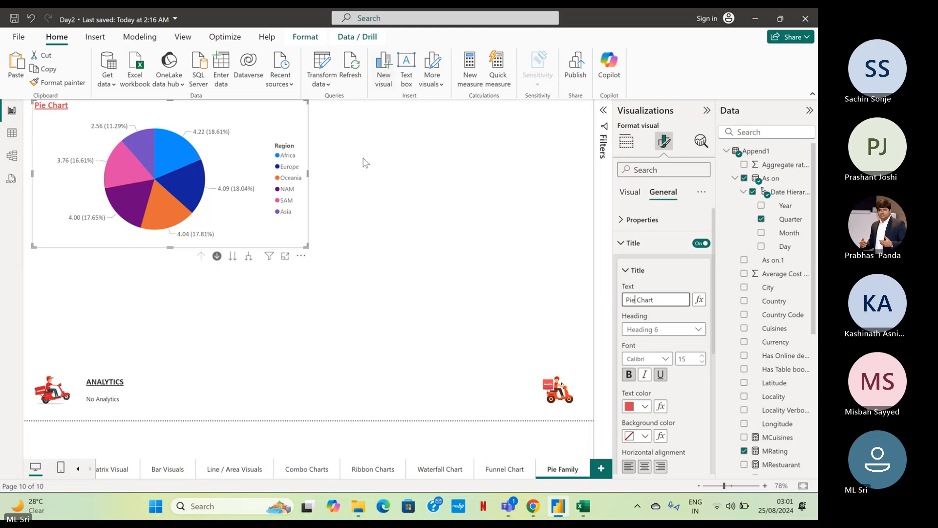
left_click(328, 130)
Nudge the pie chart slightly down, and place a copy of it directly to its right at the same height.
left_click(303, 124)
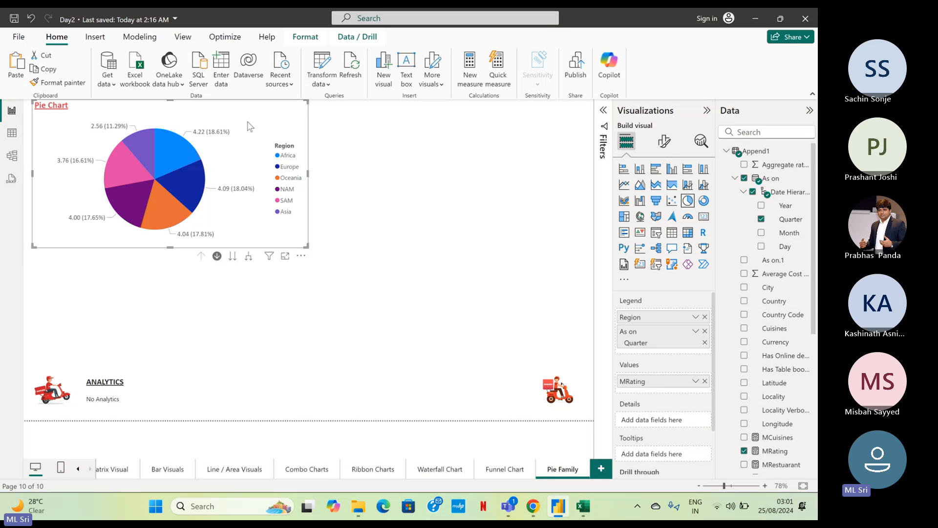
left_click_drag(247, 109, 253, 113)
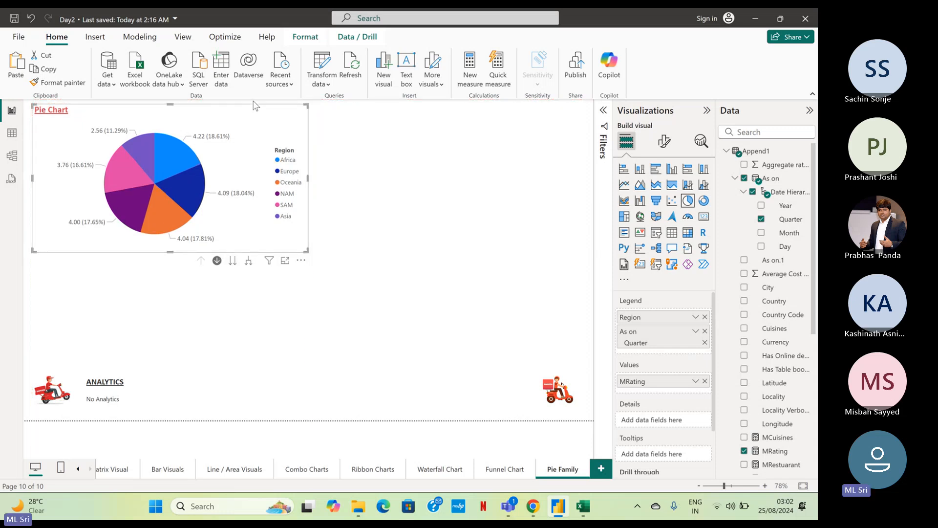
key("ctrl+c")
key("ctrl+v")
left_click_drag(287, 121, 521, 116)
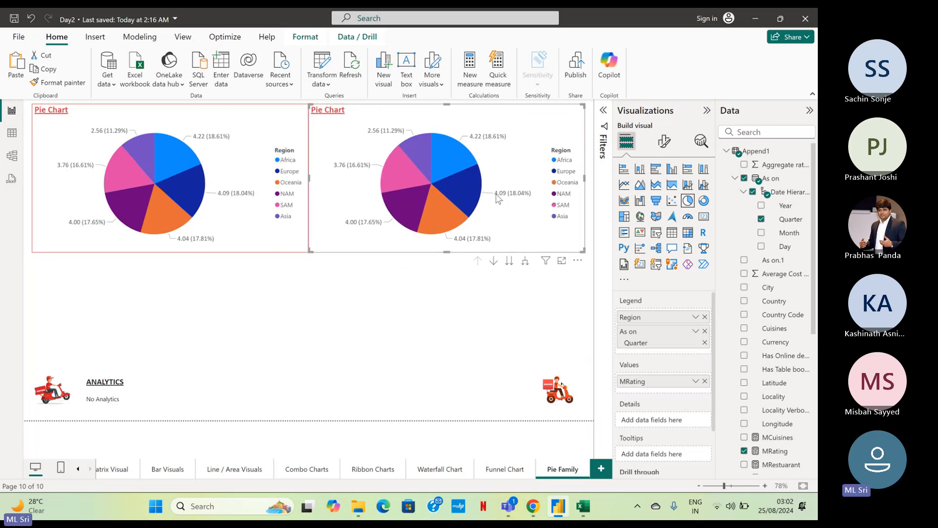
left_click(281, 304)
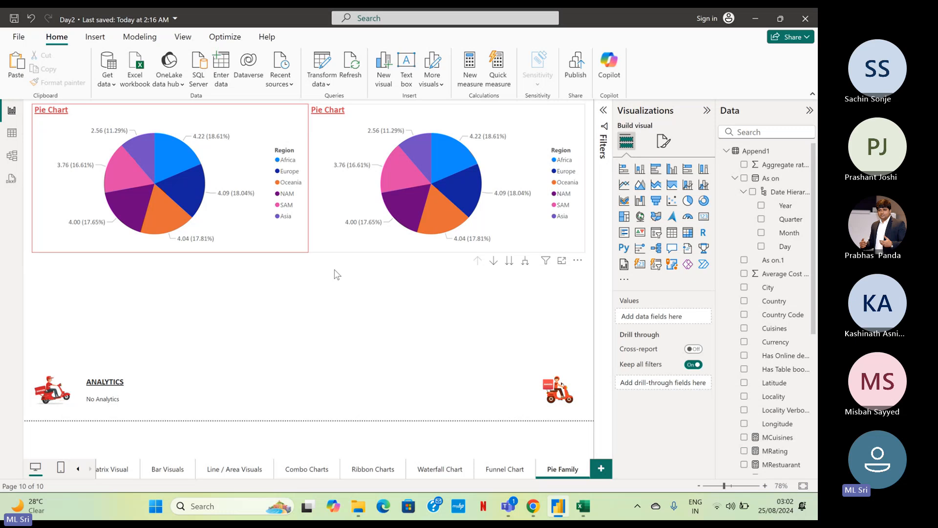
Change the title text of the copied pie chart to Donut Chart.
left_click(389, 112)
left_click(664, 140)
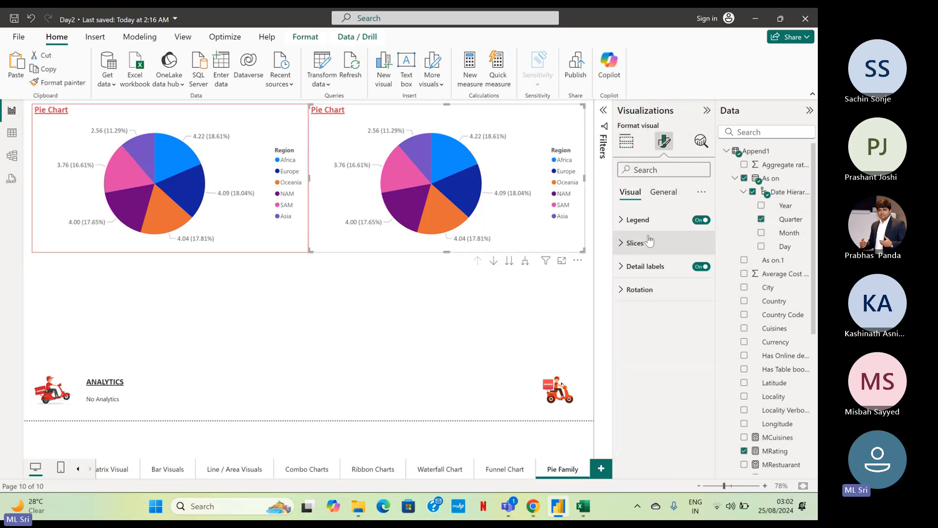
left_click(661, 192)
left_click(637, 251)
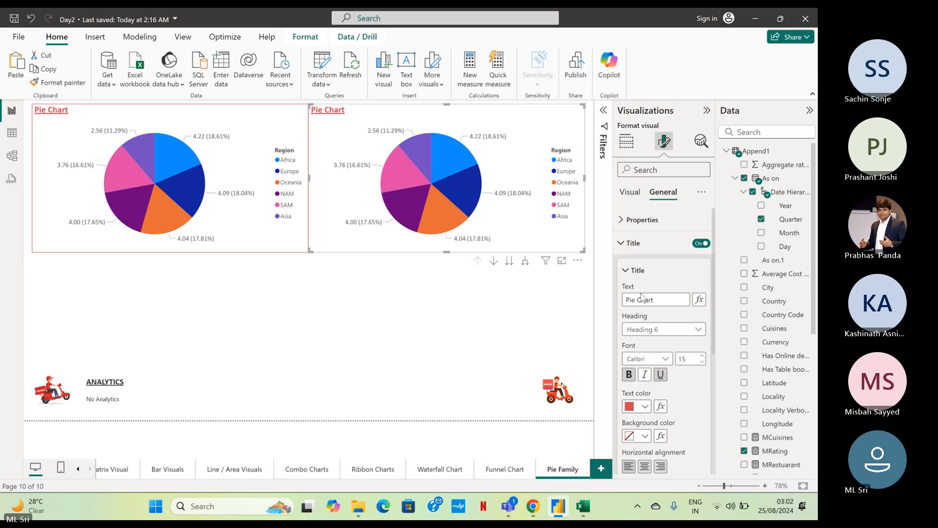
left_click_drag(635, 299, 614, 296)
type("Donut")
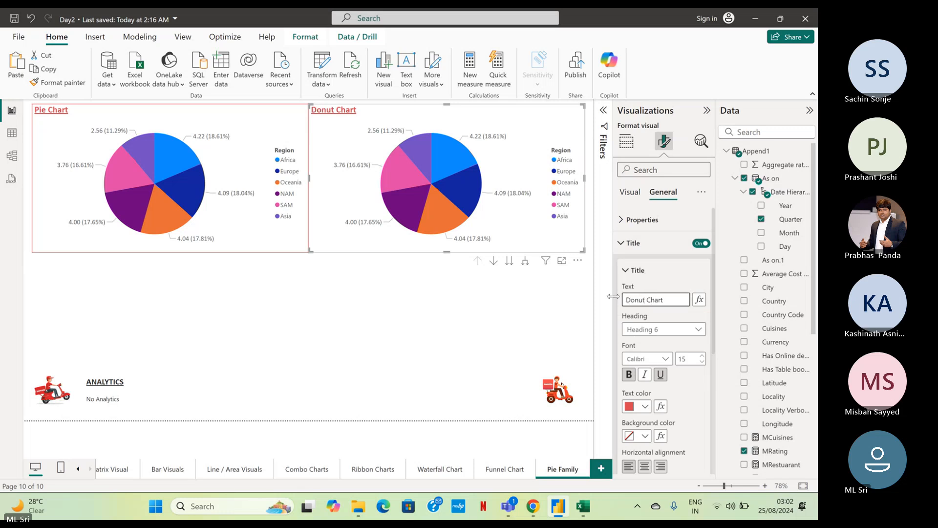
left_click(548, 286)
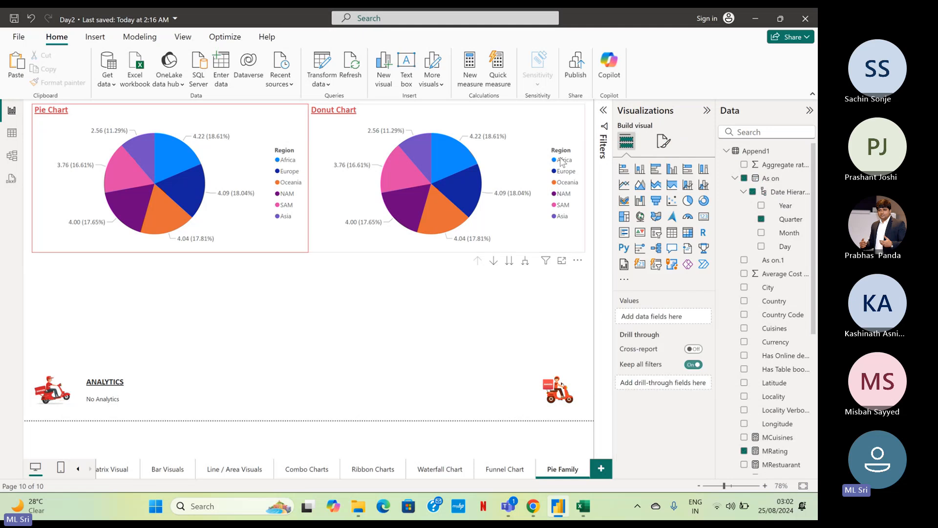
Convert the copied visual titled Donut Chart from a pie chart to a donut chart.
left_click(570, 147)
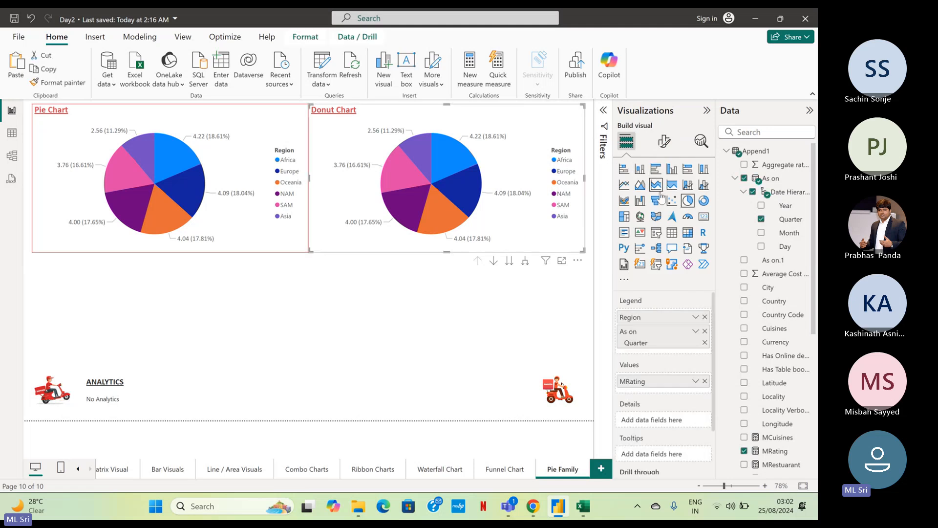
left_click(706, 203)
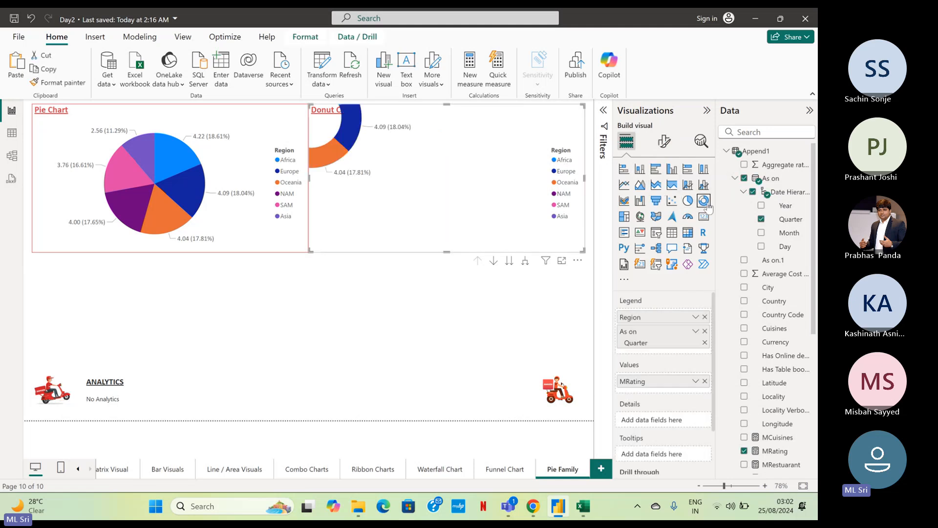
left_click(315, 273)
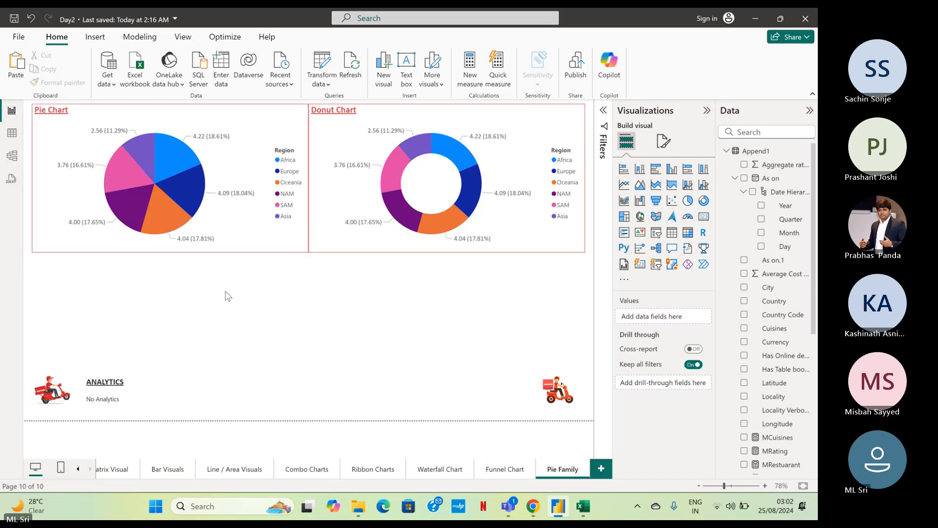
Try the shadow effect on the original pie chart and turn it off again.
left_click(268, 139)
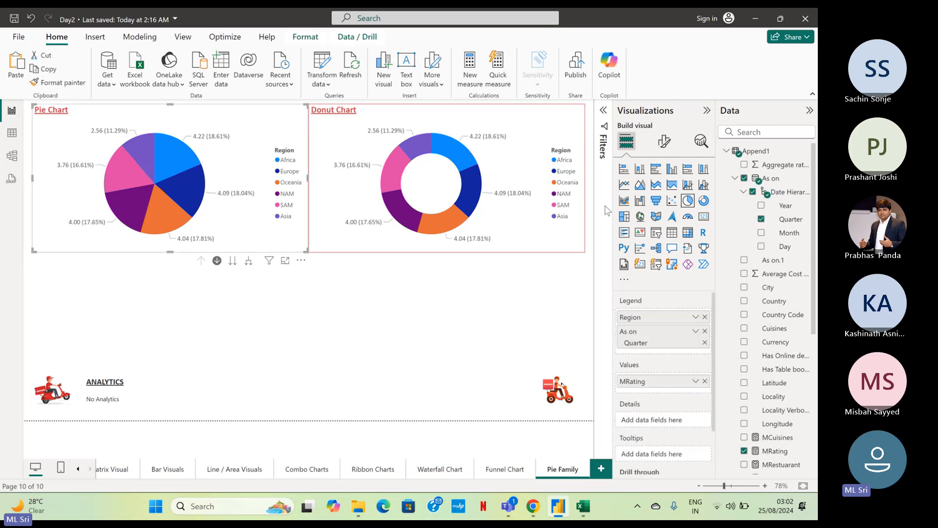
left_click(661, 143)
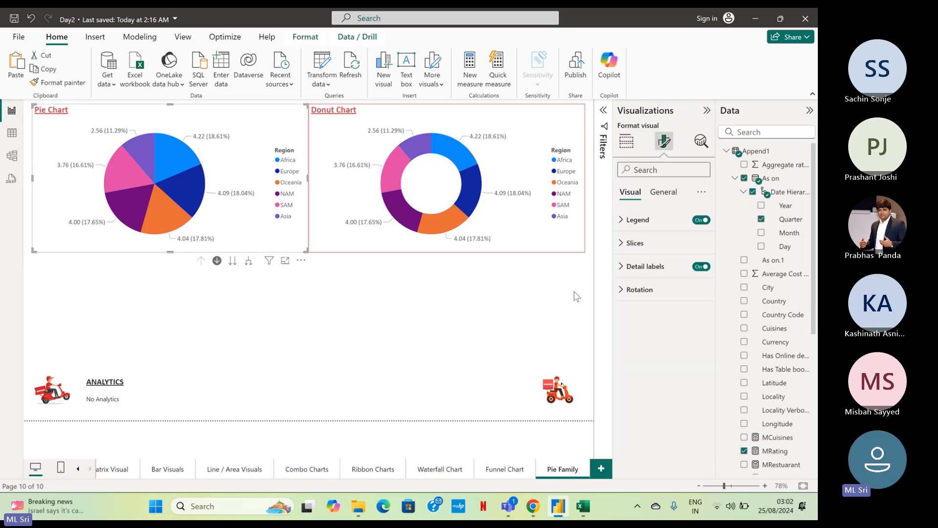
left_click(661, 194)
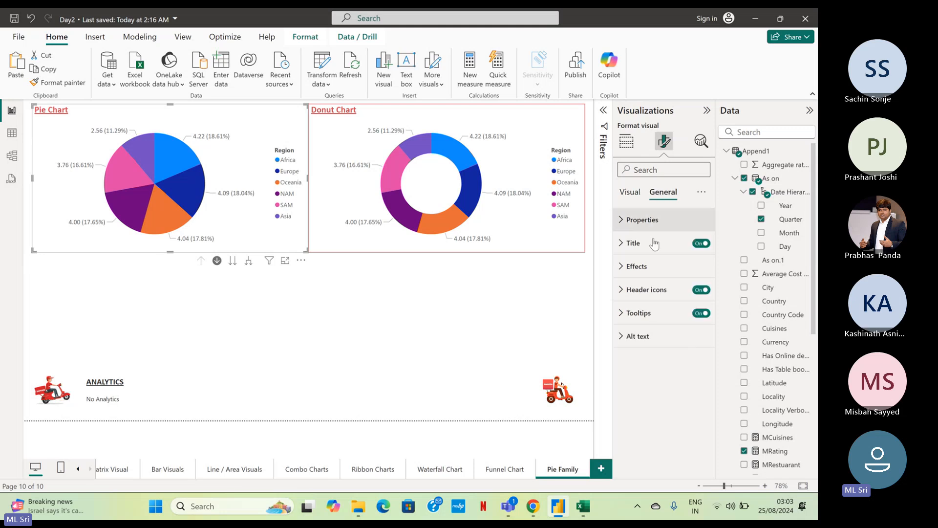
left_click(649, 272)
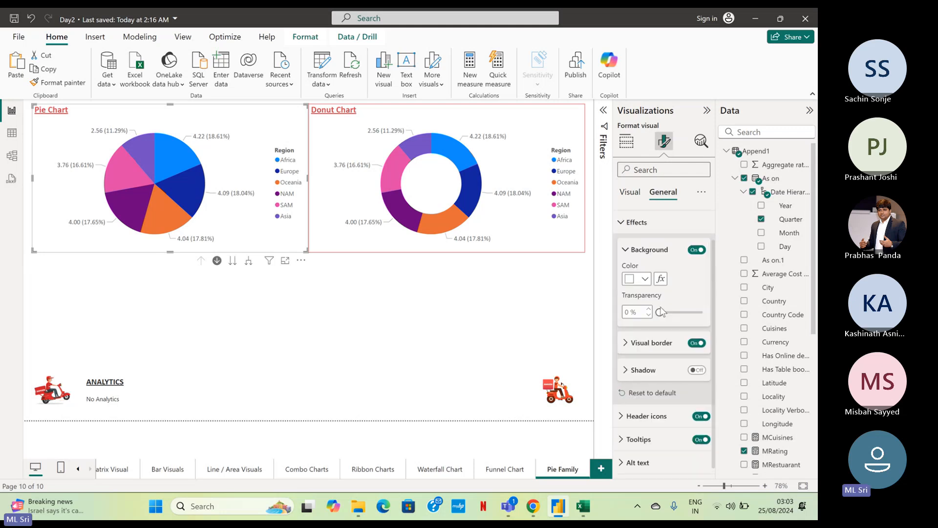
left_click(696, 369)
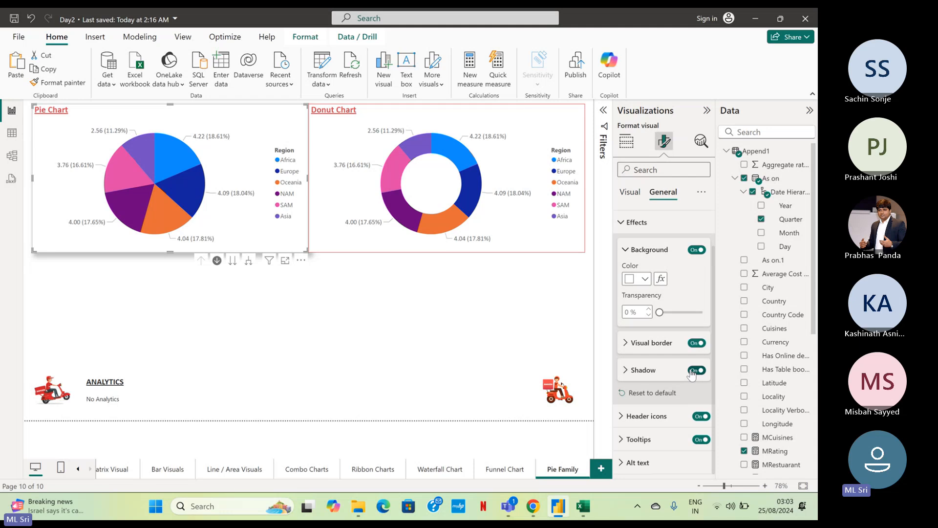
left_click(693, 371)
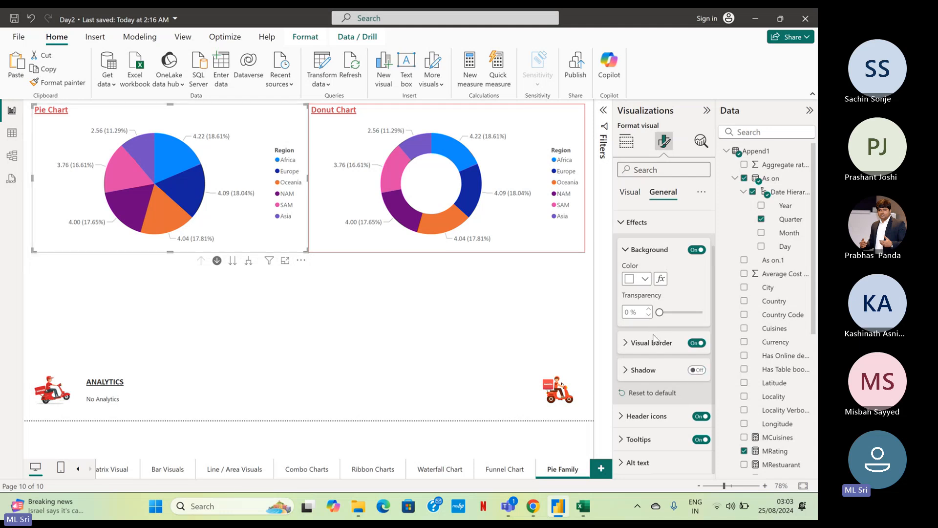
left_click(634, 221)
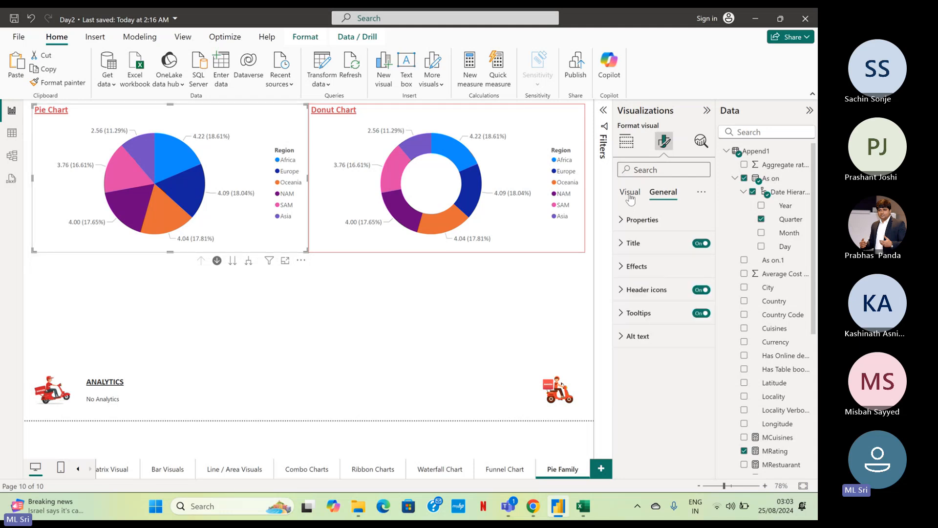
Examine the pie chart's slice colors, rotation settings and available analytics features.
left_click(631, 192)
left_click(648, 245)
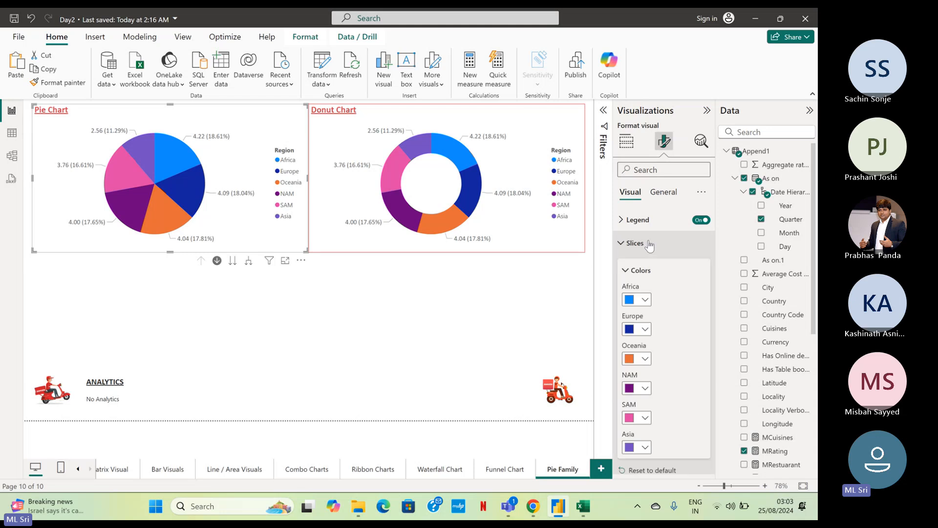
scroll(650, 246, "down", 2)
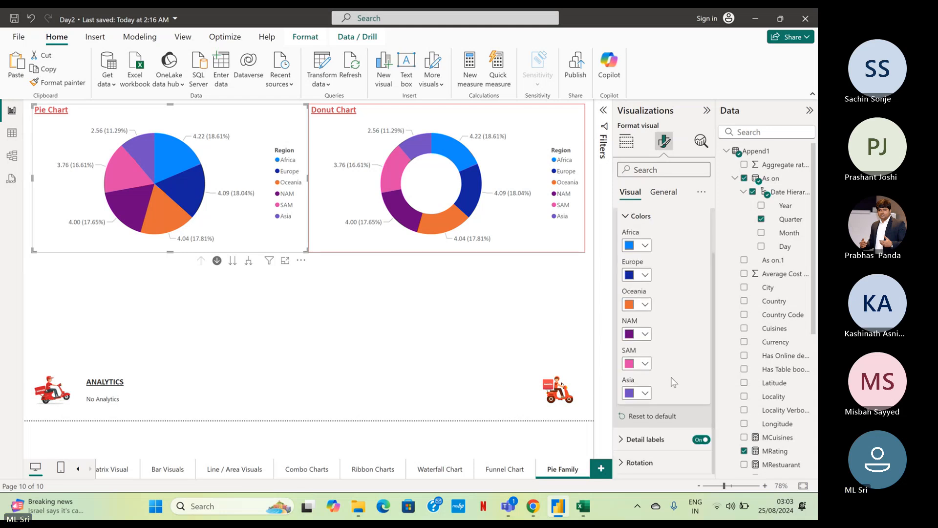
scroll(645, 247, "up", 2)
left_click(632, 245)
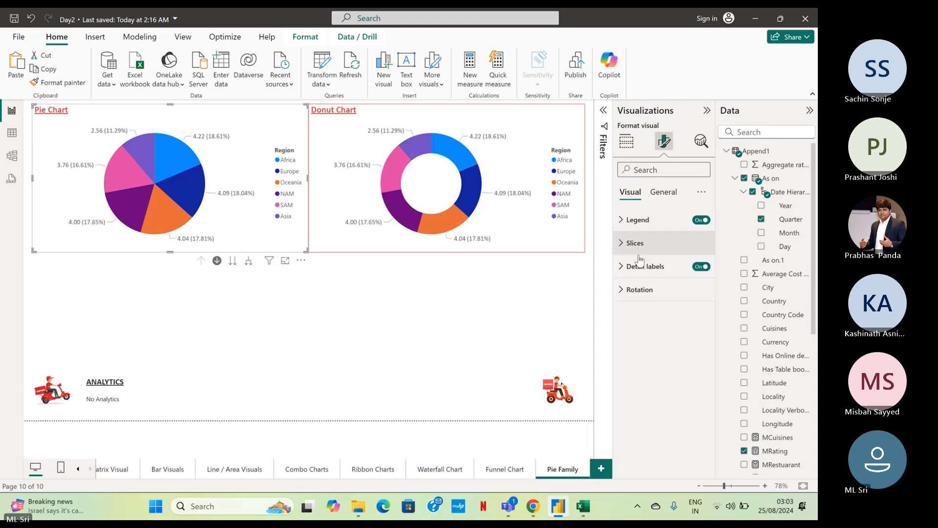
left_click(649, 292)
left_click(651, 292)
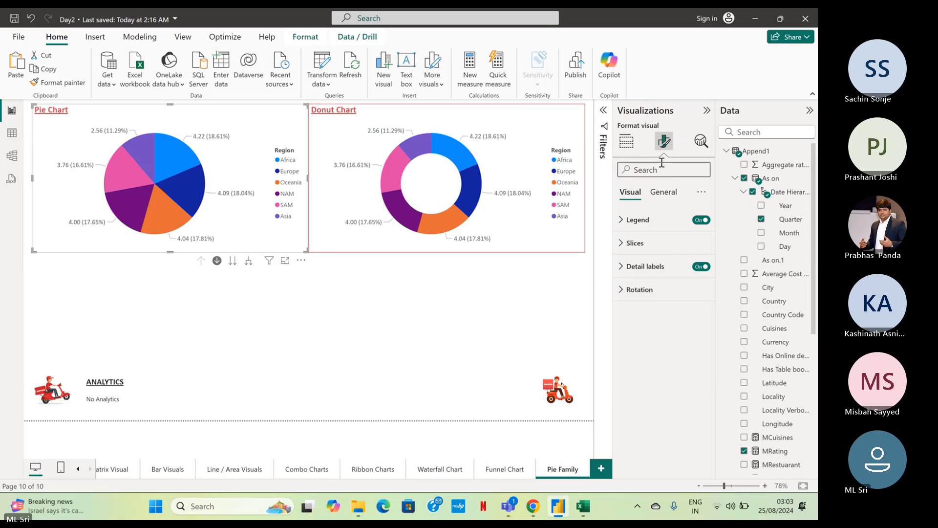
left_click(707, 146)
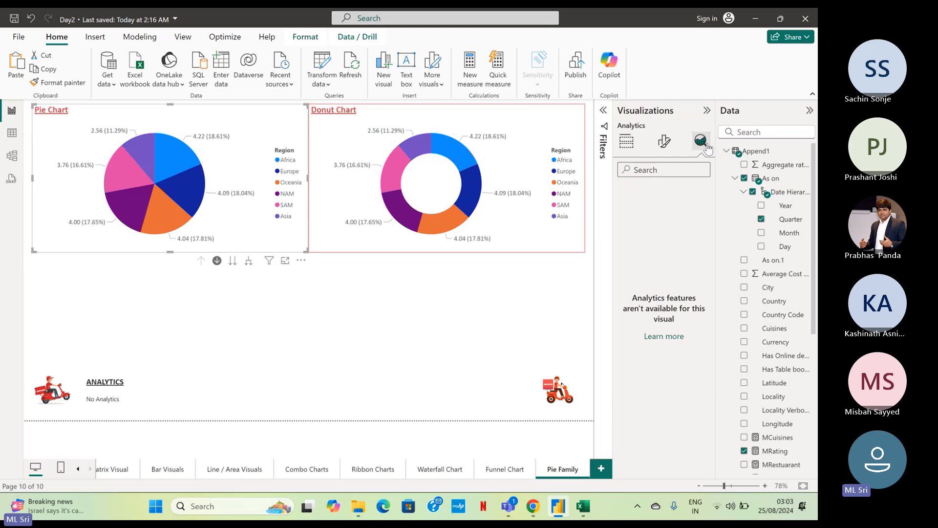
key("Escape")
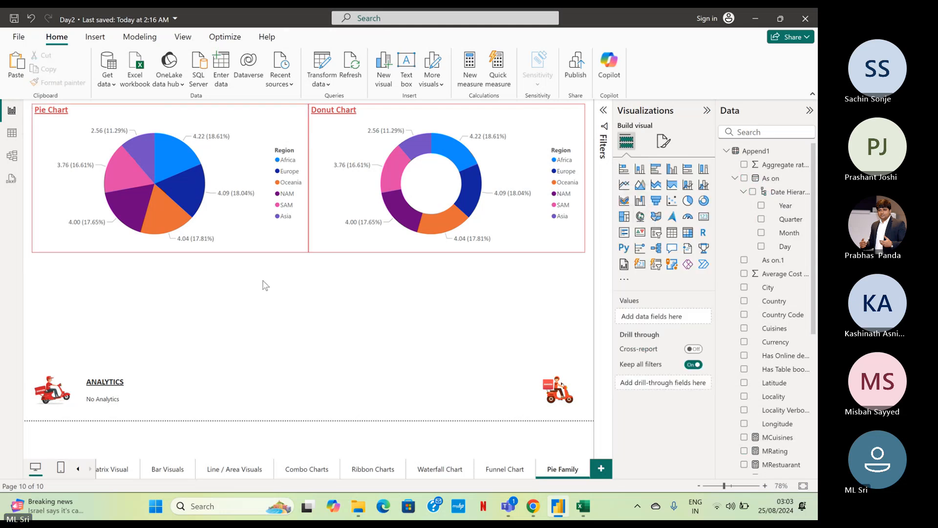
Place a copy of the donut chart centered below the two charts and nudge it slightly up against them.
left_click(315, 246)
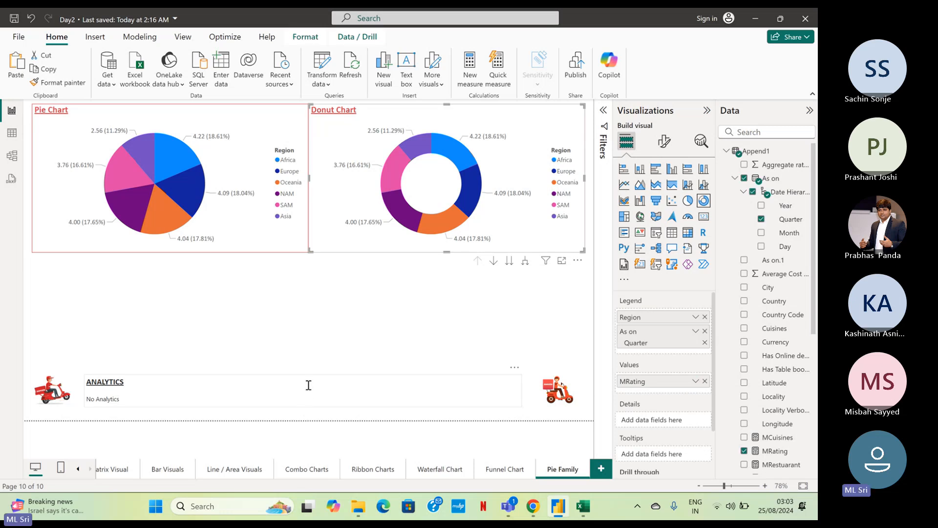
left_click_drag(329, 220, 192, 369)
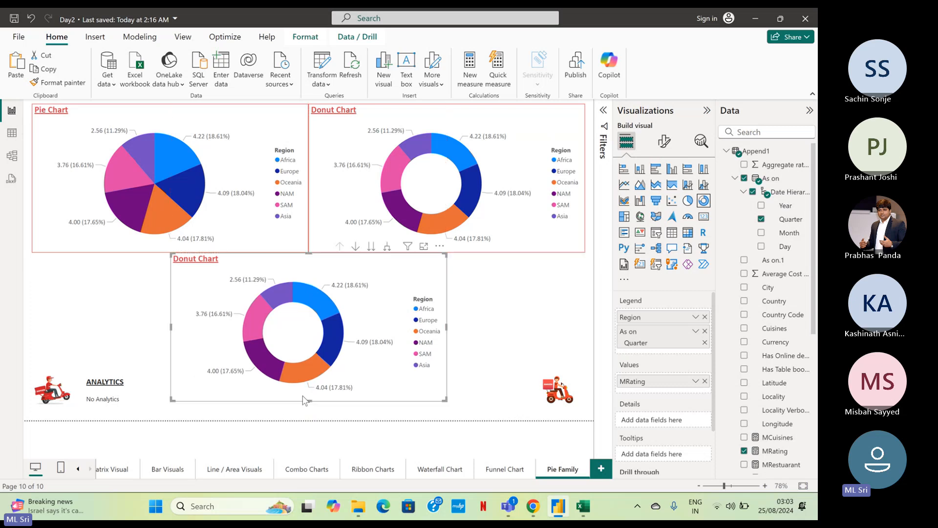
left_click(513, 318)
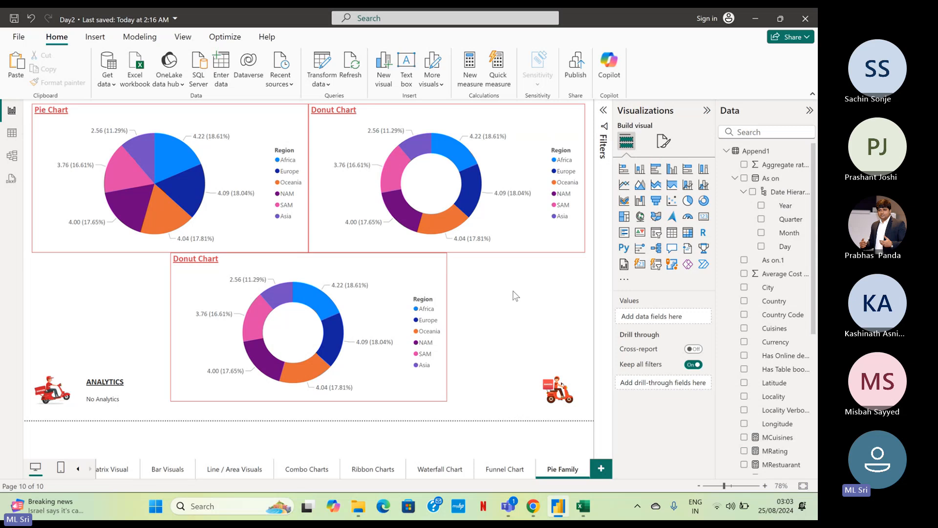
left_click(423, 286)
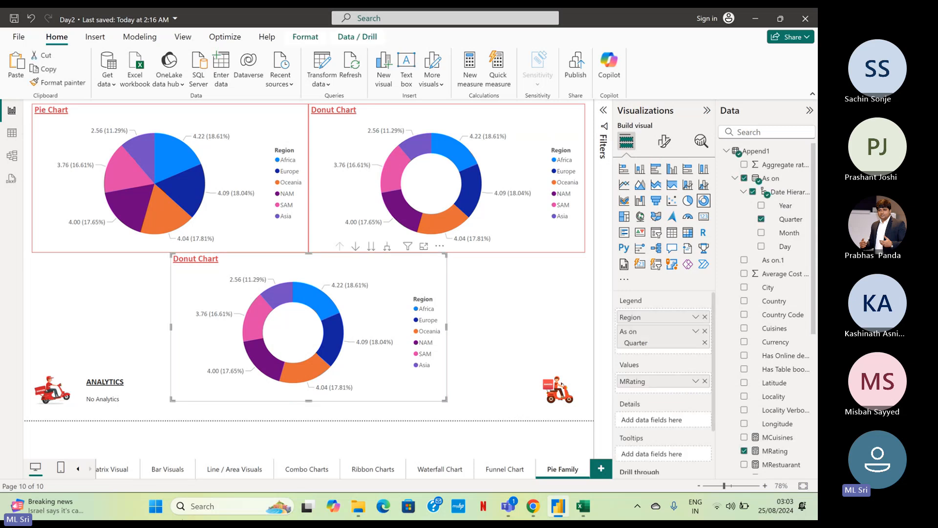
key("Up")
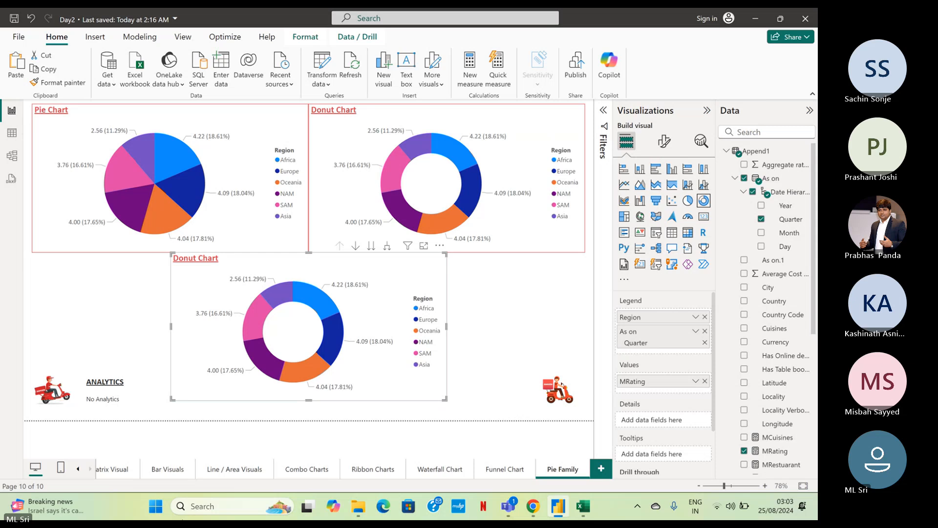
left_click(537, 310)
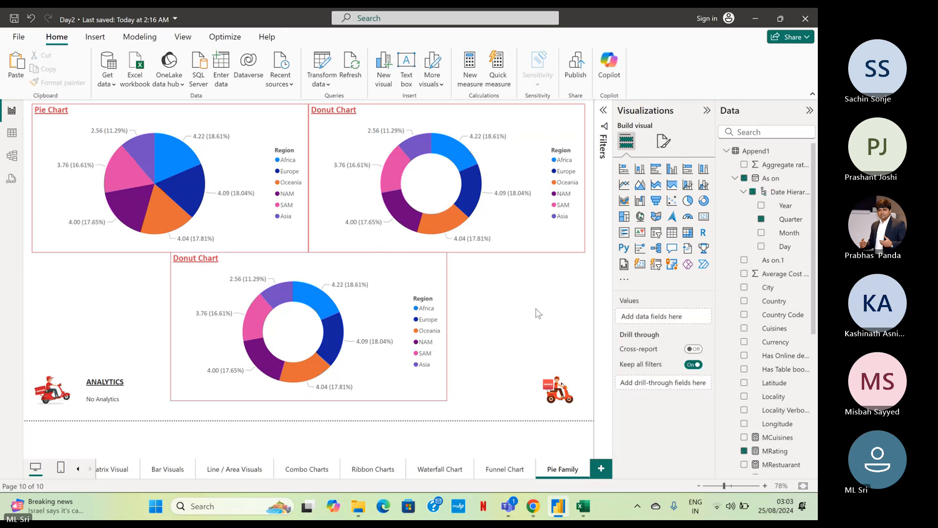
Nudge the upper donut chart slightly left so it sits flush against the pie chart.
left_click(528, 132)
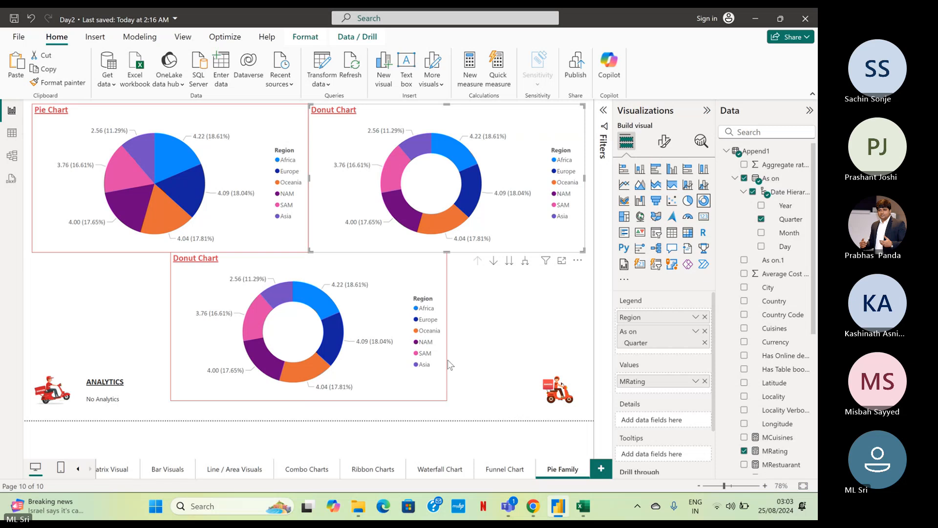
key("Left")
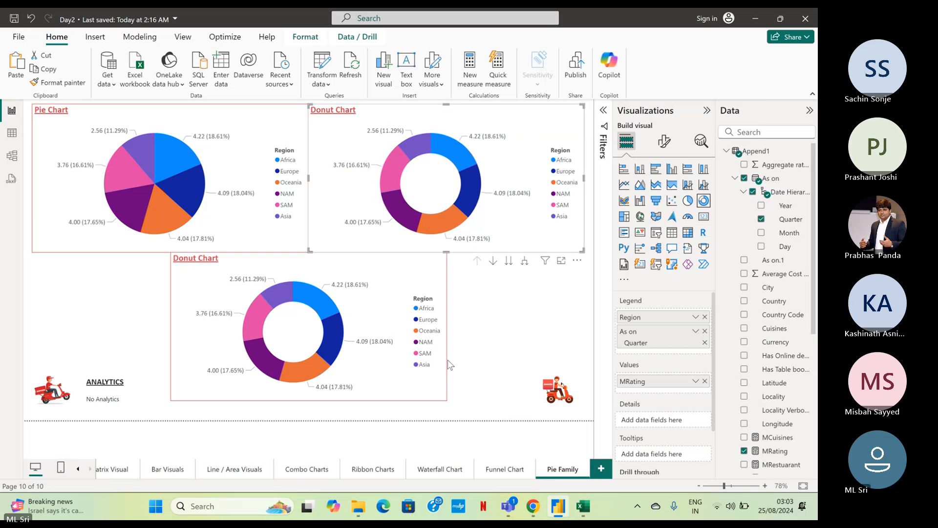
left_click(468, 308)
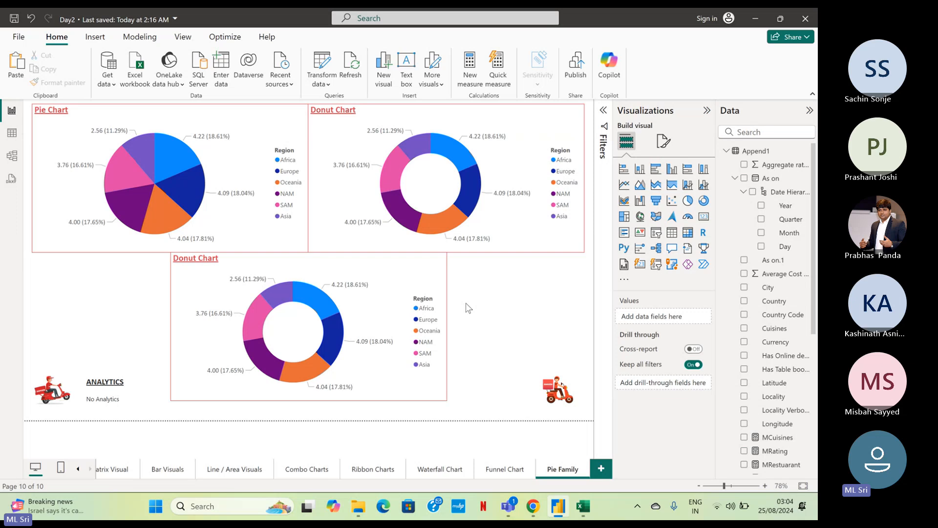
Change the title text of the lower donut chart copy to Guage Chart.
left_click(441, 271)
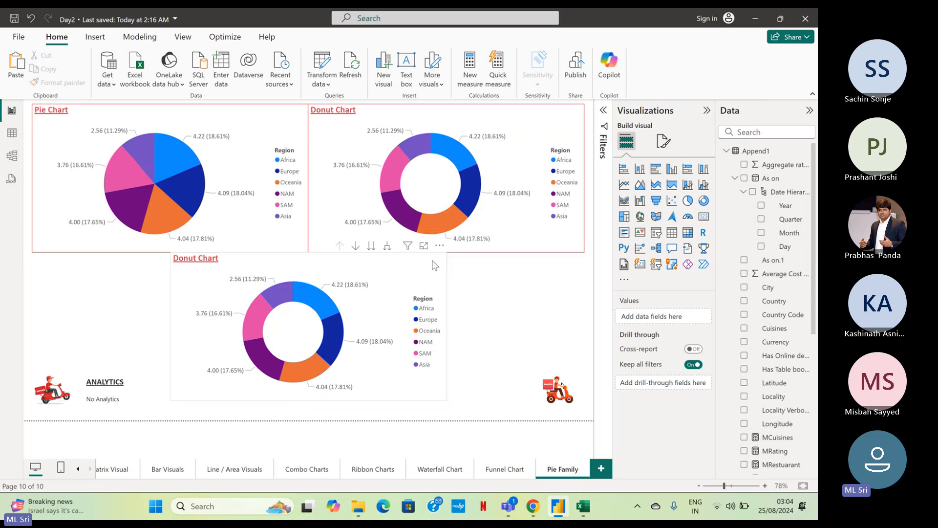
left_click(664, 140)
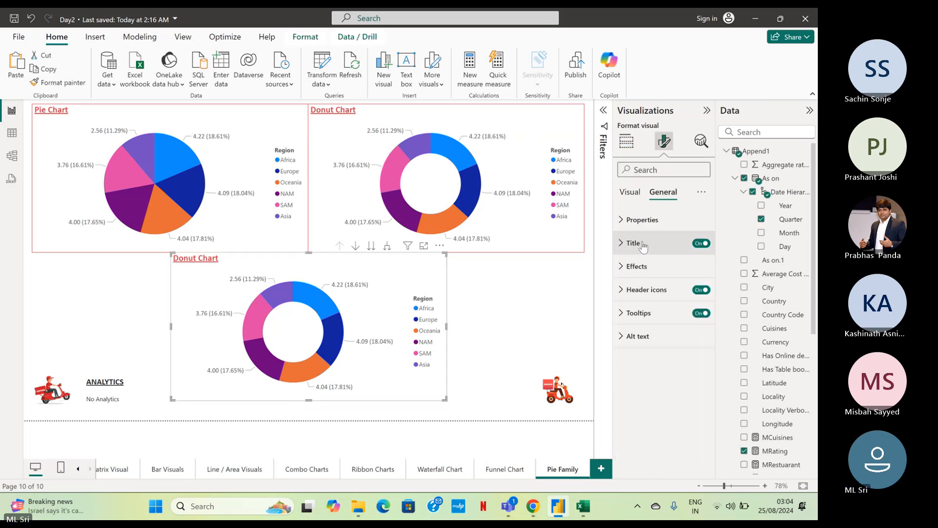
left_click(635, 243)
double_click(645, 296)
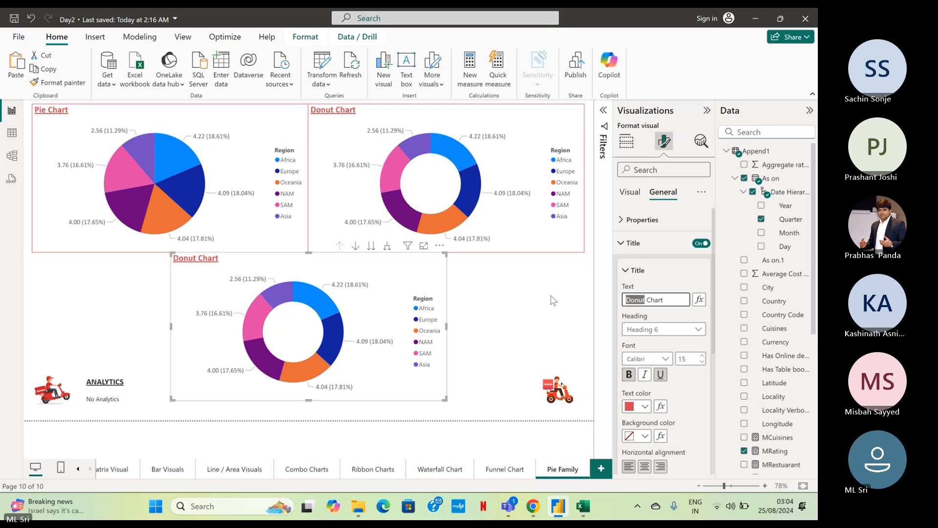
type("Guage")
right_click(631, 300)
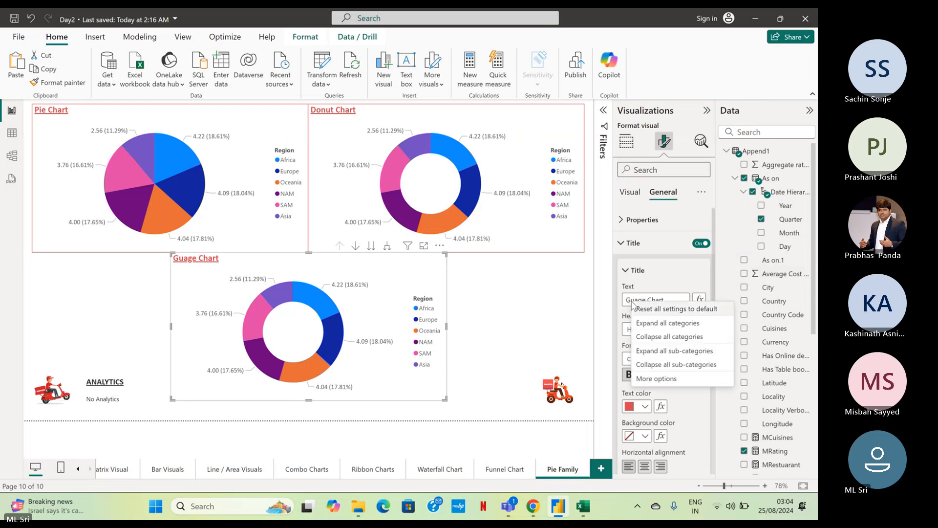
left_click(577, 315)
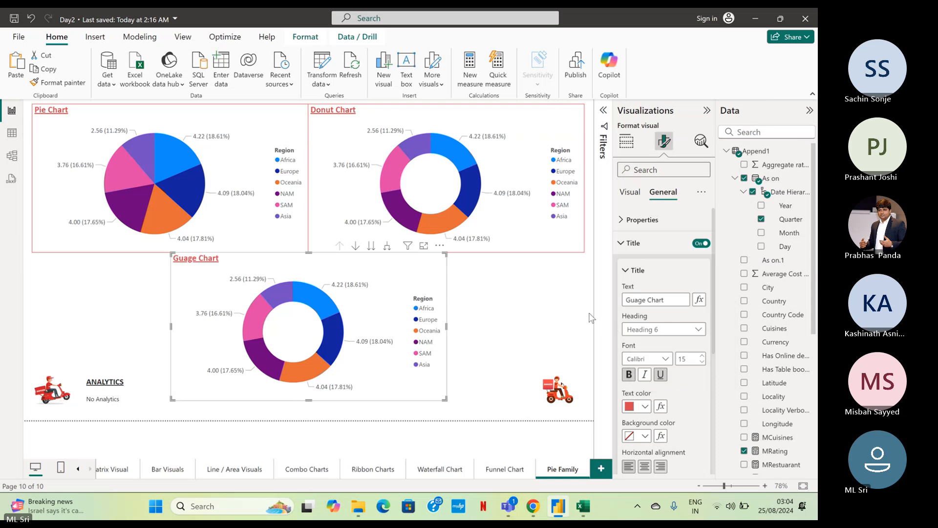
left_click(590, 315)
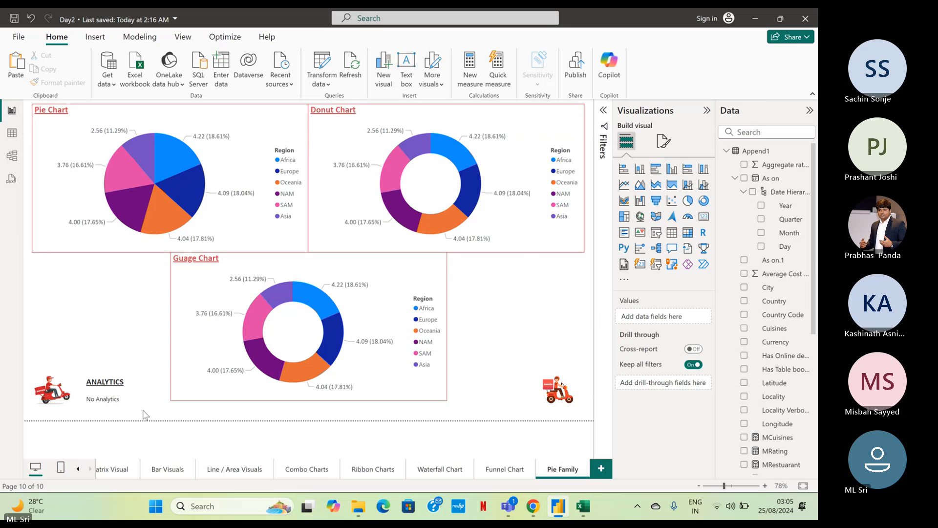
Narrow the ANALYTICS text box to just fit its text, clear of the chart beside it.
left_click(522, 393)
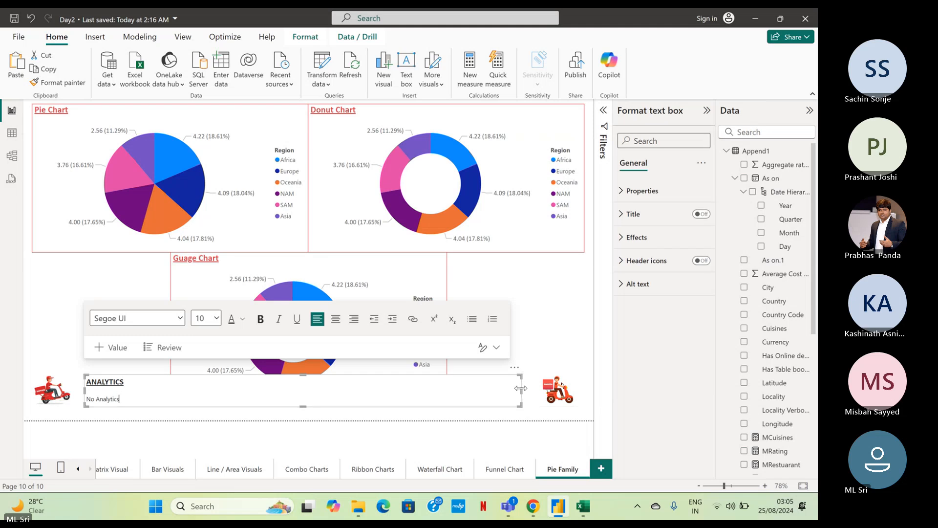
left_click_drag(521, 388, 161, 379)
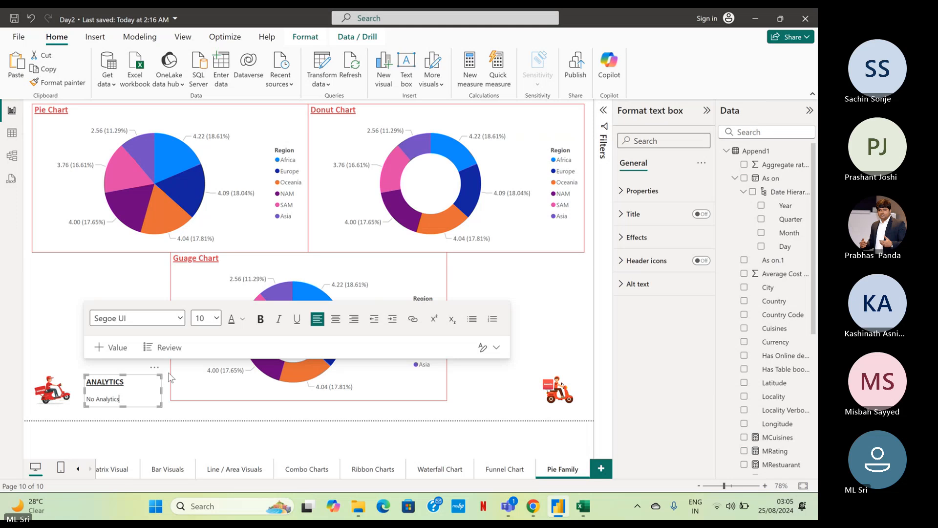
left_click(586, 292)
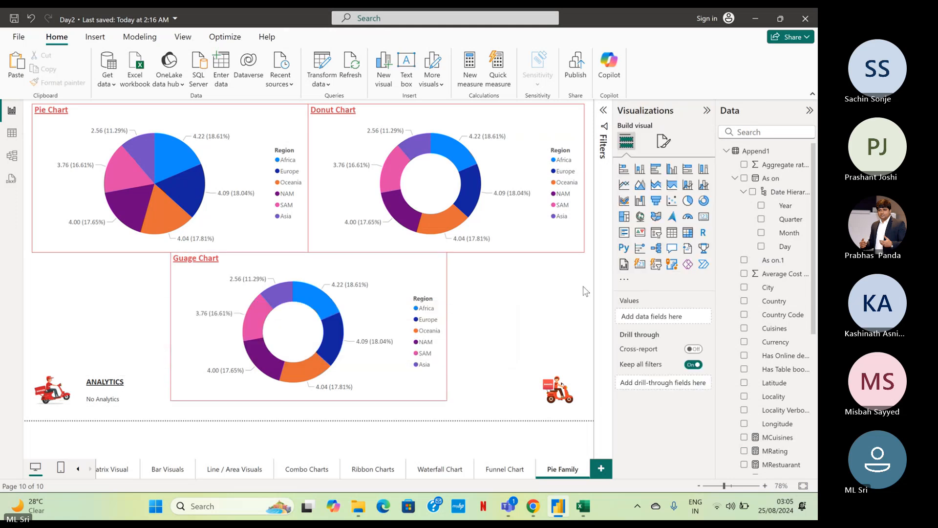
Convert the visual titled Guage Chart from a donut chart to a gauge.
left_click(423, 281)
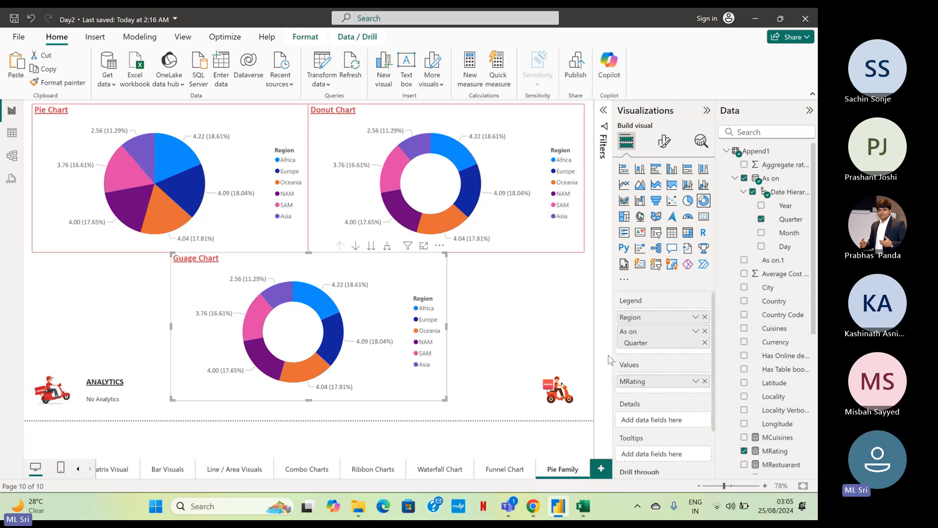
left_click(688, 217)
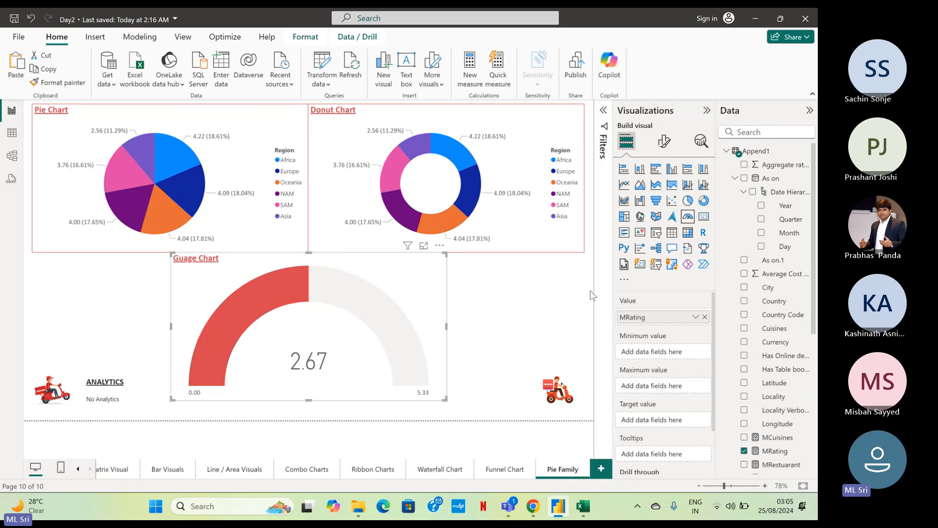
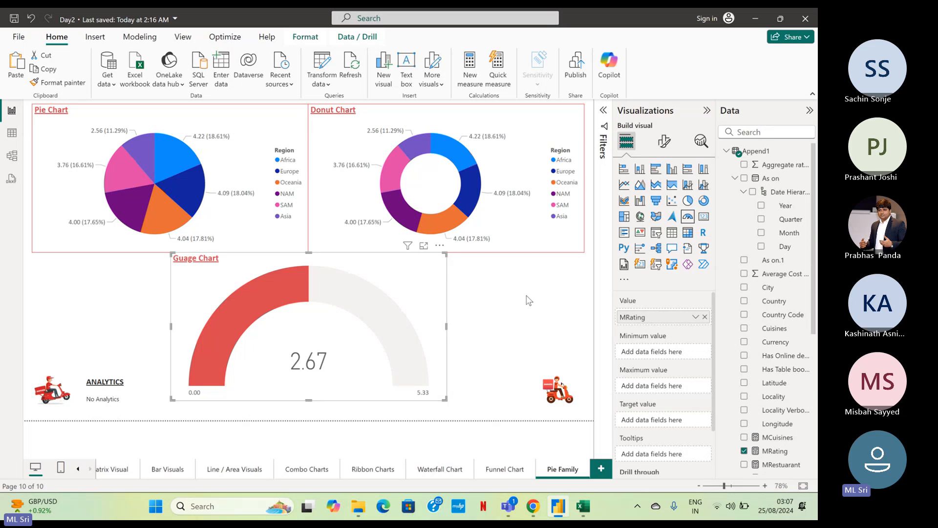
Try the MRating measure as the gauge chart's minimum value and remove it again.
left_click(526, 300)
left_click(439, 296)
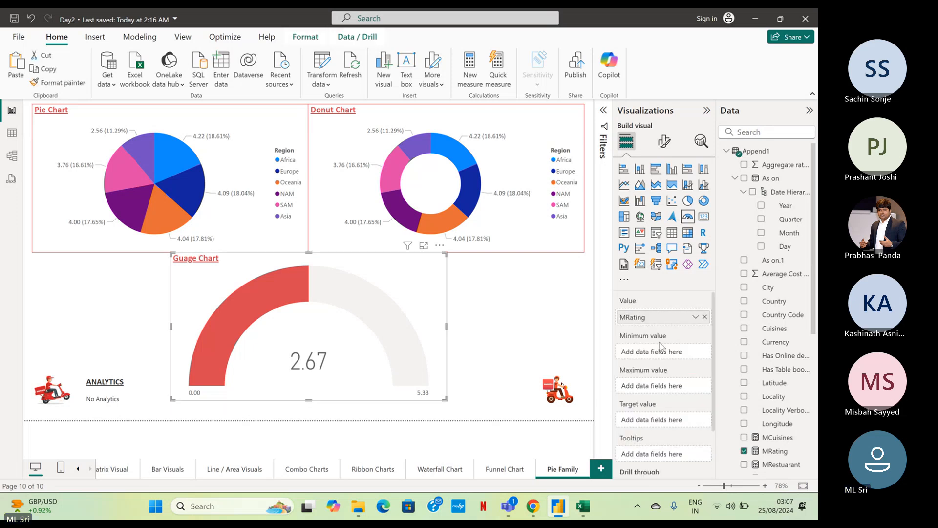
scroll(774, 325, "down", 1)
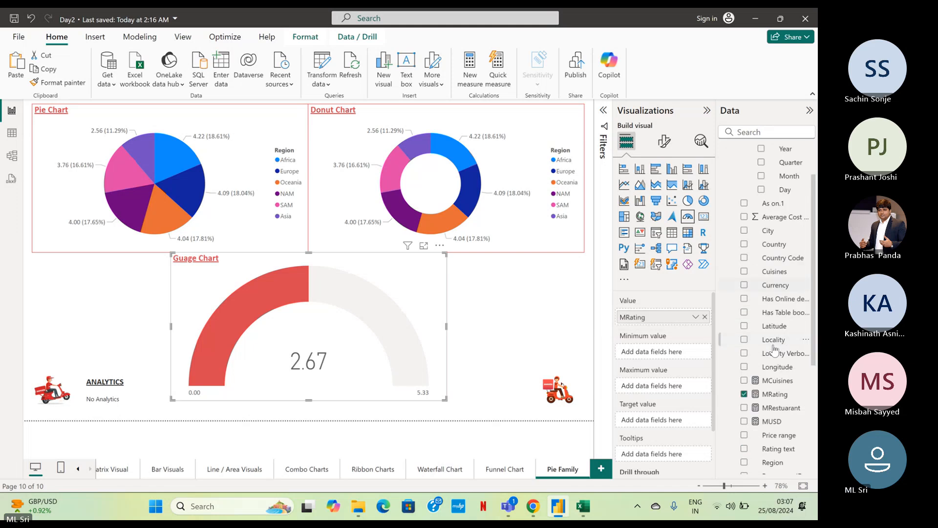
scroll(774, 348, "down", 3)
left_click_drag(773, 280, 655, 357)
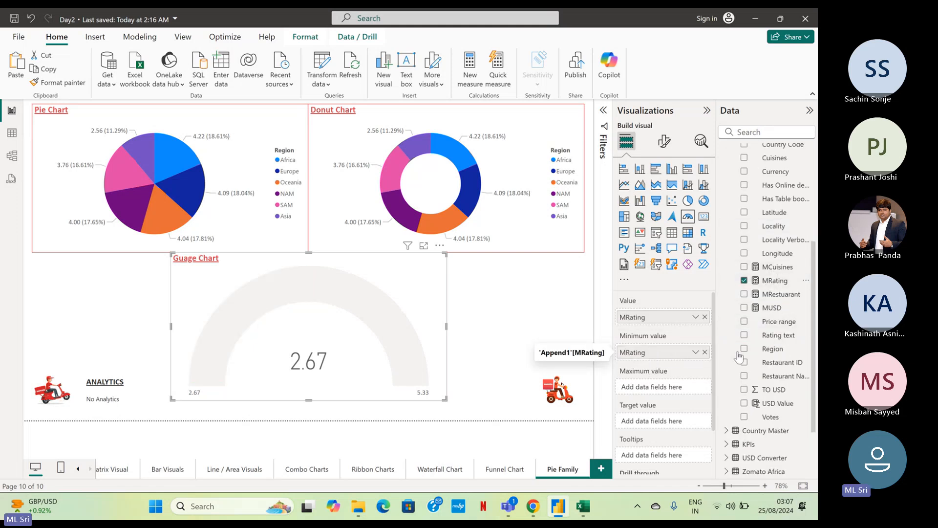
left_click(704, 352)
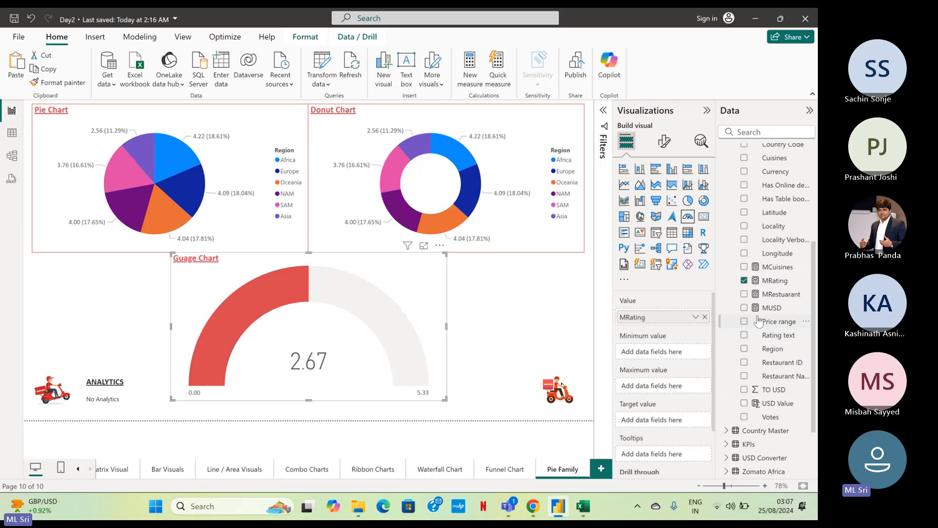
Add Aggregate rating as the gauge chart's minimum value, summarized by Minimum.
scroll(759, 320, "up", 4)
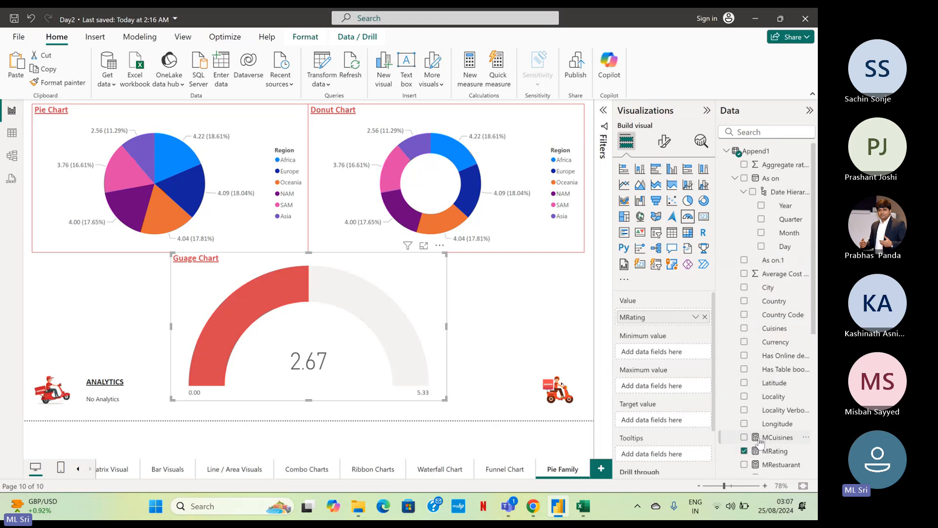
left_click_drag(774, 166, 675, 355)
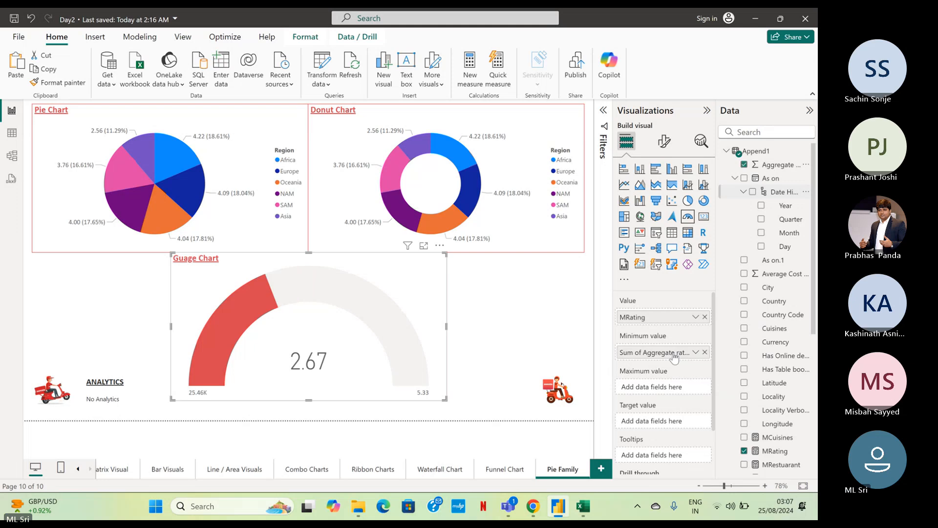
left_click(696, 351)
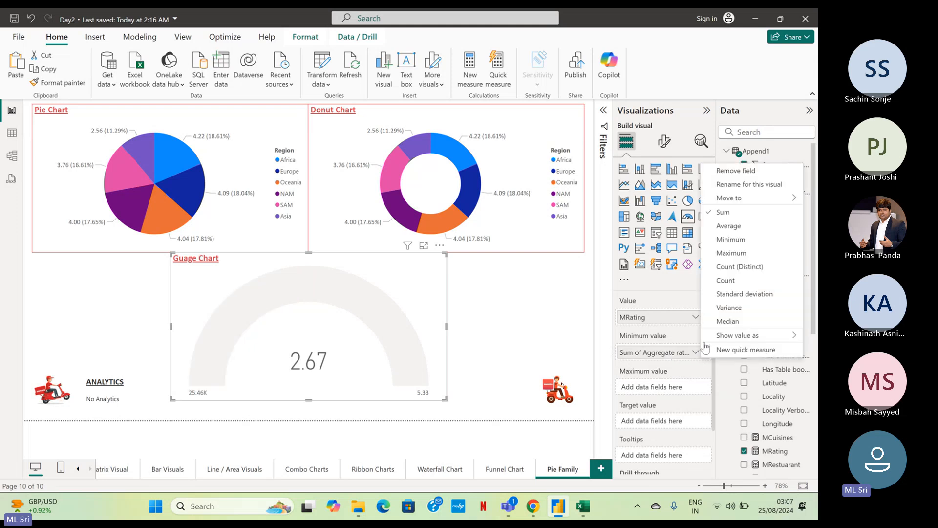
left_click(730, 240)
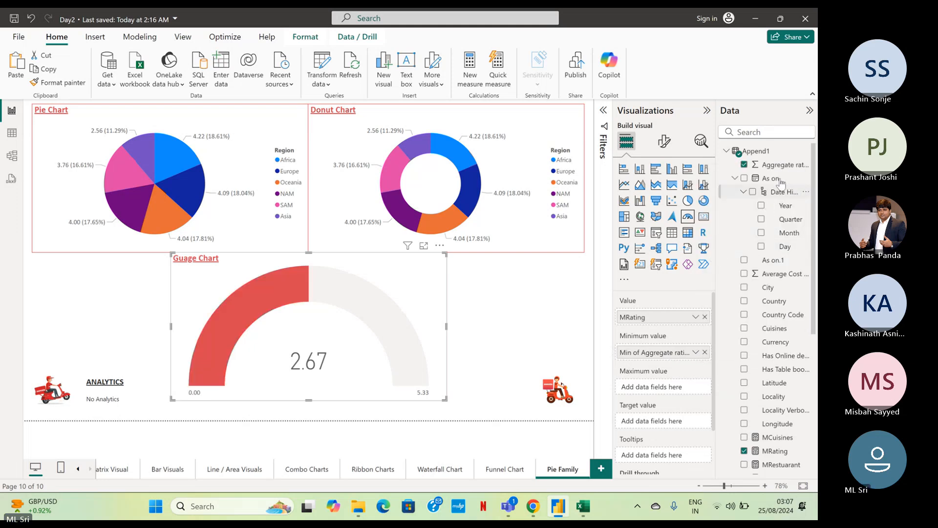
Add Aggregate rating as the gauge chart's maximum value, summarized by Maximum.
left_click_drag(783, 172, 666, 388)
left_click(696, 387)
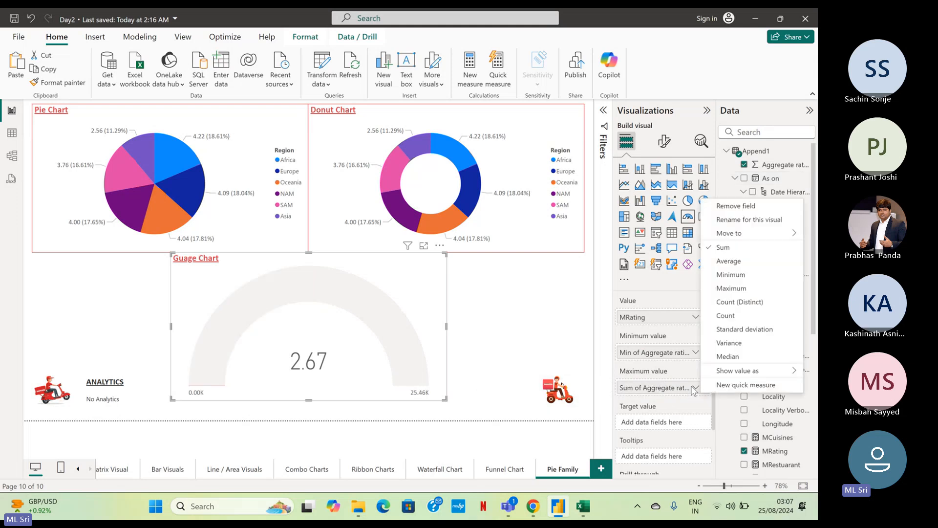
left_click(717, 290)
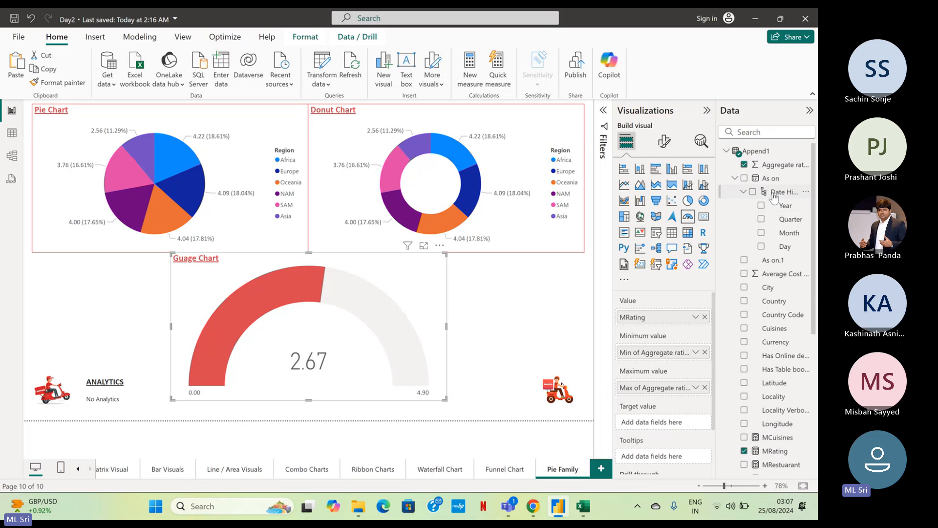
Add Aggregate rating as the gauge chart's target value, summarized by Median, and deselect the chart.
left_click_drag(780, 166, 683, 424)
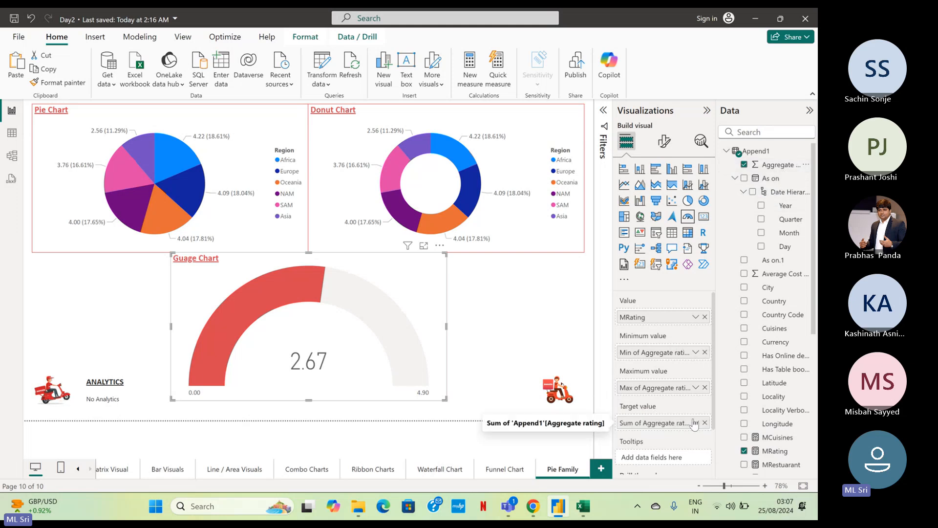
left_click(694, 423)
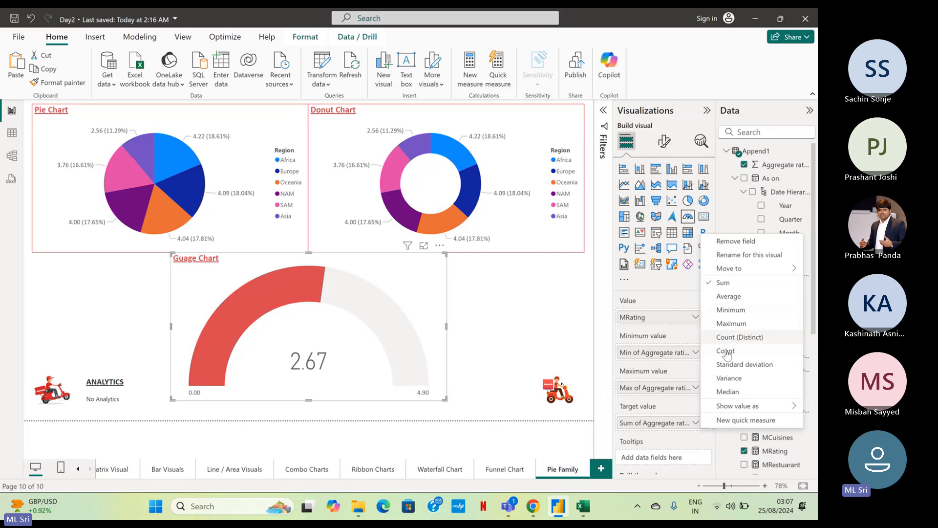
left_click(729, 392)
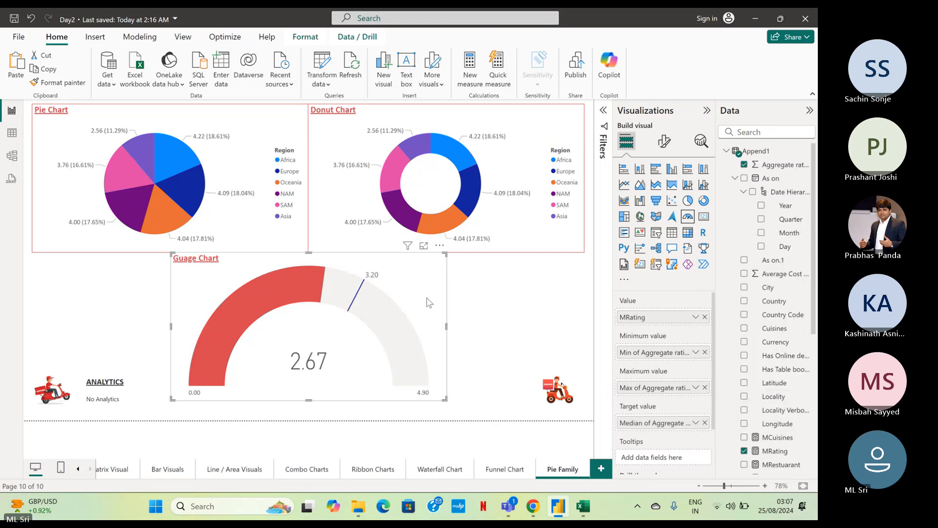
left_click(560, 302)
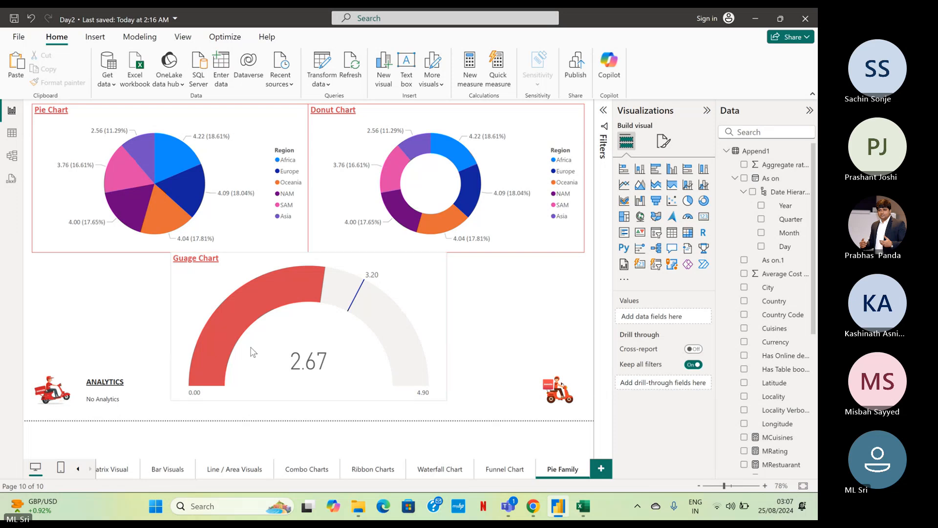
Copy the Region slicer from the Map Visual page onto the Pie Family page without syncing the two slicers.
left_click(78, 469)
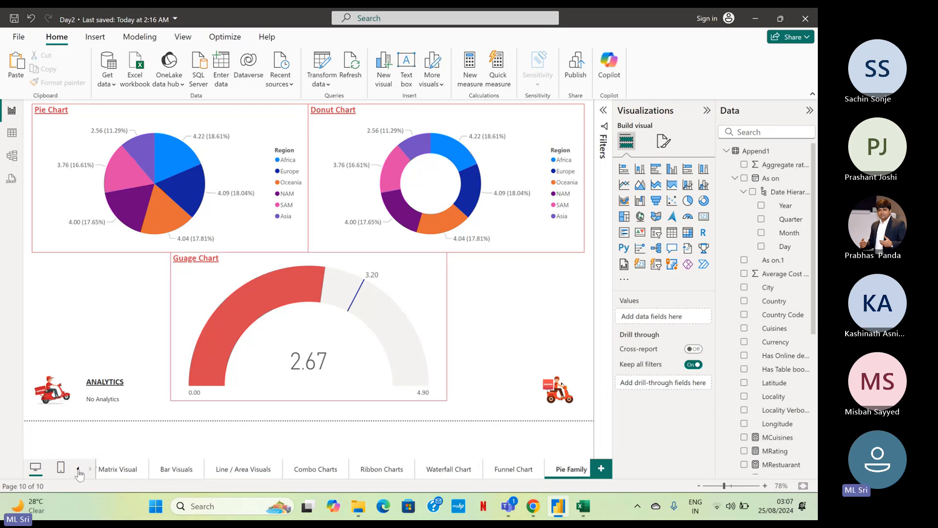
left_click(78, 469)
left_click(180, 472)
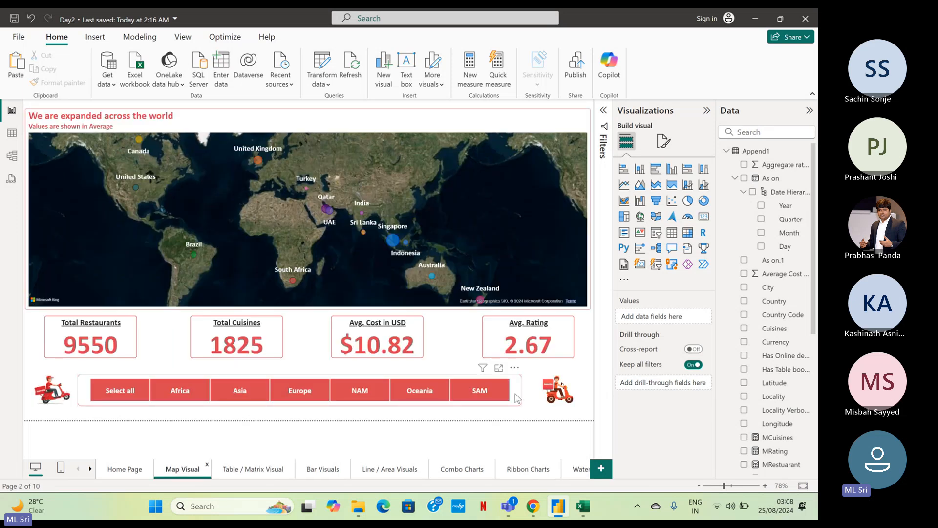
left_click(517, 399)
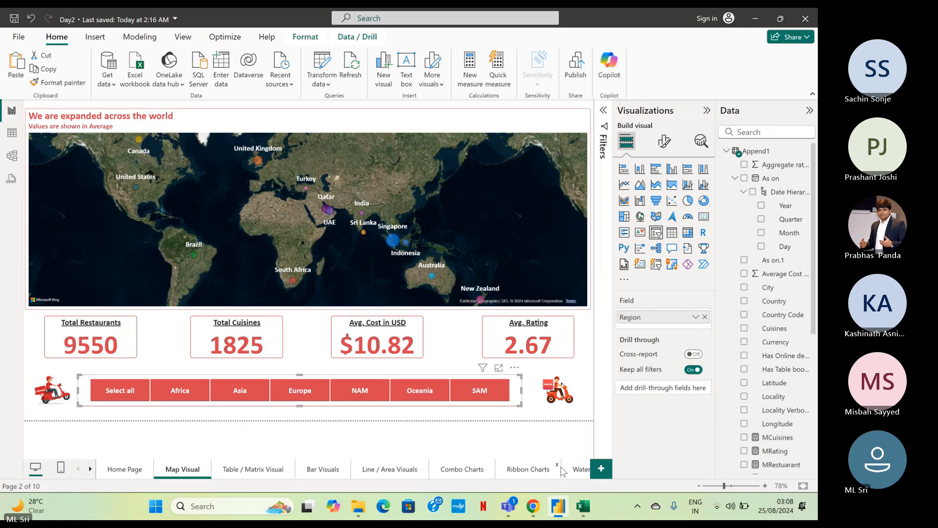
left_click(579, 470)
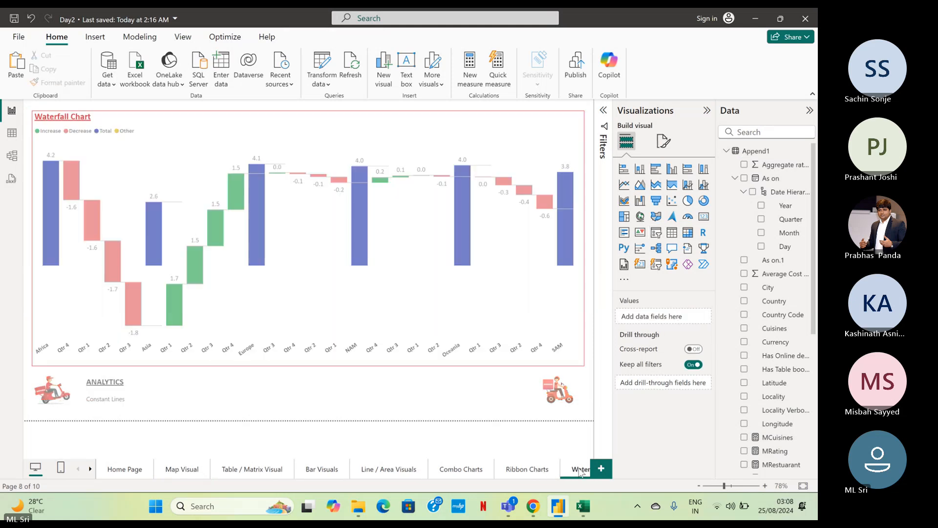
left_click(89, 469)
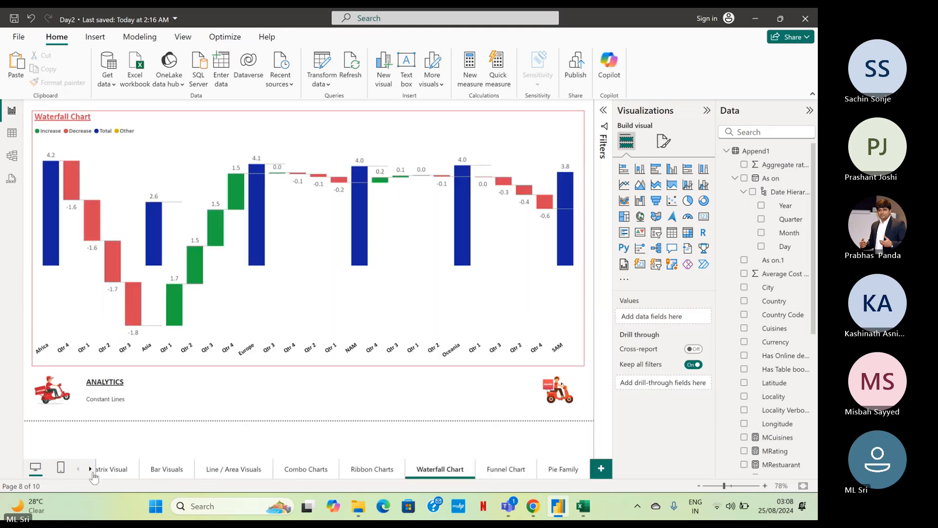
left_click(562, 469)
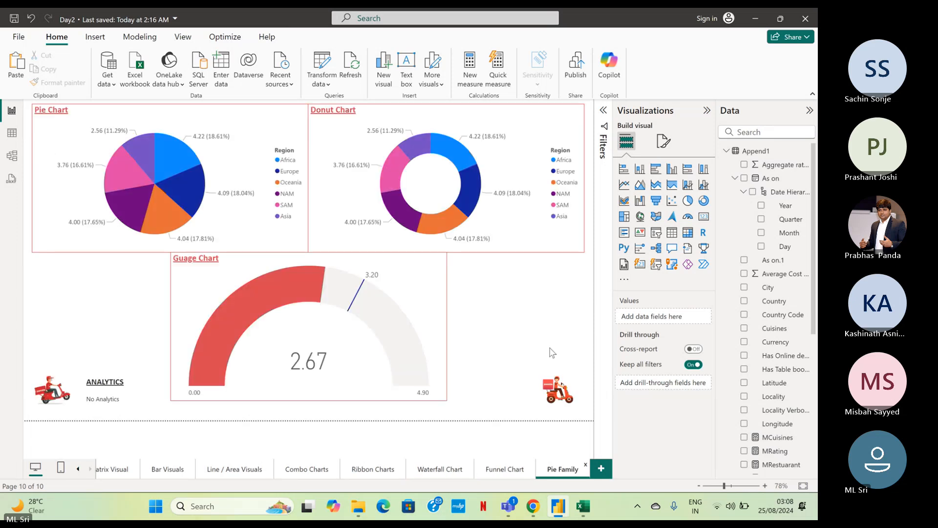
key("ctrl+v")
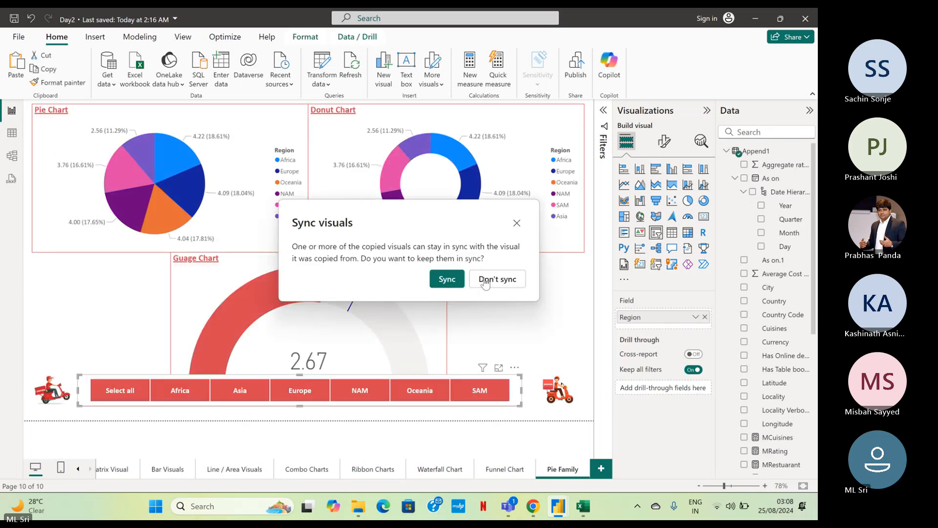
left_click(488, 279)
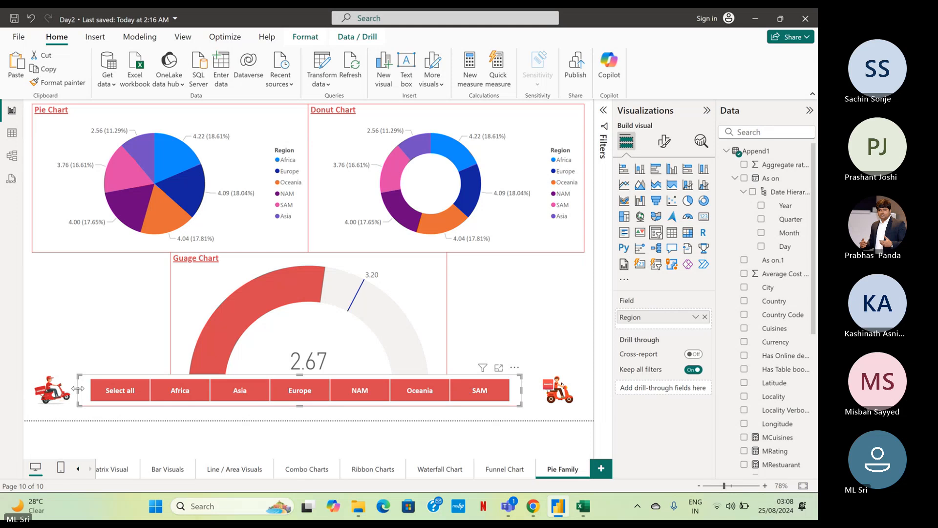
Reshape the Region slicer into a three-column block of tiles beside the gauge chart, directly below the donut chart.
left_click_drag(79, 391, 461, 402)
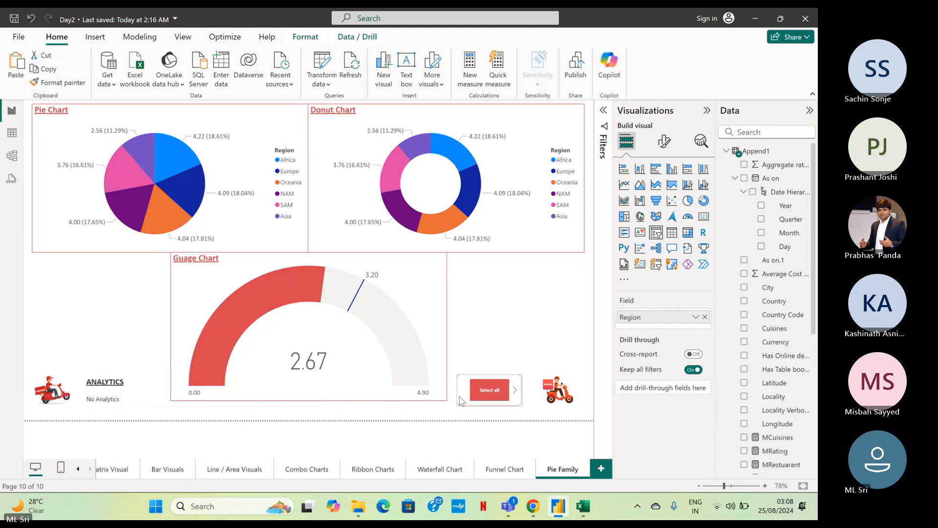
left_click(479, 386)
left_click_drag(478, 385, 477, 269)
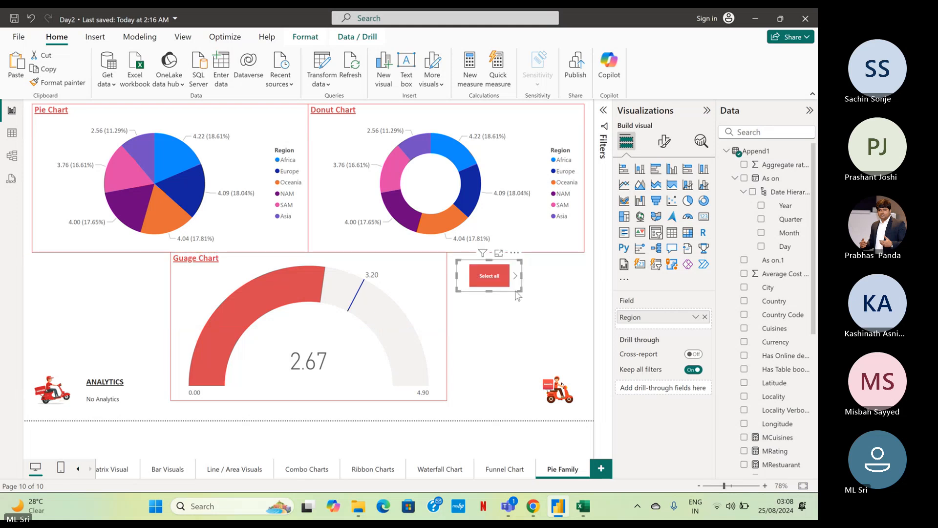
left_click_drag(521, 290, 585, 367)
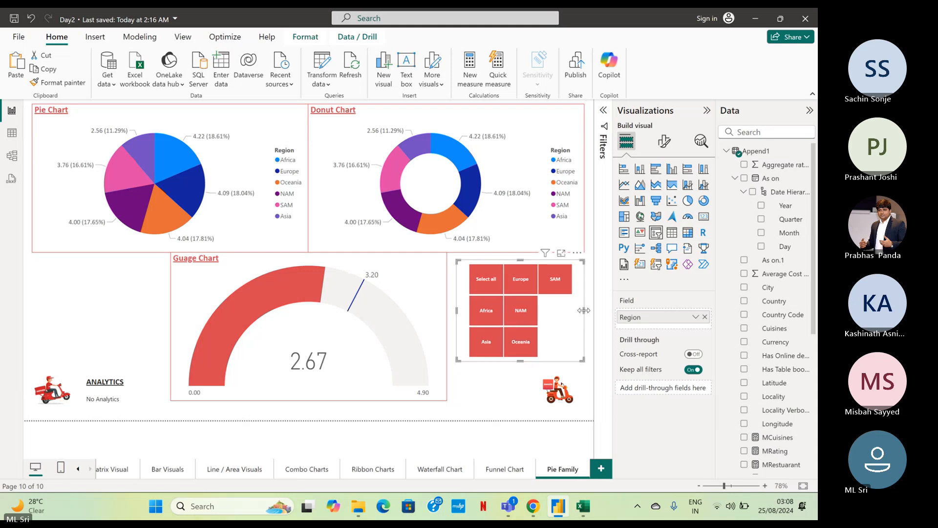
mouse_move(584, 310)
left_mouse_down()
mouse_move(558, 313)
mouse_move(585, 313)
left_mouse_up()
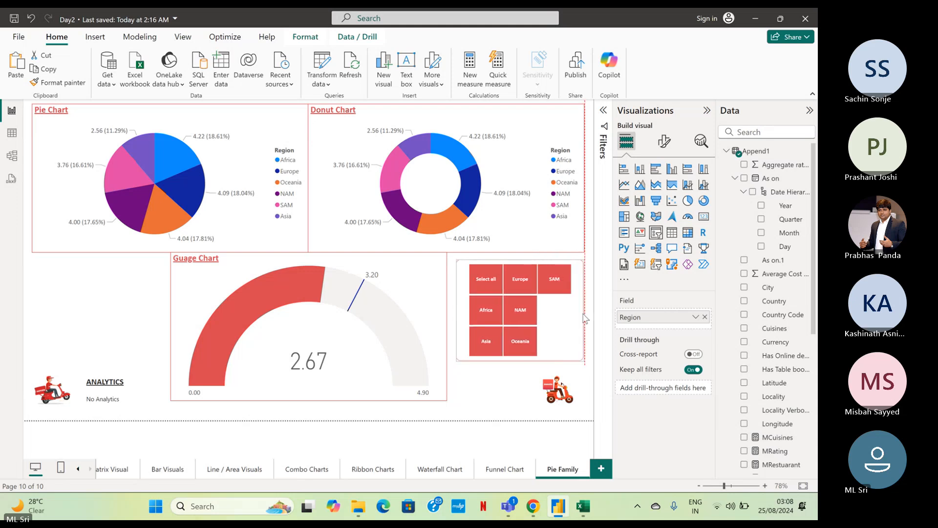
left_click(491, 380)
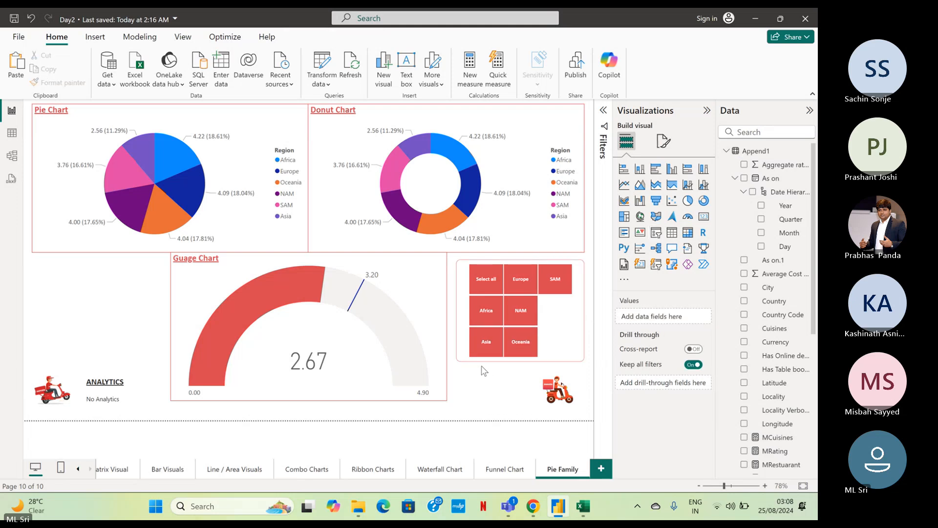
Test the Region slicer on the three charts with each region in turn and with all regions, and clear the selection.
left_click(491, 342)
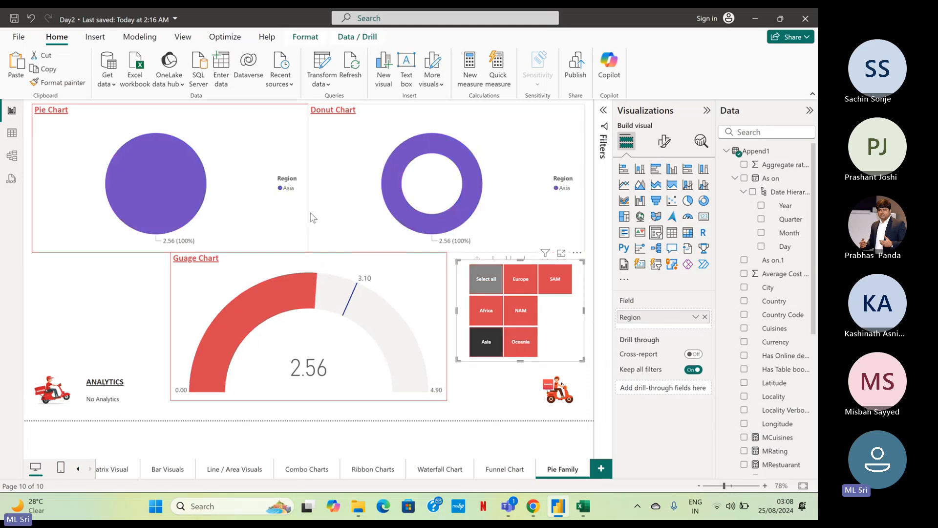
left_click(486, 324)
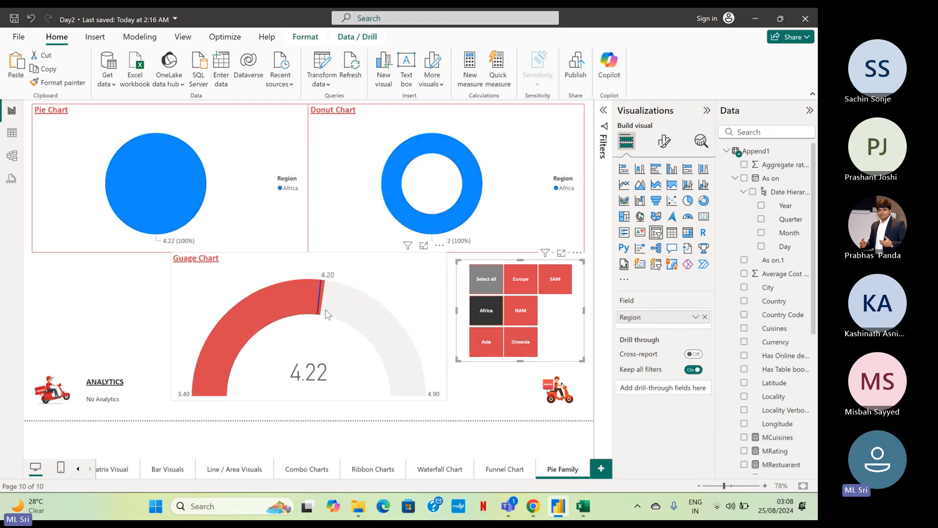
left_click(512, 310)
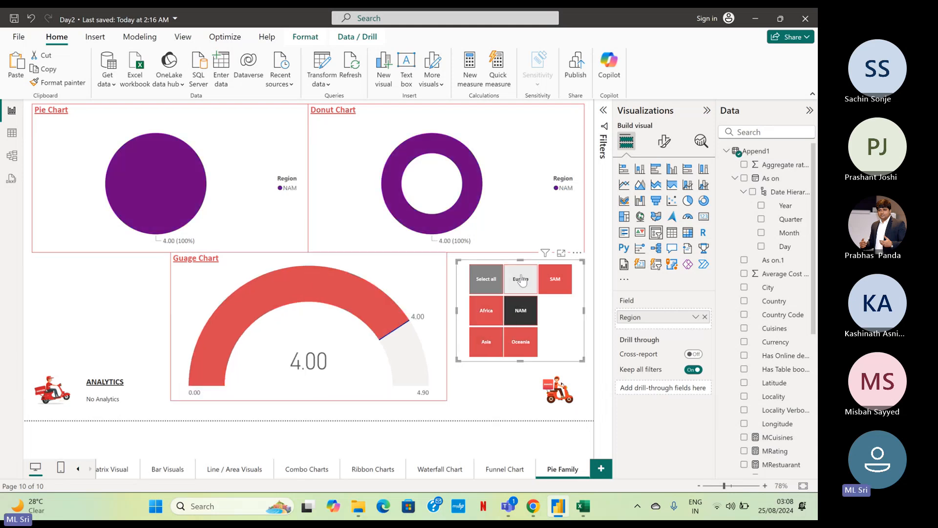
left_click(524, 282)
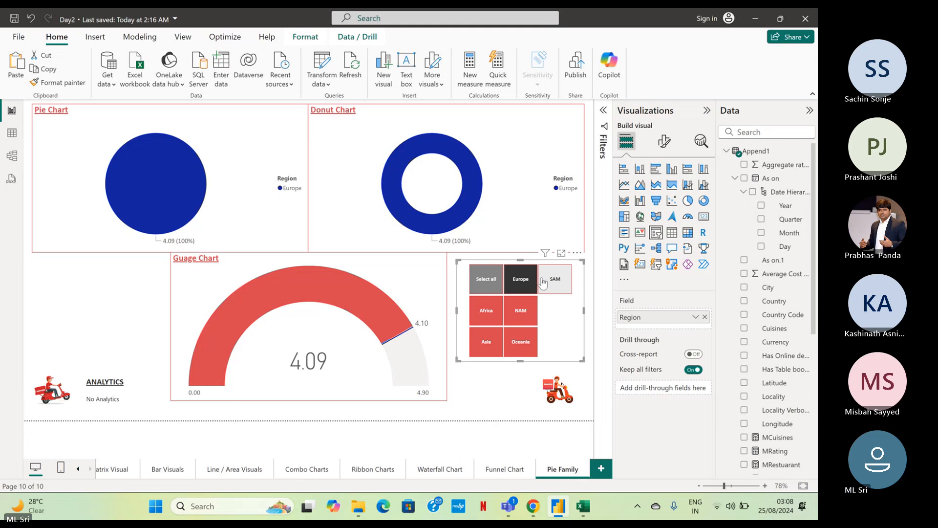
left_click(543, 283)
left_click(519, 342)
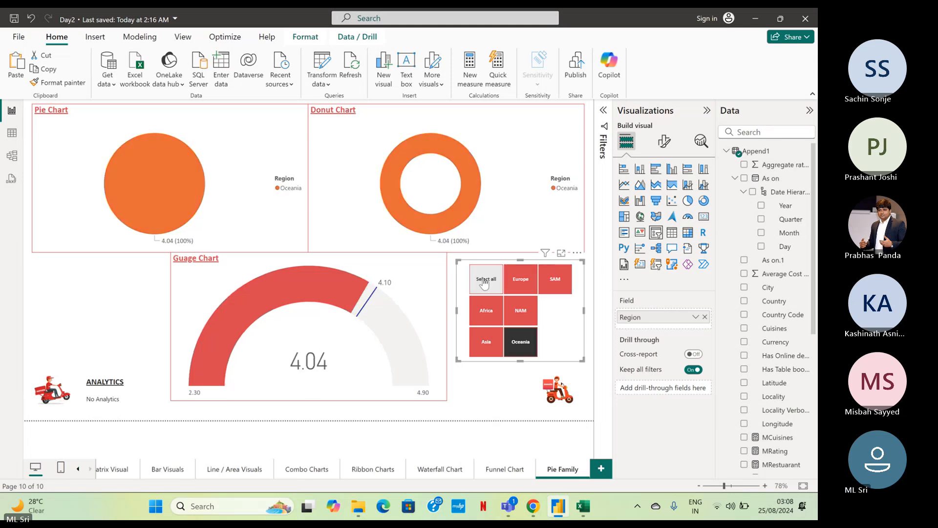
left_click(519, 342)
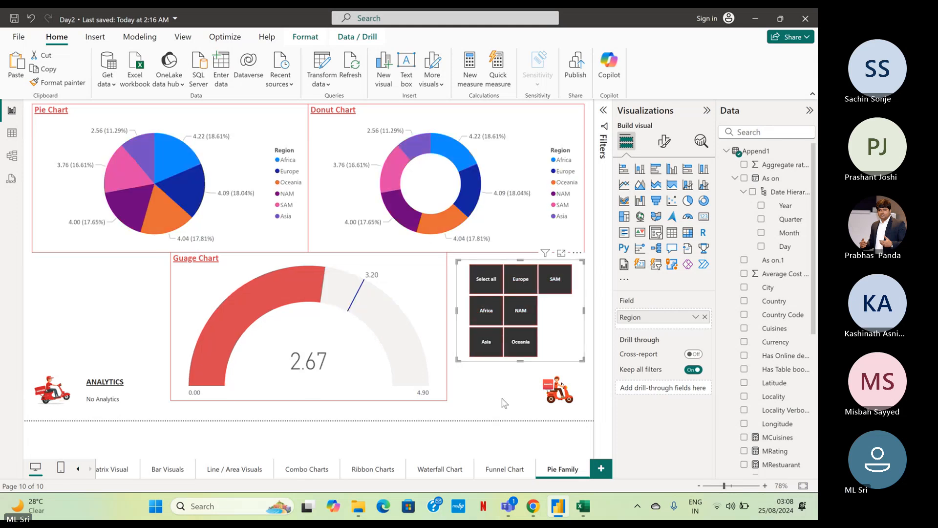
key("ctrl+z")
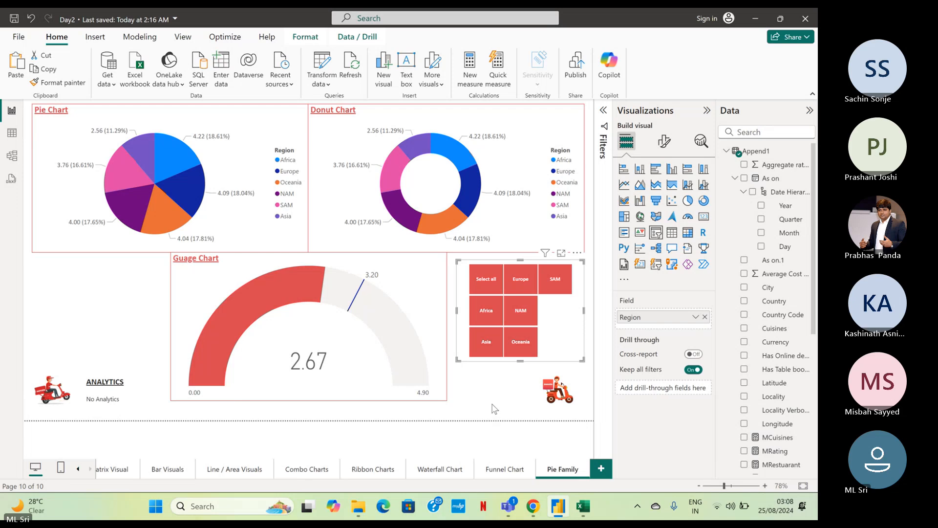
left_click(495, 407)
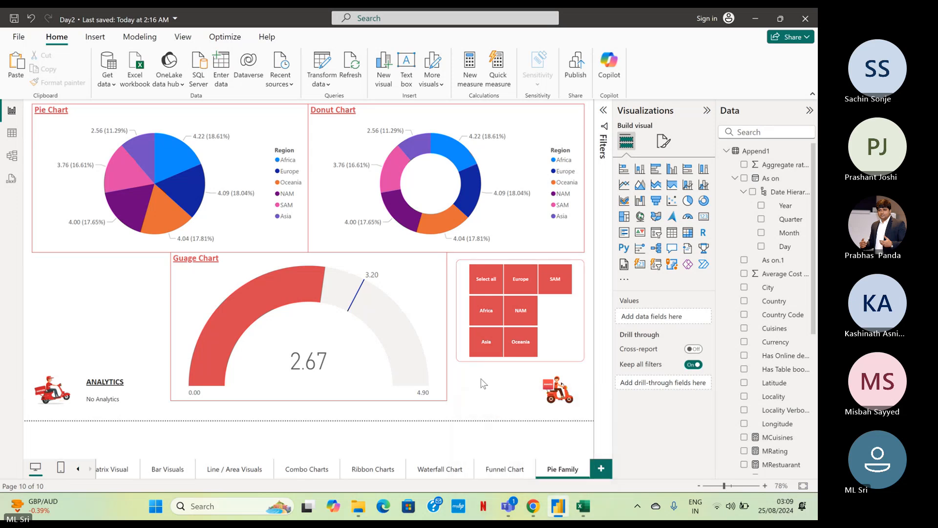
mouse_move(507, 506)
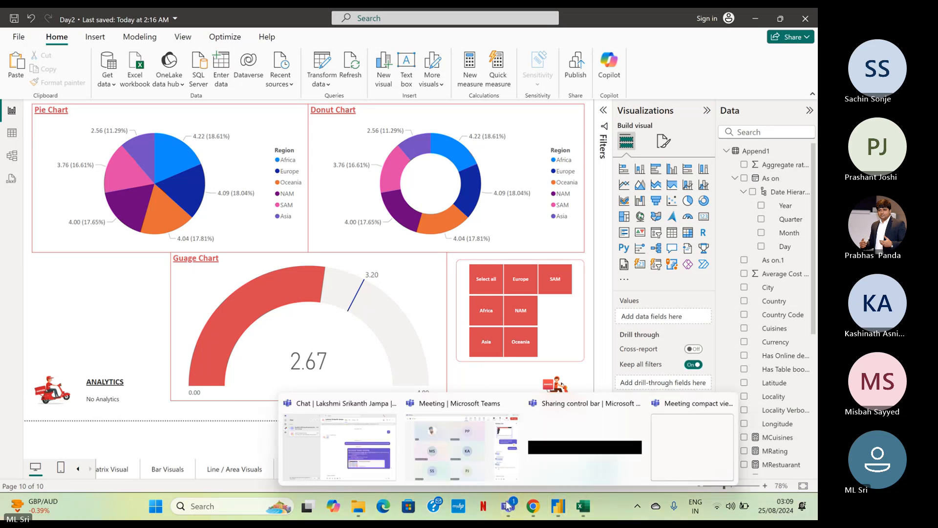
left_click(483, 445)
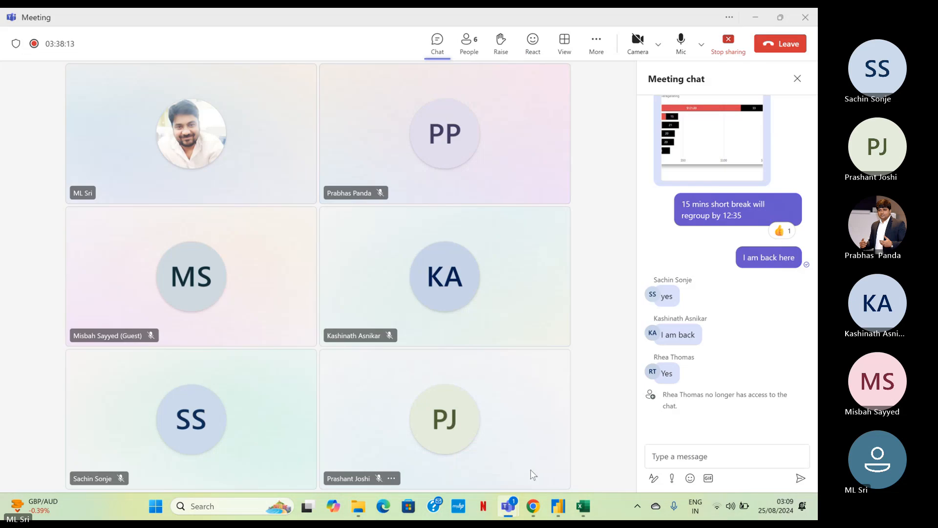
left_click(763, 18)
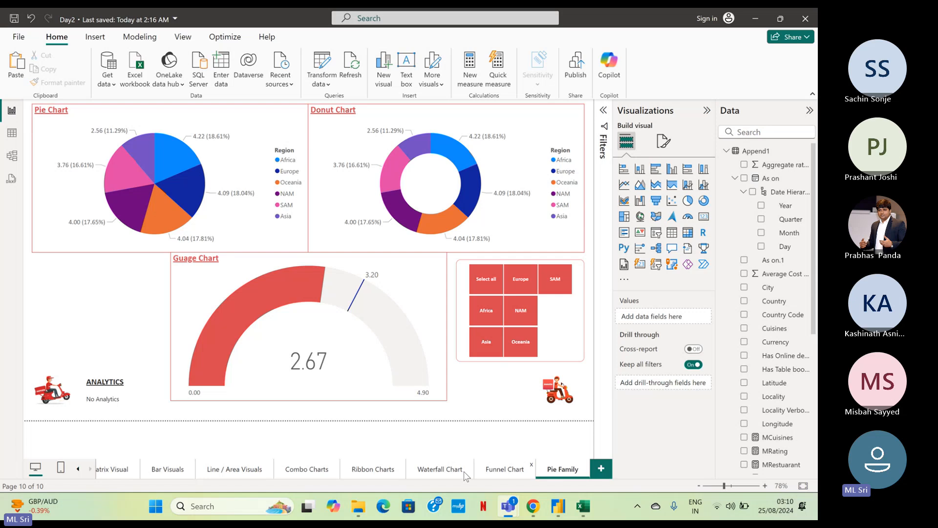
Duplicate the Funnel Chart page and rename the copy as Tree Map.
left_click(490, 473)
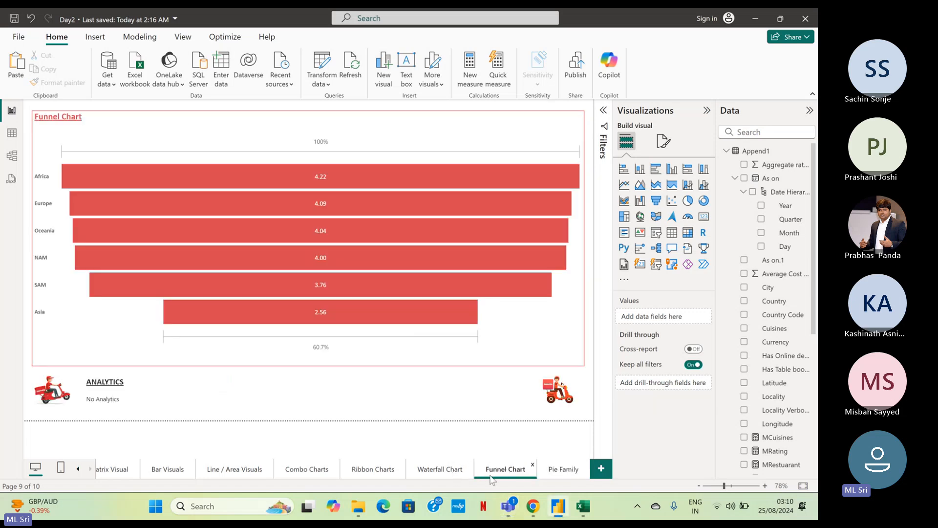
right_click(492, 478)
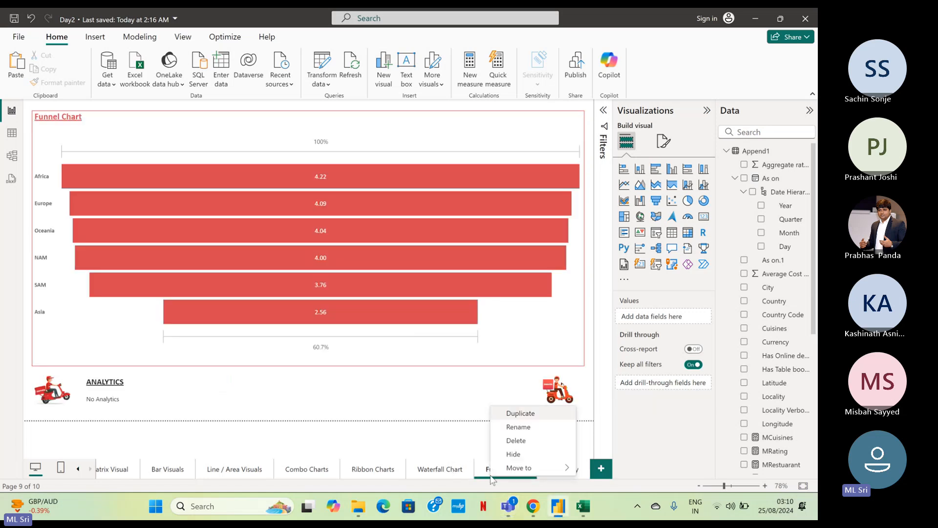
left_click(533, 418)
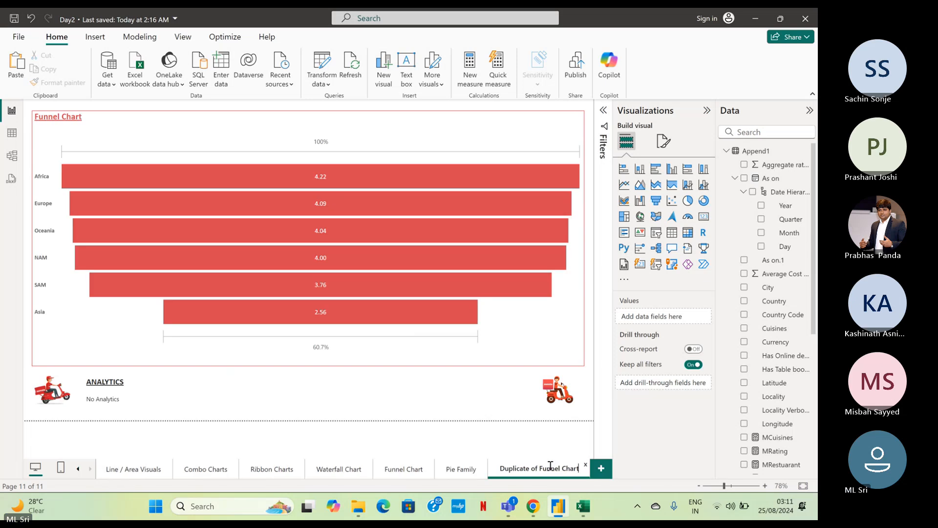
key("ctrl+a")
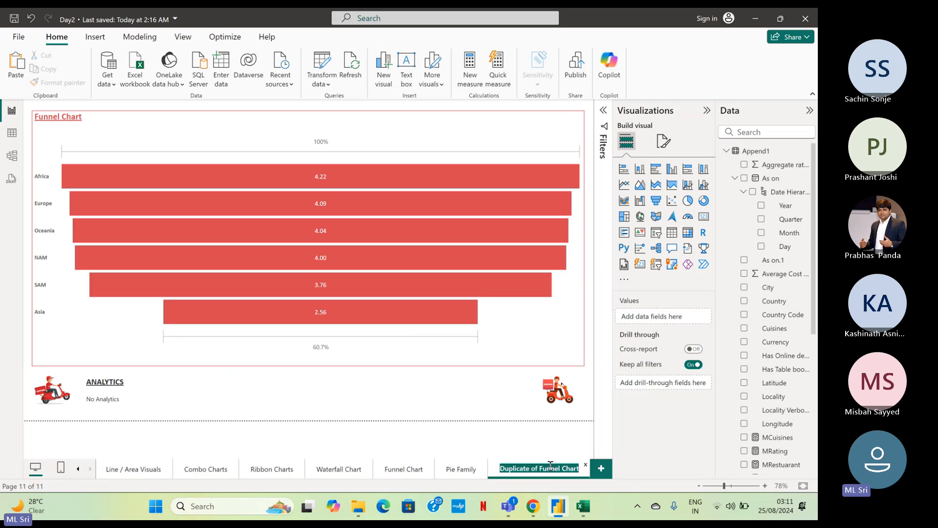
key("BackSpace")
type("Tree Map")
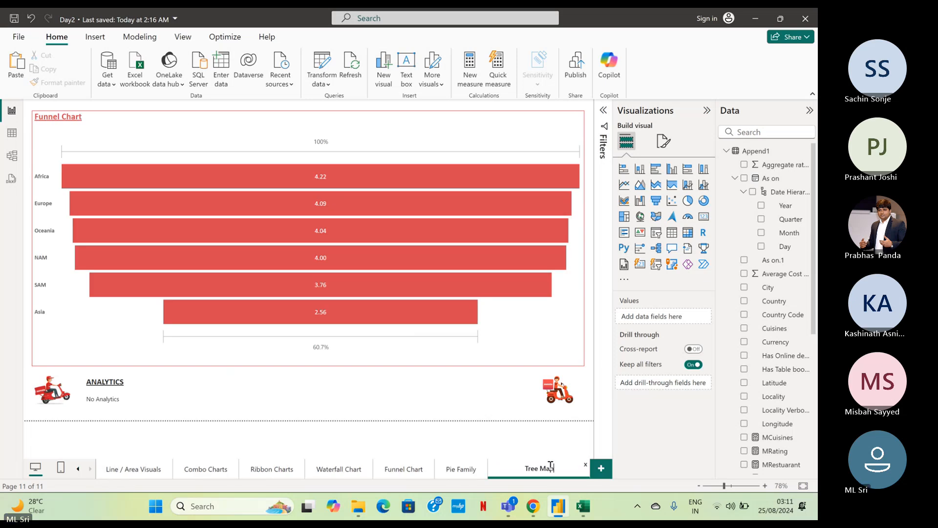
key("Return")
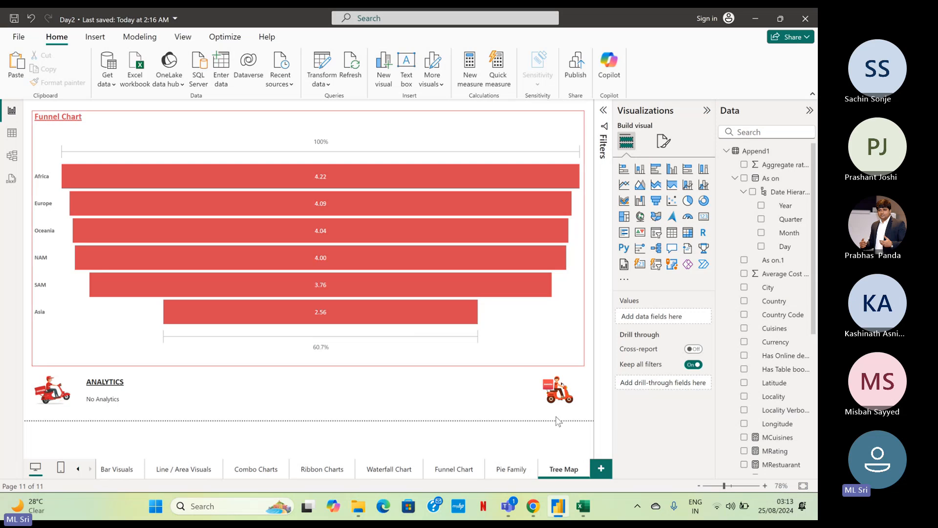
Convert the funnel chart on the Tree Map page into a treemap.
left_click(517, 136)
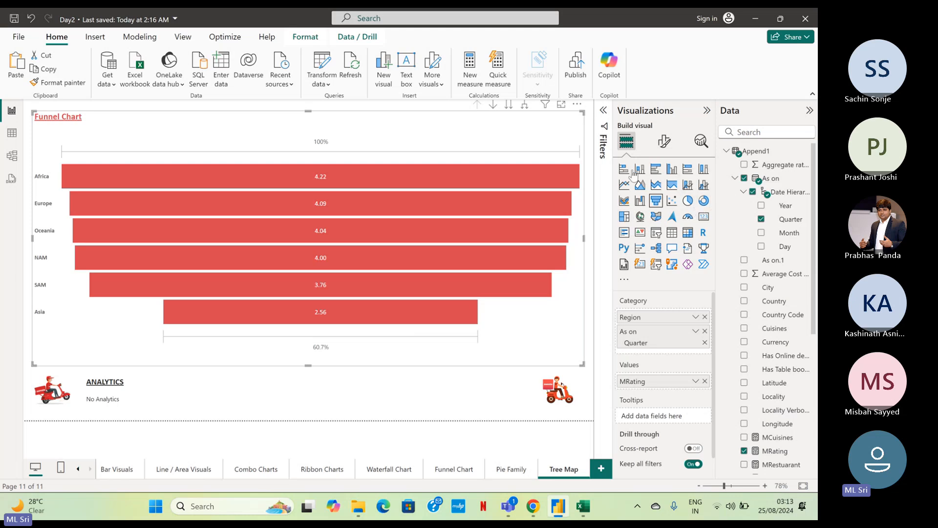
left_click(624, 216)
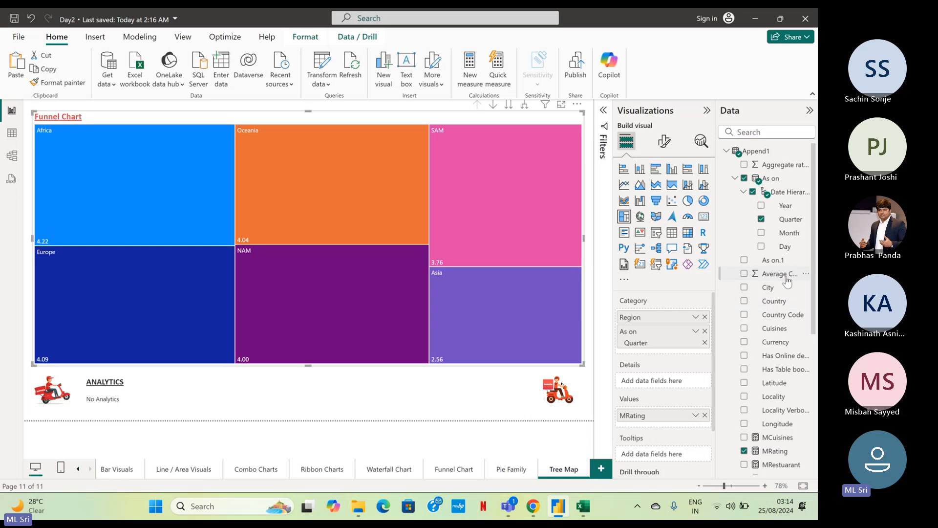
Add the Country field to the treemap's details to split each region by country.
scroll(771, 419, "down", 2)
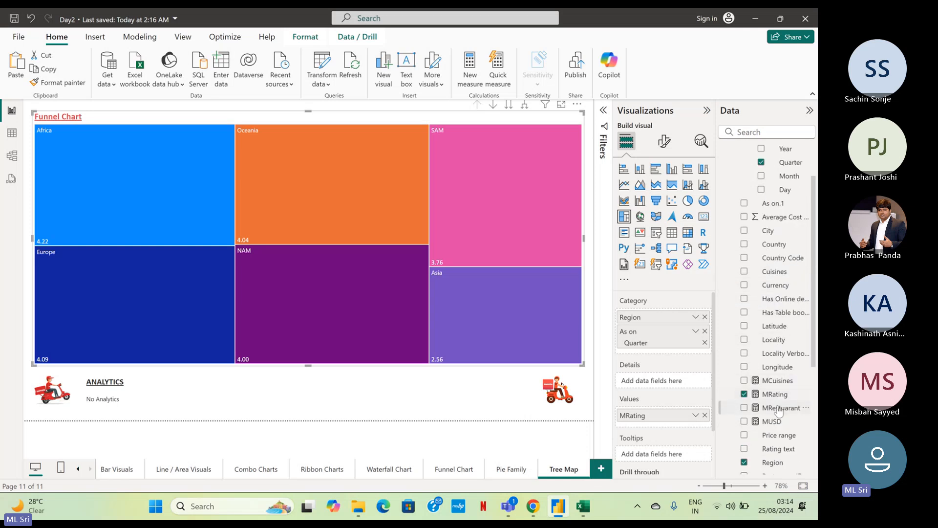
left_click_drag(769, 396, 663, 383)
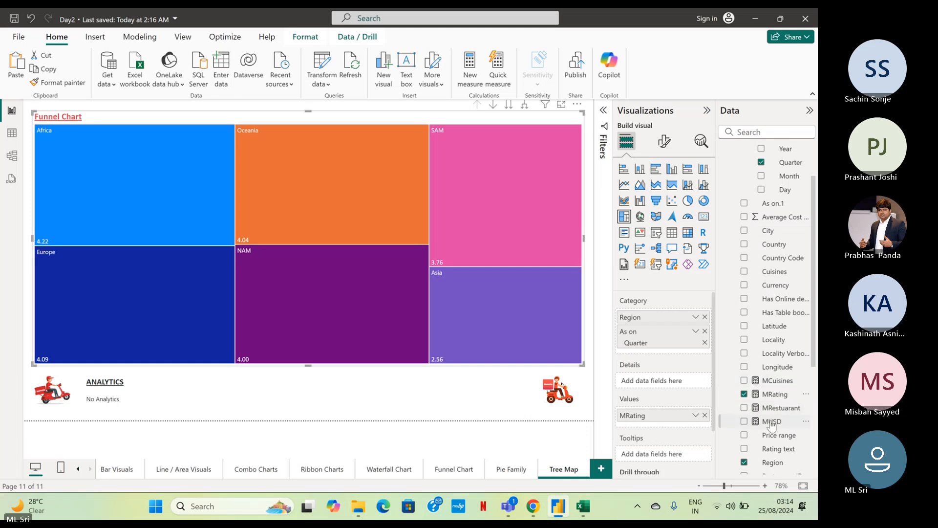
scroll(773, 409, "up", 1)
scroll(773, 409, "up", 2)
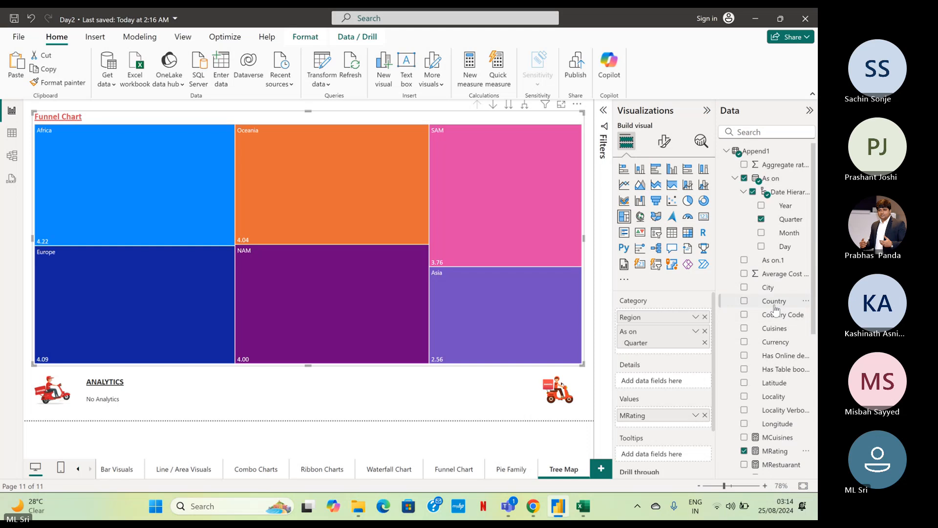
left_click_drag(757, 337, 665, 387)
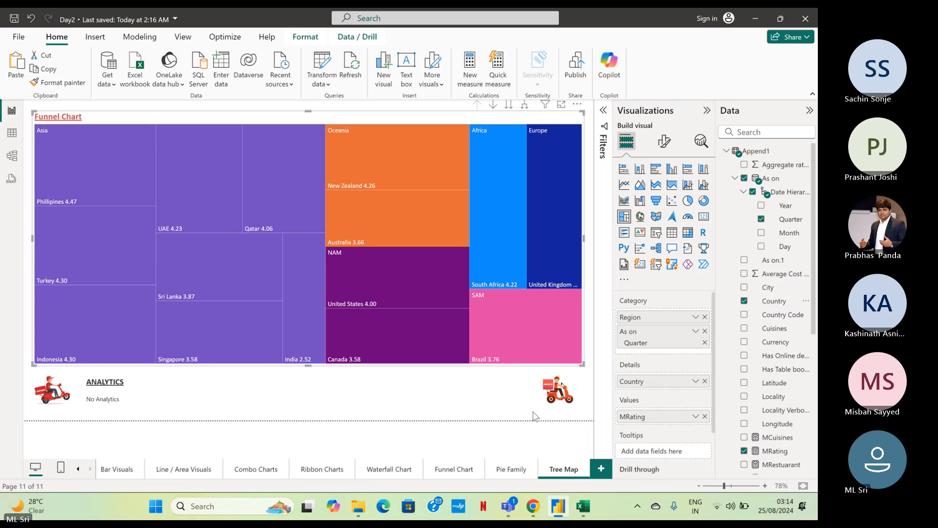
Drill the treemap down into Asia to view its quarters, and drill back up to the region level.
left_click(433, 373)
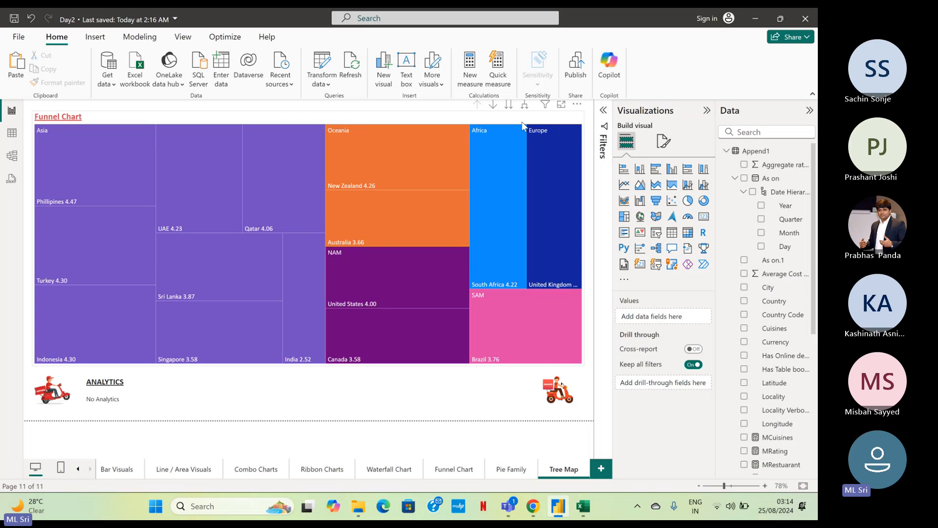
left_click(495, 112)
left_click(493, 104)
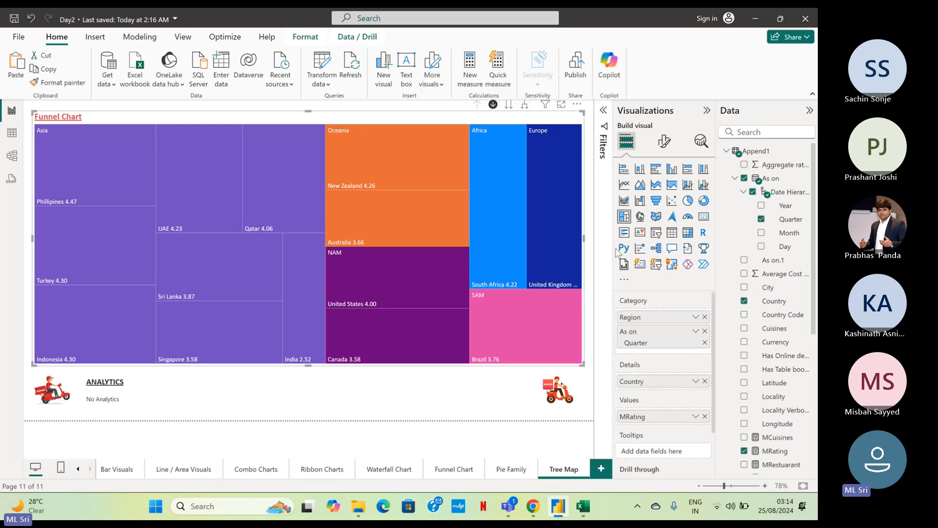
left_click(117, 155)
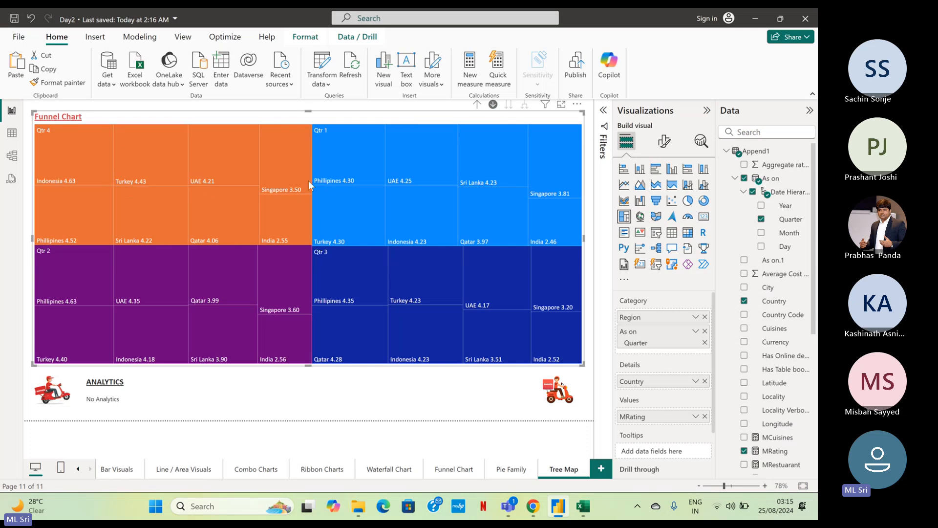
left_click(474, 105)
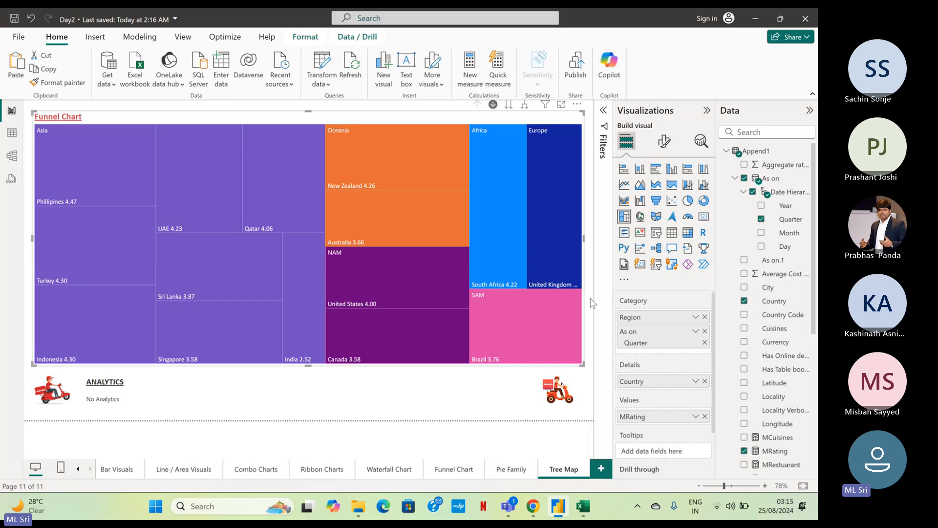
Remove the Country field from the treemap's details.
left_click(704, 381)
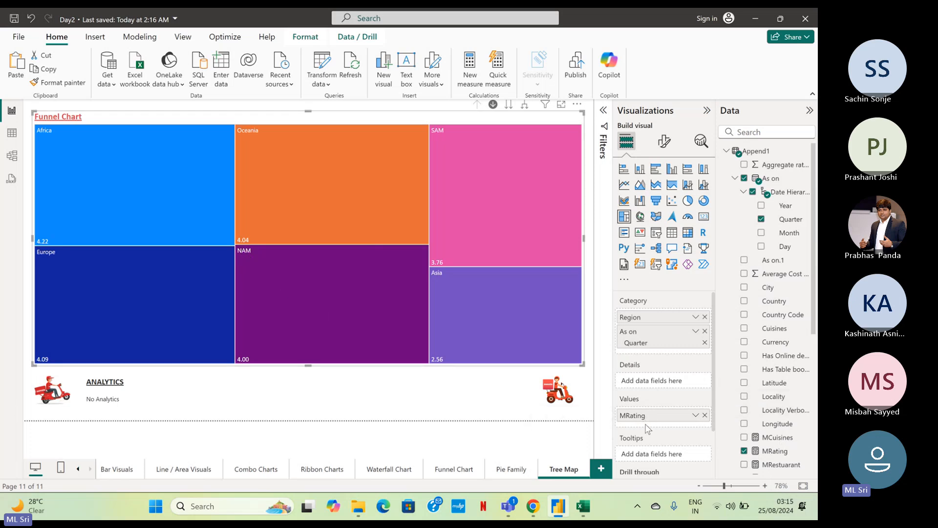
mouse_move(130, 171)
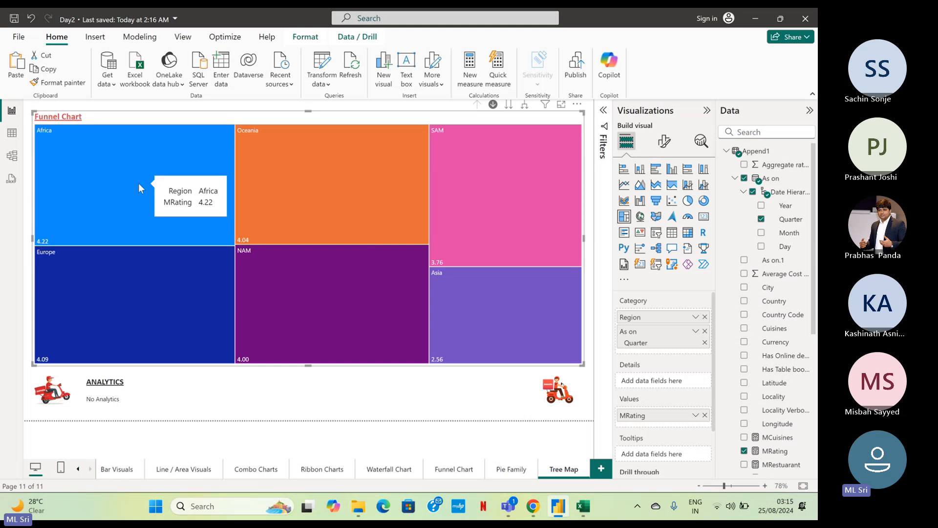
mouse_move(121, 282)
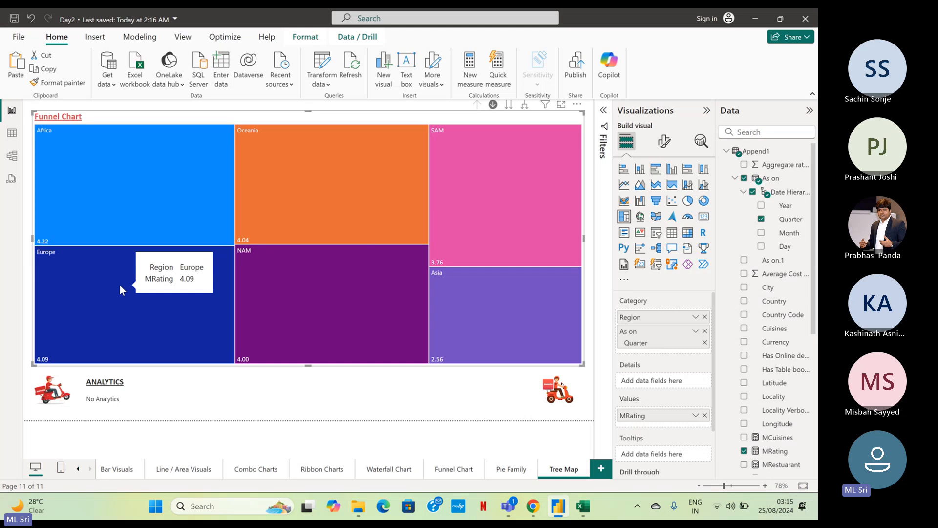
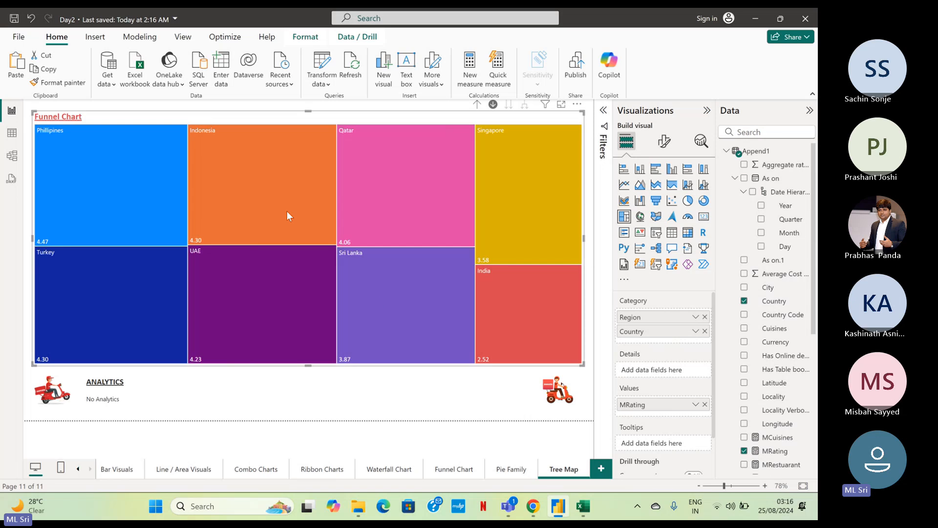
Drill the treemap from the region level into the countries of SAM, Europe, Oceania and Africa, returning to the regions each time.
left_click(477, 104)
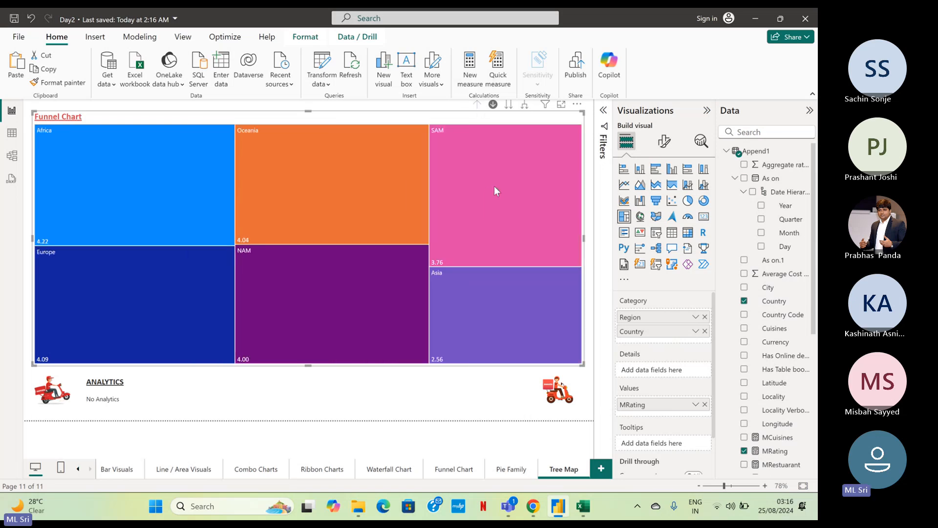
left_click(494, 186)
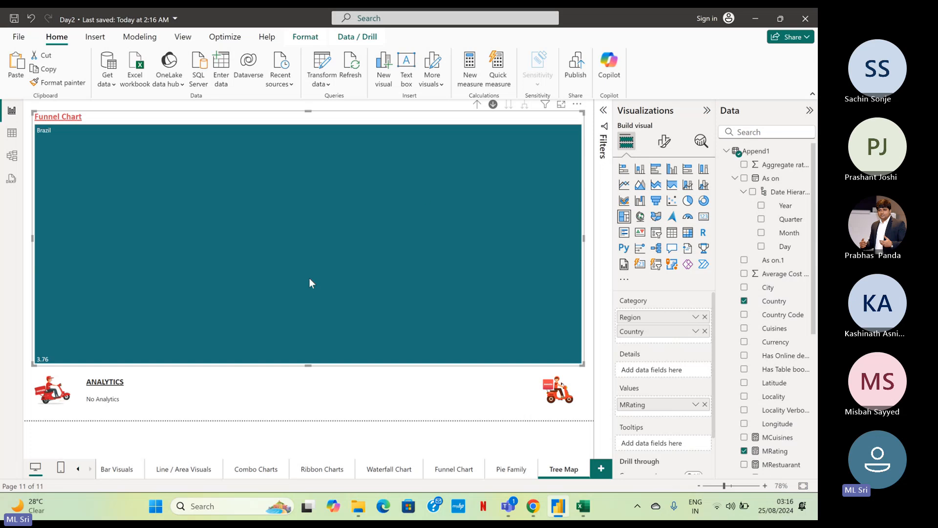
left_click(476, 104)
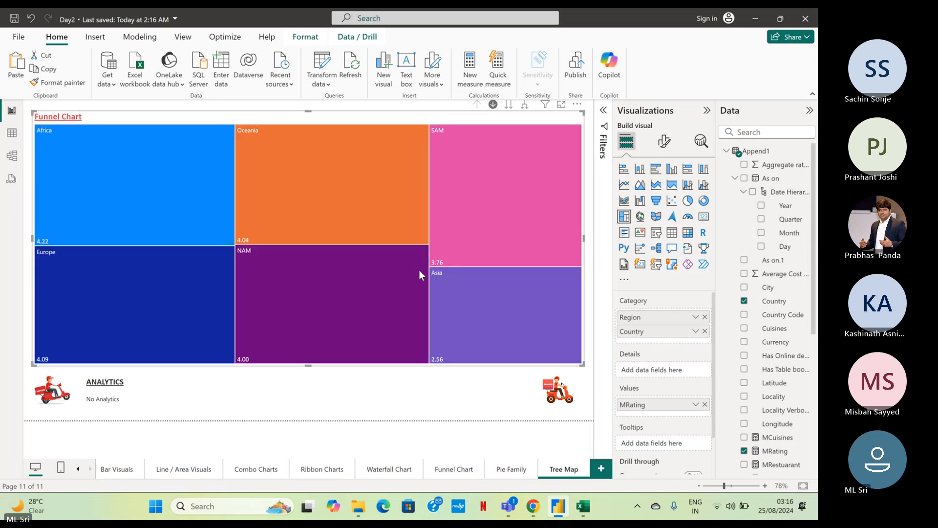
left_click(131, 267)
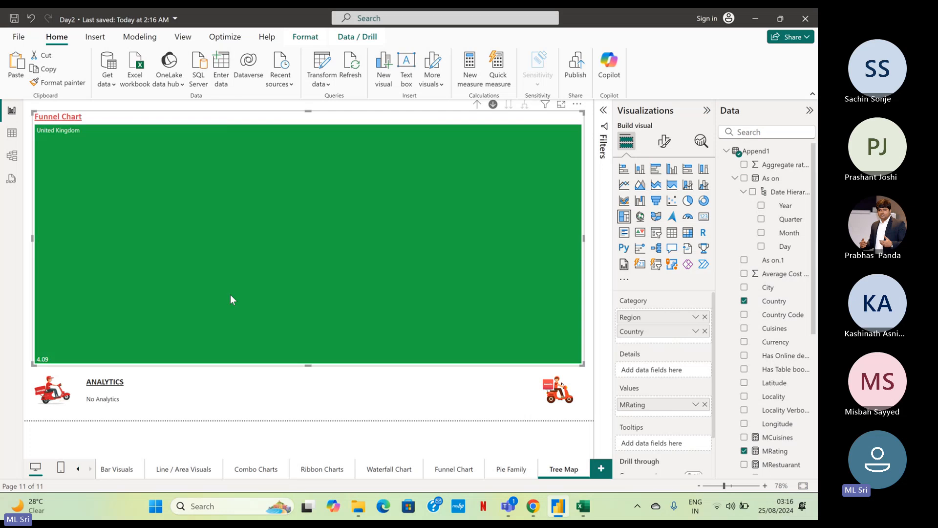
left_click(477, 105)
left_click(325, 223)
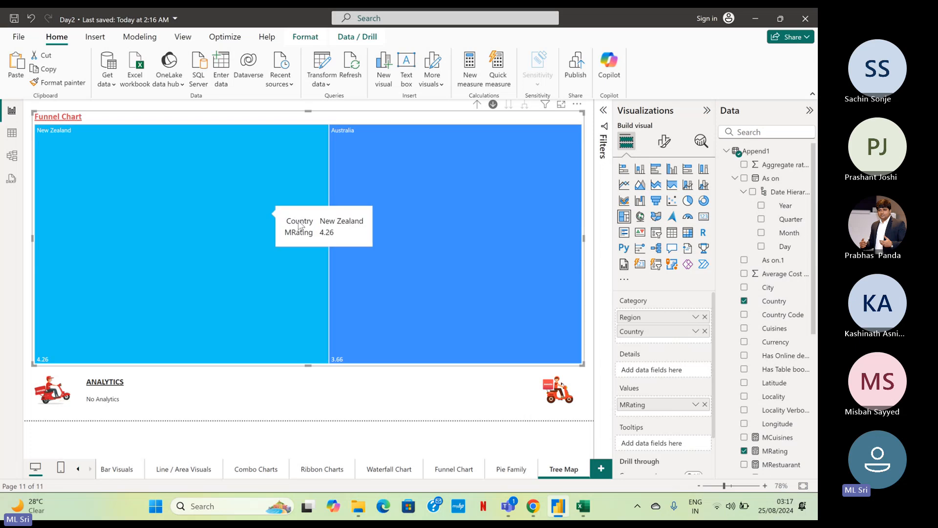
mouse_move(506, 166)
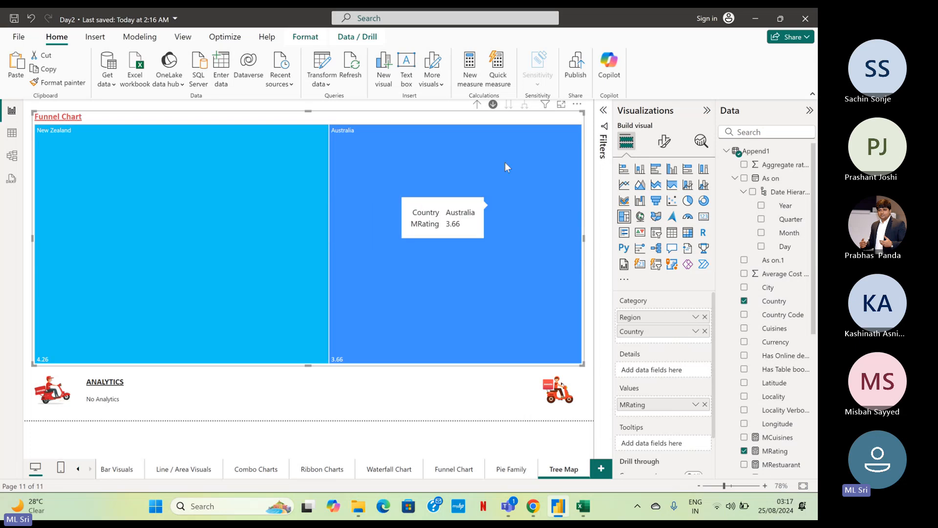
left_click(131, 194)
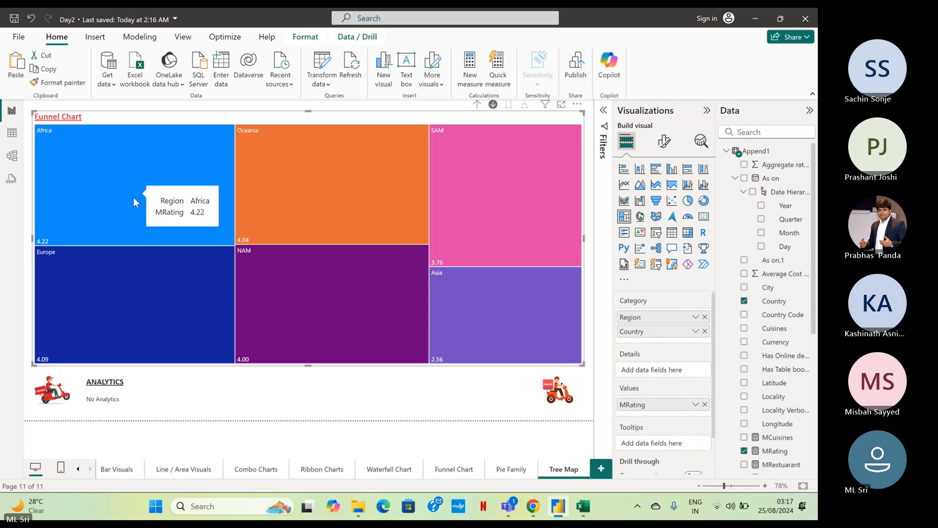
left_click(133, 197)
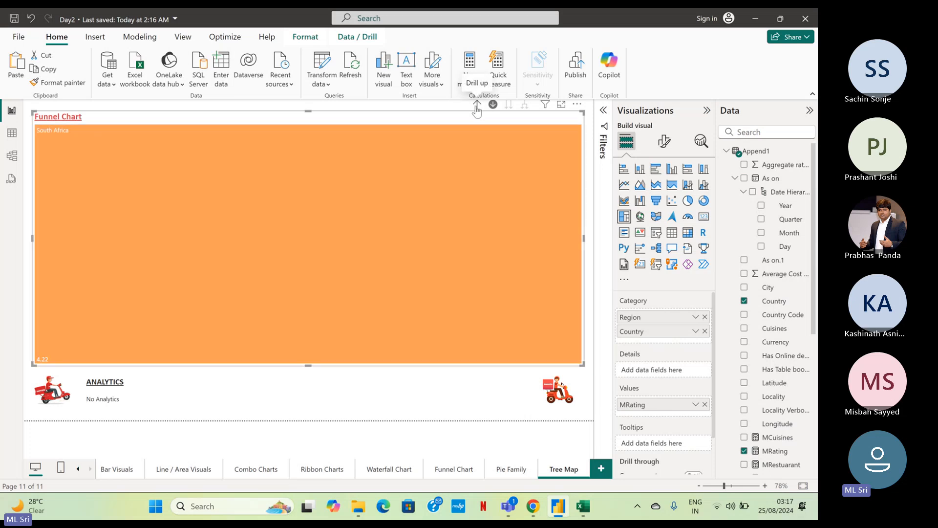
left_click(476, 106)
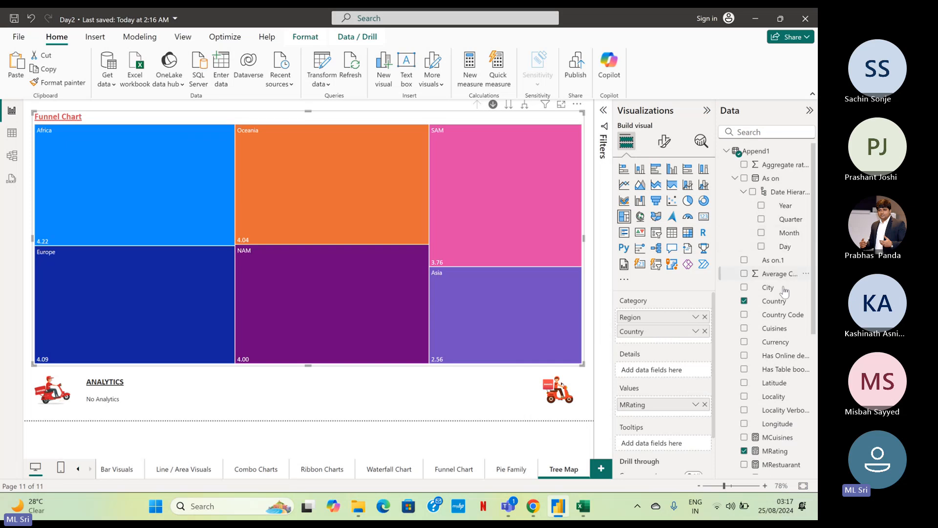
Add the City field below Country in the treemap's category and drill through SAM and Brazil to the cities.
left_click_drag(771, 289, 682, 342)
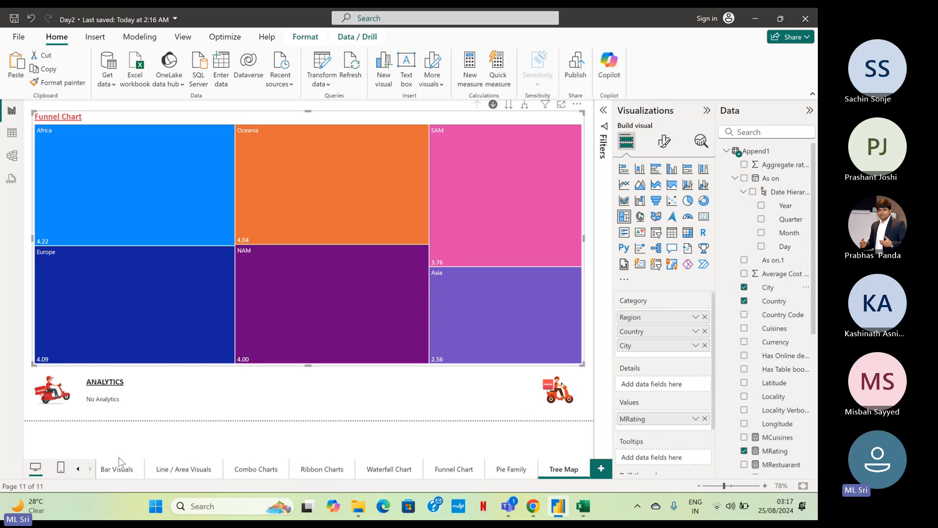
left_click(463, 161)
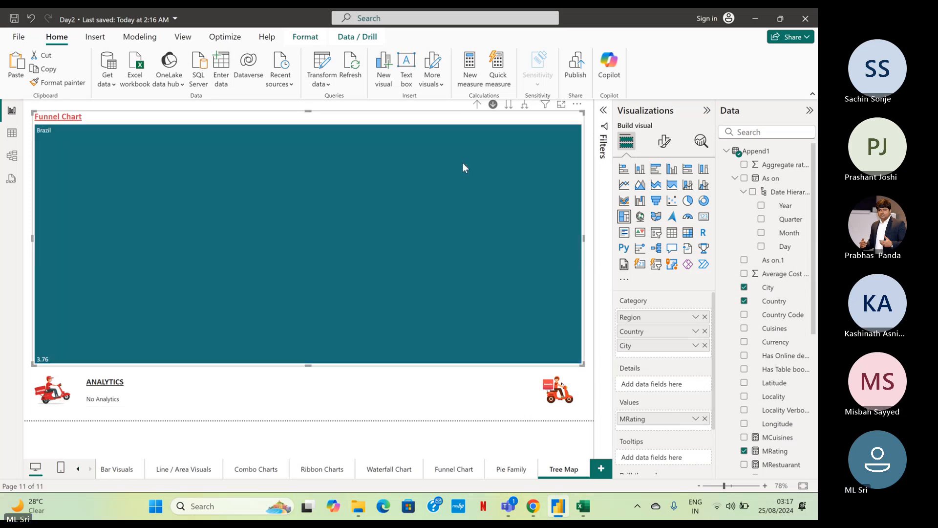
left_click(426, 178)
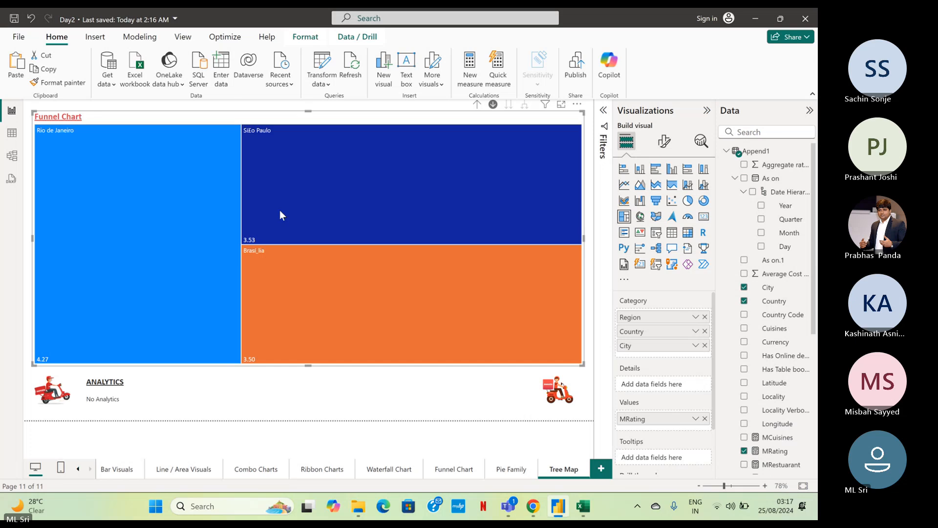
Drill the treemap through Asia into India to view its cities, and drill back up to the region level.
left_click(475, 105)
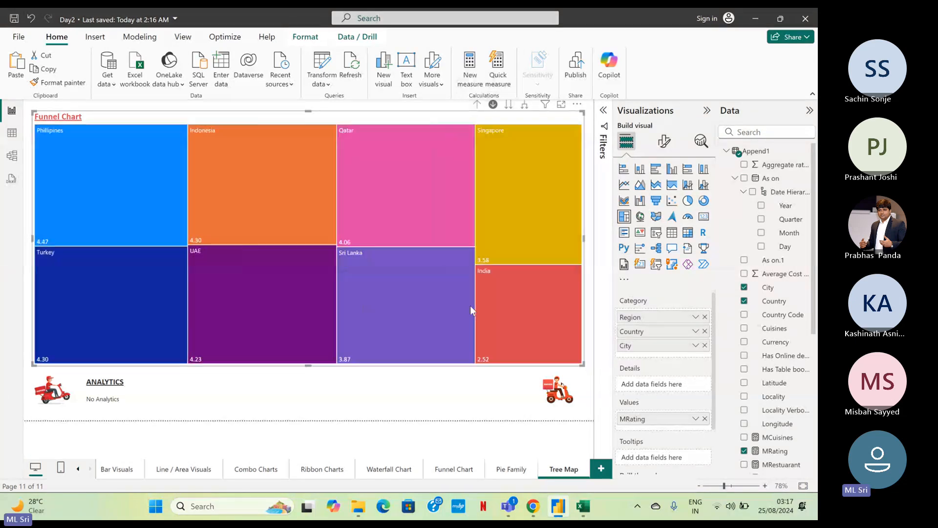
left_click(519, 320)
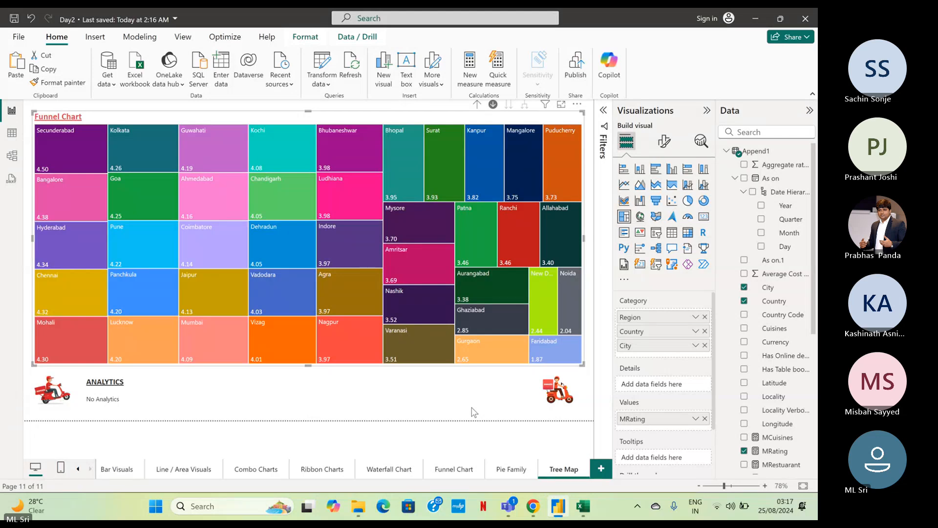
left_click(477, 105)
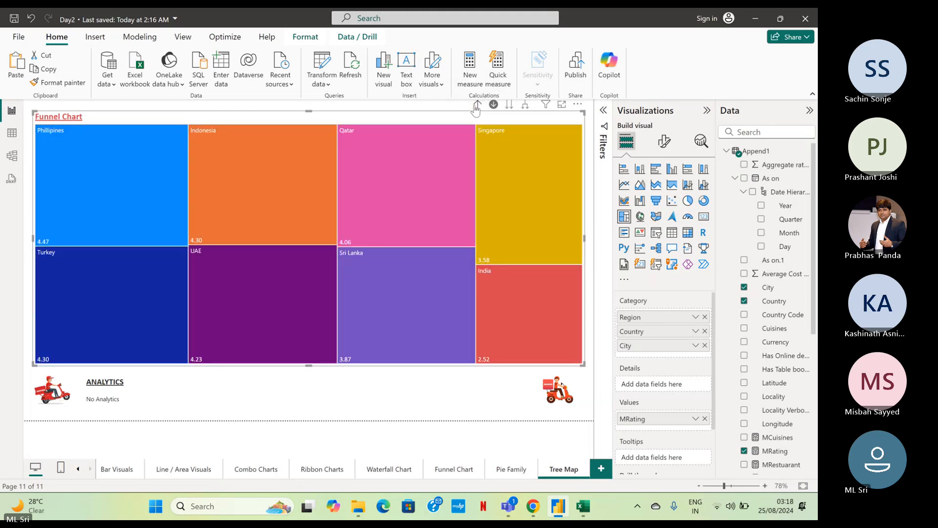
left_click(476, 106)
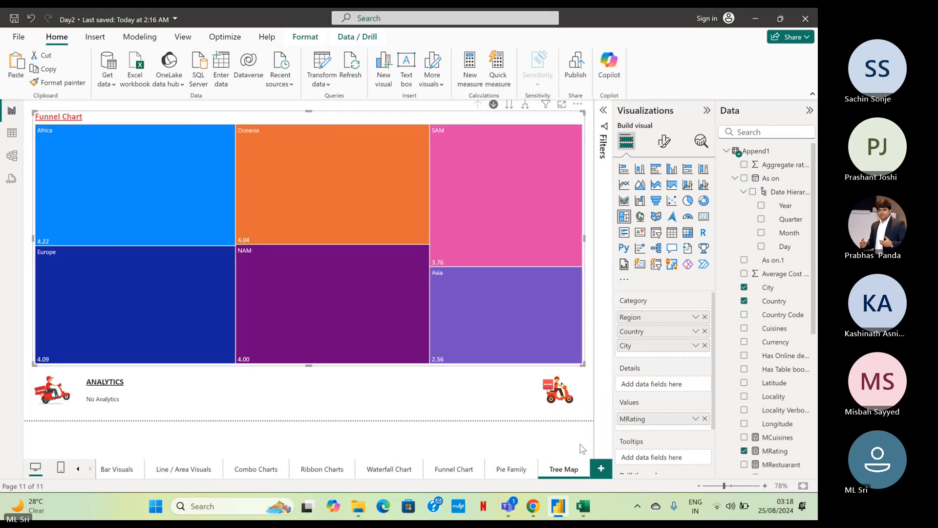
Check which analytics options the treemap offers.
left_click(701, 143)
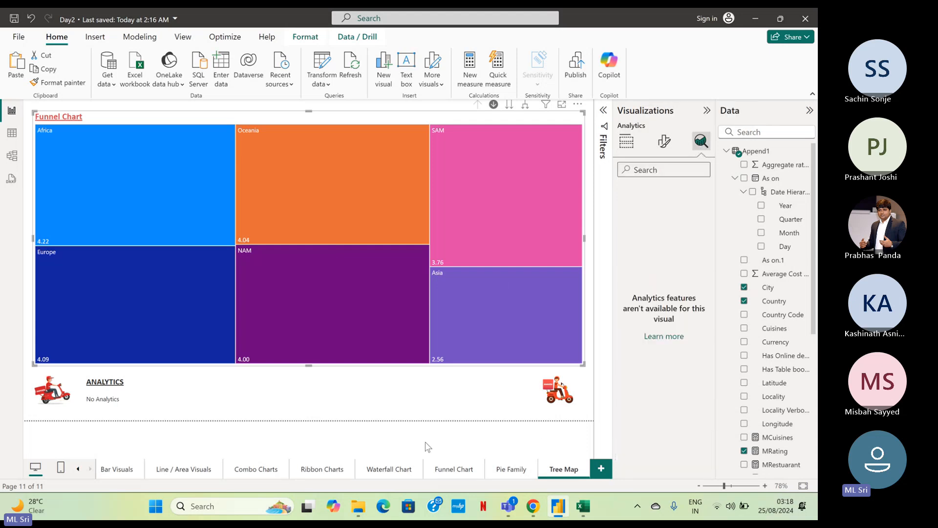
left_click(550, 416)
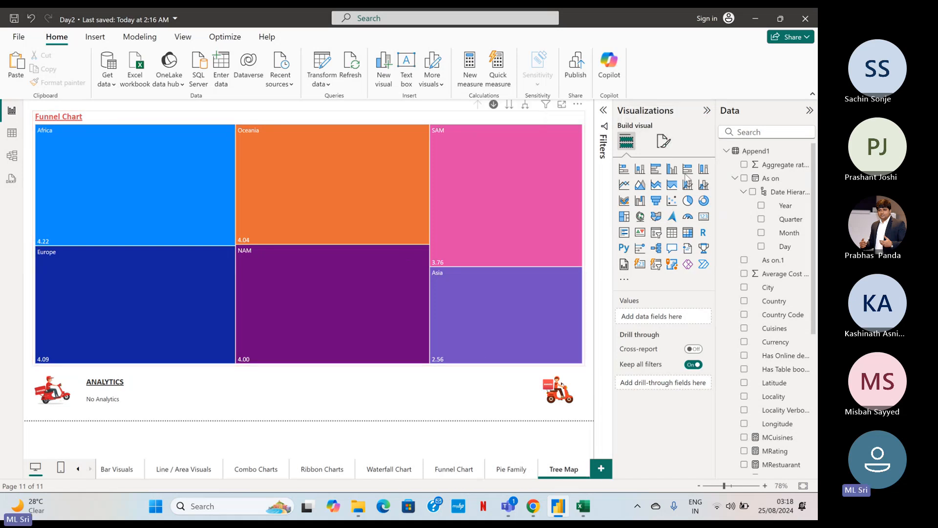
Change the treemap's title text to "Tree map Chart".
left_click(546, 116)
left_click(665, 142)
left_click(663, 192)
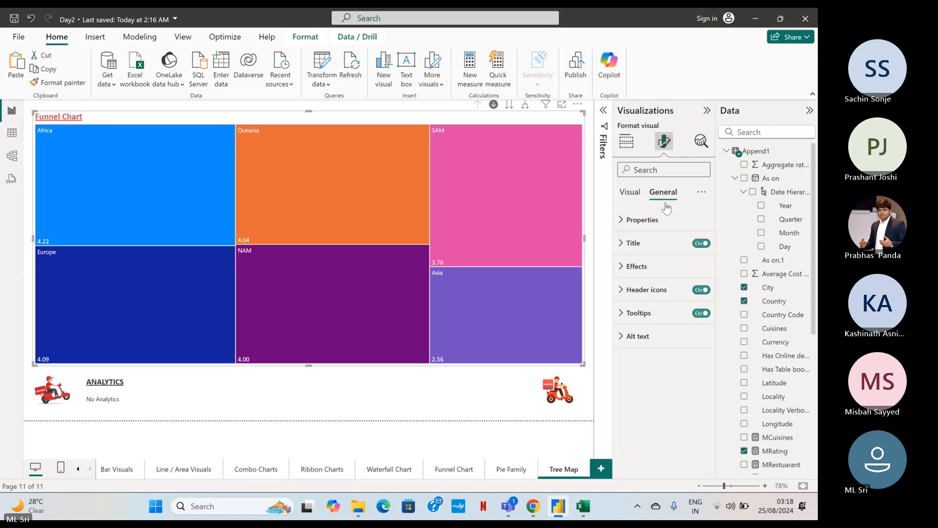
left_click(650, 249)
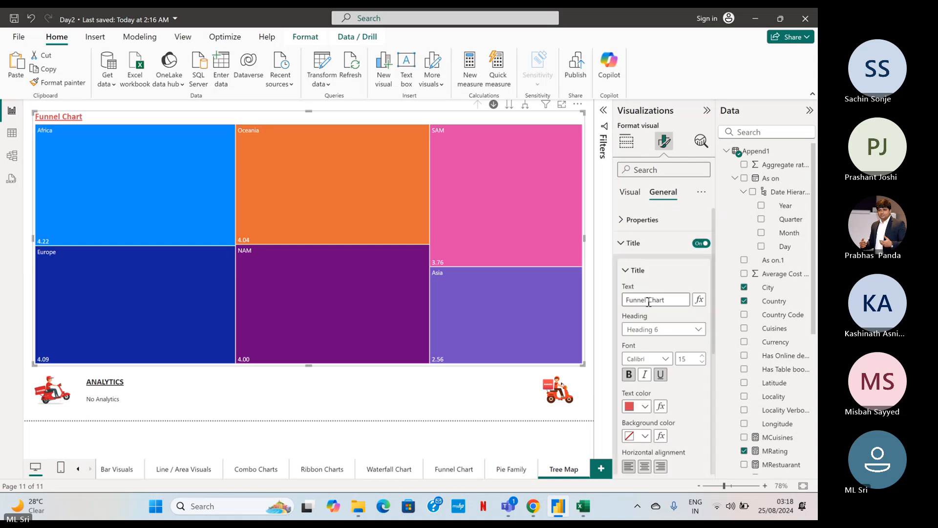
double_click(655, 299)
key("Left")
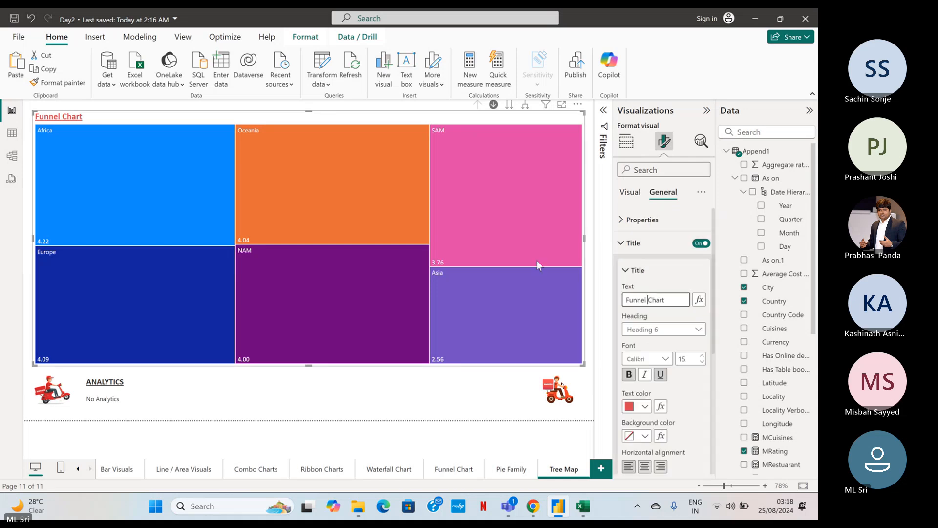
key("ctrl+shift+Left")
type("Treemap")
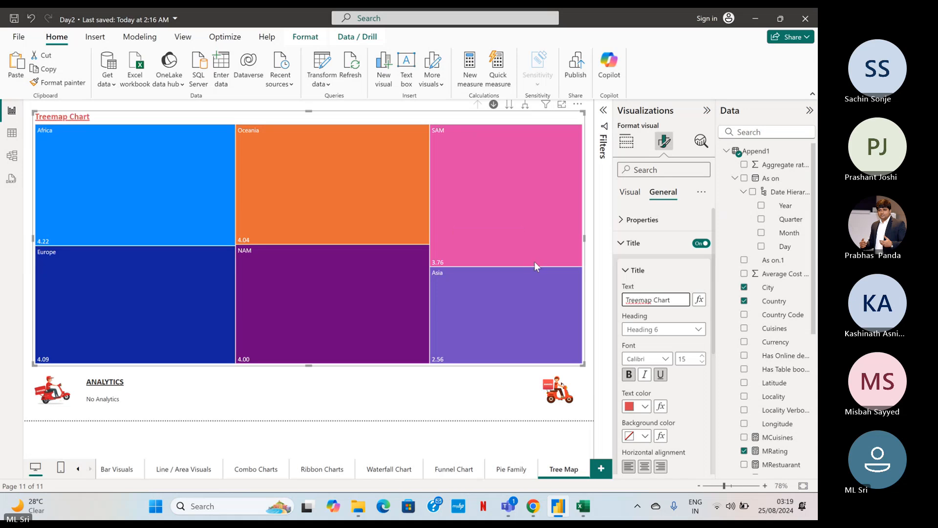
left_click(638, 300)
left_click(499, 386)
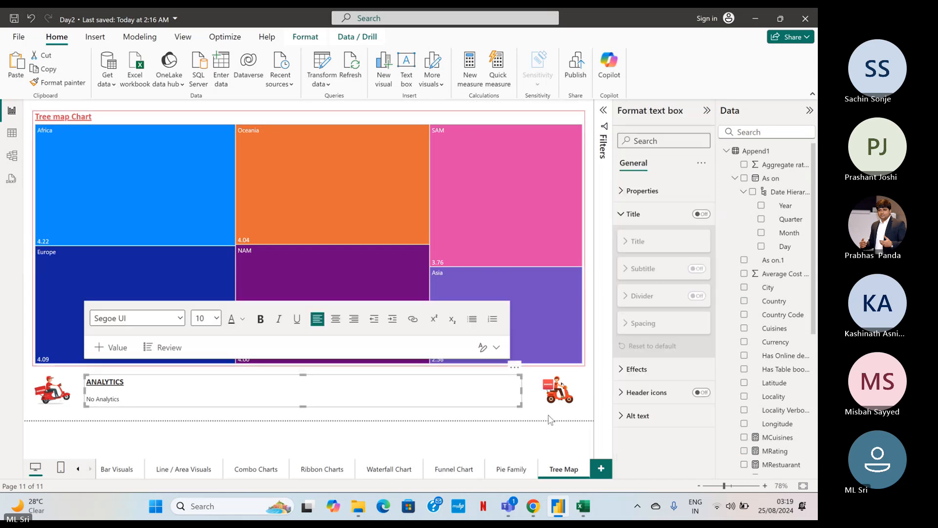
left_click(551, 419)
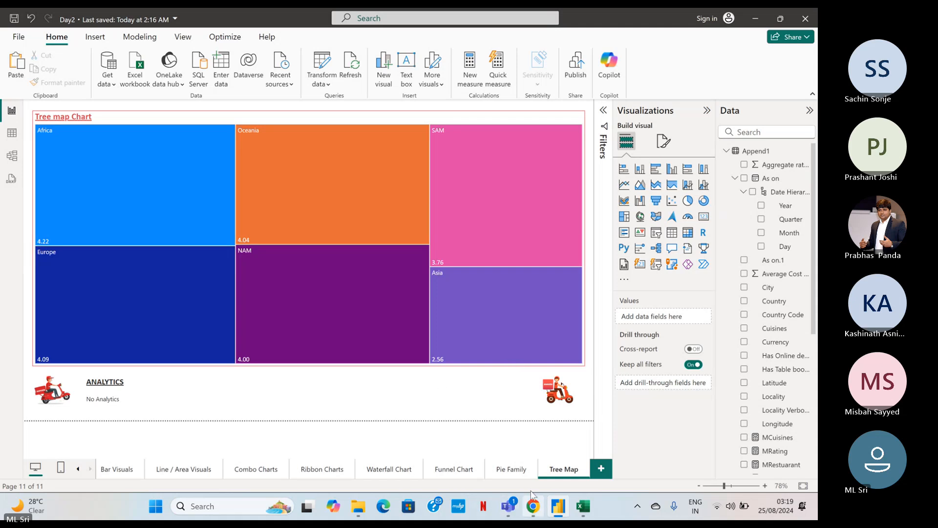
Duplicate the Tree Map page and rename the copy as "KPI Visual".
right_click(558, 473)
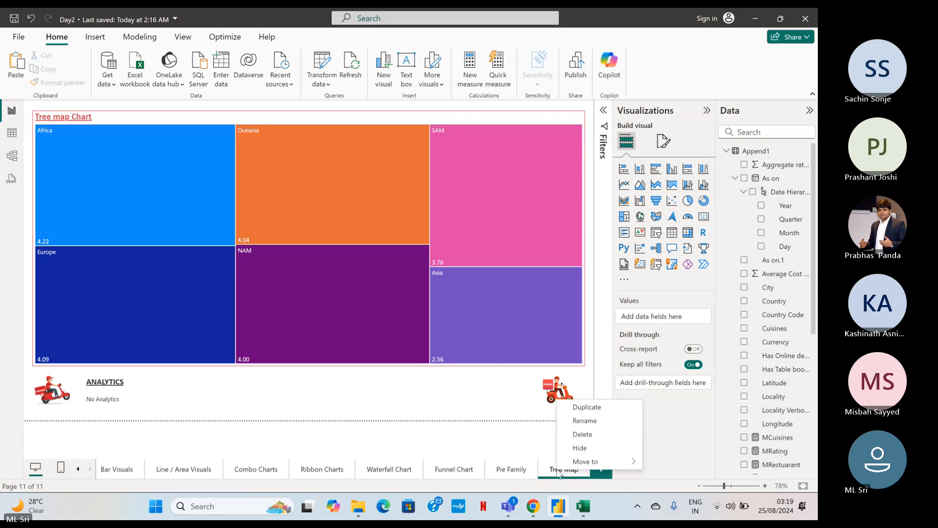
left_click(587, 407)
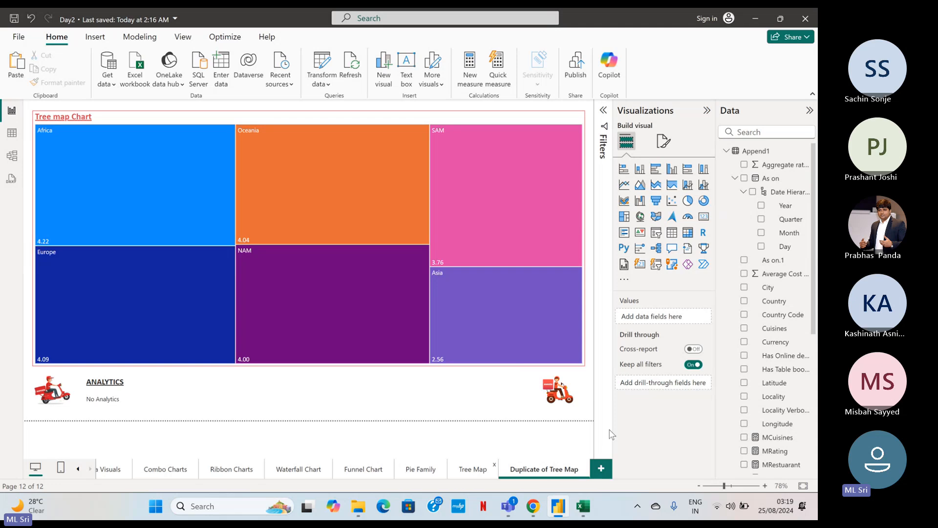
double_click(546, 468)
key("ctrl+a")
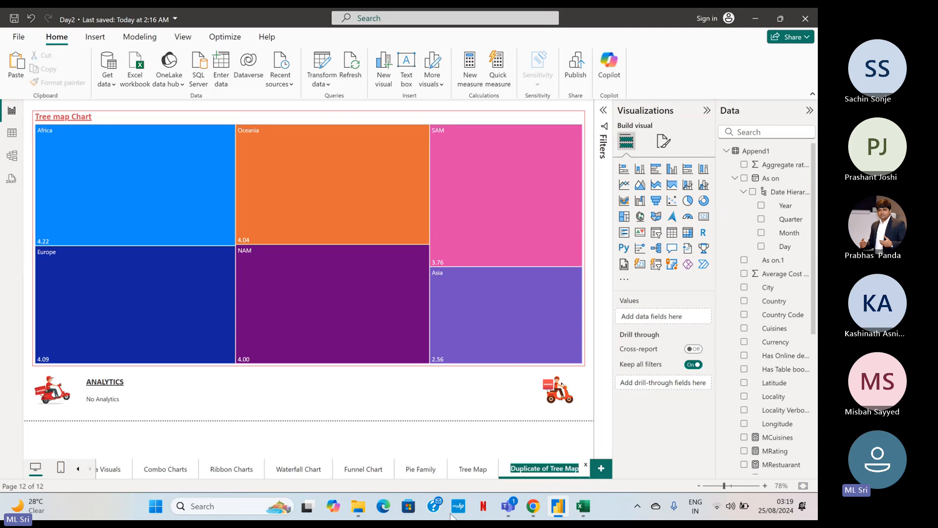
type("KIP")
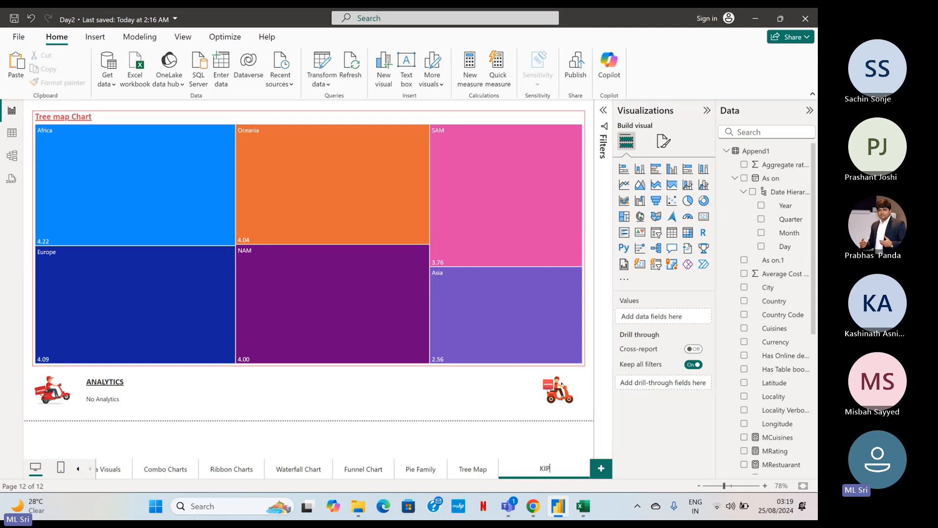
key("BackSpace")
key("BackSpace")
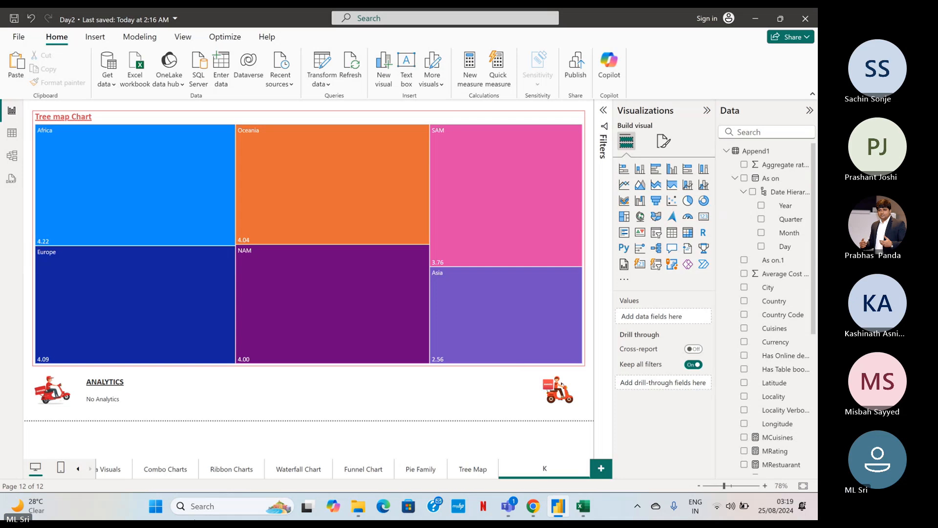
type("PI Visual")
key("Return")
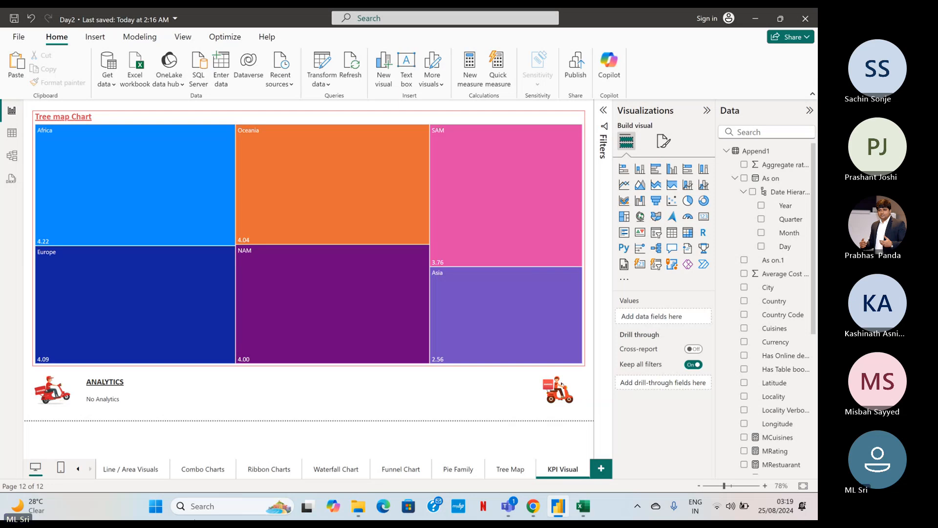
Convert the treemap on the KPI Visual page into a KPI visual.
left_click(562, 342)
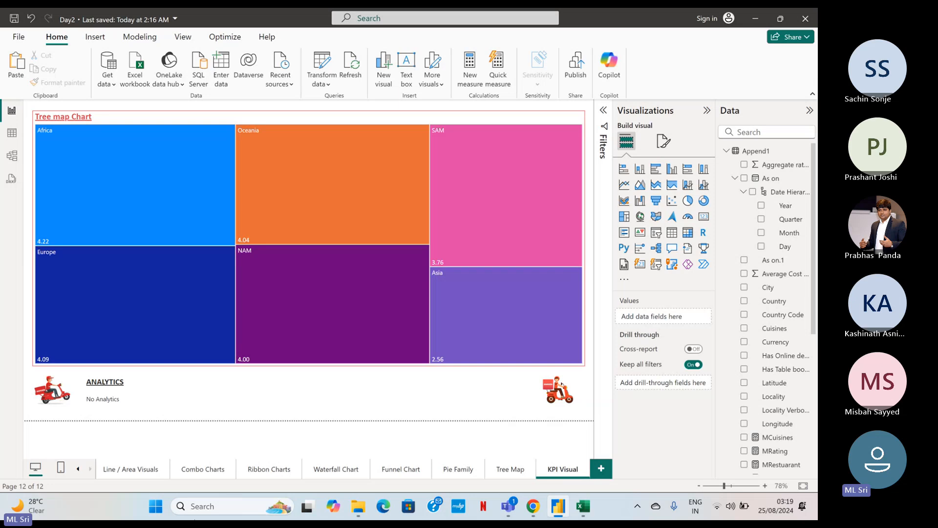
left_click(640, 232)
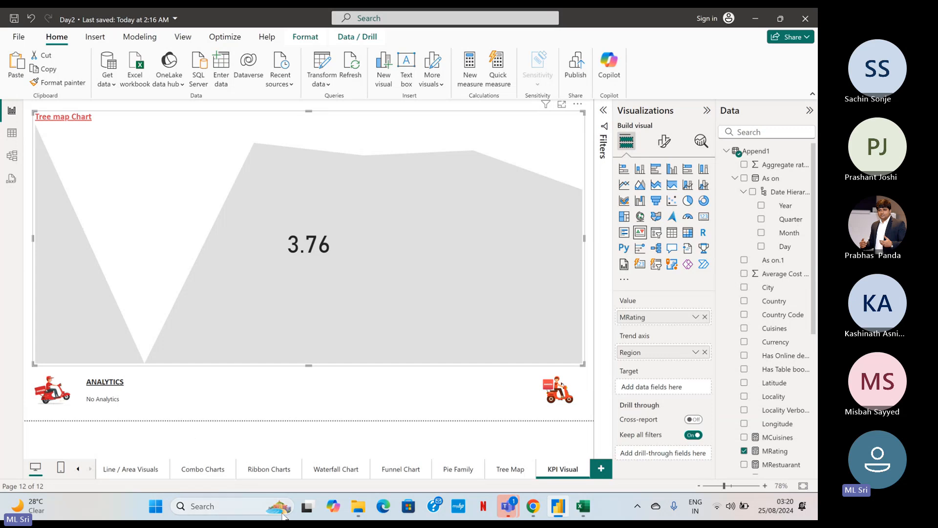
mouse_move(516, 515)
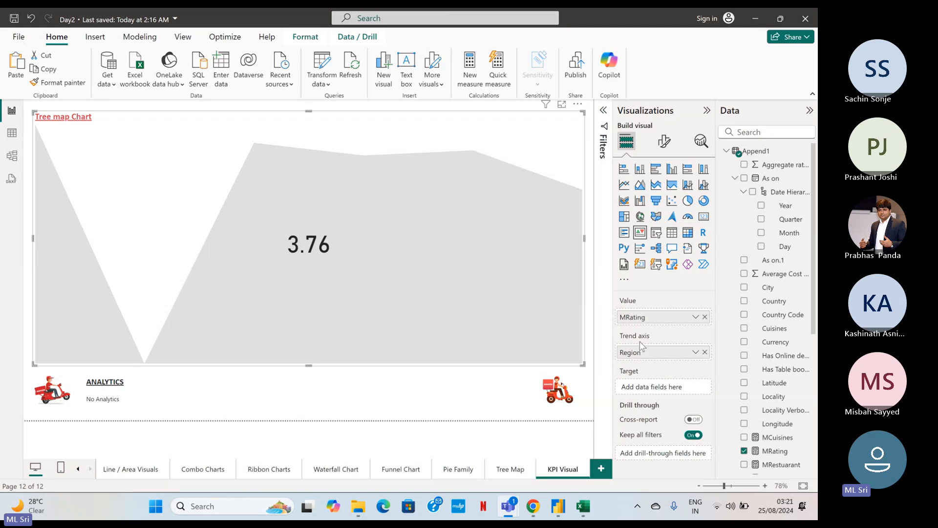
Add the Aggregate rating field as the KPI's target and summarize it by median.
left_click_drag(780, 165, 675, 389)
left_click(696, 387)
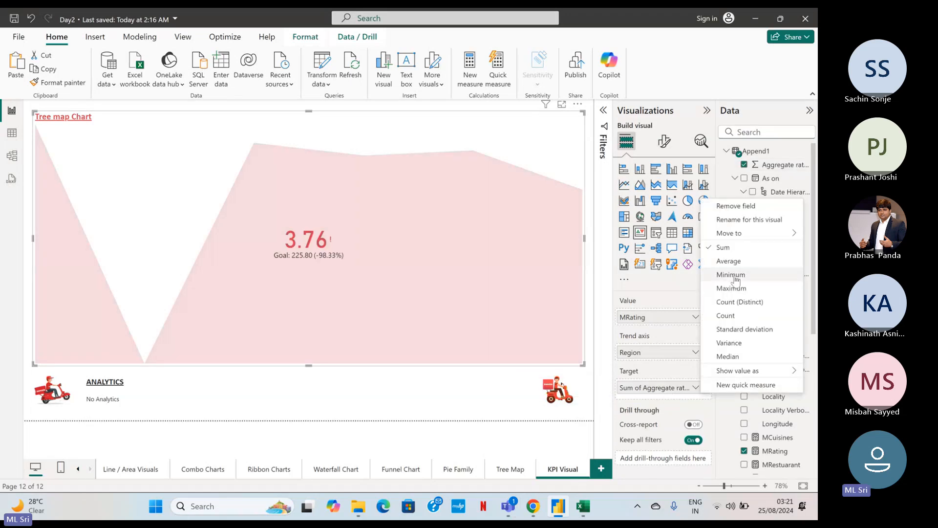
left_click(735, 355)
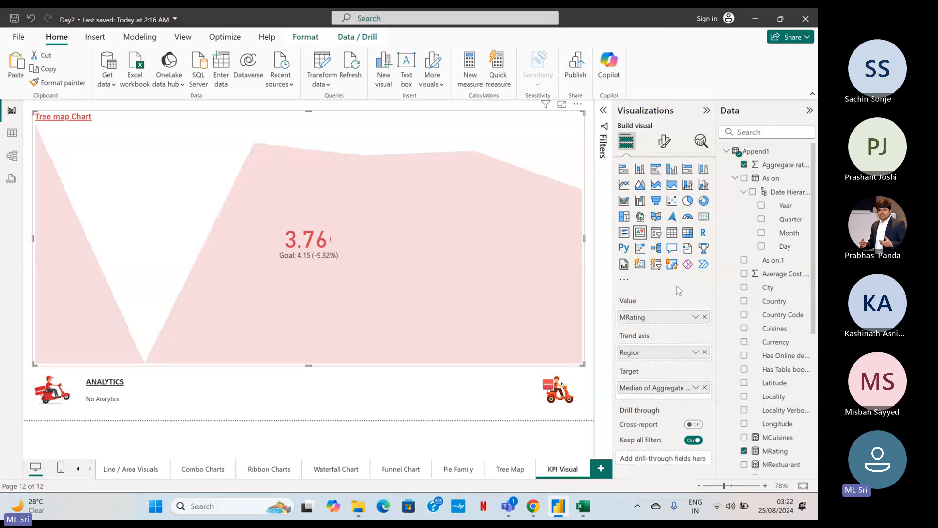
Replace the Region field on the KPI visual's trend axis with the Country field.
left_click(40, 135)
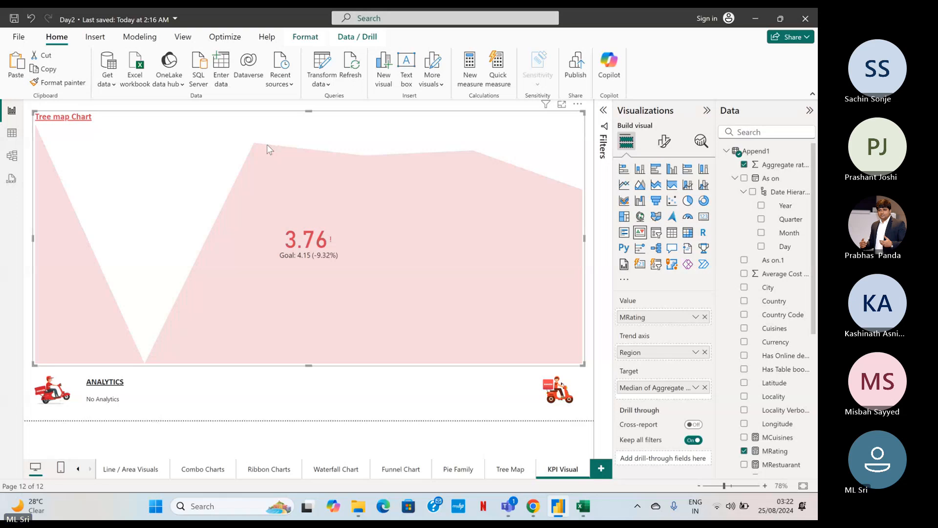
left_click(471, 158)
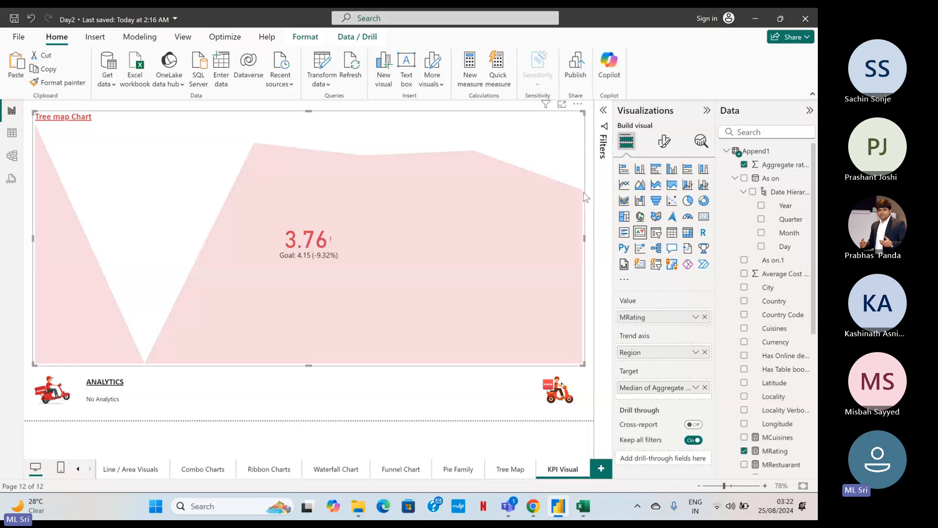
left_click(705, 352)
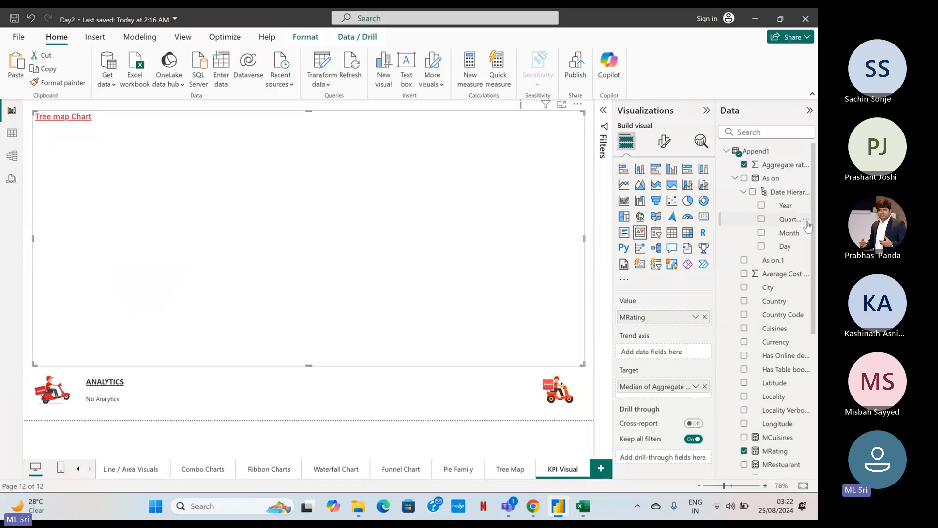
left_click_drag(808, 226, 667, 354)
left_click_drag(772, 307, 670, 353)
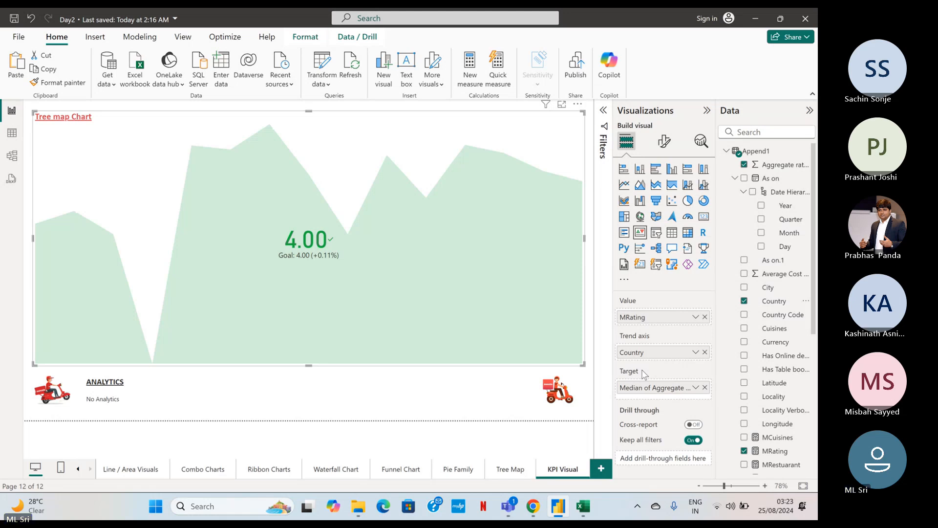
Check the analytics options for the KPI visual and save the report.
left_click(699, 140)
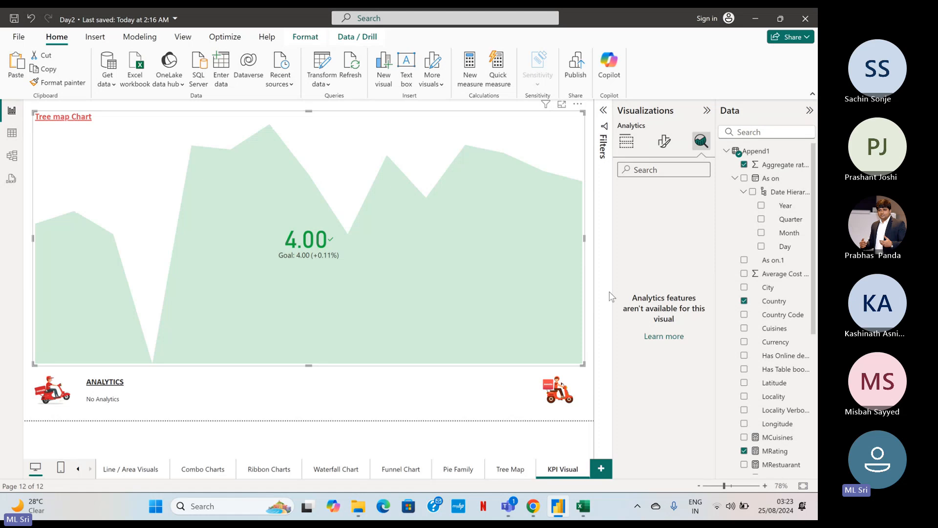
left_click(627, 142)
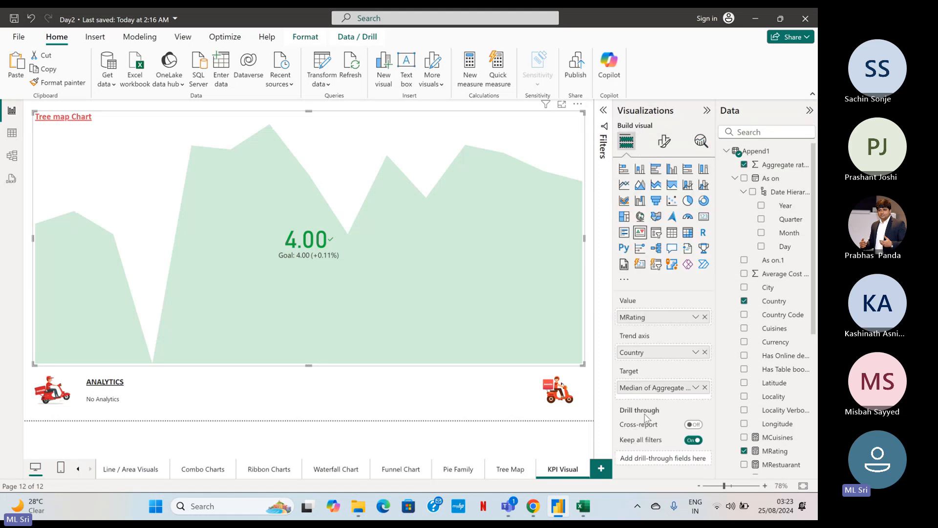
left_click(521, 414)
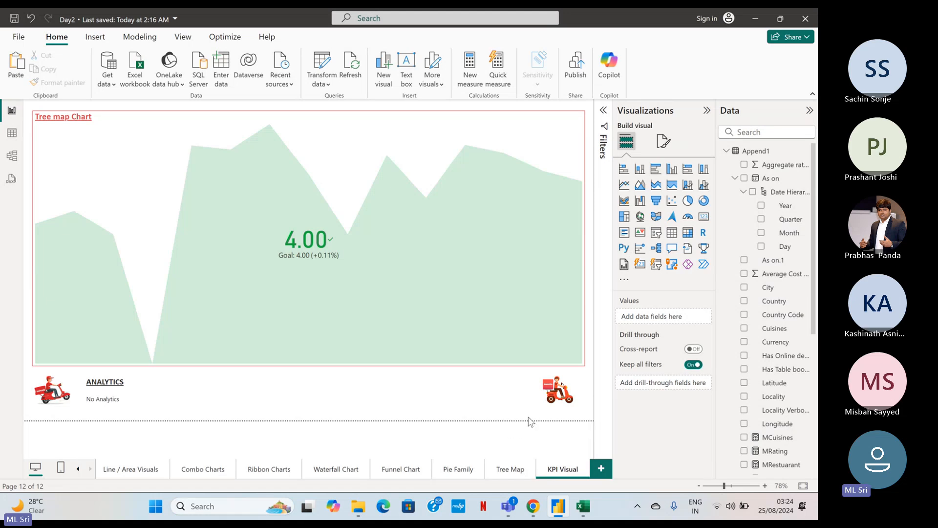
key("ctrl+s")
Switch to the Microsoft Teams meeting window to check the participants and meeting chat, and return to the Power BI report.
mouse_move(516, 510)
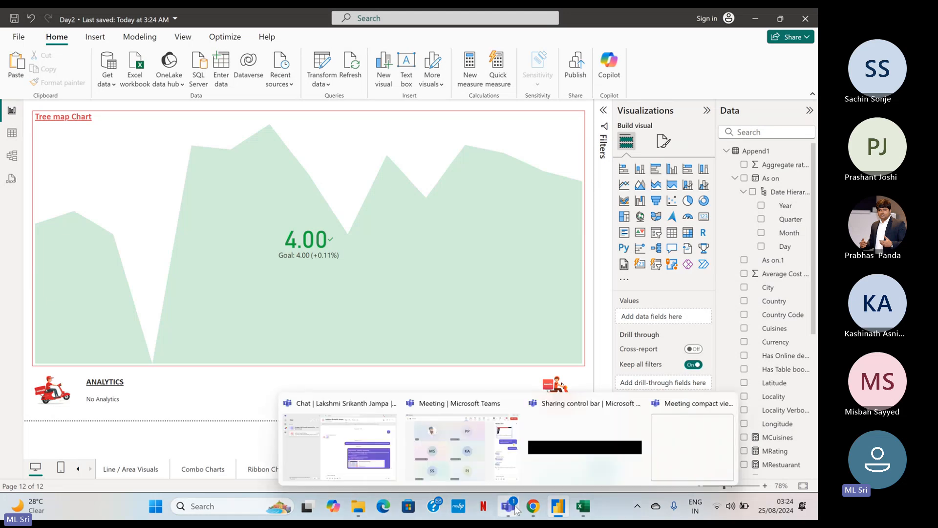
left_click(456, 448)
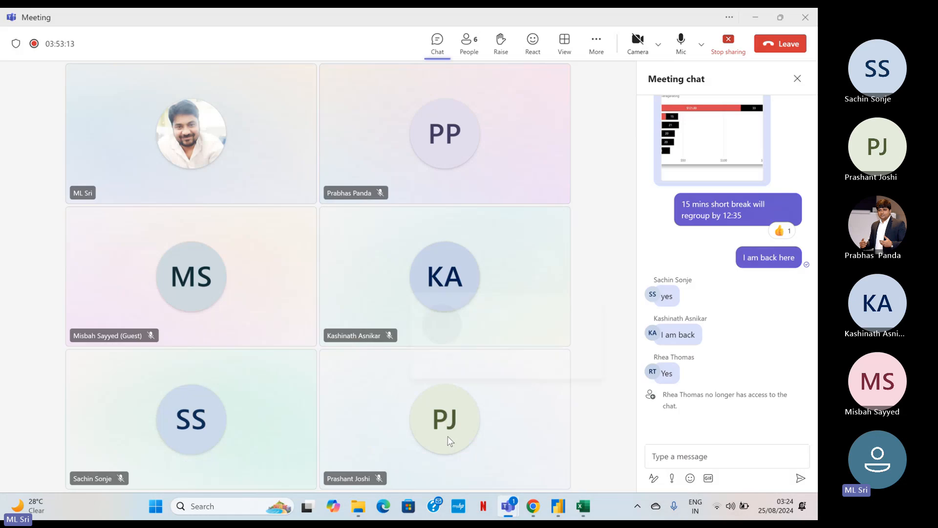
mouse_move(446, 439)
left_click(755, 17)
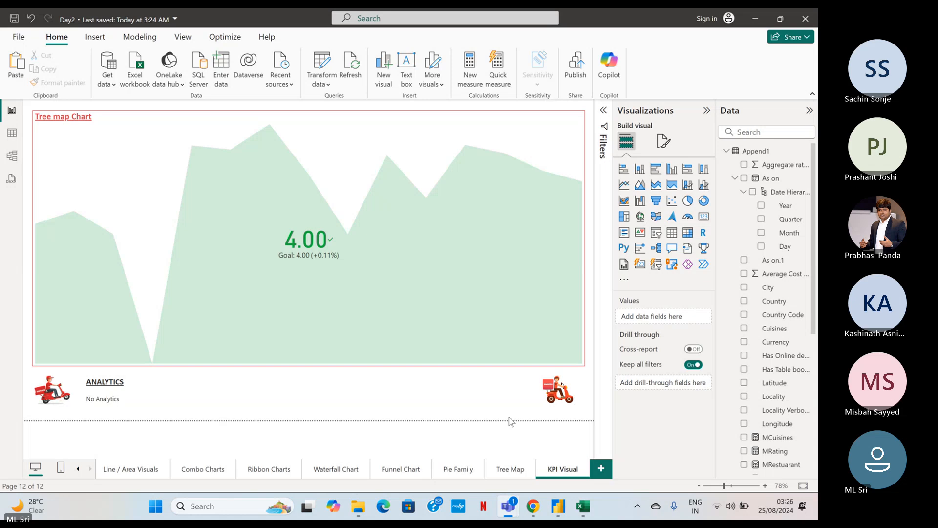
Switch to the Microsoft Teams meeting window and stop sharing the screen.
mouse_move(508, 506)
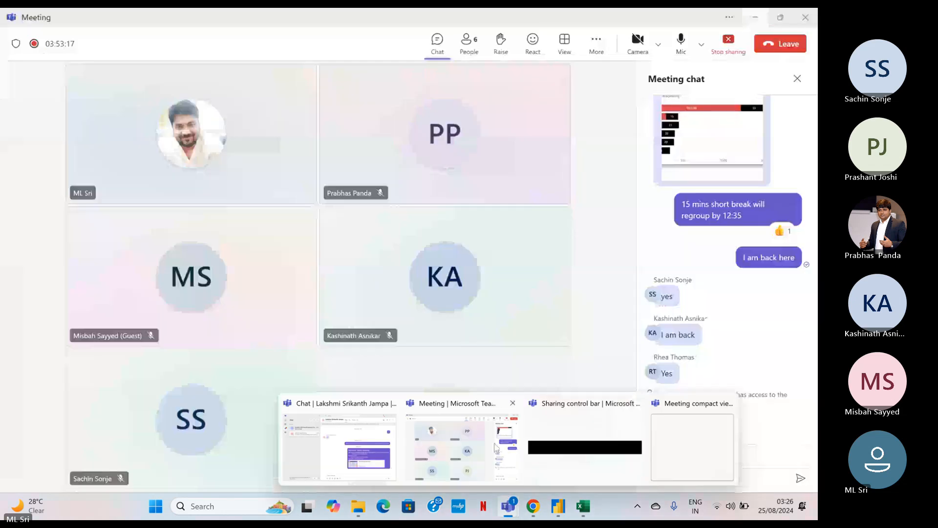
left_click(469, 447)
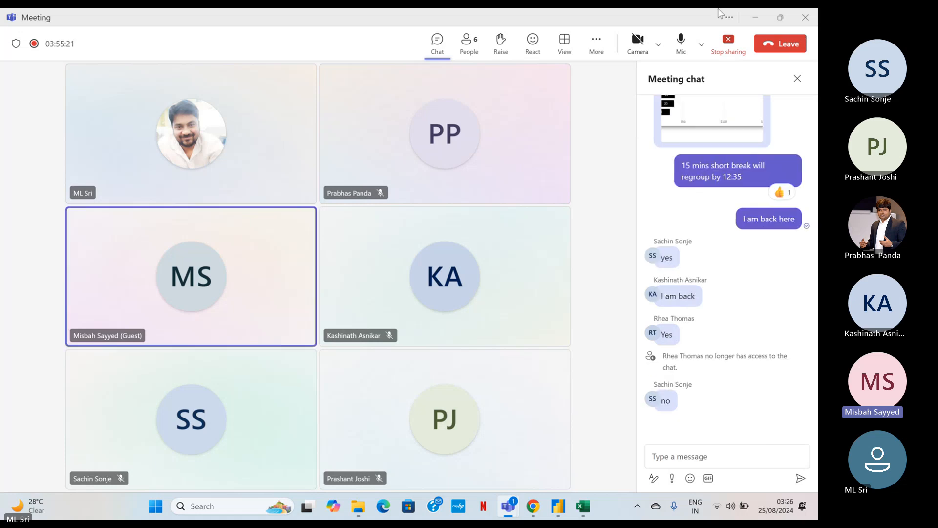
left_click(728, 43)
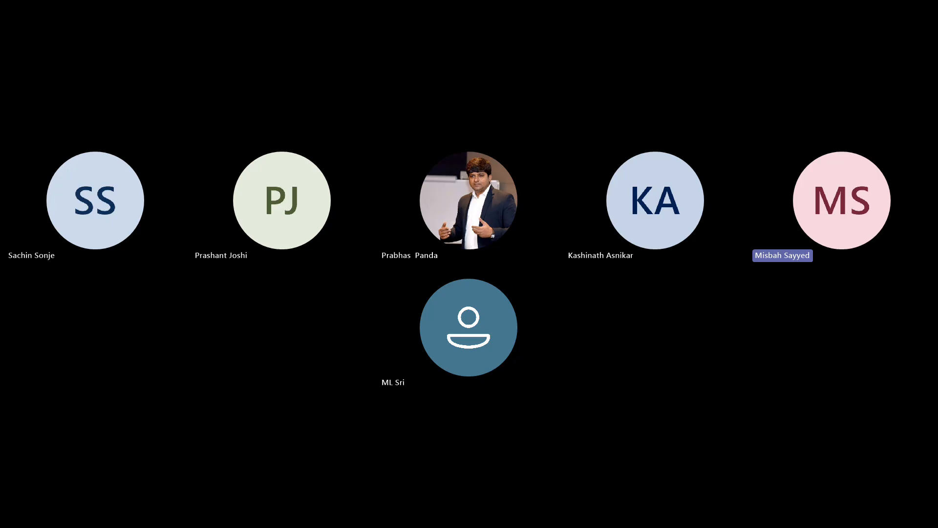